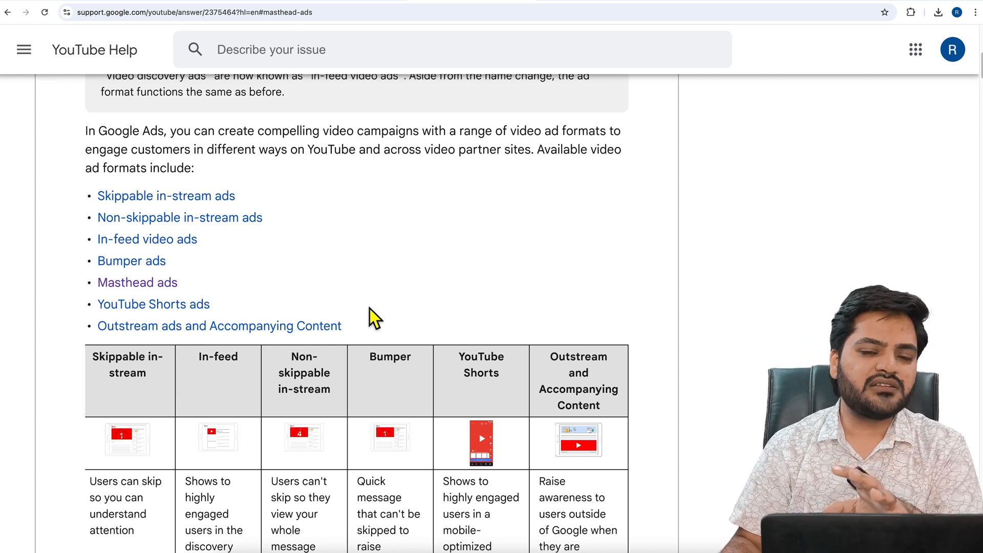
Review the YouTube video ad format list and the comparison table's selling points, placements, maximum video lengths and view-reporting rows
{"action": "scroll", "coordinate": [370, 306], "scroll_direction": "down", "scroll_amount": 1}
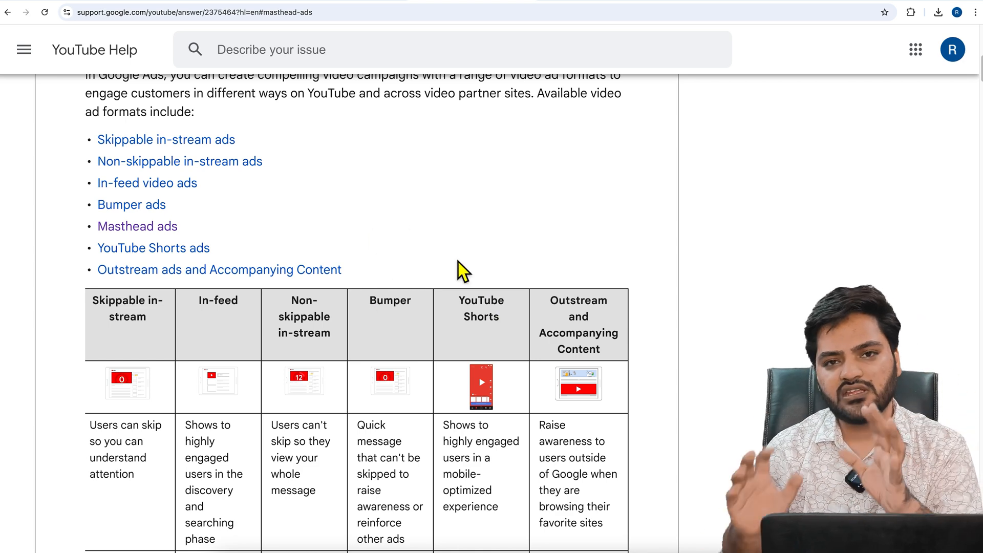
{"action": "scroll", "coordinate": [459, 261], "scroll_direction": "down", "scroll_amount": 4}
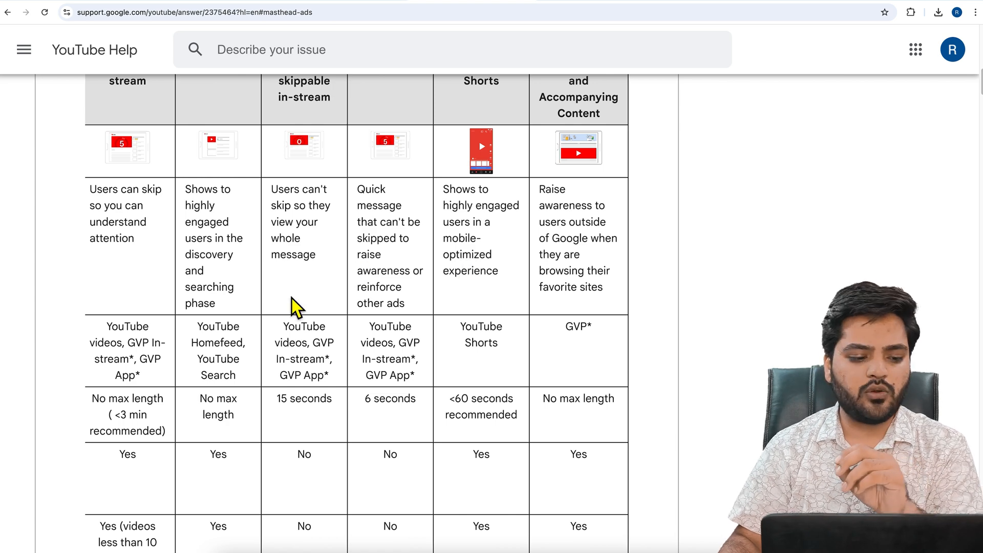
{"action": "scroll", "coordinate": [291, 298], "scroll_direction": "up", "scroll_amount": 2}
{"action": "scroll", "coordinate": [292, 297], "scroll_direction": "left", "scroll_amount": 5}
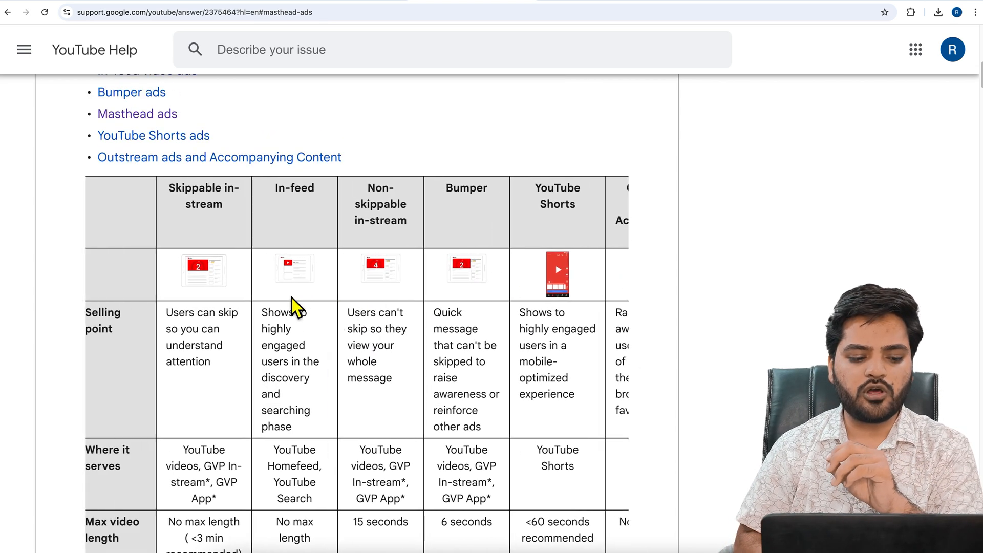
{"action": "scroll", "coordinate": [275, 312], "scroll_direction": "down", "scroll_amount": 4}
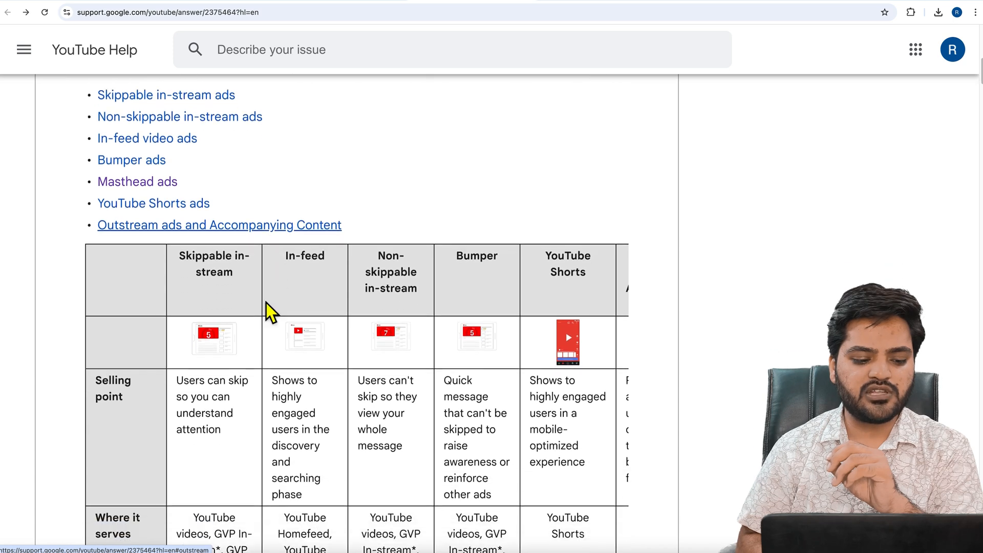
{"action": "scroll", "coordinate": [134, 304], "scroll_direction": "down", "scroll_amount": 3}
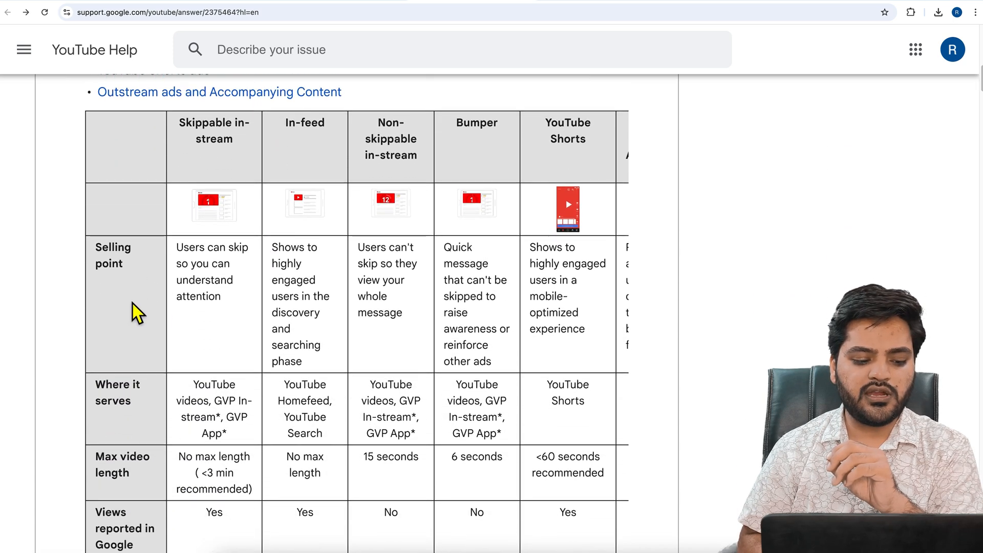
{"action": "scroll", "coordinate": [220, 382], "scroll_direction": "down", "scroll_amount": 2}
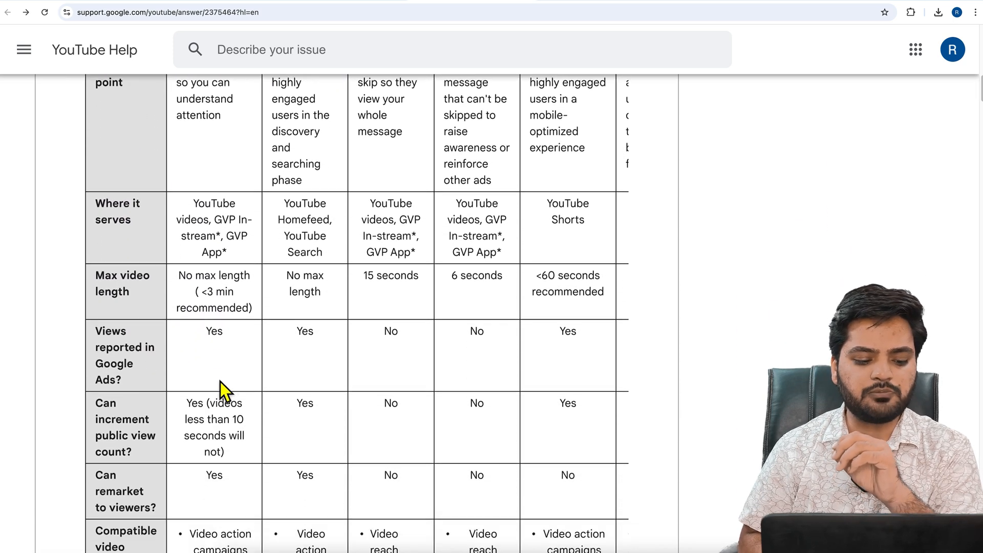
{"action": "scroll", "coordinate": [224, 384], "scroll_direction": "up", "scroll_amount": 6}
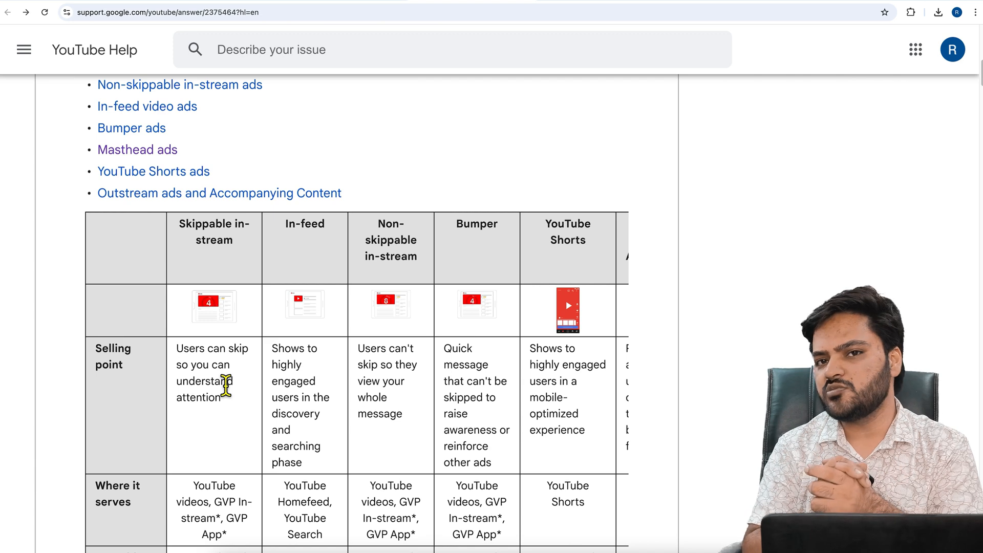
{"action": "scroll", "coordinate": [226, 386], "scroll_direction": "up", "scroll_amount": 2}
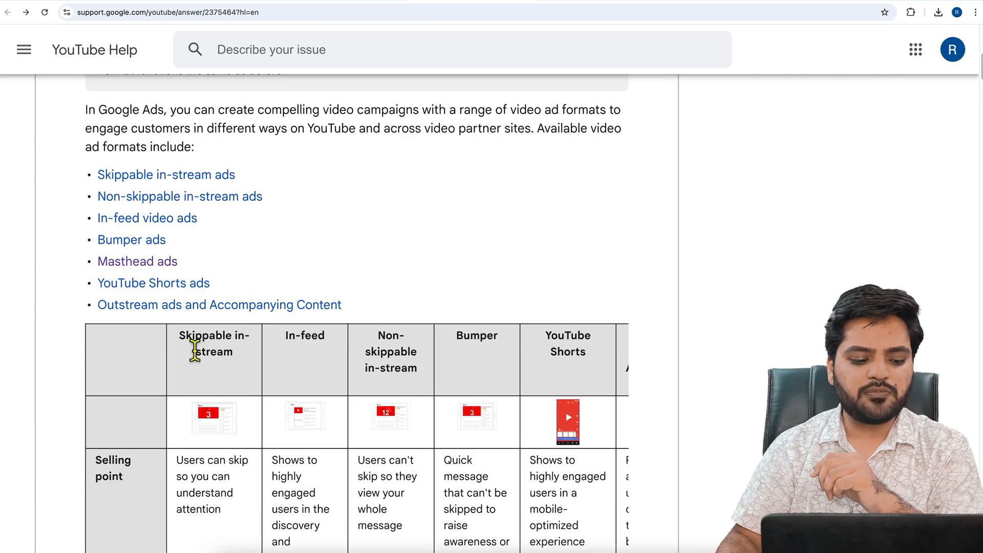
Highlight the Skippable in-stream column heading and view that format's sample image in its own tab
{"action": "left_click_drag", "start_coordinate": [180, 336], "coordinate": [254, 357]}
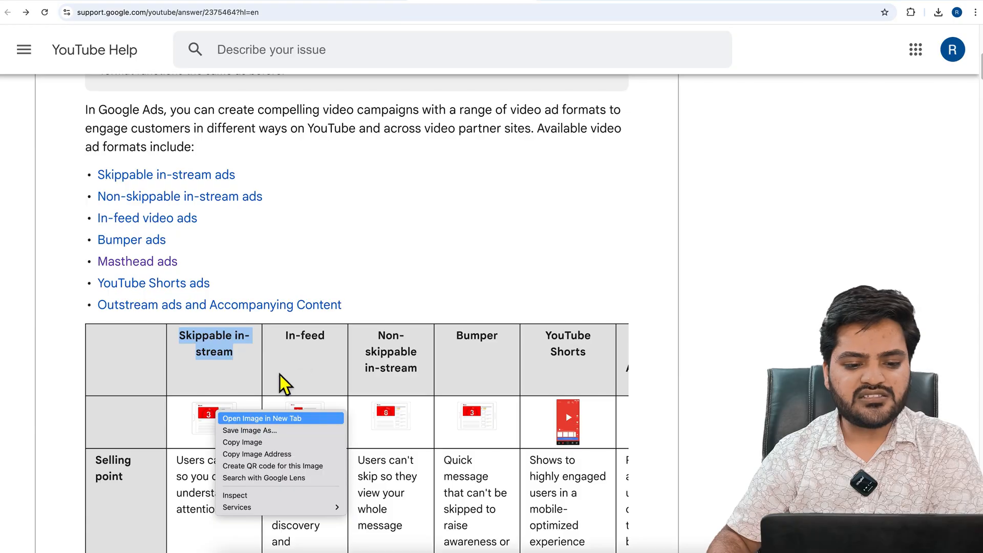
{"action": "left_click", "coordinate": [275, 415]}
{"action": "left_click", "coordinate": [576, 6]}
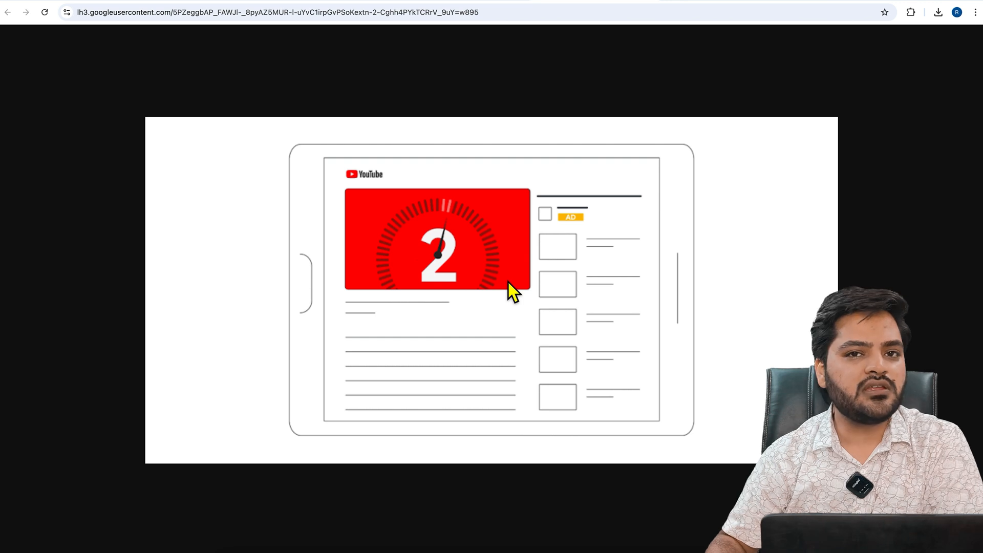
Return to the ad formats article, view the Non-skippable in-stream sample image in a new tab, and come back to the article
{"action": "left_click", "coordinate": [491, 1]}
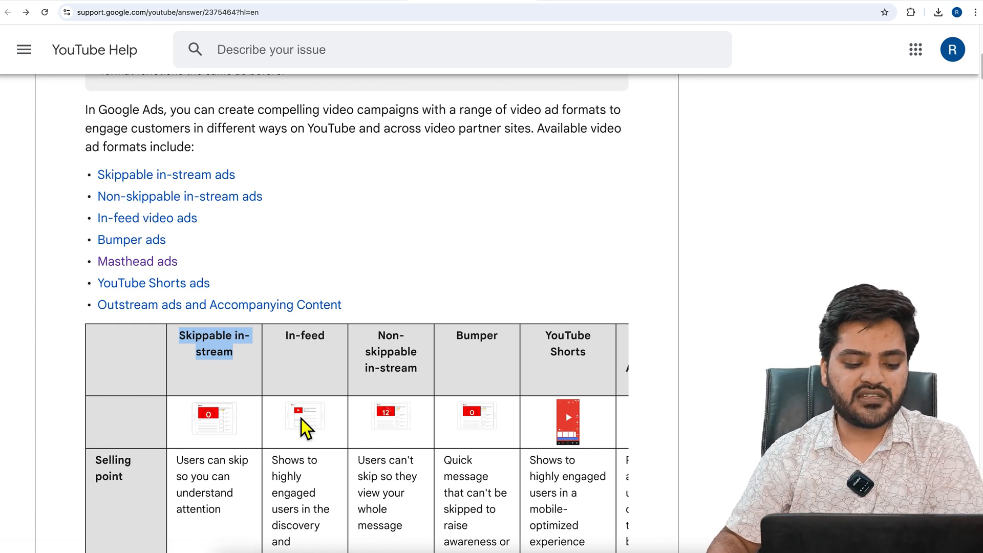
{"action": "right_click", "coordinate": [388, 413]}
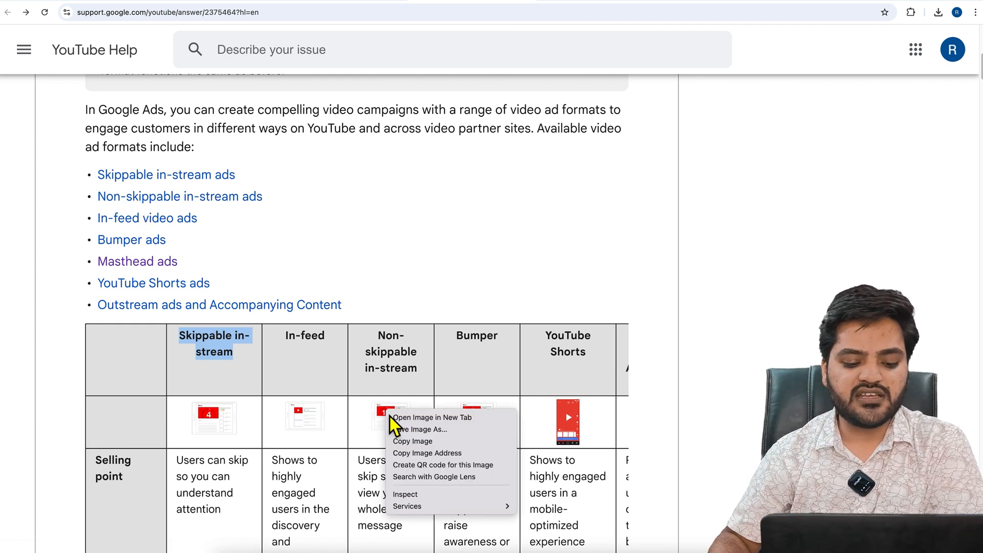
{"action": "left_click", "coordinate": [408, 417]}
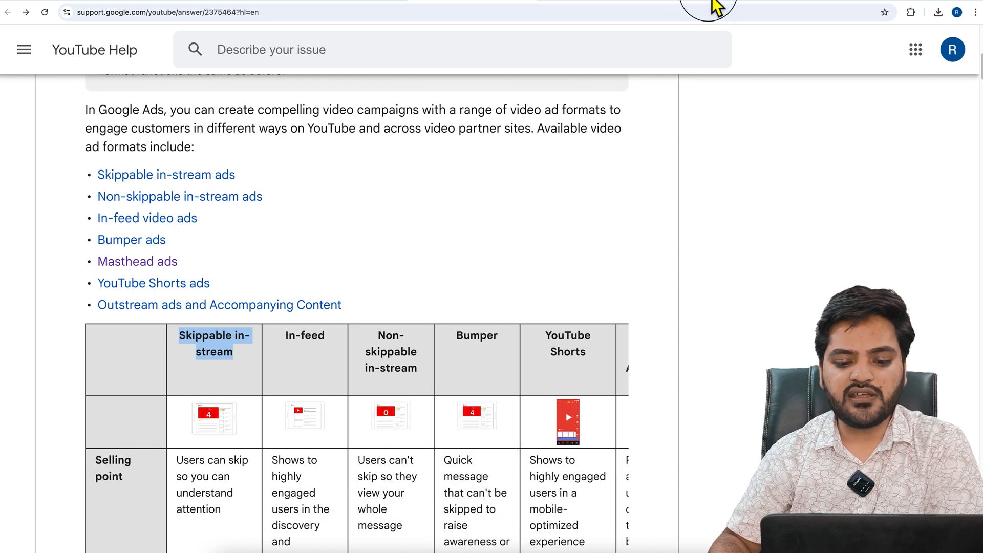
{"action": "left_click", "coordinate": [713, 6]}
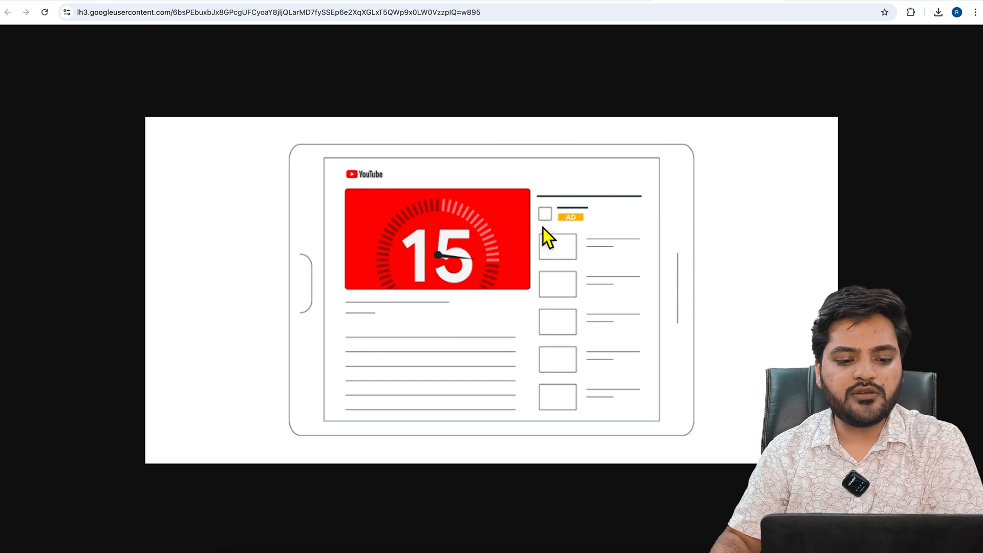
{"action": "left_click", "coordinate": [486, 1]}
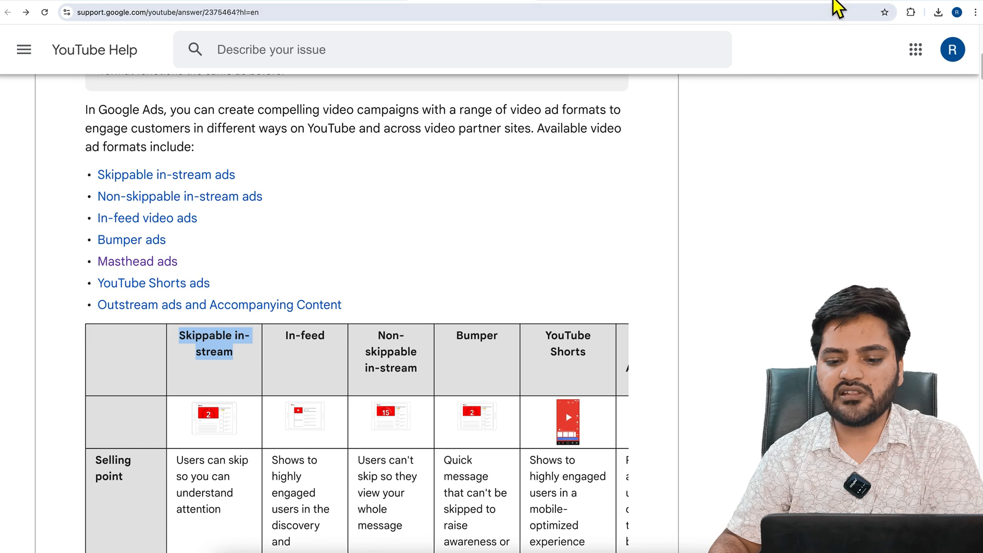
Open the YouTube home page in a new tab and look through the feed for sponsored in-feed videos
{"action": "key", "text": "ctrl+t"}
{"action": "type", "text": "you"}
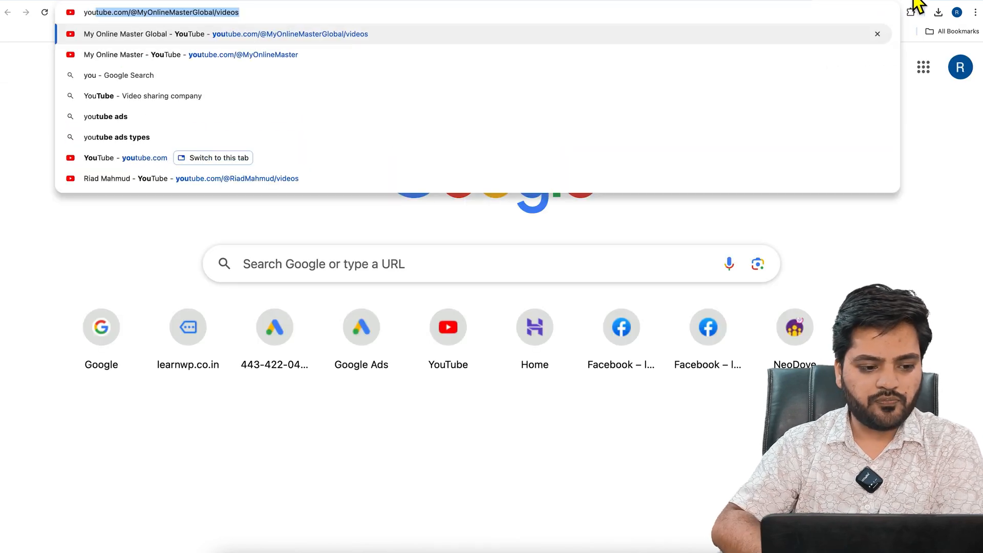
{"action": "key", "text": "Return"}
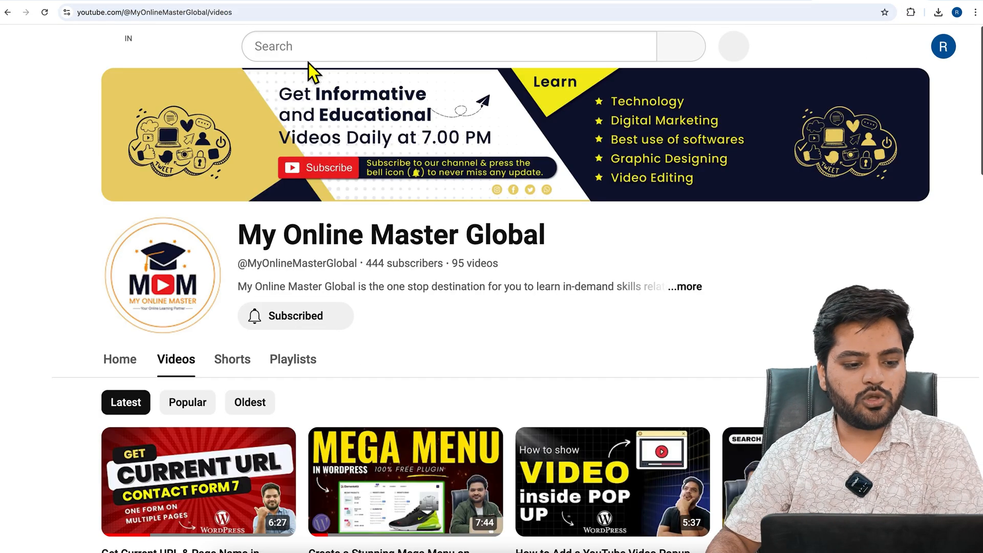
{"action": "left_click", "coordinate": [94, 47]}
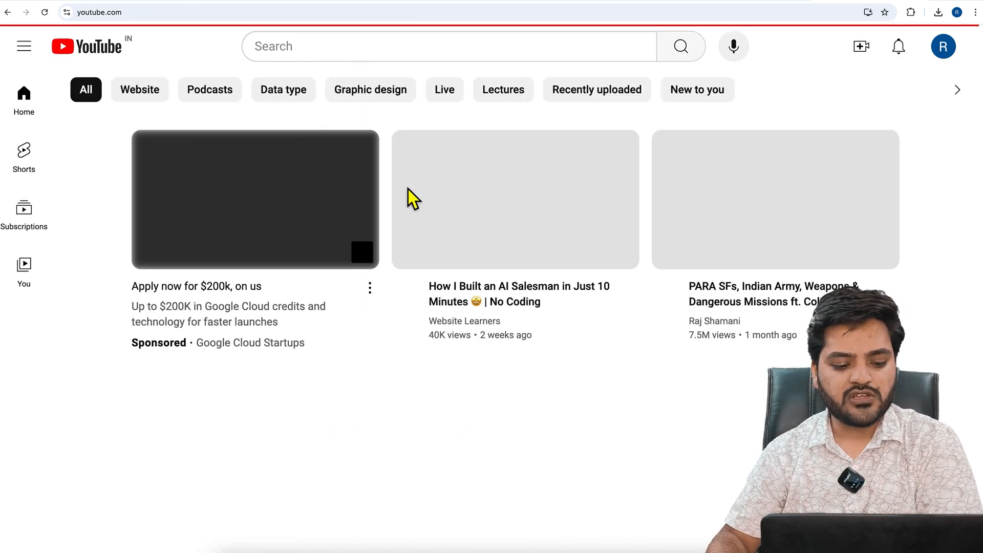
{"action": "scroll", "coordinate": [409, 210], "scroll_direction": "down", "scroll_amount": 8}
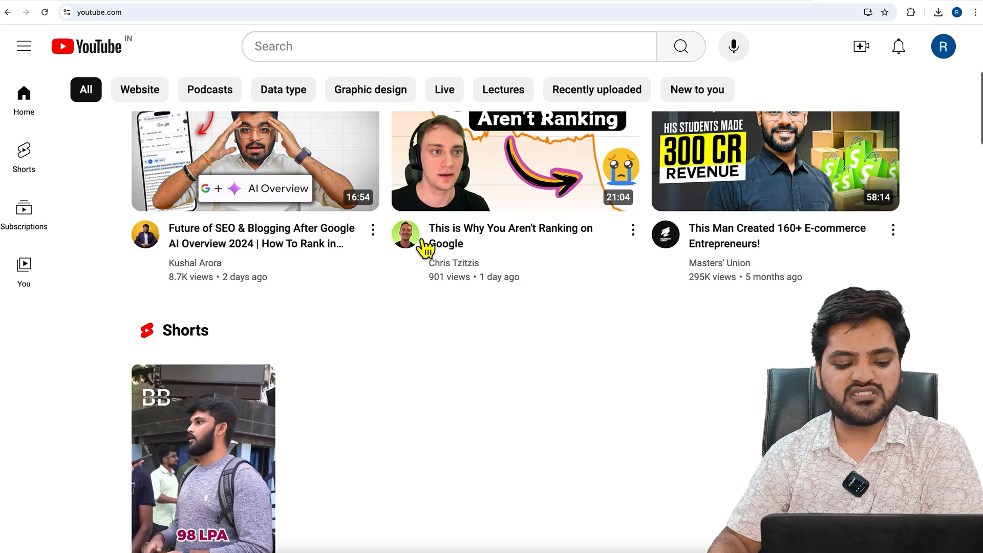
{"action": "scroll", "coordinate": [416, 246], "scroll_direction": "down", "scroll_amount": 8}
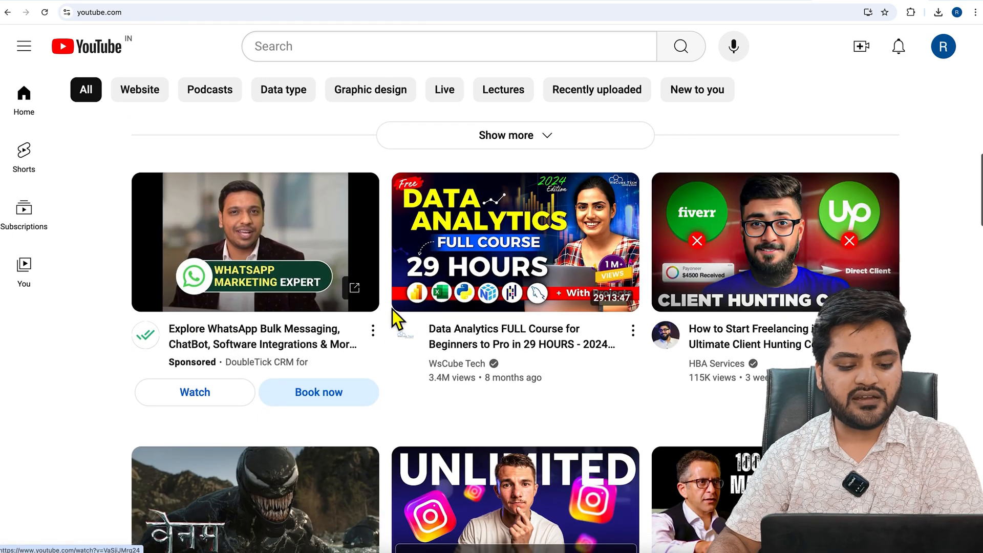
{"action": "scroll", "coordinate": [392, 323], "scroll_direction": "down", "scroll_amount": 10}
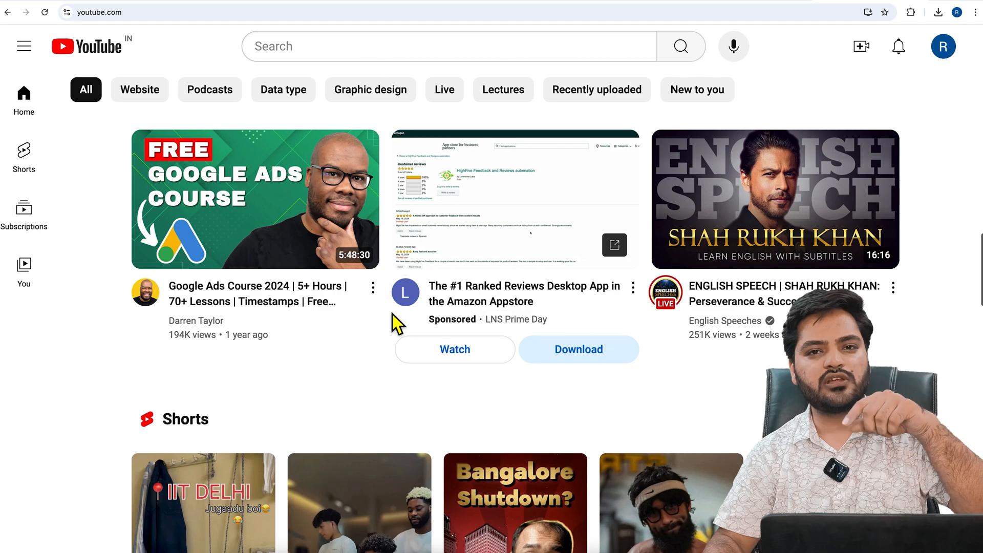
{"action": "scroll", "coordinate": [398, 323], "scroll_direction": "down", "scroll_amount": 10}
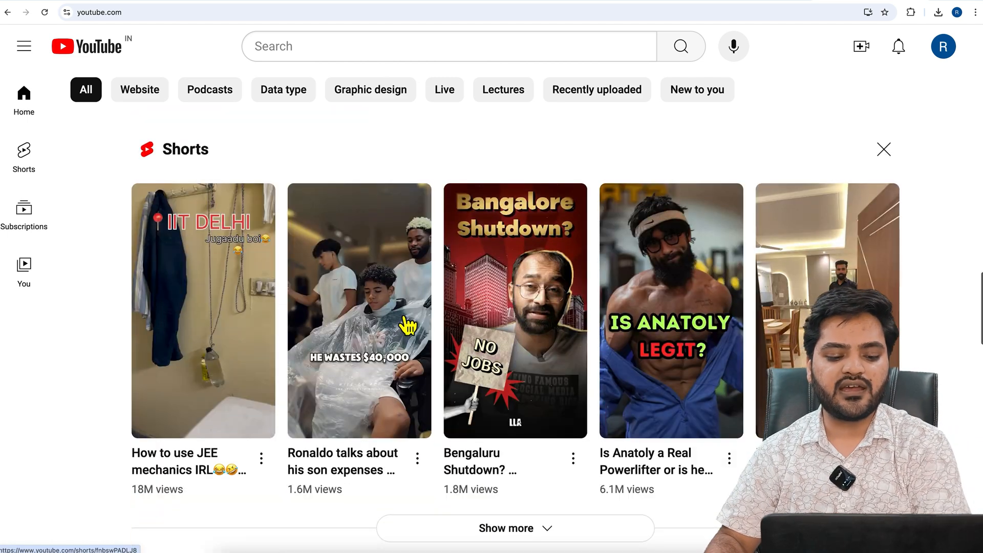
{"action": "scroll", "coordinate": [454, 324], "scroll_direction": "down", "scroll_amount": 2}
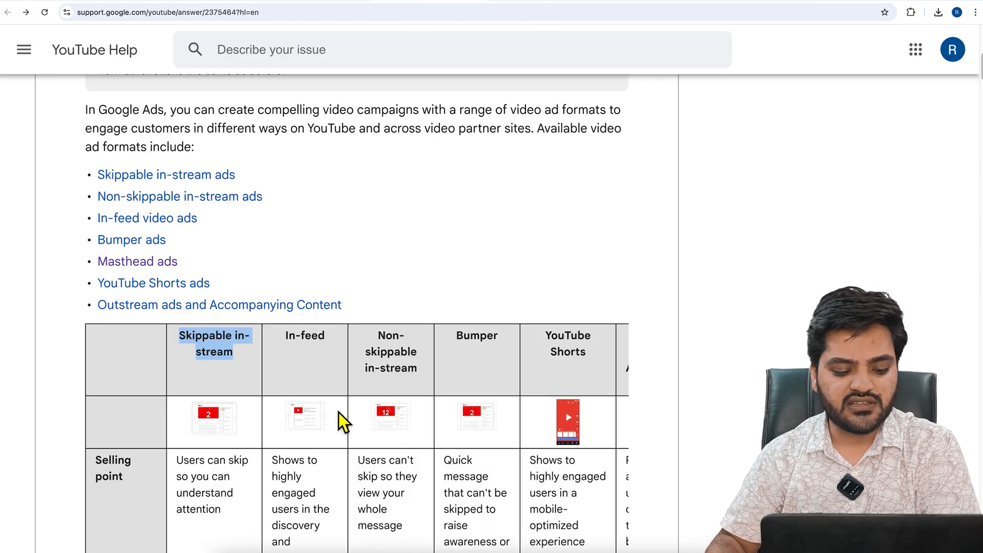
Open the In-feed format's sample image from the comparison table as the downloaded Discovery DDS (1).svg and examine the ad layout
{"action": "right_click", "coordinate": [305, 420]}
{"action": "left_click", "coordinate": [496, 218]}
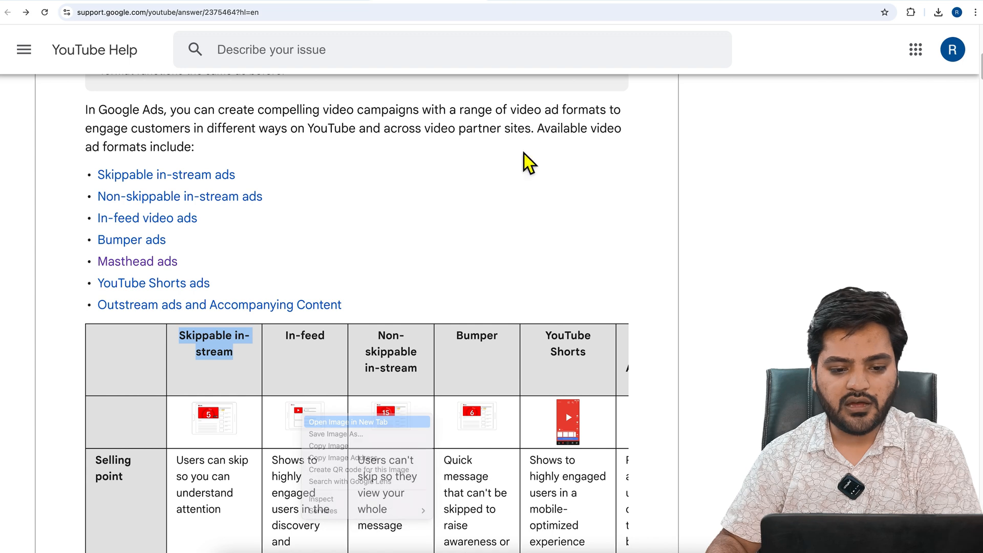
{"action": "left_click", "coordinate": [939, 13]}
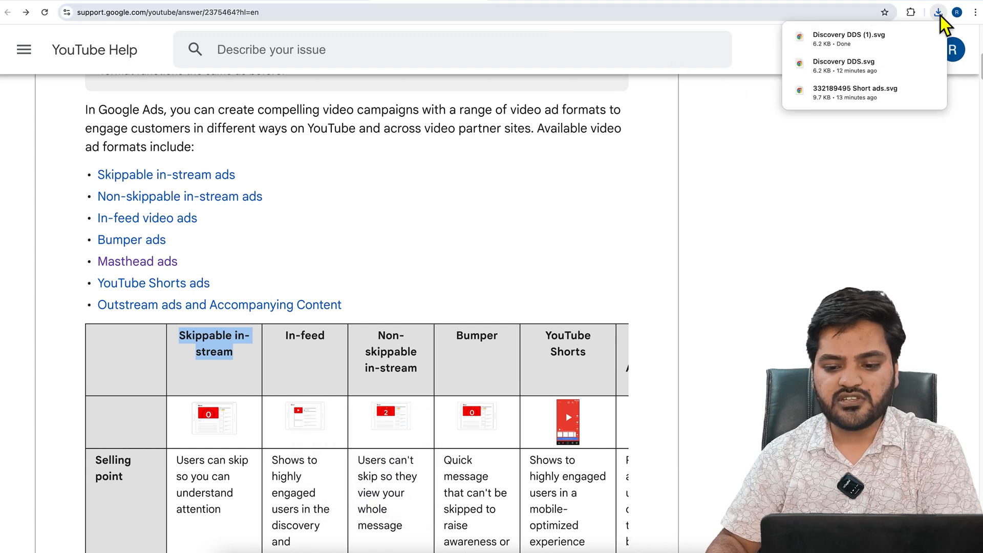
{"action": "left_click", "coordinate": [869, 39]}
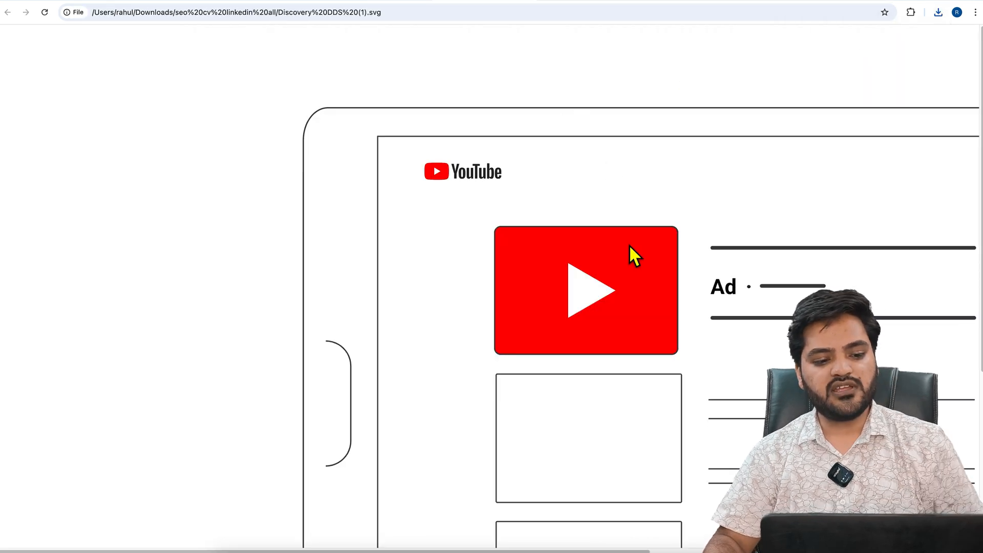
{"action": "scroll", "coordinate": [630, 247], "scroll_direction": "right", "scroll_amount": 2}
{"action": "scroll", "coordinate": [630, 247], "scroll_direction": "right", "scroll_amount": 1}
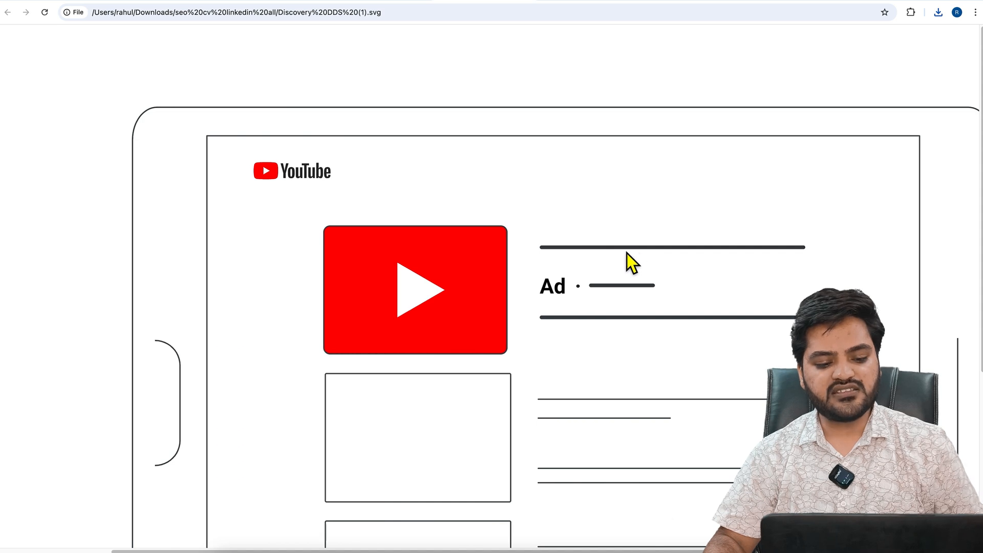
{"action": "scroll", "coordinate": [631, 251], "scroll_direction": "right", "scroll_amount": 1}
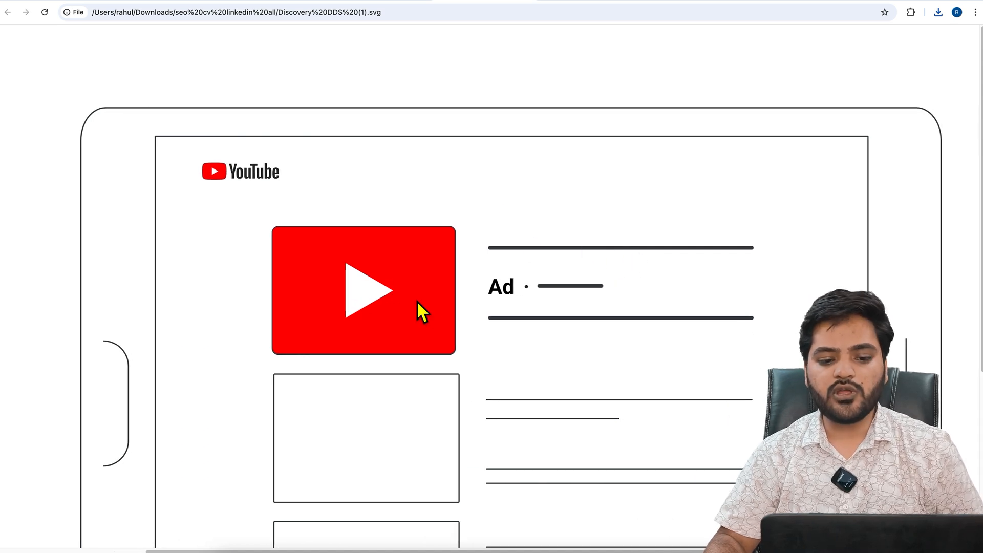
Switch back to the YouTube home page tab and search for "online mba course"
{"action": "left_click", "coordinate": [873, 0]}
{"action": "left_click", "coordinate": [470, 48]}
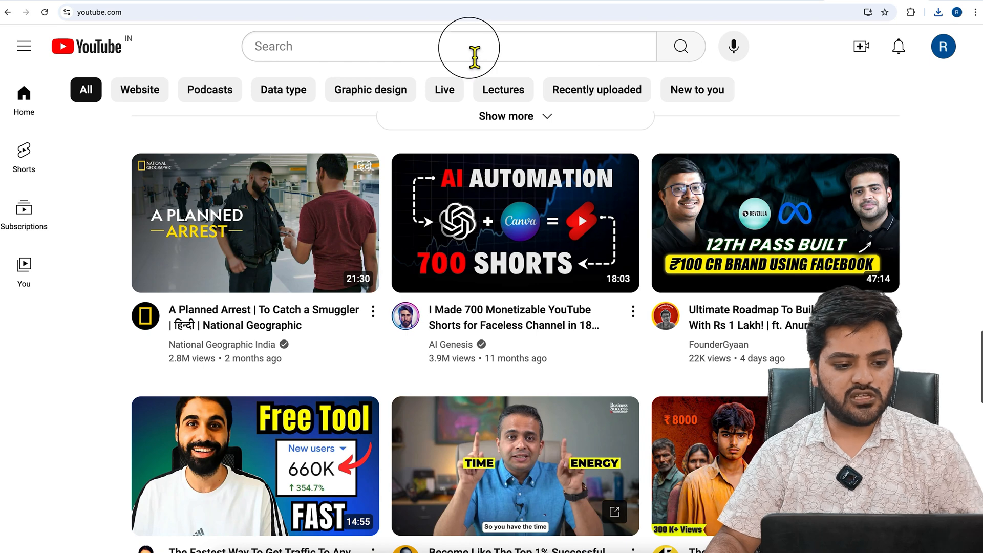
{"action": "type", "text": "online mba course"}
{"action": "key", "text": "Return"}
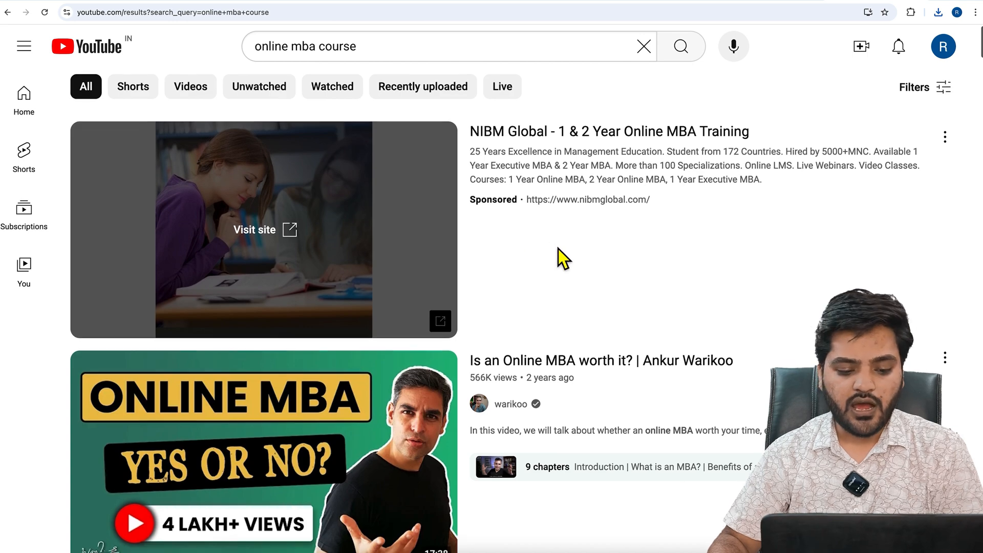
Examine the YouTube search results for sponsored in-feed ads placed among the regular videos and Shorts
{"action": "scroll", "coordinate": [557, 257], "scroll_direction": "down", "scroll_amount": 2}
{"action": "scroll", "coordinate": [557, 257], "scroll_direction": "down", "scroll_amount": 12}
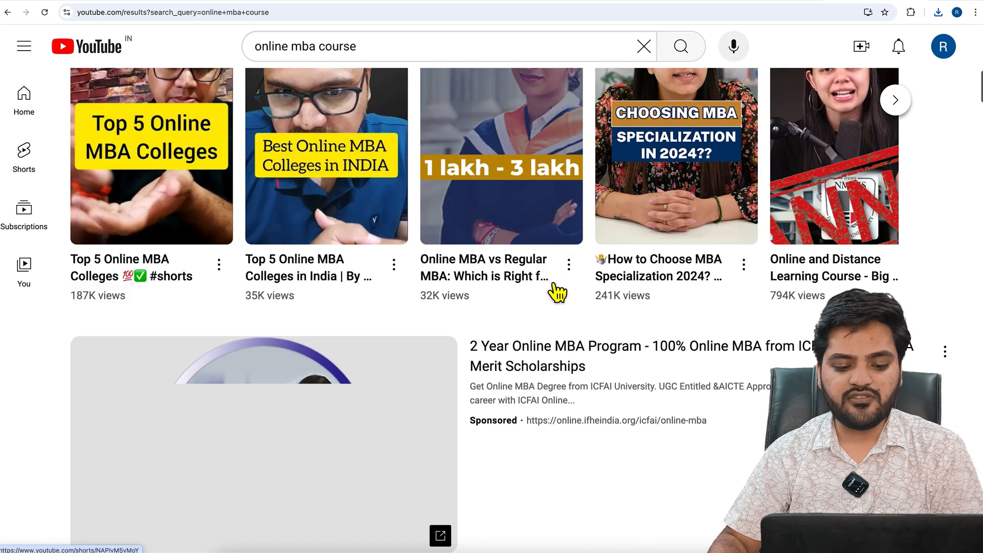
{"action": "scroll", "coordinate": [533, 302], "scroll_direction": "down", "scroll_amount": 20}
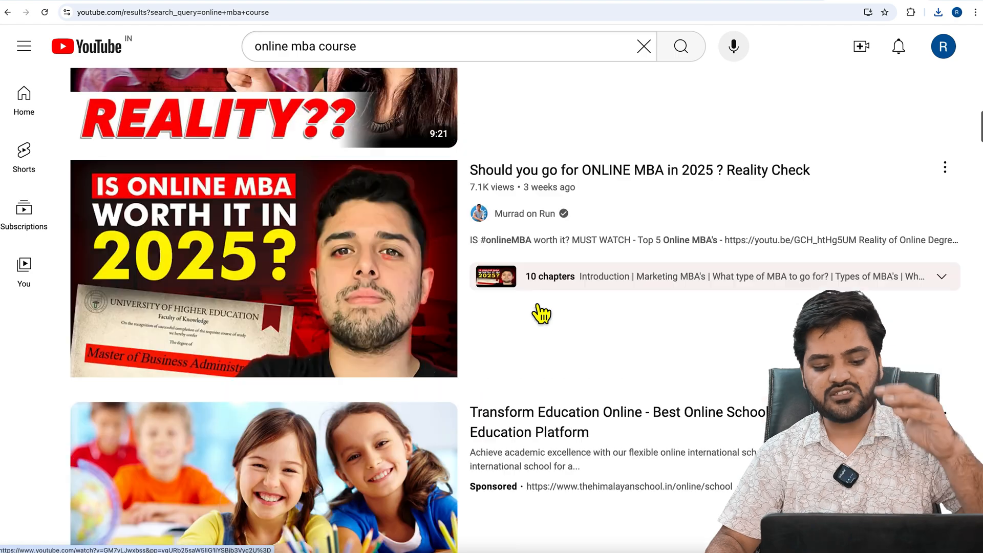
{"action": "scroll", "coordinate": [538, 314], "scroll_direction": "up", "scroll_amount": 12}
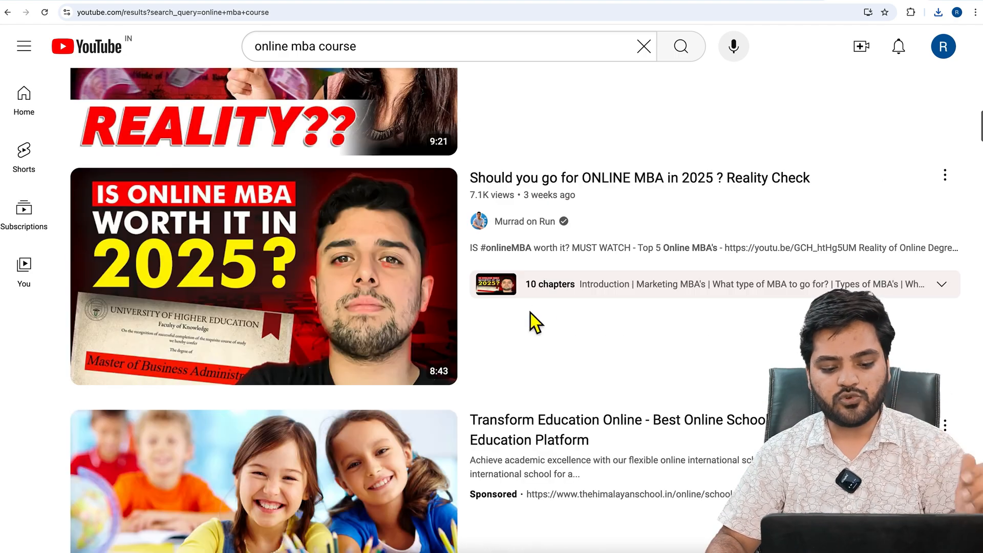
{"action": "scroll", "coordinate": [536, 351], "scroll_direction": "down", "scroll_amount": 3}
{"action": "scroll", "coordinate": [503, 379], "scroll_direction": "down", "scroll_amount": 18}
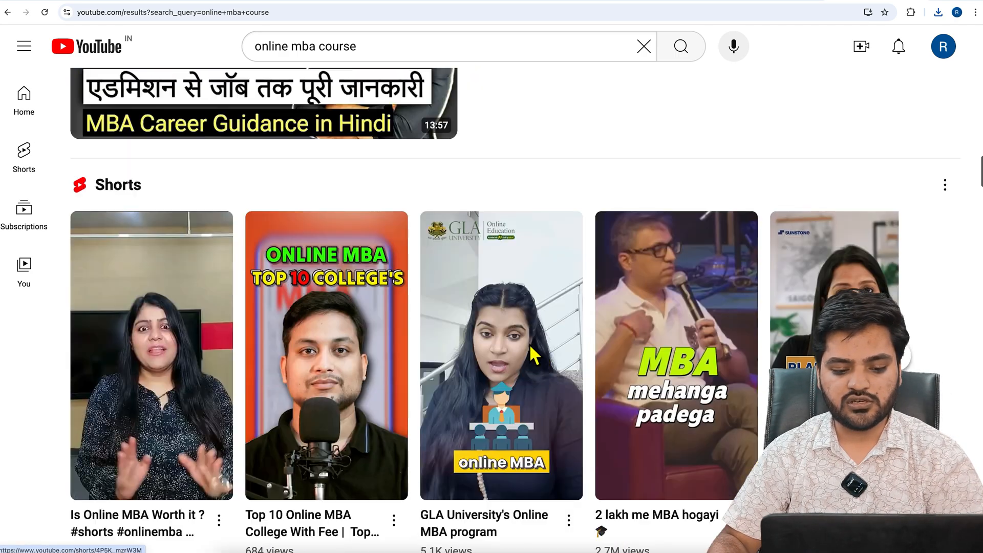
{"action": "scroll", "coordinate": [525, 322], "scroll_direction": "down", "scroll_amount": 12}
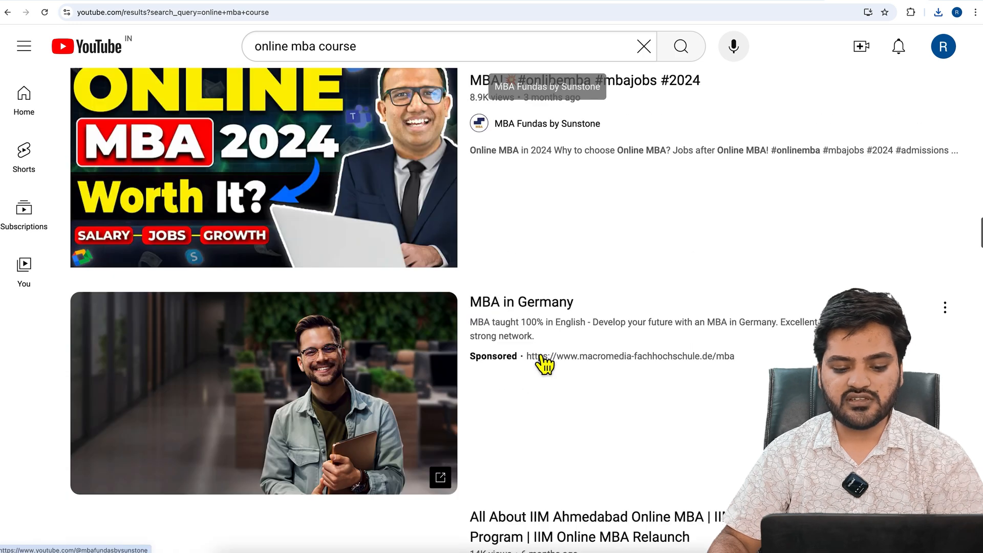
Return to the YouTube Help article, go to its Bumper ads section and highlight the section heading
{"action": "scroll", "coordinate": [516, 220], "scroll_direction": "up", "scroll_amount": 1}
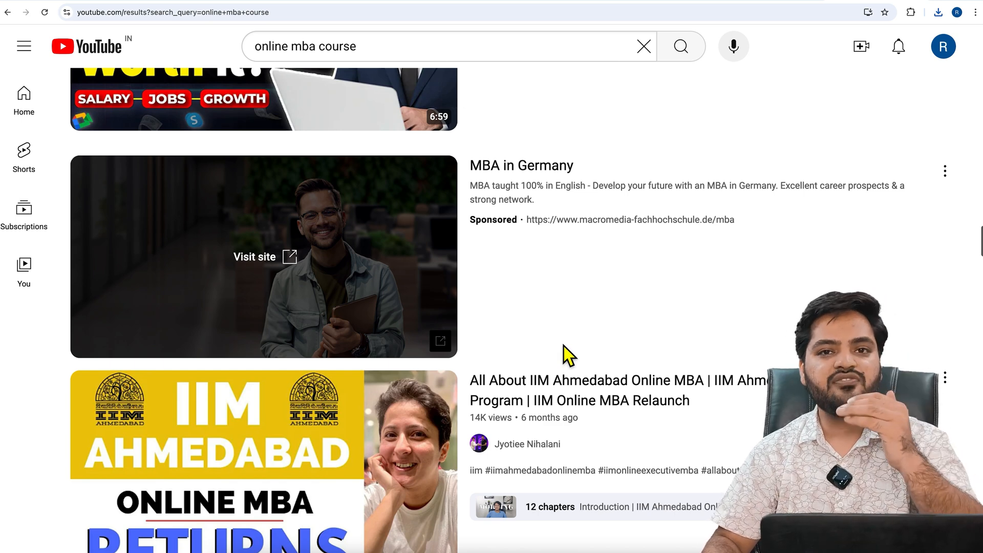
{"action": "left_click", "coordinate": [382, 2]}
{"action": "scroll", "coordinate": [441, 209], "scroll_direction": "down", "scroll_amount": 3}
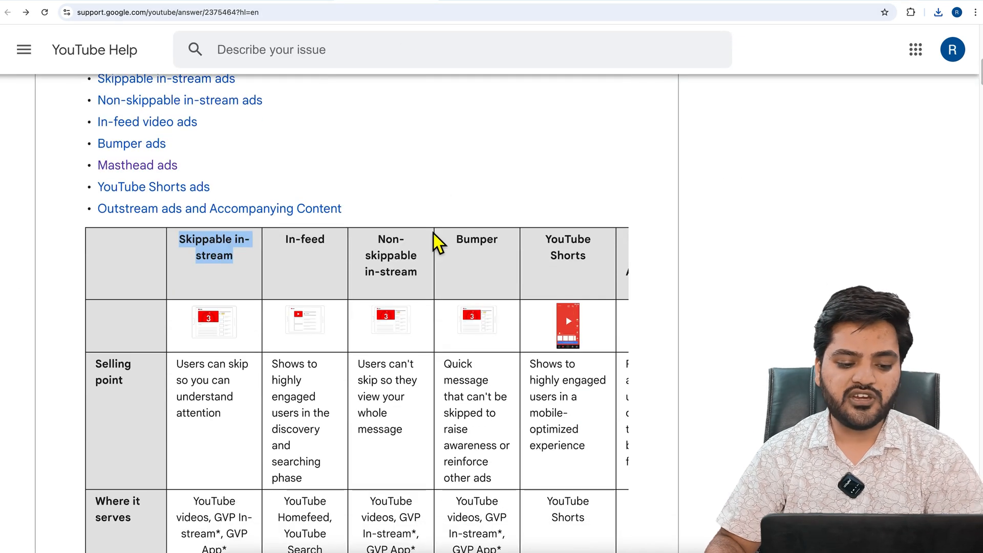
{"action": "scroll", "coordinate": [433, 233], "scroll_direction": "up", "scroll_amount": 2}
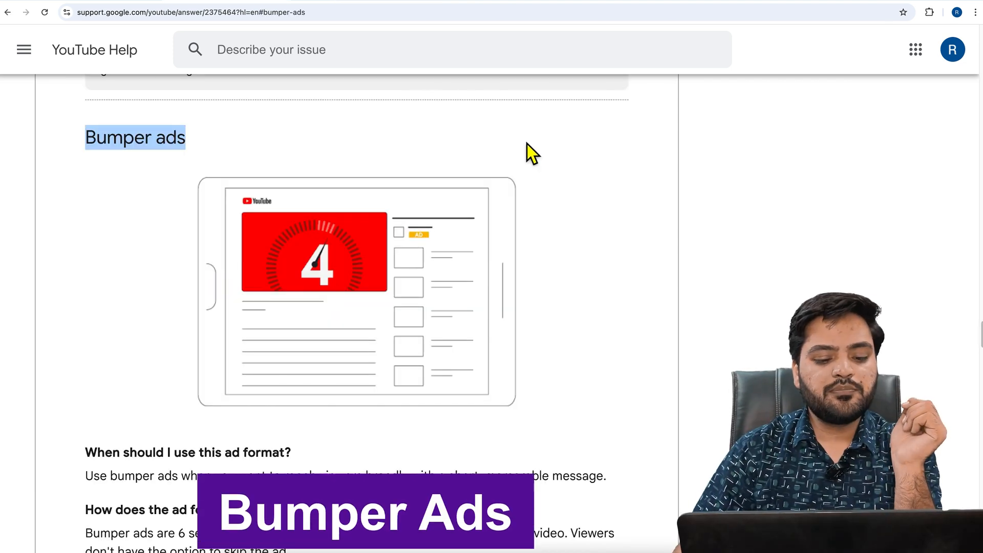
{"action": "left_click", "coordinate": [132, 146]}
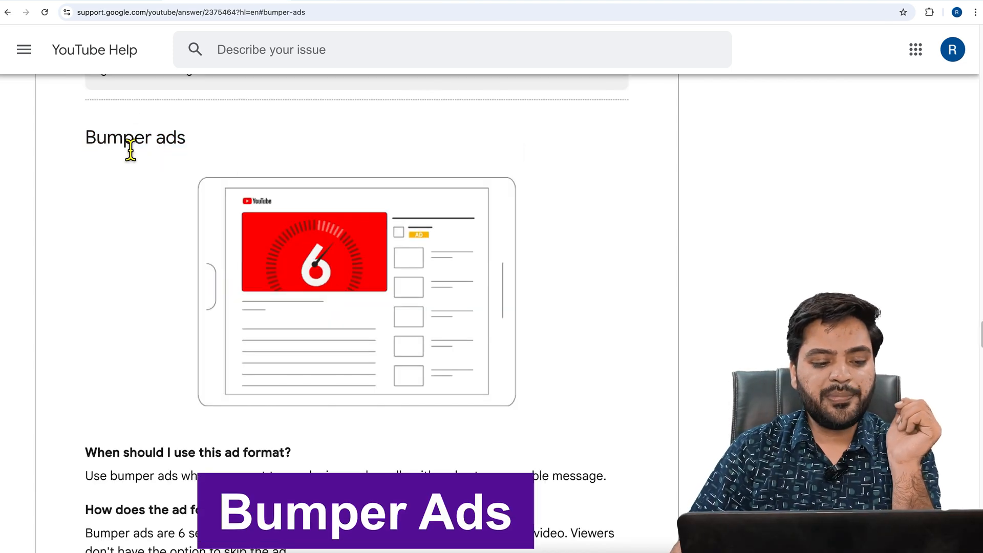
{"action": "left_click_drag", "start_coordinate": [86, 139], "coordinate": [191, 149]}
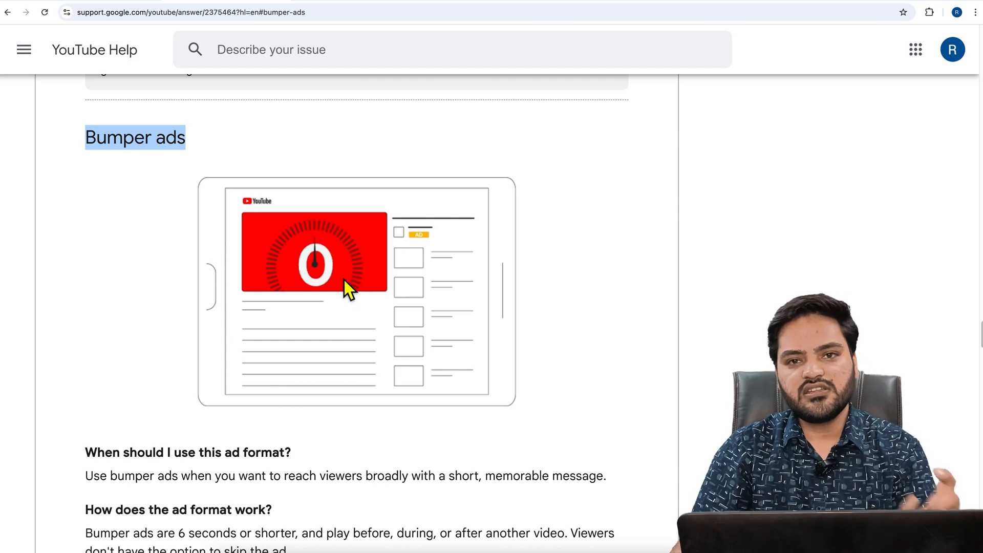
Read how bumper ads work, highlighting the text on the 6-second length, placement around other videos and the missing skip option
{"action": "scroll", "coordinate": [346, 280], "scroll_direction": "down", "scroll_amount": 3}
{"action": "scroll", "coordinate": [345, 280], "scroll_direction": "down", "scroll_amount": 1}
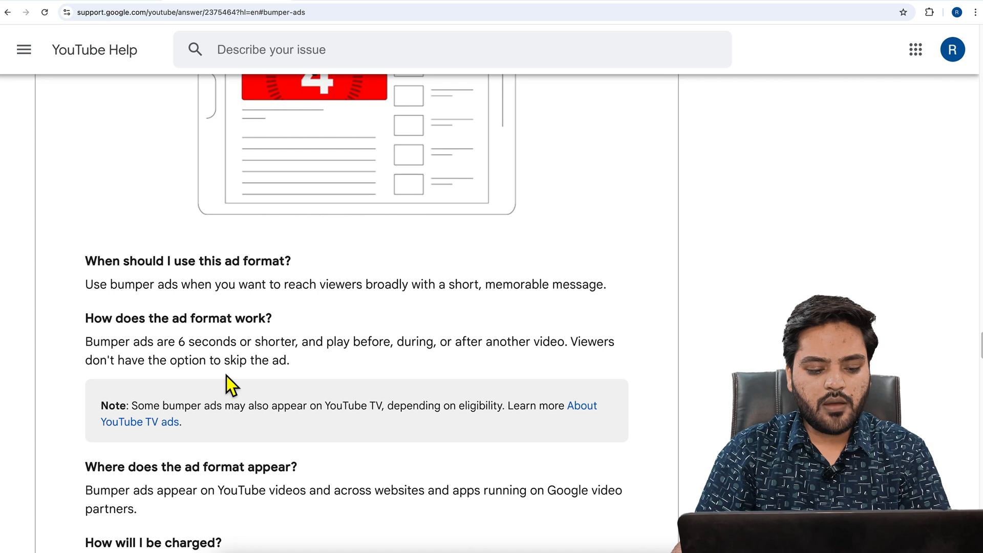
{"action": "left_click", "coordinate": [88, 348]}
{"action": "left_click_drag", "start_coordinate": [88, 348], "coordinate": [394, 354]}
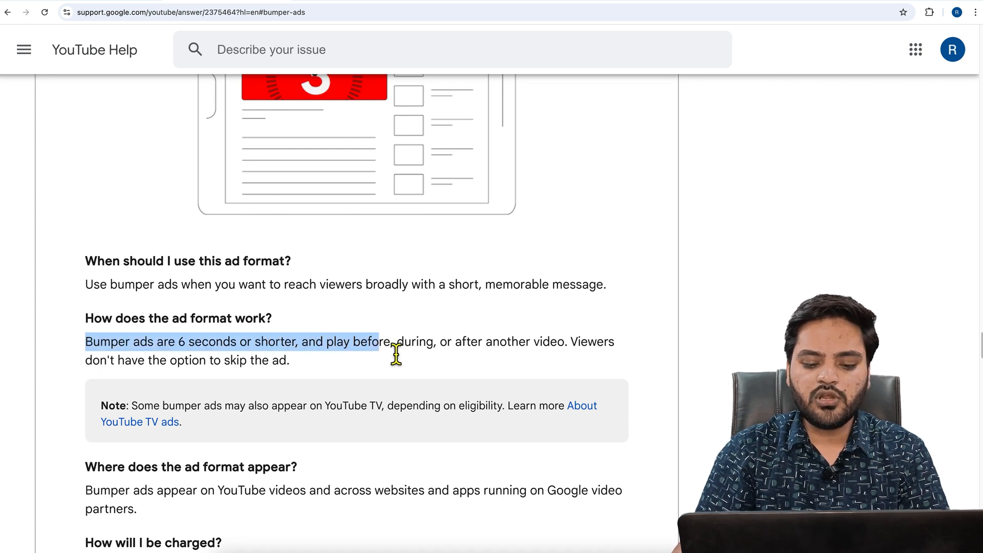
{"action": "left_click", "coordinate": [418, 351]}
{"action": "left_click_drag", "start_coordinate": [471, 353], "coordinate": [557, 353]}
{"action": "left_click_drag", "start_coordinate": [100, 361], "coordinate": [297, 366]}
{"action": "left_click", "coordinate": [300, 367]}
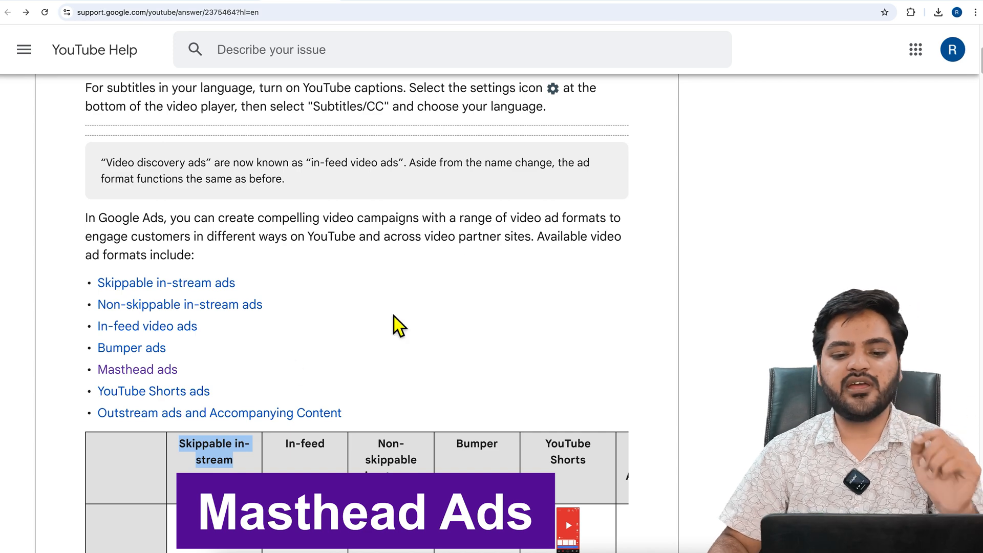
Switch to the YouTube home page, preview the sponsored video heading the feed as a masthead example, and reload the page
{"action": "left_click", "coordinate": [670, 3]}
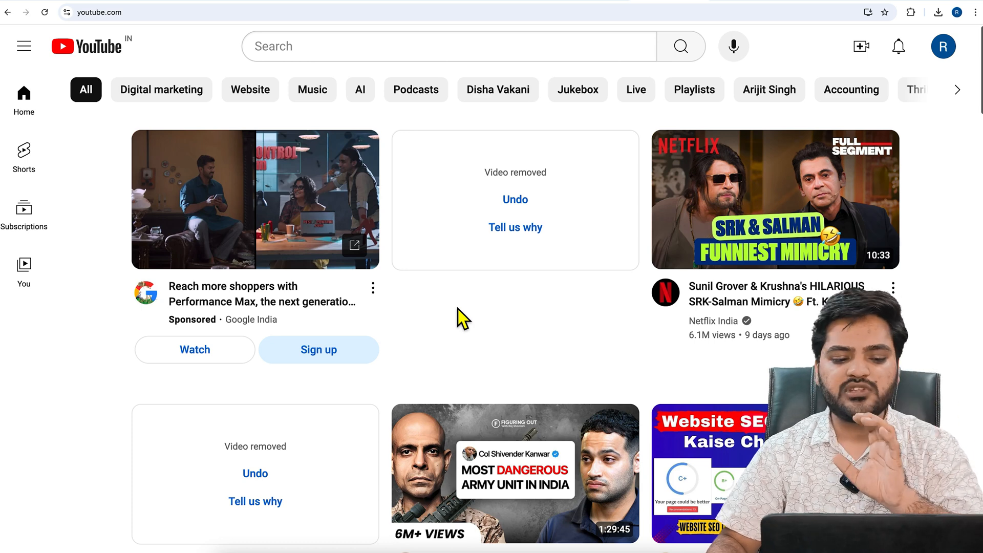
{"action": "mouse_move", "coordinate": [284, 199]}
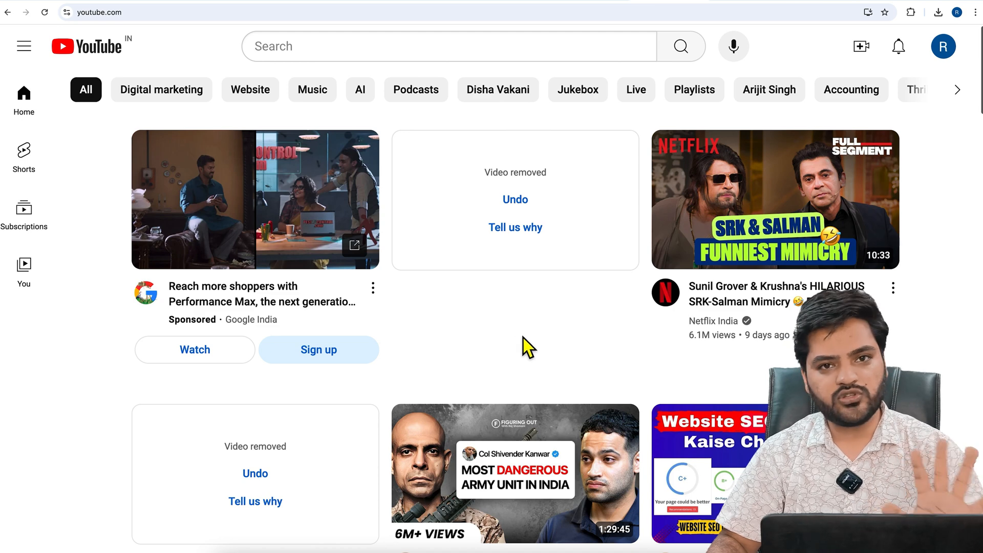
{"action": "mouse_move", "coordinate": [286, 222]}
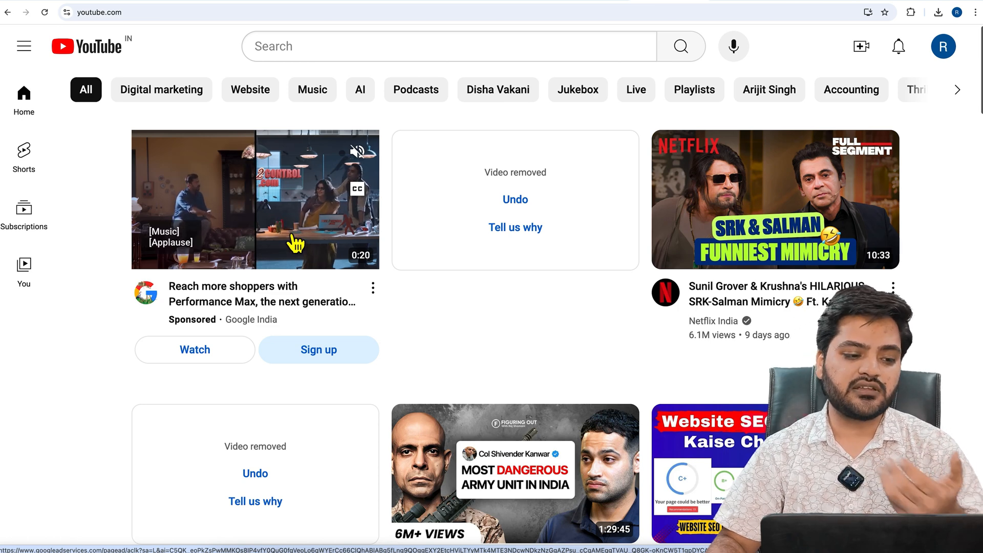
{"action": "left_click", "coordinate": [44, 12]}
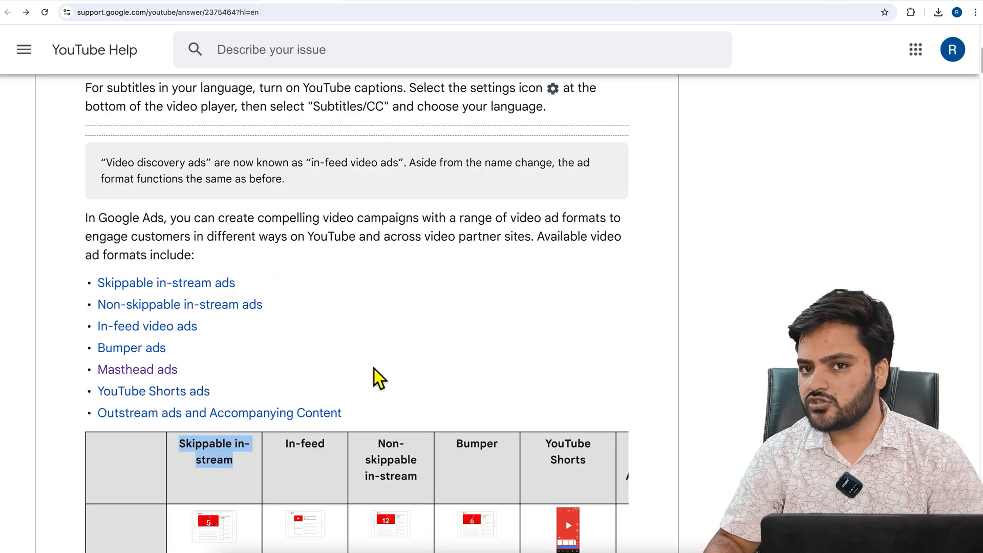
Return to the "online mba course" results, open the Short "Is Online MBA Worth it ?" from the Shorts shelf and mute it
{"action": "scroll", "coordinate": [469, 377], "scroll_direction": "down", "scroll_amount": 3}
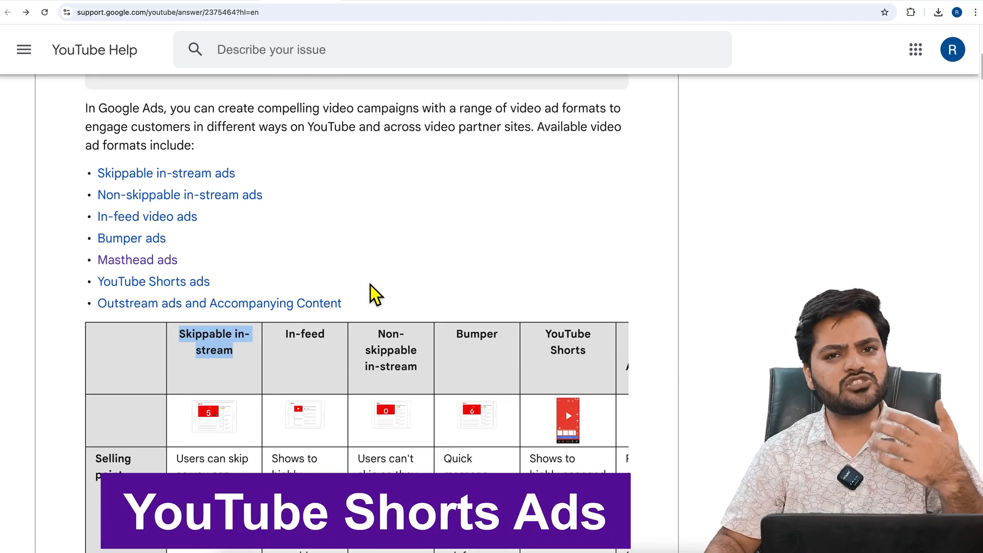
{"action": "left_click_drag", "start_coordinate": [194, 146], "coordinate": [718, 72]}
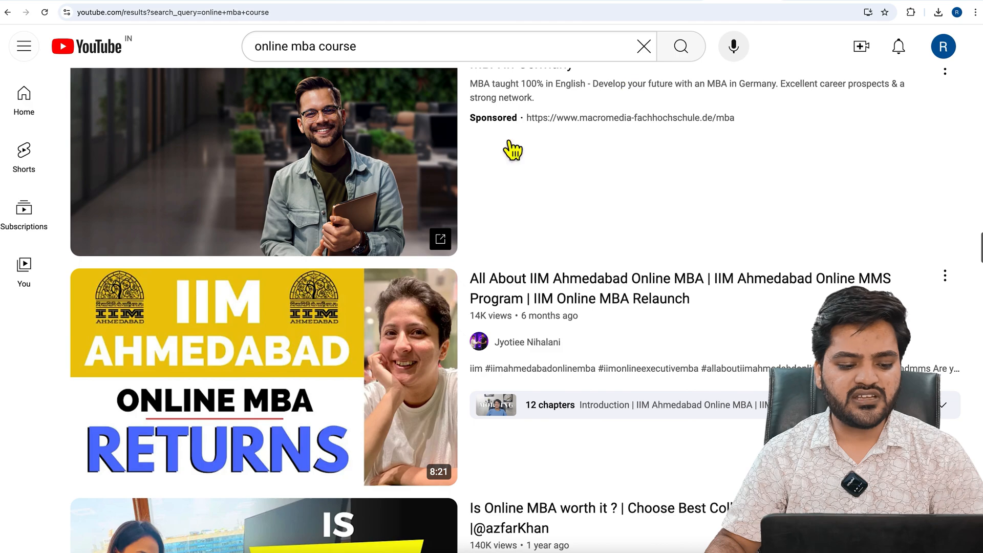
{"action": "scroll", "coordinate": [385, 225], "scroll_direction": "up", "scroll_amount": 20}
{"action": "scroll", "coordinate": [385, 226], "scroll_direction": "down", "scroll_amount": 6}
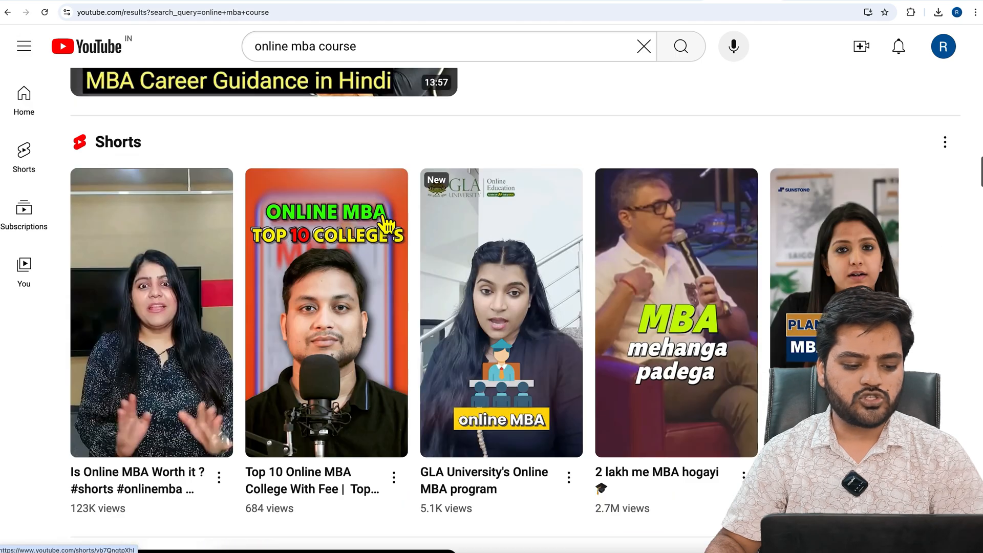
{"action": "left_click", "coordinate": [180, 285]}
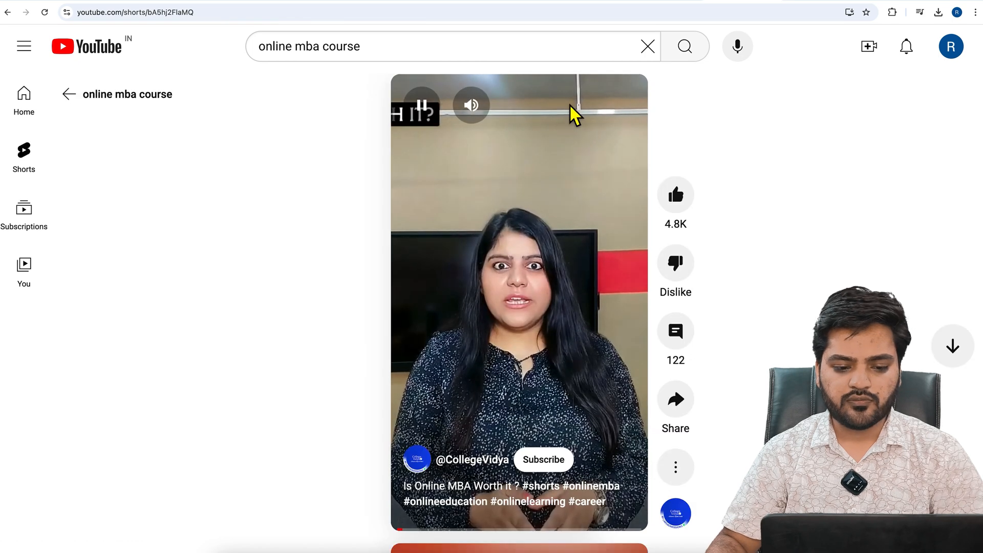
{"action": "left_click", "coordinate": [482, 112]}
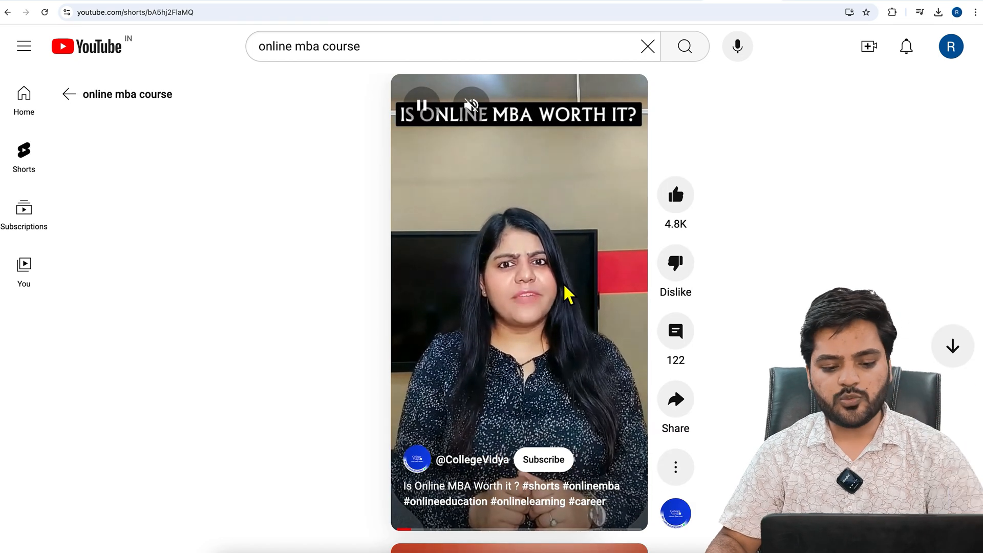
Browse through the following Shorts one after another, looking for a sponsored ad between them
{"action": "scroll", "coordinate": [569, 294], "scroll_direction": "down", "scroll_amount": 2}
{"action": "scroll", "coordinate": [566, 293], "scroll_direction": "down", "scroll_amount": 2}
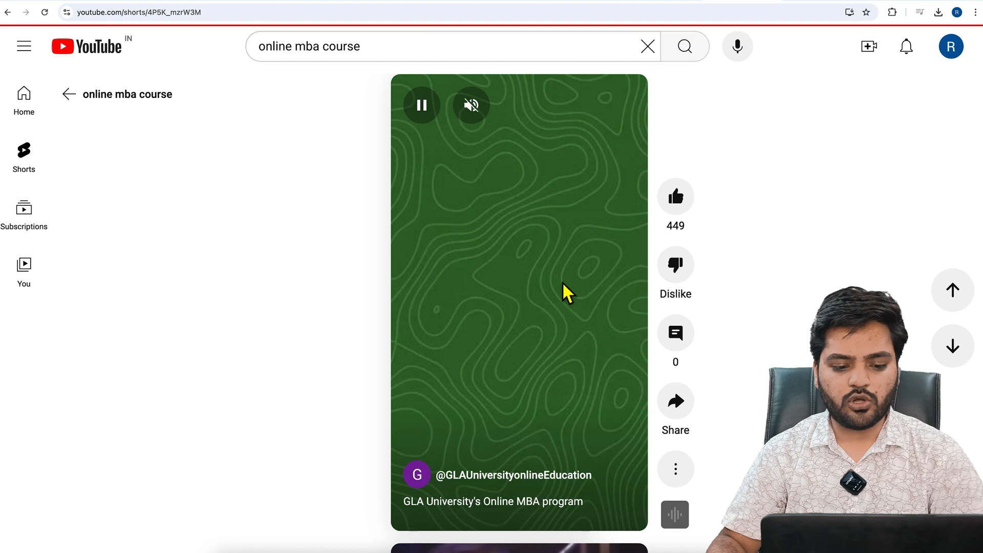
{"action": "scroll", "coordinate": [564, 284], "scroll_direction": "down", "scroll_amount": 2}
{"action": "scroll", "coordinate": [562, 281], "scroll_direction": "down", "scroll_amount": 2}
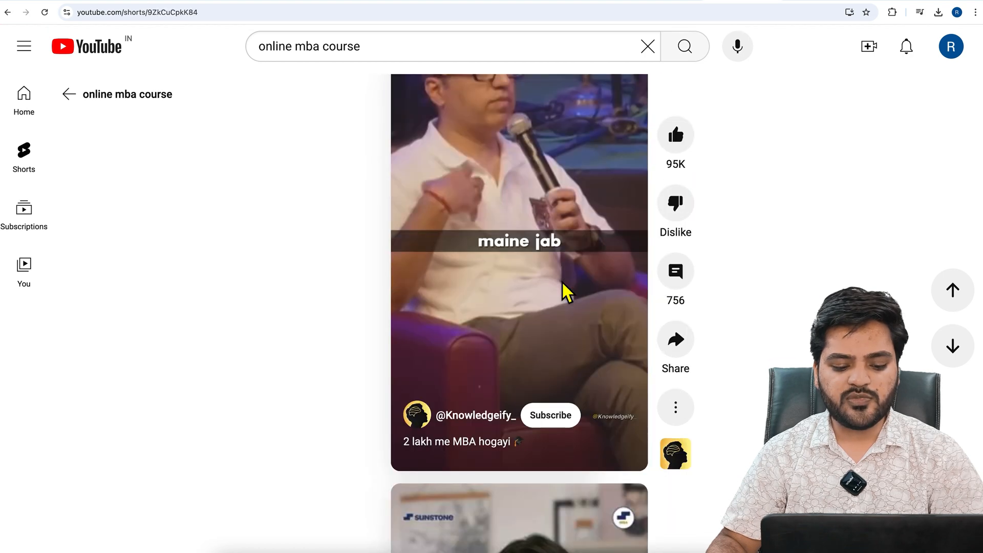
{"action": "scroll", "coordinate": [563, 284], "scroll_direction": "down", "scroll_amount": 2}
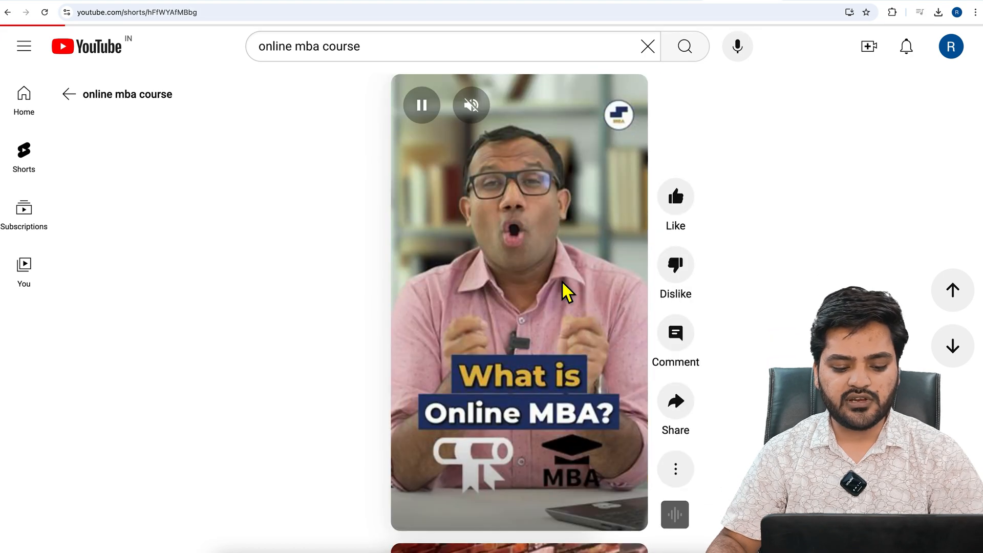
{"action": "scroll", "coordinate": [562, 282], "scroll_direction": "down", "scroll_amount": 2}
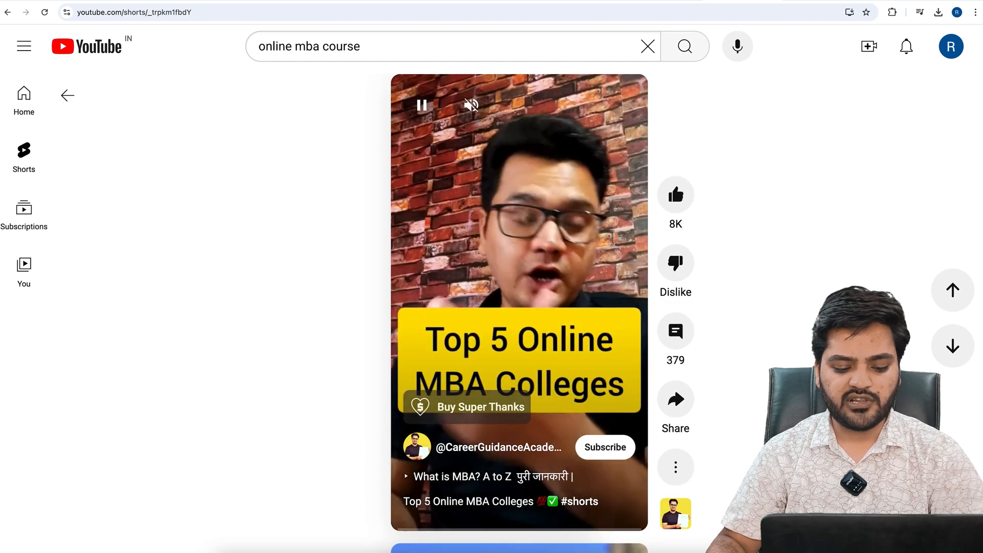
{"action": "scroll", "coordinate": [562, 283], "scroll_direction": "down", "scroll_amount": 2}
{"action": "scroll", "coordinate": [562, 282], "scroll_direction": "down", "scroll_amount": 2}
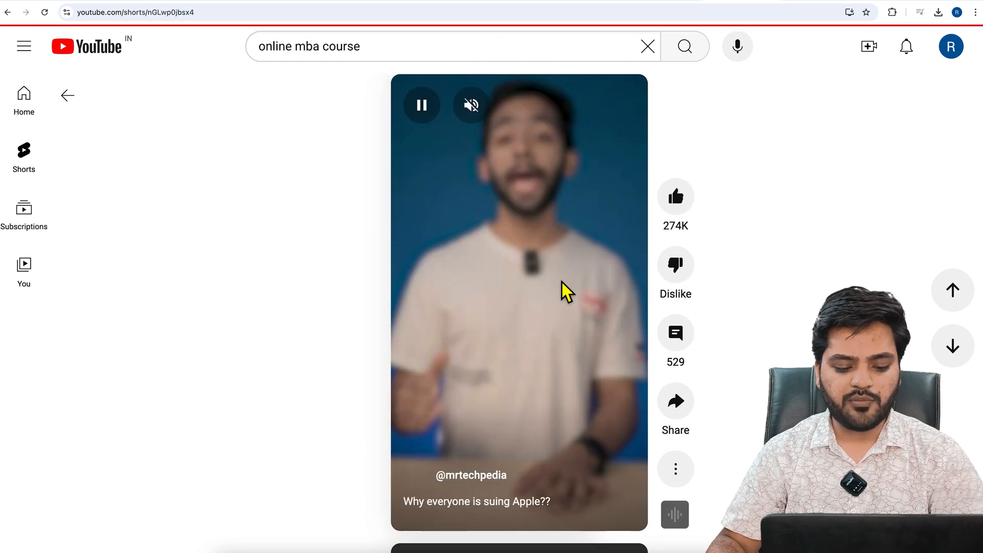
{"action": "scroll", "coordinate": [561, 282], "scroll_direction": "down", "scroll_amount": 2}
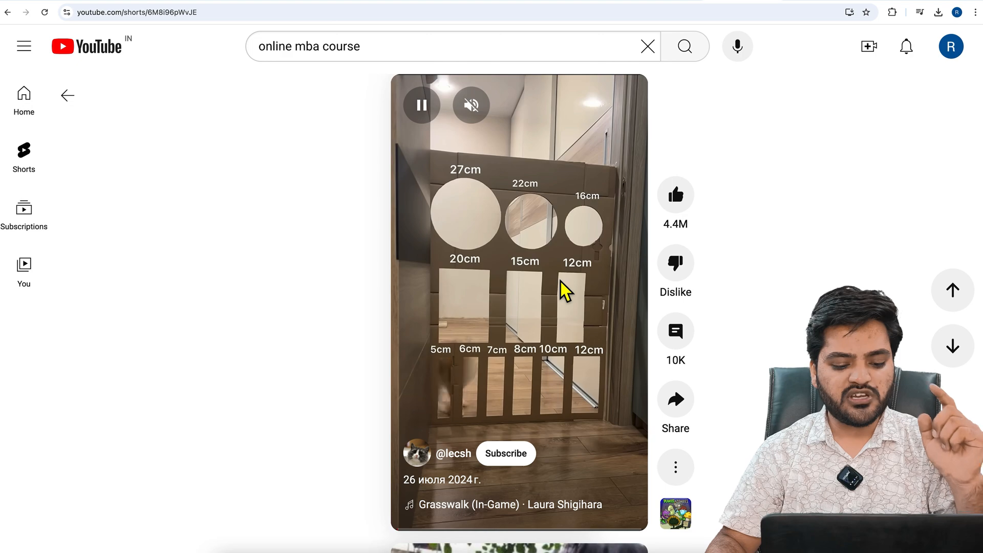
{"action": "scroll", "coordinate": [561, 281], "scroll_direction": "down", "scroll_amount": 2}
{"action": "scroll", "coordinate": [560, 281], "scroll_direction": "down", "scroll_amount": 2}
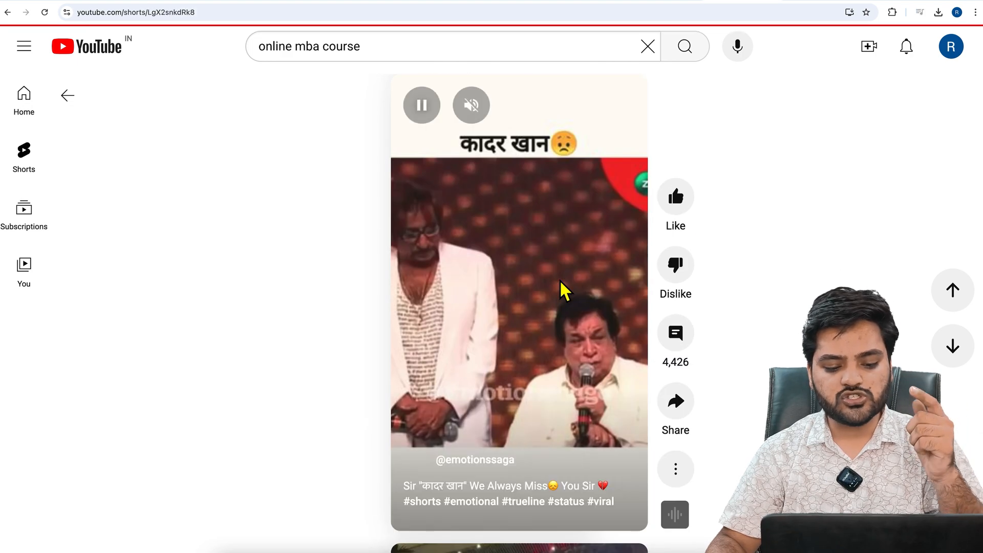
{"action": "scroll", "coordinate": [560, 280], "scroll_direction": "down", "scroll_amount": 2}
{"action": "scroll", "coordinate": [560, 281], "scroll_direction": "down", "scroll_amount": 2}
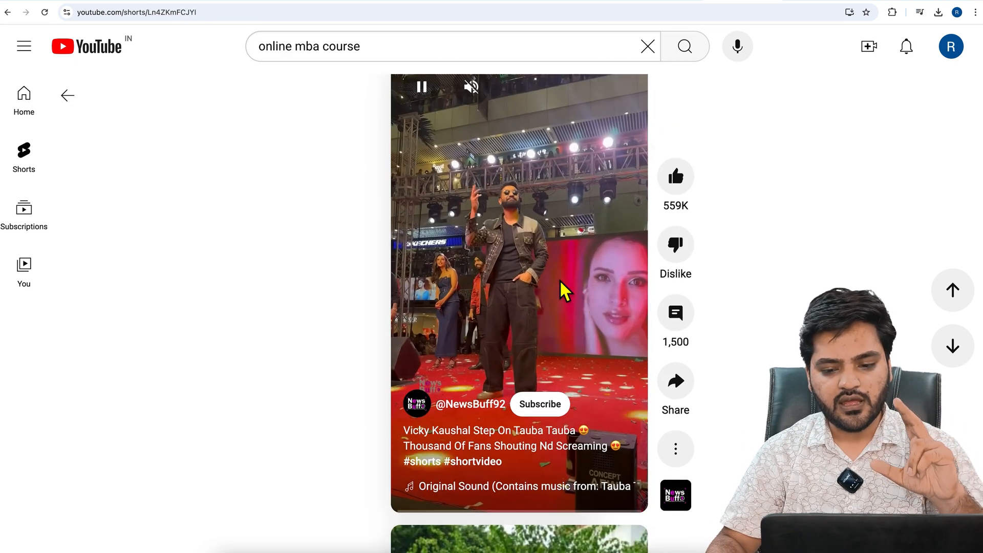
{"action": "scroll", "coordinate": [560, 281], "scroll_direction": "down", "scroll_amount": 2}
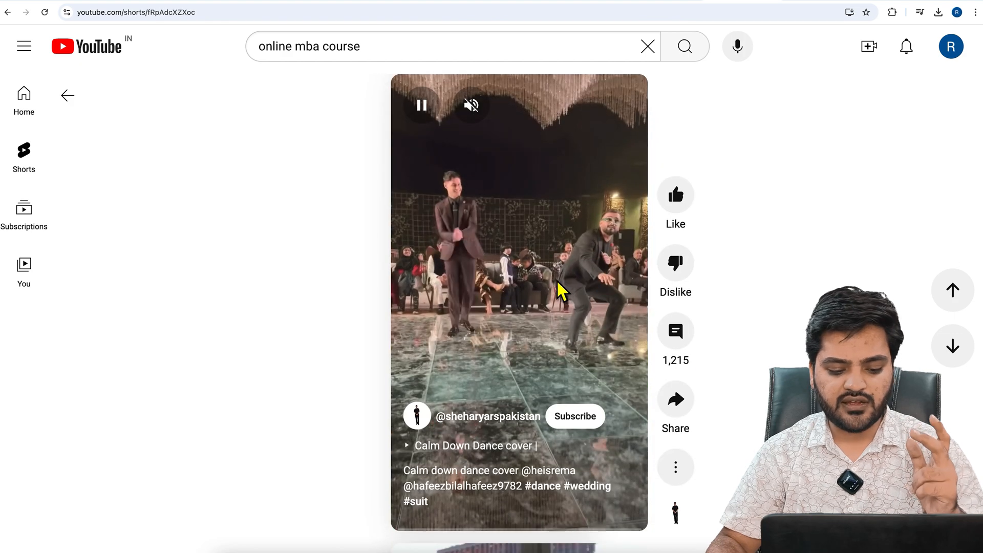
Save the YouTube Shorts sample image from the help article's comparison table and open the downloaded 332189495 Short ads (1).svg
{"action": "left_click", "coordinate": [444, 4]}
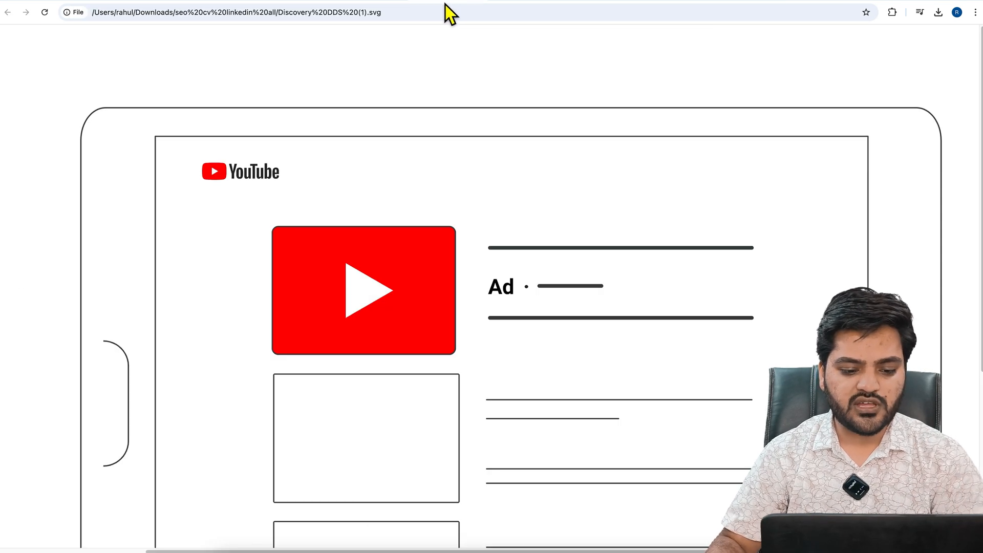
{"action": "left_click", "coordinate": [365, 2]}
{"action": "left_click", "coordinate": [304, 2]}
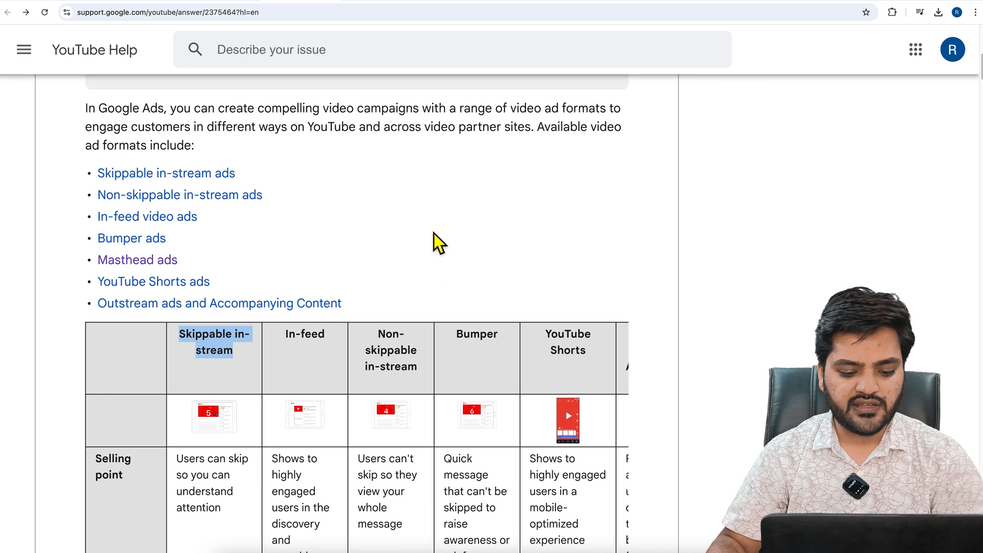
{"action": "scroll", "coordinate": [468, 288], "scroll_direction": "down", "scroll_amount": 2}
{"action": "right_click", "coordinate": [572, 298]}
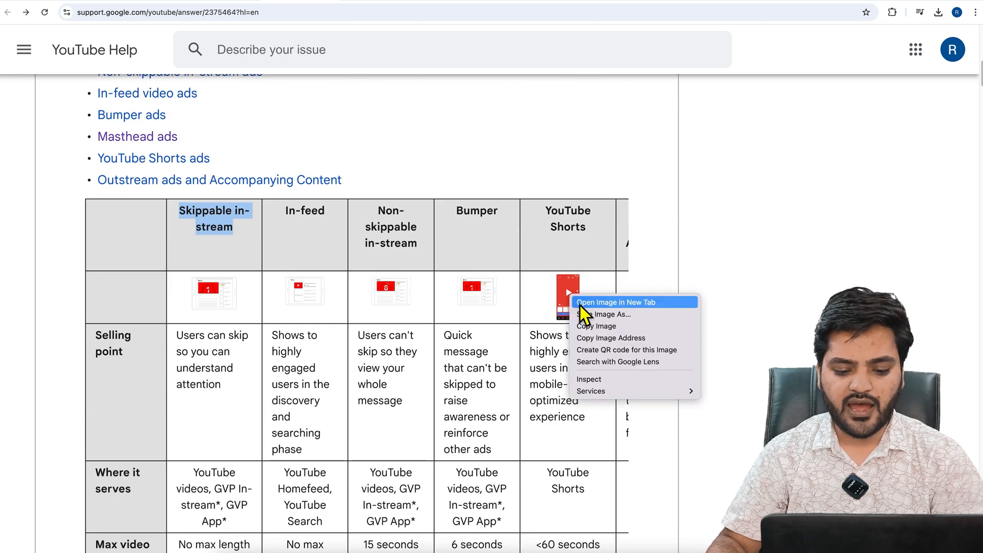
{"action": "left_click", "coordinate": [590, 316]}
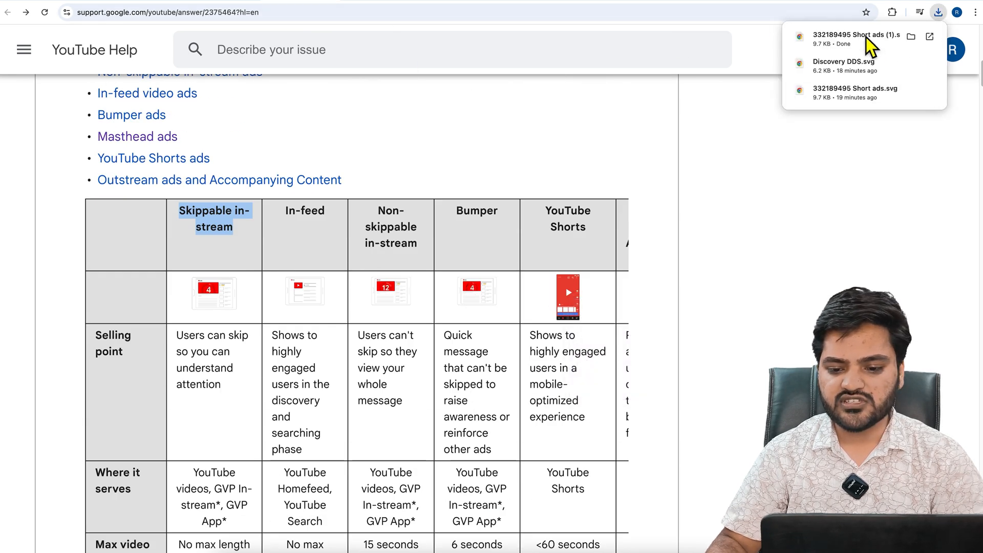
{"action": "left_click", "coordinate": [867, 38]}
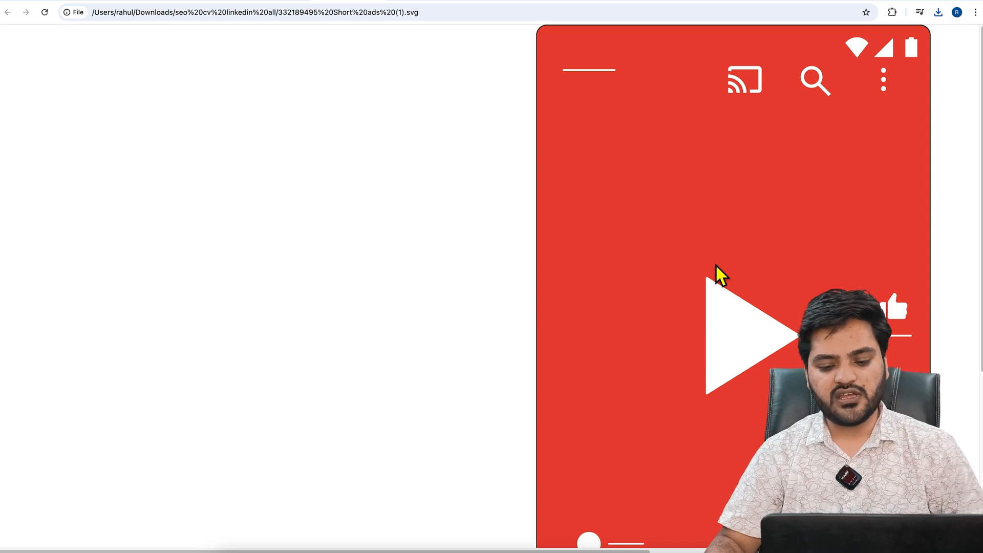
Zoom out the Shorts ad sample image until the entire phone layout fits on the page
{"action": "scroll", "coordinate": [715, 264], "scroll_direction": "right", "scroll_amount": 4}
{"action": "scroll", "coordinate": [715, 264], "scroll_direction": "right", "scroll_amount": 1}
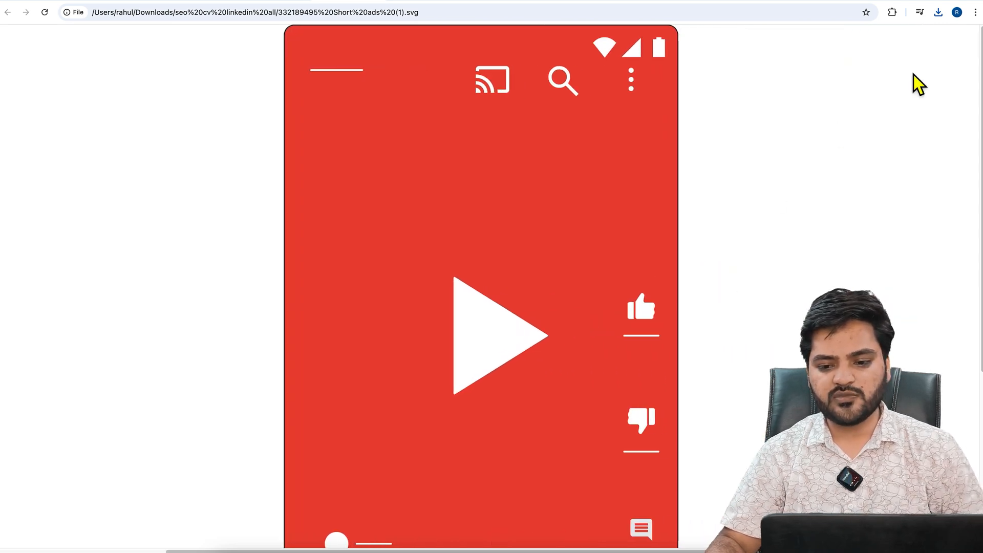
{"action": "left_click", "coordinate": [976, 11]}
{"action": "left_click", "coordinate": [902, 205]}
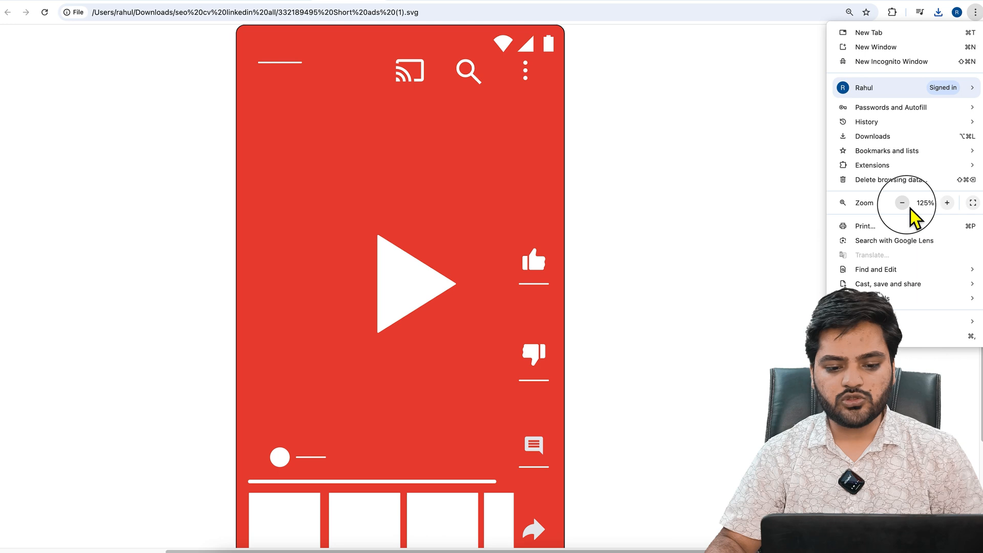
{"action": "left_click", "coordinate": [906, 208]}
{"action": "left_click", "coordinate": [907, 207]}
{"action": "left_click", "coordinate": [739, 332]}
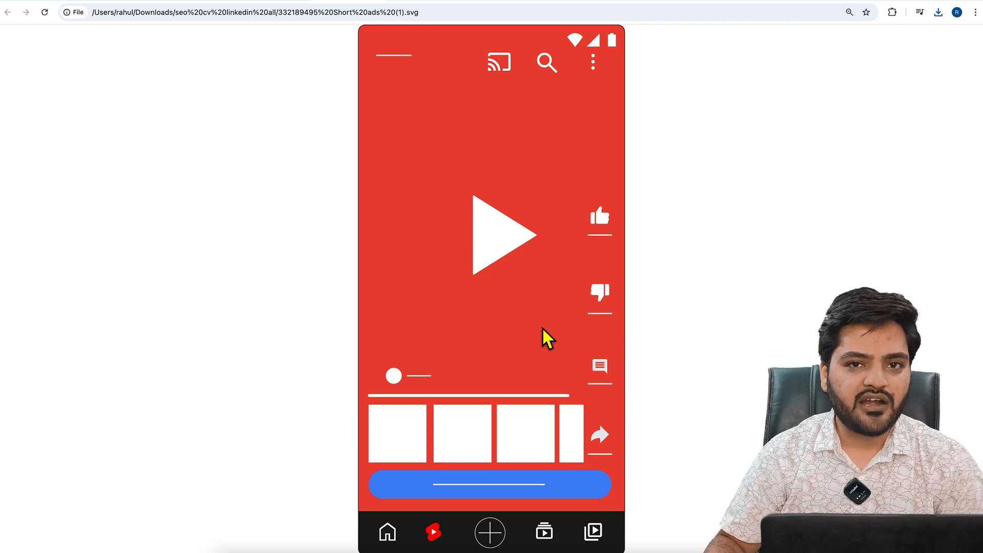
Switch to the Google Ads account's Overview page
{"action": "left_click", "coordinate": [279, 1]}
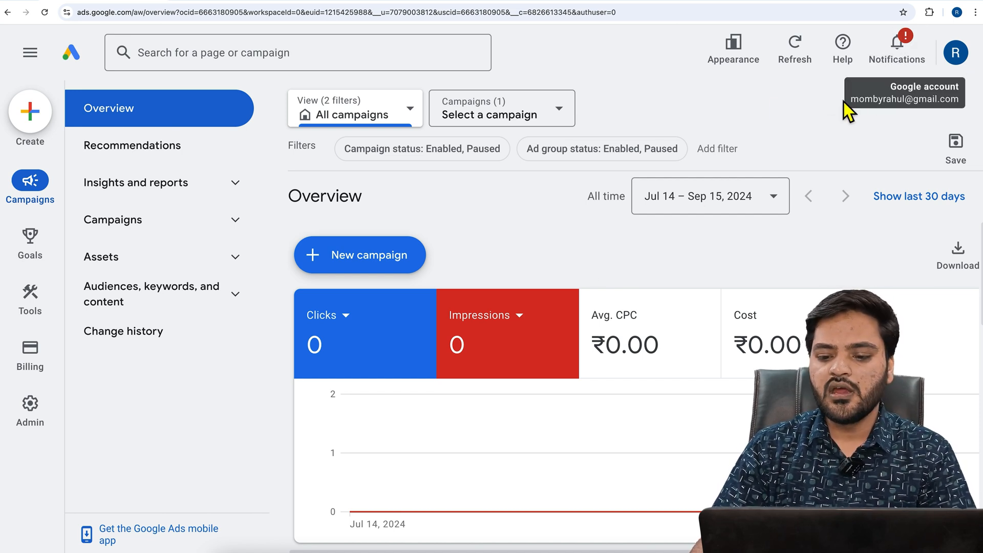
Open the Audience manager's data sources and start the YouTube link setup from the YouTube source card
{"action": "mouse_move", "coordinate": [35, 319]}
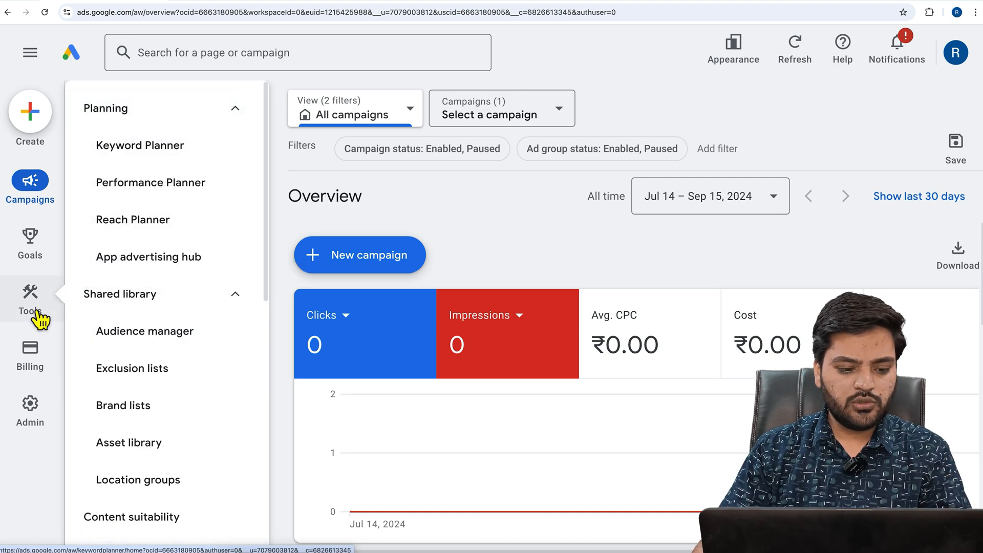
{"action": "left_click", "coordinate": [154, 355]}
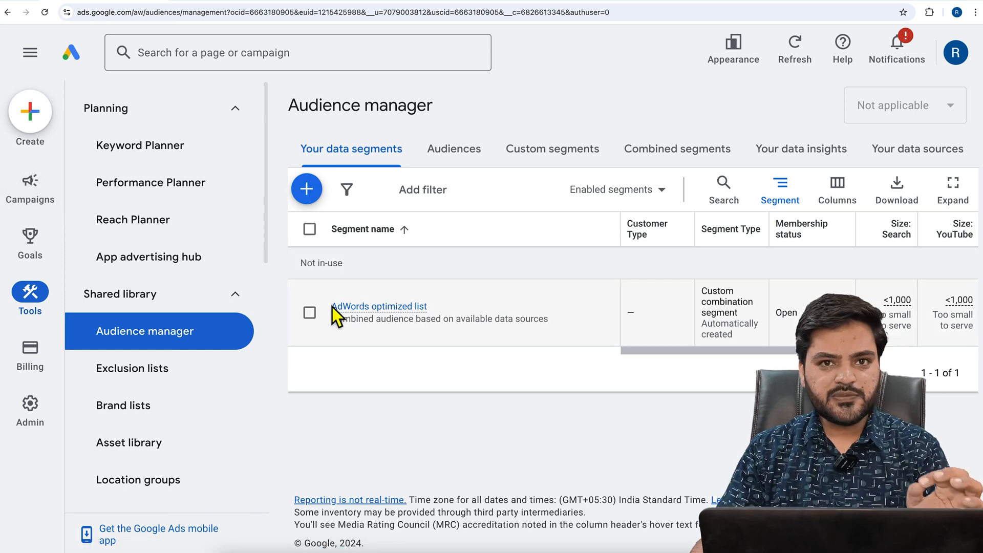
{"action": "left_click", "coordinate": [912, 163]}
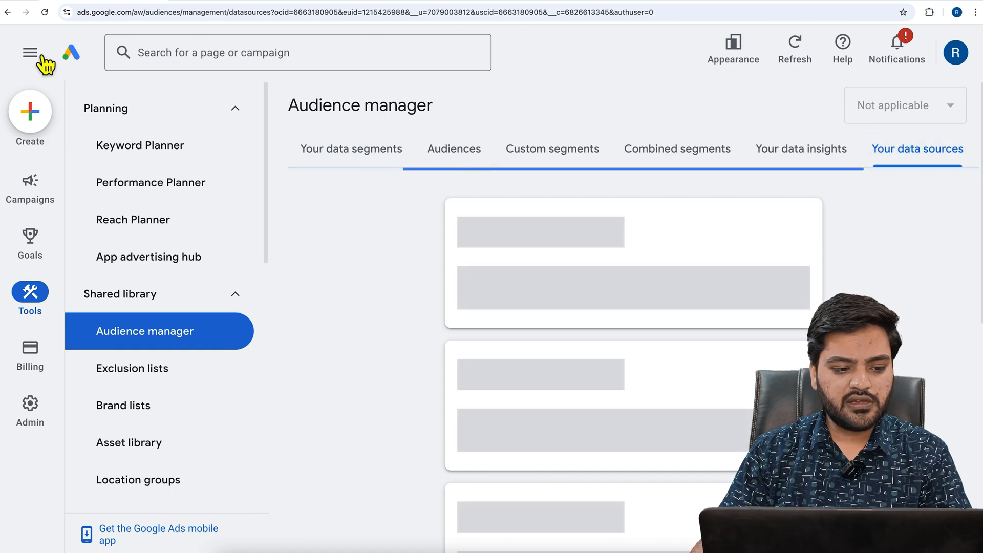
{"action": "left_click", "coordinate": [43, 58]}
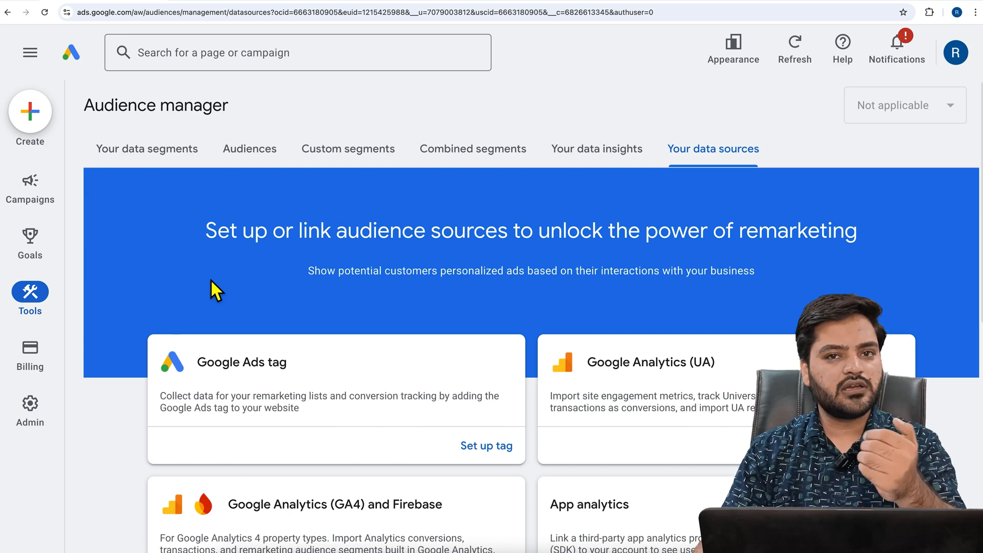
{"action": "scroll", "coordinate": [303, 328], "scroll_direction": "down", "scroll_amount": 3}
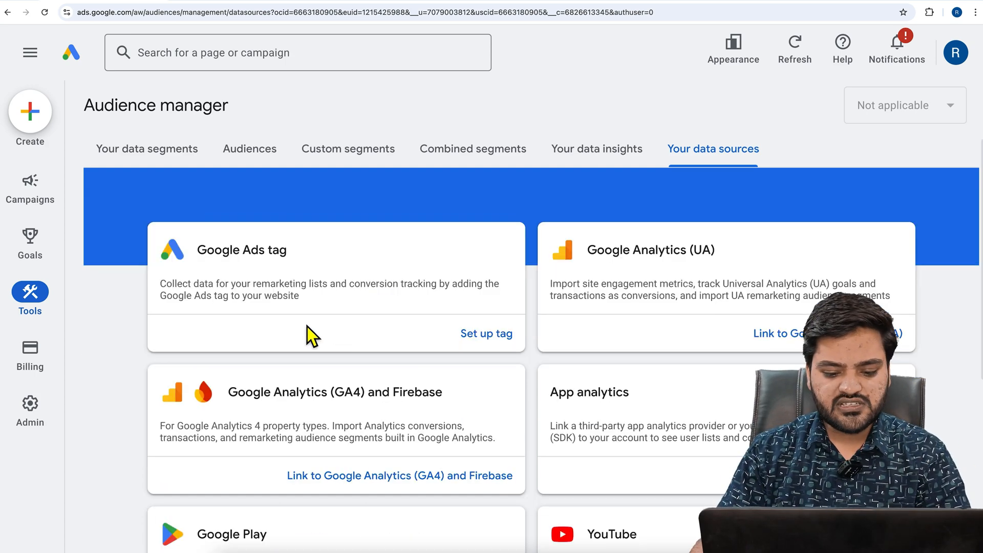
{"action": "scroll", "coordinate": [343, 332], "scroll_direction": "down", "scroll_amount": 5}
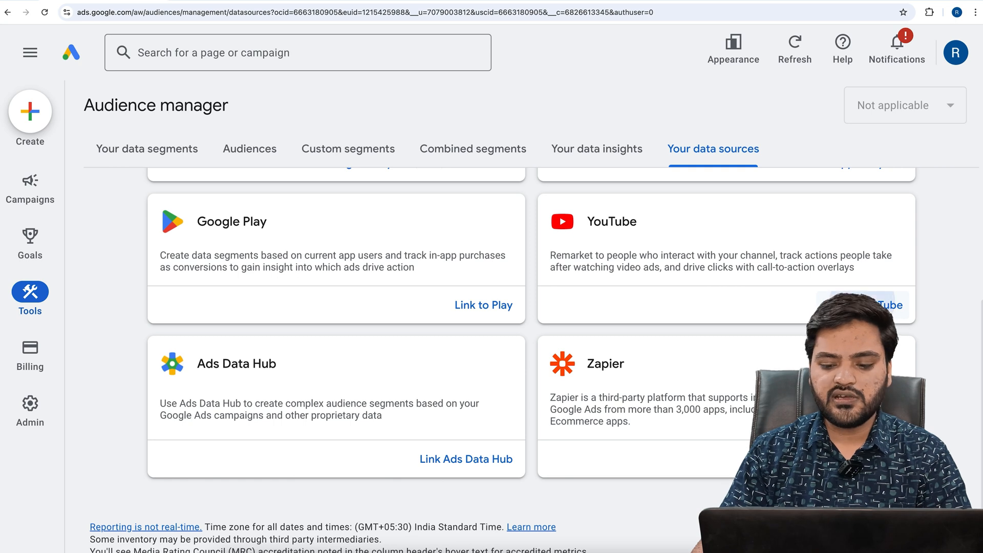
{"action": "left_click", "coordinate": [866, 305]}
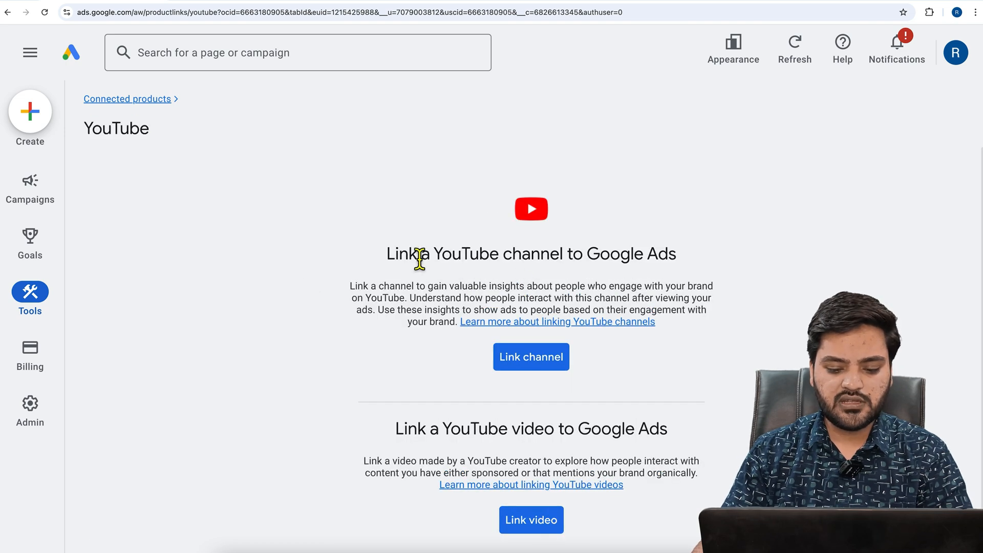
Start linking a YouTube channel to Google Ads, find the channel by its pasted URL and choose it for the link
{"action": "left_click_drag", "start_coordinate": [391, 256], "coordinate": [685, 260]}
{"action": "left_click", "coordinate": [685, 260]}
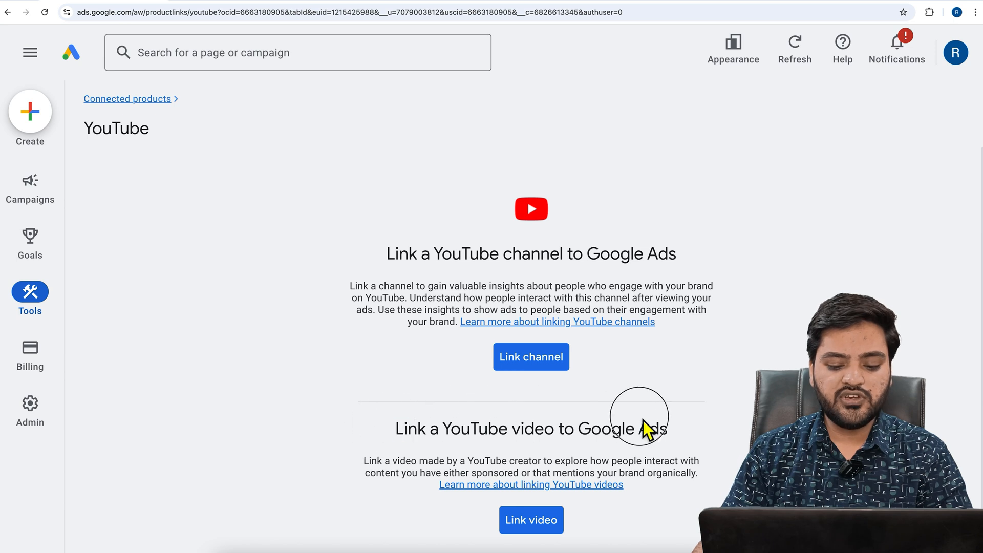
{"action": "triple_click", "coordinate": [691, 422]}
{"action": "scroll", "coordinate": [690, 420], "scroll_direction": "down", "scroll_amount": 1}
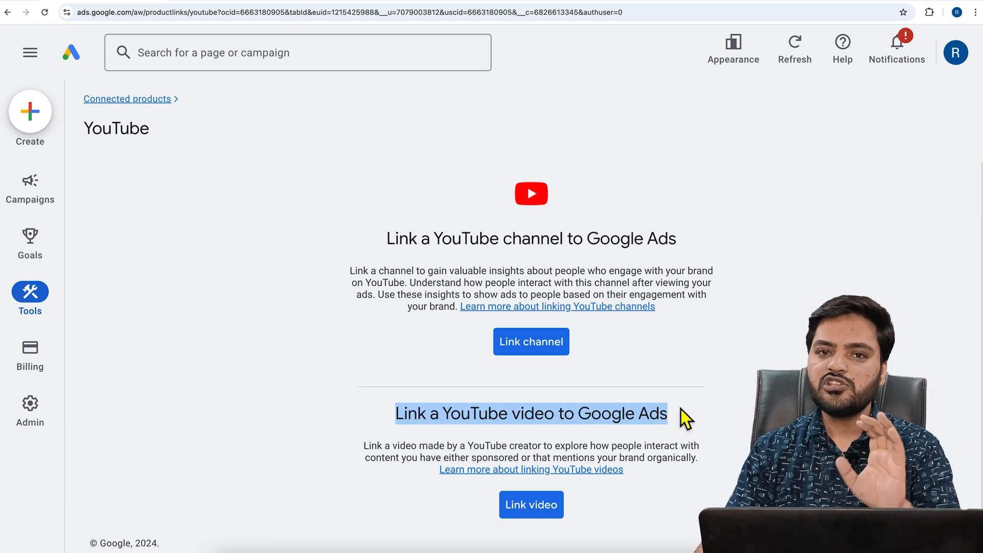
{"action": "left_click", "coordinate": [515, 364]}
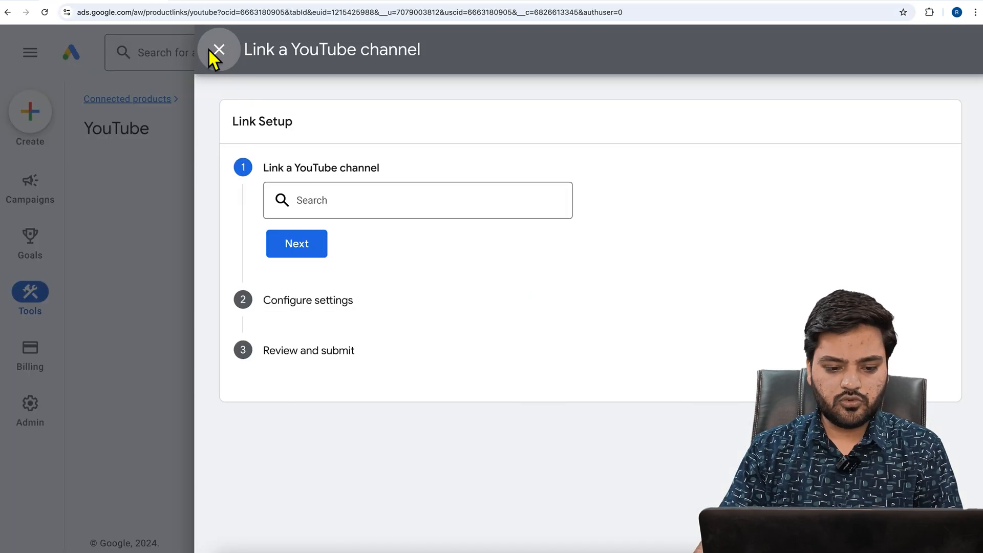
{"action": "left_click", "coordinate": [343, 209]}
{"action": "type", "text": "https://www.youtube.com/channel/UCMc9ZM-6eLdgxXE7Tcwgnqg"}
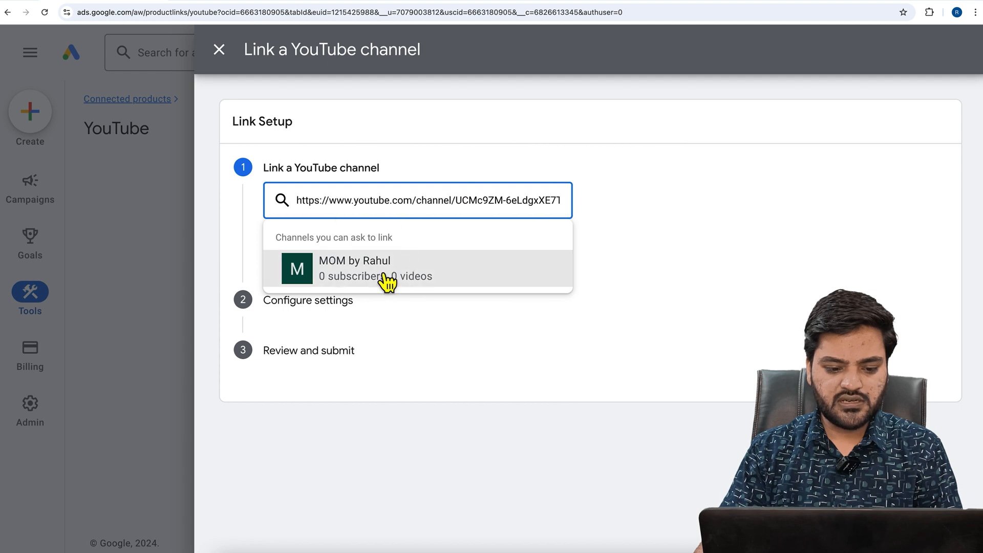
{"action": "left_click", "coordinate": [384, 280]}
{"action": "left_click", "coordinate": [322, 302]}
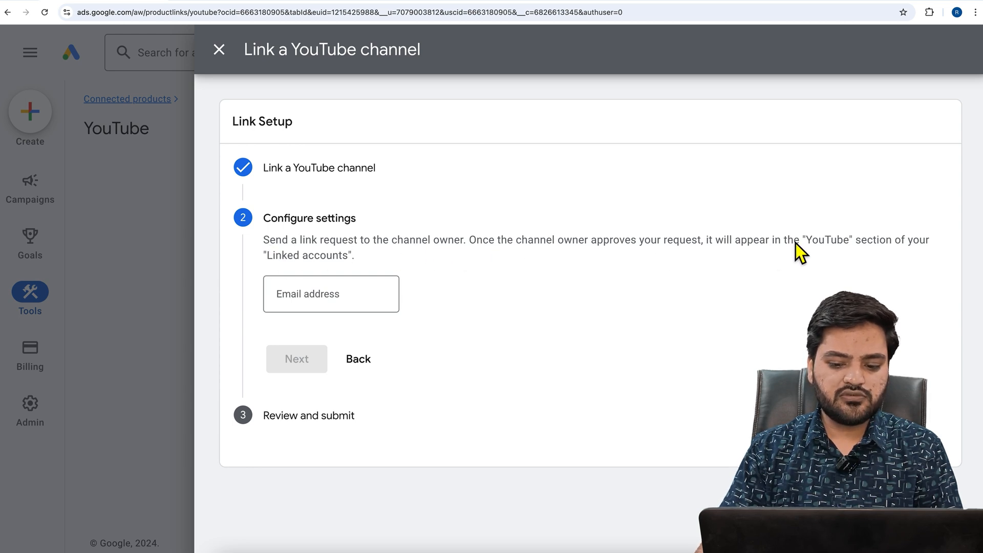
Switch to the YouTube channel page and copy the channel owner's e-mail address from the account list
{"action": "left_click", "coordinate": [352, 297]}
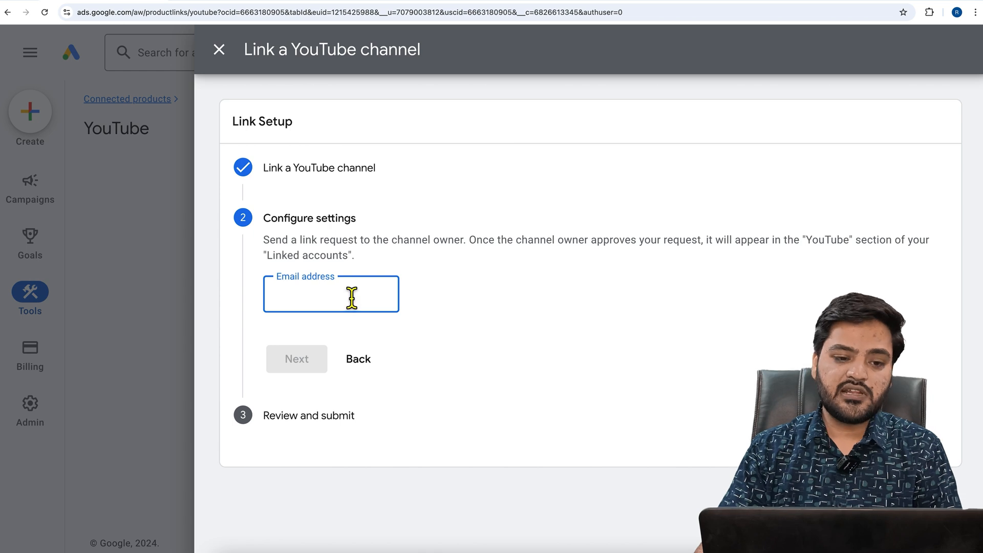
{"action": "left_click", "coordinate": [335, 1]}
{"action": "left_click", "coordinate": [954, 54]}
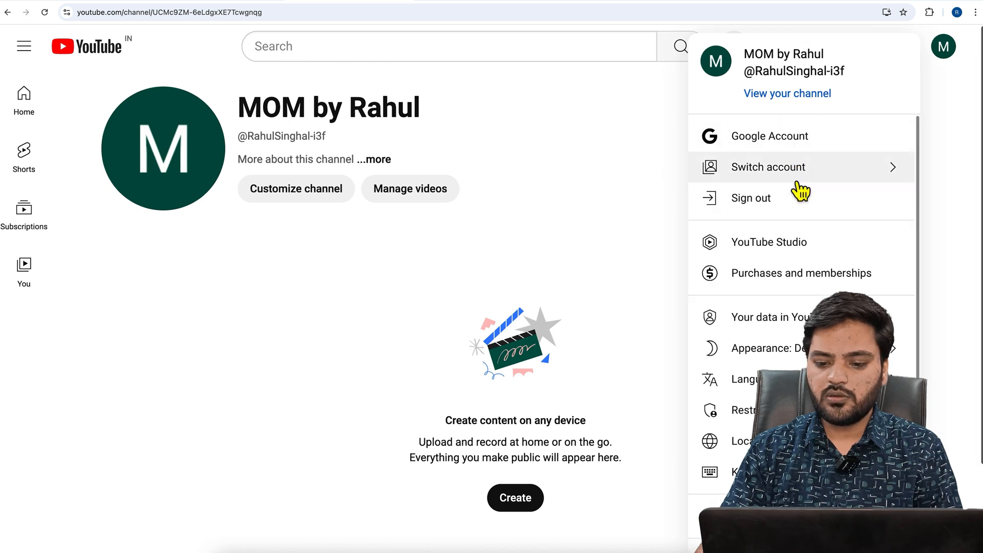
{"action": "left_click", "coordinate": [823, 185]}
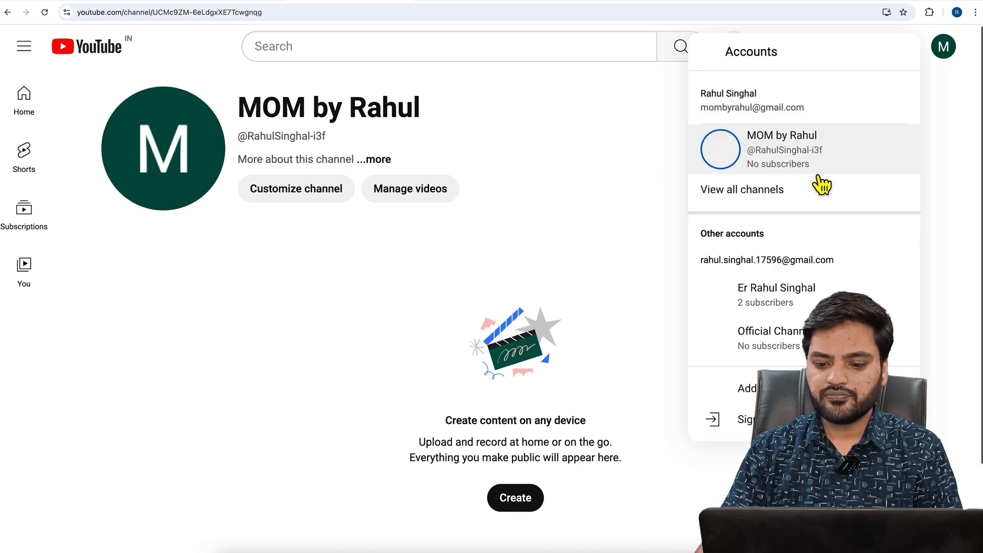
{"action": "left_click_drag", "start_coordinate": [764, 141], "coordinate": [889, 147]}
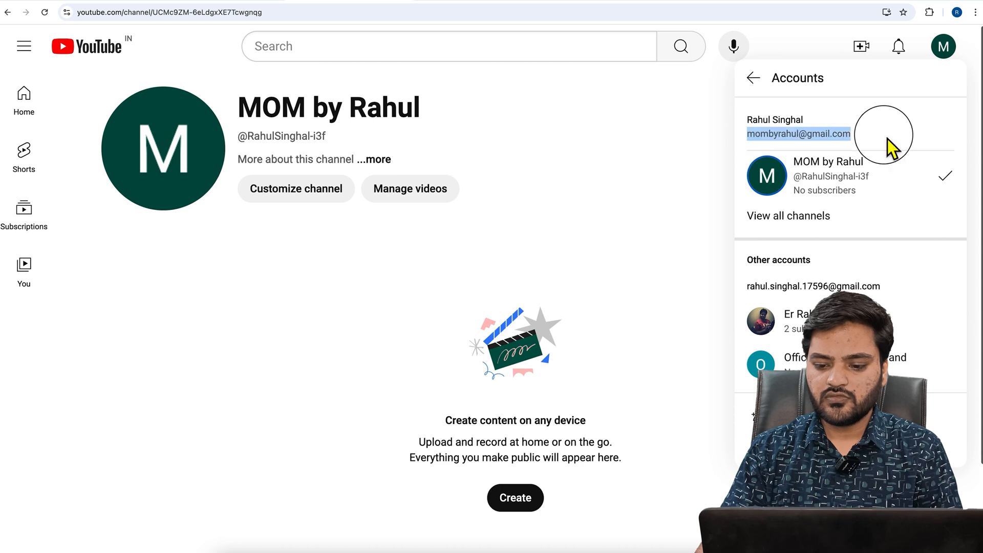
{"action": "right_click", "coordinate": [815, 138]}
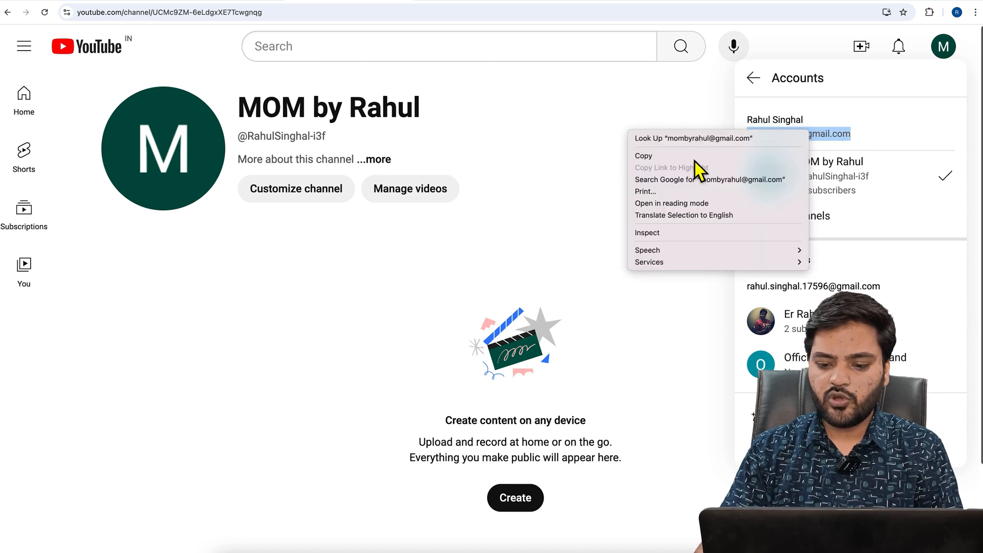
{"action": "left_click", "coordinate": [694, 157]}
Back in Google Ads, paste the channel owner's e-mail address, send the link request and finish the setup
{"action": "left_click", "coordinate": [127, 0]}
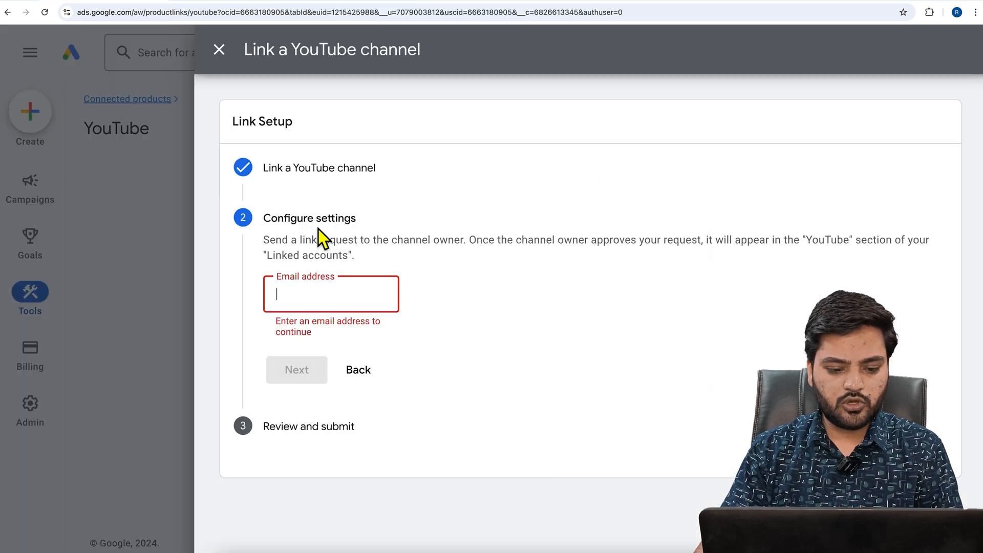
{"action": "left_click", "coordinate": [372, 304]}
{"action": "key", "text": "super+v"}
{"action": "left_click", "coordinate": [300, 364]}
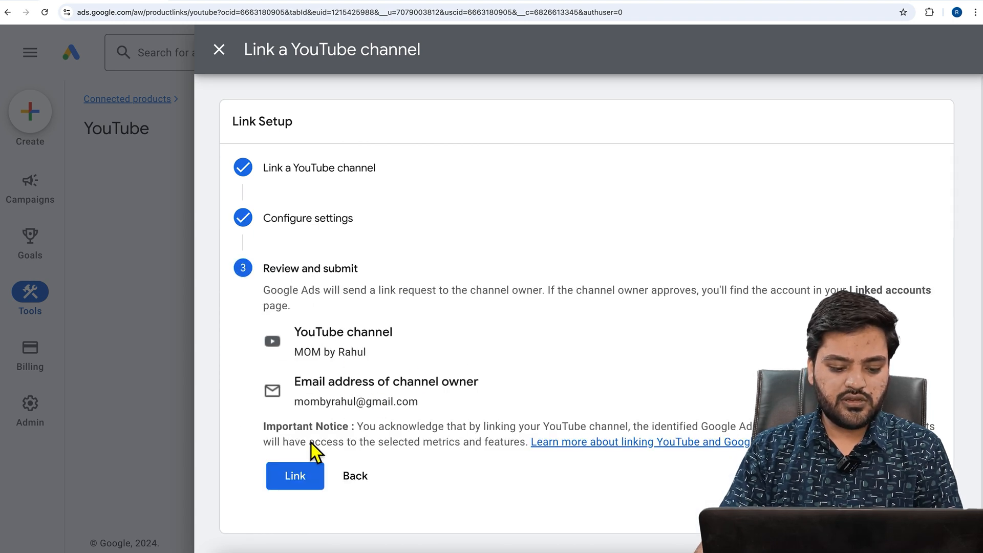
{"action": "left_click", "coordinate": [310, 489]}
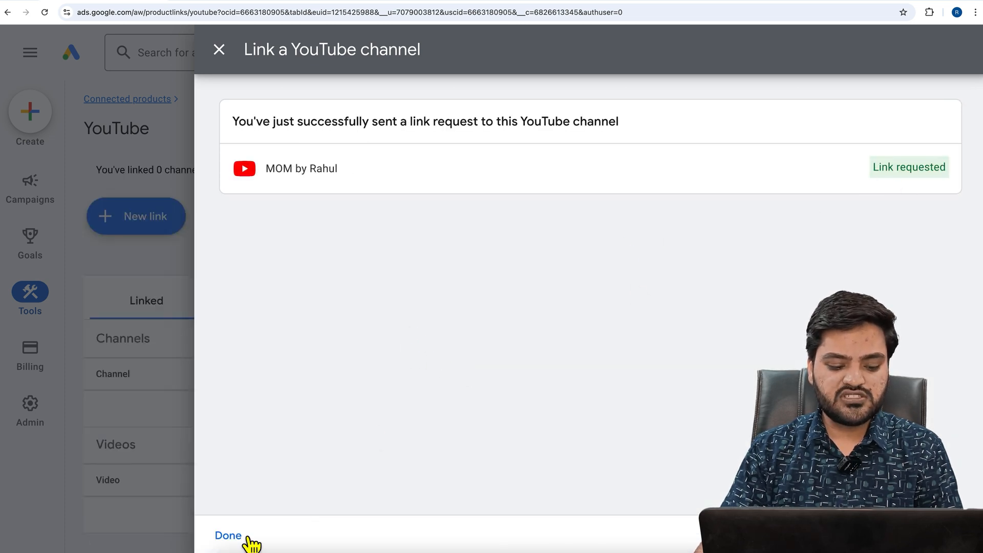
{"action": "left_click", "coordinate": [228, 536]}
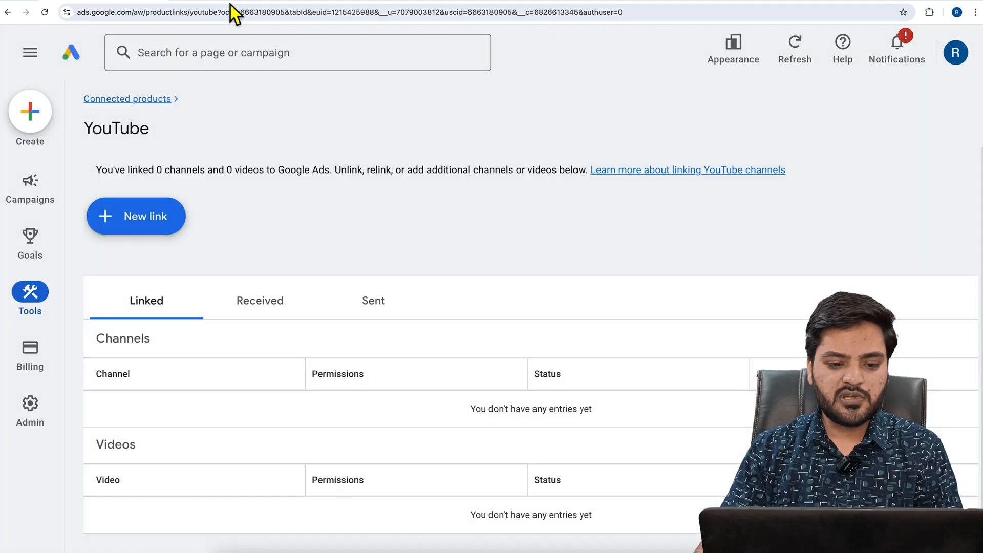
Open Gmail in a new browser tab and follow the review link in the Google Ads e-mail about the YouTube channel link request
{"action": "key", "text": "super+t"}
{"action": "type", "text": "gm"}
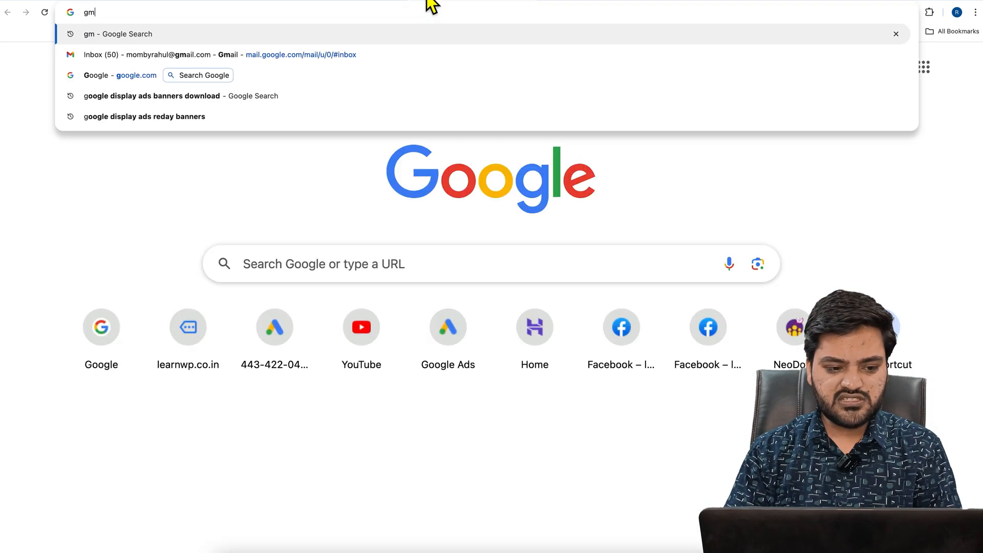
{"action": "key", "text": "Down"}
{"action": "key", "text": "Return"}
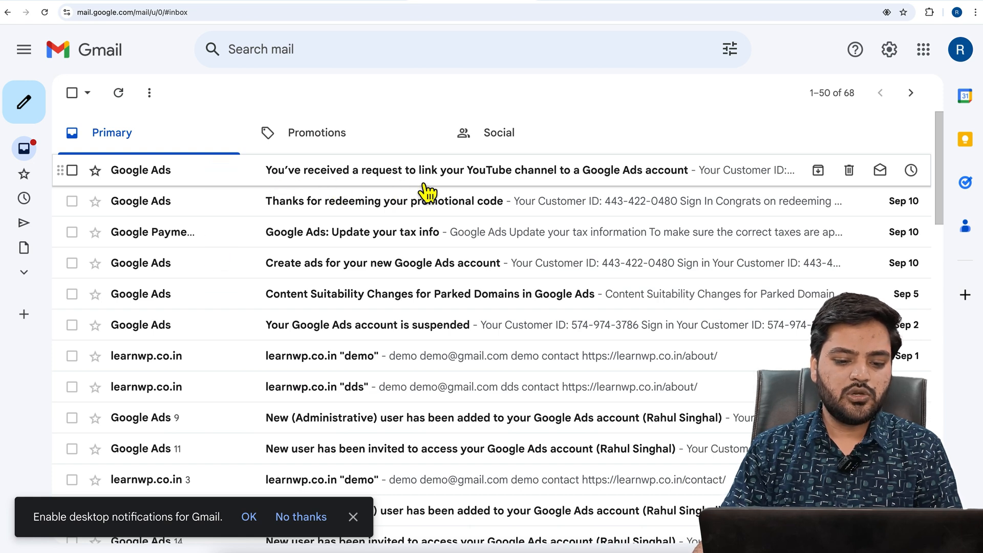
{"action": "left_click", "coordinate": [536, 183]}
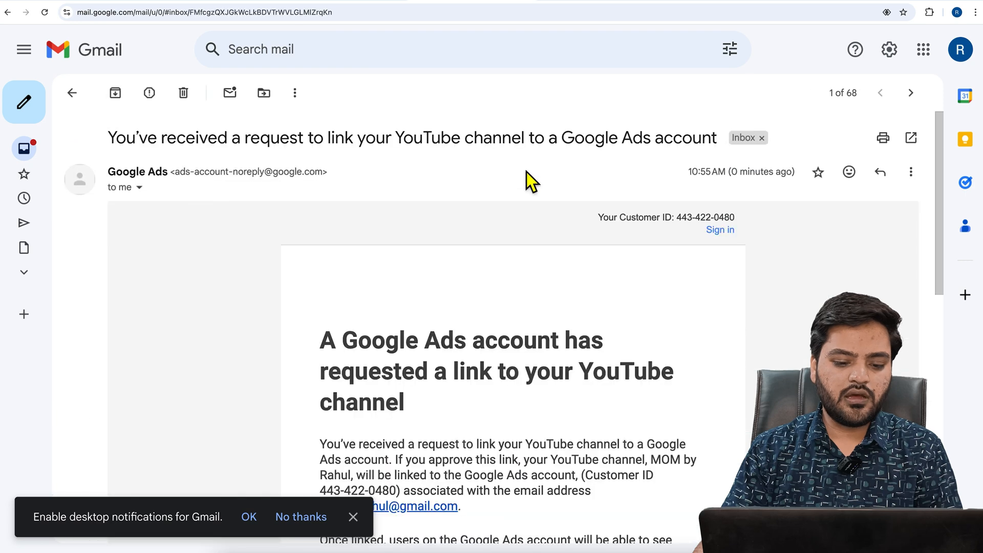
{"action": "scroll", "coordinate": [501, 266], "scroll_direction": "down", "scroll_amount": 3}
{"action": "scroll", "coordinate": [501, 266], "scroll_direction": "down", "scroll_amount": 5}
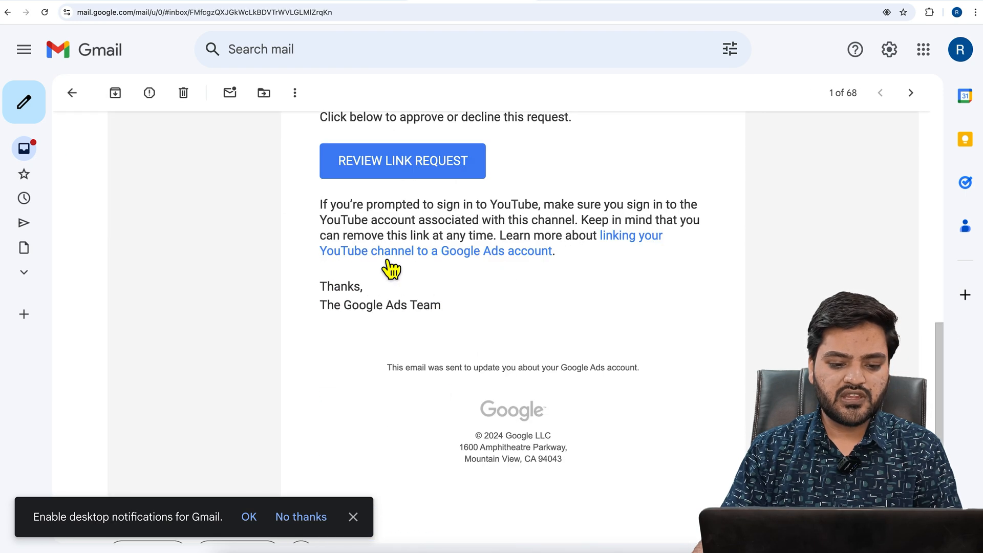
{"action": "left_click", "coordinate": [413, 184]}
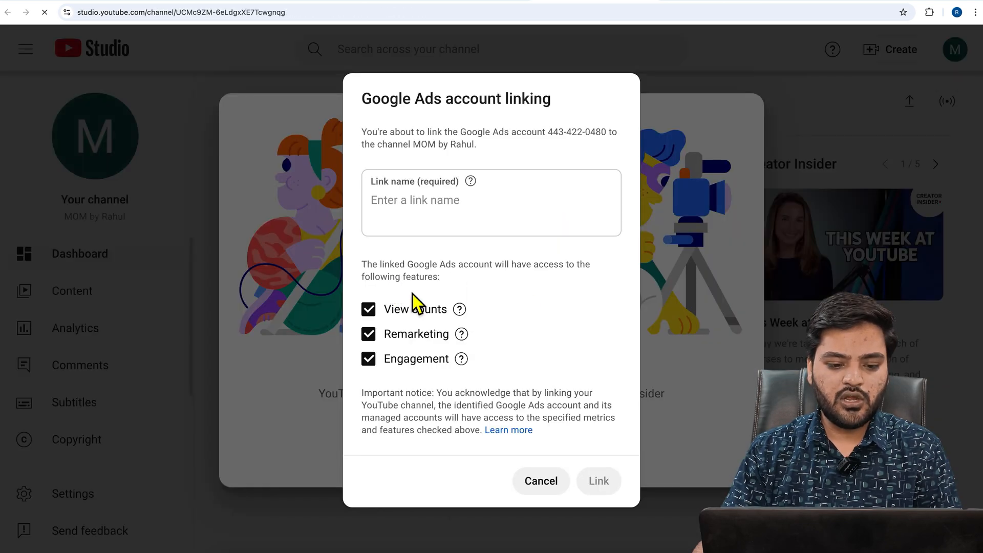
Name the link "Google Ads", approve it with view counts, remarketing and engagement access, and dismiss the YouTube Studio welcome message
{"action": "left_click", "coordinate": [392, 204]}
{"action": "type", "text": "Google Ads"}
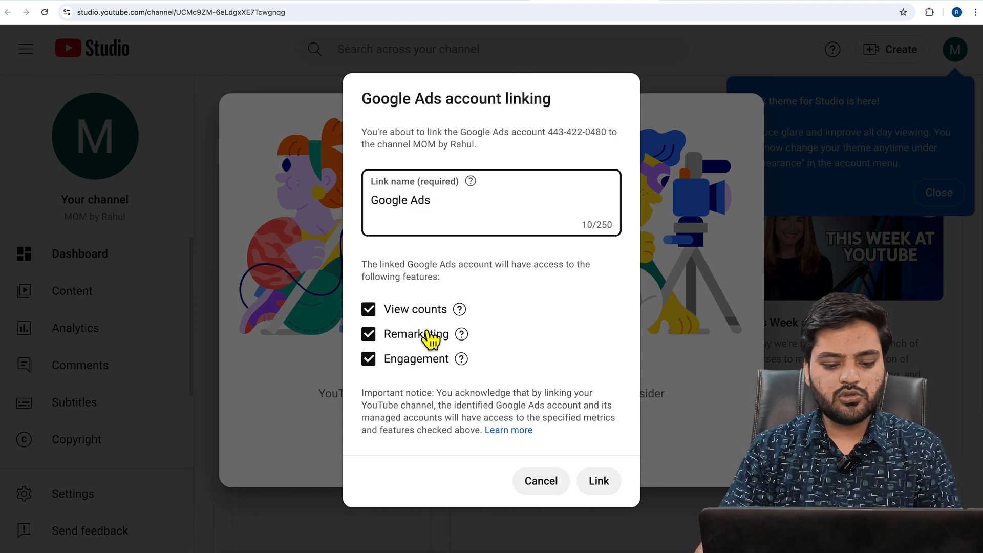
{"action": "left_click", "coordinate": [616, 485]}
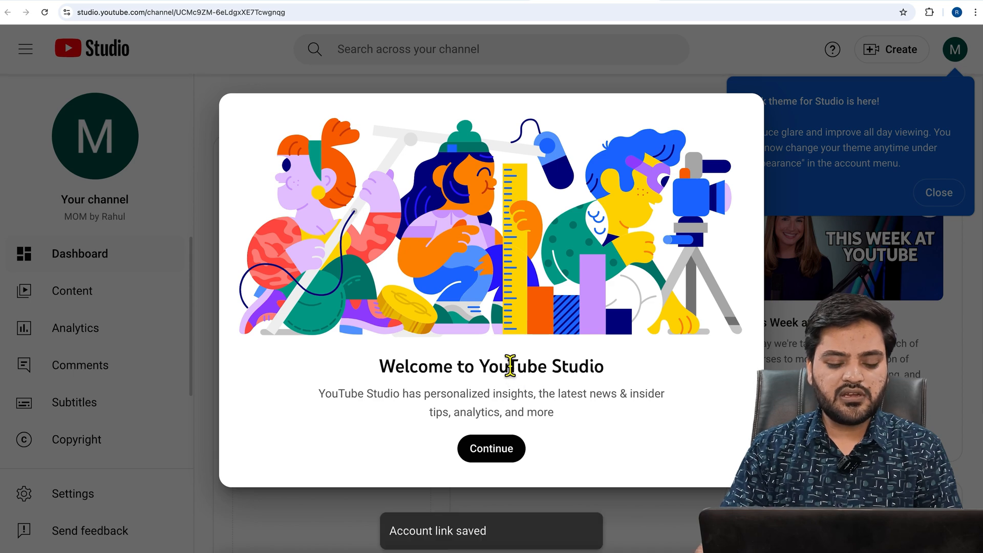
{"action": "left_click", "coordinate": [495, 457]}
Return to the Google Ads YouTube connections page and reload it to update the linked channels
{"action": "left_click", "coordinate": [111, 1]}
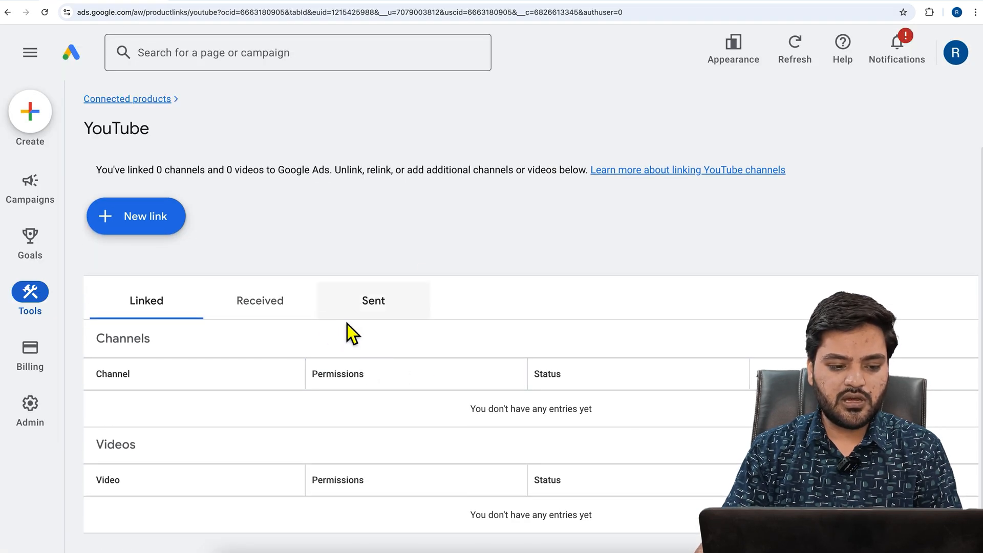
{"action": "left_click", "coordinate": [46, 12]}
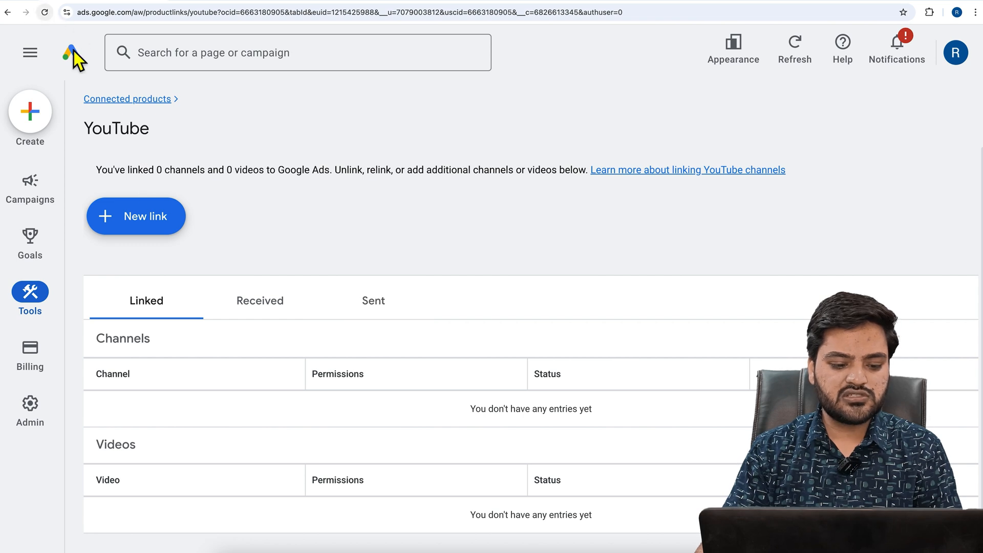
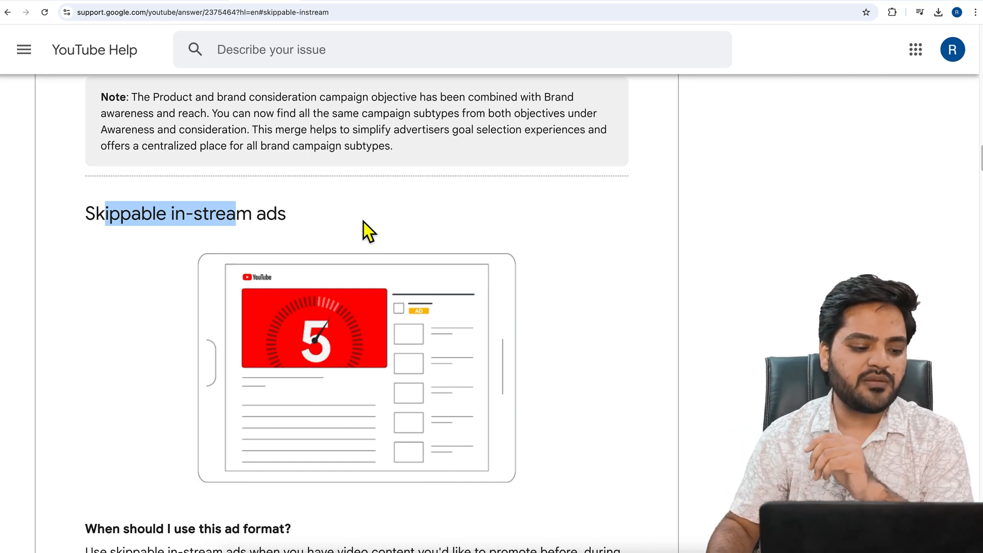
Examine the skippable in-stream ads illustration on the YouTube Help page and highlight the "When should I use this ad format?" heading
{"action": "left_click", "coordinate": [152, 232]}
{"action": "left_click", "coordinate": [76, 208]}
{"action": "double_click", "coordinate": [74, 207]}
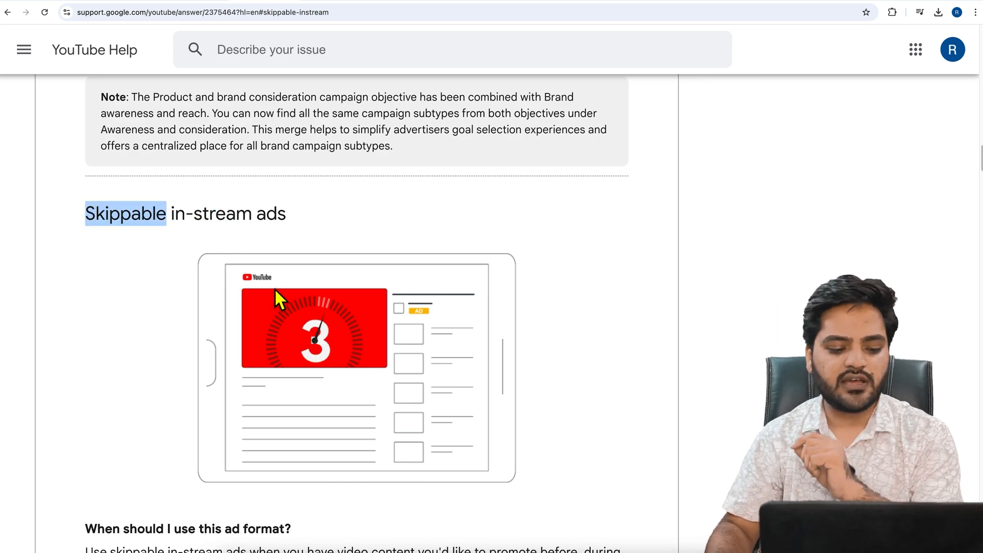
{"action": "scroll", "coordinate": [225, 294], "scroll_direction": "down", "scroll_amount": 2}
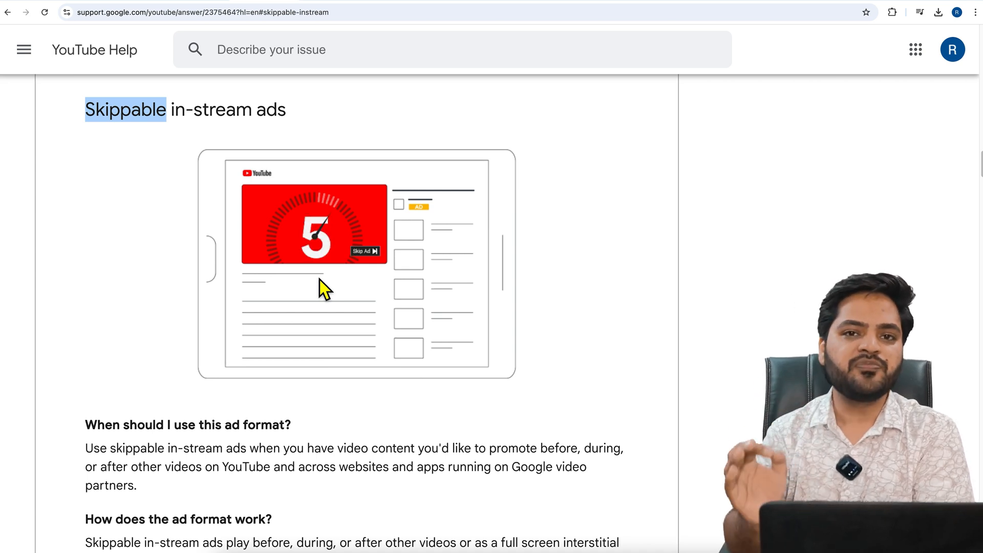
{"action": "scroll", "coordinate": [319, 280], "scroll_direction": "down", "scroll_amount": 1}
{"action": "scroll", "coordinate": [320, 279], "scroll_direction": "down", "scroll_amount": 5}
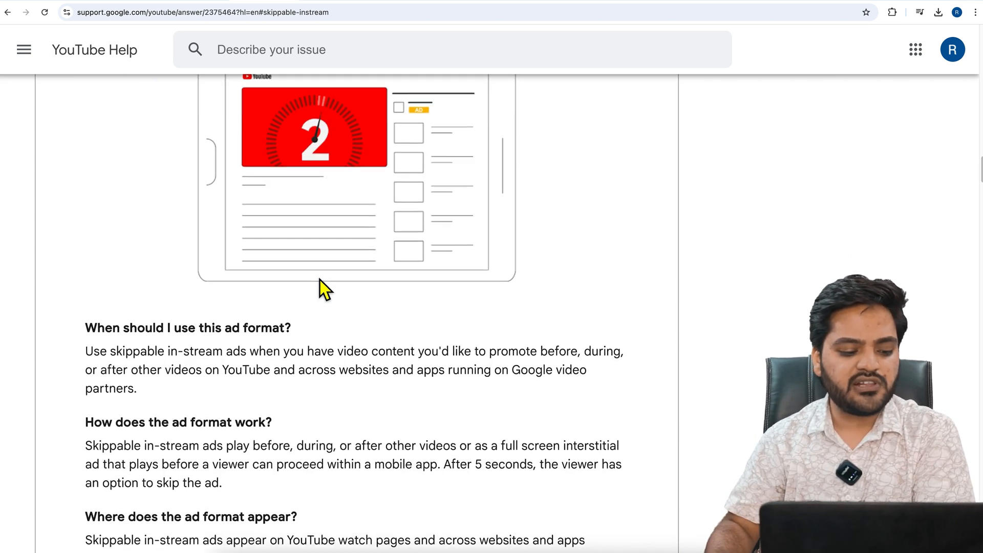
{"action": "left_click_drag", "start_coordinate": [85, 262], "coordinate": [310, 266]}
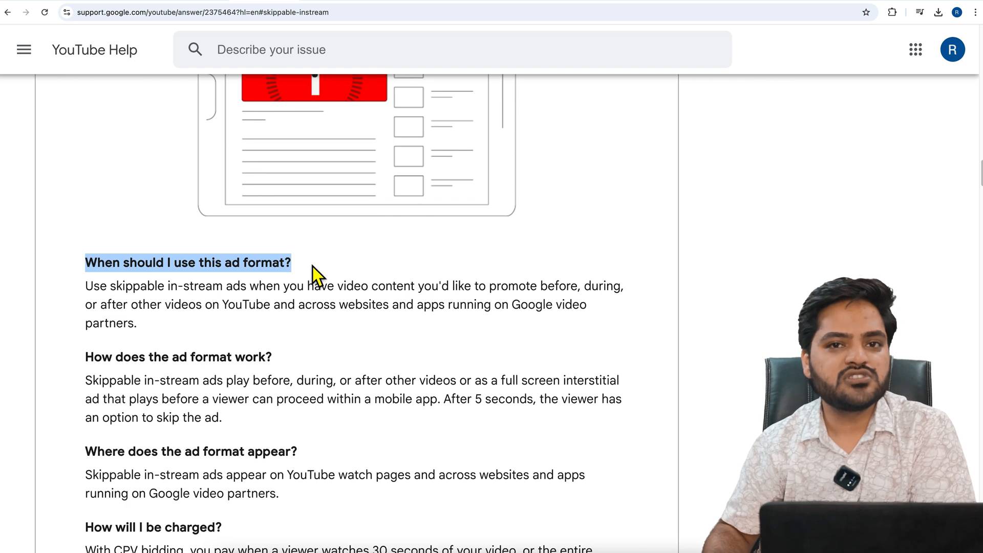
Read how skippable in-stream ads work and where they appear, highlighting the skip delay and the placement sentence
{"action": "scroll", "coordinate": [274, 331], "scroll_direction": "down", "scroll_amount": 1}
{"action": "left_click_drag", "start_coordinate": [88, 342], "coordinate": [299, 343]}
{"action": "left_click", "coordinate": [303, 345]}
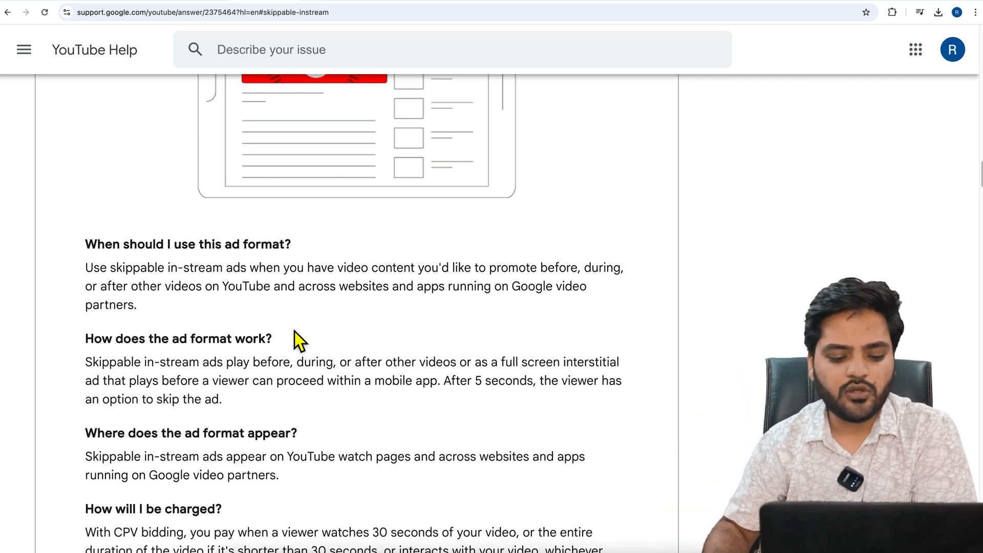
{"action": "left_click_drag", "start_coordinate": [456, 390], "coordinate": [532, 390]}
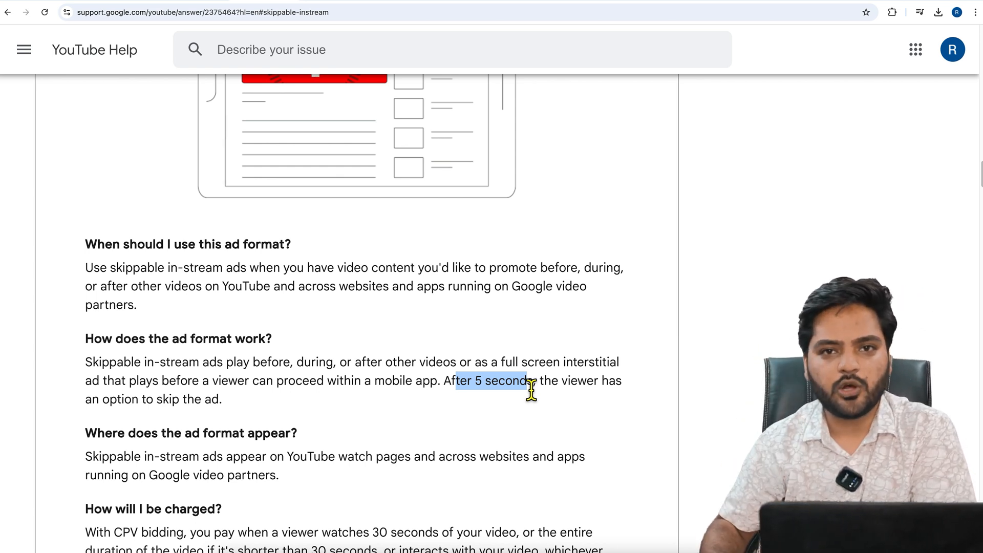
{"action": "scroll", "coordinate": [529, 390], "scroll_direction": "down", "scroll_amount": 2}
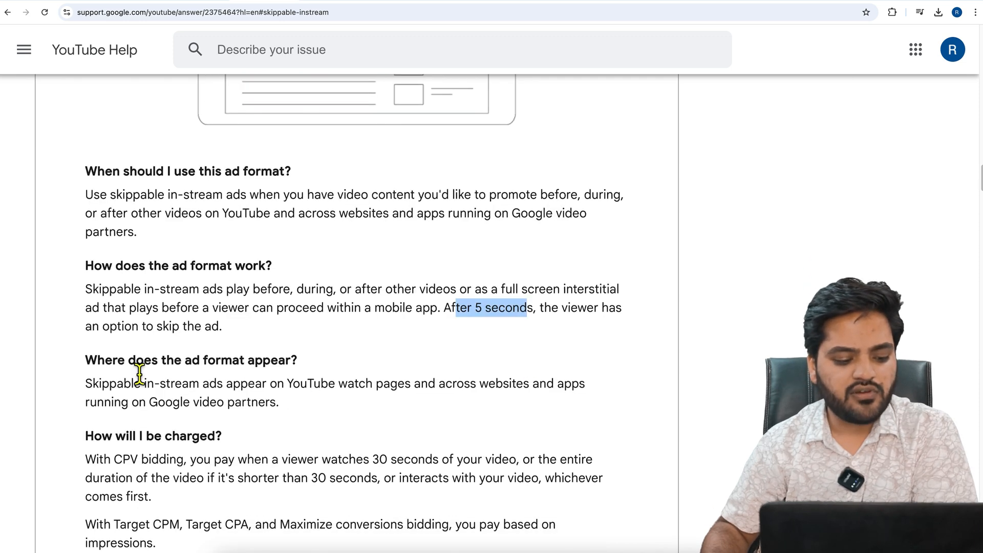
{"action": "left_click_drag", "start_coordinate": [110, 385], "coordinate": [357, 394]}
{"action": "left_click", "coordinate": [401, 395]}
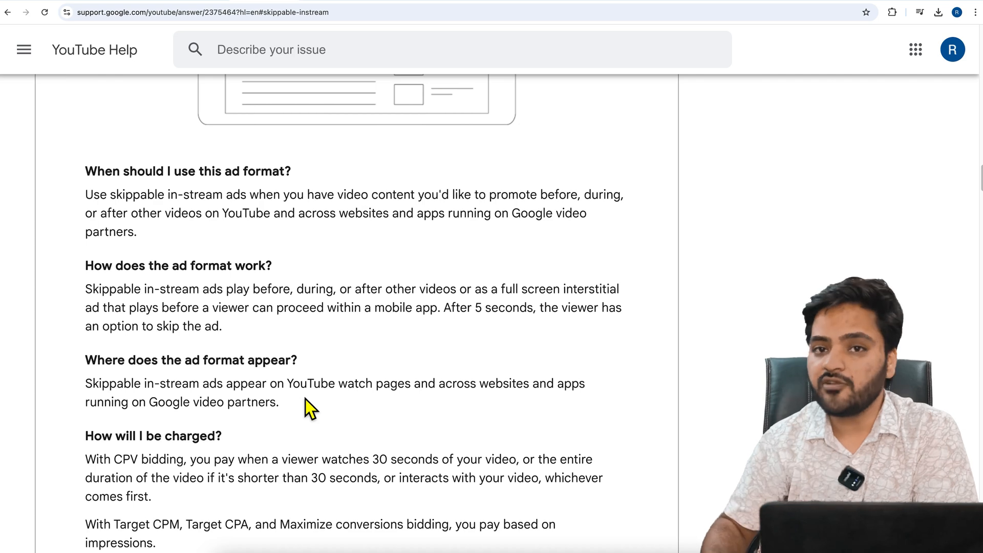
Read the "How will I be charged?" section, highlighting Target CPM, Target CPA and Maximize conversions bidding in turn
{"action": "scroll", "coordinate": [280, 343], "scroll_direction": "down", "scroll_amount": 2}
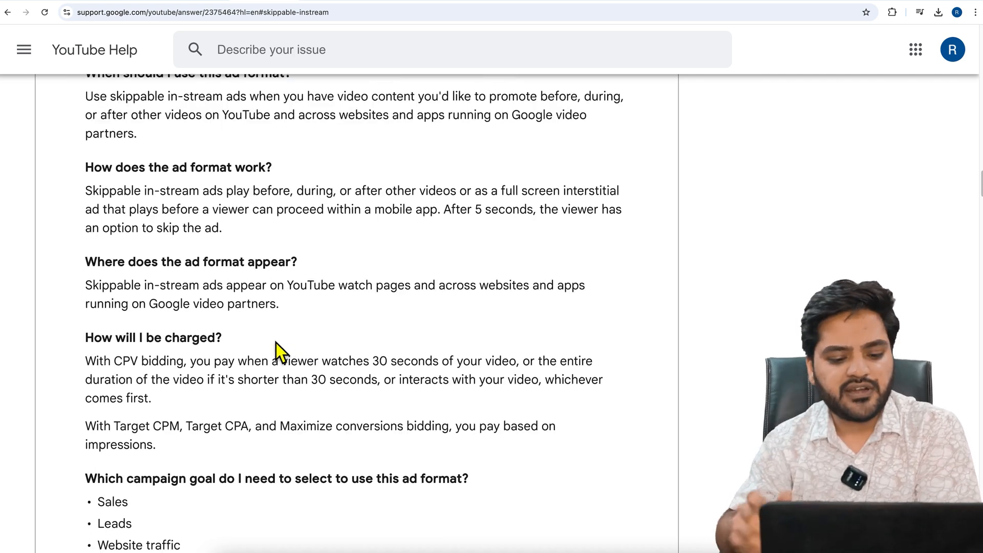
{"action": "scroll", "coordinate": [275, 343], "scroll_direction": "down", "scroll_amount": 2}
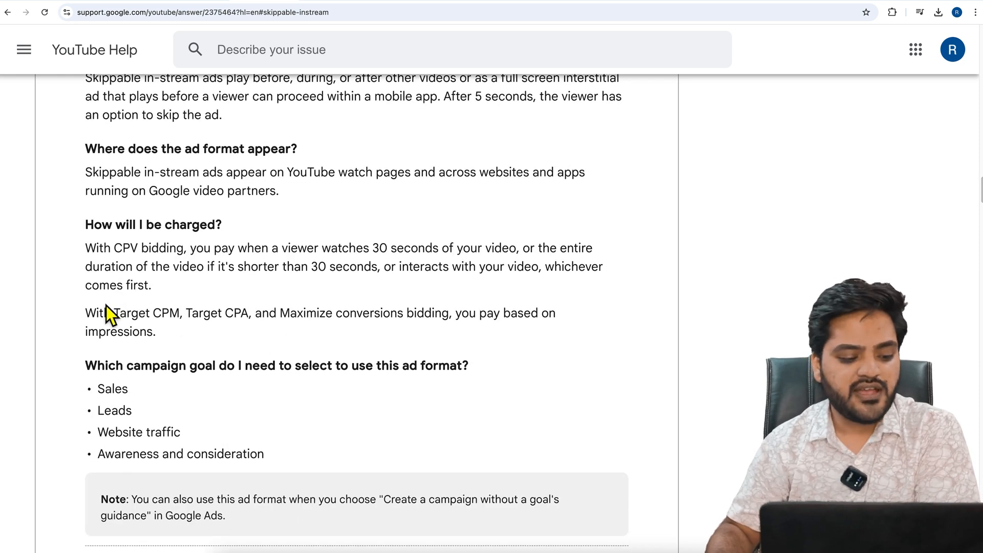
{"action": "left_click_drag", "start_coordinate": [115, 318], "coordinate": [185, 323]}
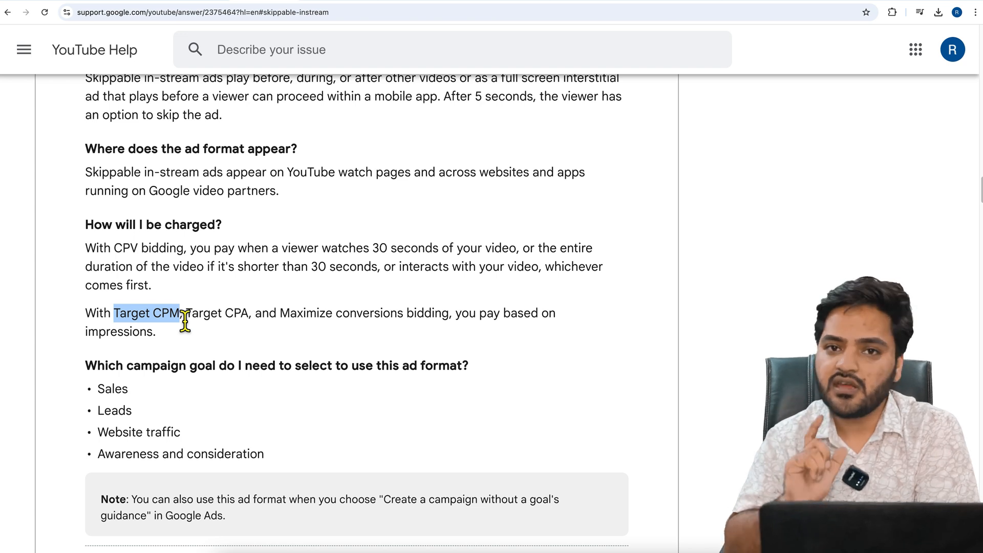
{"action": "left_click_drag", "start_coordinate": [187, 321], "coordinate": [251, 323]}
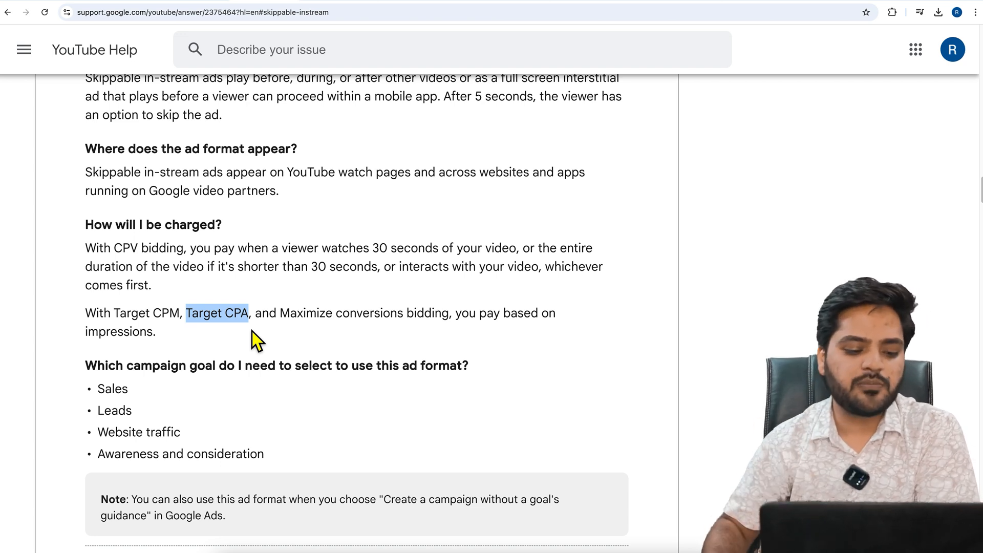
{"action": "left_click", "coordinate": [283, 325]}
{"action": "left_click_drag", "start_coordinate": [285, 322], "coordinate": [449, 321]}
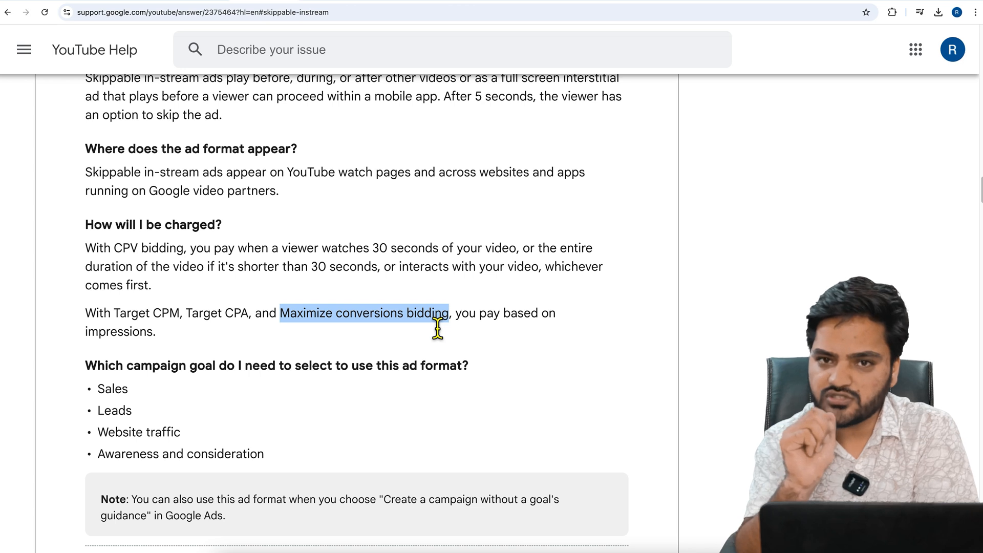
Examine the CPV bidding rule, highlighting the 30-second view, the shorter-video case and the interaction condition
{"action": "left_click", "coordinate": [121, 255]}
{"action": "left_click_drag", "start_coordinate": [122, 255], "coordinate": [178, 252]}
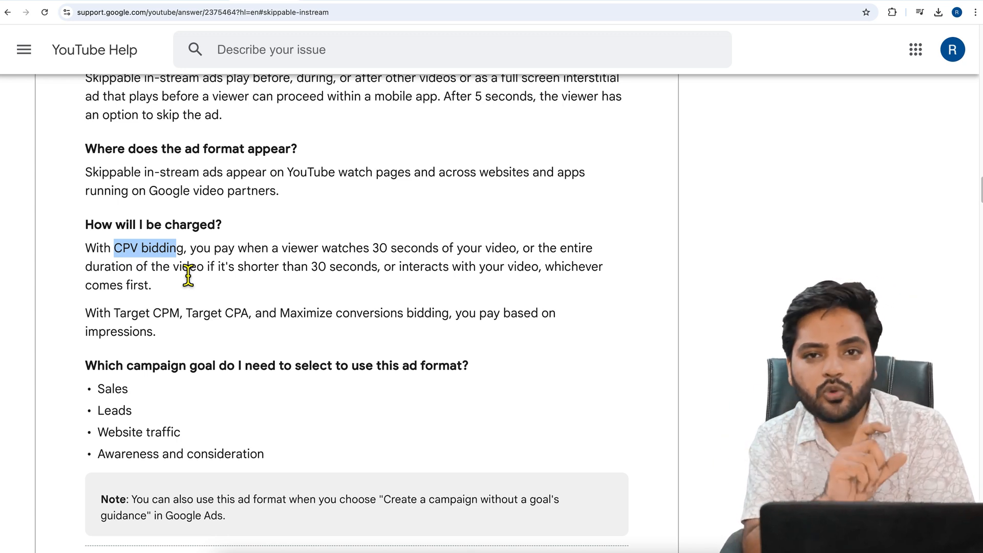
{"action": "left_click", "coordinate": [188, 275]}
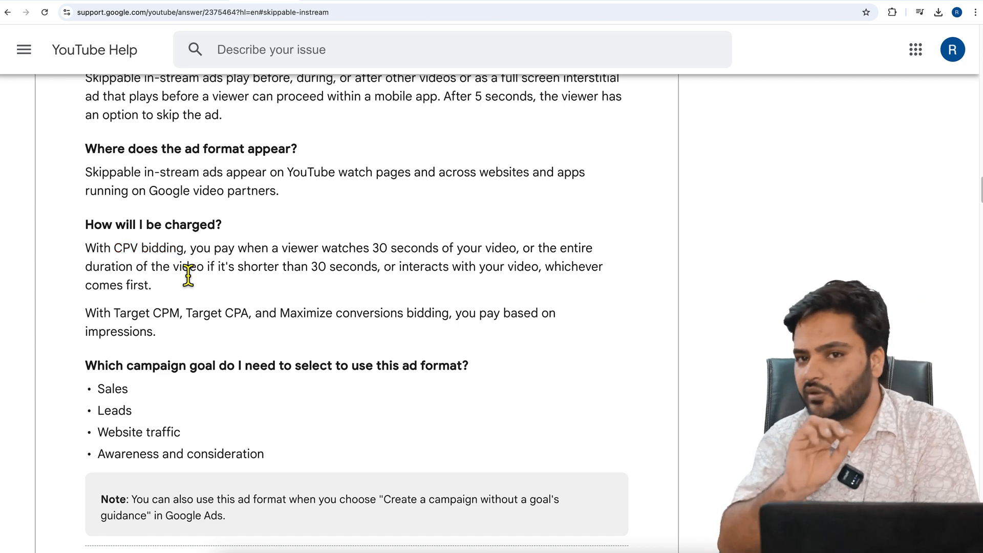
{"action": "left_click_drag", "start_coordinate": [86, 251], "coordinate": [512, 256]}
{"action": "left_click", "coordinate": [203, 260]}
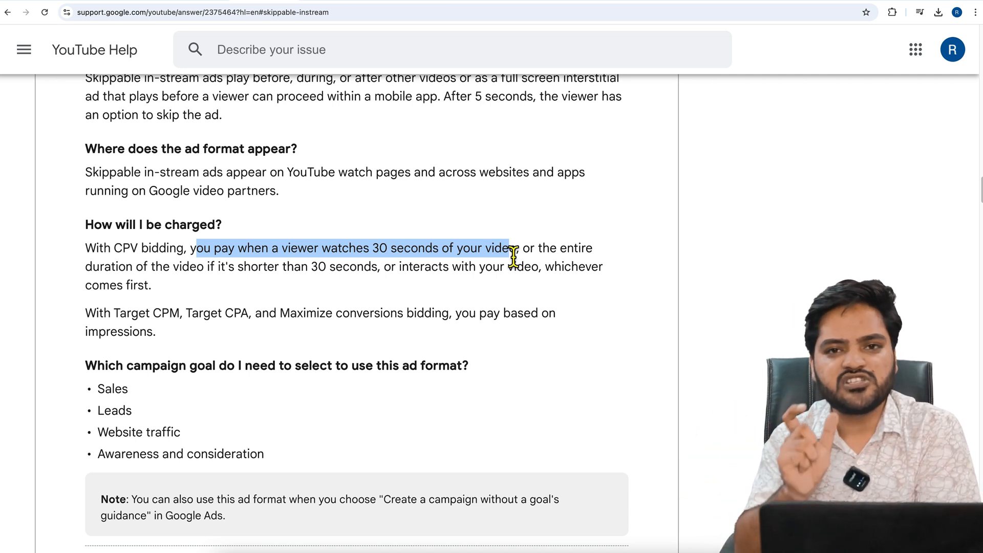
{"action": "left_click", "coordinate": [539, 250]}
{"action": "left_click_drag", "start_coordinate": [127, 267], "coordinate": [378, 268]}
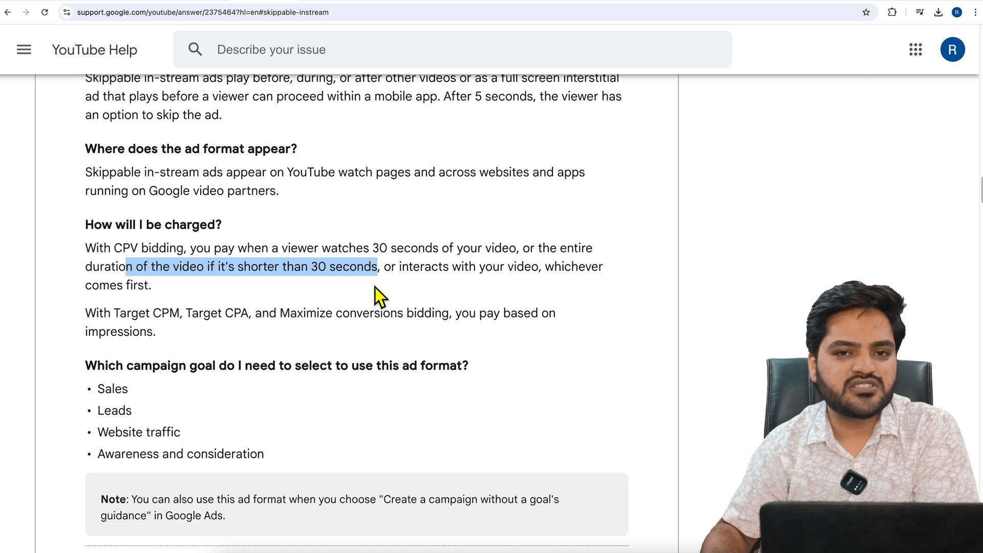
{"action": "left_click_drag", "start_coordinate": [387, 277], "coordinate": [542, 283]}
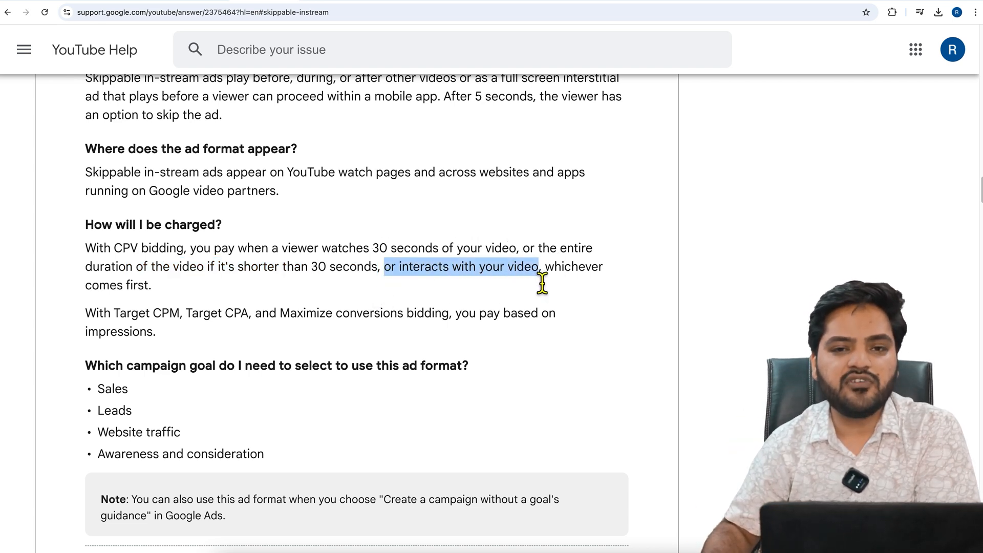
{"action": "left_click", "coordinate": [543, 281]}
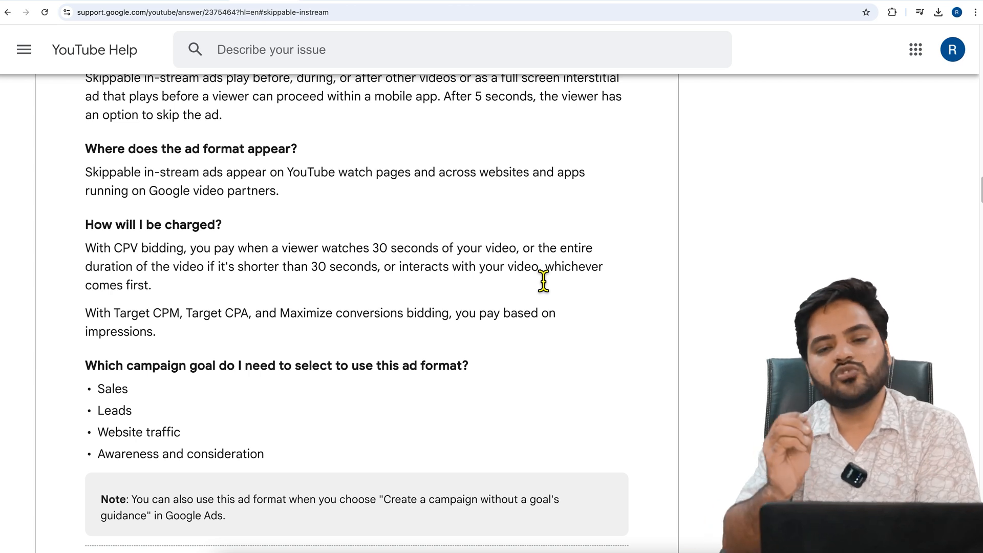
Go over the impression-based bidding sentence again, highlighting Target CPA and Maximize conversions
{"action": "left_click_drag", "start_coordinate": [147, 322], "coordinate": [205, 322]}
{"action": "left_click", "coordinate": [196, 322]}
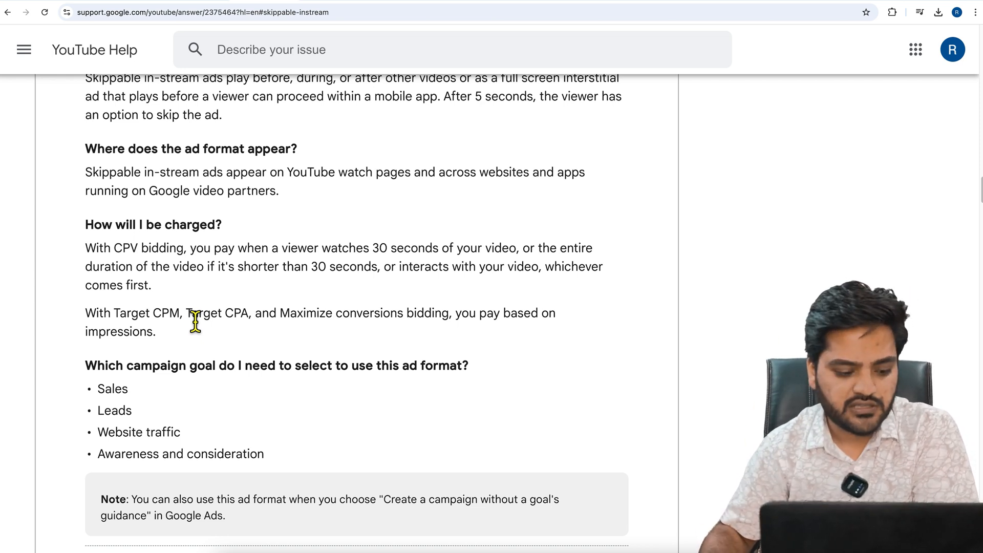
{"action": "left_click", "coordinate": [200, 318]}
{"action": "double_click", "coordinate": [199, 319]}
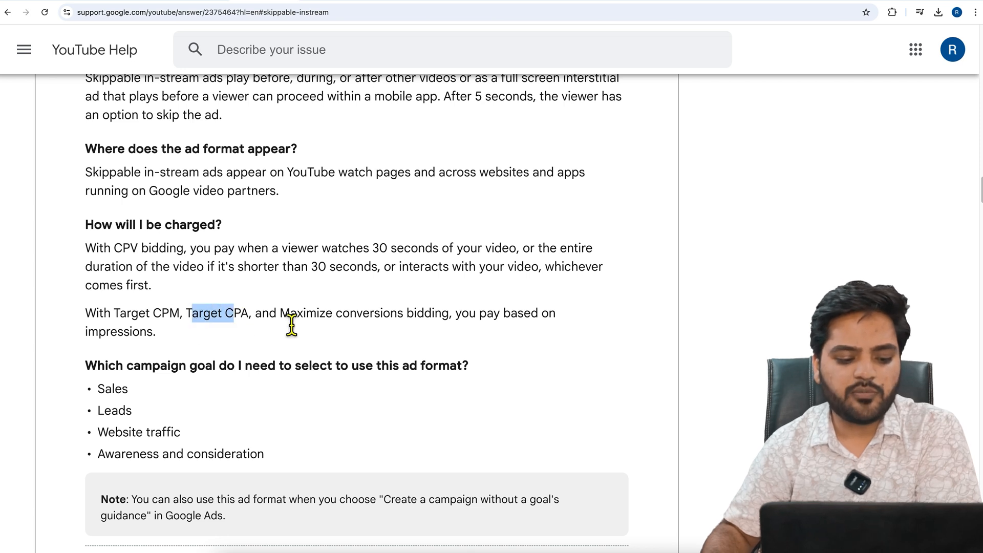
{"action": "left_click_drag", "start_coordinate": [289, 320], "coordinate": [369, 317]}
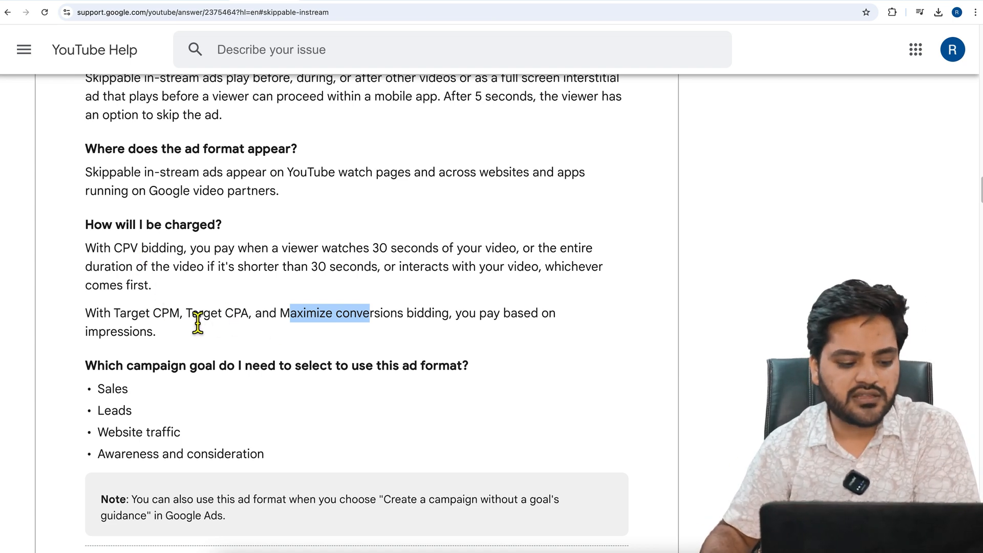
{"action": "left_click_drag", "start_coordinate": [169, 319], "coordinate": [270, 321]}
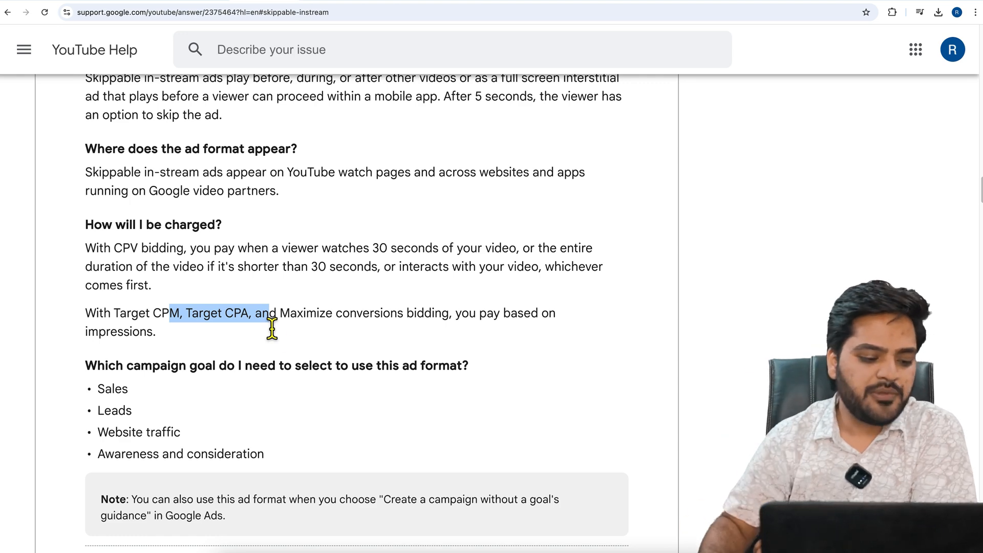
Read which campaign goals support skippable in-stream ads, highlighting the question and its list from Sales to Awareness and consideration
{"action": "scroll", "coordinate": [271, 328], "scroll_direction": "down", "scroll_amount": 2}
{"action": "left_click_drag", "start_coordinate": [93, 256], "coordinate": [476, 260]}
{"action": "left_click_drag", "start_coordinate": [138, 272], "coordinate": [98, 290]}
{"action": "left_click_drag", "start_coordinate": [190, 312], "coordinate": [122, 313]}
{"action": "left_click_drag", "start_coordinate": [242, 337], "coordinate": [106, 337]}
{"action": "left_click_drag", "start_coordinate": [270, 351], "coordinate": [83, 248]}
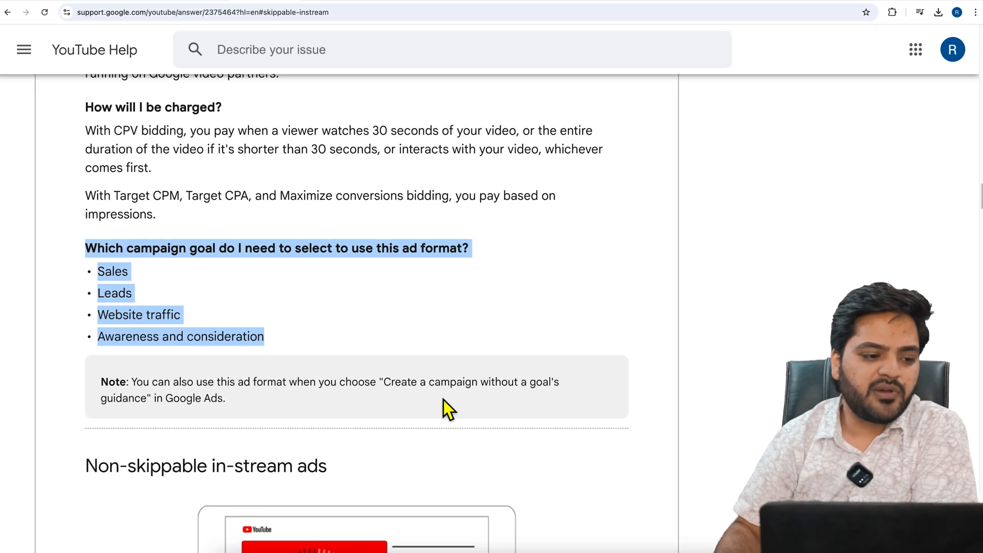
Switch to Google Ads, open the campaigns Overview and start creating a new campaign
{"action": "left_click", "coordinate": [80, 5]}
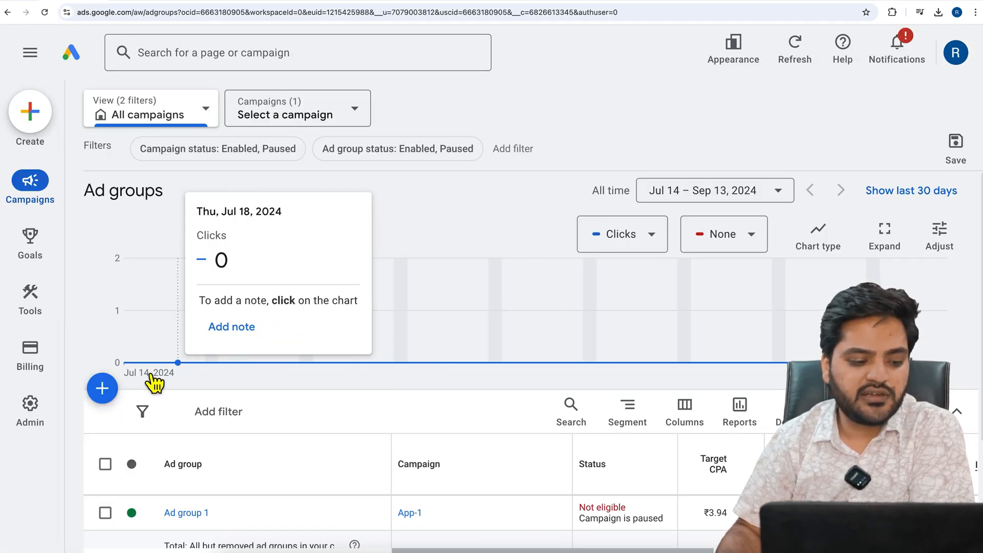
{"action": "mouse_move", "coordinate": [38, 188]}
{"action": "left_click", "coordinate": [162, 128]}
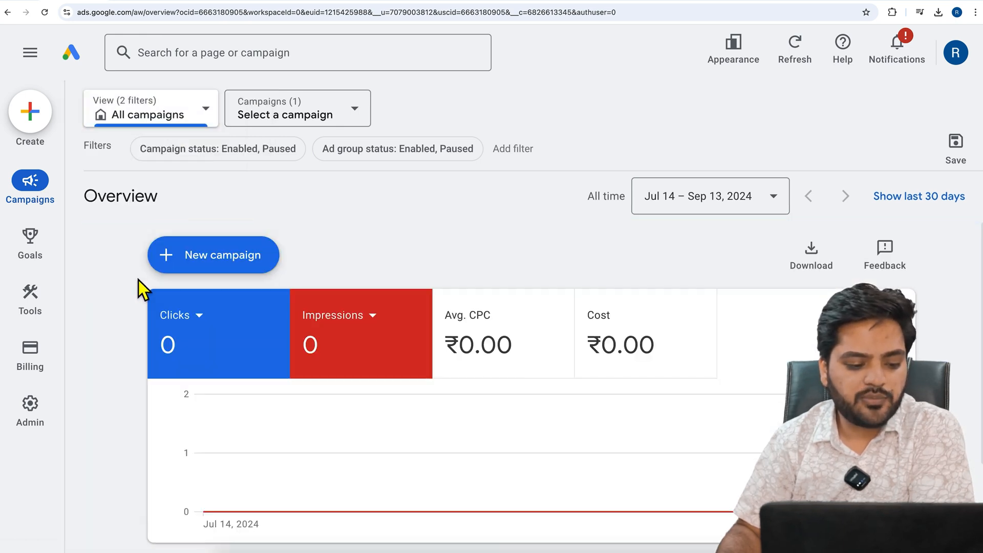
{"action": "left_click", "coordinate": [237, 277]}
{"action": "left_click", "coordinate": [298, 283]}
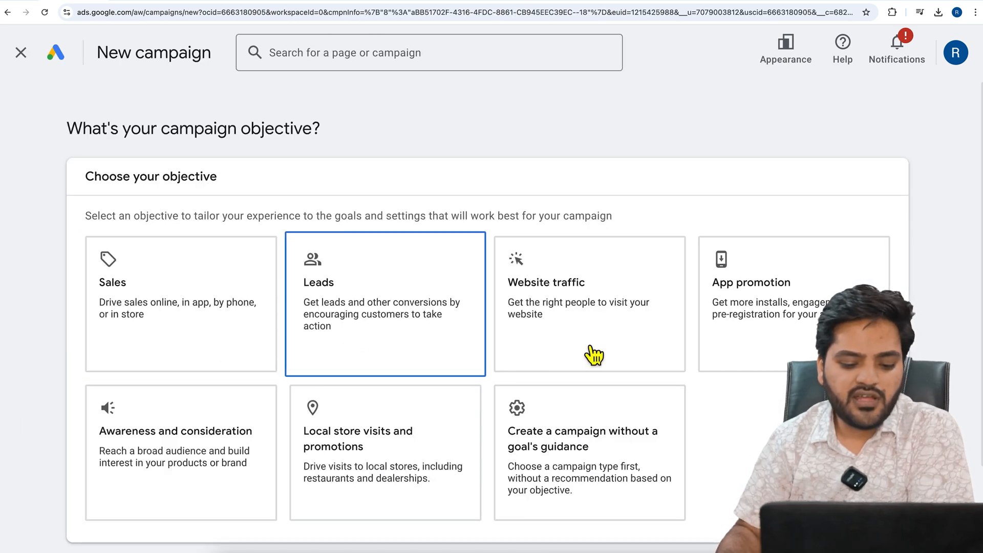
Choose to create the campaign without a goal's guidance and select Video as the campaign type
{"action": "left_click", "coordinate": [614, 455]}
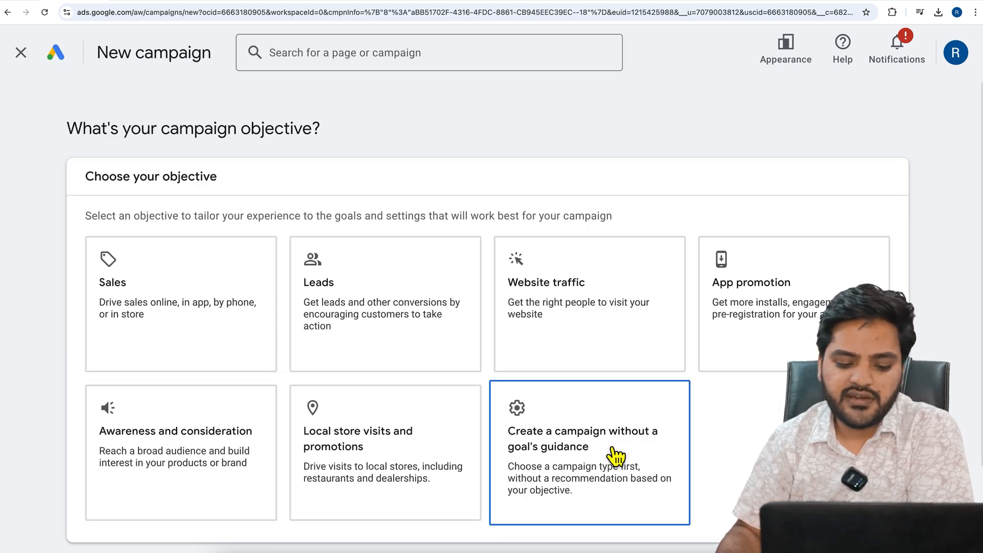
{"action": "left_click", "coordinate": [614, 455]}
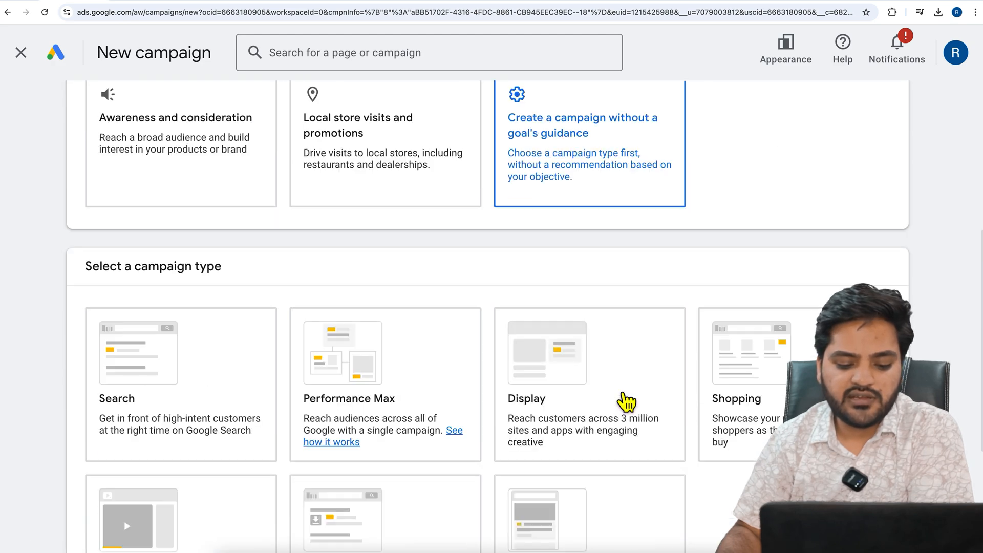
{"action": "scroll", "coordinate": [588, 397], "scroll_direction": "down", "scroll_amount": 1}
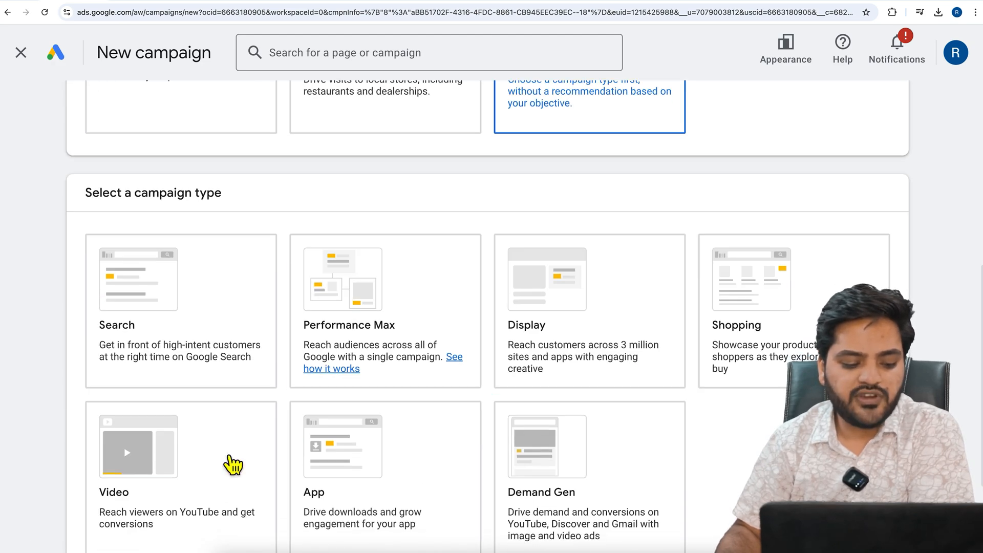
{"action": "left_click", "coordinate": [199, 452]}
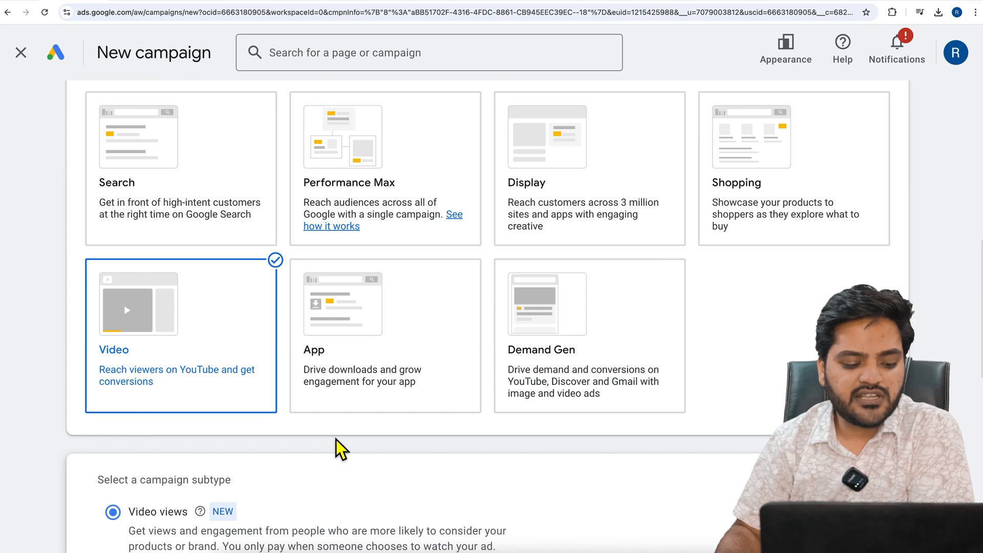
Examine the video campaign subtypes from Video views to Audio and which ad formats each one supports
{"action": "scroll", "coordinate": [336, 439], "scroll_direction": "down", "scroll_amount": 2}
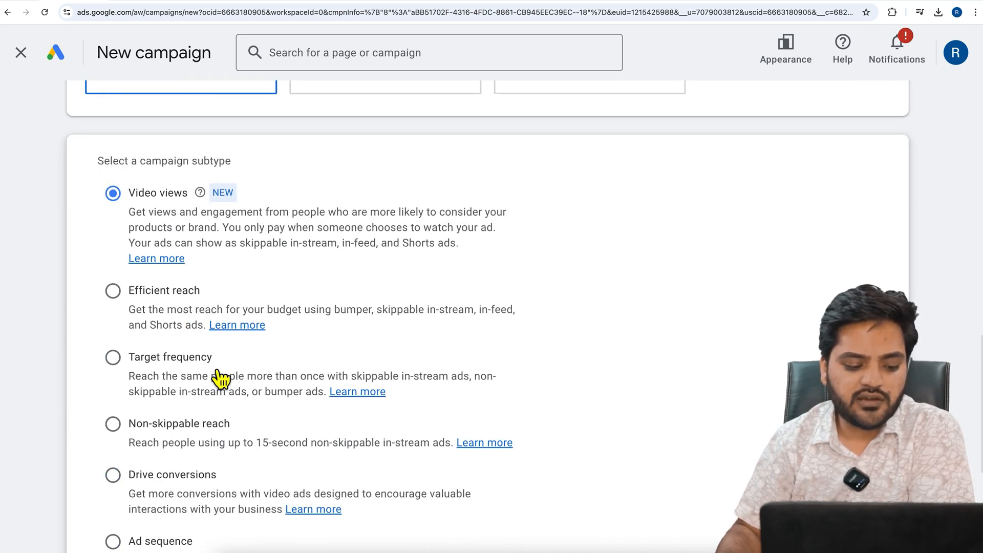
{"action": "scroll", "coordinate": [217, 381], "scroll_direction": "down", "scroll_amount": 1}
{"action": "scroll", "coordinate": [219, 385], "scroll_direction": "down", "scroll_amount": 2}
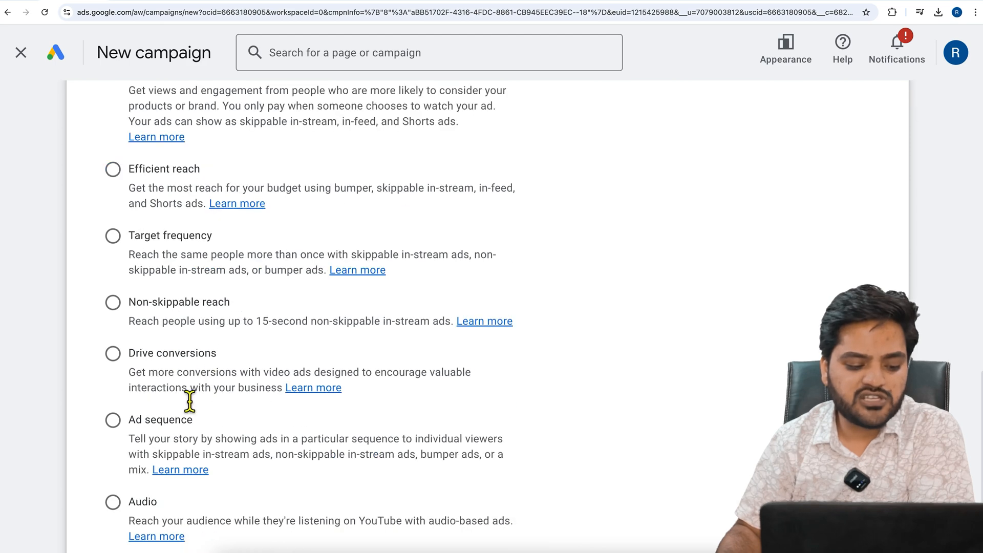
{"action": "scroll", "coordinate": [262, 431], "scroll_direction": "down", "scroll_amount": 2}
{"action": "scroll", "coordinate": [265, 431], "scroll_direction": "up", "scroll_amount": 9}
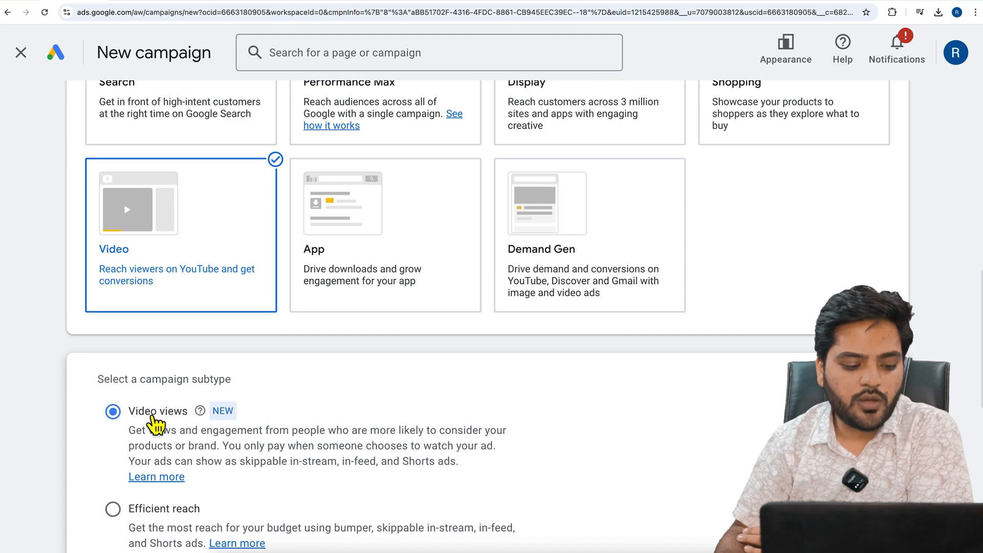
{"action": "scroll", "coordinate": [373, 424], "scroll_direction": "down", "scroll_amount": 10}
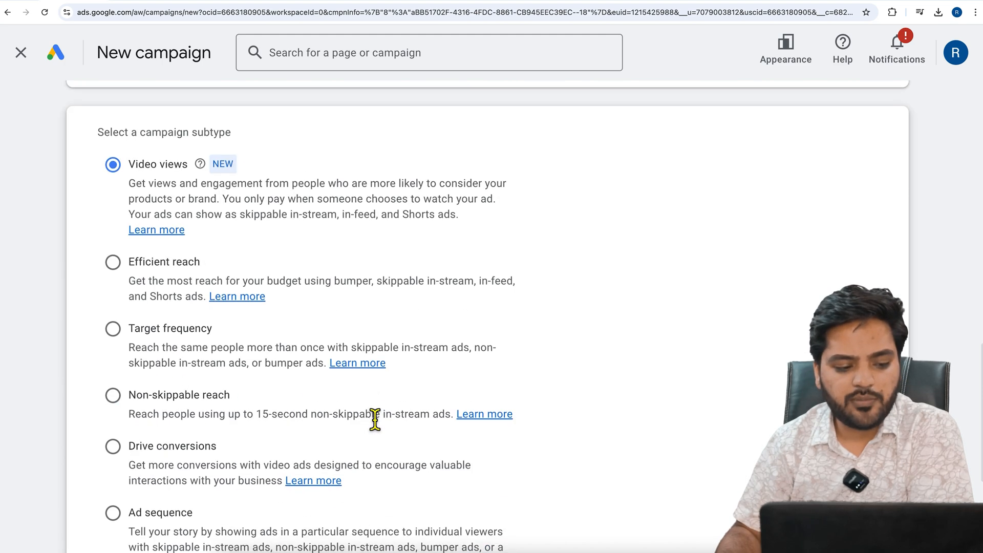
Continue with the Video views subtype and name the campaign DemoSkippableAds
{"action": "left_click", "coordinate": [873, 468]}
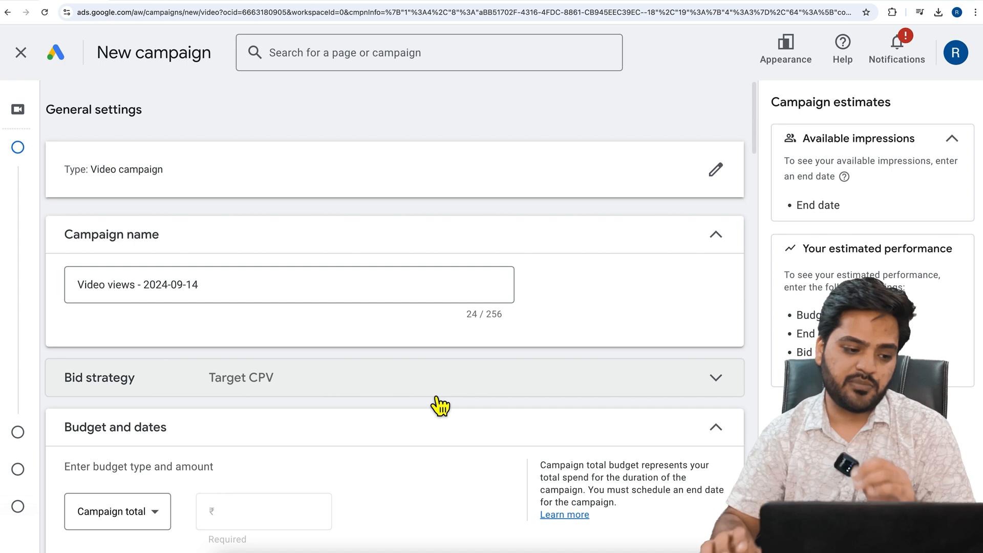
{"action": "left_click", "coordinate": [217, 292]}
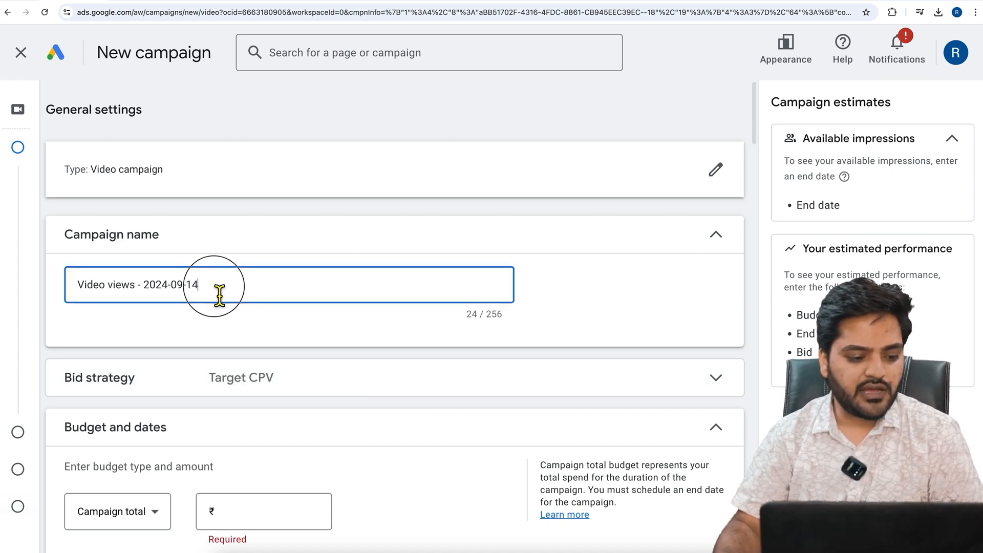
{"action": "left_click_drag", "start_coordinate": [219, 285], "coordinate": [85, 288]}
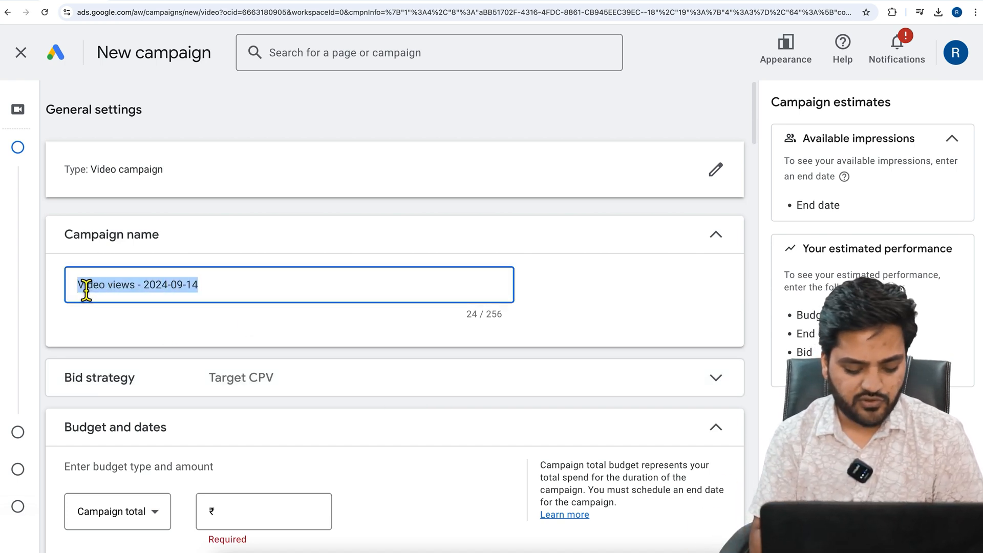
{"action": "type", "text": "Demo"}
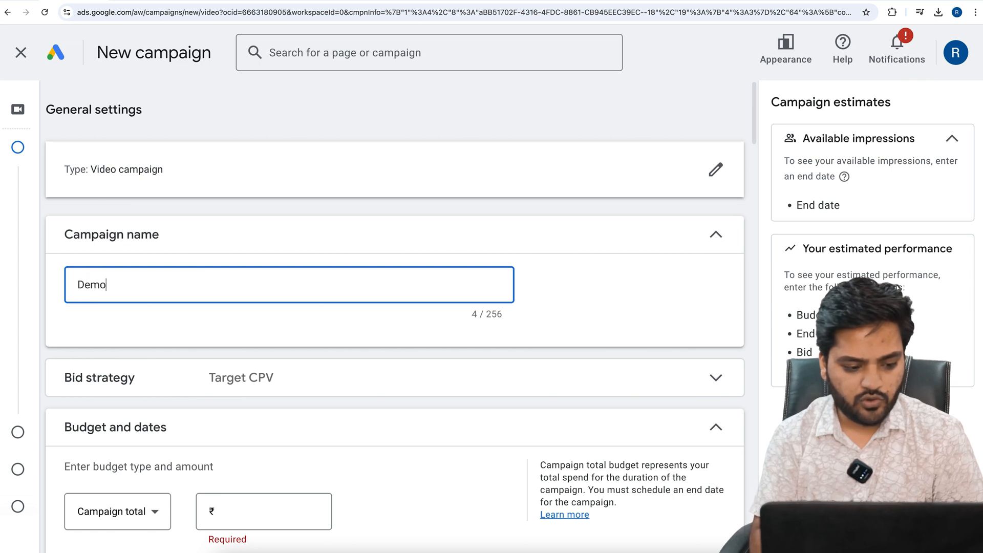
{"action": "type", "text": "Skippabl"}
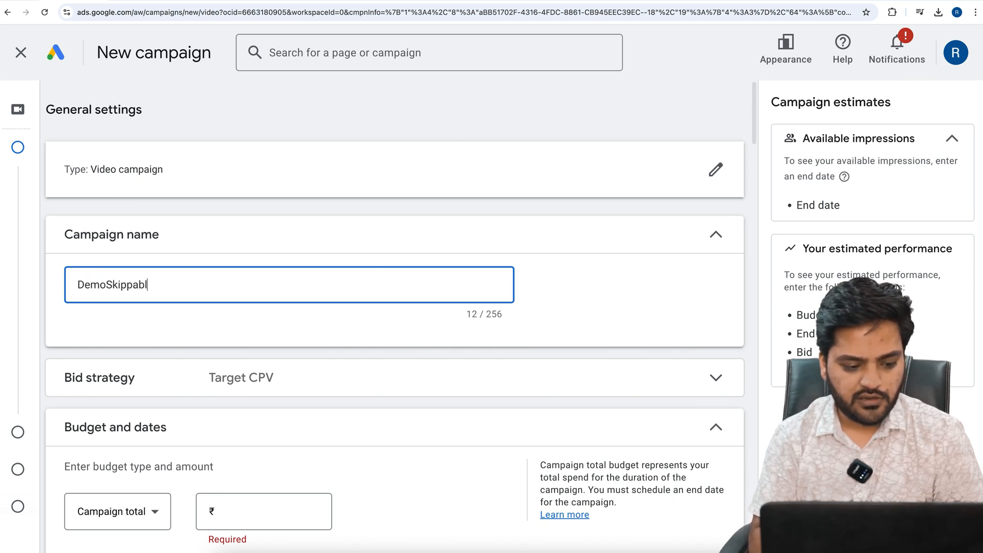
{"action": "type", "text": "eAds"}
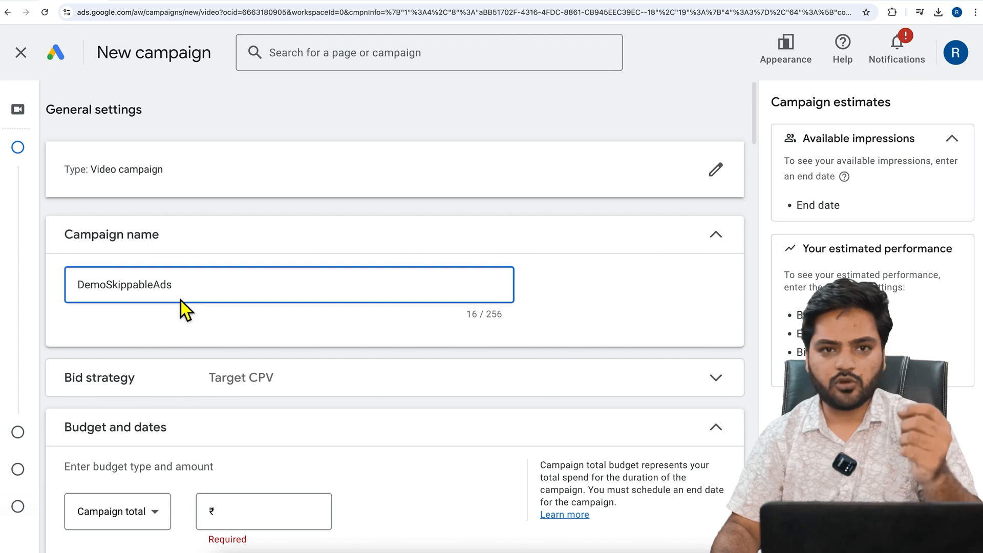
Expand the bid strategy settings and read how Target CPV bidding works
{"action": "scroll", "coordinate": [192, 303], "scroll_direction": "down", "scroll_amount": 1}
{"action": "left_click", "coordinate": [398, 356]}
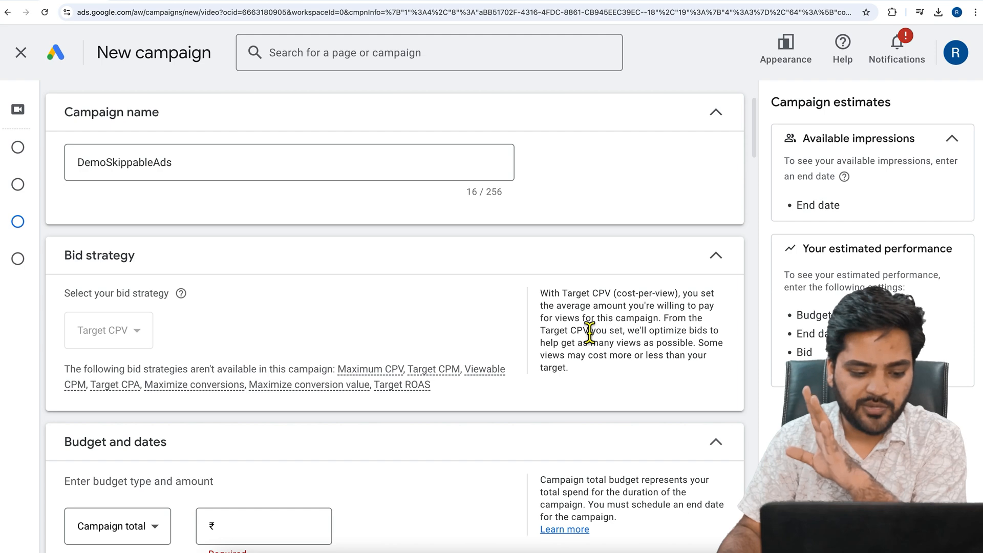
{"action": "scroll", "coordinate": [398, 362], "scroll_direction": "down", "scroll_amount": 3}
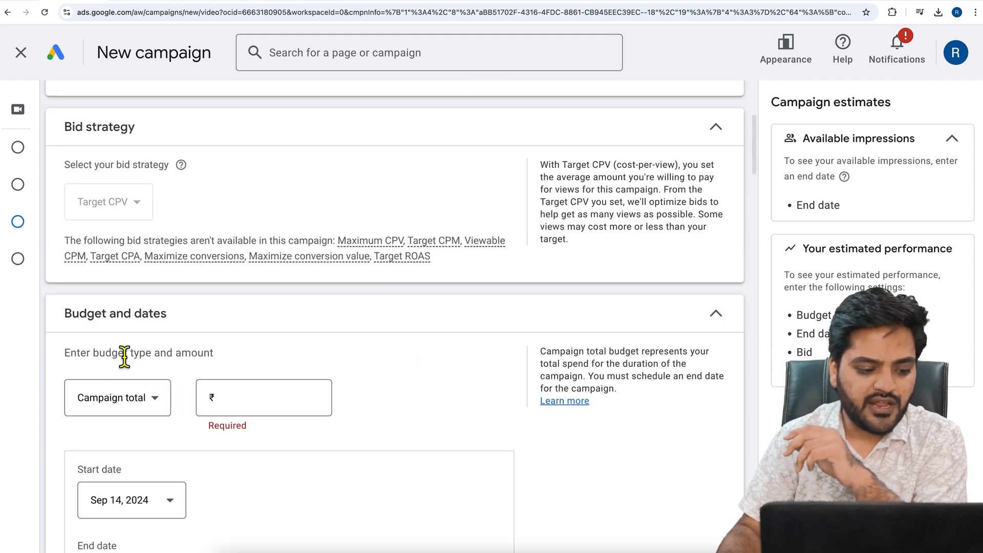
Change the budget type to Daily and set the amount to ₹100
{"action": "scroll", "coordinate": [135, 348], "scroll_direction": "down", "scroll_amount": 1}
{"action": "left_click", "coordinate": [161, 392]}
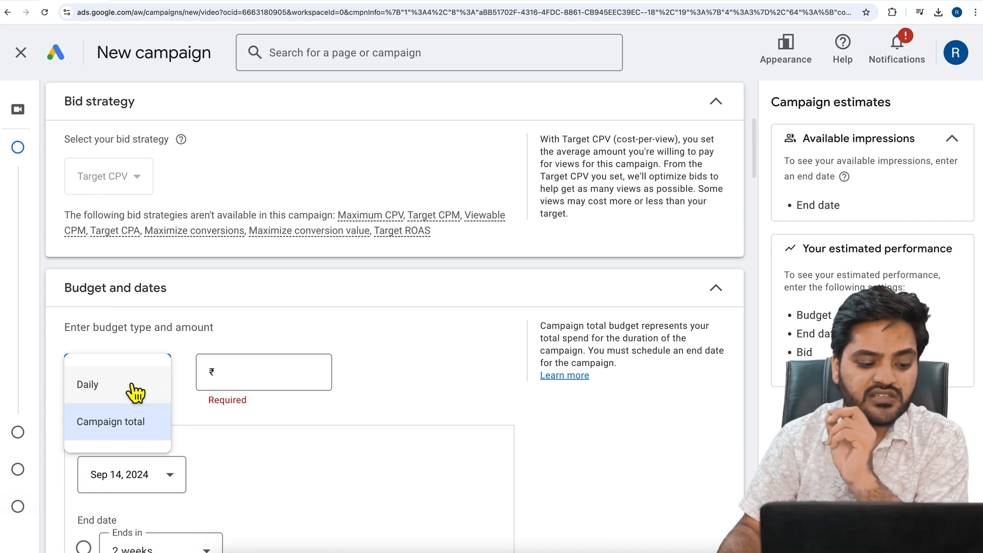
{"action": "left_click", "coordinate": [141, 391]}
{"action": "left_click", "coordinate": [260, 379]}
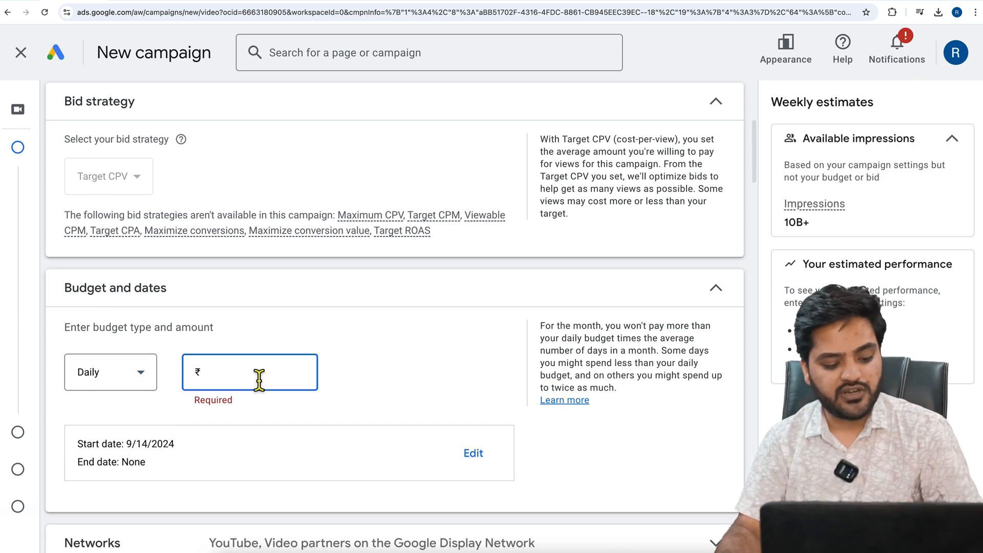
{"action": "type", "text": "100"}
{"action": "left_click", "coordinate": [407, 379]}
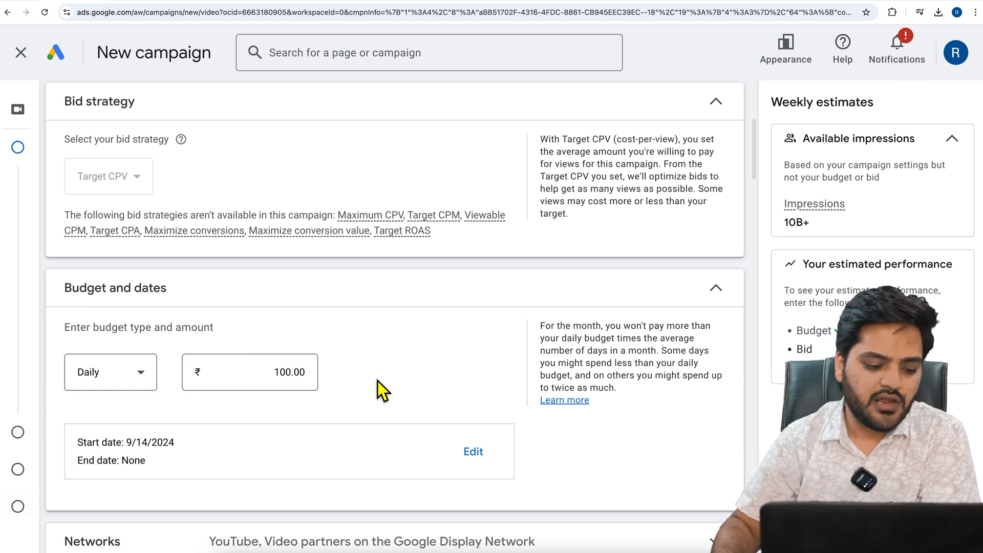
Exclude Video partners on the Google Display Network from the campaign's networks
{"action": "scroll", "coordinate": [370, 383], "scroll_direction": "down", "scroll_amount": 2}
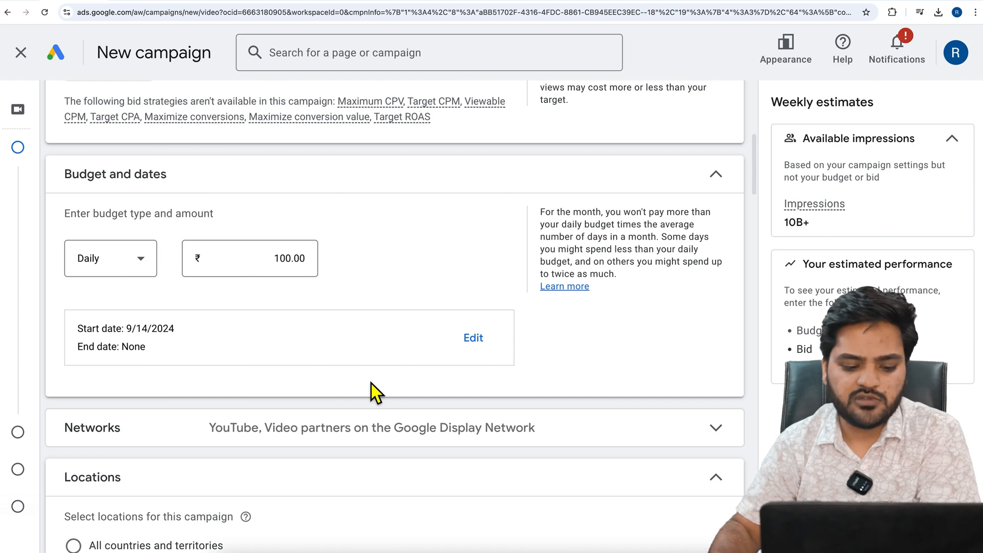
{"action": "scroll", "coordinate": [382, 391], "scroll_direction": "down", "scroll_amount": 2}
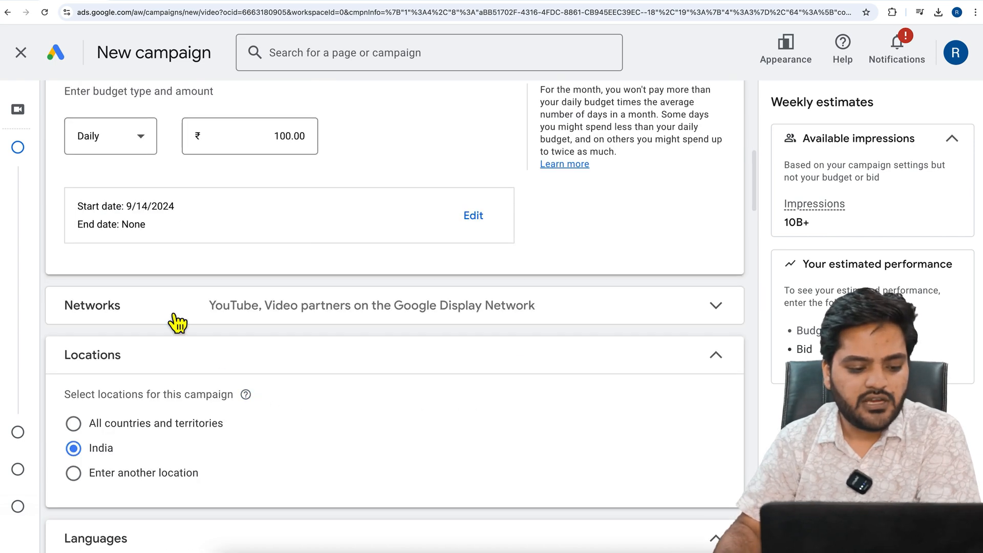
{"action": "left_click", "coordinate": [188, 320]}
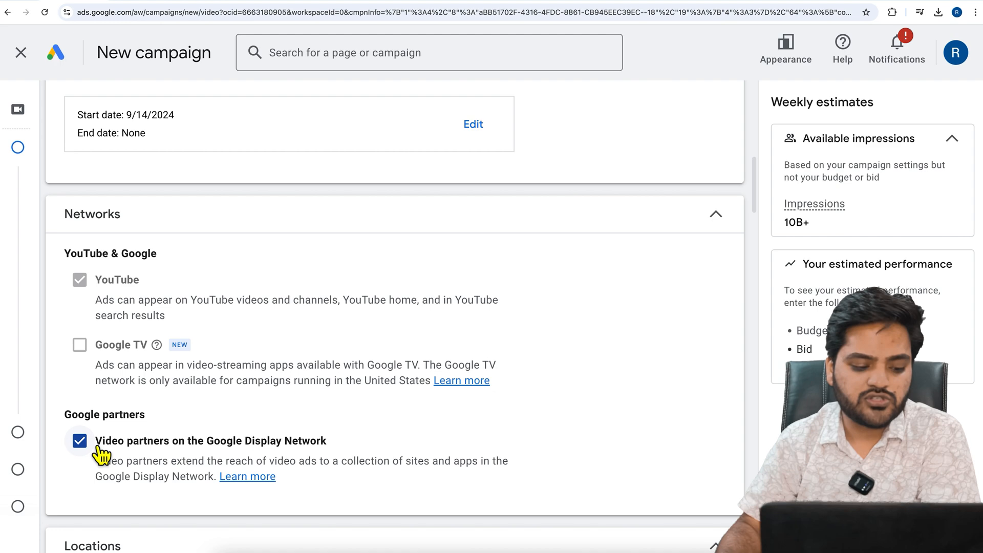
{"action": "left_click", "coordinate": [76, 444]}
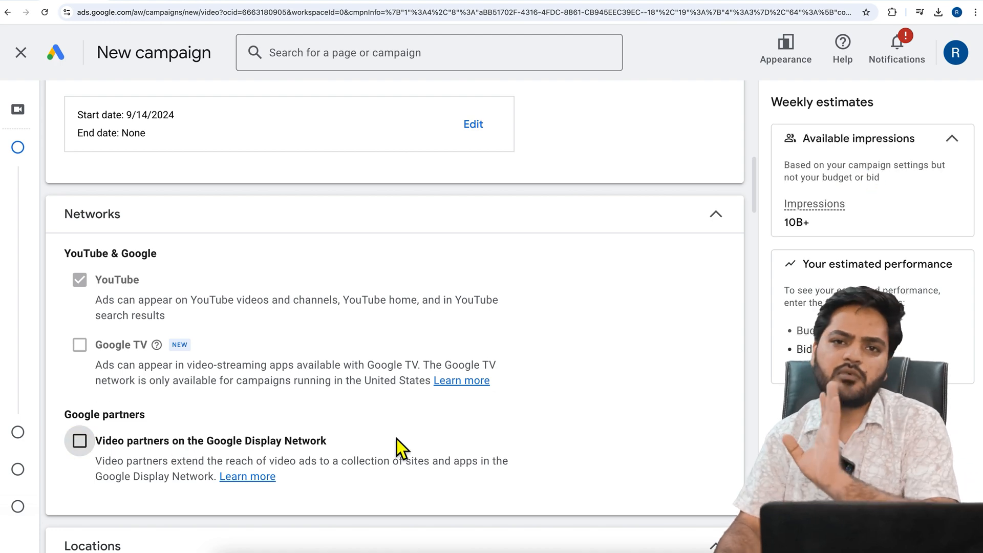
Review the Locations and Languages settings, then expand Related videos and highlight its description
{"action": "scroll", "coordinate": [398, 439], "scroll_direction": "down", "scroll_amount": 6}
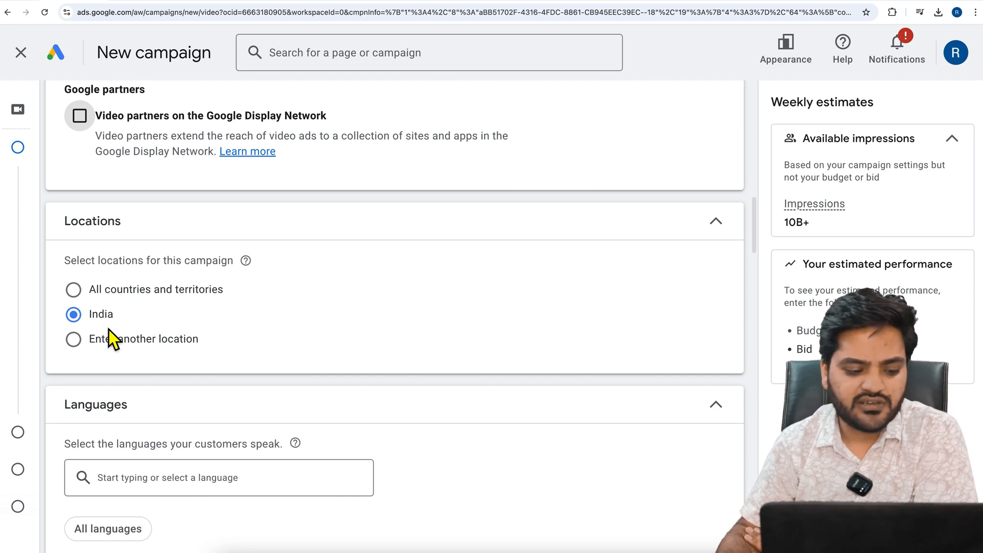
{"action": "scroll", "coordinate": [169, 347], "scroll_direction": "down", "scroll_amount": 2}
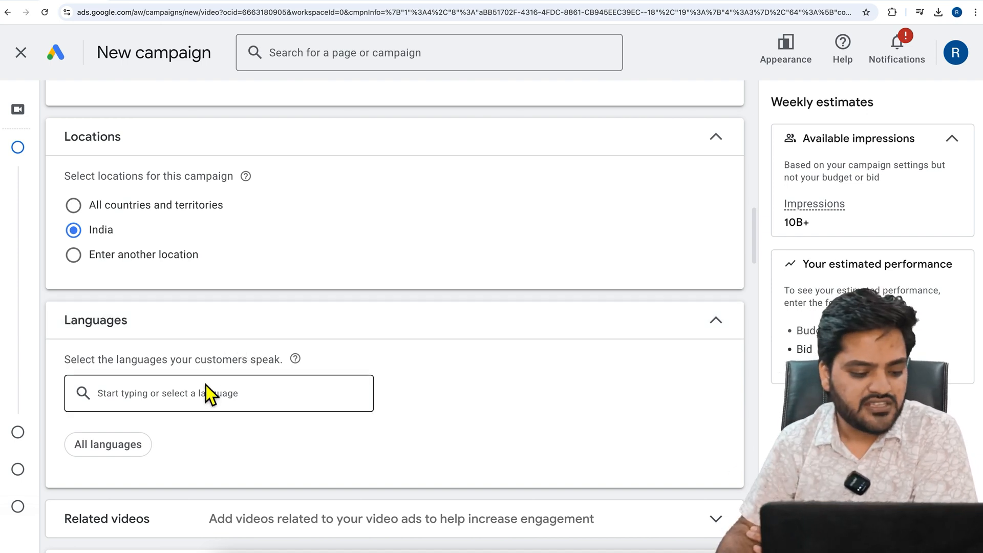
{"action": "scroll", "coordinate": [113, 379], "scroll_direction": "down", "scroll_amount": 2}
{"action": "scroll", "coordinate": [250, 367], "scroll_direction": "down", "scroll_amount": 2}
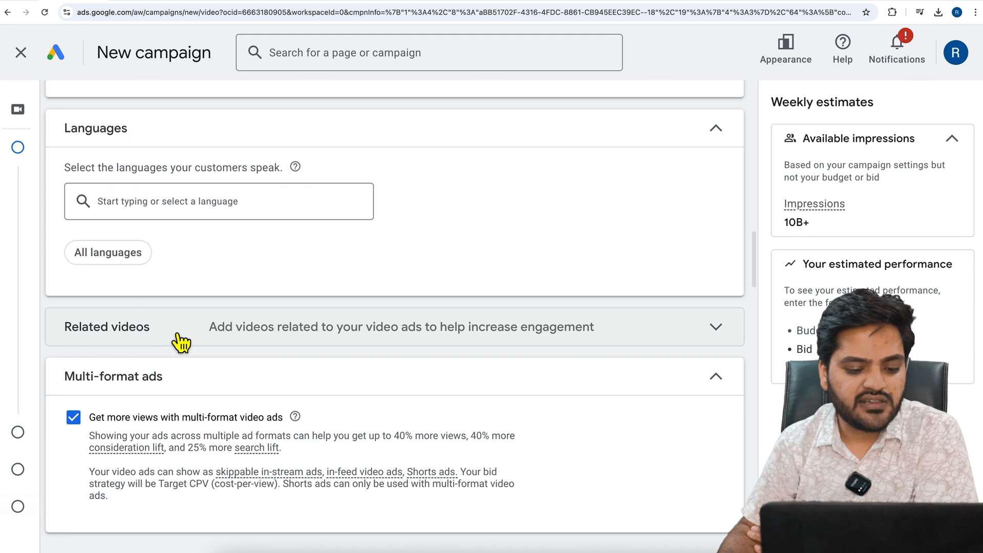
{"action": "left_click", "coordinate": [174, 334]}
{"action": "scroll", "coordinate": [289, 384], "scroll_direction": "down", "scroll_amount": 1}
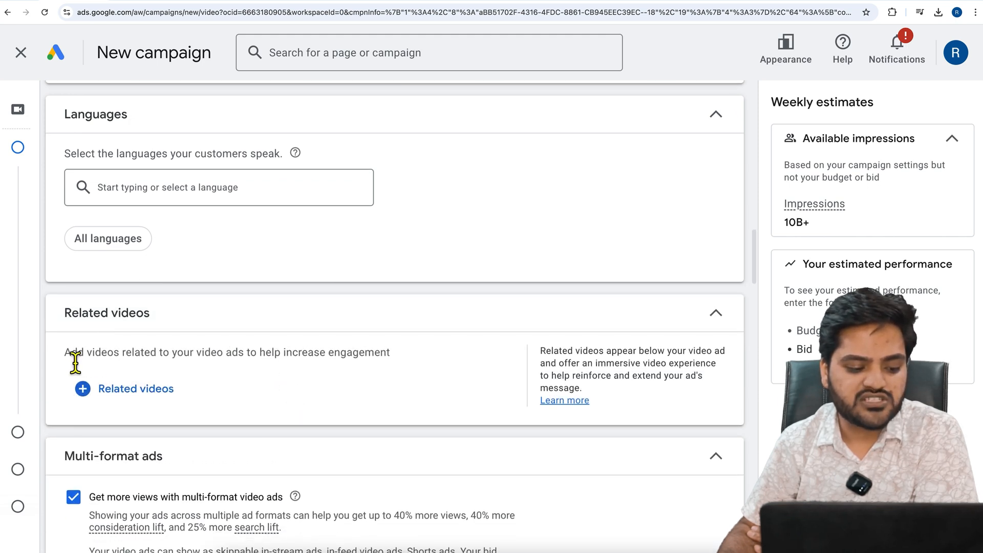
{"action": "left_click_drag", "start_coordinate": [65, 359], "coordinate": [395, 361]}
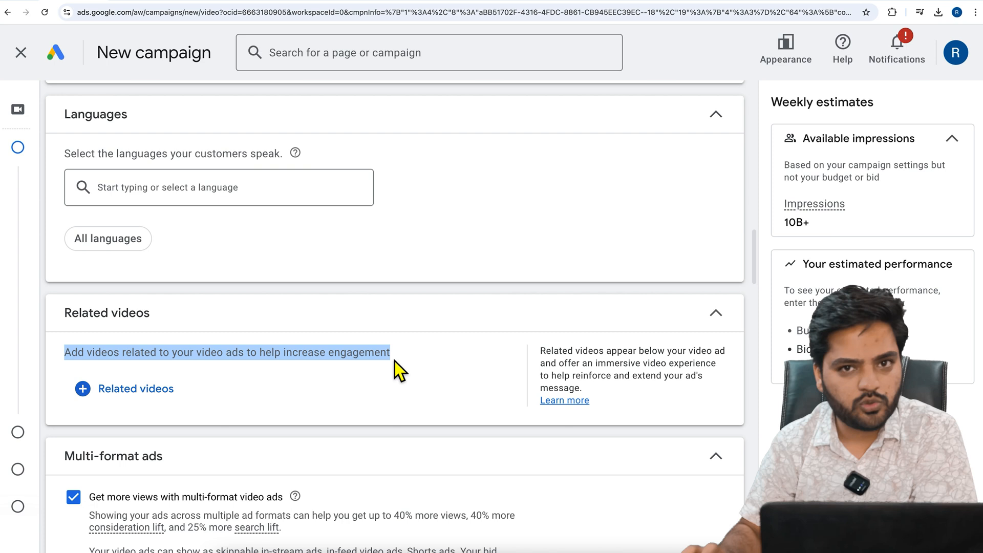
Enable the option to get more views with multi-format video ads
{"action": "scroll", "coordinate": [394, 360], "scroll_direction": "down", "scroll_amount": 3}
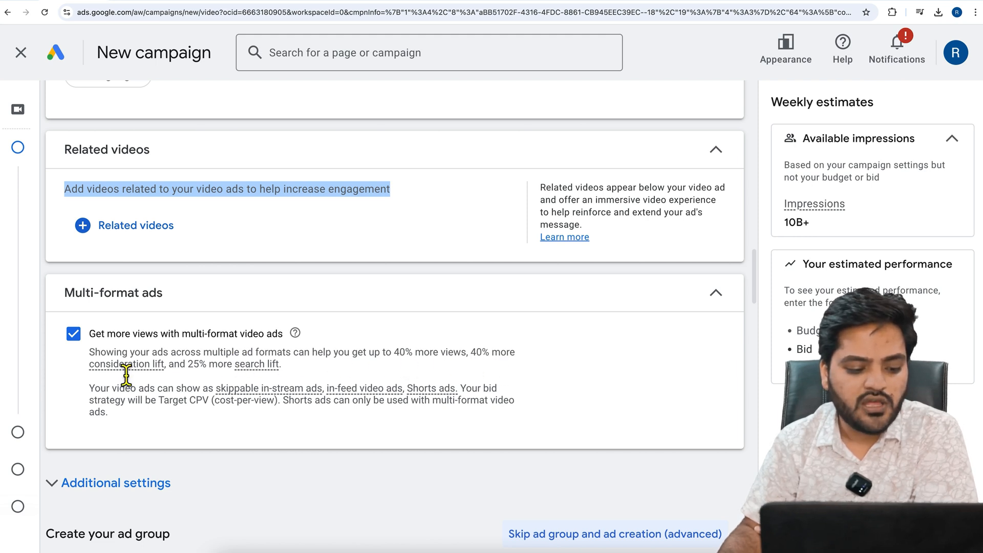
{"action": "mouse_move", "coordinate": [153, 366]}
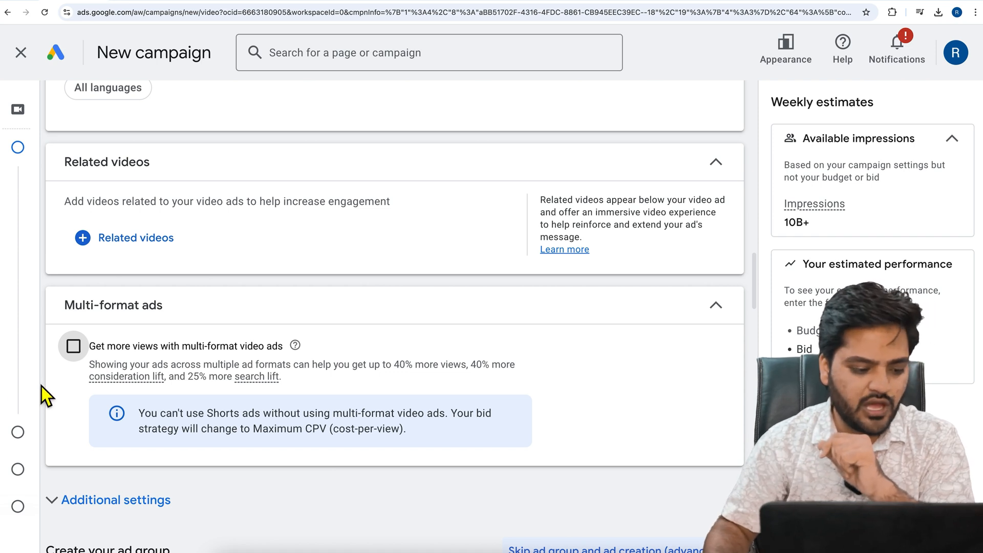
{"action": "left_click", "coordinate": [76, 349]}
Name the ad group SkippableAds
{"action": "scroll", "coordinate": [176, 384], "scroll_direction": "down", "scroll_amount": 5}
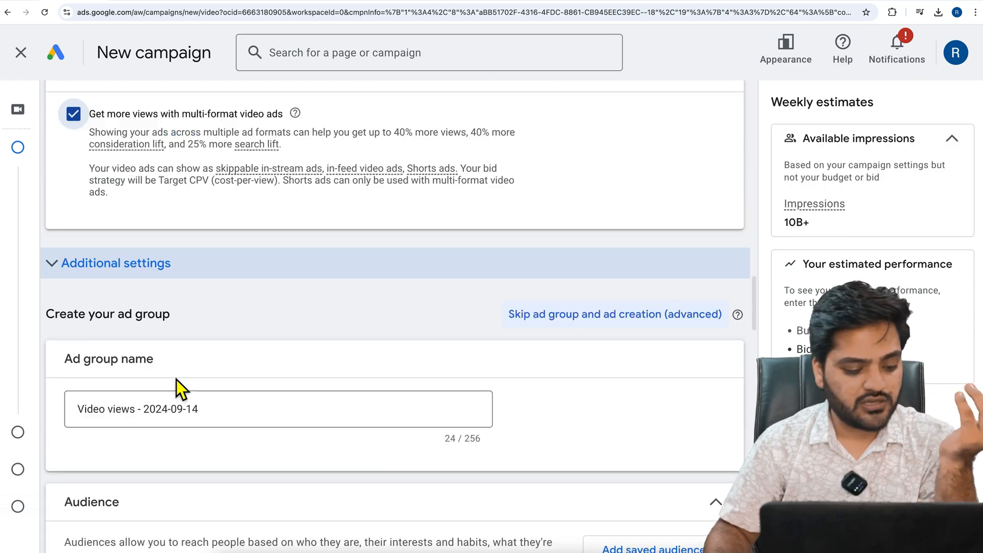
{"action": "scroll", "coordinate": [176, 380], "scroll_direction": "down", "scroll_amount": 2}
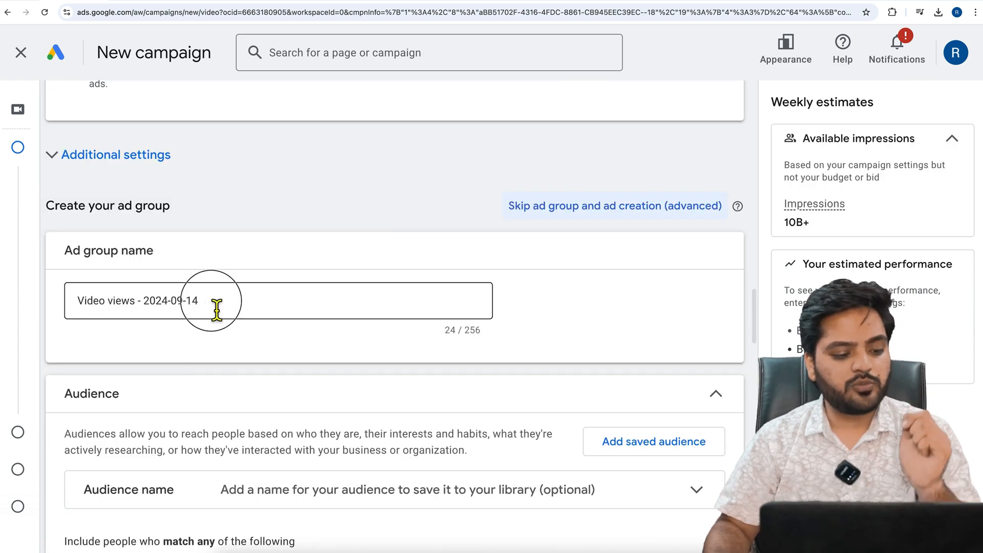
{"action": "left_click_drag", "start_coordinate": [217, 309], "coordinate": [66, 285]}
{"action": "type", "text": "Ski"}
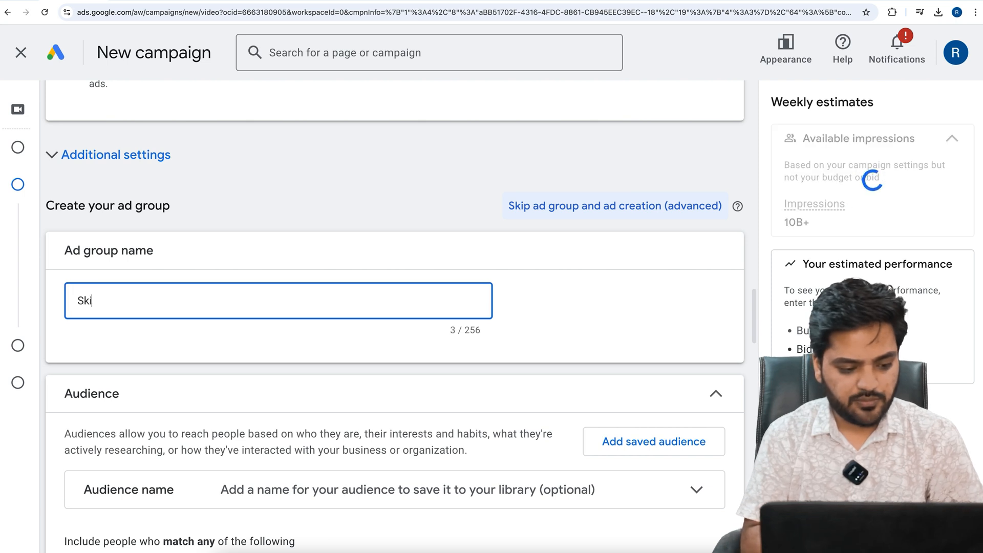
{"action": "type", "text": "ppableAds"}
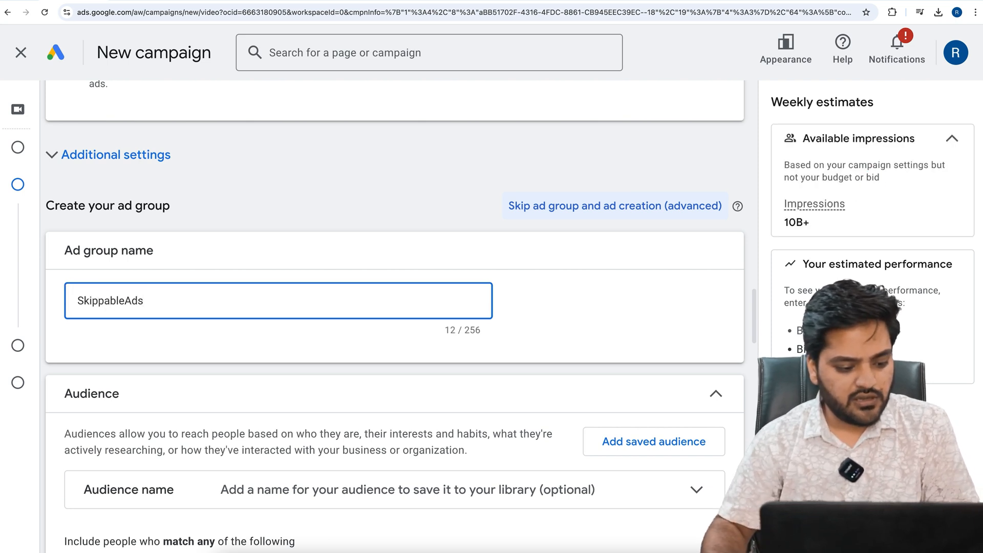
Examine the ad group's Audience options, from audience name and demographics to the expanded Interests & detailed demographics
{"action": "scroll", "coordinate": [113, 339], "scroll_direction": "down", "scroll_amount": 2}
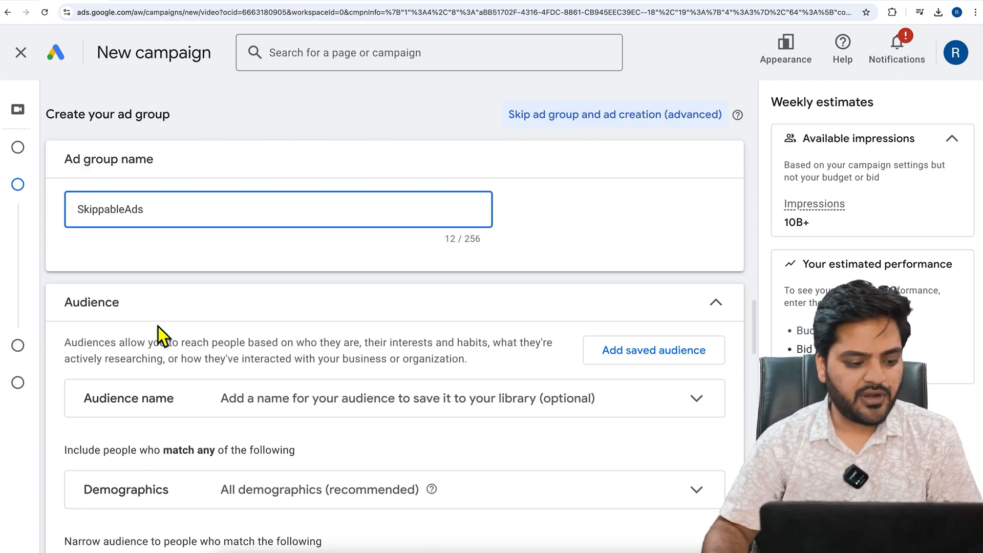
{"action": "scroll", "coordinate": [260, 338], "scroll_direction": "down", "scroll_amount": 2}
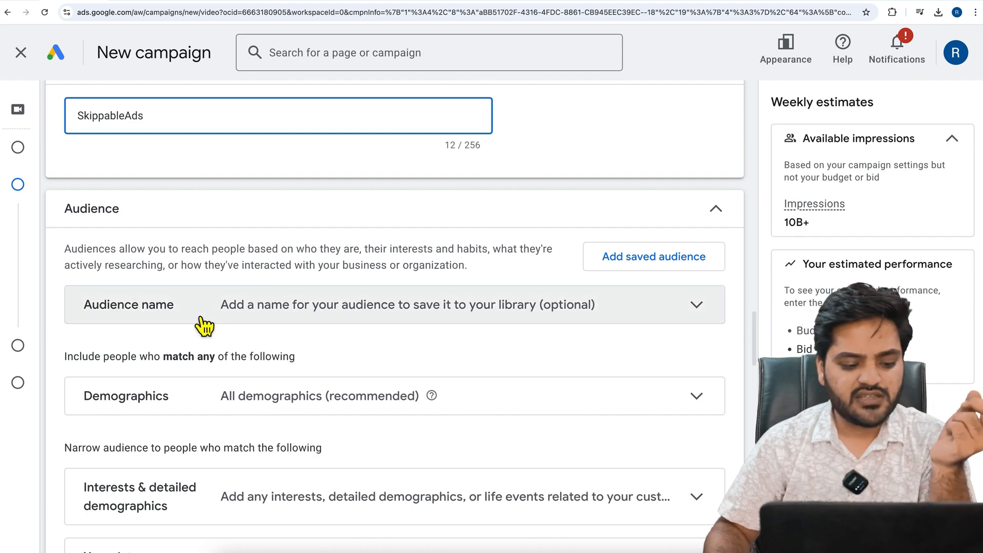
{"action": "scroll", "coordinate": [207, 321], "scroll_direction": "down", "scroll_amount": 1}
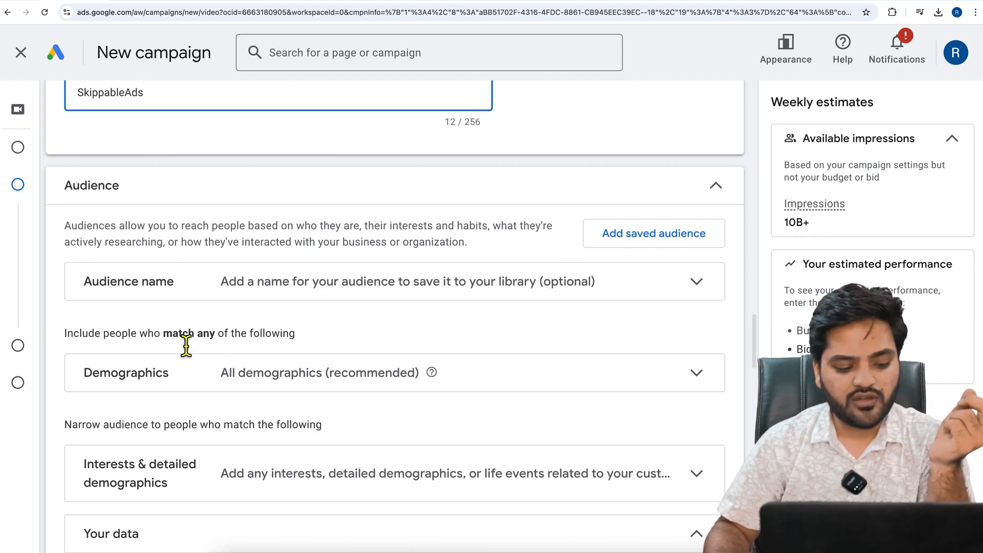
{"action": "scroll", "coordinate": [202, 368], "scroll_direction": "down", "scroll_amount": 5}
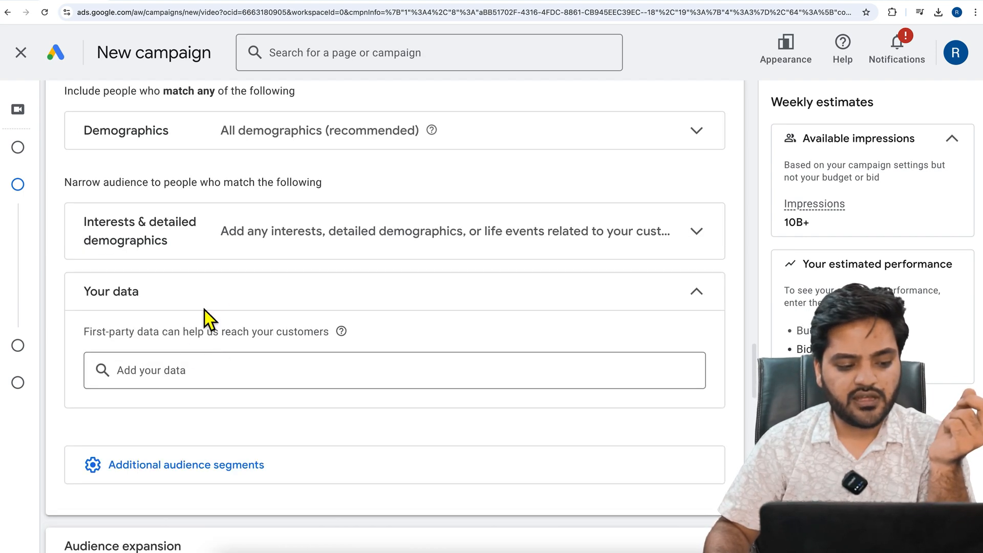
{"action": "left_click", "coordinate": [202, 247]}
{"action": "scroll", "coordinate": [169, 316], "scroll_direction": "down", "scroll_amount": 2}
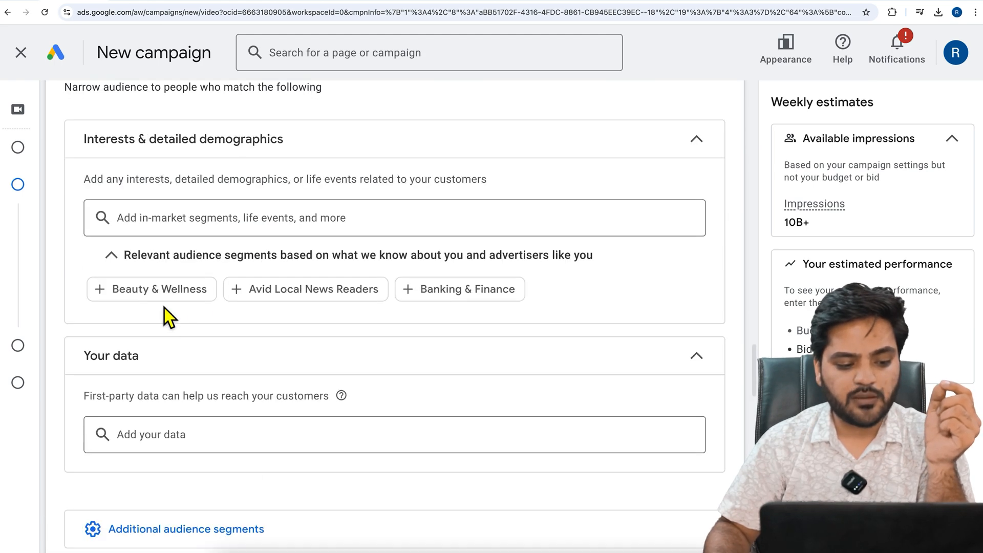
{"action": "scroll", "coordinate": [248, 323], "scroll_direction": "up", "scroll_amount": 1}
{"action": "scroll", "coordinate": [256, 323], "scroll_direction": "up", "scroll_amount": 5}
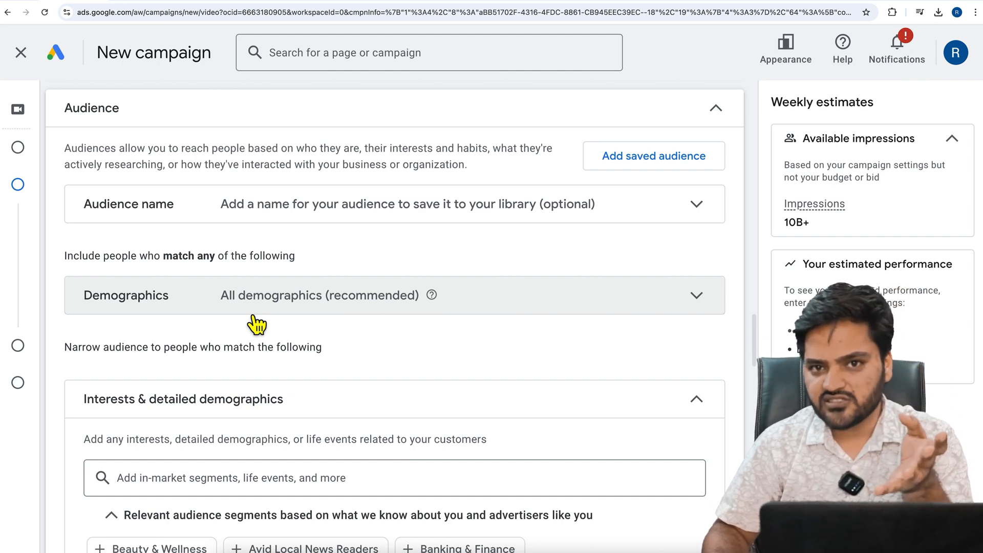
Search the interests and detailed demographics segments for "google ads"
{"action": "scroll", "coordinate": [256, 323], "scroll_direction": "down", "scroll_amount": 1}
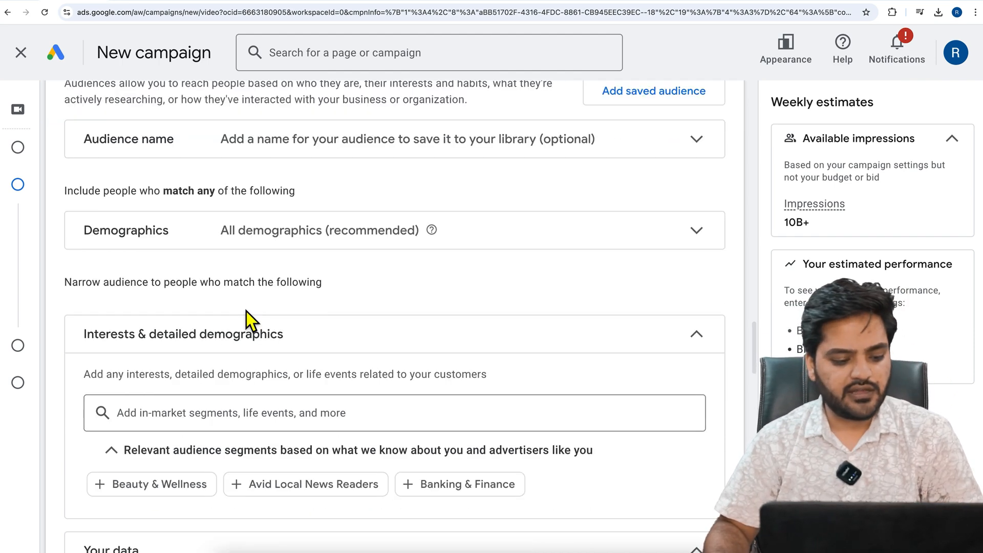
{"action": "left_click", "coordinate": [210, 415]}
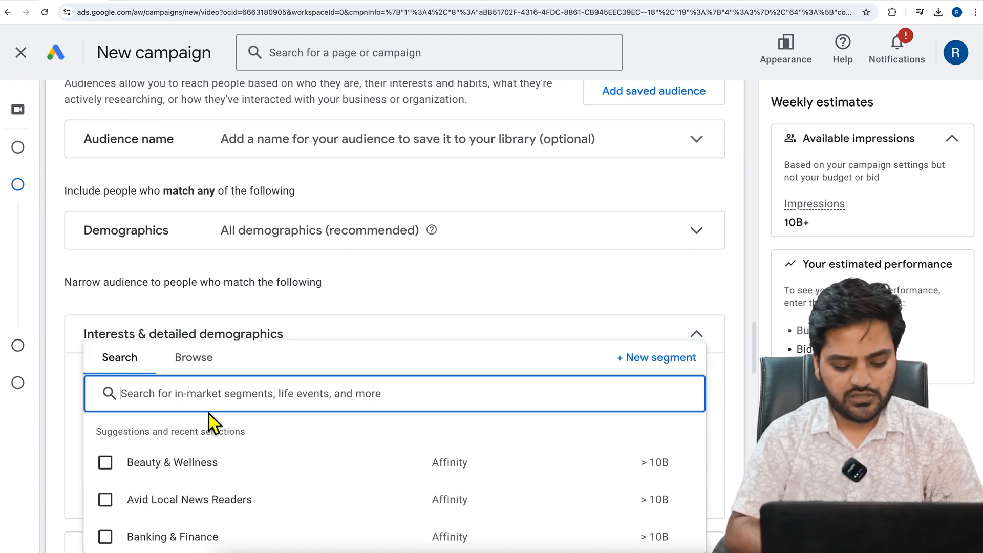
{"action": "type", "text": "google ads"}
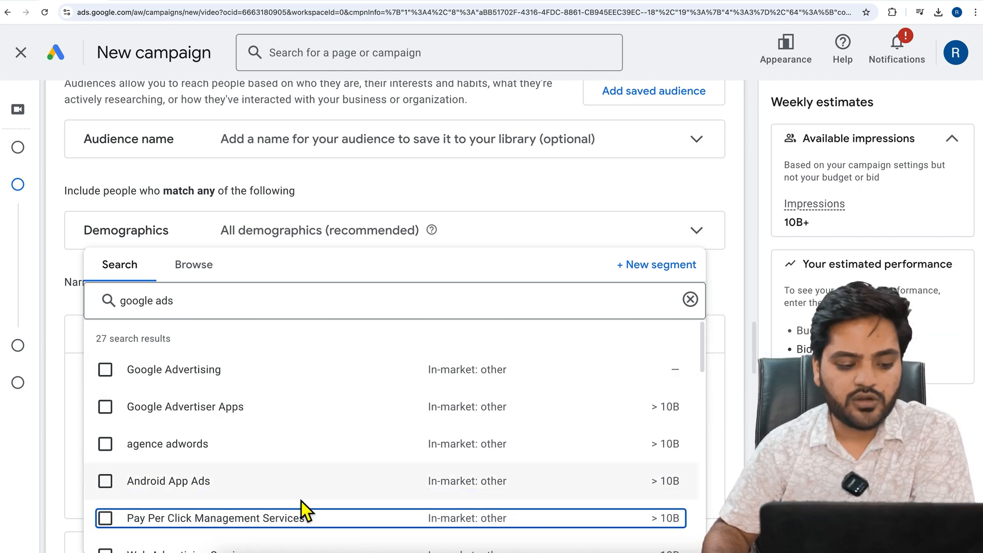
Browse the interest segment categories, looking into Life events, Detailed demographics and Custom interests, and close the list
{"action": "left_click", "coordinate": [201, 273]}
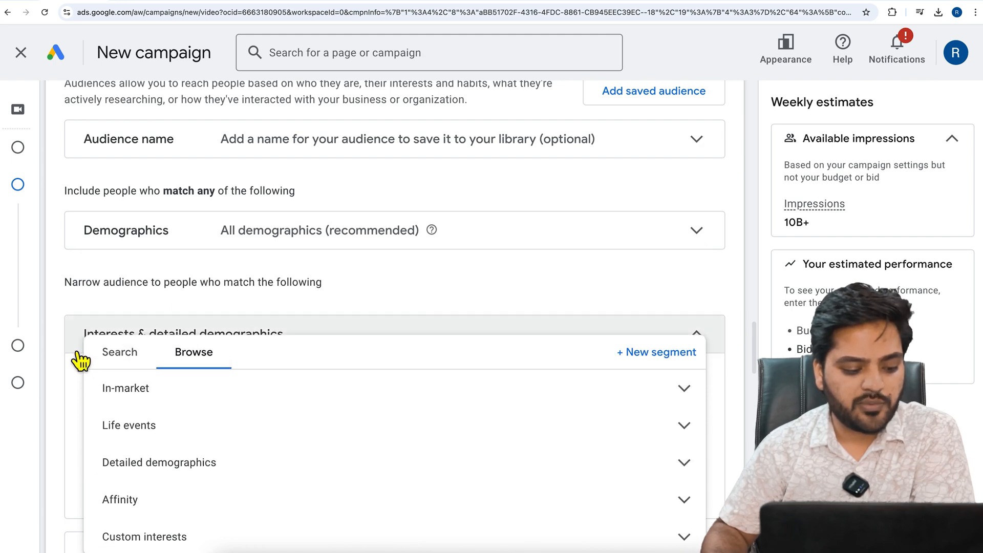
{"action": "scroll", "coordinate": [72, 355], "scroll_direction": "down", "scroll_amount": 5}
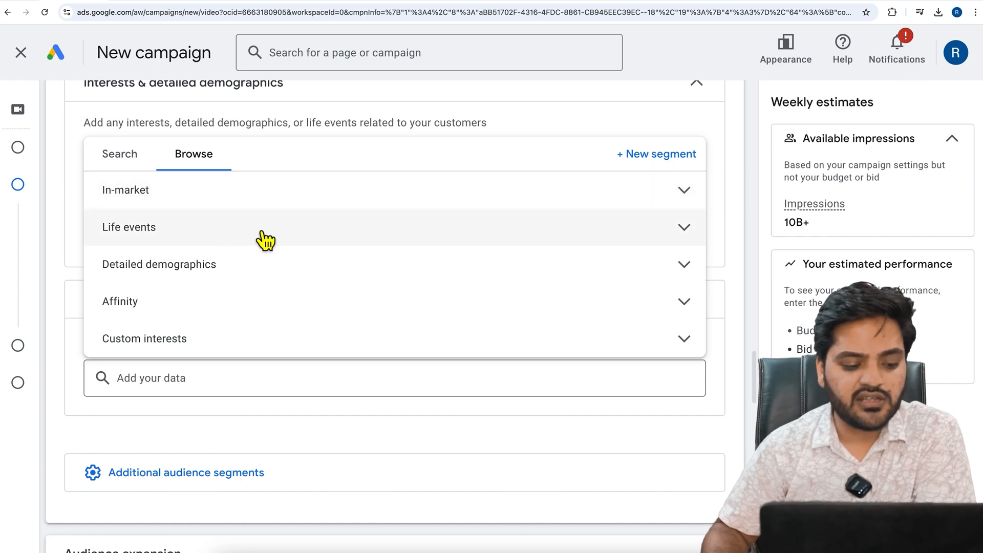
{"action": "left_click", "coordinate": [262, 234]}
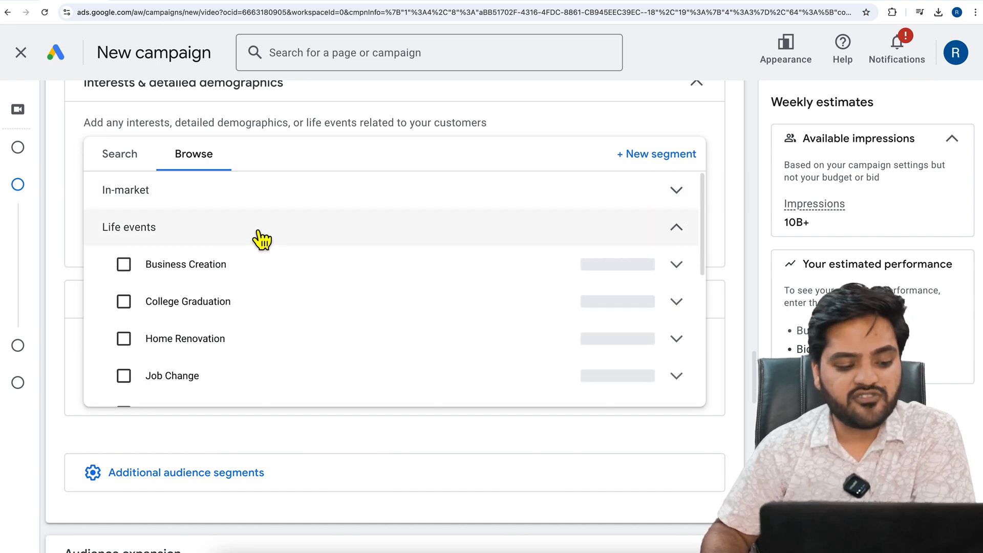
{"action": "left_click", "coordinate": [300, 242]}
{"action": "left_click", "coordinate": [310, 279]}
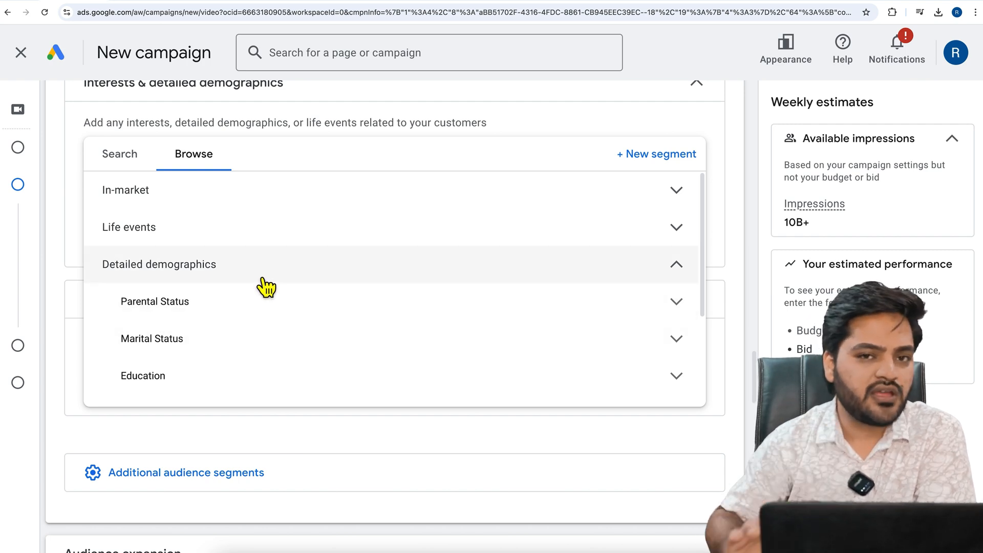
{"action": "left_click", "coordinate": [262, 279]}
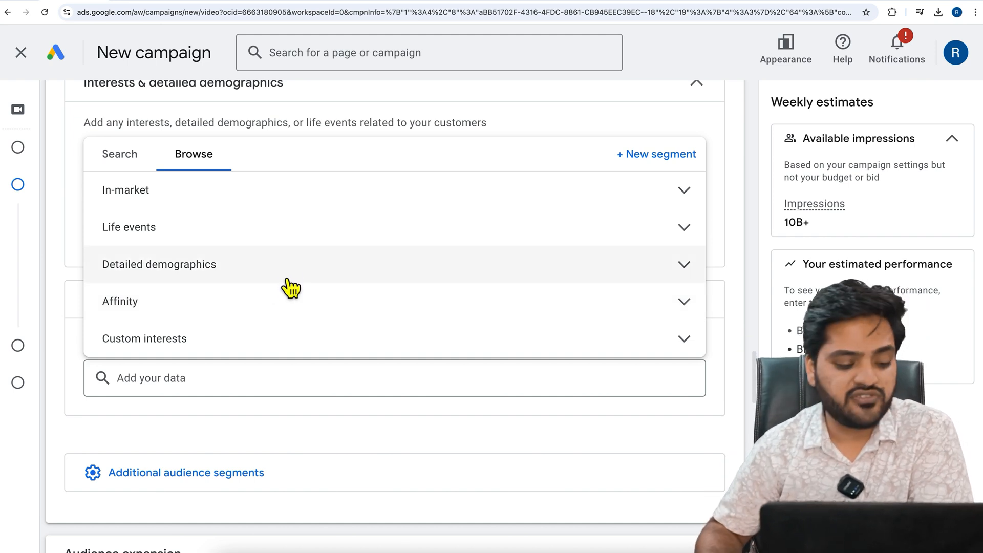
{"action": "left_click", "coordinate": [281, 347]}
{"action": "scroll", "coordinate": [281, 340], "scroll_direction": "down", "scroll_amount": 2}
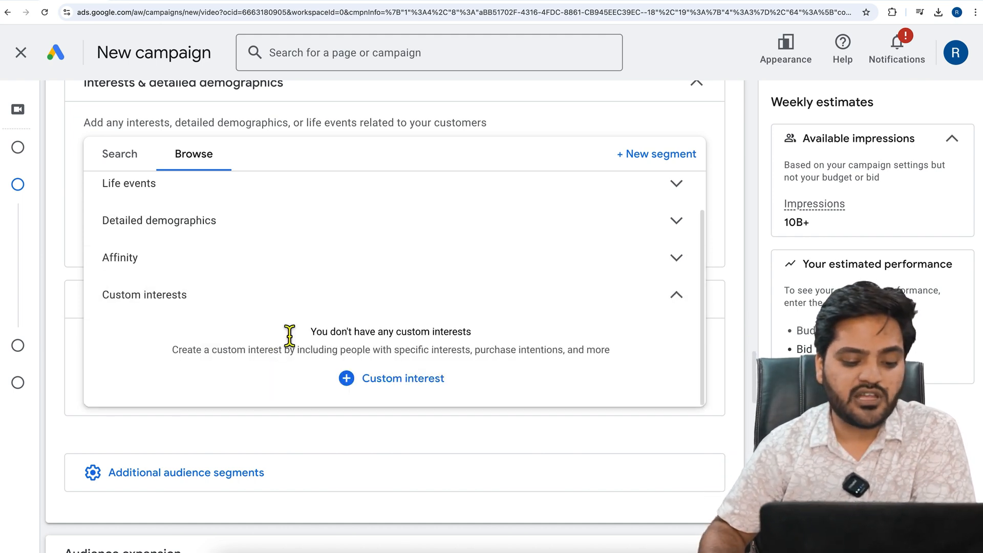
{"action": "left_click", "coordinate": [280, 308]}
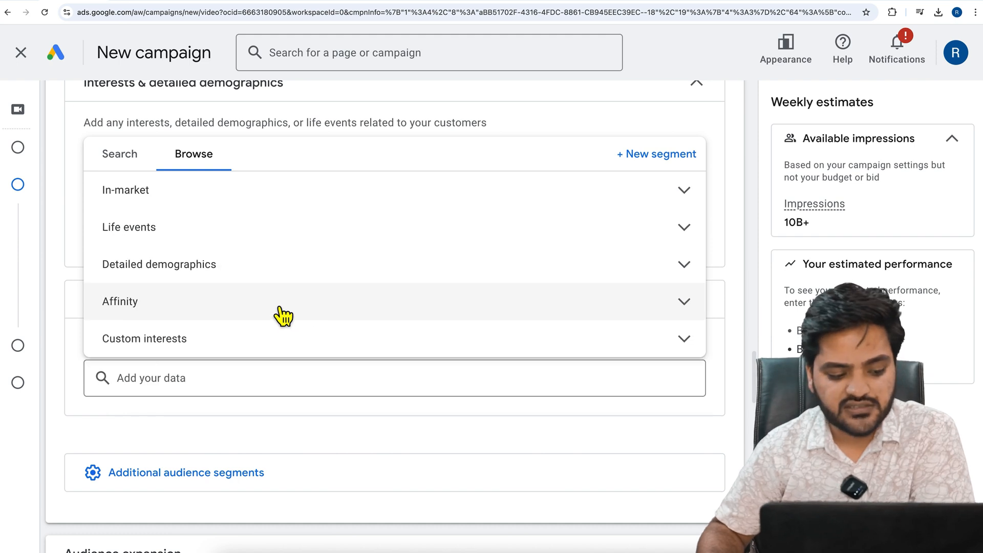
{"action": "mouse_move", "coordinate": [75, 320]}
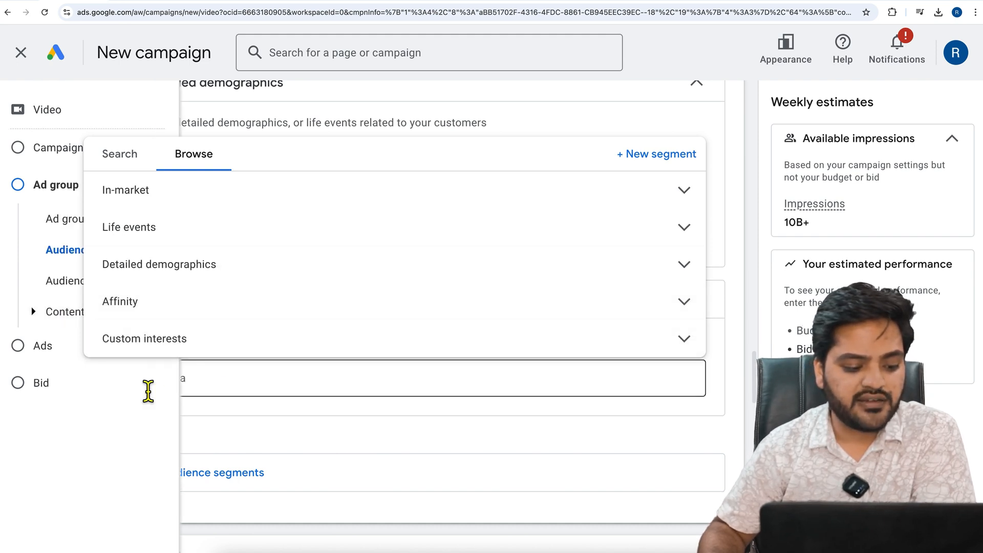
{"action": "left_click", "coordinate": [60, 377]}
Examine the audience's Demographics options, including gender, age and the additional parental status and household income settings
{"action": "scroll", "coordinate": [62, 369], "scroll_direction": "up", "scroll_amount": 3}
{"action": "scroll", "coordinate": [62, 369], "scroll_direction": "up", "scroll_amount": 3}
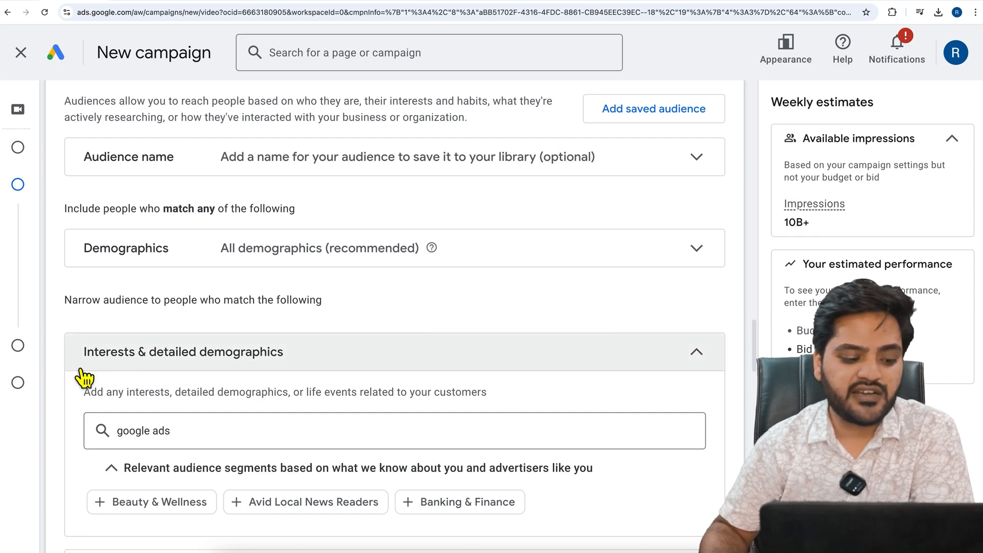
{"action": "left_click", "coordinate": [197, 275]}
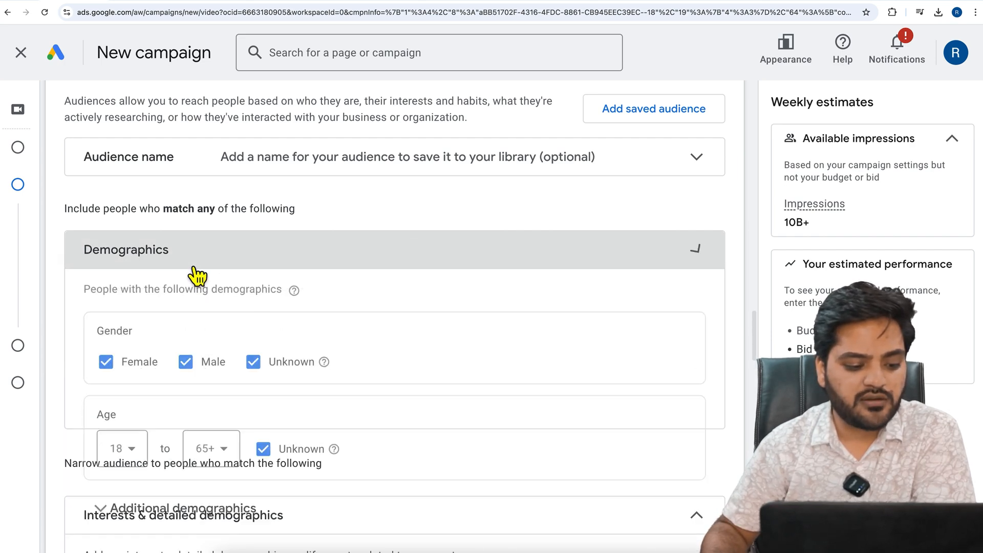
{"action": "scroll", "coordinate": [232, 332], "scroll_direction": "down", "scroll_amount": 2}
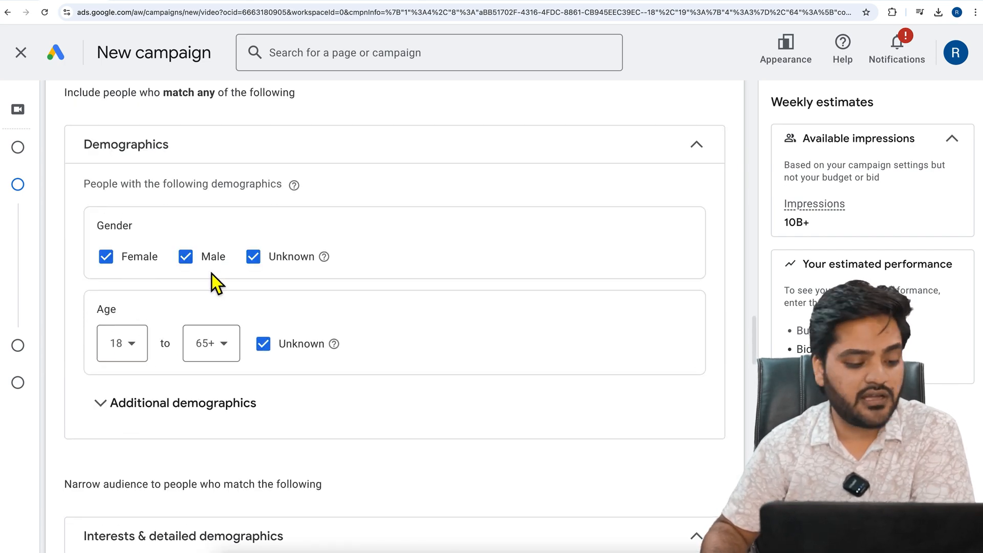
{"action": "left_click", "coordinate": [135, 404]}
{"action": "scroll", "coordinate": [94, 382], "scroll_direction": "down", "scroll_amount": 2}
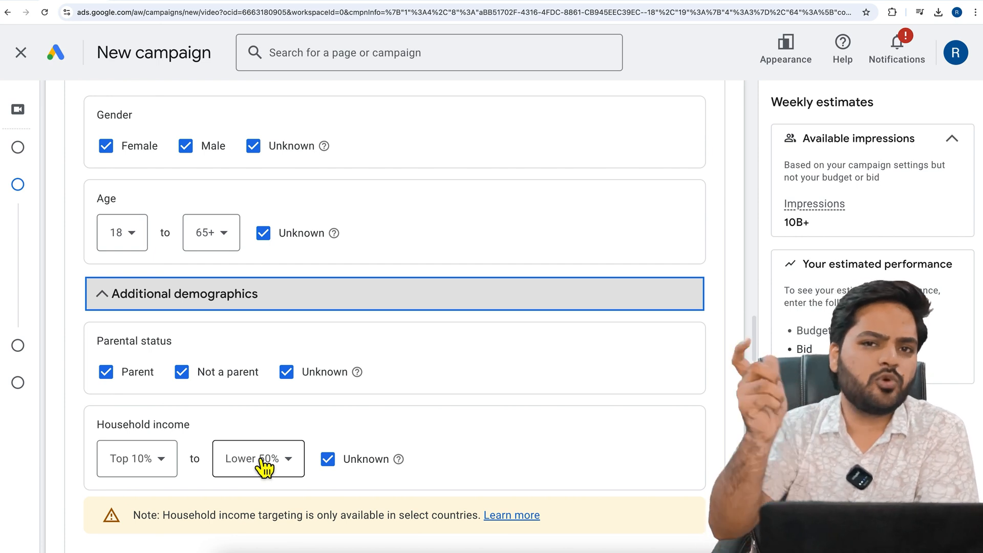
{"action": "scroll", "coordinate": [287, 440], "scroll_direction": "down", "scroll_amount": 3}
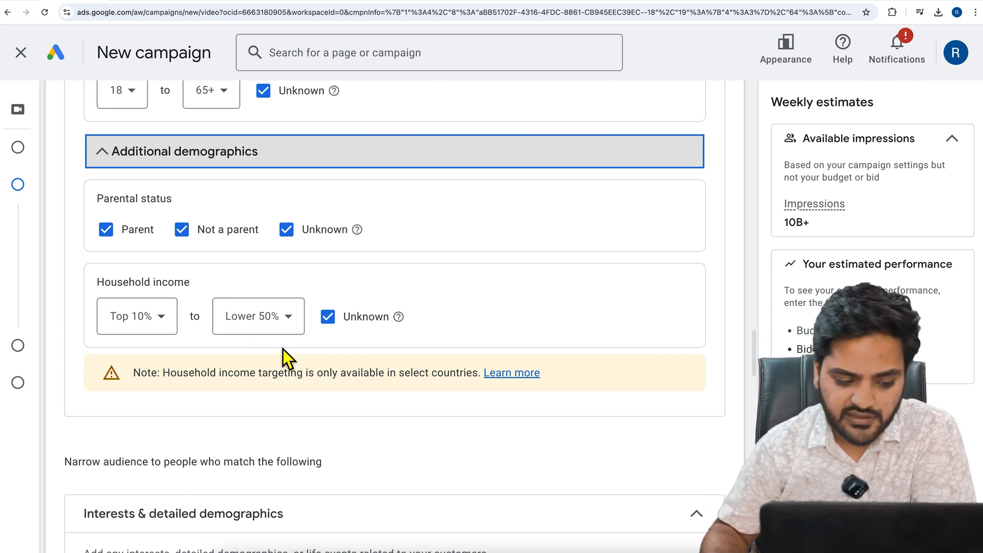
Add the Custom search terms section from the additional audience segments and view its new custom search terms form without saving
{"action": "scroll", "coordinate": [281, 356], "scroll_direction": "down", "scroll_amount": 4}
{"action": "scroll", "coordinate": [244, 353], "scroll_direction": "down", "scroll_amount": 1}
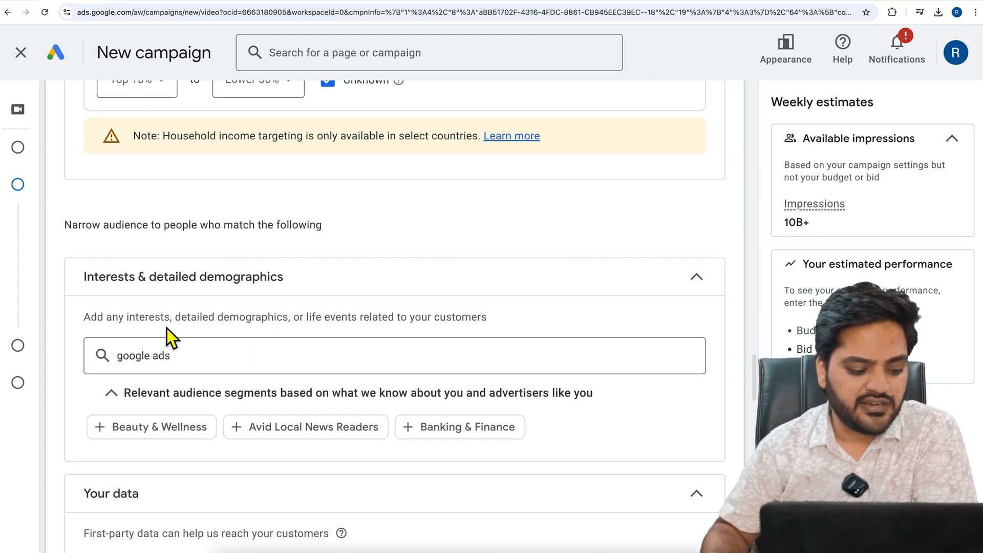
{"action": "scroll", "coordinate": [164, 349], "scroll_direction": "down", "scroll_amount": 2}
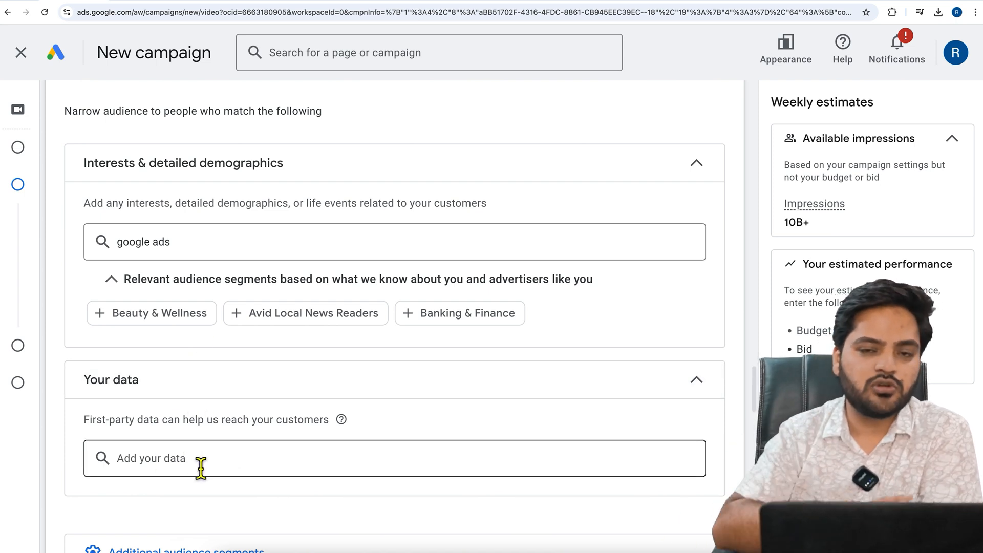
{"action": "scroll", "coordinate": [201, 468], "scroll_direction": "down", "scroll_amount": 1}
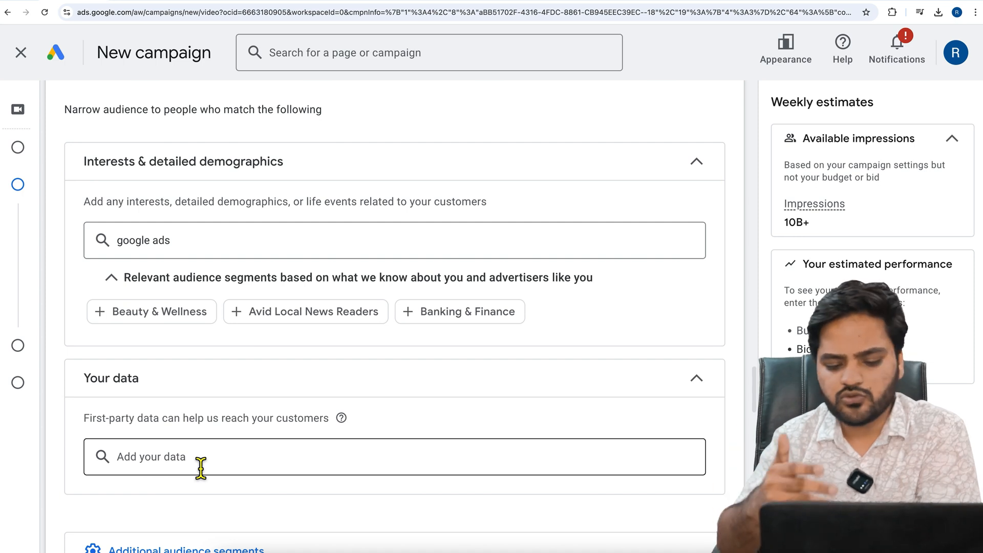
{"action": "scroll", "coordinate": [199, 465], "scroll_direction": "down", "scroll_amount": 2}
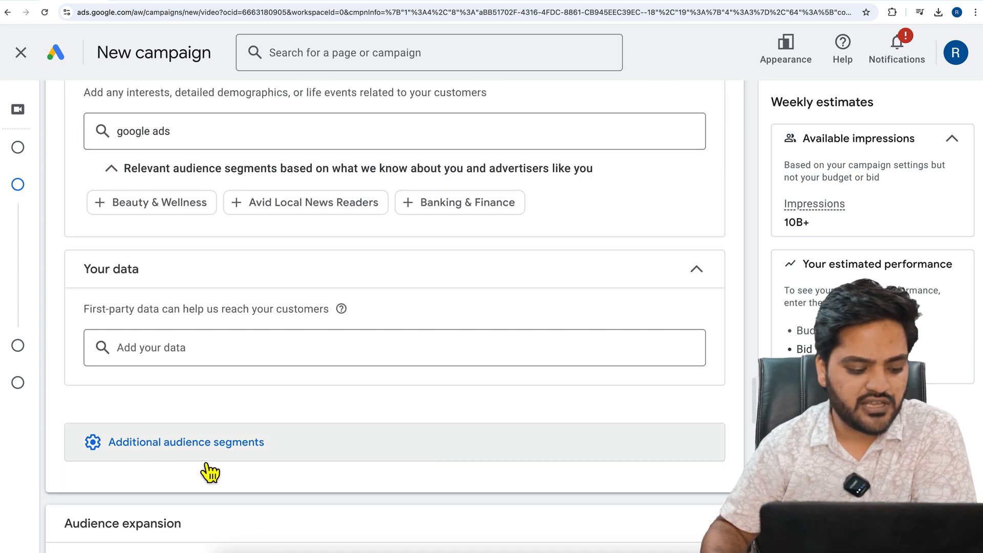
{"action": "left_click", "coordinate": [170, 450]}
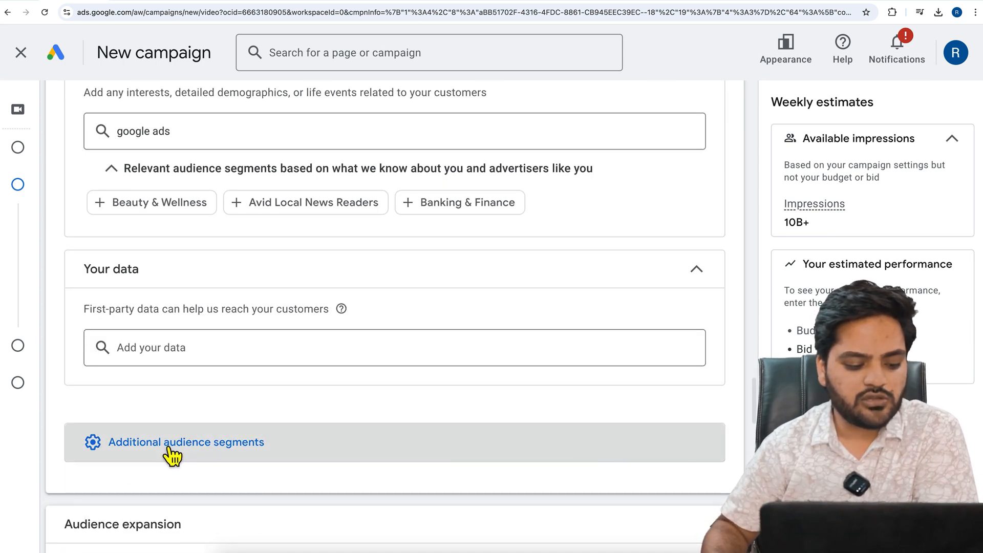
{"action": "scroll", "coordinate": [270, 433], "scroll_direction": "down", "scroll_amount": 2}
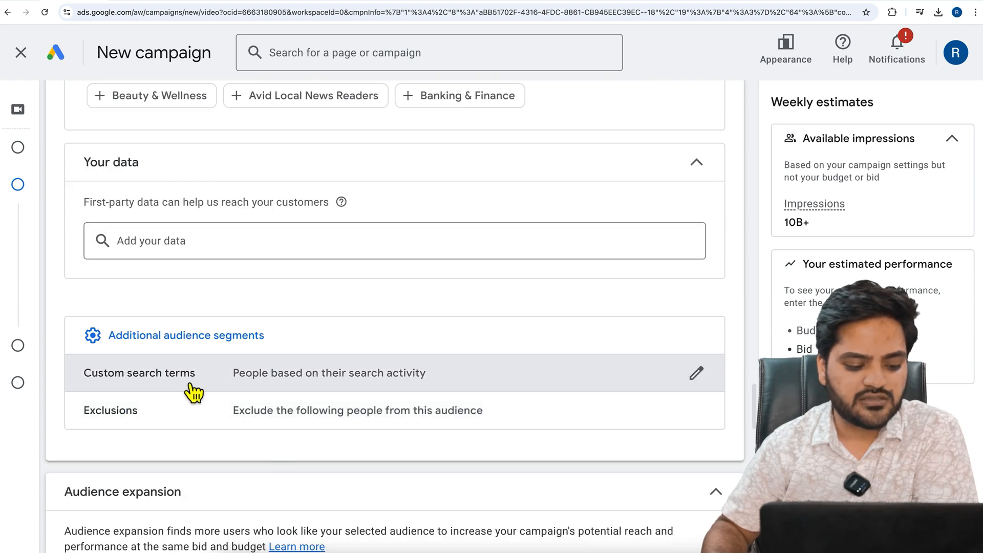
{"action": "left_click", "coordinate": [225, 388]}
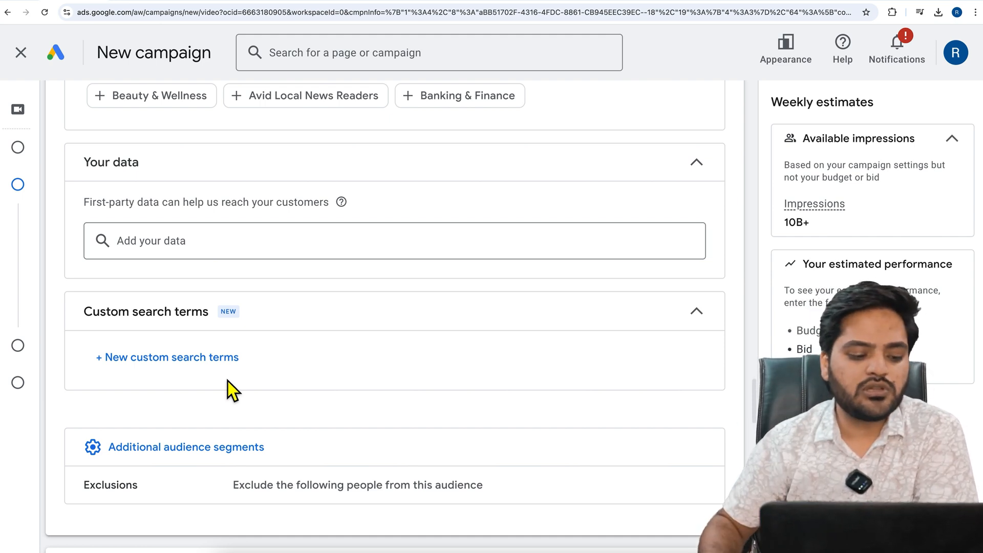
{"action": "left_click", "coordinate": [187, 359]}
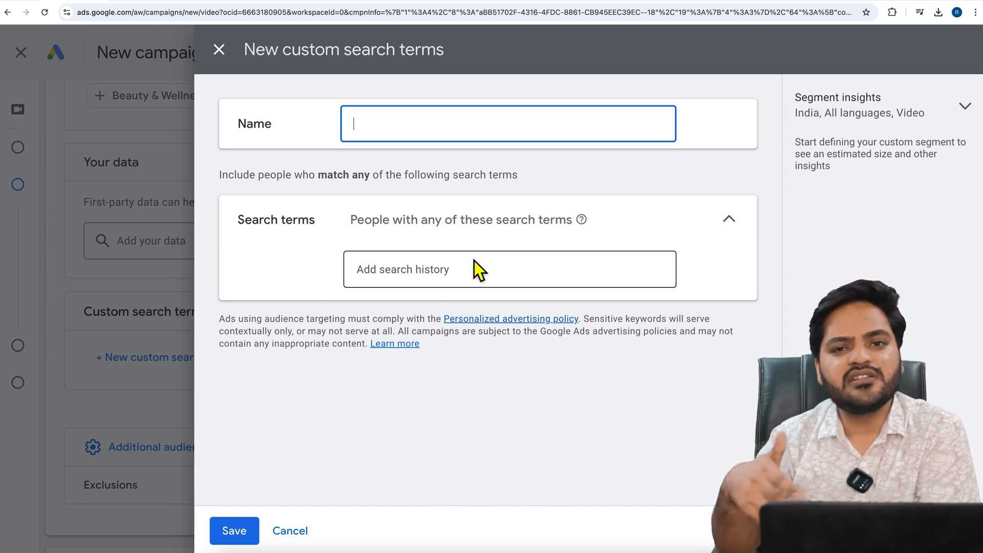
{"action": "left_click", "coordinate": [231, 63]}
Add the Exclusions section to the audience, view its remarketing list option and collapse it
{"action": "scroll", "coordinate": [236, 363], "scroll_direction": "down", "scroll_amount": 2}
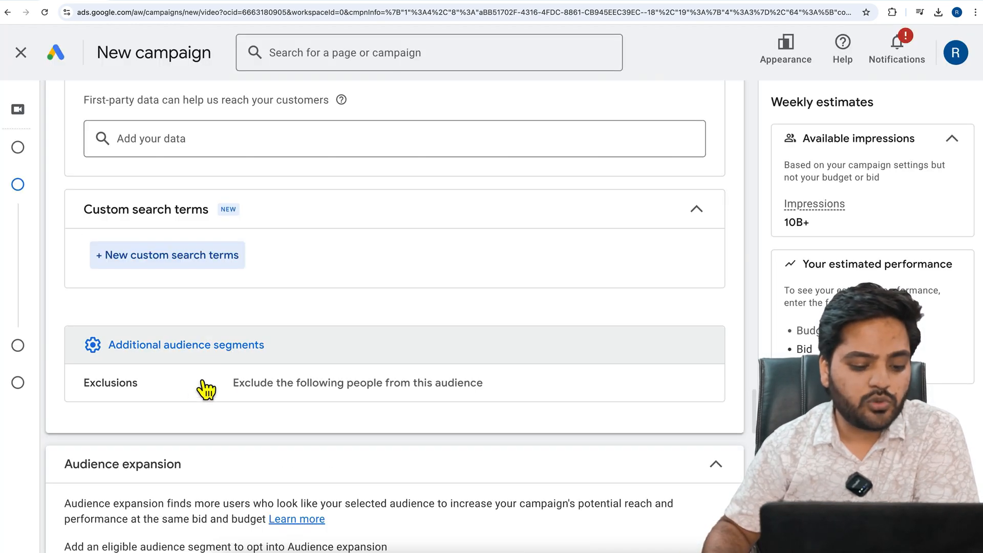
{"action": "left_click", "coordinate": [214, 391]}
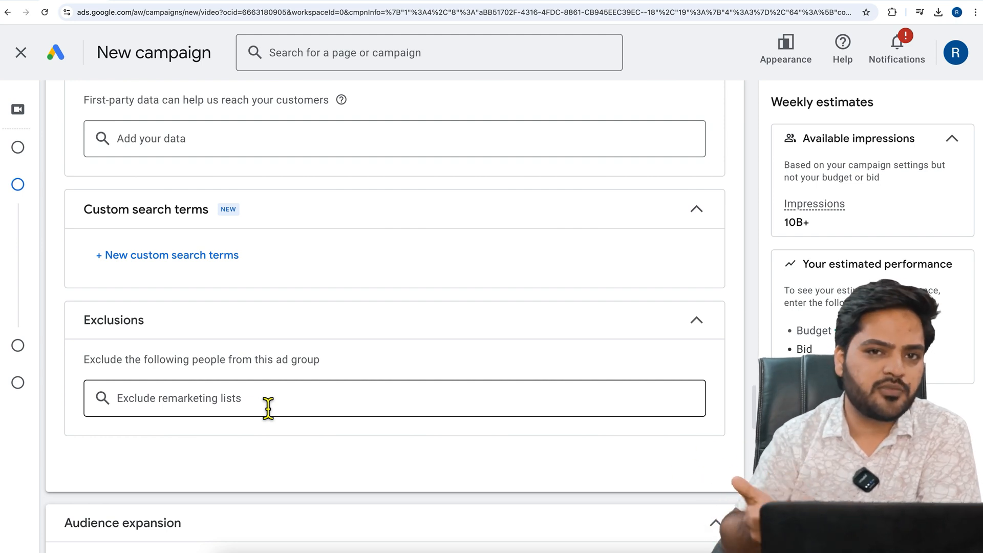
{"action": "left_click", "coordinate": [284, 334]}
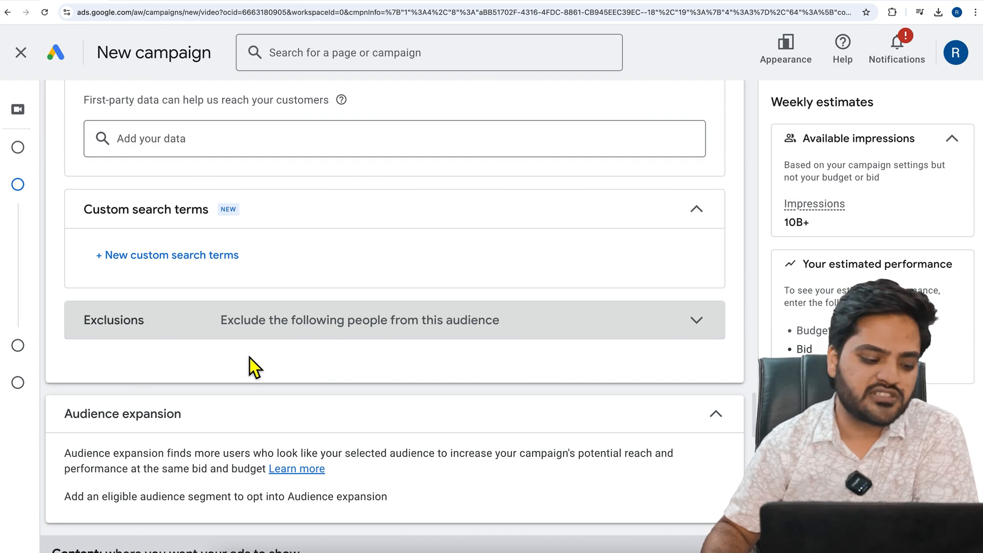
Read the Audience expansion description and its requirement for opting in
{"action": "scroll", "coordinate": [250, 358], "scroll_direction": "down", "scroll_amount": 4}
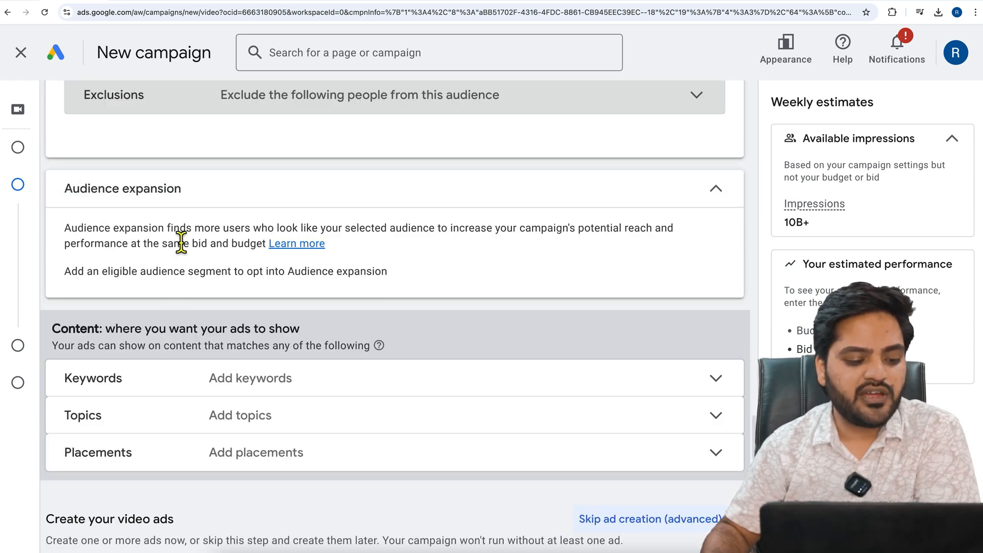
{"action": "left_click", "coordinate": [207, 237]}
{"action": "left_click_drag", "start_coordinate": [208, 237], "coordinate": [690, 237]}
{"action": "left_click_drag", "start_coordinate": [96, 245], "coordinate": [251, 247]}
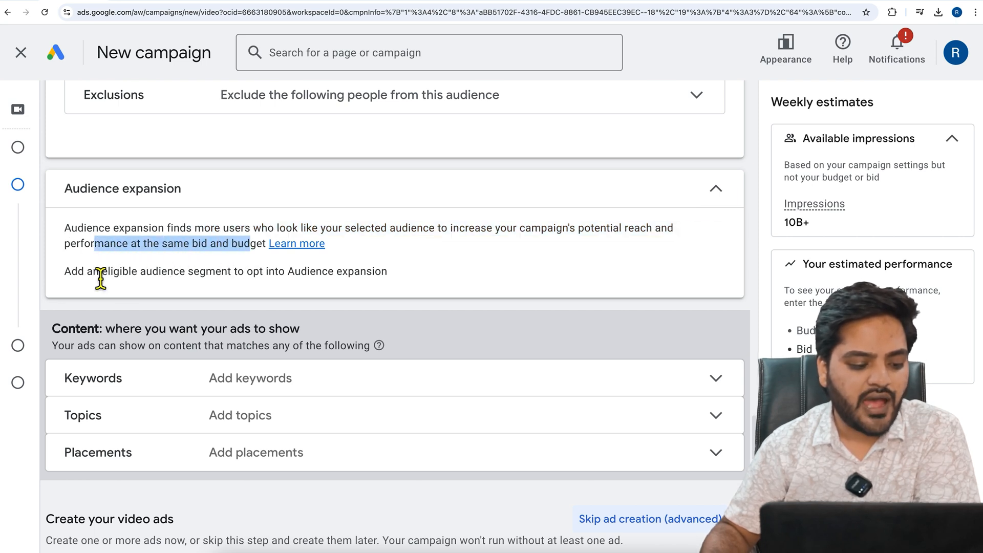
{"action": "left_click_drag", "start_coordinate": [216, 272], "coordinate": [375, 281]}
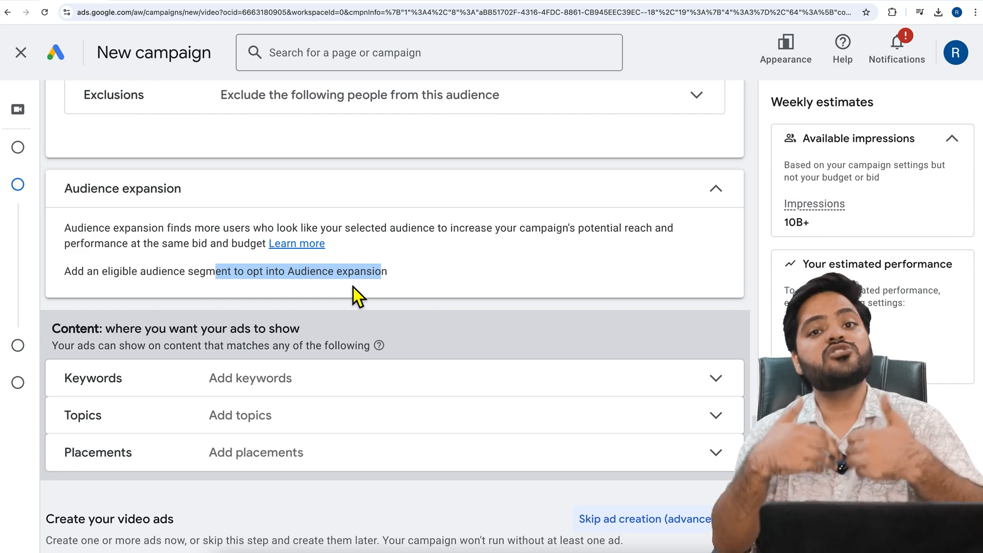
Examine the Placements targeting options for the ad group's content and collapse the section
{"action": "scroll", "coordinate": [338, 307], "scroll_direction": "down", "scroll_amount": 2}
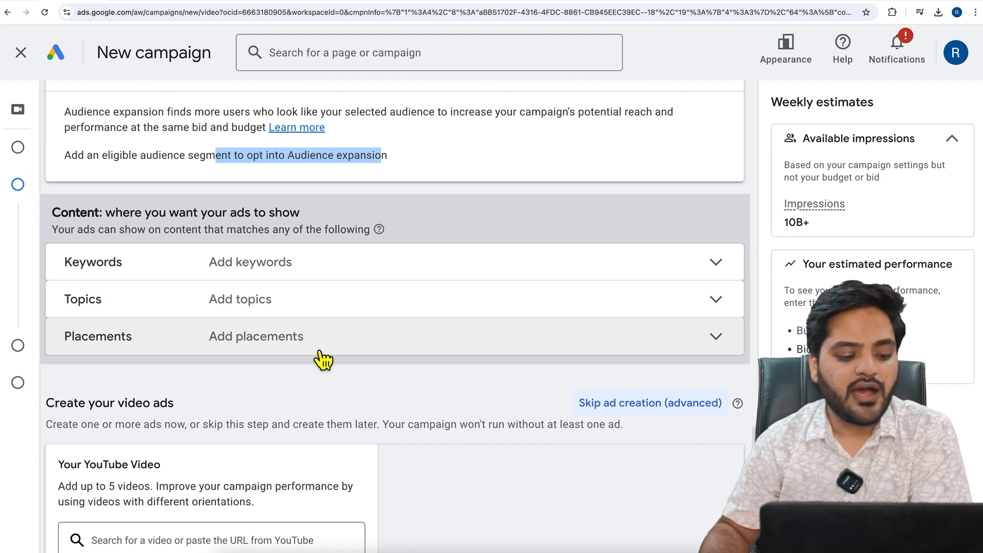
{"action": "left_click", "coordinate": [350, 342]}
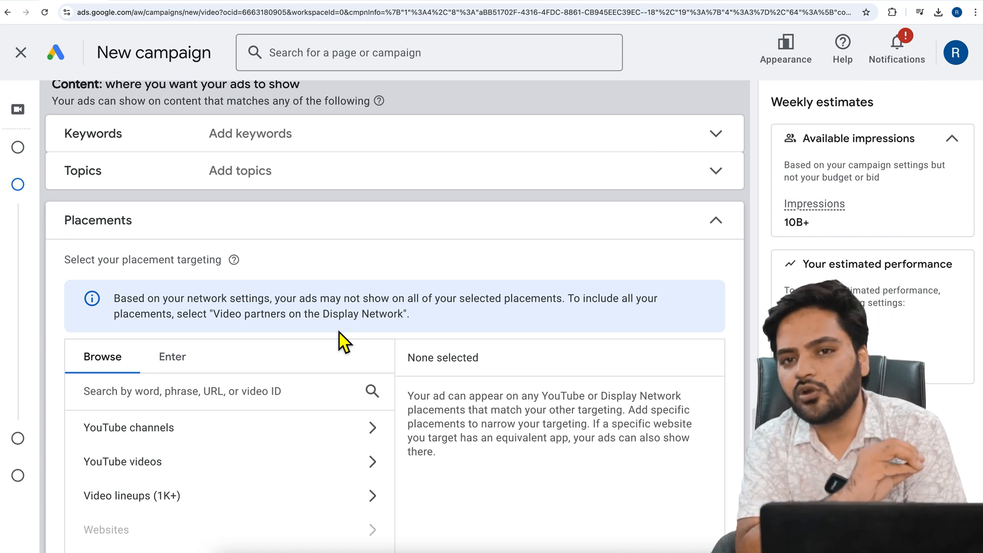
{"action": "scroll", "coordinate": [268, 404], "scroll_direction": "down", "scroll_amount": 2}
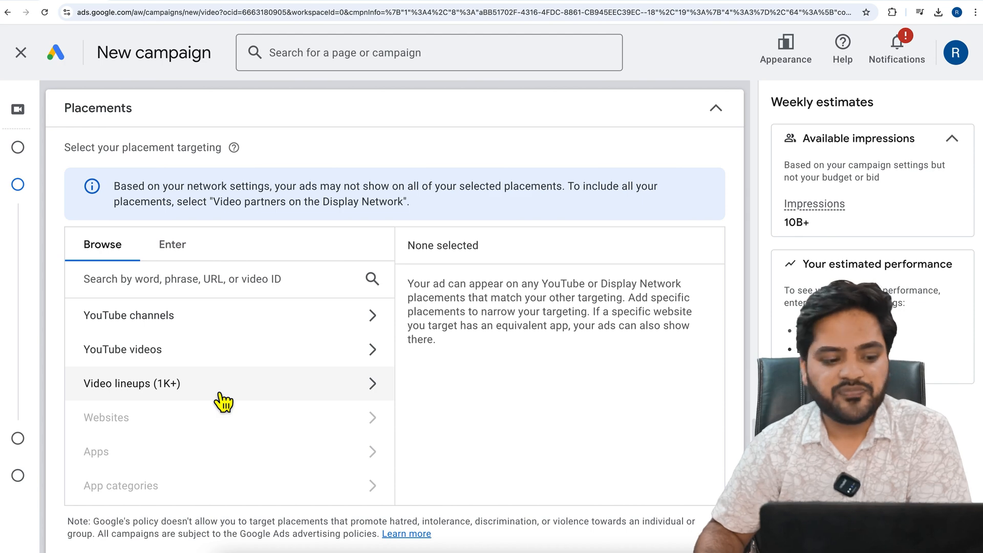
{"action": "scroll", "coordinate": [220, 394], "scroll_direction": "up", "scroll_amount": 1}
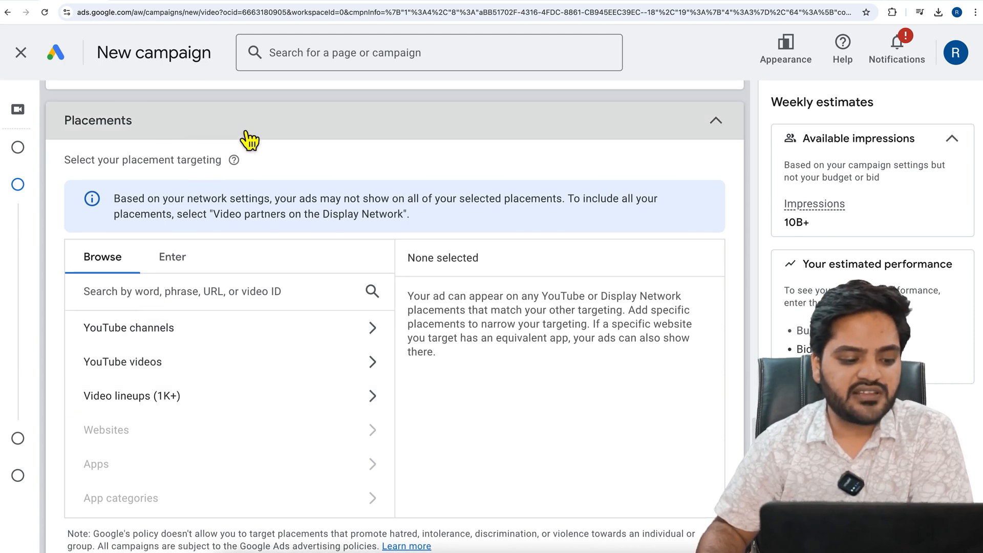
{"action": "left_click", "coordinate": [248, 134]}
{"action": "scroll", "coordinate": [202, 218], "scroll_direction": "up", "scroll_amount": 2}
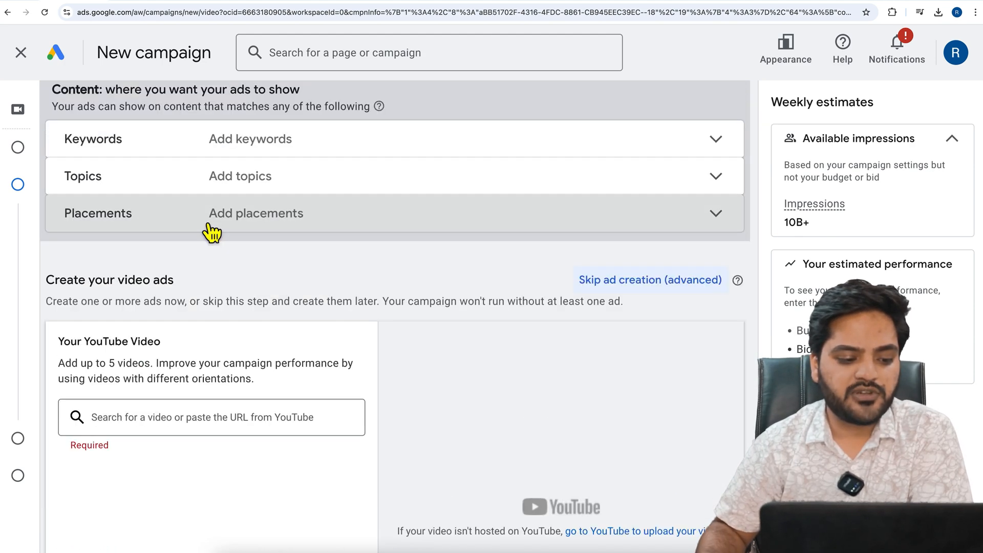
Search the content targeting topics for "google ads"
{"action": "left_click", "coordinate": [194, 191]}
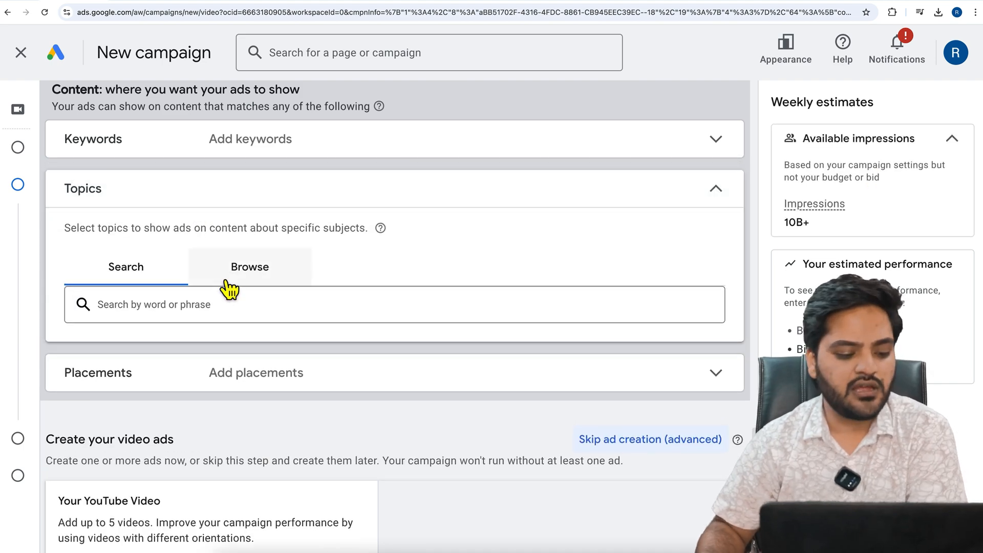
{"action": "left_click", "coordinate": [221, 304]}
{"action": "type", "text": "googl"}
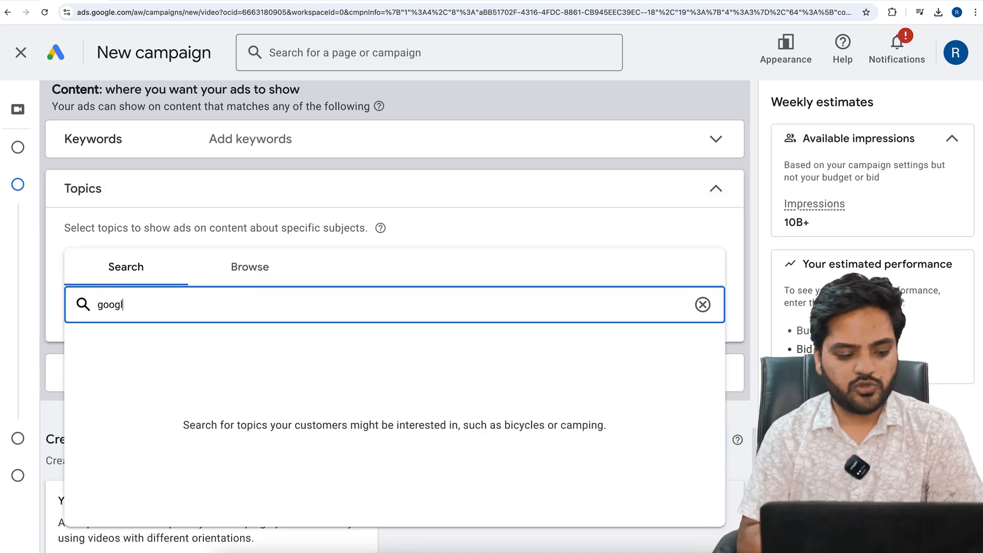
{"action": "type", "text": "e ads"}
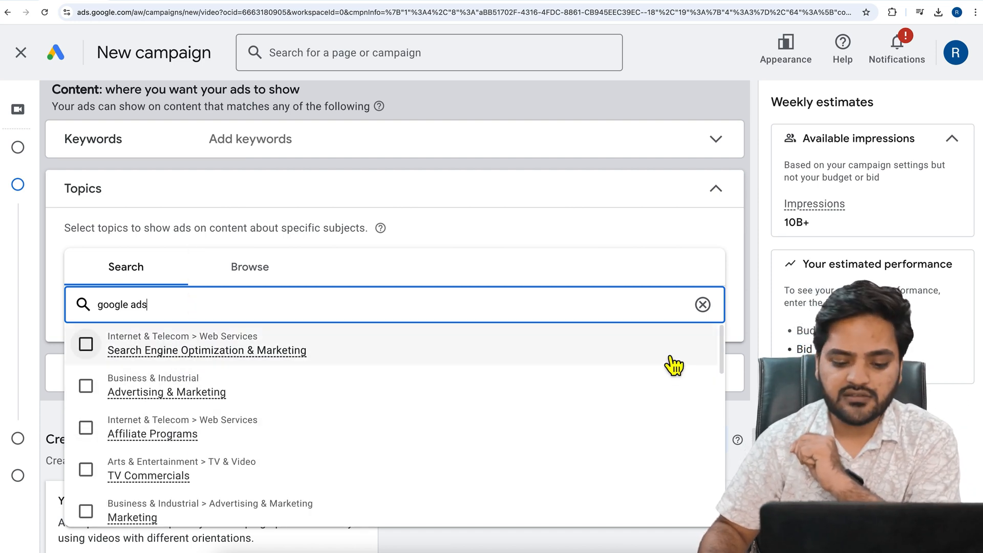
Clear the topic search, view the Keywords targeting options, and collapse the content targeting sections
{"action": "left_click", "coordinate": [703, 304]}
{"action": "left_click", "coordinate": [193, 153]}
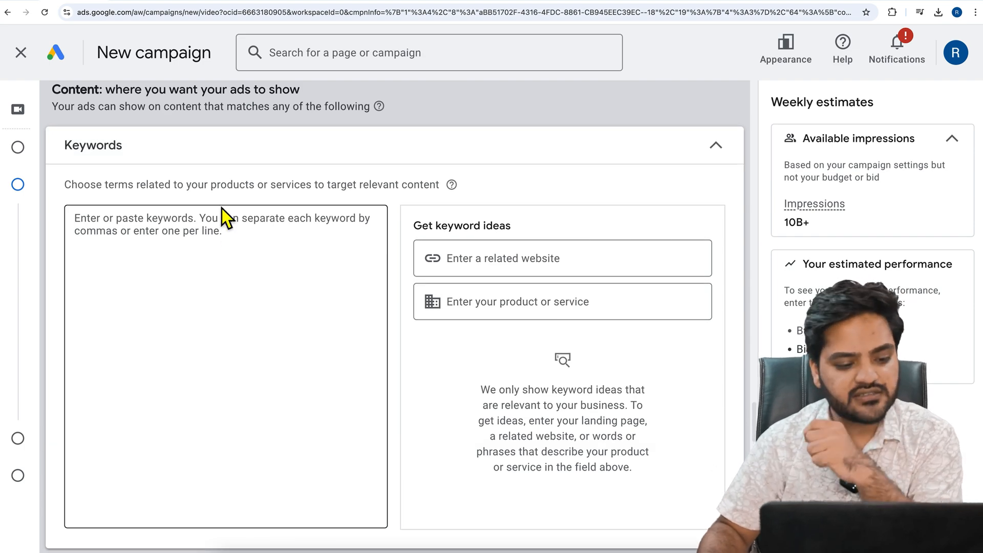
{"action": "left_click", "coordinate": [220, 164]}
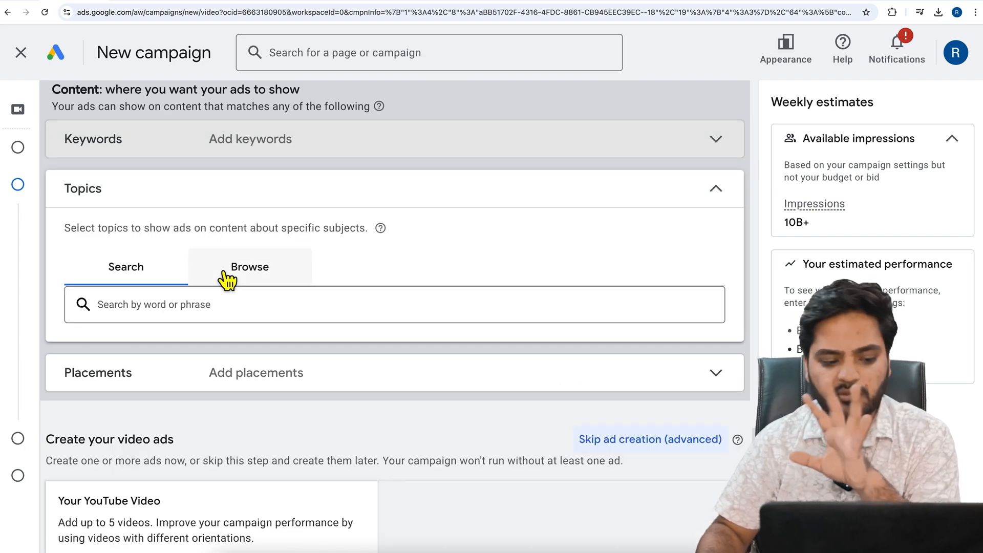
{"action": "left_click", "coordinate": [212, 197]}
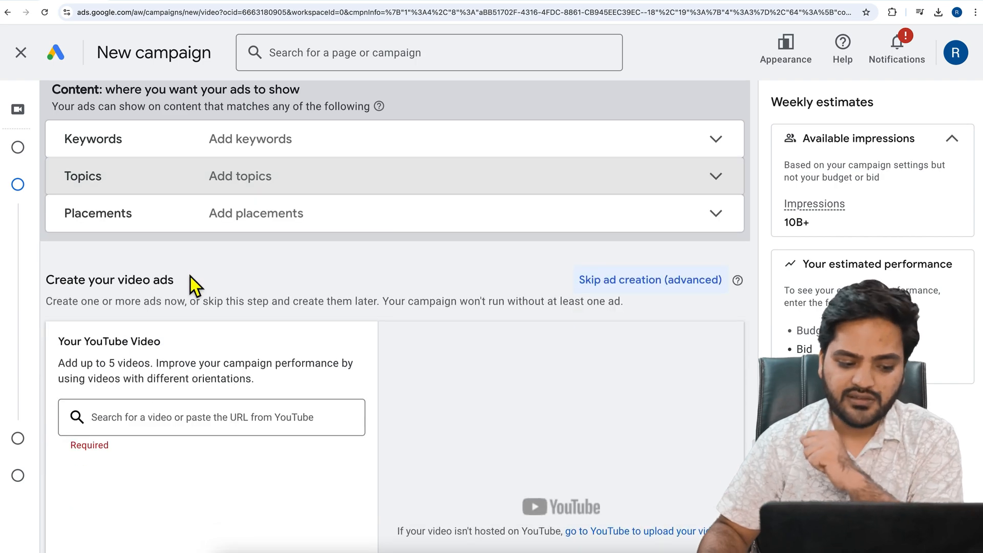
Add the YouTube video on how to share Google Ads account access to the ad by its copied URL
{"action": "scroll", "coordinate": [191, 279], "scroll_direction": "down", "scroll_amount": 2}
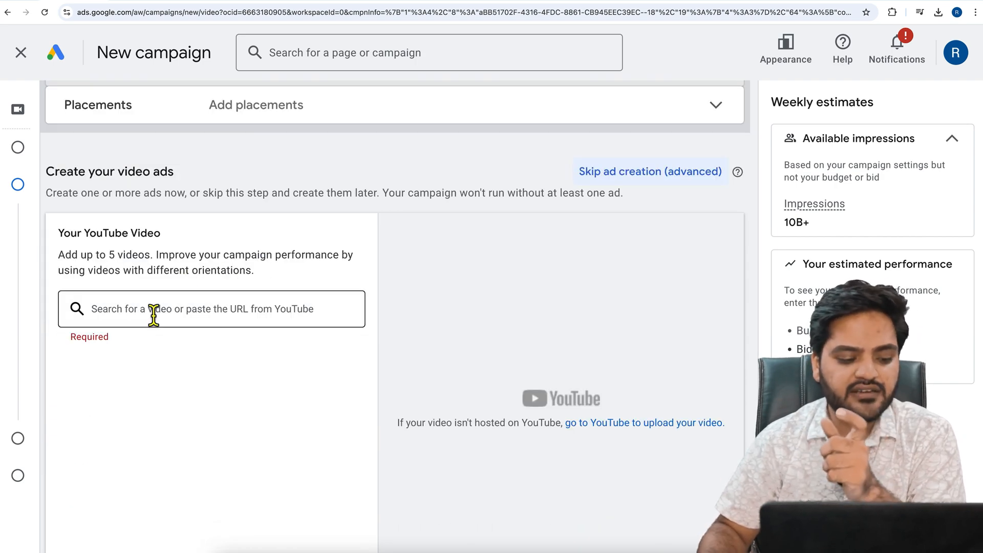
{"action": "left_click", "coordinate": [208, 320]}
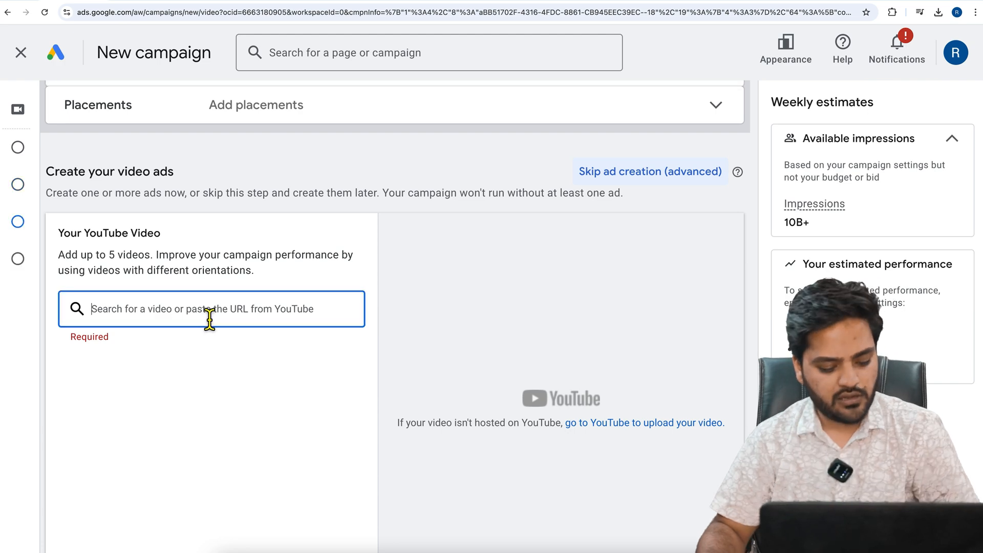
{"action": "key", "text": "ctrl+v"}
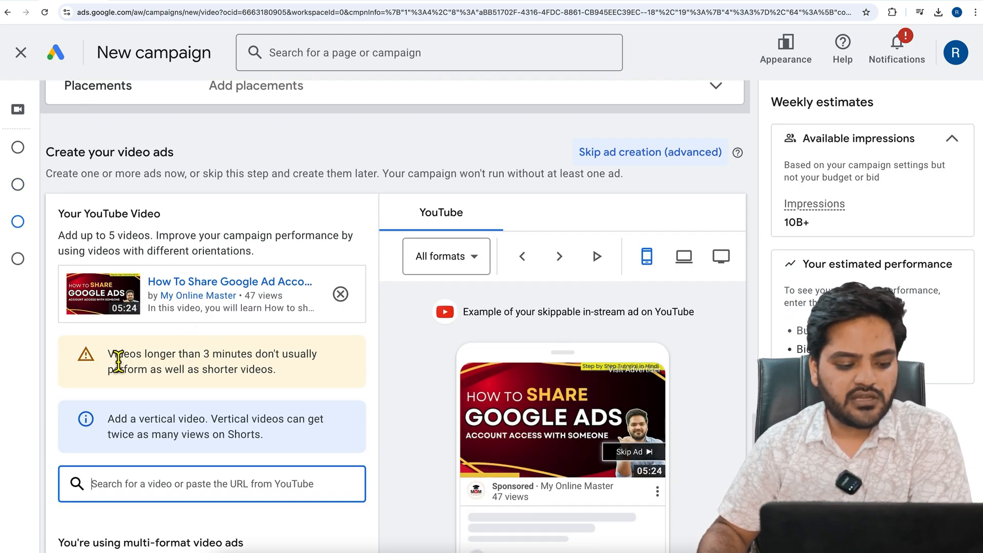
Read the notices on videos longer than 3 minutes and on adding a vertical video for Shorts
{"action": "left_click_drag", "start_coordinate": [109, 355], "coordinate": [293, 370]}
{"action": "left_click", "coordinate": [292, 370]}
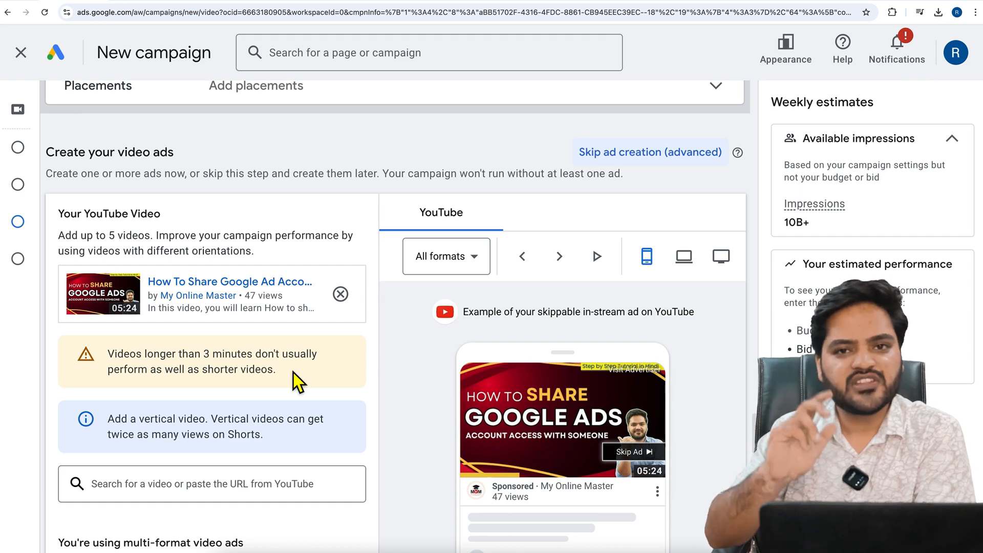
{"action": "scroll", "coordinate": [293, 373], "scroll_direction": "down", "scroll_amount": 1}
{"action": "left_click", "coordinate": [211, 368]}
{"action": "left_click_drag", "start_coordinate": [211, 369], "coordinate": [270, 378]}
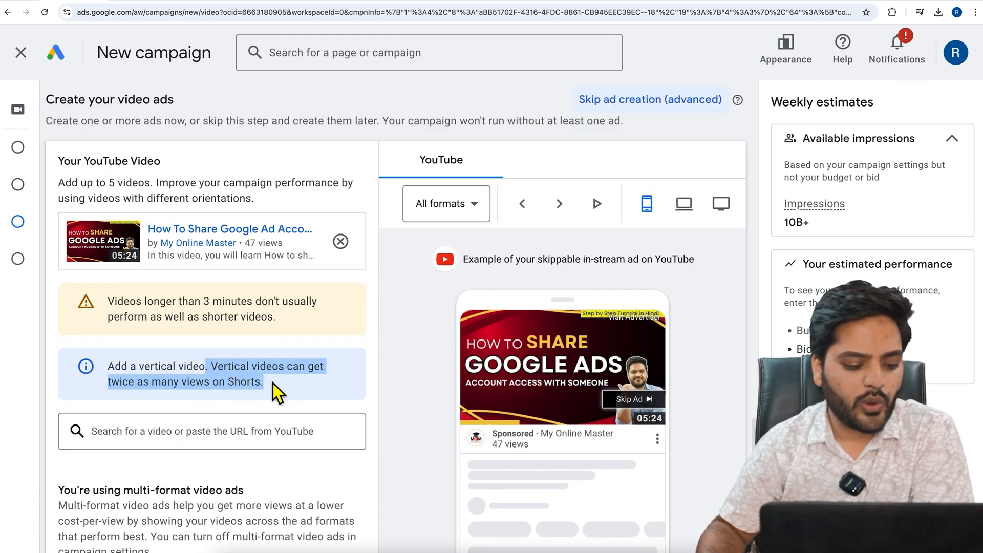
{"action": "left_click", "coordinate": [274, 384]}
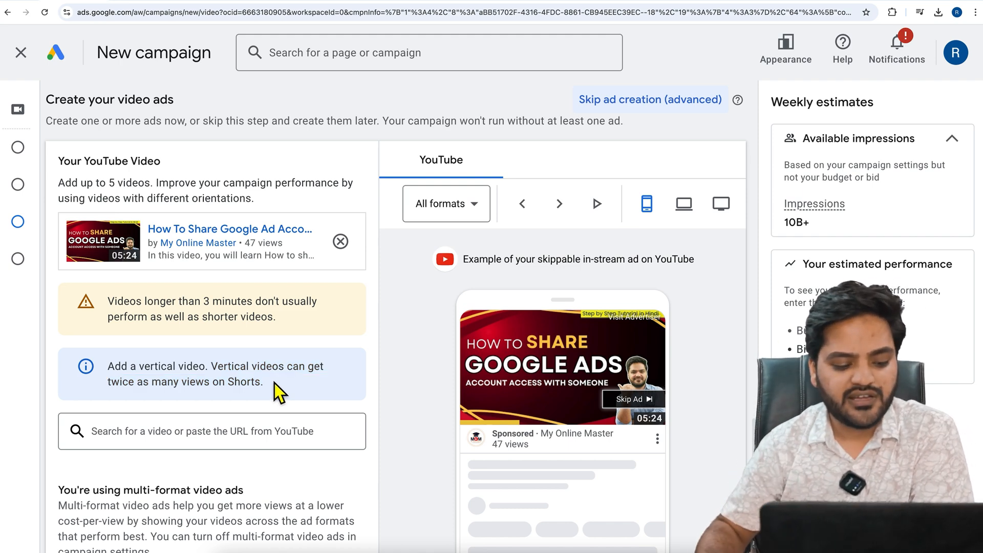
Preview the skippable in-stream ad in its desktop and TV versions
{"action": "scroll", "coordinate": [664, 366], "scroll_direction": "down", "scroll_amount": 2}
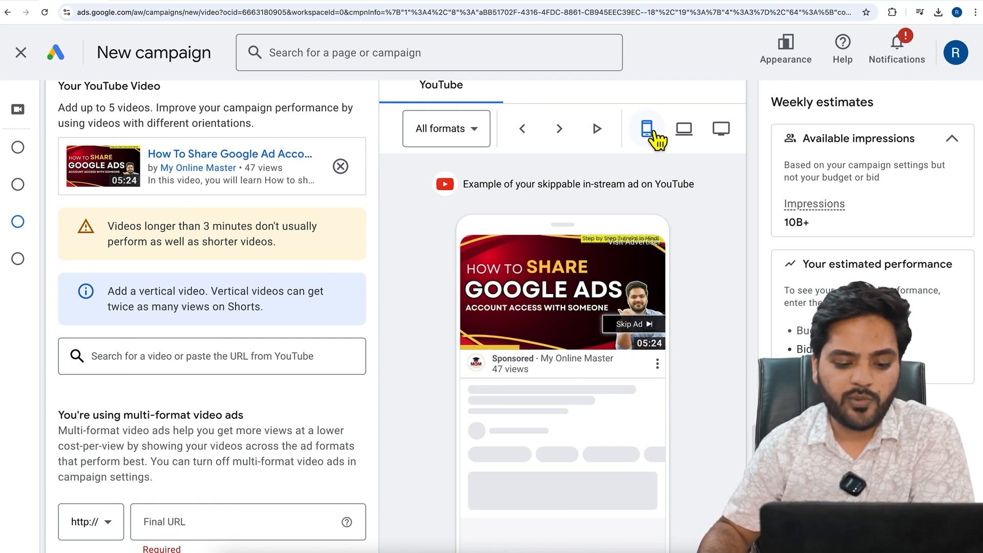
{"action": "left_click", "coordinate": [684, 129]}
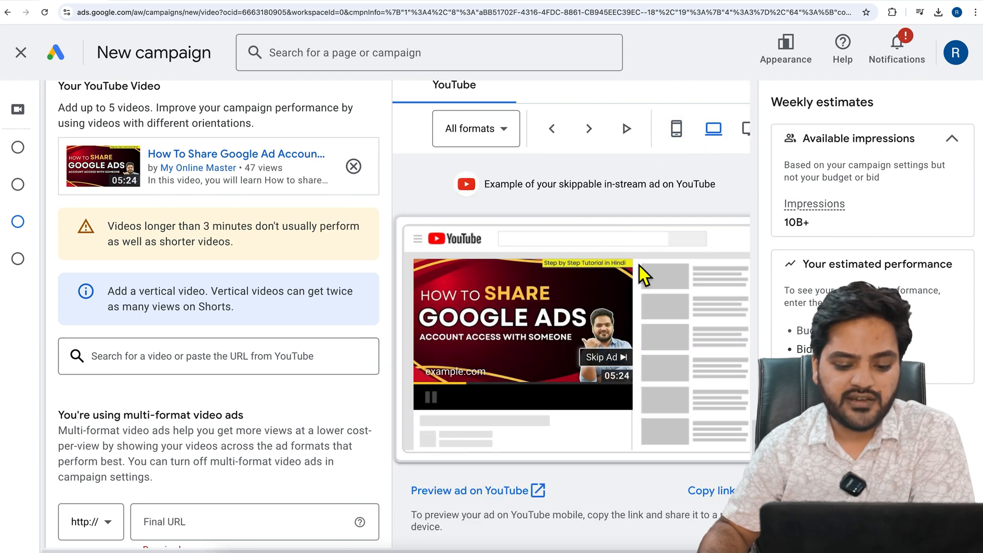
{"action": "left_click", "coordinate": [752, 131]}
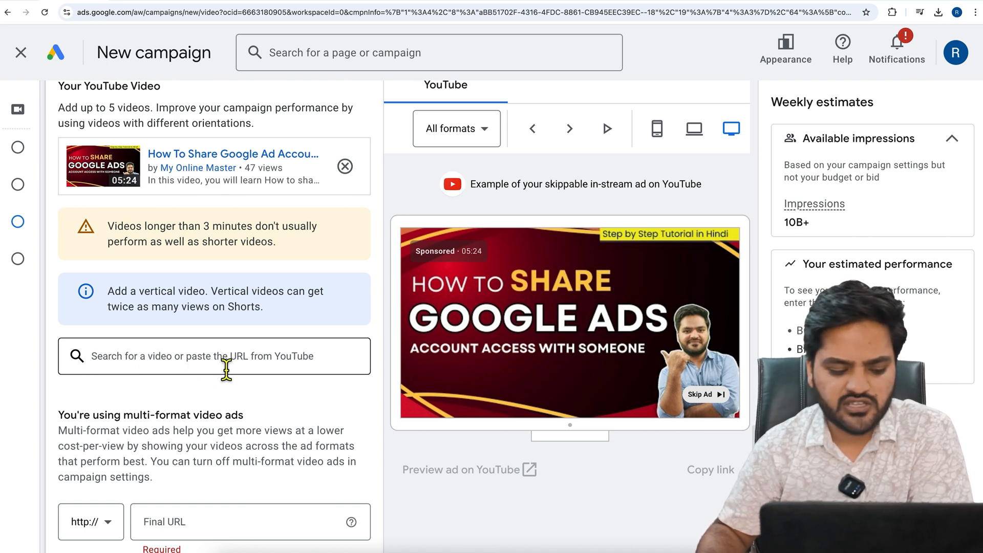
Read the multi-format video ads heading and set the ad's final URL to wpexpert.in
{"action": "scroll", "coordinate": [225, 369], "scroll_direction": "down", "scroll_amount": 4}
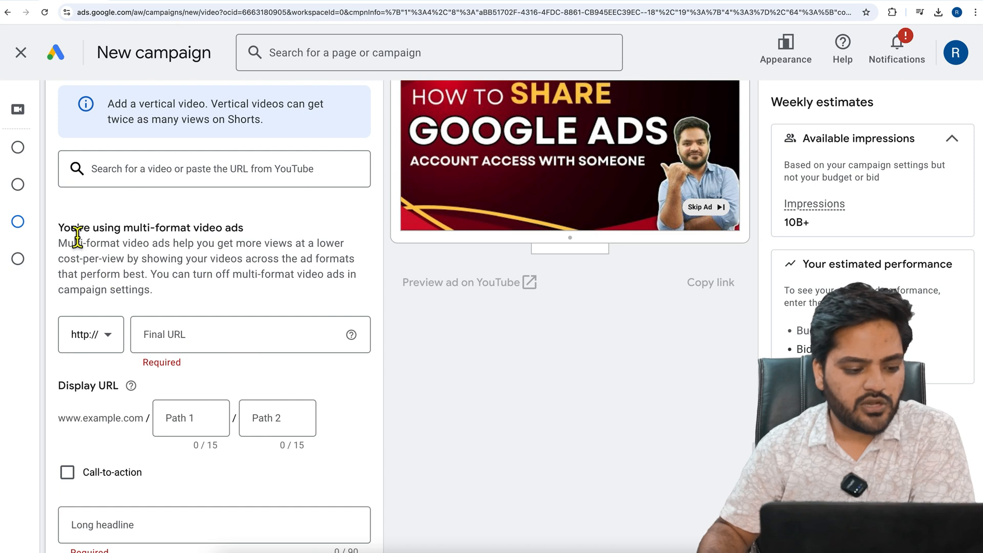
{"action": "left_click_drag", "start_coordinate": [70, 228], "coordinate": [225, 228]}
{"action": "left_click", "coordinate": [226, 229]}
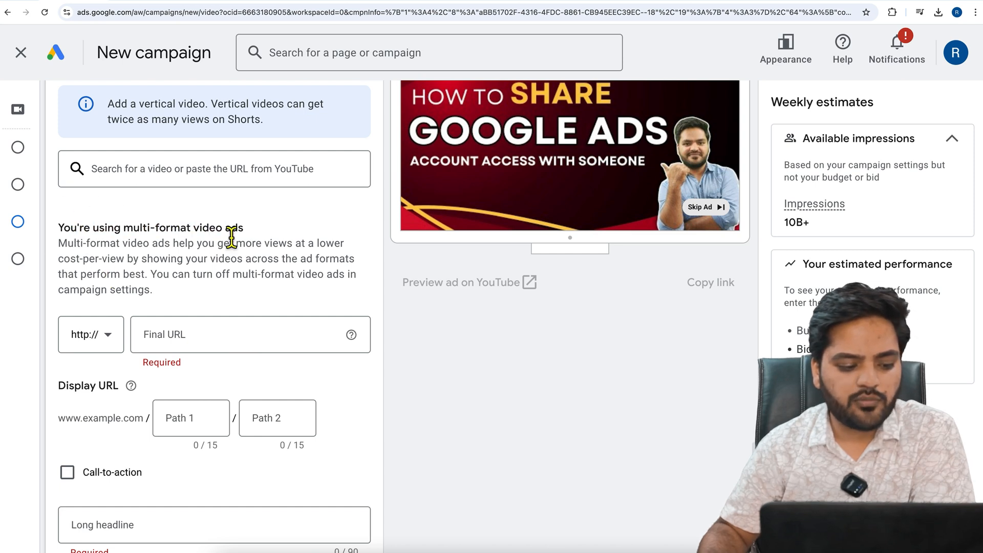
{"action": "left_click", "coordinate": [234, 346]}
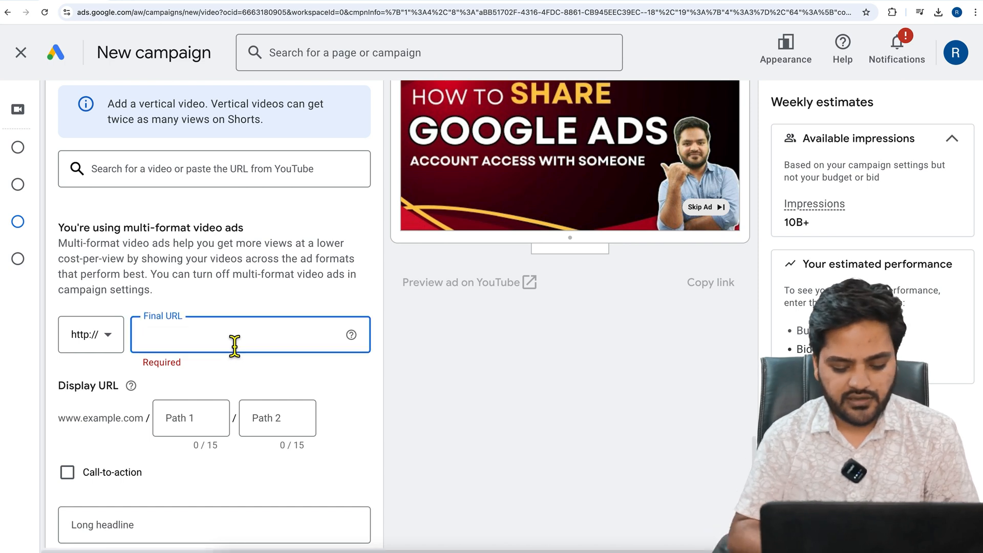
{"action": "type", "text": "wpexpert."}
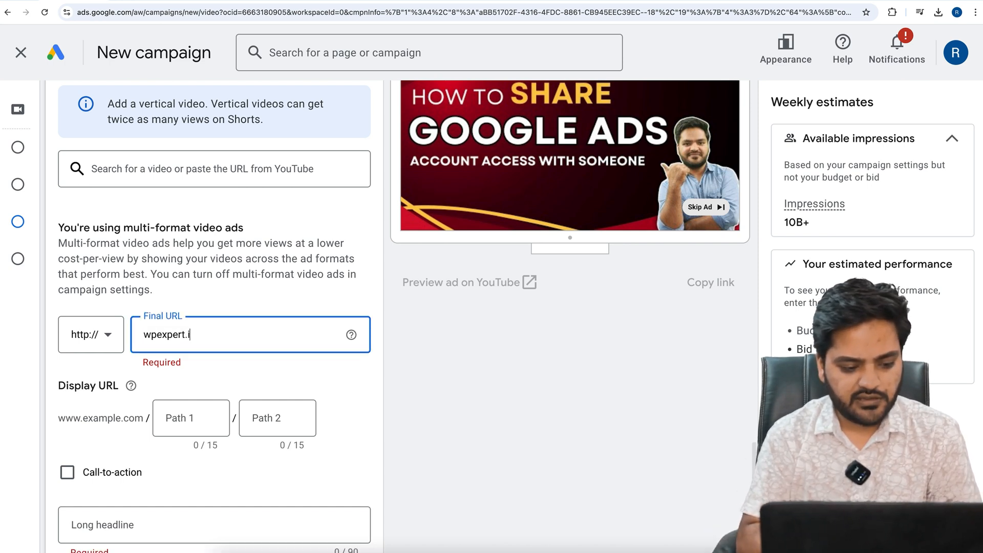
{"action": "type", "text": "in"}
Set the display URL paths to "google-ads" and "course-free"
{"action": "left_click", "coordinate": [197, 423]}
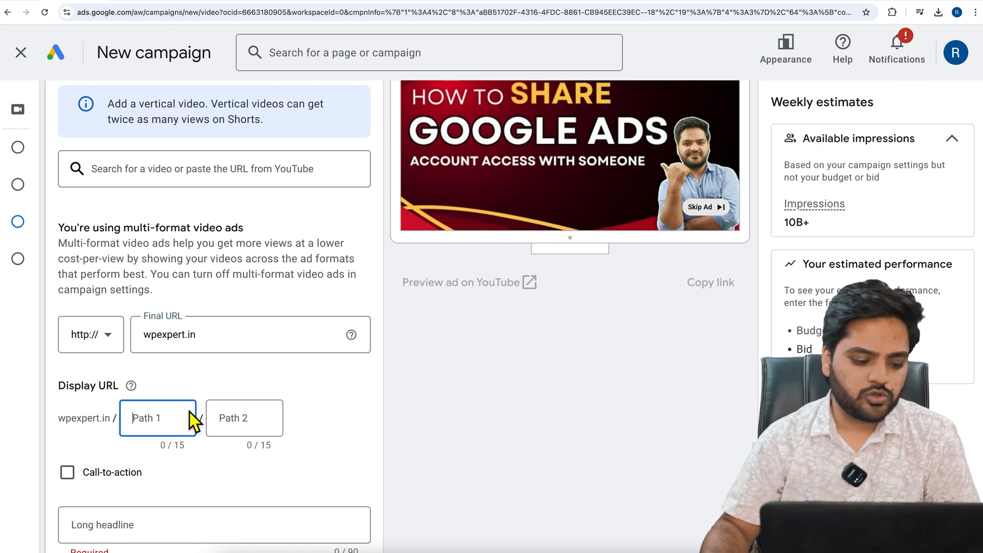
{"action": "type", "text": "go"}
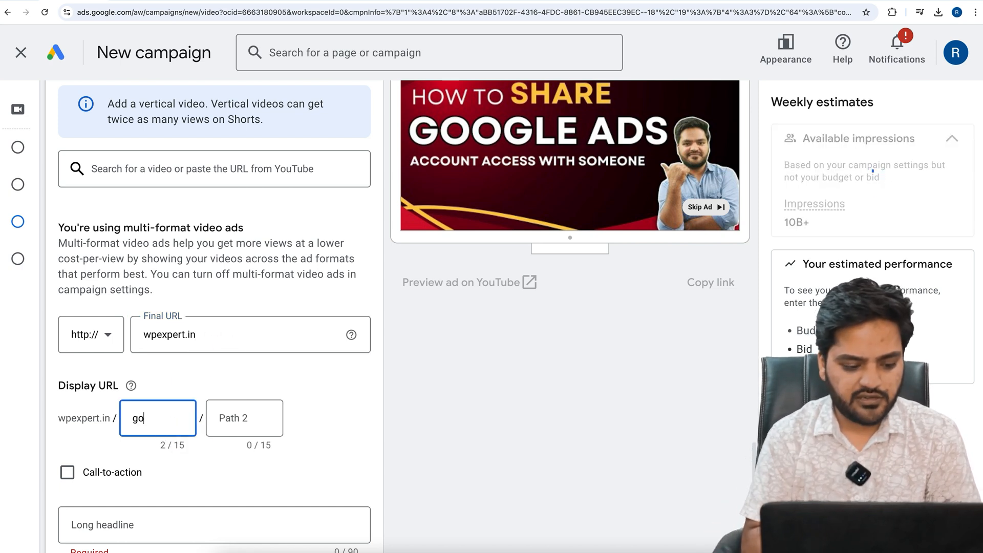
{"action": "type", "text": "ogle-ads"}
{"action": "key", "text": "Tab"}
{"action": "type", "text": "course-free"}
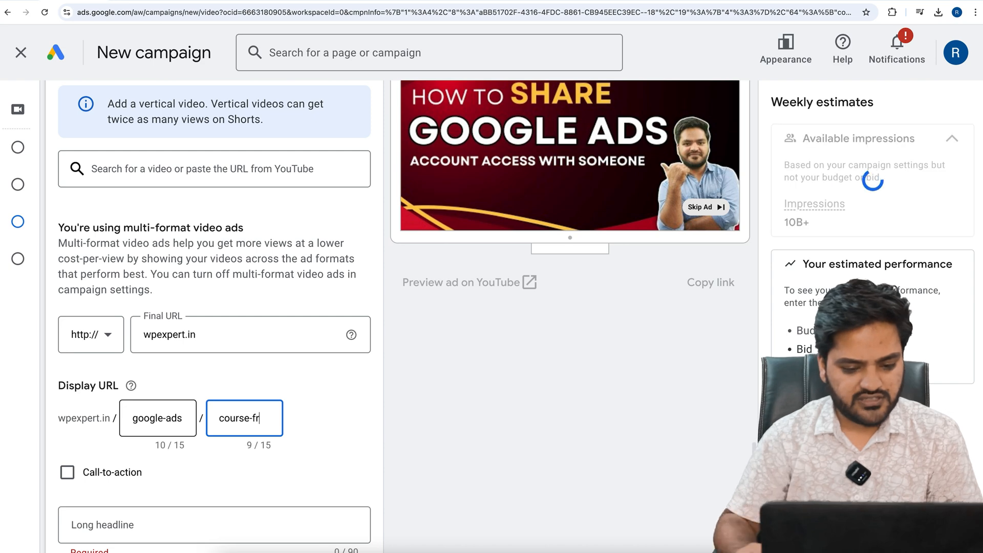
{"action": "left_click", "coordinate": [345, 395]}
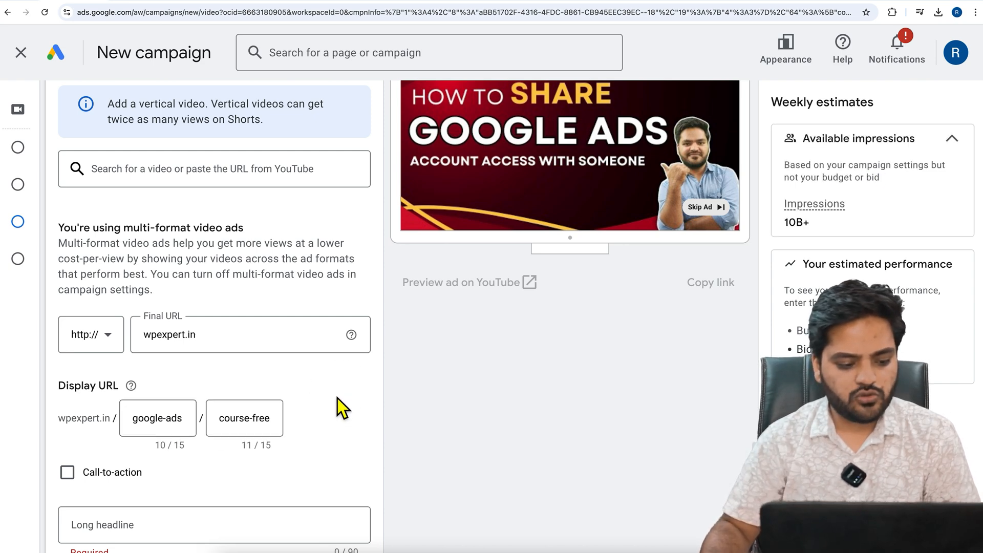
Compare the desktop and mobile ad previews to check how the display URL appears, ending on desktop
{"action": "scroll", "coordinate": [338, 398], "scroll_direction": "up", "scroll_amount": 5}
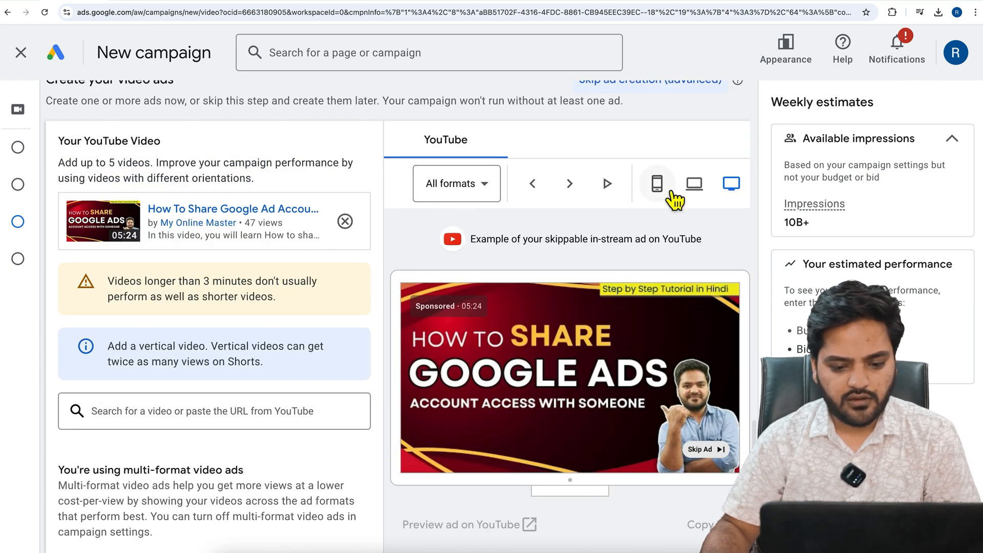
{"action": "left_click", "coordinate": [694, 184]}
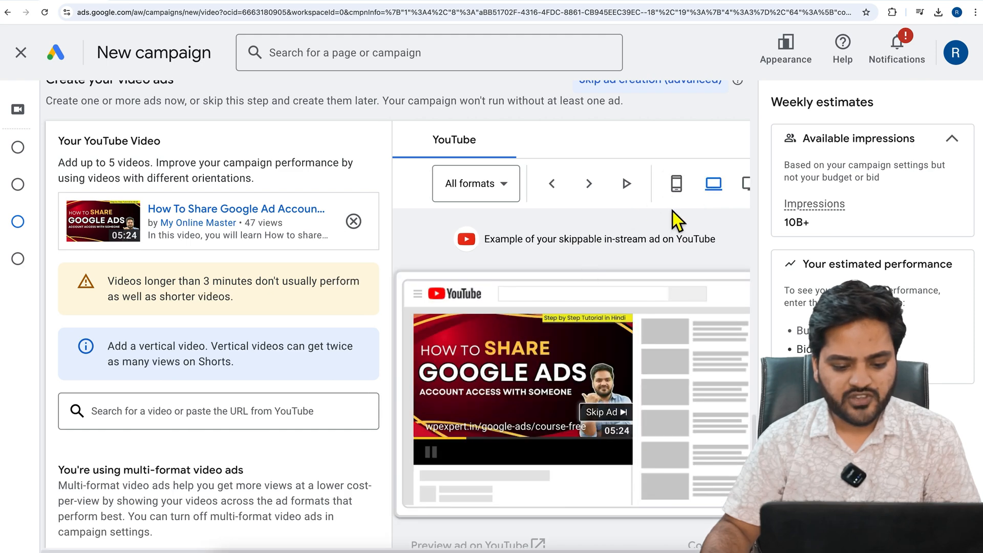
{"action": "scroll", "coordinate": [668, 223], "scroll_direction": "down", "scroll_amount": 1}
{"action": "left_click", "coordinate": [676, 164]}
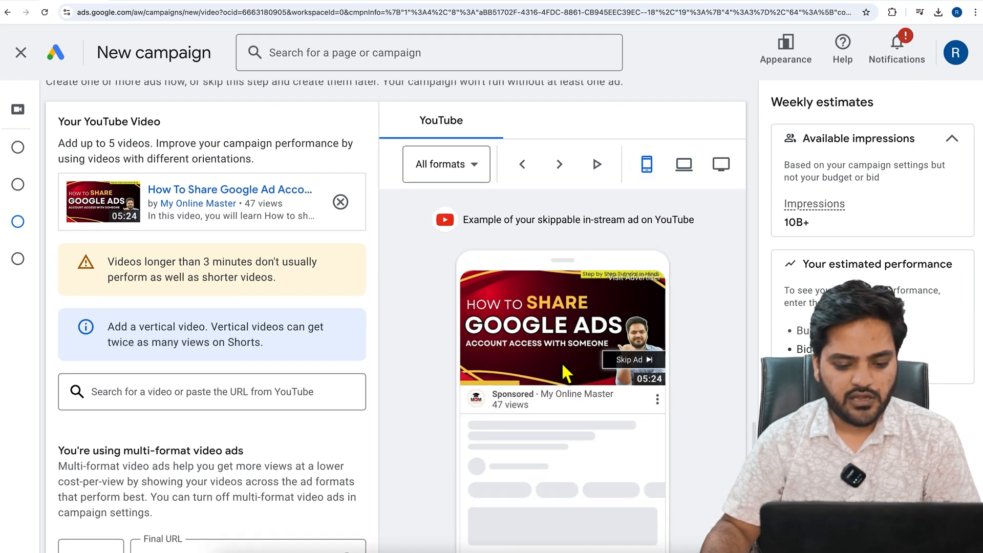
{"action": "scroll", "coordinate": [559, 365], "scroll_direction": "down", "scroll_amount": 2}
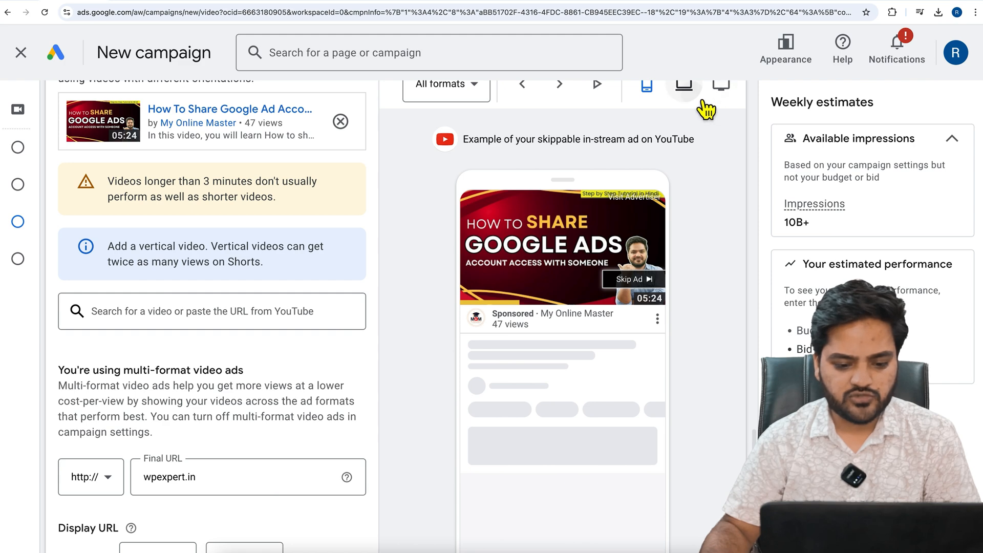
{"action": "left_click", "coordinate": [684, 87]}
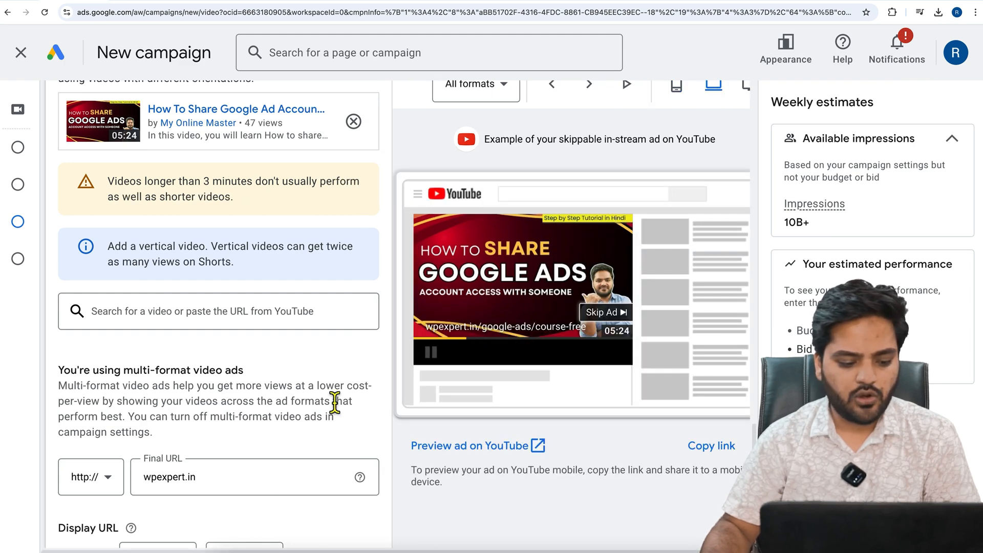
Enable the ad's call-to-action, choose "Subscribe" as its text, and check it in the preview
{"action": "scroll", "coordinate": [259, 453], "scroll_direction": "down", "scroll_amount": 3}
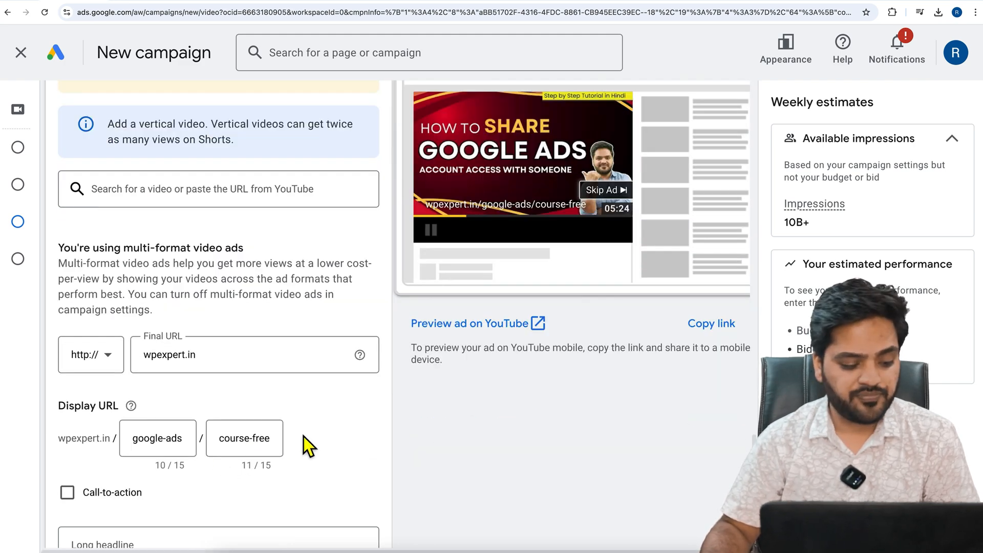
{"action": "scroll", "coordinate": [303, 436], "scroll_direction": "down", "scroll_amount": 3}
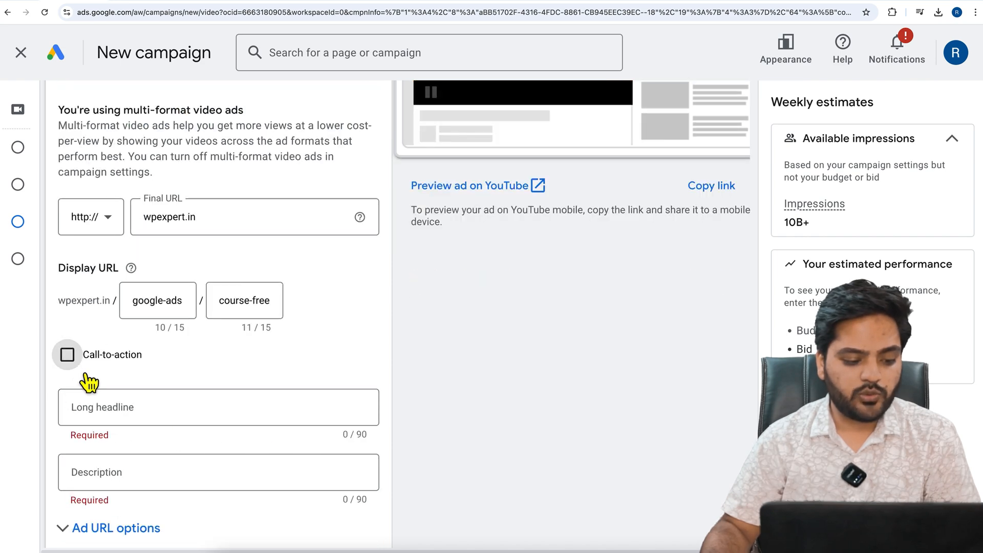
{"action": "left_click", "coordinate": [70, 359]}
{"action": "left_click", "coordinate": [170, 411]}
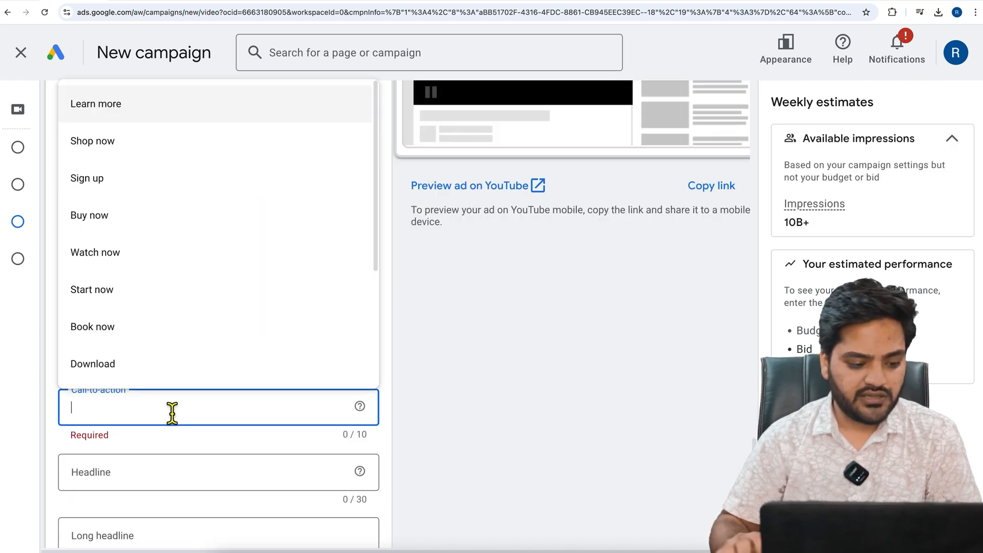
{"action": "scroll", "coordinate": [135, 355], "scroll_direction": "down", "scroll_amount": 3}
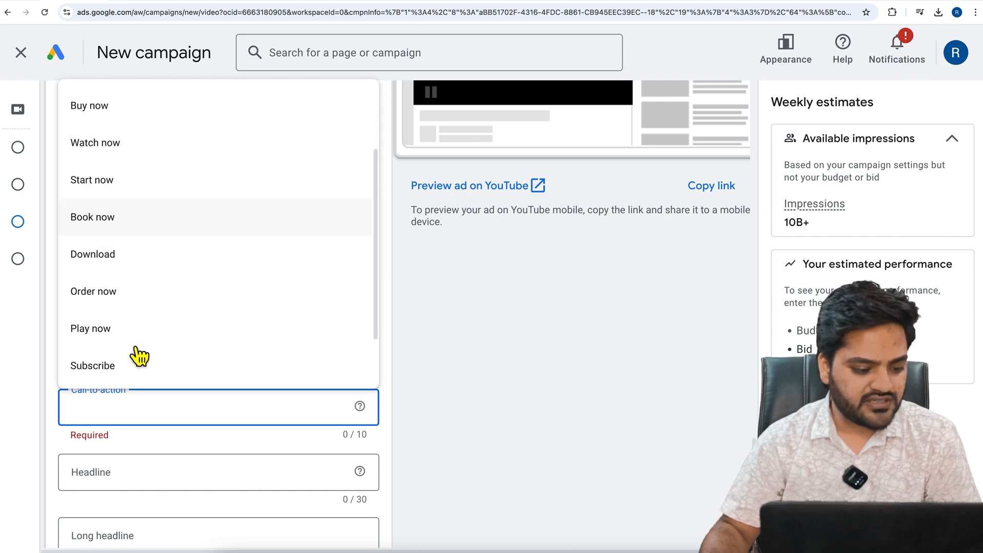
{"action": "scroll", "coordinate": [140, 344], "scroll_direction": "down", "scroll_amount": 1}
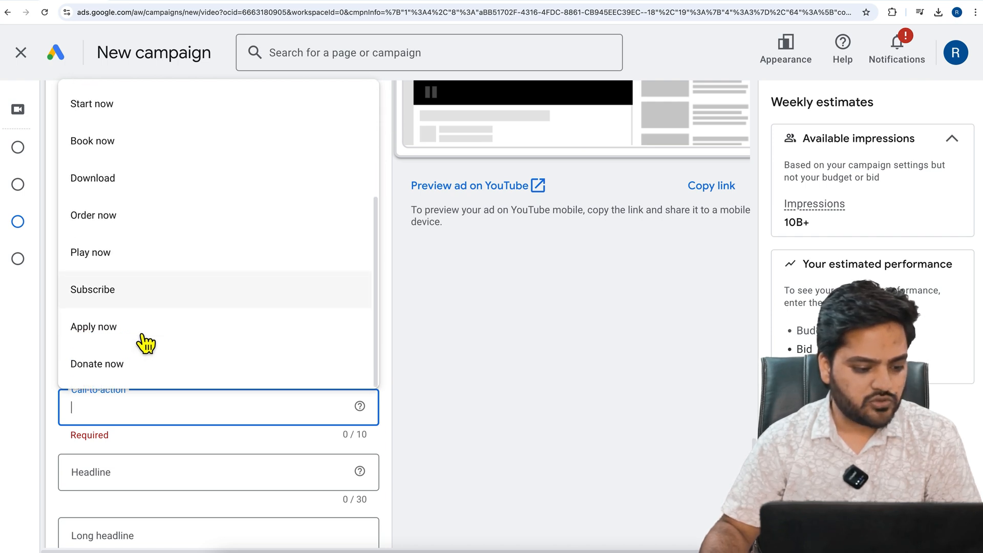
{"action": "left_click", "coordinate": [142, 299]}
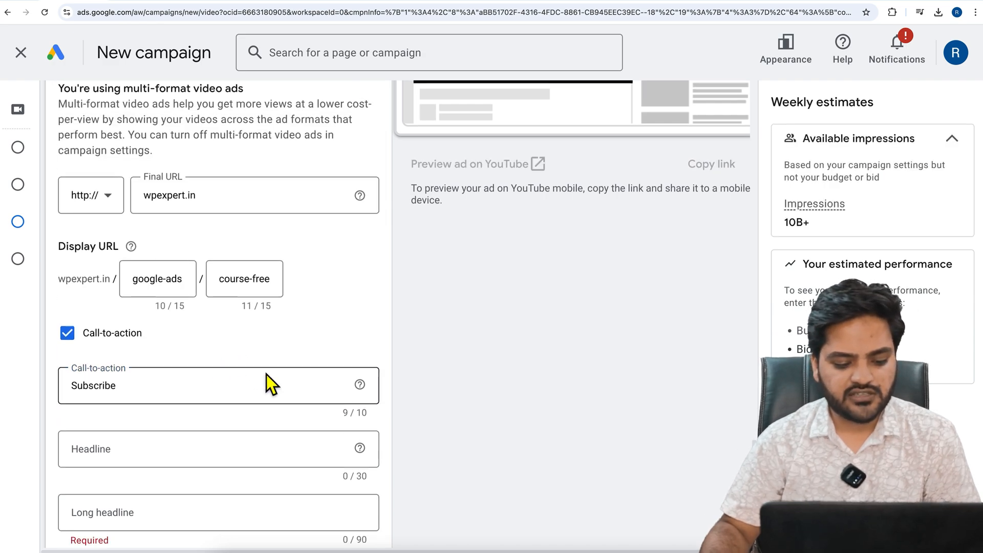
{"action": "scroll", "coordinate": [437, 256], "scroll_direction": "up", "scroll_amount": 2}
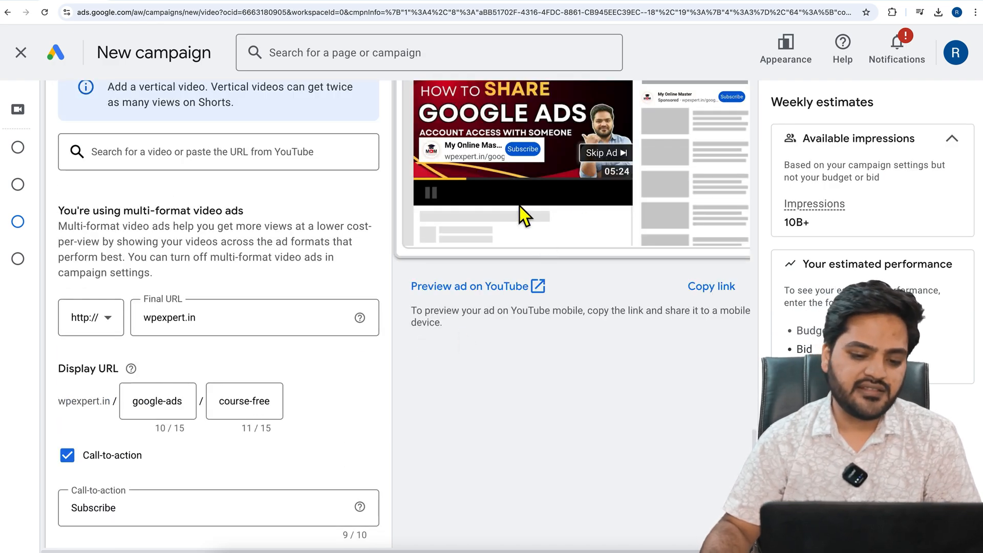
Enter "Free Google Ads Course" as the video ad's headline
{"action": "scroll", "coordinate": [336, 323], "scroll_direction": "down", "scroll_amount": 2}
{"action": "left_click", "coordinate": [157, 466]}
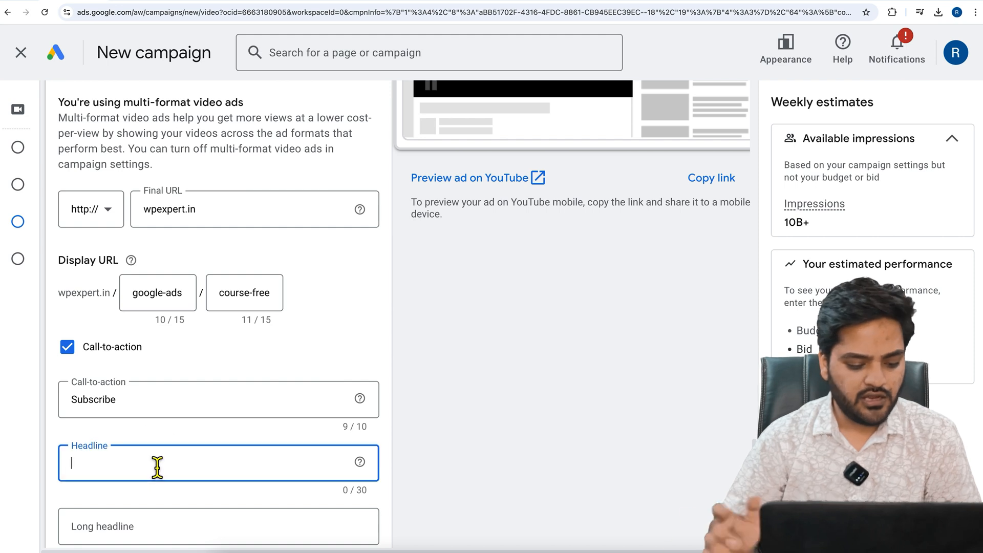
{"action": "type", "text": "Free G"}
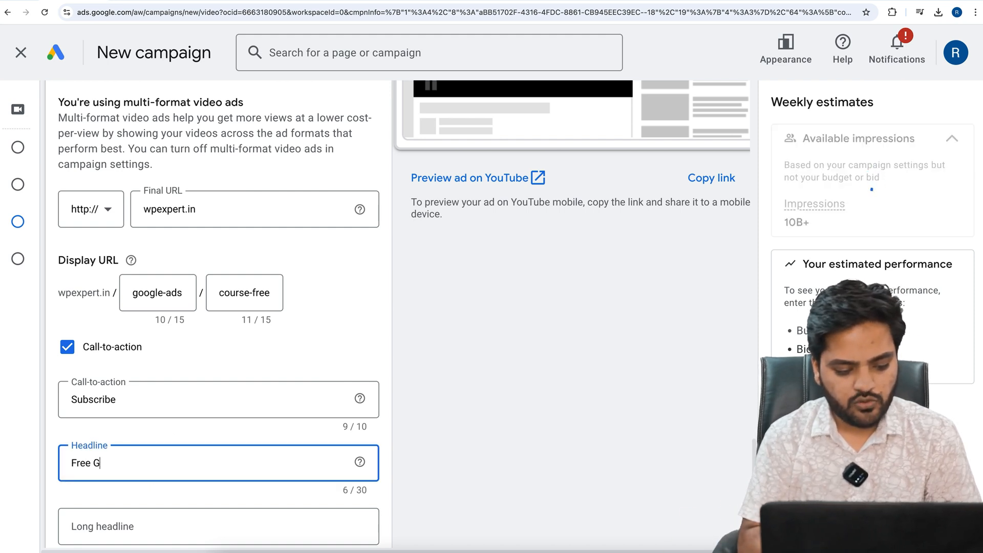
{"action": "type", "text": "oogle Ads Acade"}
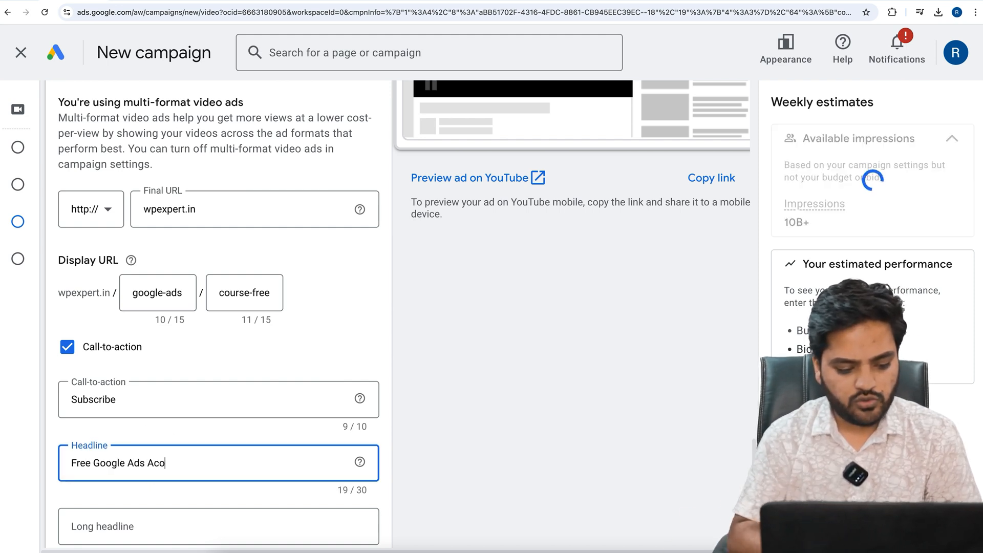
{"action": "key", "text": "BackSpace"}
{"action": "key", "text": "BackSpace"}
{"action": "key", "text": "BackSpace"}
{"action": "key", "text": "BackSpace"}
{"action": "key", "text": "BackSpace"}
{"action": "type", "text": "Course"}
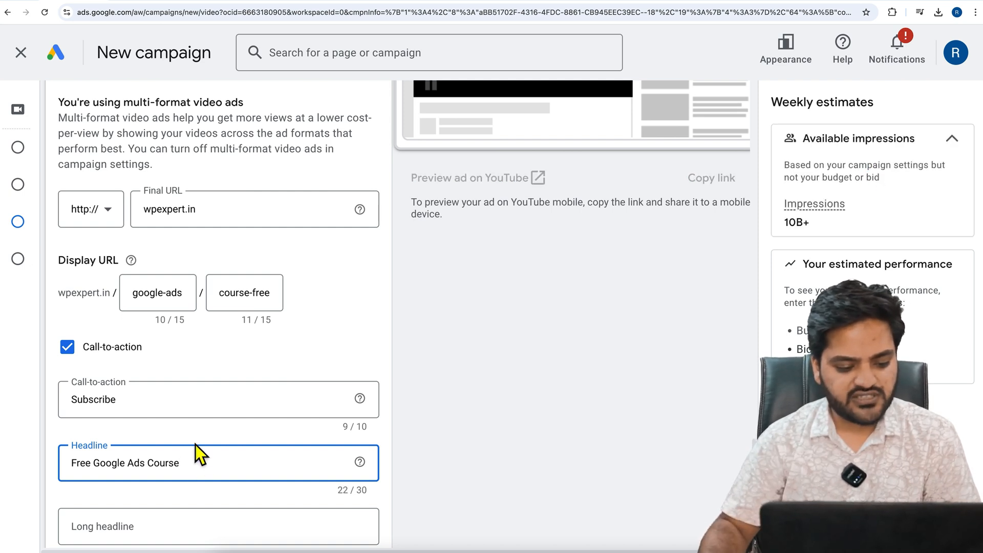
Check how the headline appears in the desktop ad preview and in the mobile preview
{"action": "left_click", "coordinate": [194, 407]}
{"action": "scroll", "coordinate": [424, 403], "scroll_direction": "up", "scroll_amount": 2}
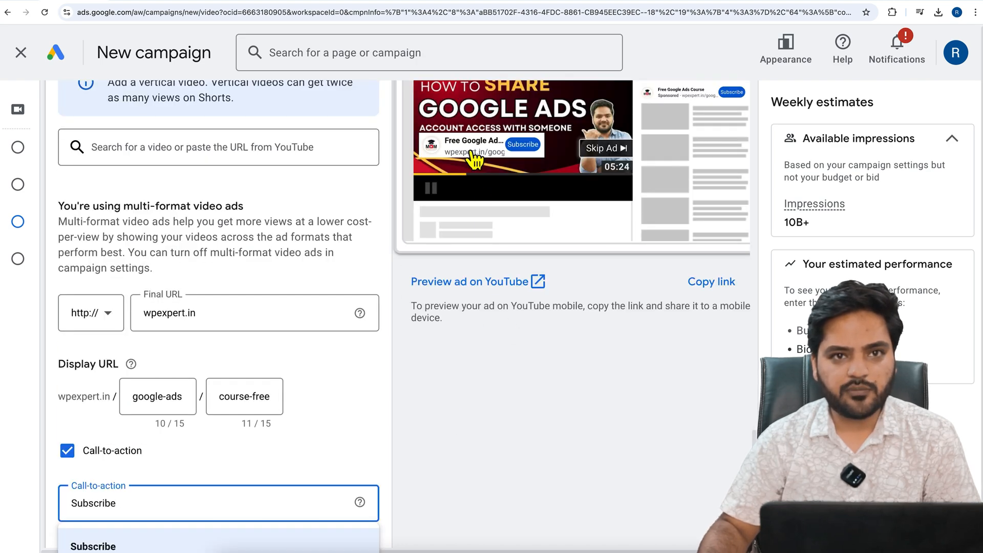
{"action": "scroll", "coordinate": [643, 186], "scroll_direction": "up", "scroll_amount": 5}
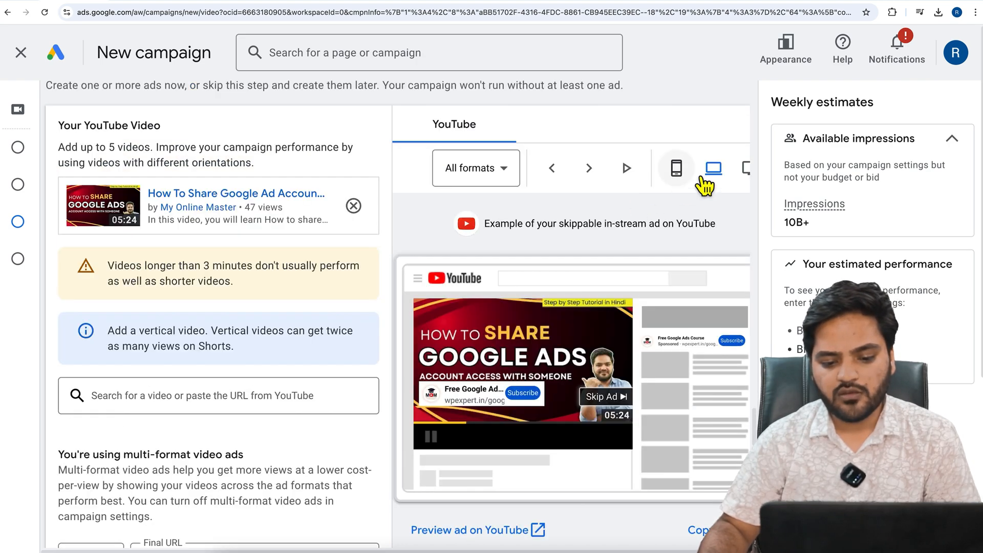
{"action": "left_click", "coordinate": [681, 171]}
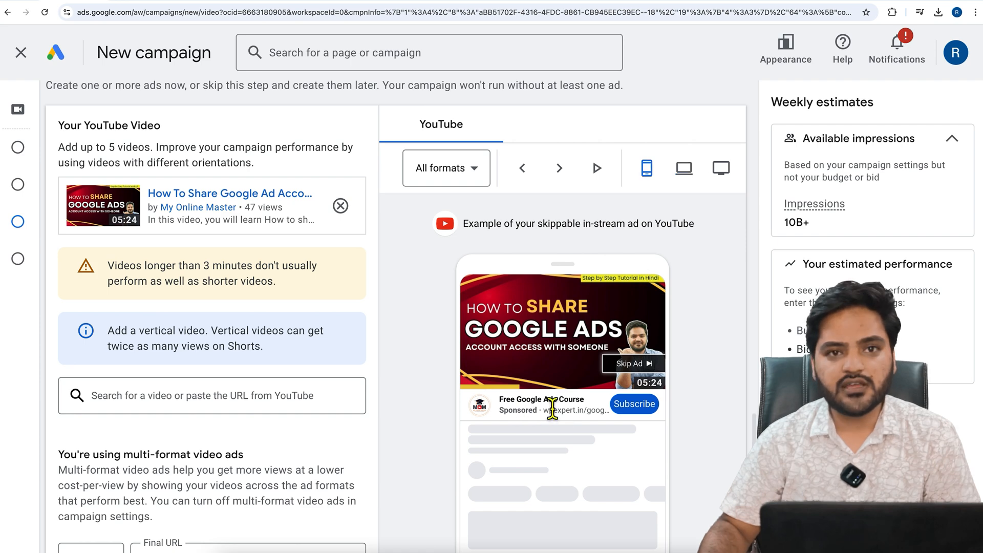
Enter "Enroll Into My Free Google Ads Course" as the ad's long headline
{"action": "scroll", "coordinate": [465, 405], "scroll_direction": "down", "scroll_amount": 9}
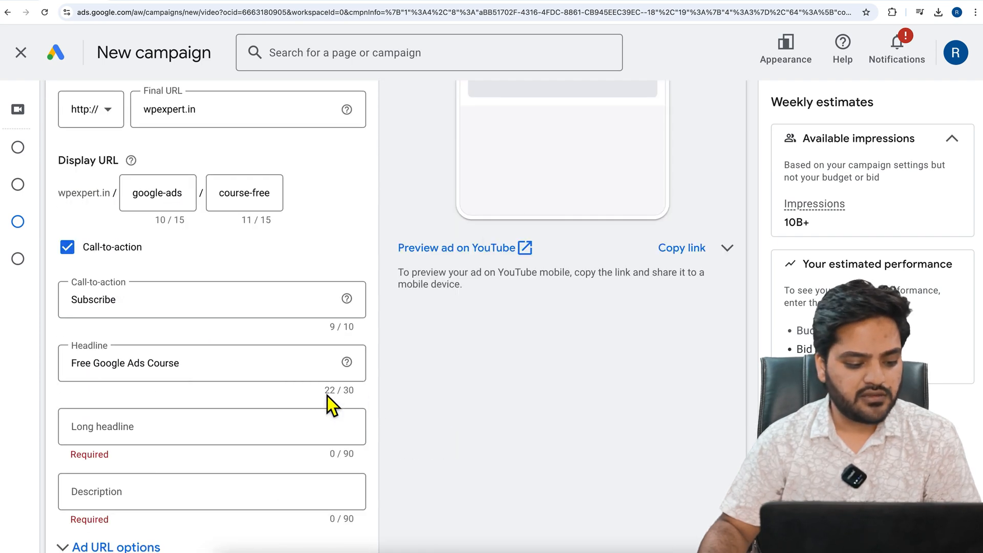
{"action": "left_click", "coordinate": [218, 431]}
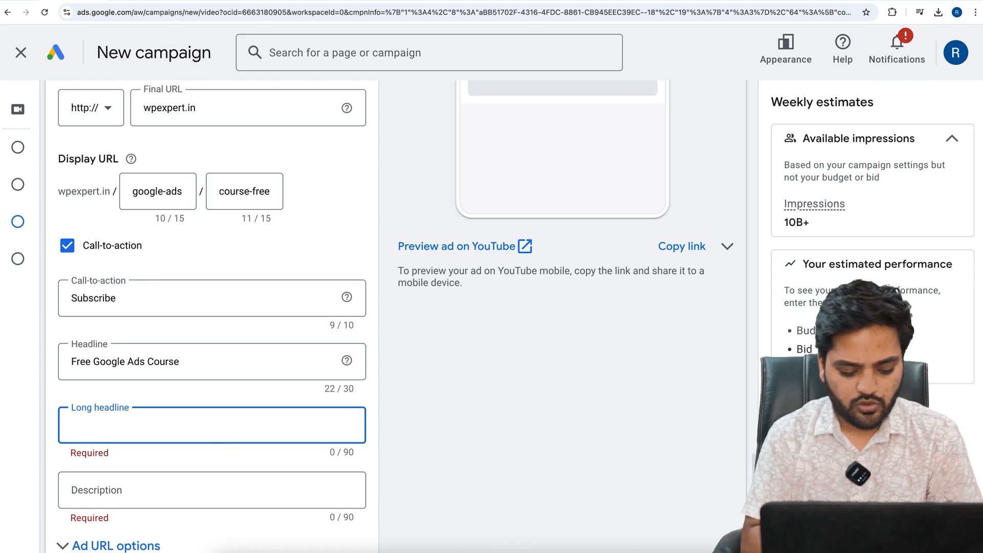
{"action": "type", "text": "Enroll Into My Free G"}
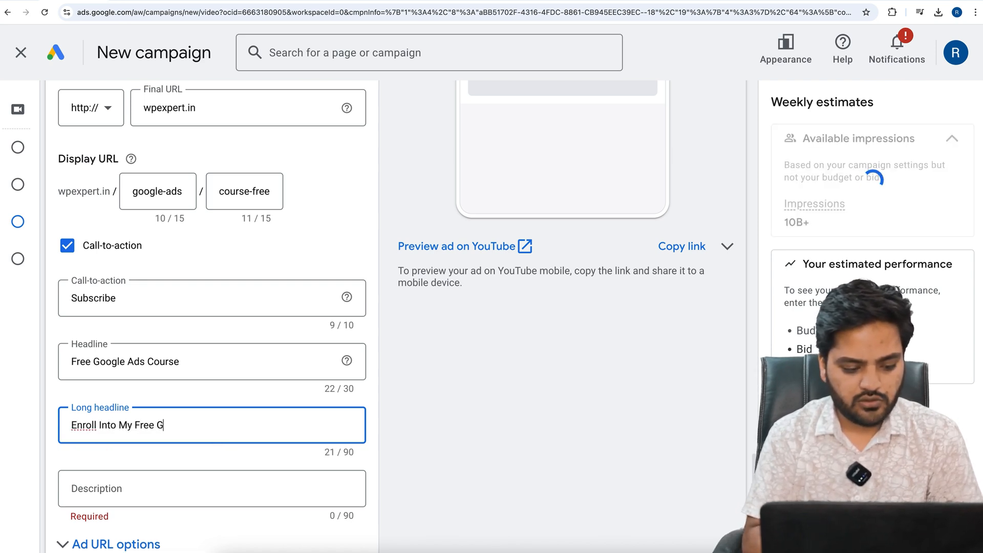
{"action": "type", "text": "oogle Ads C"}
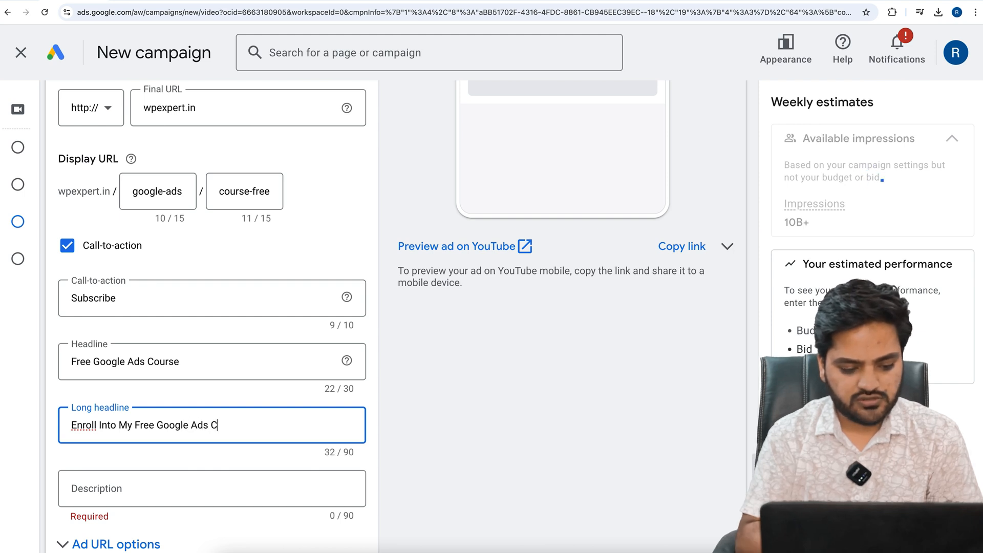
{"action": "type", "text": "ourse"}
{"action": "left_click", "coordinate": [251, 394]}
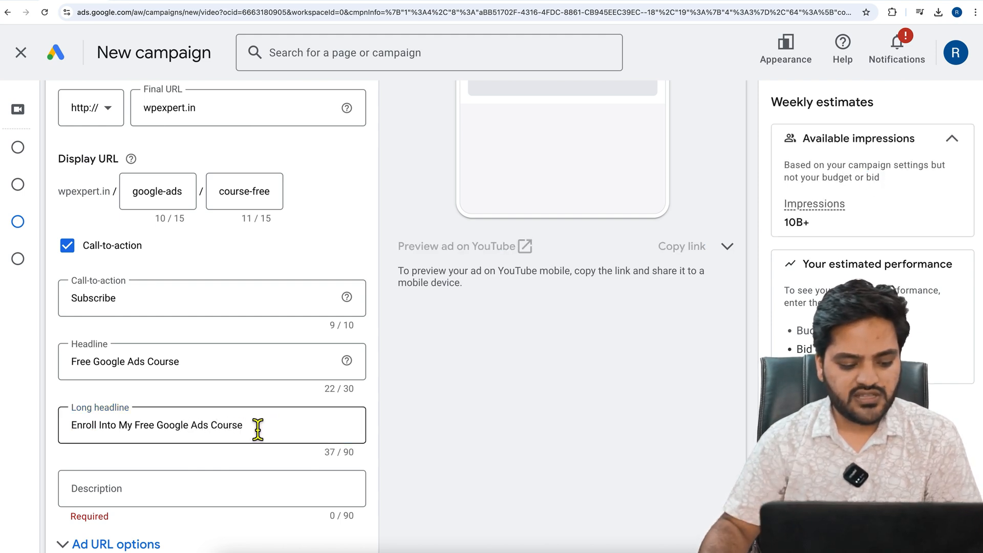
Review the headlines against the mobile ad preview, and switch to the desktop preview to examine the companion banner area
{"action": "scroll", "coordinate": [257, 440], "scroll_direction": "down", "scroll_amount": 4}
{"action": "scroll", "coordinate": [507, 431], "scroll_direction": "up", "scroll_amount": 15}
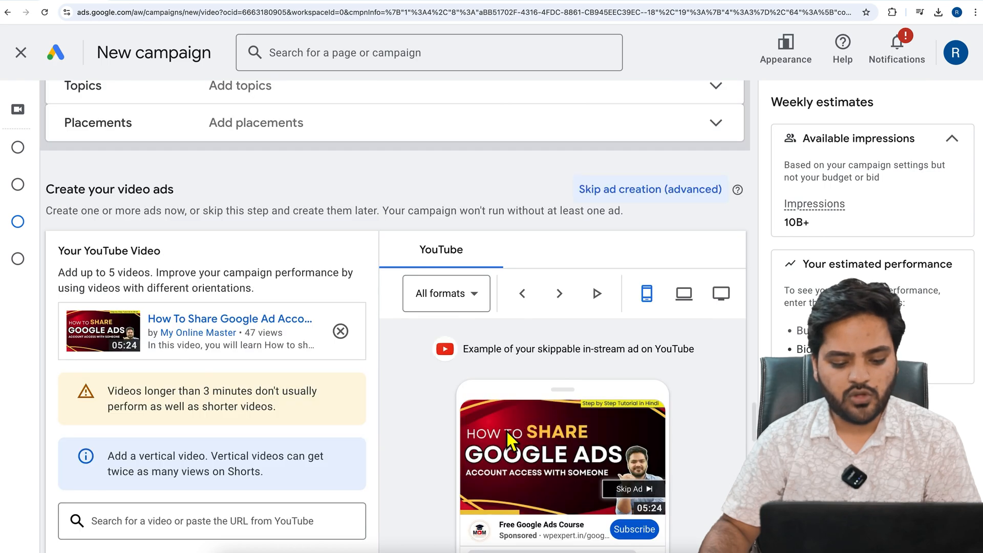
{"action": "scroll", "coordinate": [507, 431], "scroll_direction": "down", "scroll_amount": 2}
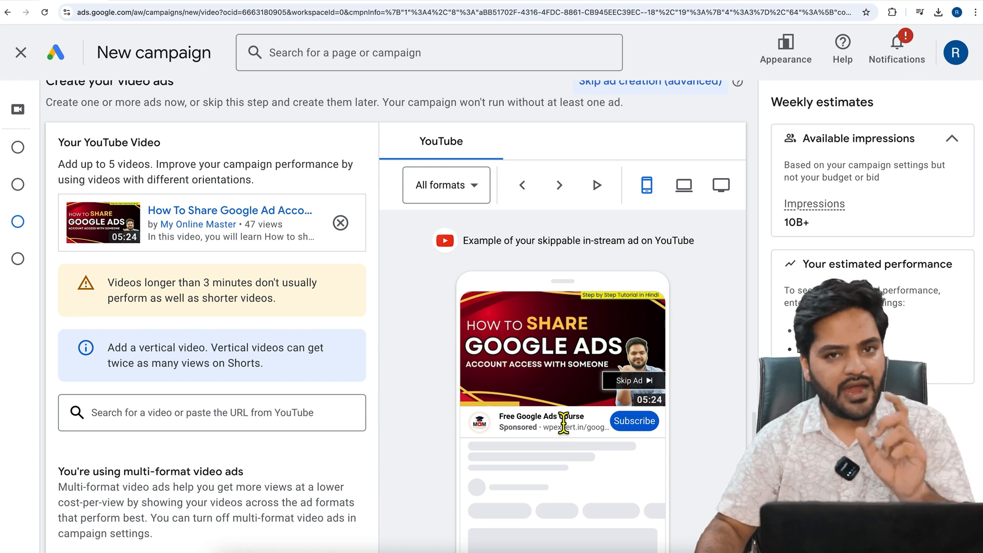
{"action": "scroll", "coordinate": [295, 440], "scroll_direction": "down", "scroll_amount": 10}
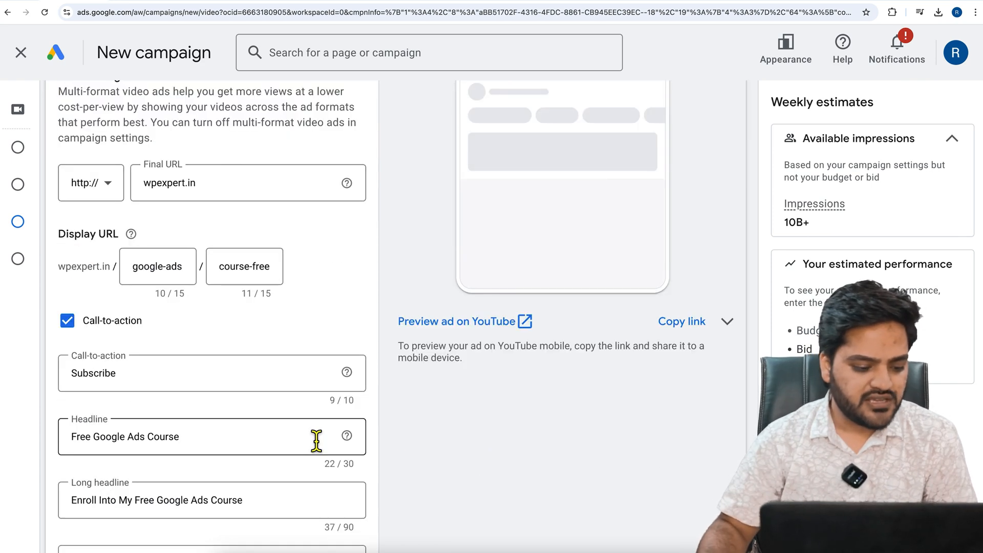
{"action": "scroll", "coordinate": [316, 440], "scroll_direction": "down", "scroll_amount": 5}
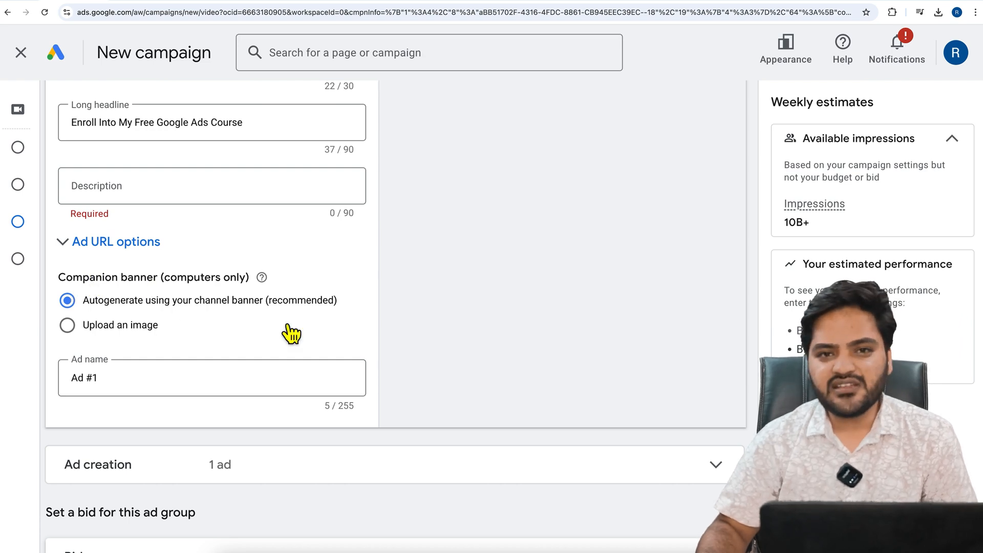
{"action": "scroll", "coordinate": [533, 321], "scroll_direction": "up", "scroll_amount": 9}
{"action": "scroll", "coordinate": [533, 321], "scroll_direction": "up", "scroll_amount": 5}
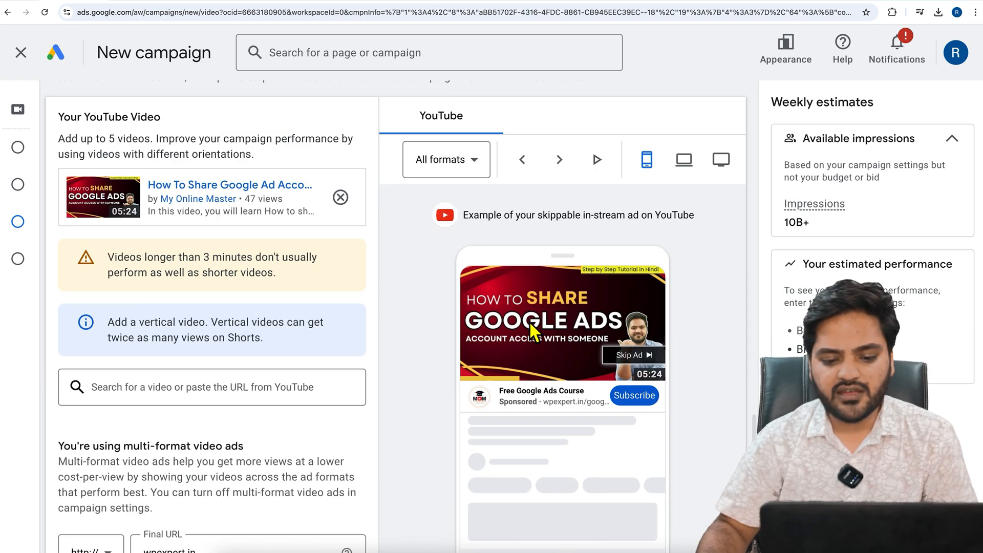
{"action": "left_click", "coordinate": [689, 161]}
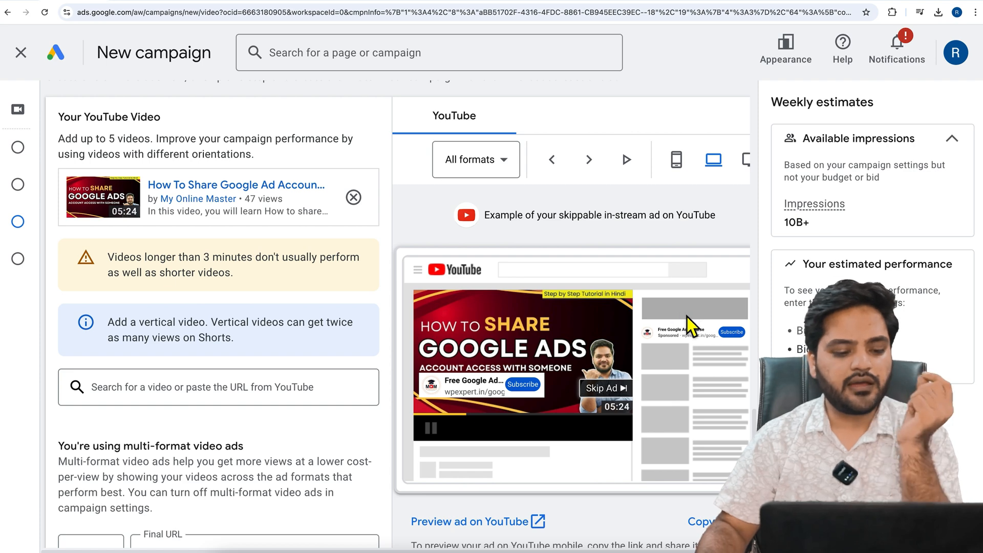
Examine the companion banner options, view the My Online Master channel banner on YouTube, and return to the campaign in Google Ads
{"action": "scroll", "coordinate": [402, 343], "scroll_direction": "down", "scroll_amount": 5}
{"action": "scroll", "coordinate": [340, 343], "scroll_direction": "down", "scroll_amount": 10}
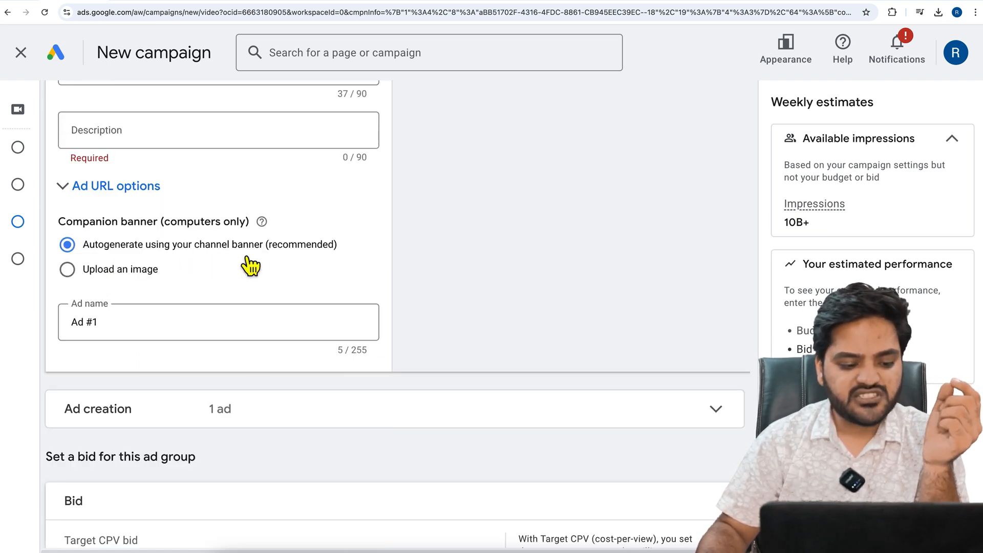
{"action": "left_click", "coordinate": [697, 1]}
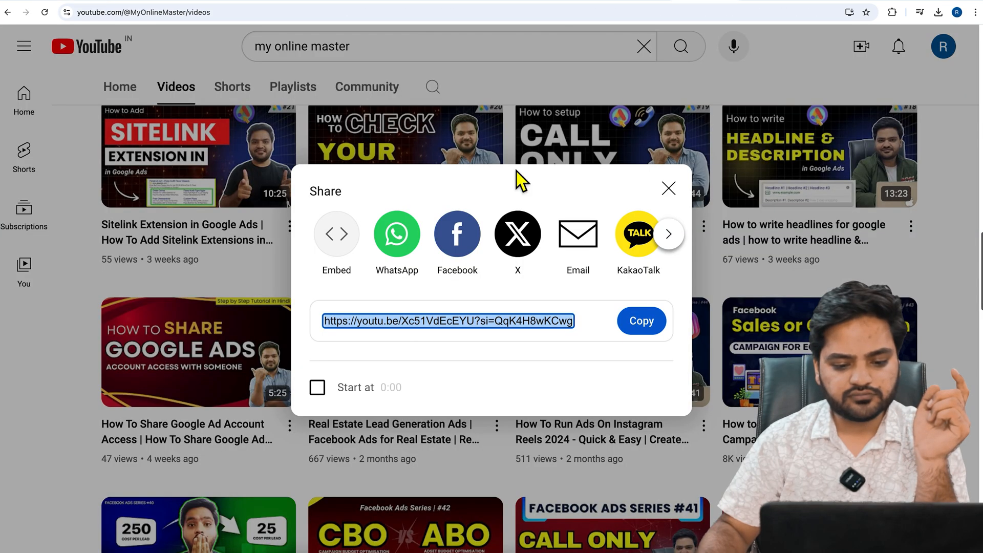
{"action": "left_click", "coordinate": [667, 189]}
{"action": "scroll", "coordinate": [430, 233], "scroll_direction": "up", "scroll_amount": 20}
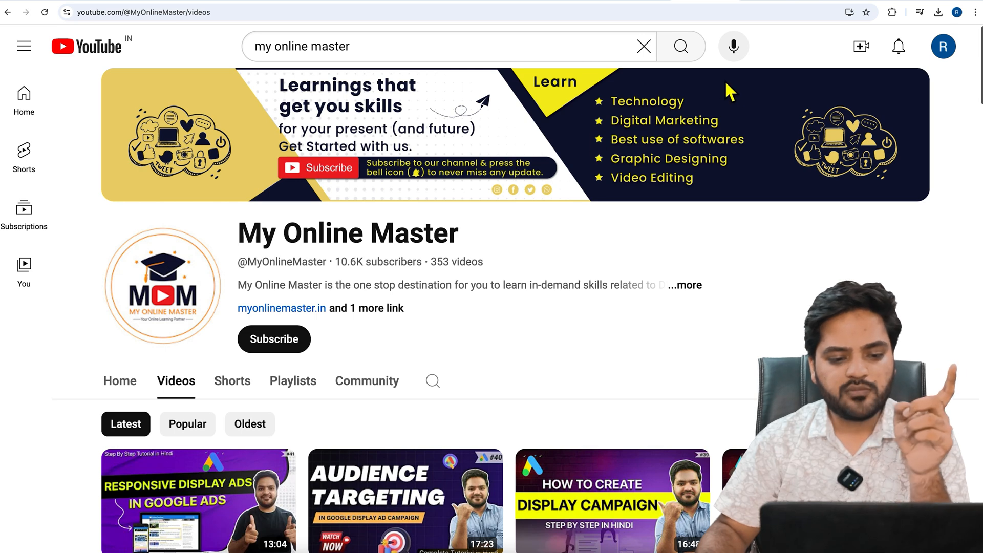
{"action": "left_click", "coordinate": [73, 1]}
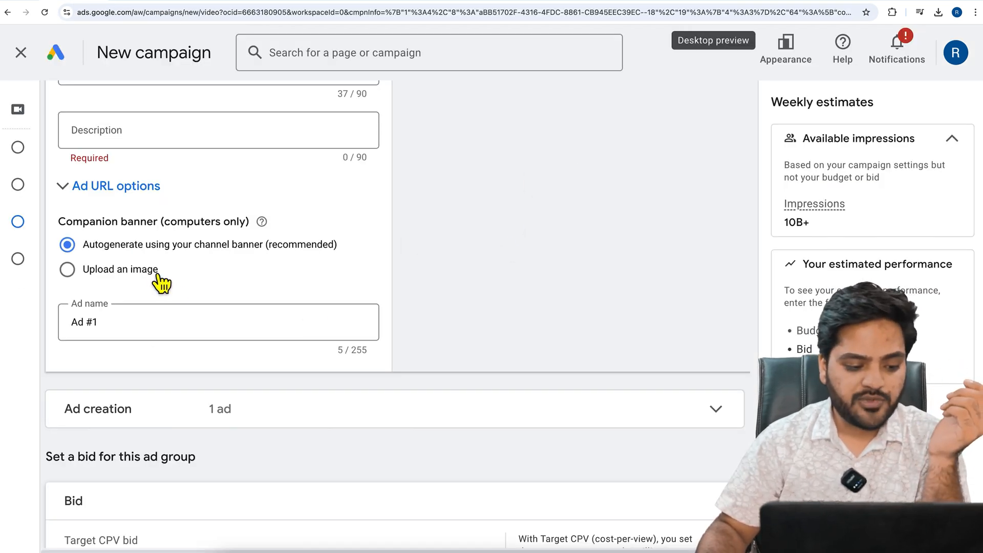
Set the companion banner to "Upload an image" and read the image's dimension and file size requirements
{"action": "left_click", "coordinate": [134, 276]}
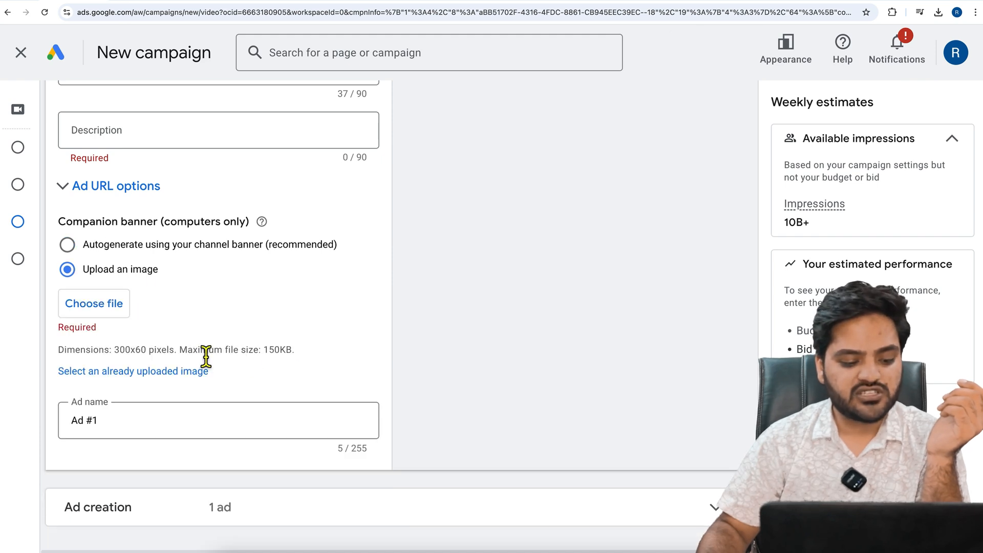
{"action": "left_click_drag", "start_coordinate": [115, 353], "coordinate": [152, 357]}
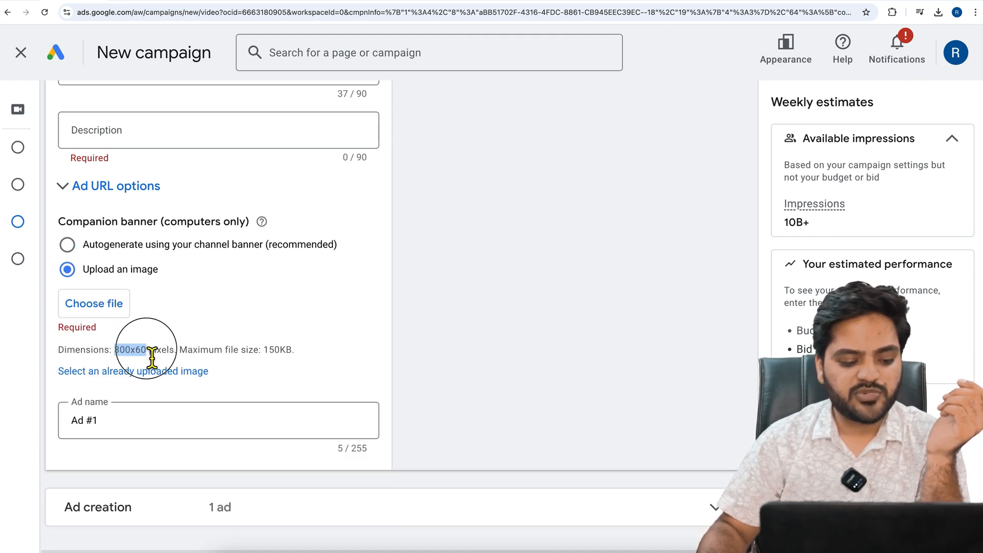
{"action": "left_click_drag", "start_coordinate": [264, 351], "coordinate": [331, 354]}
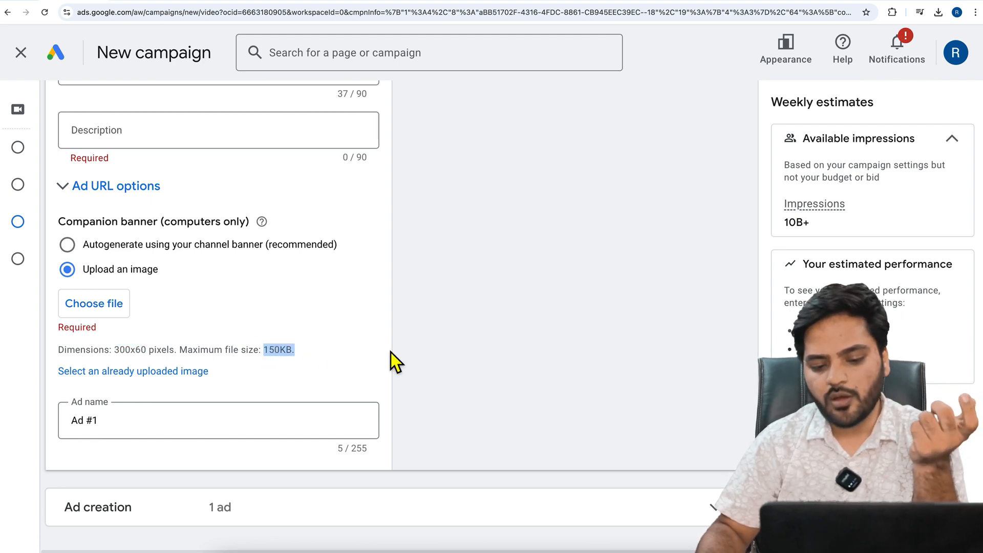
Check in the desktop ad preview where the companion banner is placed, and return to the banner upload settings
{"action": "scroll", "coordinate": [392, 358], "scroll_direction": "up", "scroll_amount": 10}
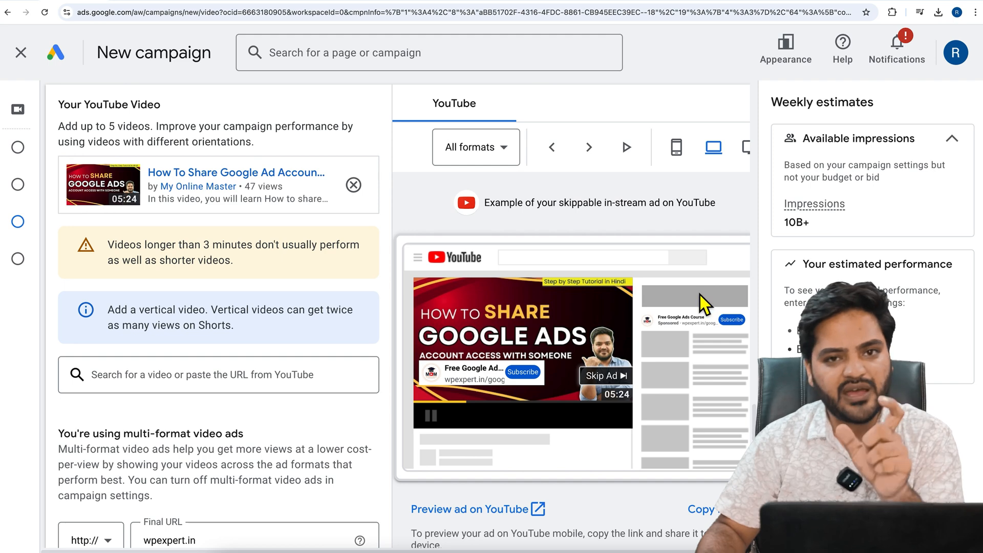
{"action": "scroll", "coordinate": [279, 330], "scroll_direction": "down", "scroll_amount": 15}
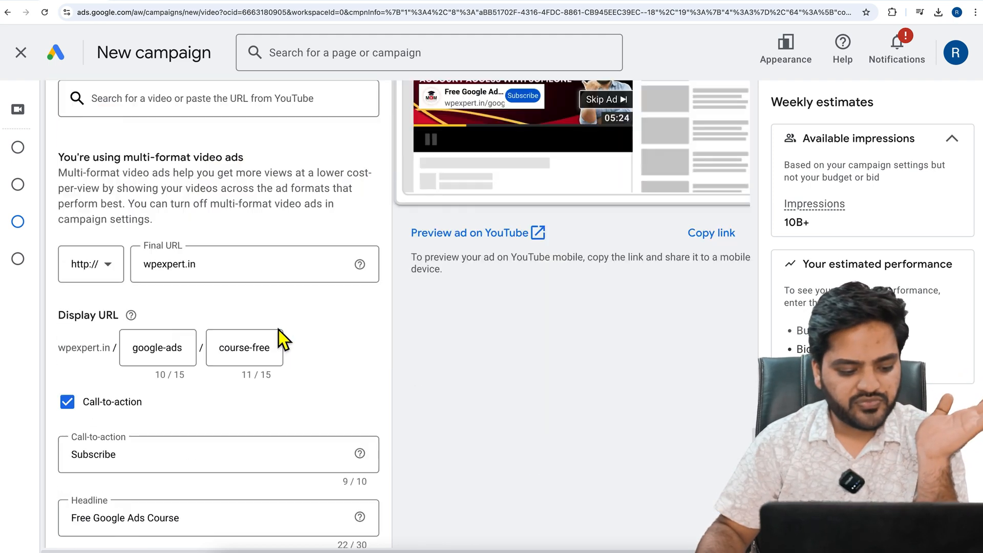
{"action": "double_click", "coordinate": [279, 329]}
{"action": "scroll", "coordinate": [321, 332], "scroll_direction": "down", "scroll_amount": 5}
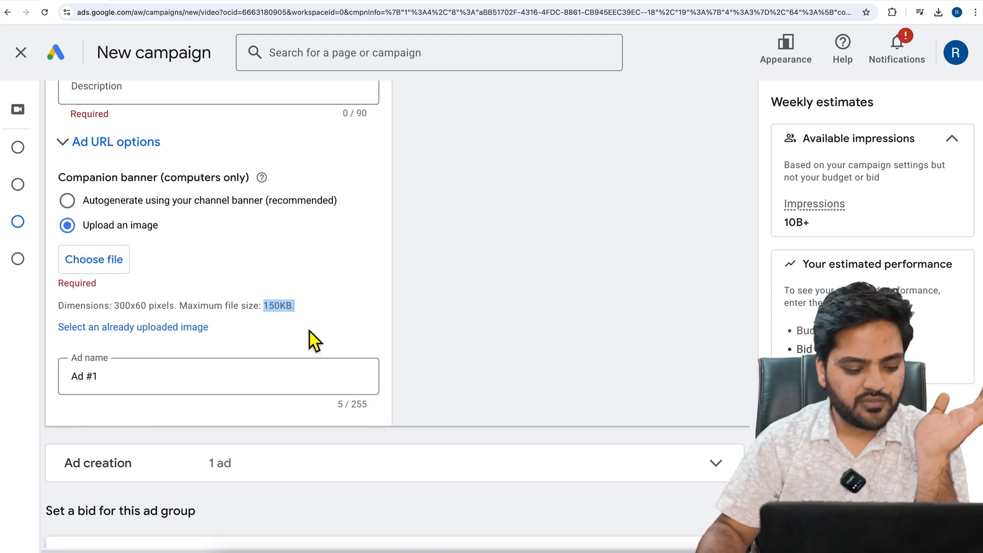
Set the ad group's target CPV bid to ₹0.20 and compare it with the suggested bid
{"action": "scroll", "coordinate": [134, 353], "scroll_direction": "down", "scroll_amount": 2}
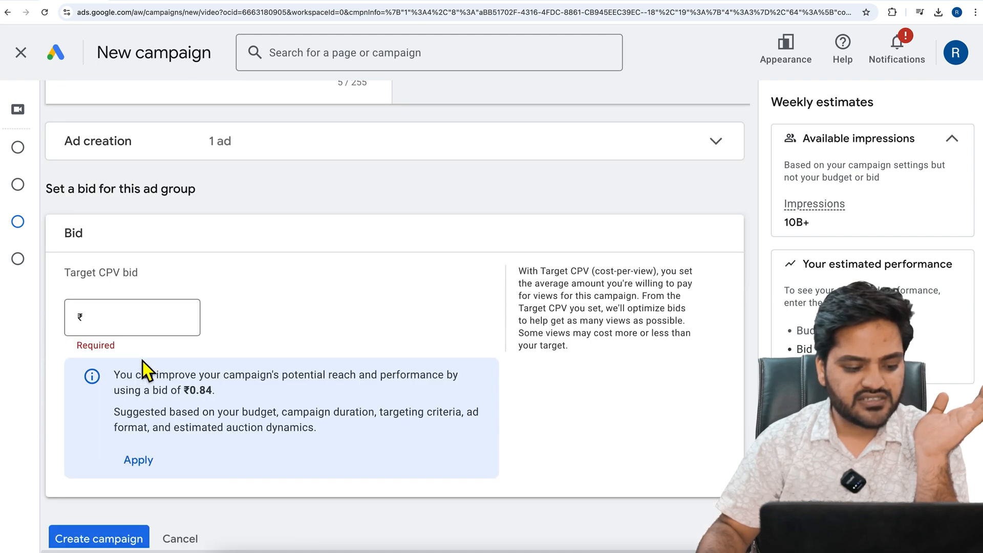
{"action": "double_click", "coordinate": [203, 394]}
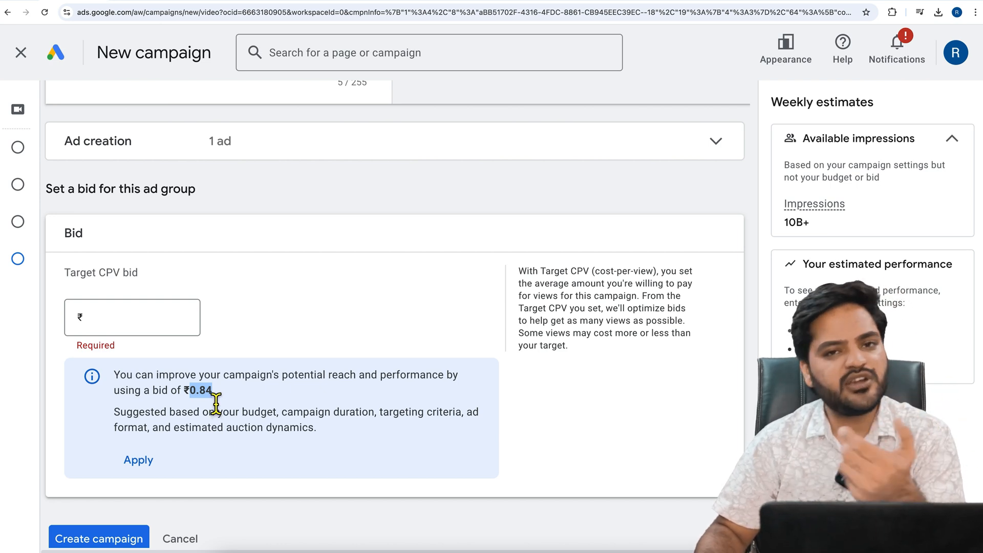
{"action": "left_click", "coordinate": [160, 331]}
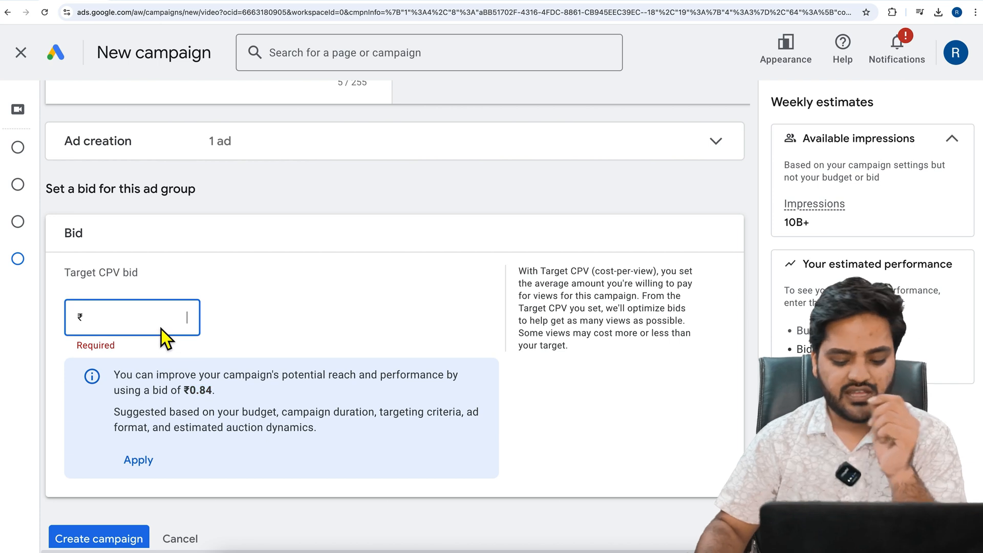
{"action": "type", "text": "0.30"}
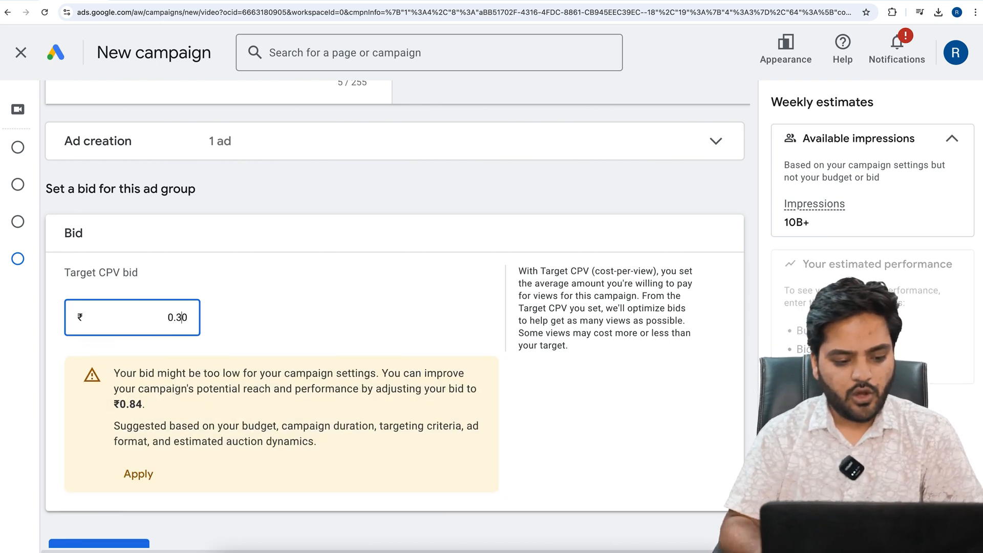
{"action": "key", "text": "BackSpace"}
{"action": "type", "text": "2"}
{"action": "left_click", "coordinate": [276, 315]}
{"action": "scroll", "coordinate": [90, 449], "scroll_direction": "down", "scroll_amount": 2}
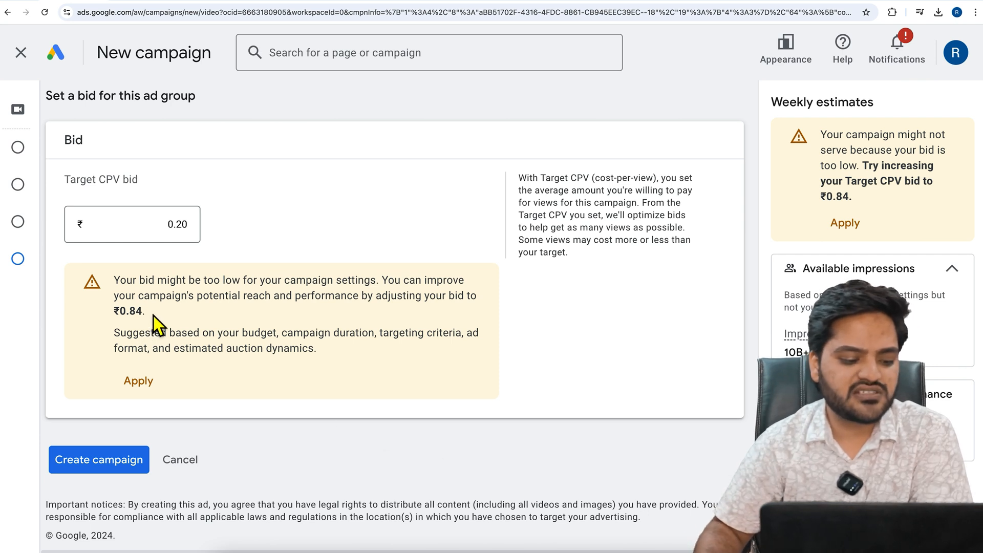
{"action": "left_click_drag", "start_coordinate": [153, 313], "coordinate": [108, 312]}
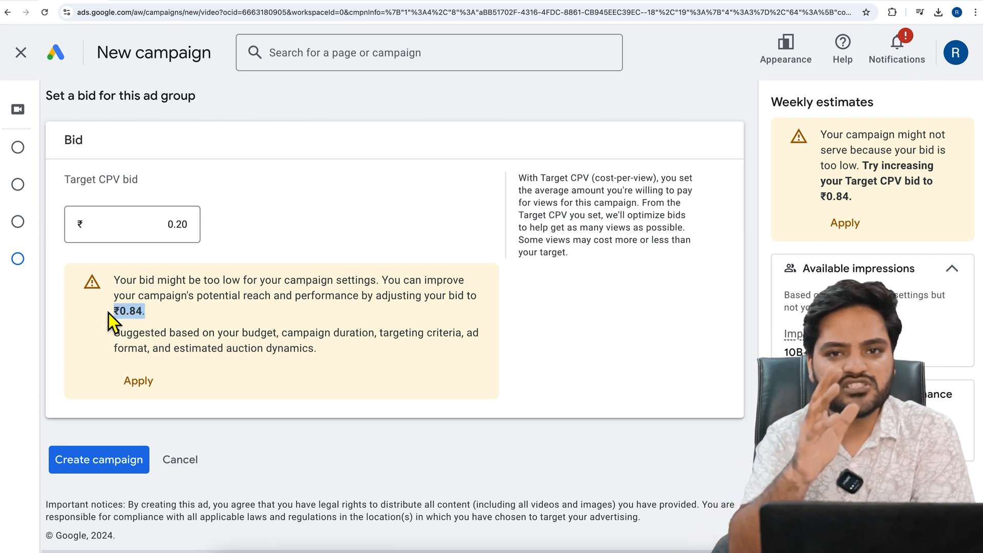
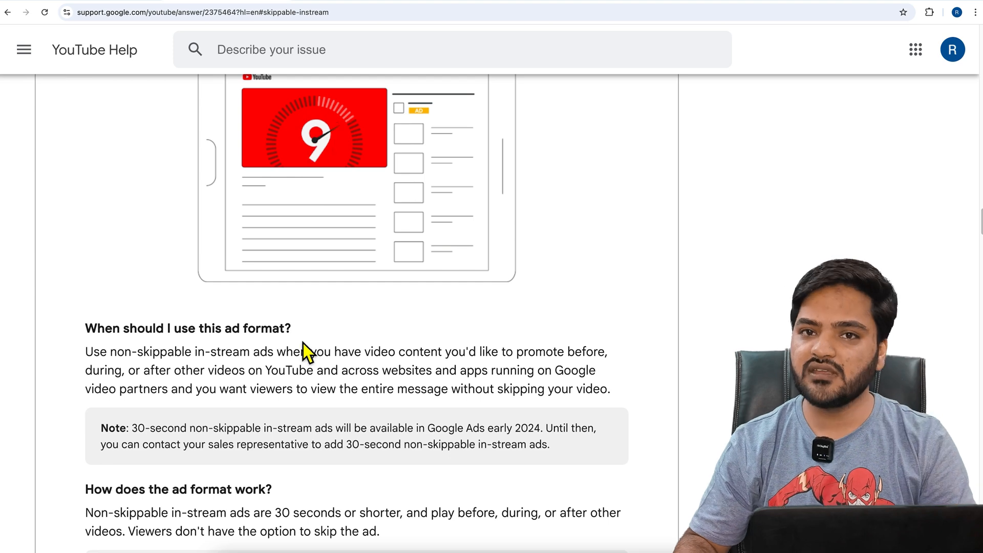
Read in YouTube Help how long non-skippable in-stream ads run, when they play and whether viewers can skip them
{"action": "scroll", "coordinate": [164, 380], "scroll_direction": "down", "scroll_amount": 3}
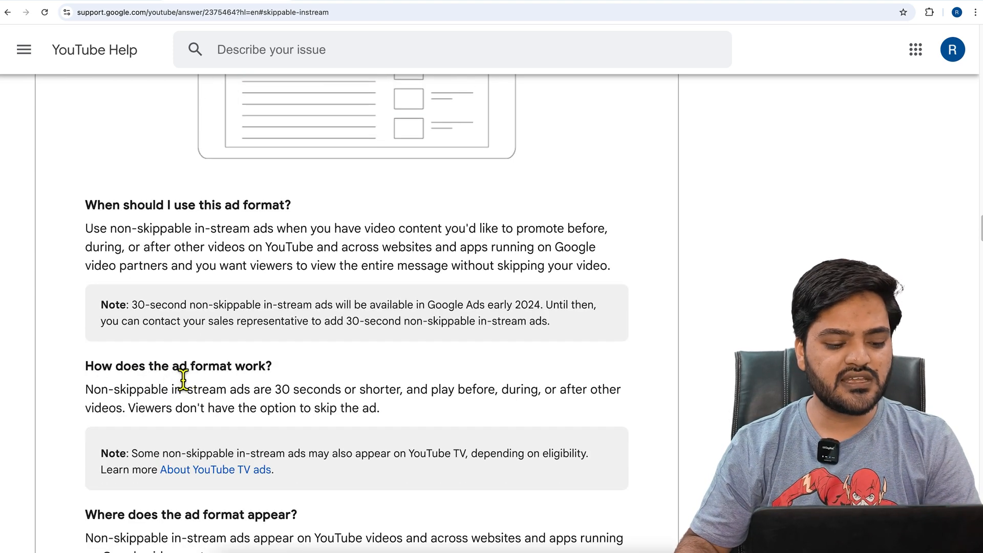
{"action": "left_click_drag", "start_coordinate": [277, 395], "coordinate": [412, 402]}
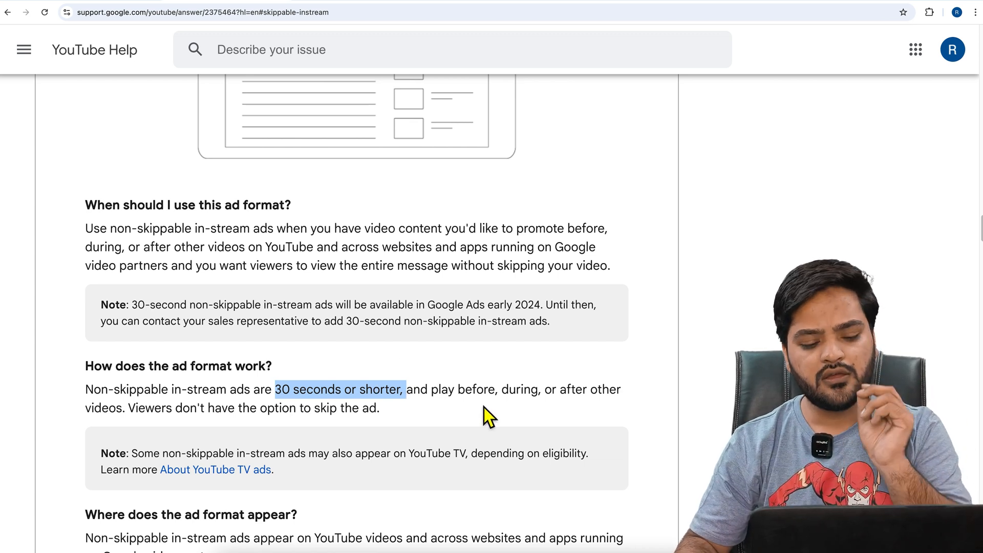
{"action": "left_click_drag", "start_coordinate": [466, 391], "coordinate": [502, 393]}
{"action": "left_click", "coordinate": [508, 392]}
{"action": "left_click_drag", "start_coordinate": [567, 395], "coordinate": [597, 395]}
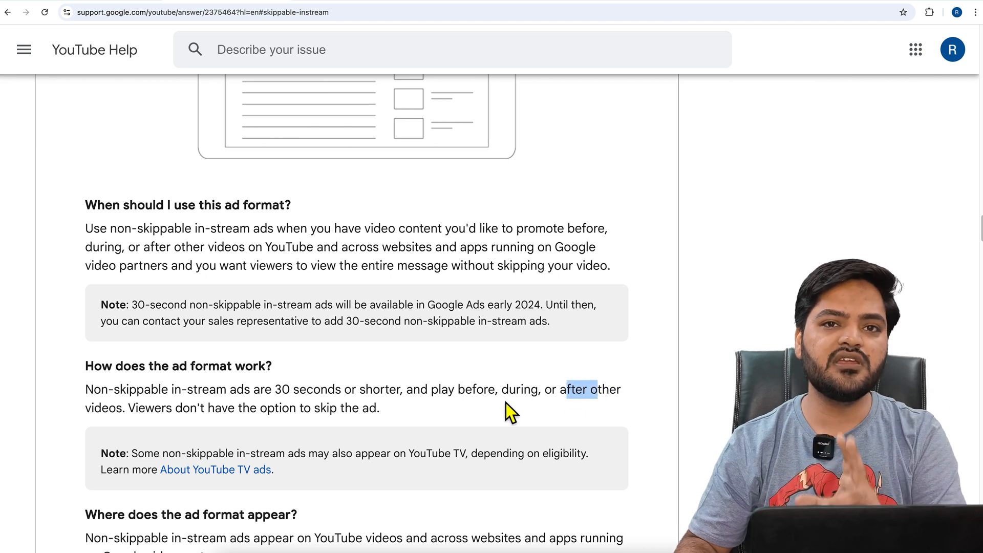
{"action": "left_click_drag", "start_coordinate": [136, 408], "coordinate": [403, 413]}
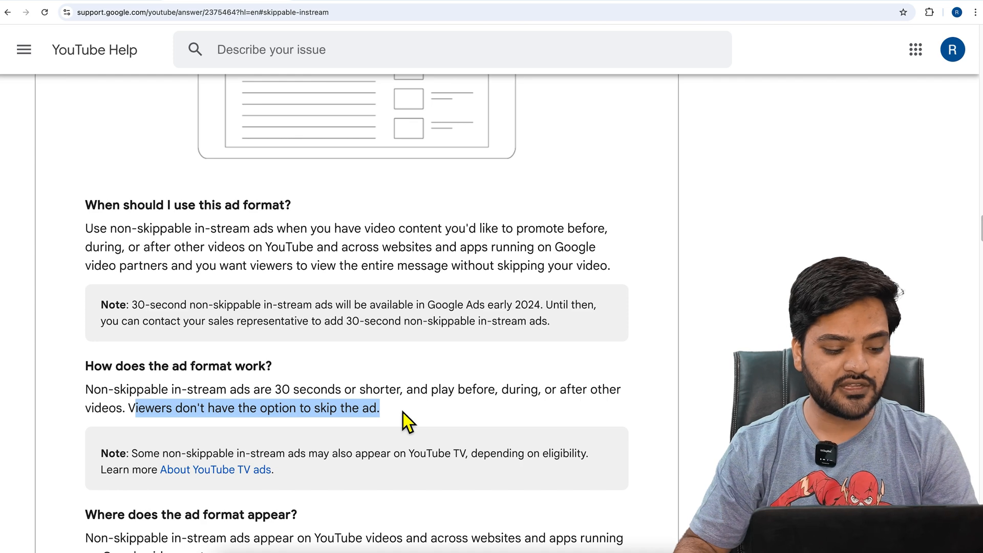
Read in the Help article where non-skippable in-stream ads appear
{"action": "scroll", "coordinate": [407, 415], "scroll_direction": "down", "scroll_amount": 3}
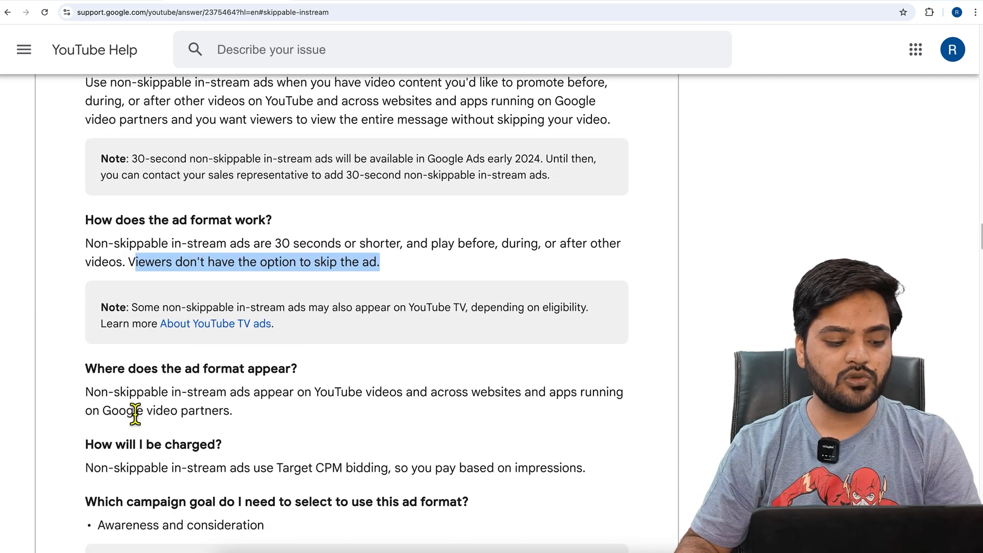
{"action": "left_click_drag", "start_coordinate": [183, 405], "coordinate": [313, 404]}
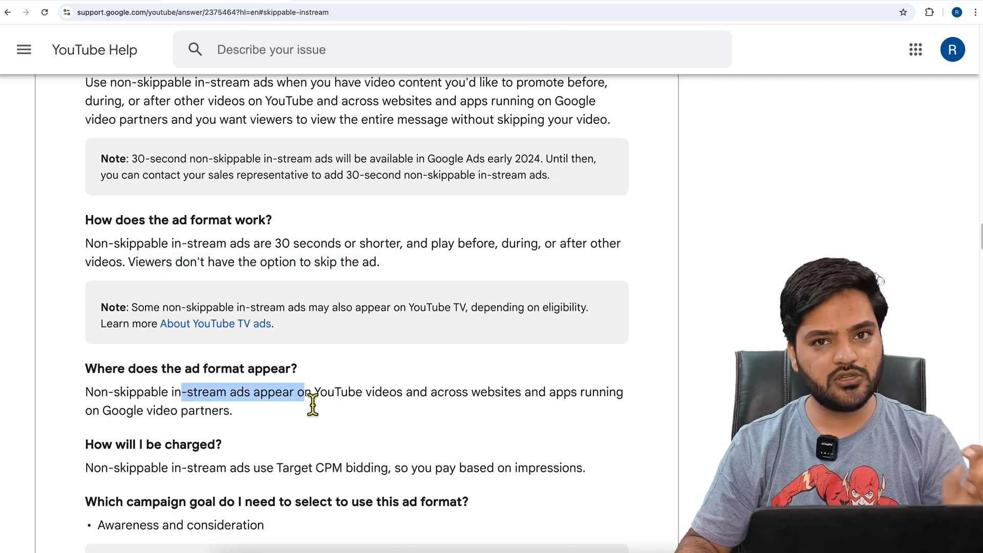
{"action": "left_click_drag", "start_coordinate": [438, 402], "coordinate": [612, 408]}
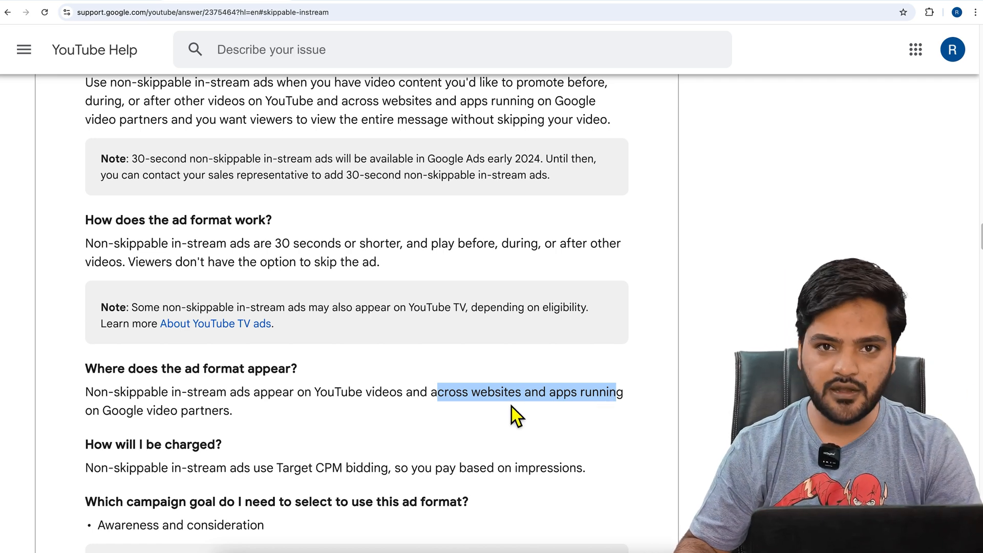
Read how non-skippable in-stream ads are charged and which campaign goal they require
{"action": "scroll", "coordinate": [512, 407], "scroll_direction": "down", "scroll_amount": 1}
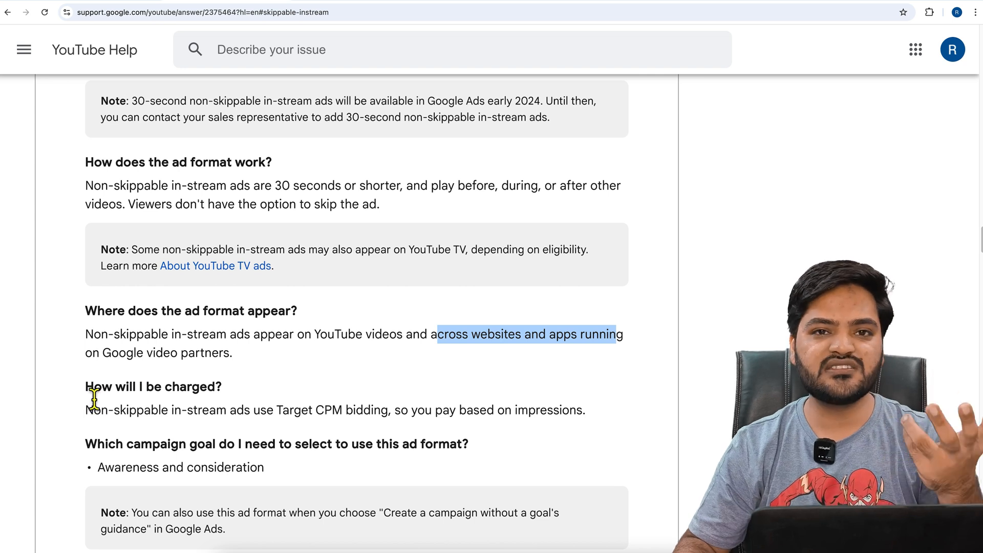
{"action": "left_click_drag", "start_coordinate": [86, 411], "coordinate": [604, 422]}
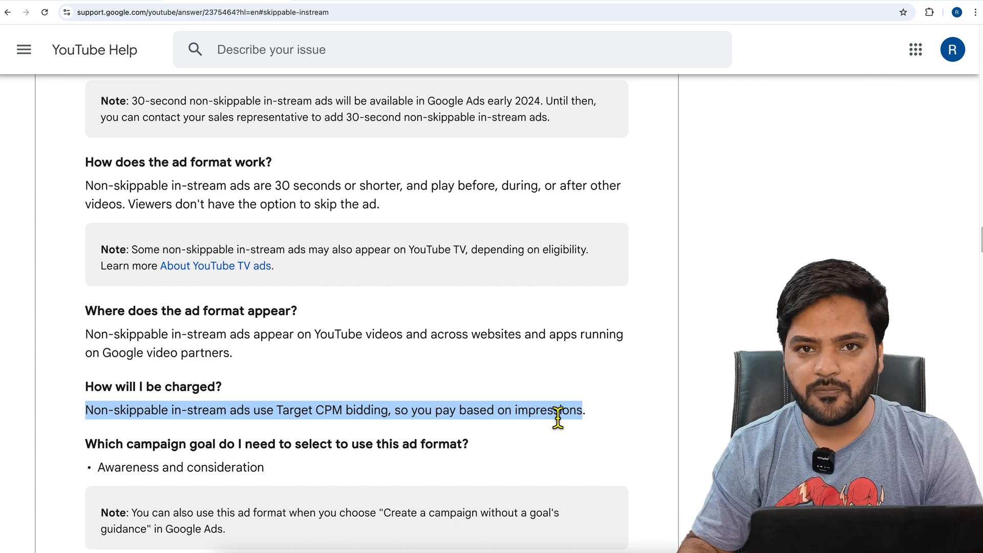
{"action": "scroll", "coordinate": [547, 423], "scroll_direction": "down", "scroll_amount": 3}
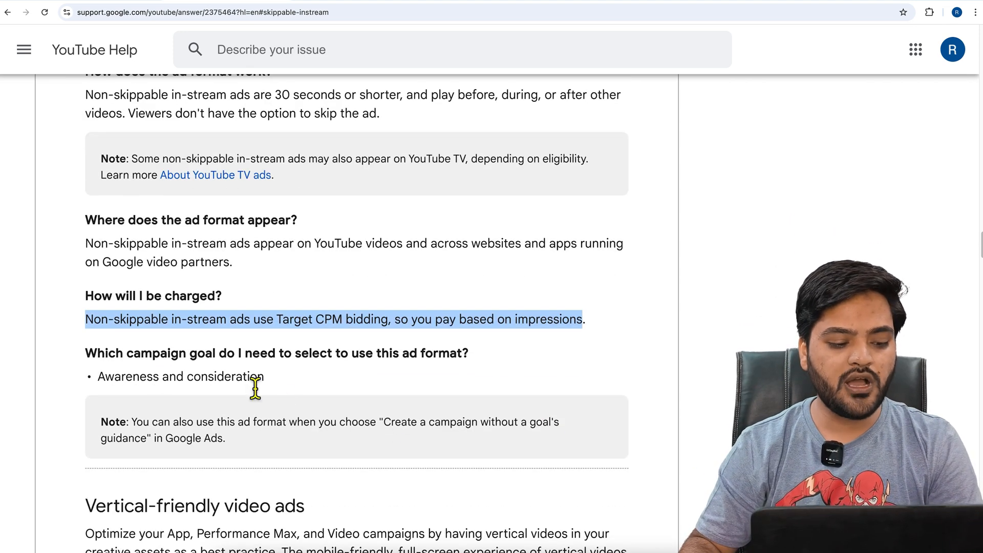
{"action": "left_click", "coordinate": [104, 383]}
{"action": "left_click_drag", "start_coordinate": [104, 383], "coordinate": [305, 381]}
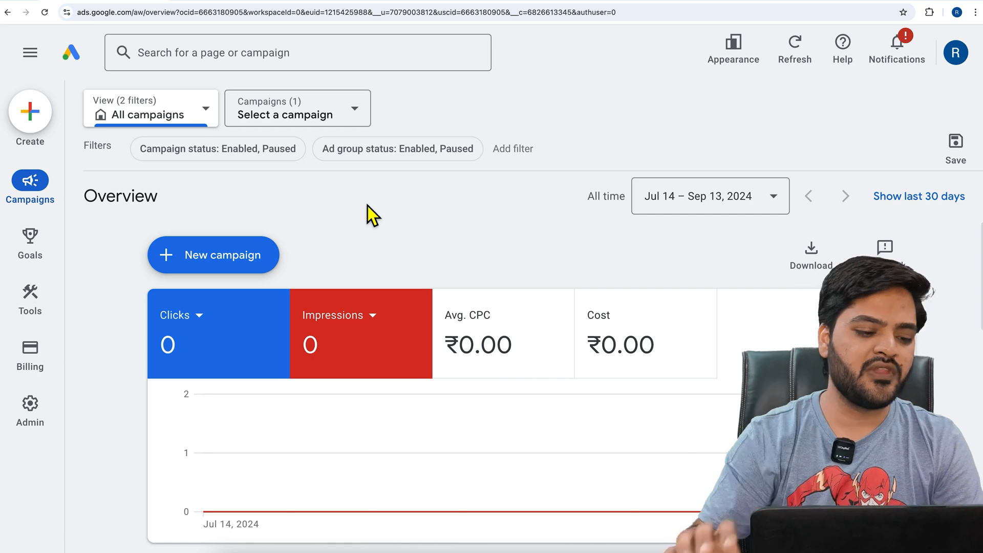
In Google Ads, start a new Video campaign without a goal's guidance
{"action": "left_click", "coordinate": [238, 256]}
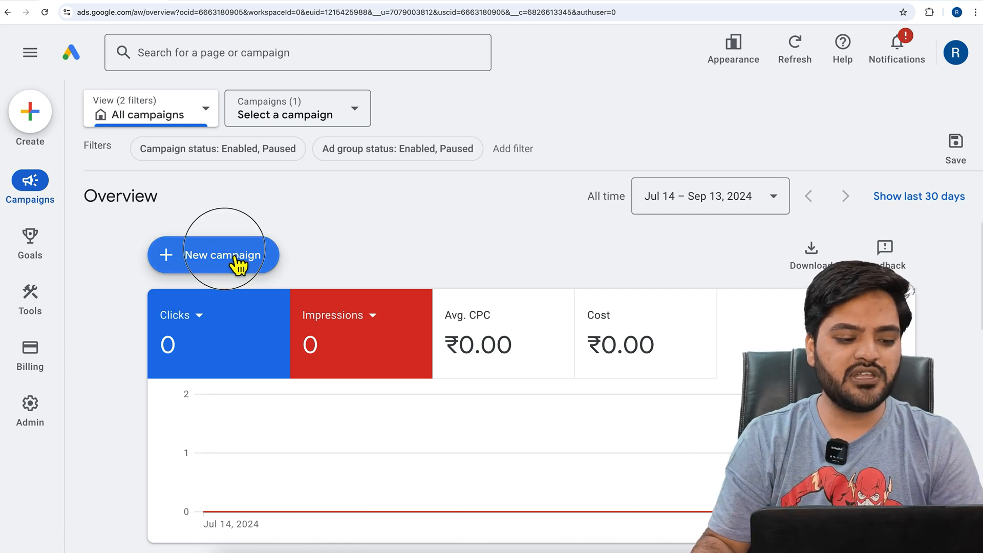
{"action": "left_click", "coordinate": [243, 268]}
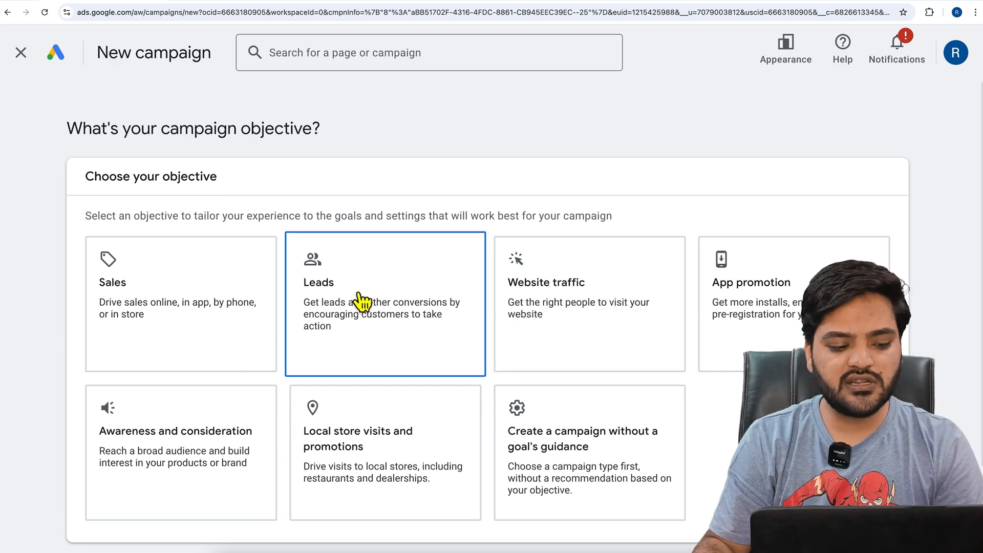
{"action": "left_click", "coordinate": [610, 444]}
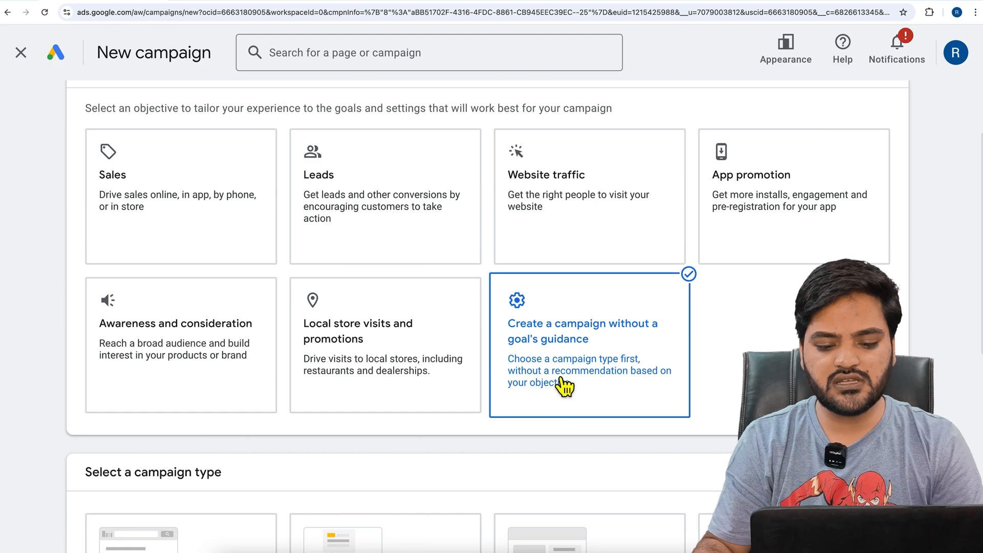
{"action": "scroll", "coordinate": [564, 384], "scroll_direction": "down", "scroll_amount": 5}
{"action": "scroll", "coordinate": [307, 389], "scroll_direction": "down", "scroll_amount": 3}
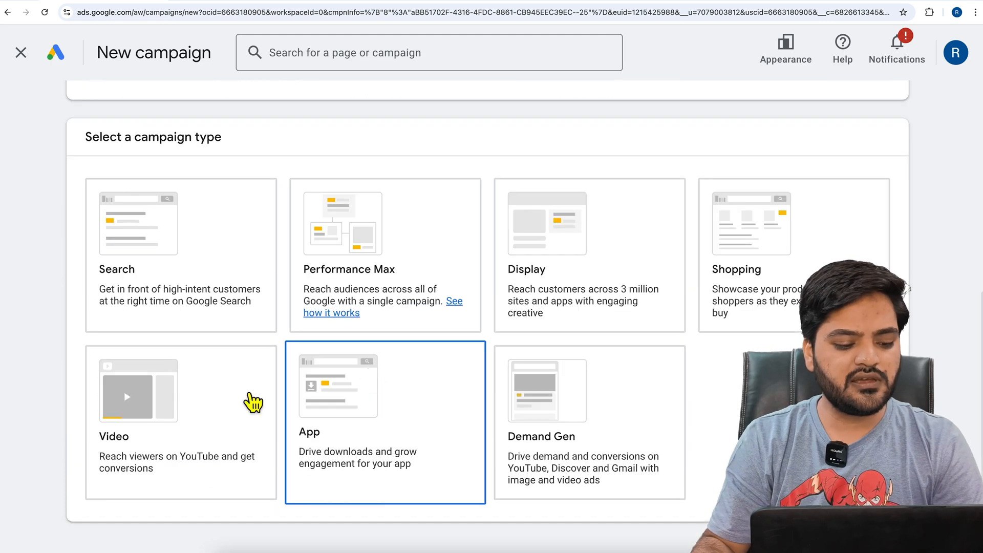
{"action": "left_click", "coordinate": [223, 397]}
Review the campaign subtypes, choose "Non-skippable reach" and continue to the campaign settings
{"action": "scroll", "coordinate": [231, 402], "scroll_direction": "down", "scroll_amount": 5}
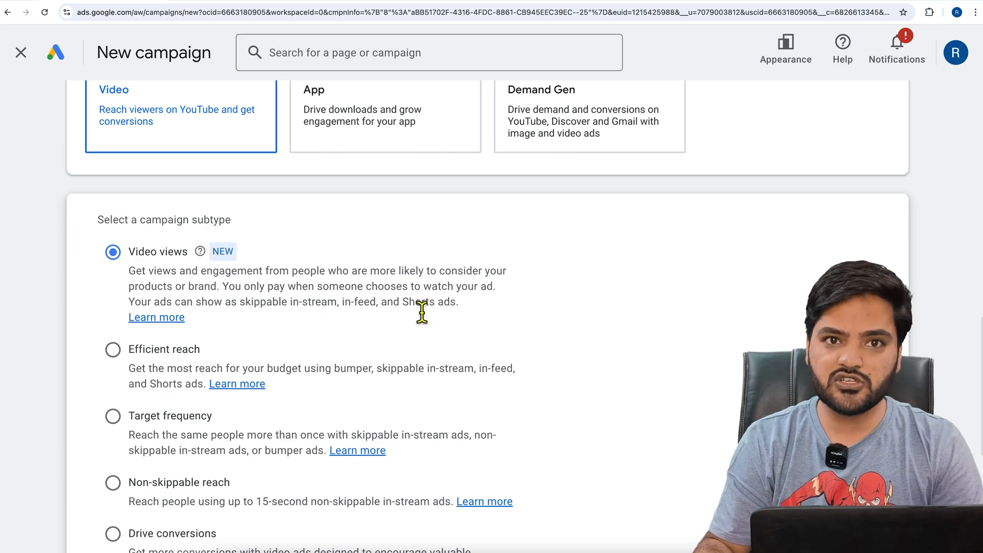
{"action": "scroll", "coordinate": [404, 313], "scroll_direction": "down", "scroll_amount": 2}
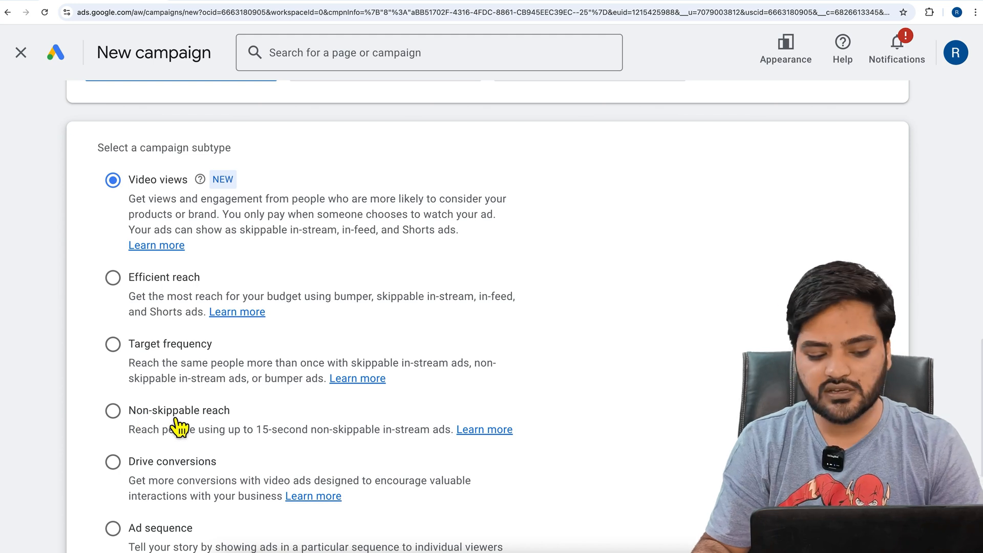
{"action": "left_click_drag", "start_coordinate": [135, 430], "coordinate": [419, 439]}
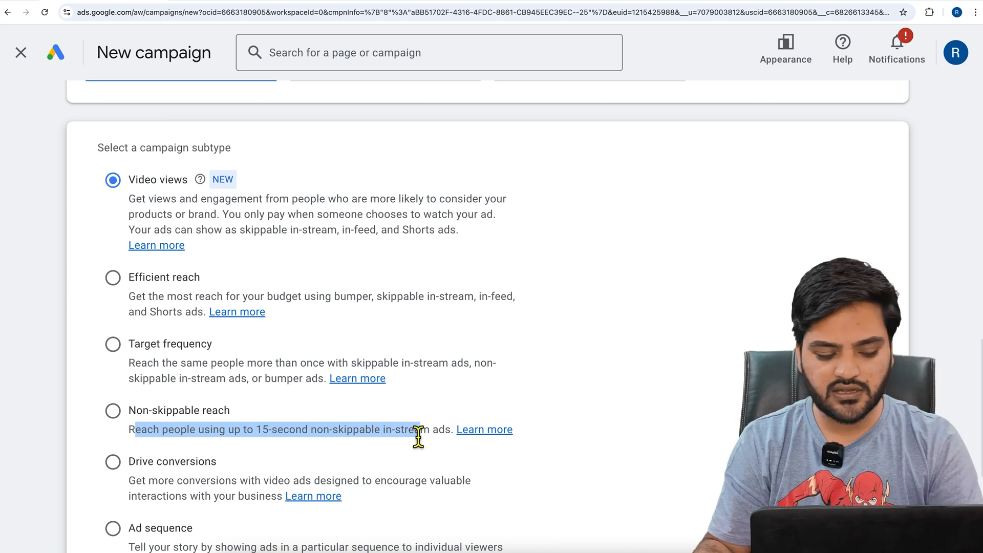
{"action": "left_click", "coordinate": [123, 421]}
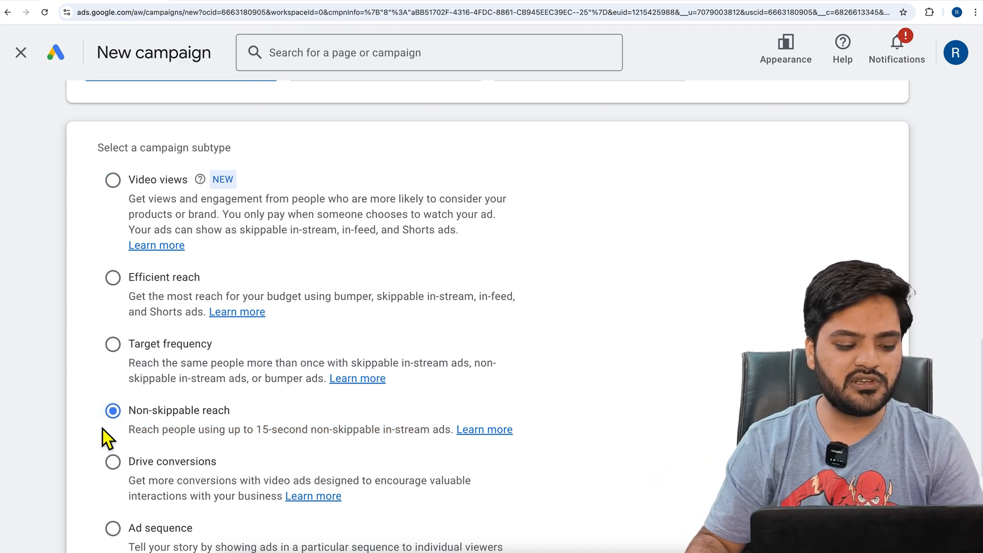
{"action": "scroll", "coordinate": [101, 430], "scroll_direction": "down", "scroll_amount": 5}
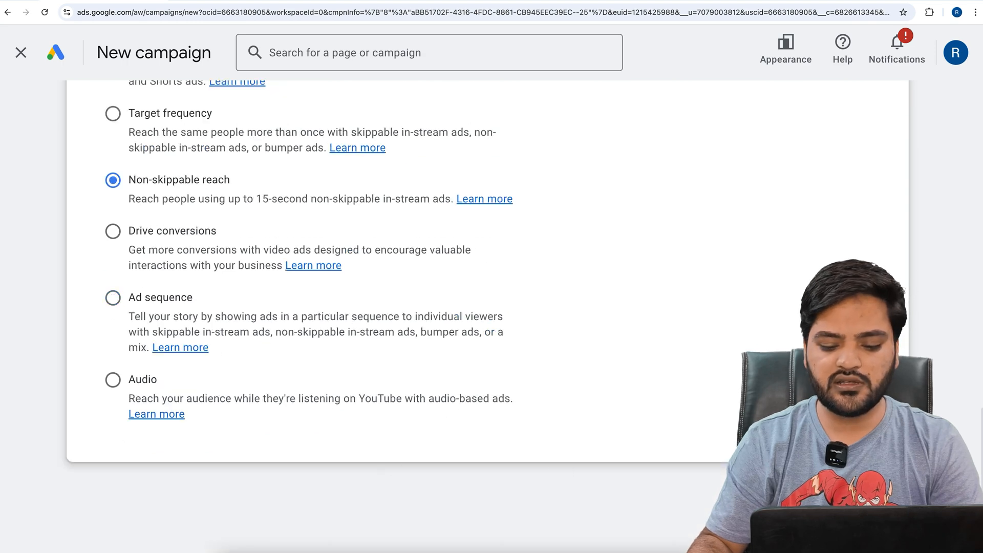
{"action": "left_click", "coordinate": [875, 489]}
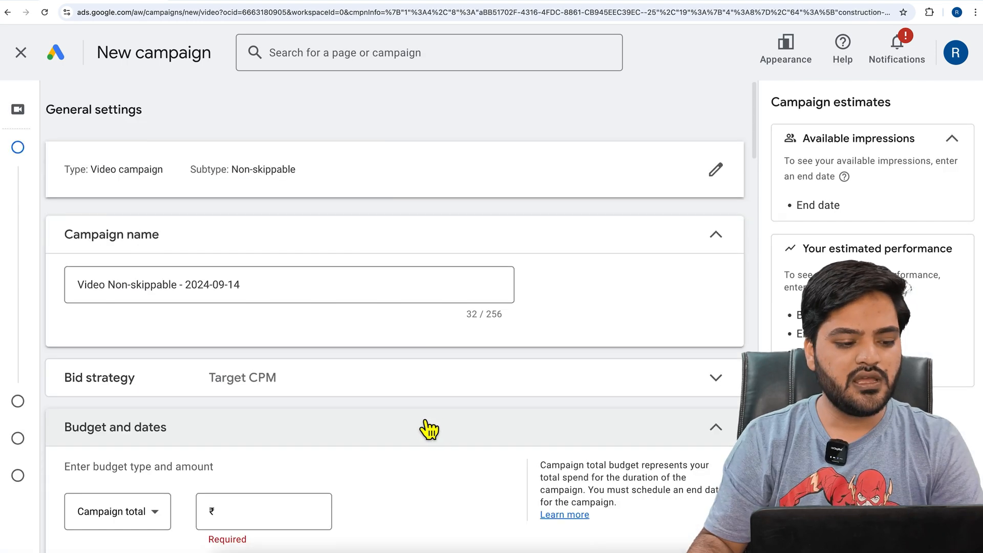
Name the campaign "DemoNonSkippable"
{"action": "left_click_drag", "start_coordinate": [263, 289], "coordinate": [82, 280]}
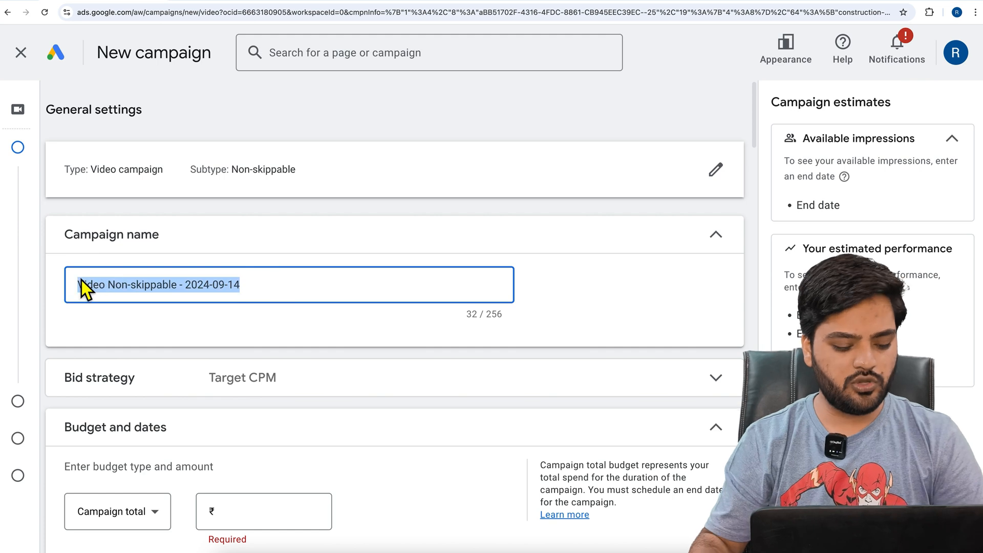
{"action": "type", "text": "Demo"}
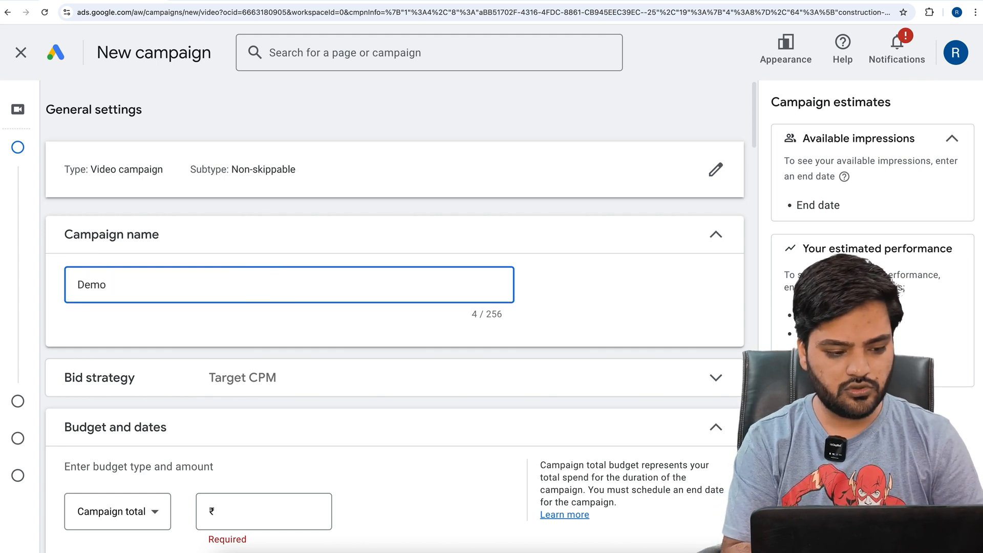
{"action": "type", "text": "NonSkippable"}
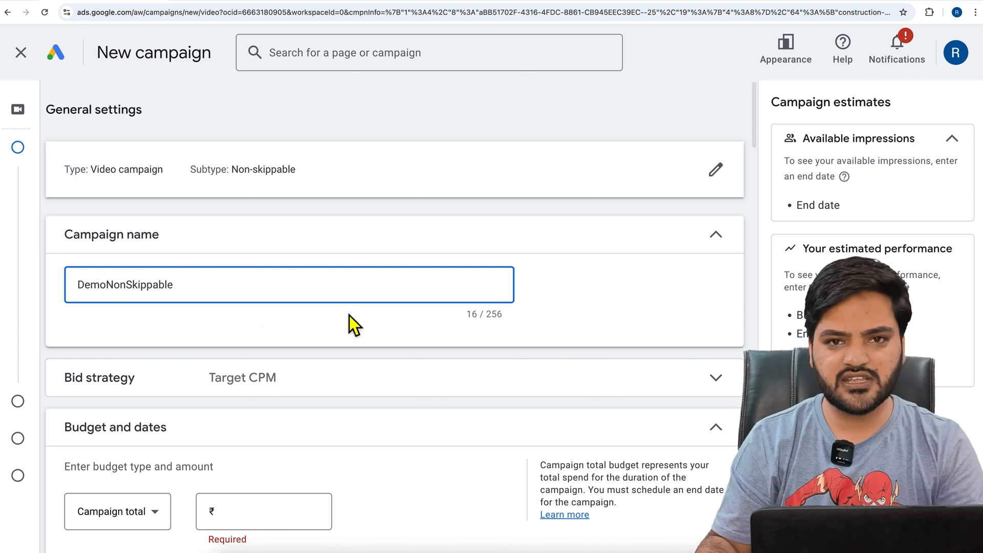
Expand the campaign's bid strategy, check the charging method for non-skippable ads in YouTube Help, and return to the campaign settings
{"action": "scroll", "coordinate": [349, 316], "scroll_direction": "down", "scroll_amount": 2}
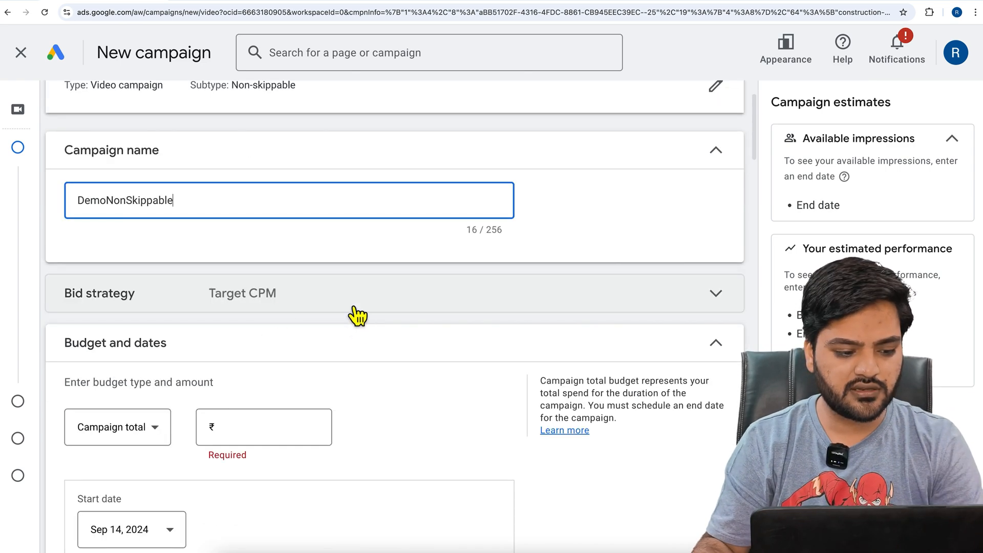
{"action": "left_click", "coordinate": [200, 306]}
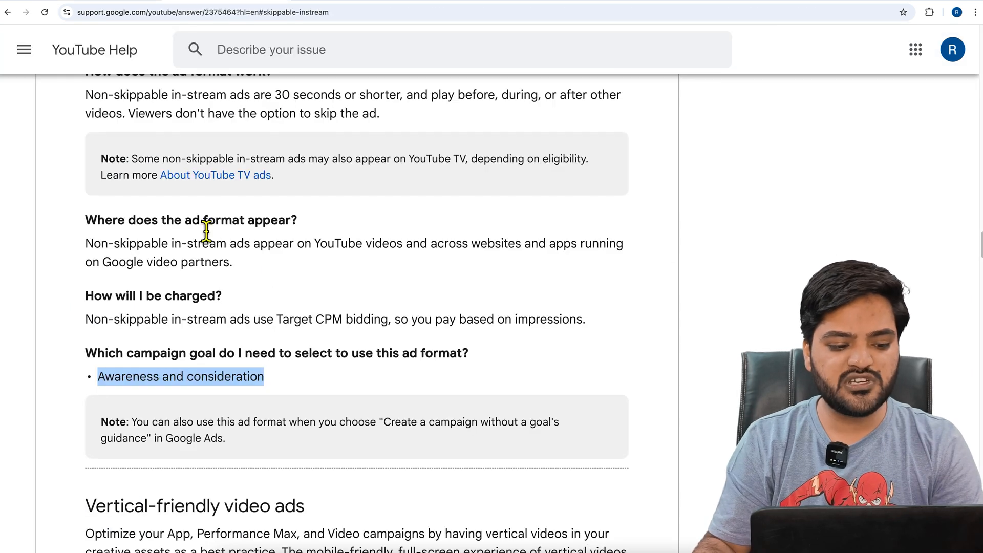
{"action": "scroll", "coordinate": [197, 323], "scroll_direction": "up", "scroll_amount": 5}
{"action": "scroll", "coordinate": [197, 322], "scroll_direction": "down", "scroll_amount": 5}
{"action": "left_click", "coordinate": [193, 401]}
{"action": "left_click_drag", "start_coordinate": [138, 351], "coordinate": [382, 351]}
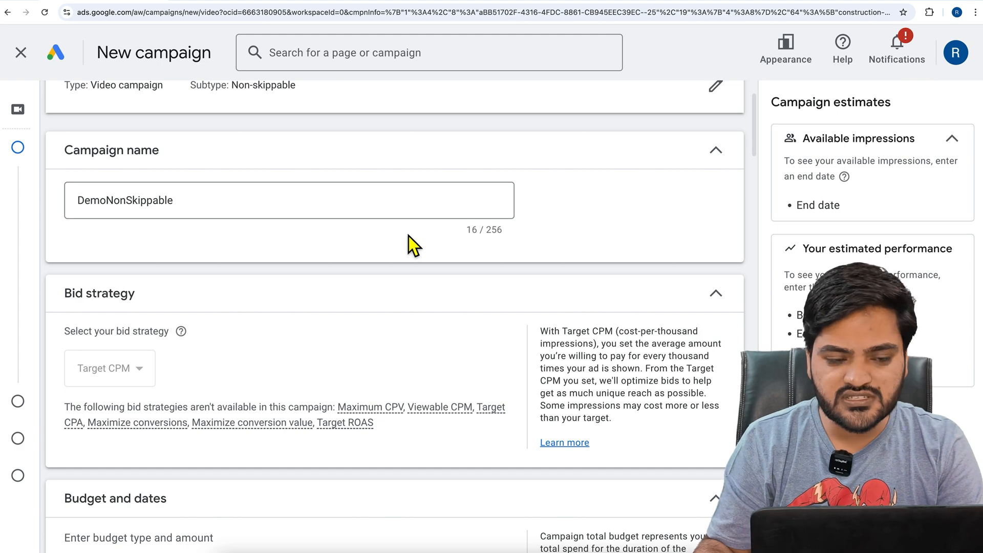
Change the budget type to Daily and set the amount to ₹100
{"action": "scroll", "coordinate": [410, 236], "scroll_direction": "down", "scroll_amount": 4}
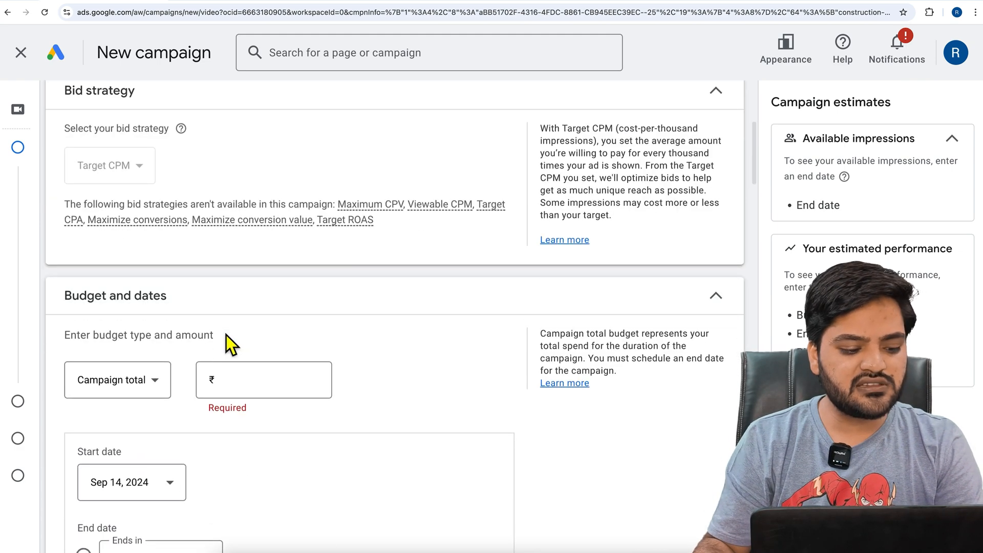
{"action": "scroll", "coordinate": [174, 384], "scroll_direction": "down", "scroll_amount": 5}
{"action": "scroll", "coordinate": [136, 195], "scroll_direction": "up", "scroll_amount": 1}
{"action": "left_click", "coordinate": [144, 171]}
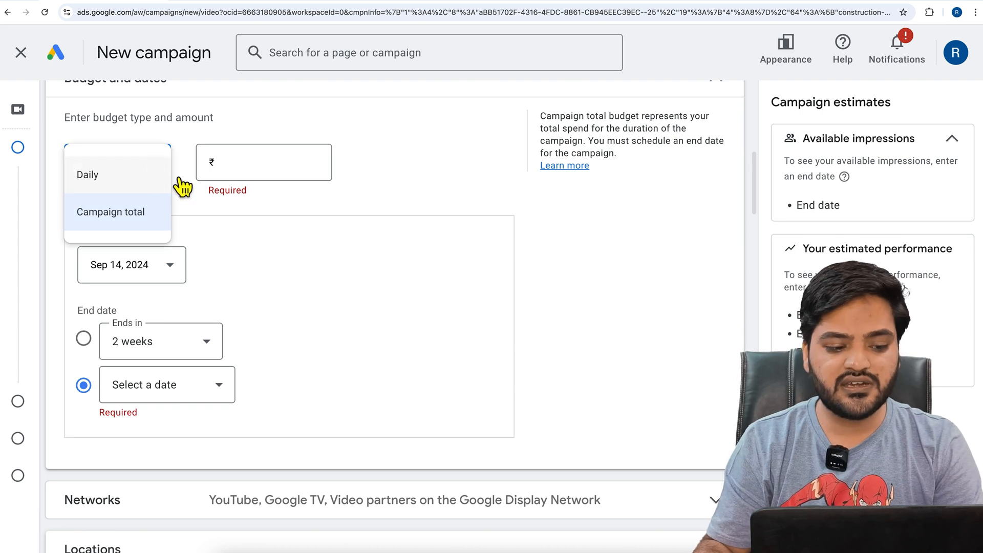
{"action": "left_click", "coordinate": [156, 175]}
{"action": "left_click", "coordinate": [257, 175]}
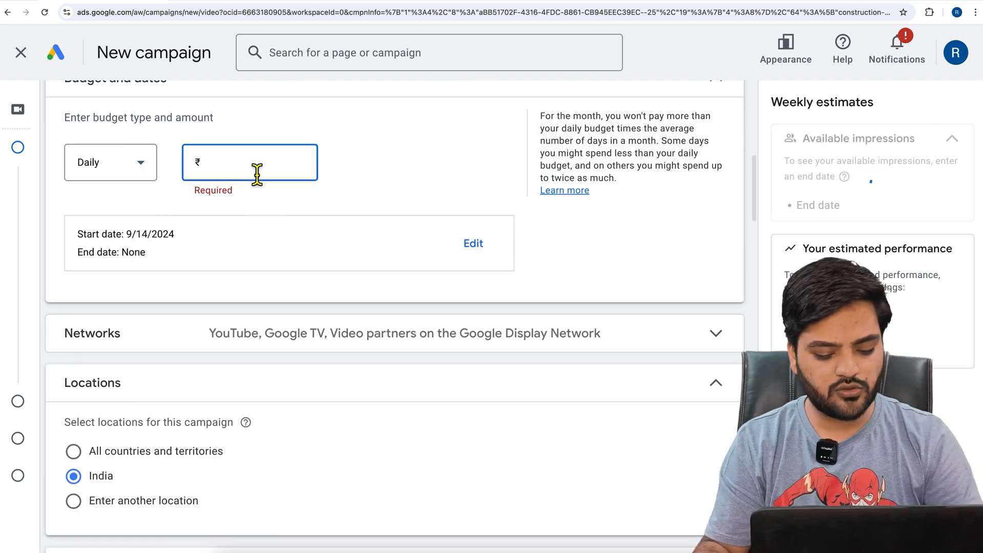
{"action": "type", "text": "100"}
{"action": "left_click", "coordinate": [355, 169]}
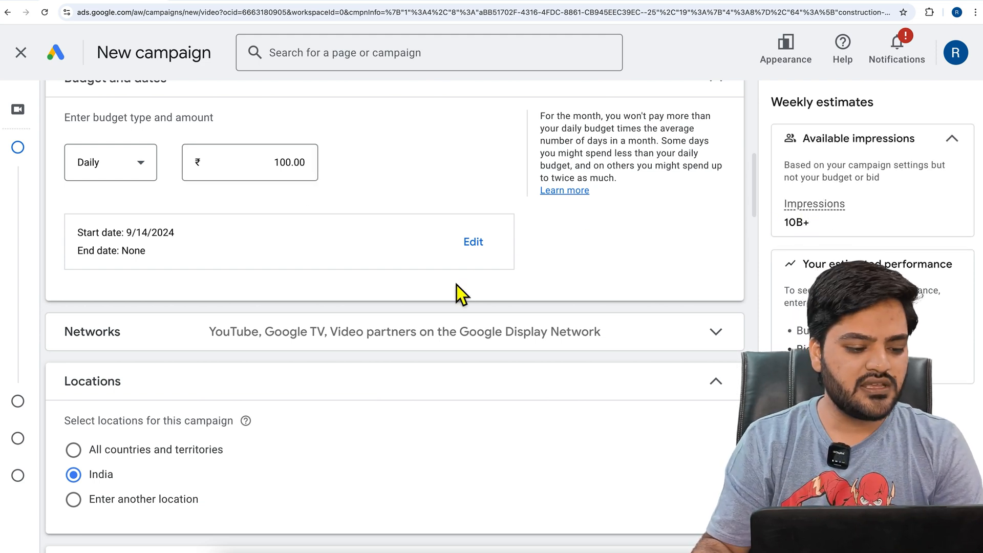
Exclude Google TV and video partners on the Google Display Network from the campaign's networks
{"action": "left_click", "coordinate": [188, 338]}
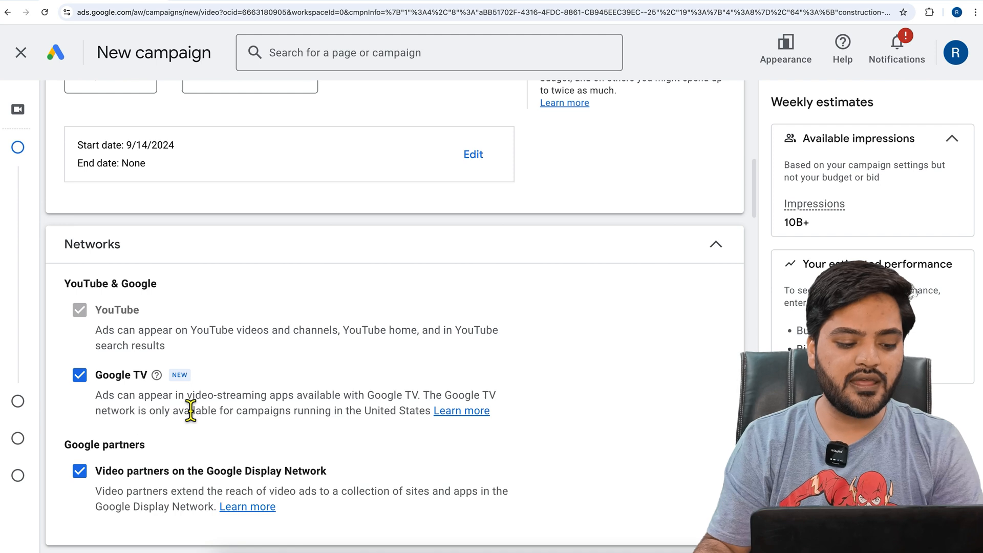
{"action": "left_click_drag", "start_coordinate": [214, 395], "coordinate": [423, 405]}
{"action": "left_click", "coordinate": [404, 408]}
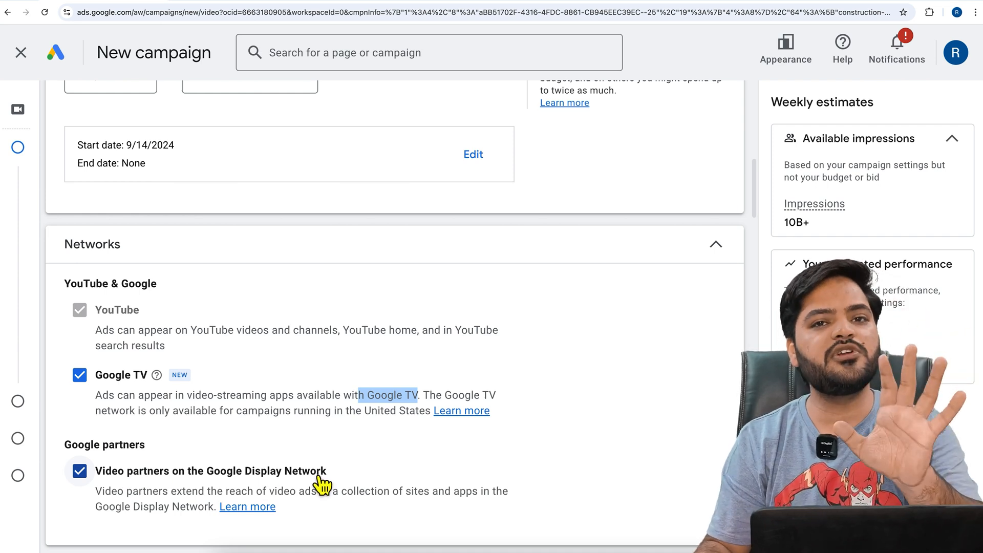
{"action": "left_click", "coordinate": [80, 375]}
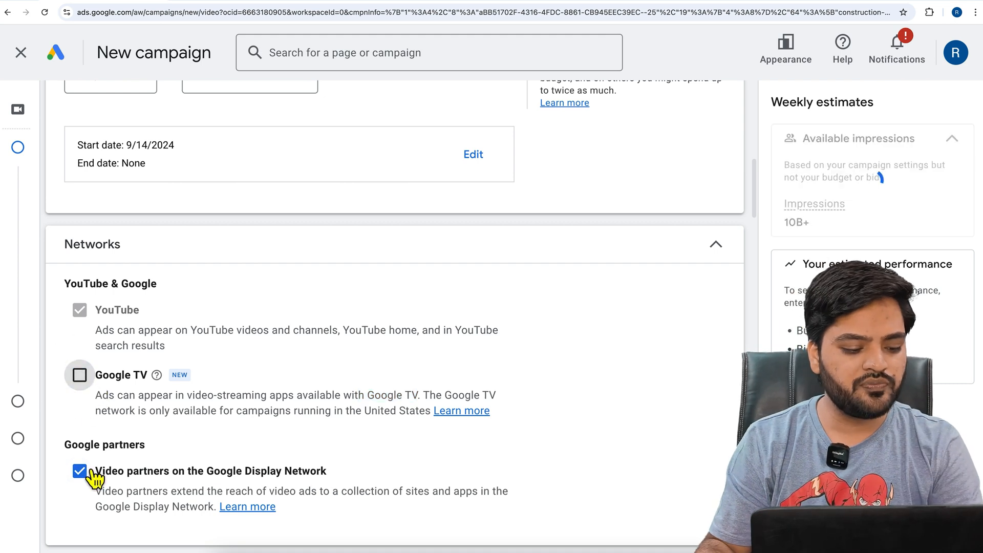
{"action": "left_click", "coordinate": [92, 477]}
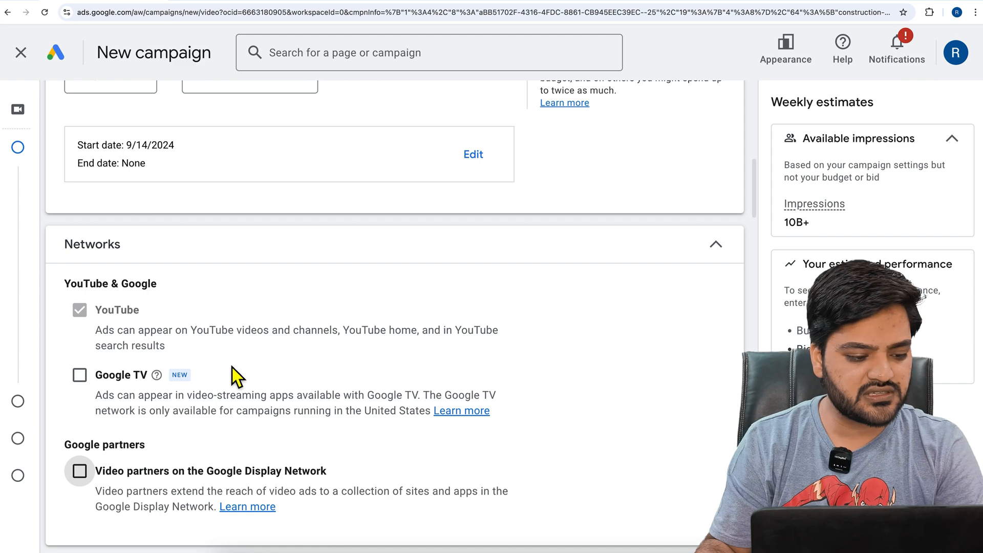
Review the campaign's location and language settings and expand the related videos section
{"action": "scroll", "coordinate": [232, 368], "scroll_direction": "down", "scroll_amount": 5}
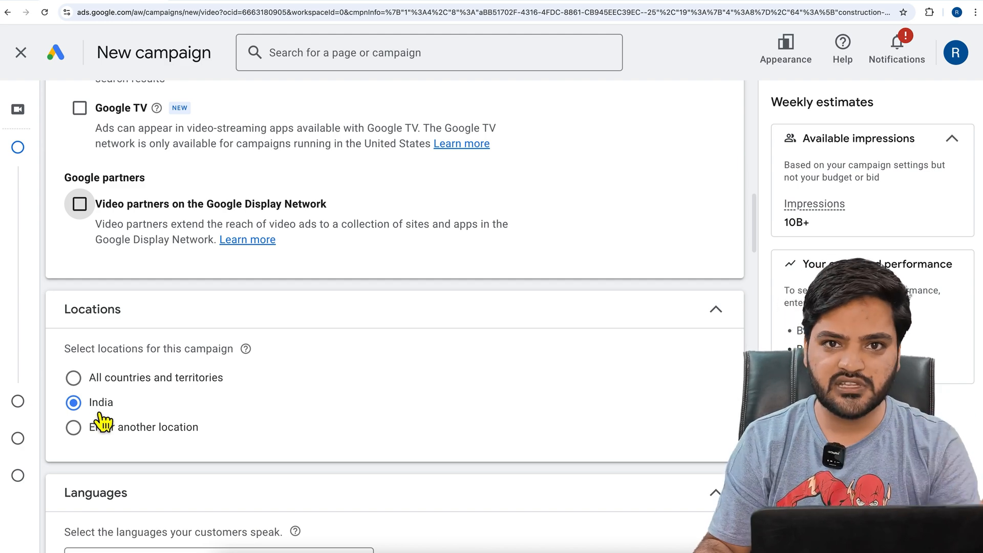
{"action": "scroll", "coordinate": [170, 417], "scroll_direction": "down", "scroll_amount": 2}
{"action": "scroll", "coordinate": [169, 417], "scroll_direction": "down", "scroll_amount": 2}
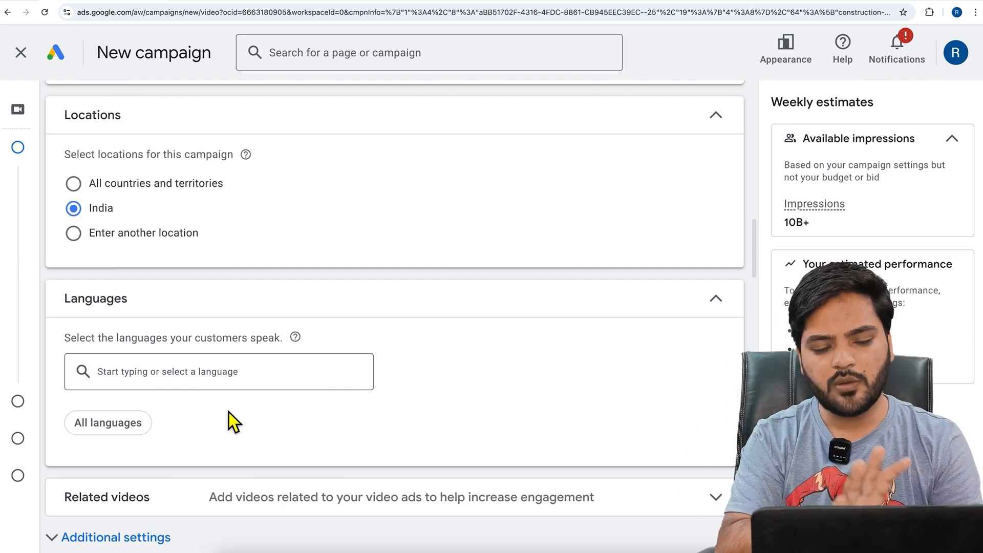
{"action": "scroll", "coordinate": [211, 407], "scroll_direction": "down", "scroll_amount": 2}
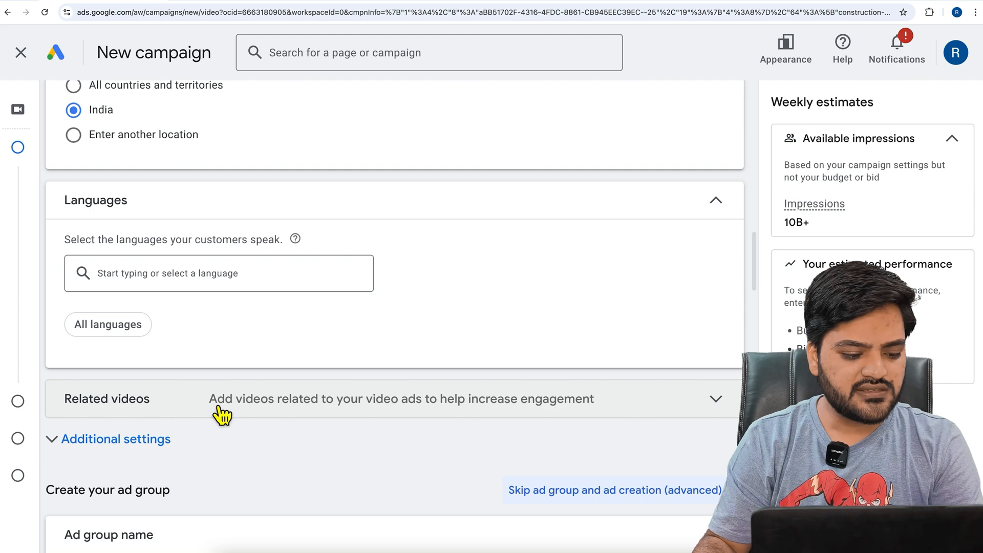
{"action": "left_click", "coordinate": [180, 408]}
{"action": "scroll", "coordinate": [302, 427], "scroll_direction": "down", "scroll_amount": 2}
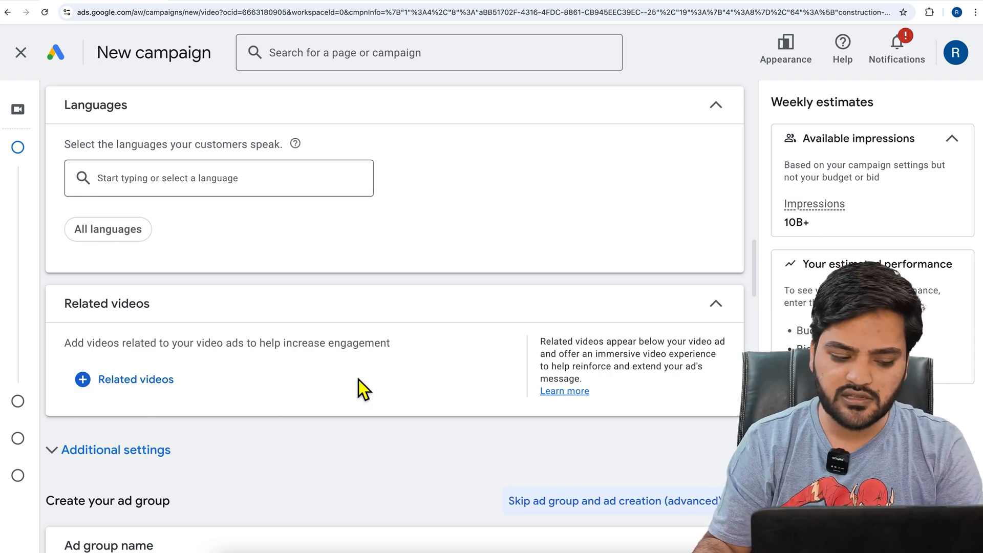
Name the ad group "AdGroup1"
{"action": "scroll", "coordinate": [359, 379], "scroll_direction": "down", "scroll_amount": 6}
{"action": "left_click_drag", "start_coordinate": [247, 224], "coordinate": [66, 222]}
{"action": "type", "text": "AdGroup1"}
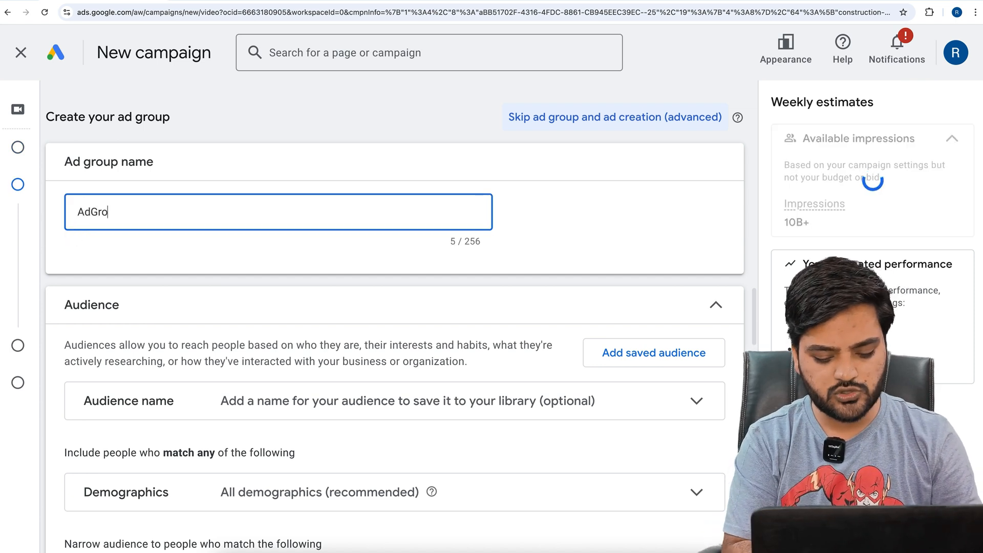
{"action": "left_click", "coordinate": [66, 257]}
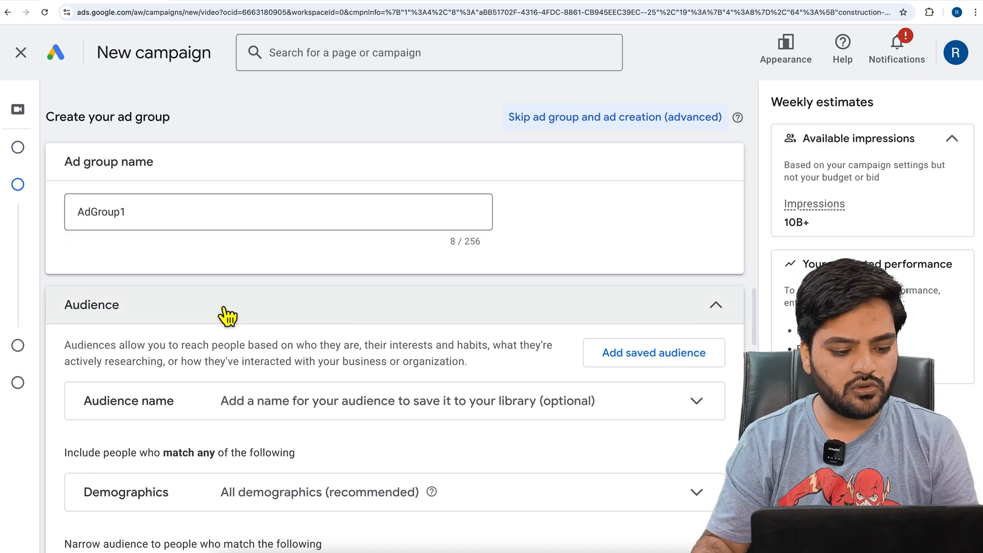
Expand the audience's demographics and additional demographics to review the gender, age, parental status and household income options
{"action": "scroll", "coordinate": [216, 303], "scroll_direction": "down", "scroll_amount": 1}
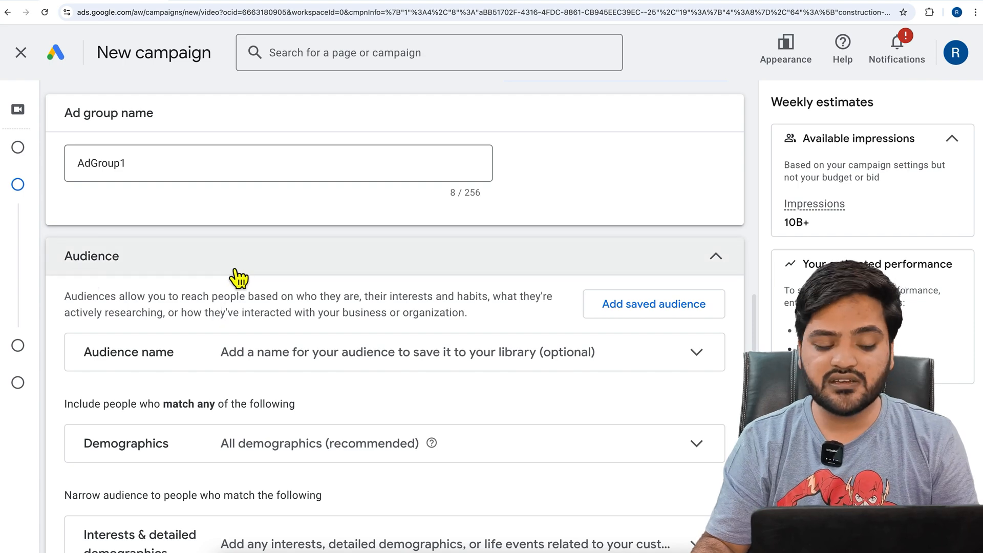
{"action": "scroll", "coordinate": [198, 338], "scroll_direction": "down", "scroll_amount": 2}
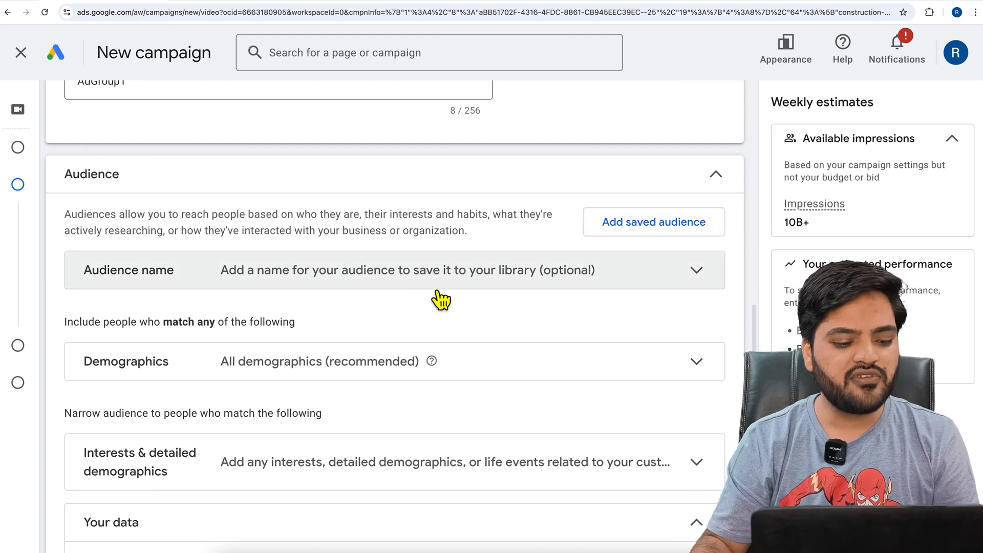
{"action": "scroll", "coordinate": [308, 368], "scroll_direction": "down", "scroll_amount": 1}
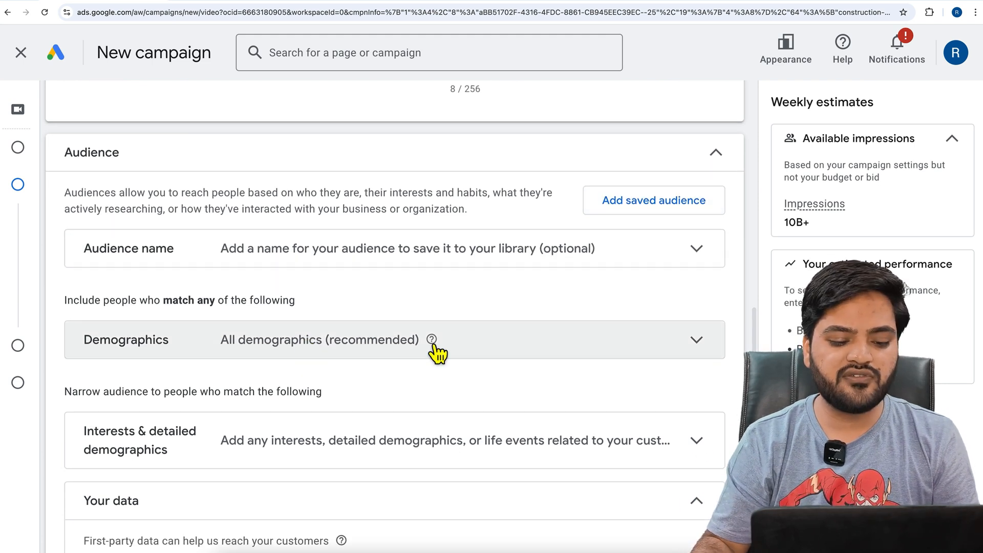
{"action": "left_click", "coordinate": [533, 361]}
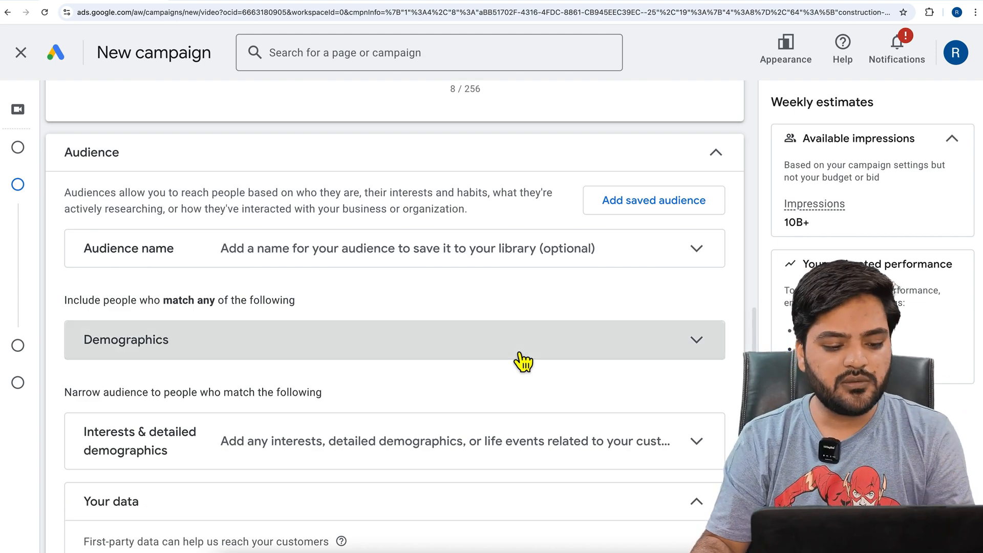
{"action": "scroll", "coordinate": [437, 373], "scroll_direction": "down", "scroll_amount": 3}
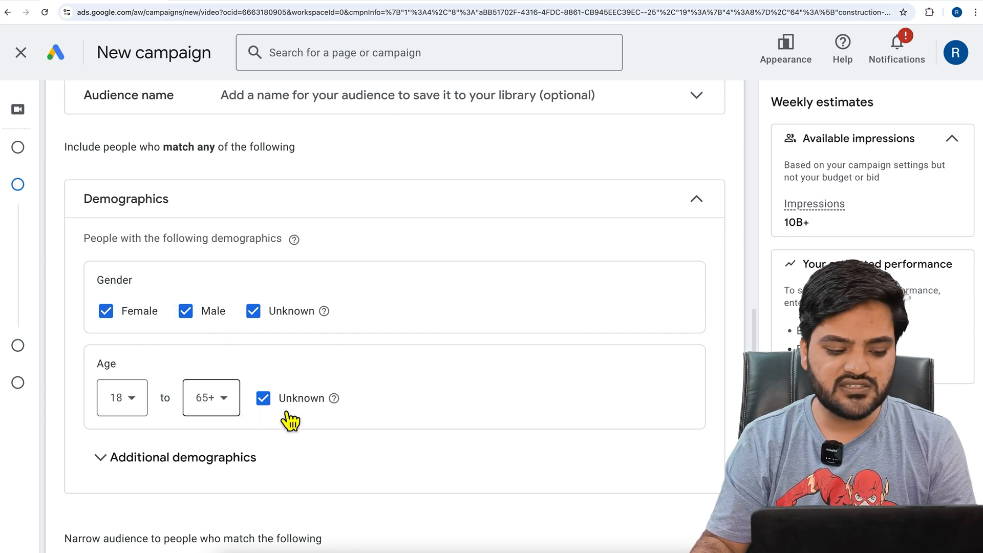
{"action": "left_click", "coordinate": [180, 463]}
{"action": "scroll", "coordinate": [367, 428], "scroll_direction": "down", "scroll_amount": 2}
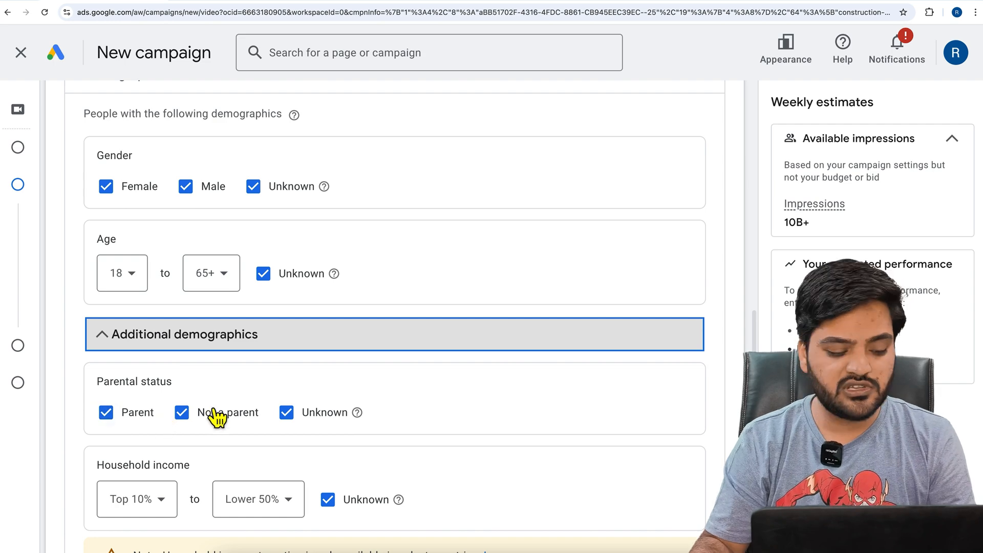
{"action": "scroll", "coordinate": [204, 419], "scroll_direction": "down", "scroll_amount": 2}
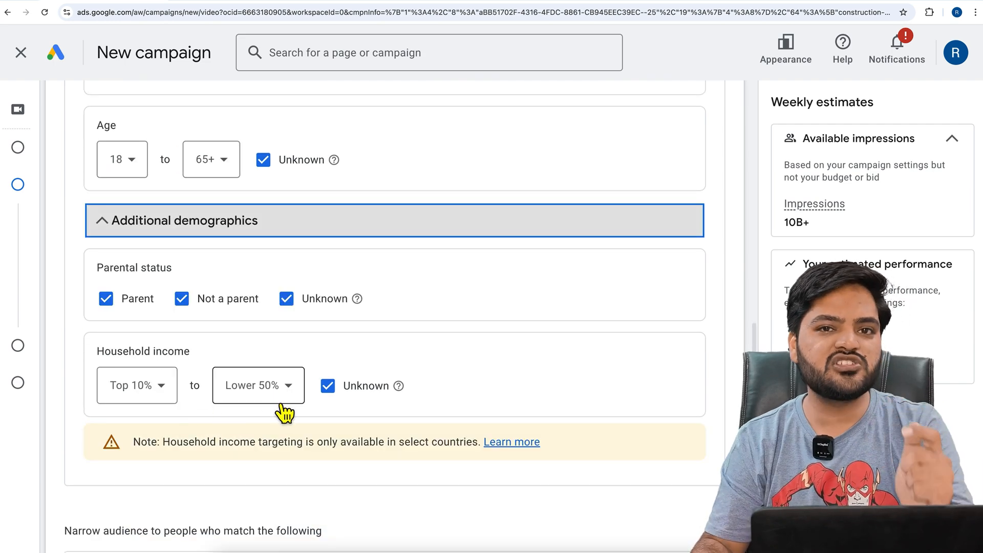
{"action": "scroll", "coordinate": [282, 407], "scroll_direction": "down", "scroll_amount": 3}
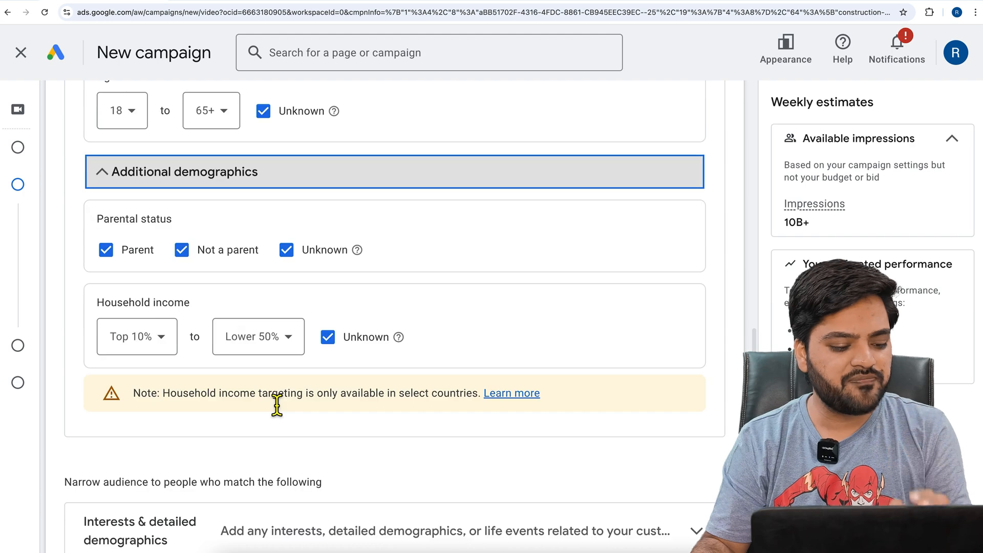
Expand the interests and detailed demographics and search the audience segments for "Online Course"
{"action": "left_click", "coordinate": [226, 407]}
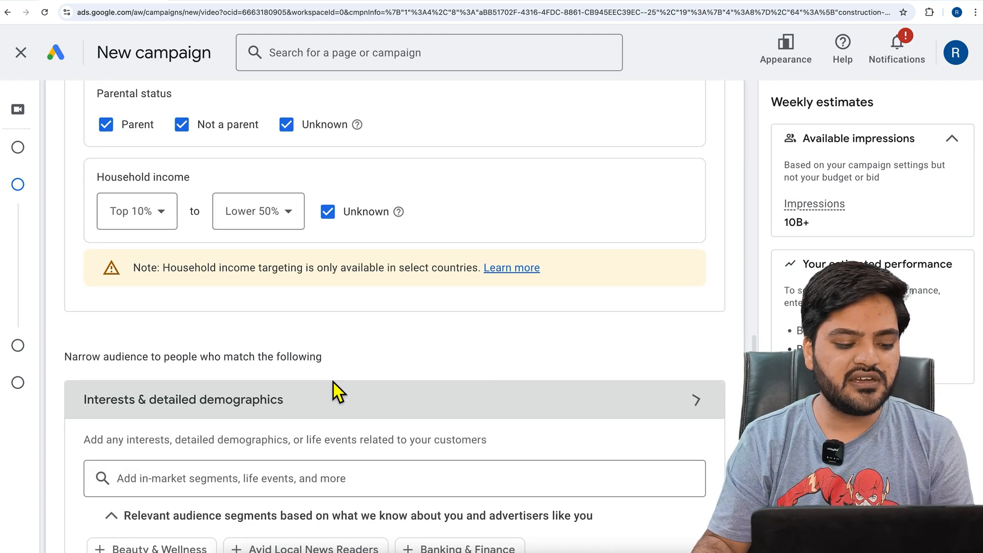
{"action": "scroll", "coordinate": [336, 393], "scroll_direction": "down", "scroll_amount": 2}
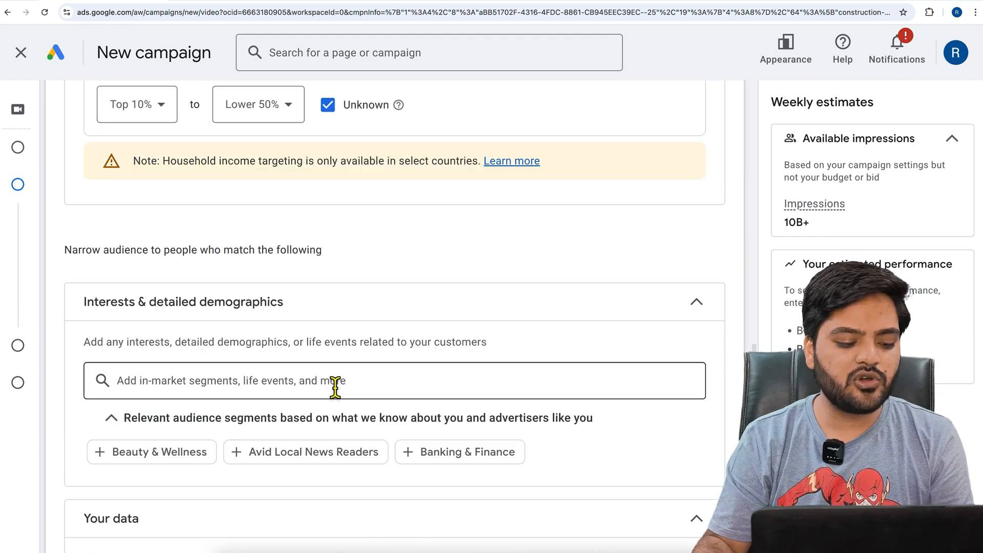
{"action": "left_click", "coordinate": [253, 392]}
{"action": "type", "text": "Onlin"}
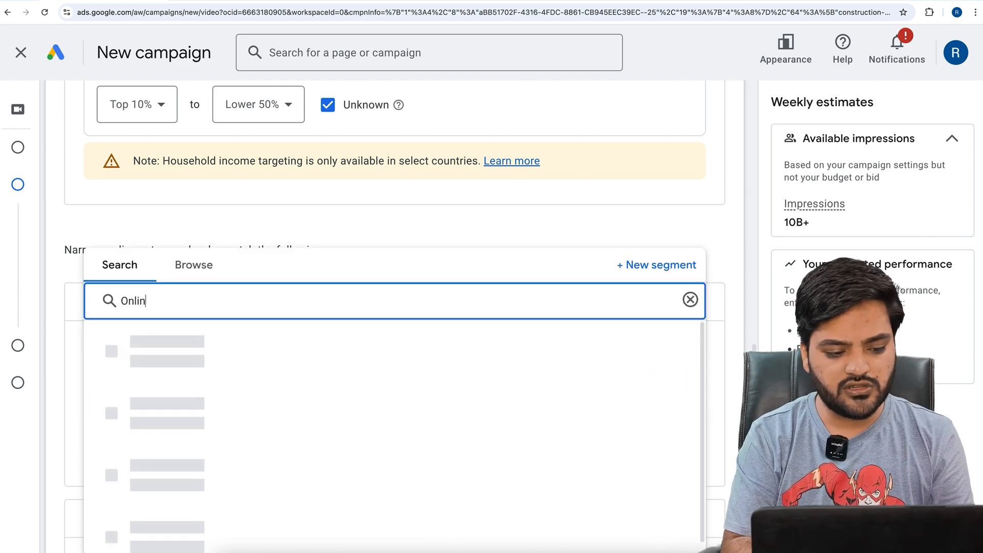
{"action": "type", "text": "e Course"}
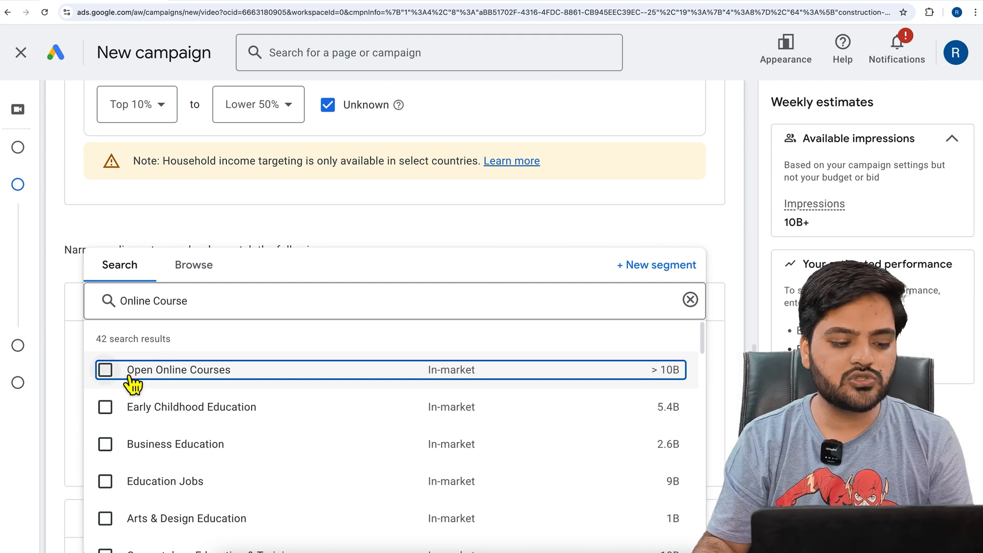
Browse the audience segment categories, expanding Detailed demographics and Affinity to examine their options, and close the segment list without selecting any
{"action": "left_click", "coordinate": [210, 281]}
{"action": "scroll", "coordinate": [79, 348], "scroll_direction": "down", "scroll_amount": 5}
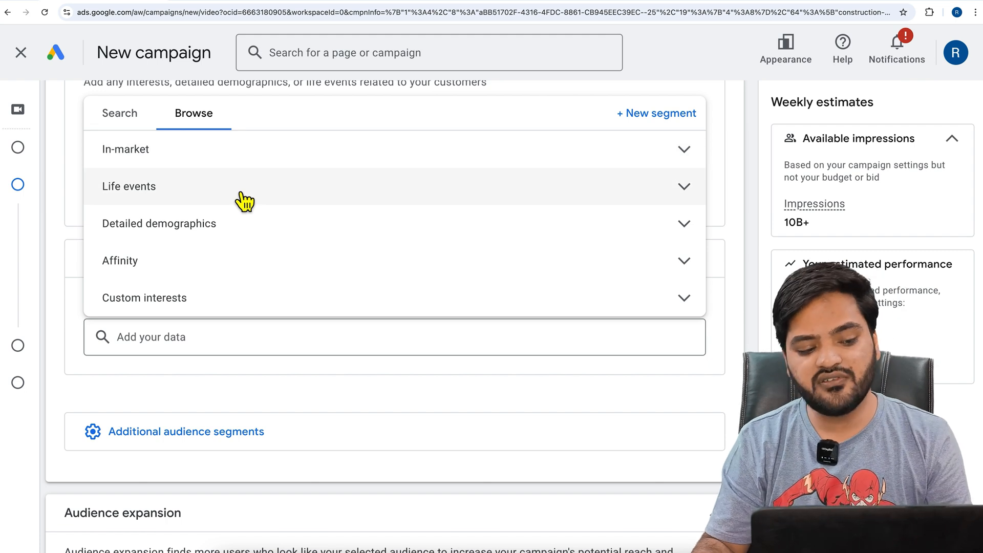
{"action": "left_click", "coordinate": [256, 230]}
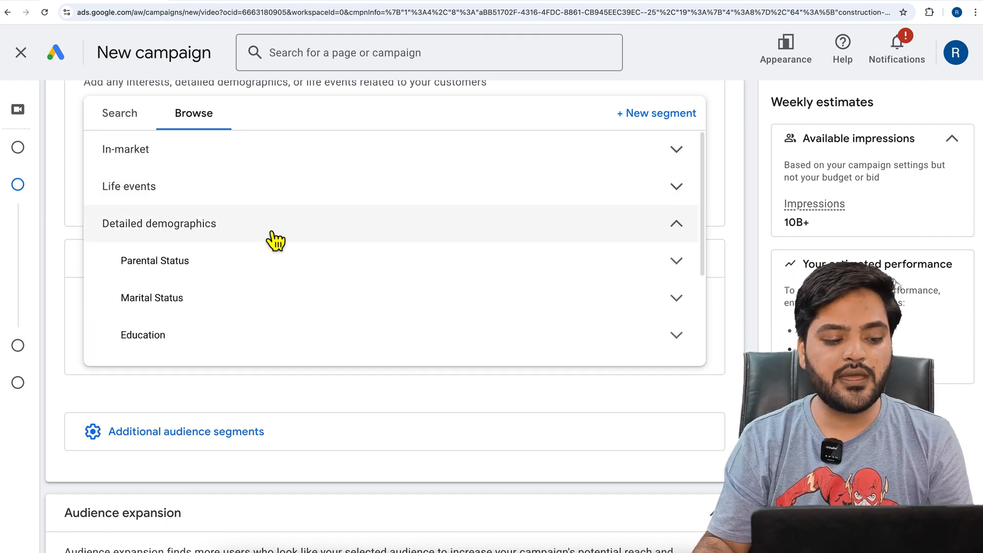
{"action": "scroll", "coordinate": [223, 315], "scroll_direction": "down", "scroll_amount": 1}
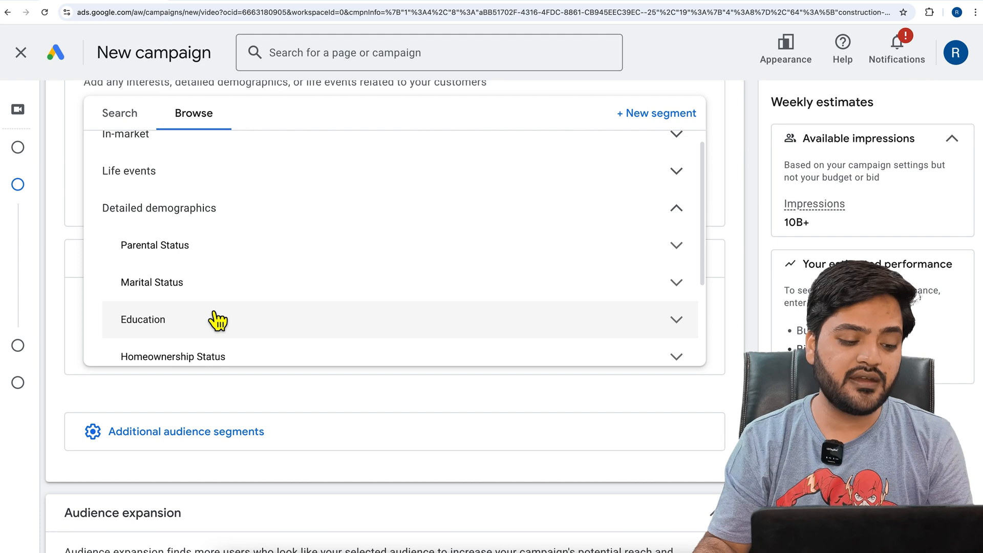
{"action": "scroll", "coordinate": [217, 321], "scroll_direction": "down", "scroll_amount": 2}
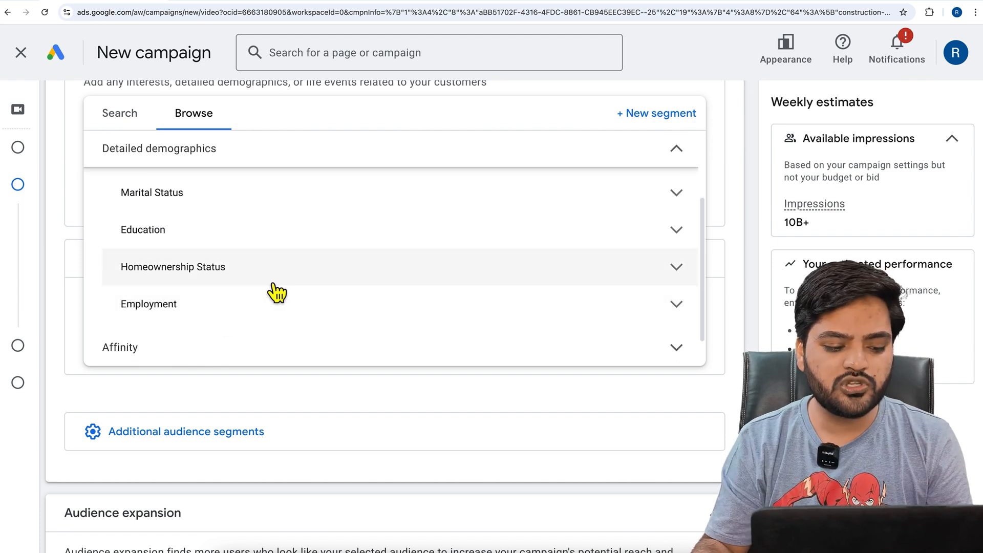
{"action": "scroll", "coordinate": [266, 281], "scroll_direction": "down", "scroll_amount": 1}
{"action": "left_click", "coordinate": [325, 315]}
{"action": "scroll", "coordinate": [328, 321], "scroll_direction": "down", "scroll_amount": 1}
{"action": "mouse_move", "coordinate": [329, 322]}
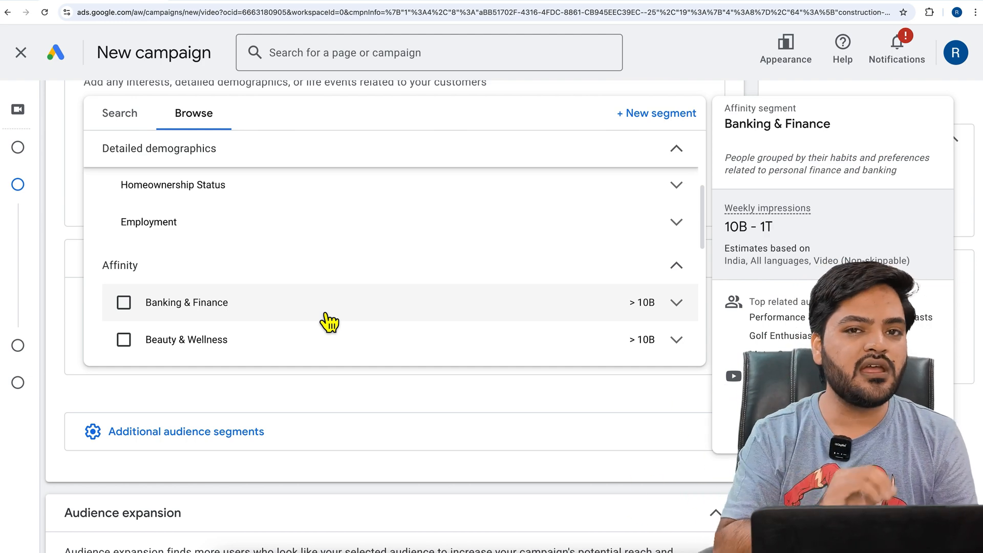
{"action": "scroll", "coordinate": [359, 307], "scroll_direction": "down", "scroll_amount": 10}
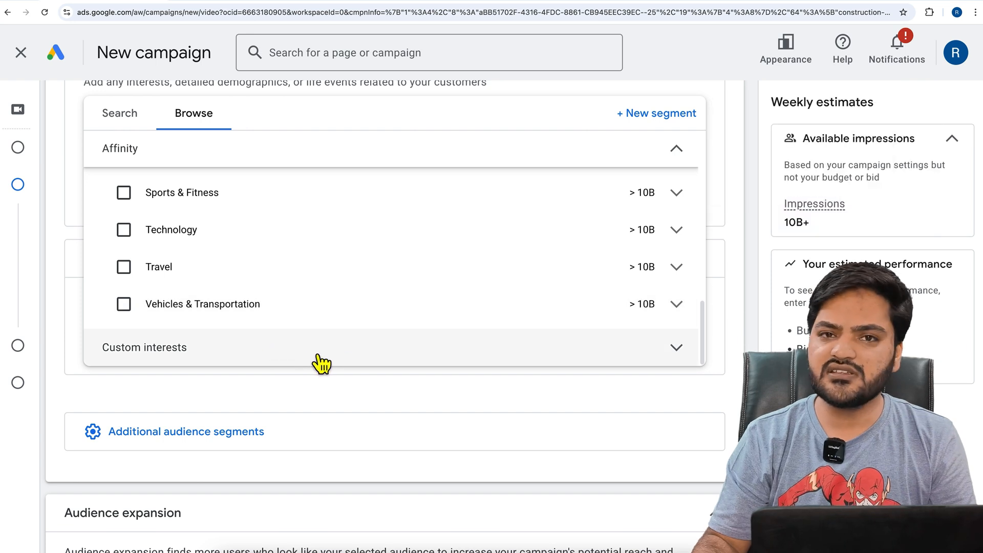
{"action": "left_click", "coordinate": [59, 359]}
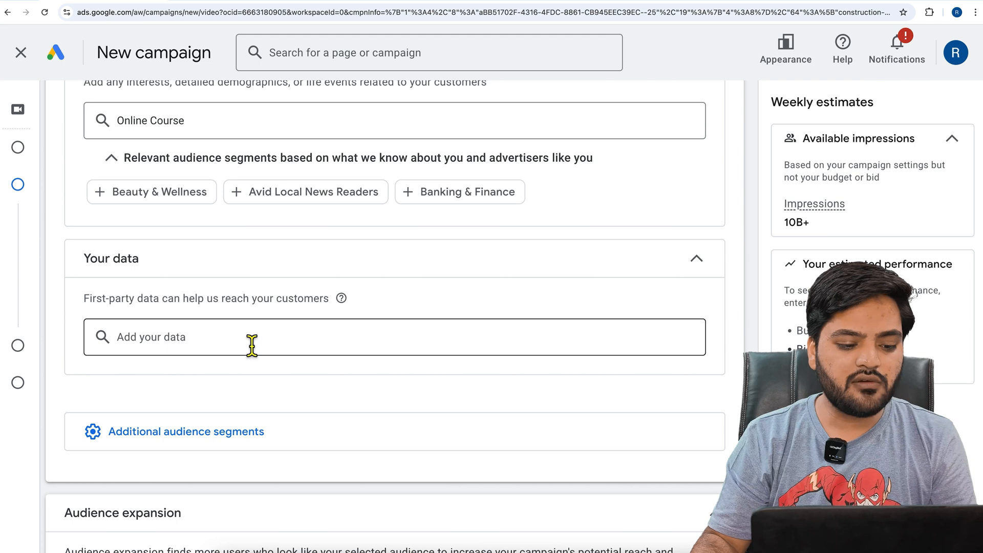
Examine the first-party data option and expand the additional audience segments to review custom search terms, exclusions and audience expansion
{"action": "left_click_drag", "start_coordinate": [98, 303], "coordinate": [263, 304]}
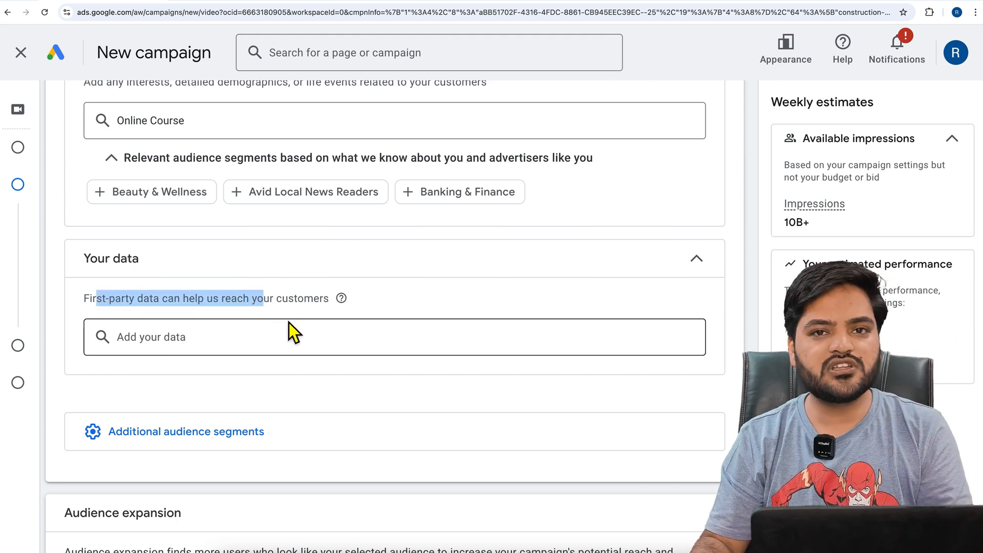
{"action": "left_click", "coordinate": [218, 434]}
{"action": "scroll", "coordinate": [279, 392], "scroll_direction": "down", "scroll_amount": 5}
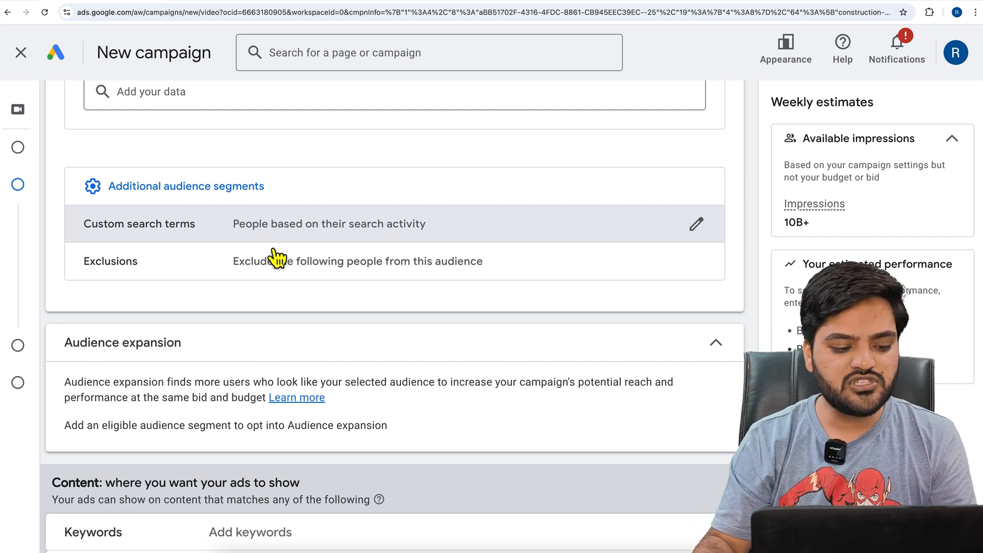
{"action": "scroll", "coordinate": [241, 308], "scroll_direction": "down", "scroll_amount": 2}
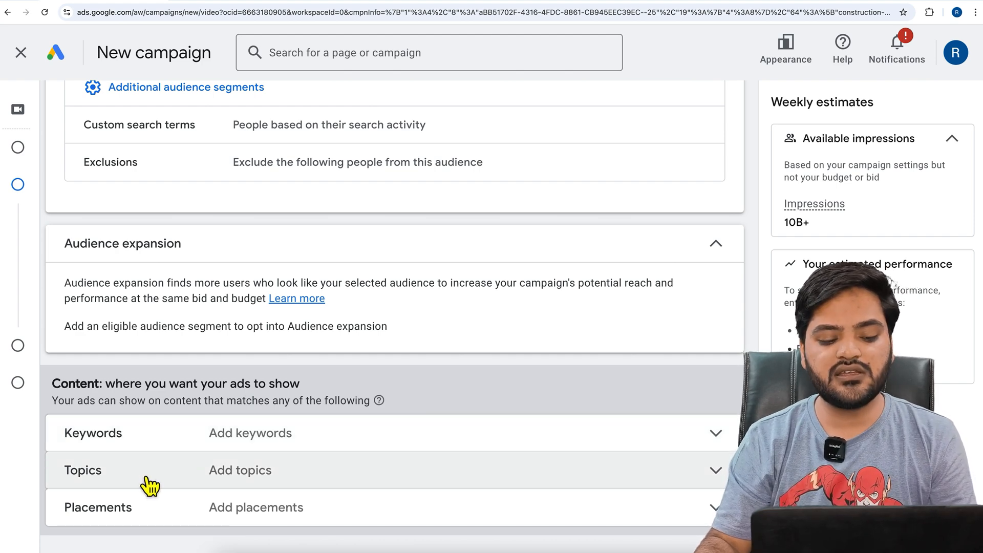
Expand the ad group's placement targeting and review which placement types are available
{"action": "scroll", "coordinate": [149, 485], "scroll_direction": "down", "scroll_amount": 3}
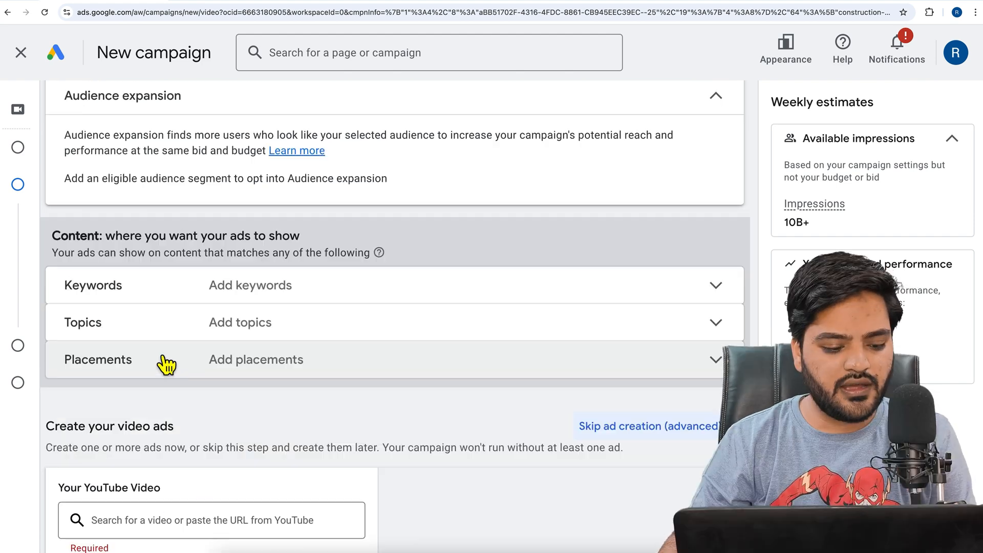
{"action": "left_click", "coordinate": [191, 372]}
{"action": "scroll", "coordinate": [194, 384], "scroll_direction": "down", "scroll_amount": 4}
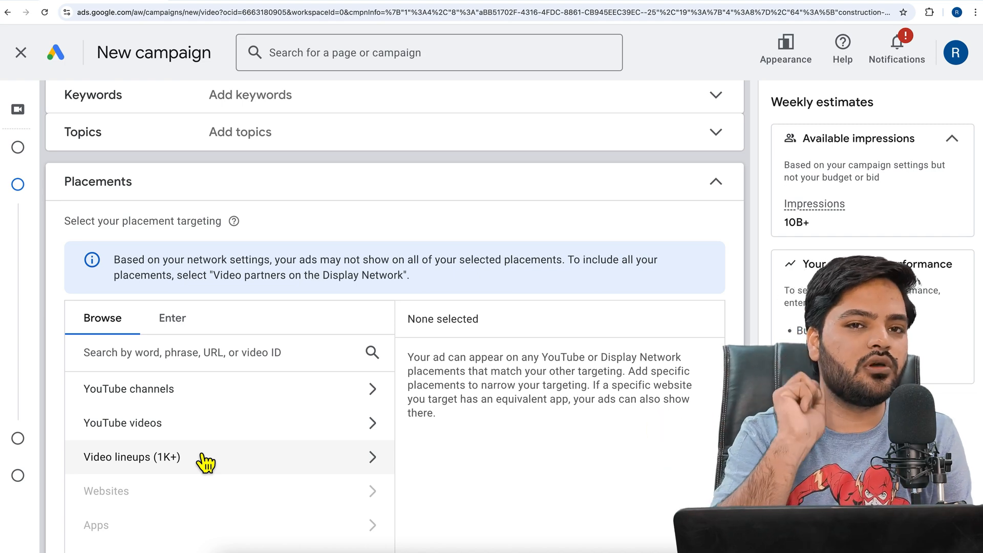
Add the YouTube video "my online master" to the video ad using its copied link
{"action": "scroll", "coordinate": [205, 464], "scroll_direction": "down", "scroll_amount": 10}
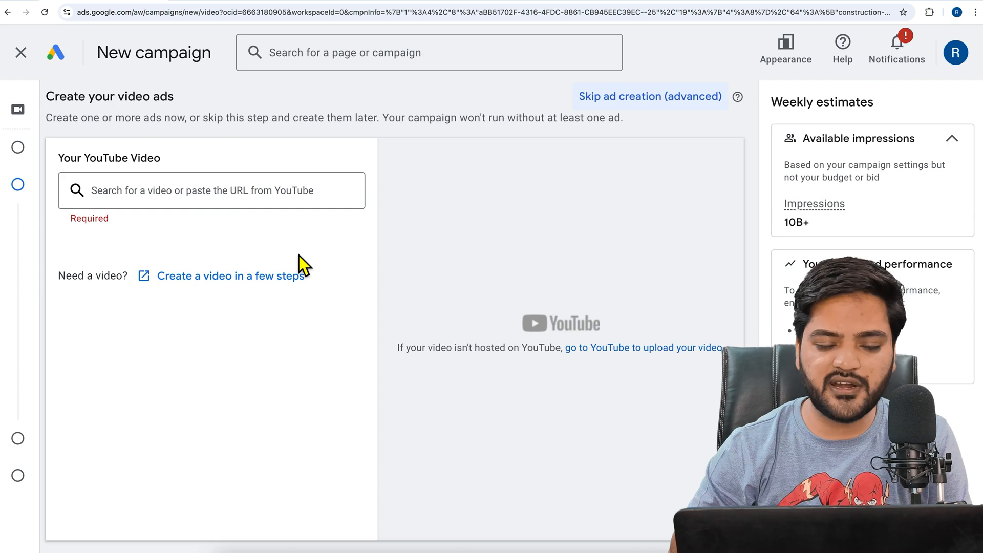
{"action": "left_click", "coordinate": [220, 192]}
{"action": "type", "text": "https://youtu.be/k6YM1cWsY3E"}
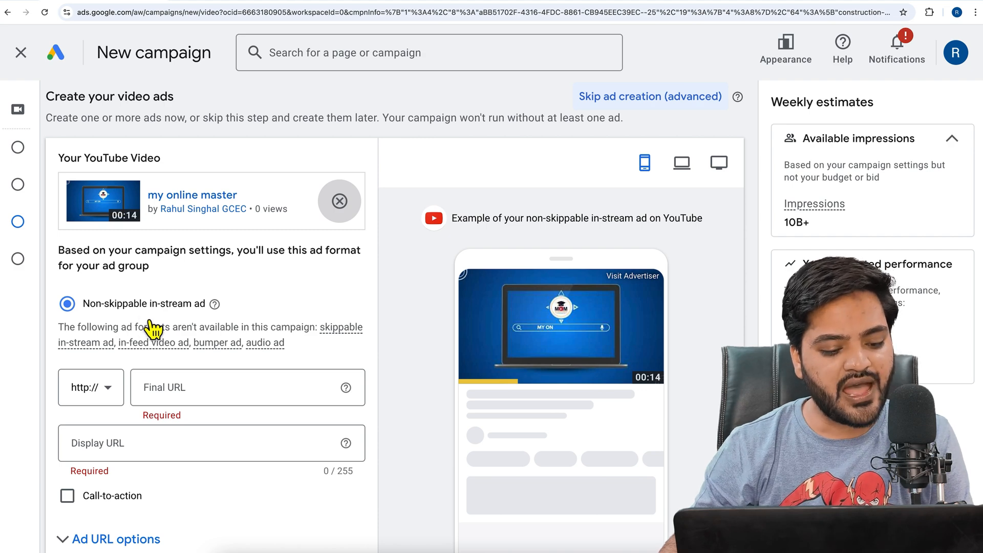
Set the non-skippable in-stream ad's final URL and display URL to wpexpert.in
{"action": "scroll", "coordinate": [274, 318], "scroll_direction": "down", "scroll_amount": 2}
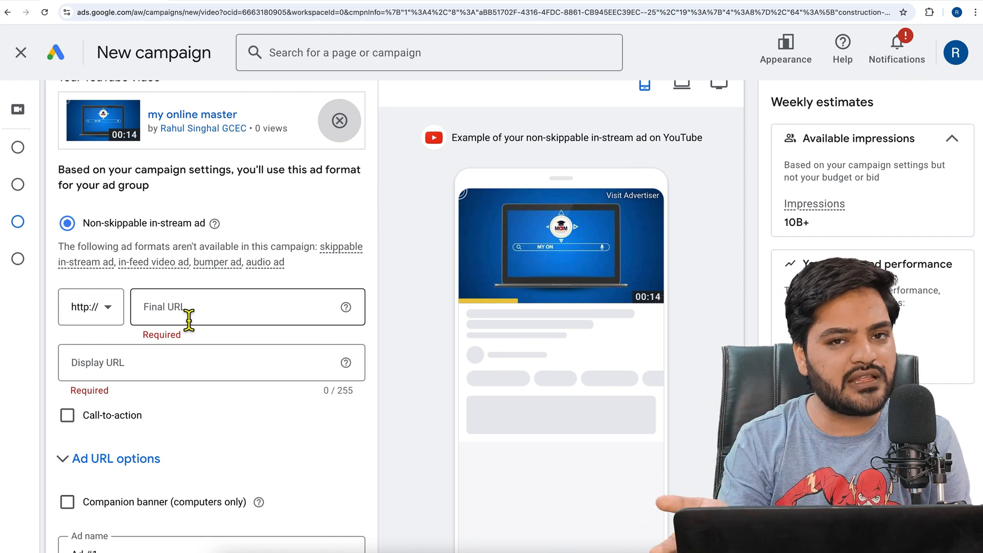
{"action": "left_click", "coordinate": [189, 319]}
{"action": "type", "text": "wpexpert.in"}
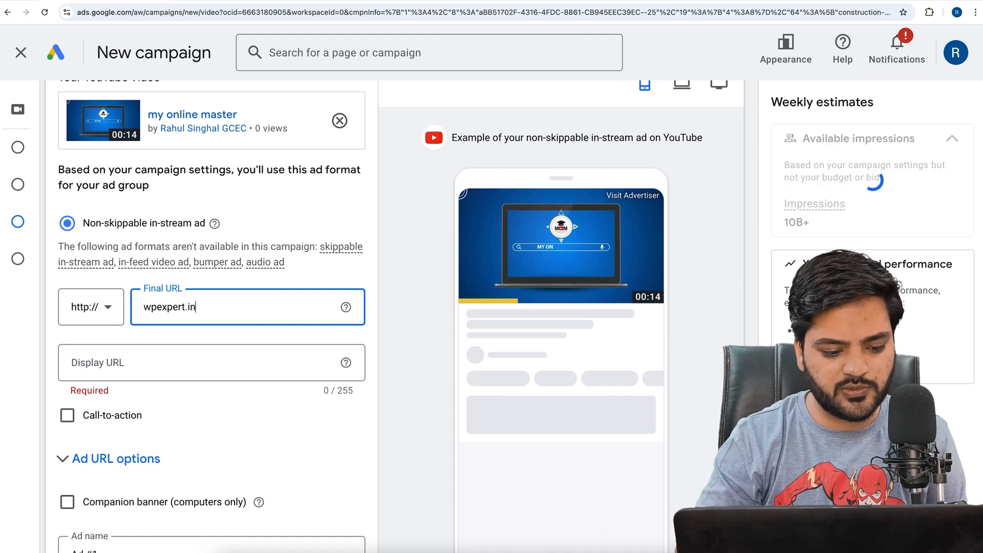
{"action": "left_click", "coordinate": [174, 365]}
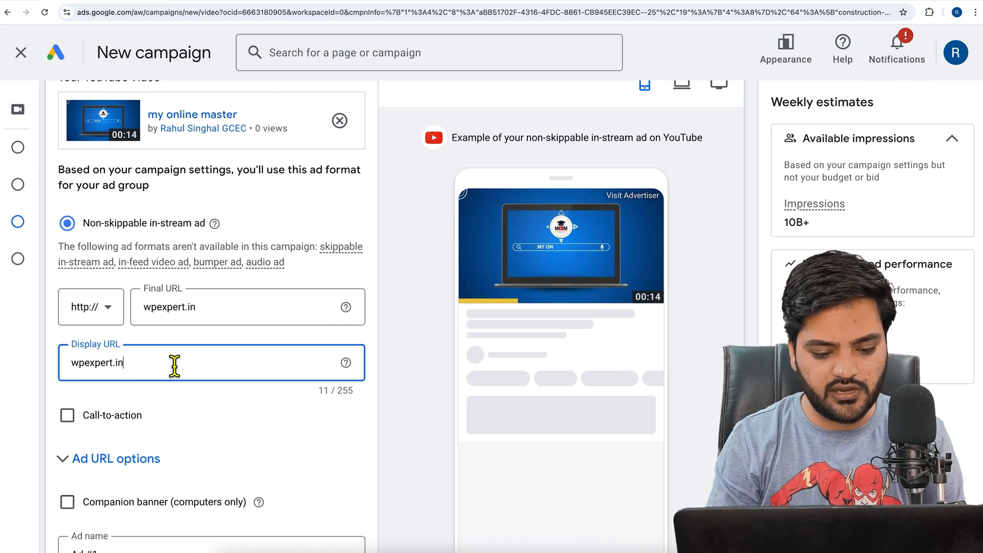
Extend the display URL to wpexpert.in/free-google-ads-course and switch the ad preview to the computer layout
{"action": "type", "text": "/free-google-ads-cou"}
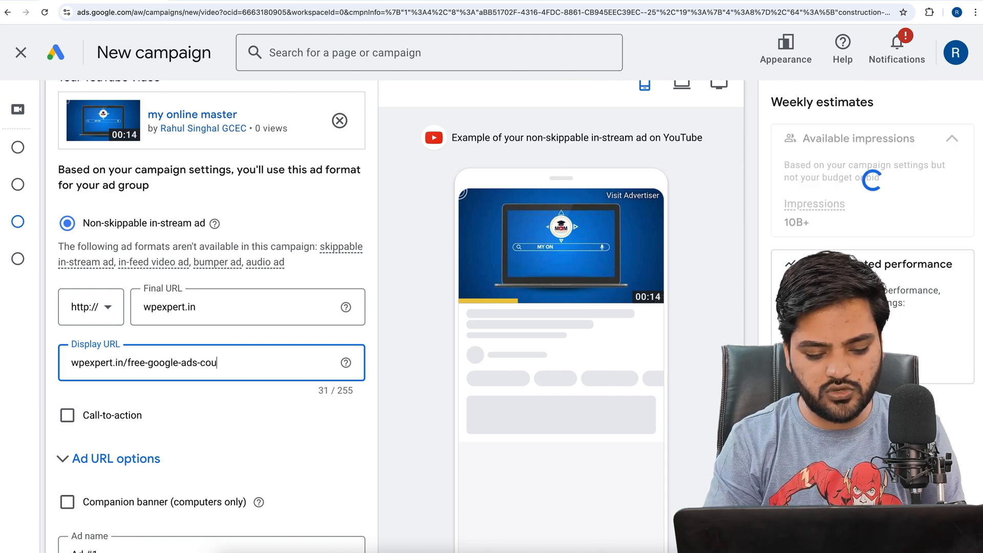
{"action": "type", "text": "rse"}
{"action": "left_click", "coordinate": [272, 408]}
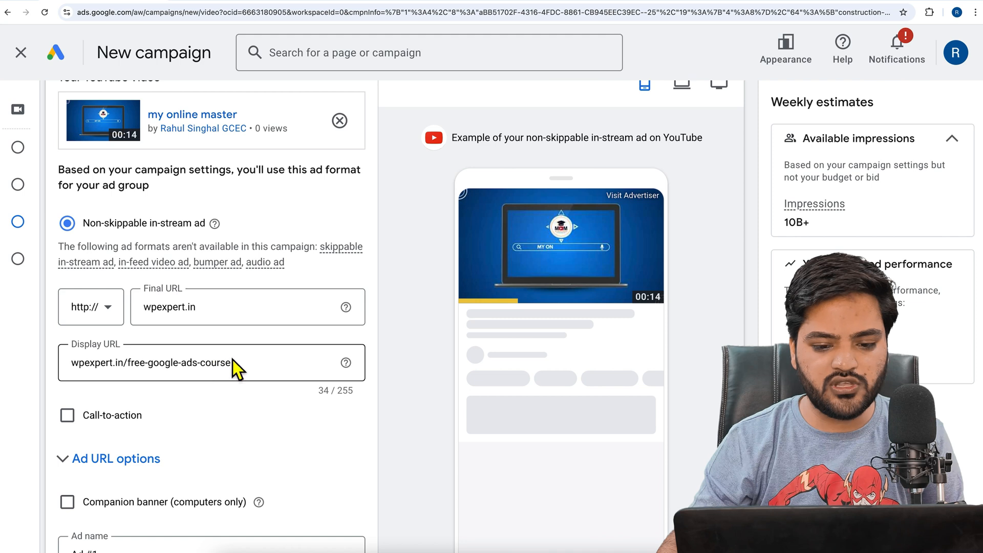
{"action": "left_click", "coordinate": [683, 86]}
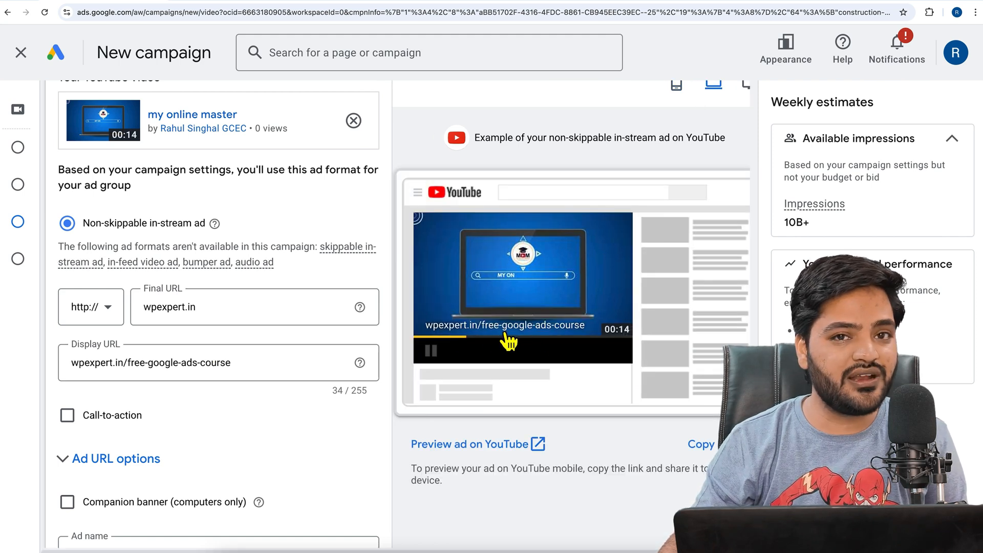
Enable the ad's call-to-action and set its text to "Sign up"
{"action": "left_click", "coordinate": [77, 420]}
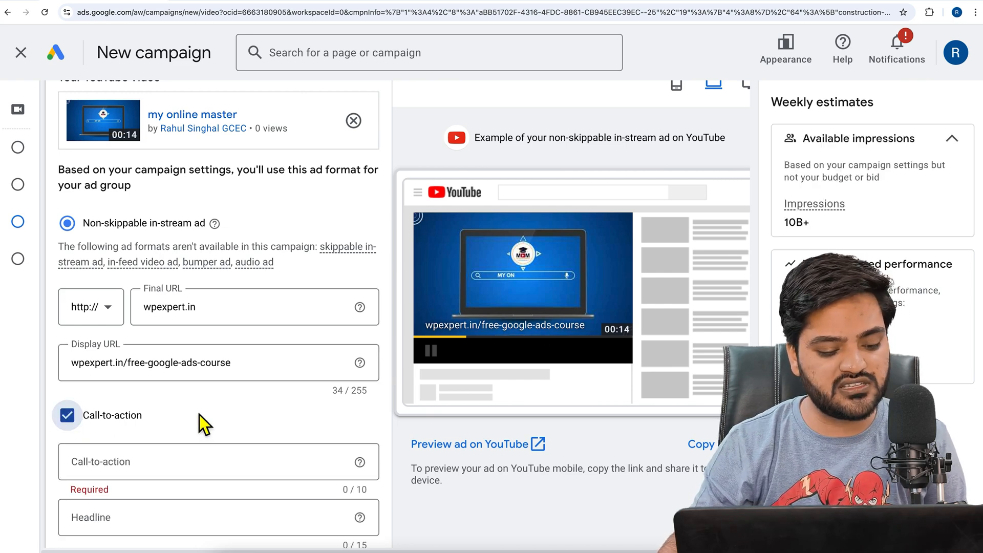
{"action": "scroll", "coordinate": [198, 414], "scroll_direction": "down", "scroll_amount": 2}
{"action": "left_click", "coordinate": [180, 358]}
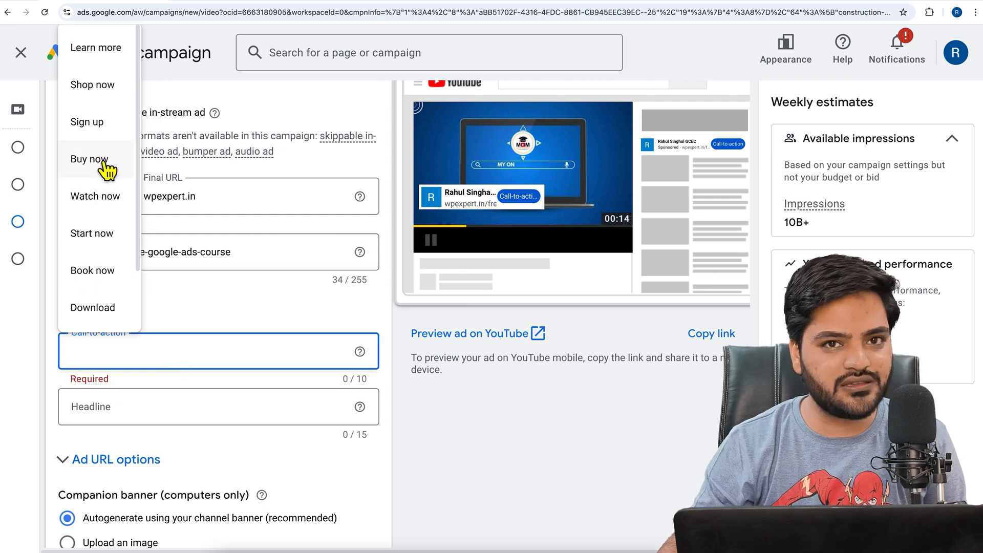
{"action": "left_click", "coordinate": [100, 130]}
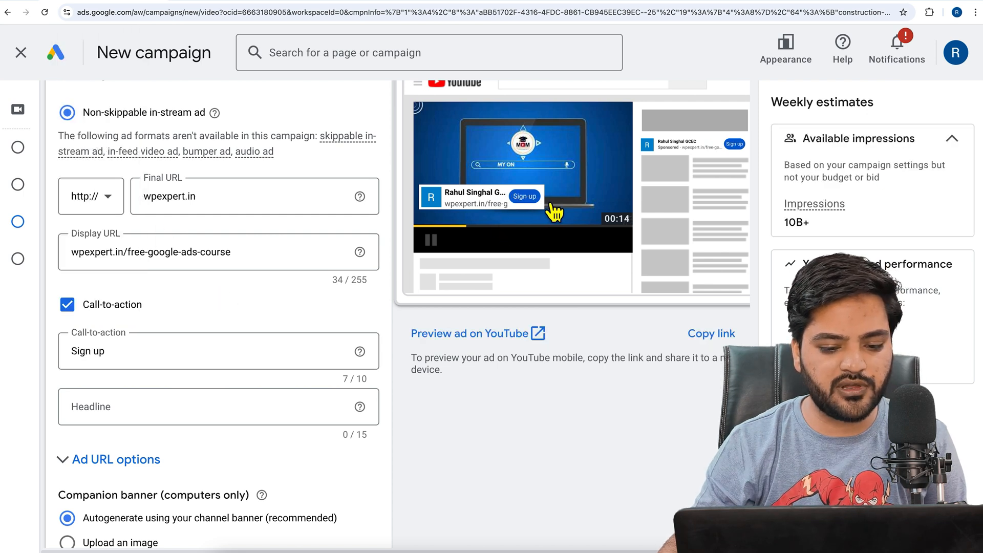
Try "Free Google Ads" and "Google Ads Course" as the call-to-action headline, clearing the text again
{"action": "left_click", "coordinate": [179, 411]}
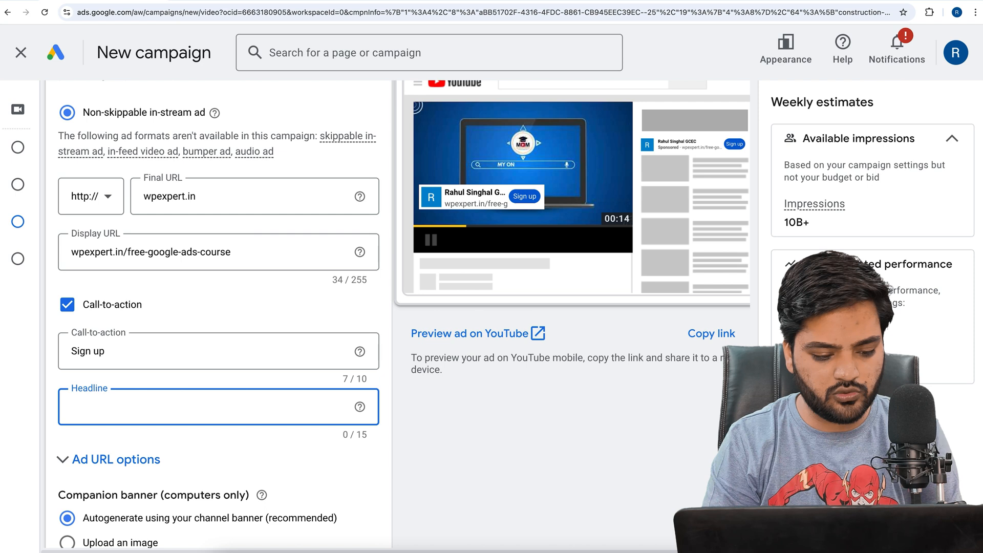
{"action": "type", "text": "Free Google Ads"}
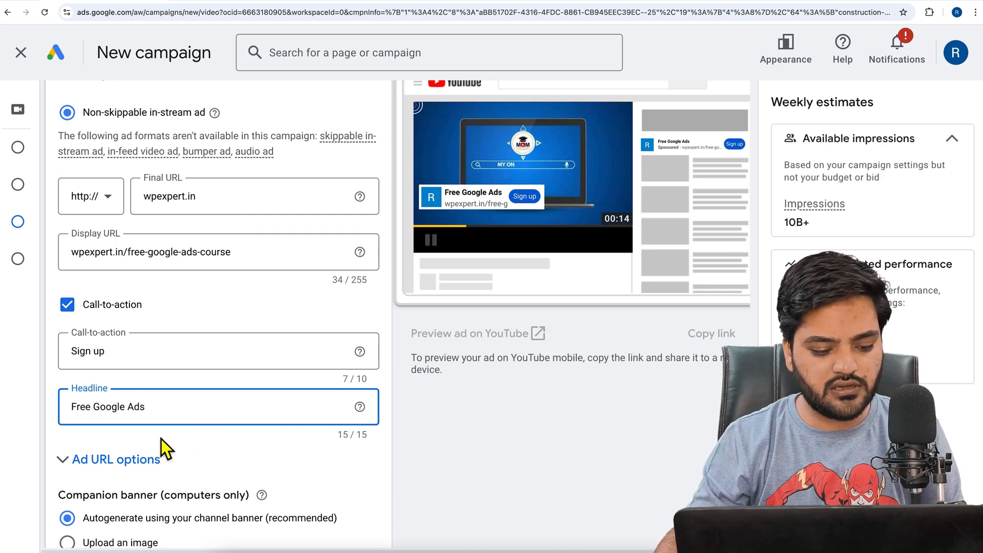
{"action": "double_click", "coordinate": [77, 408]}
{"action": "key", "text": "BackSpace"}
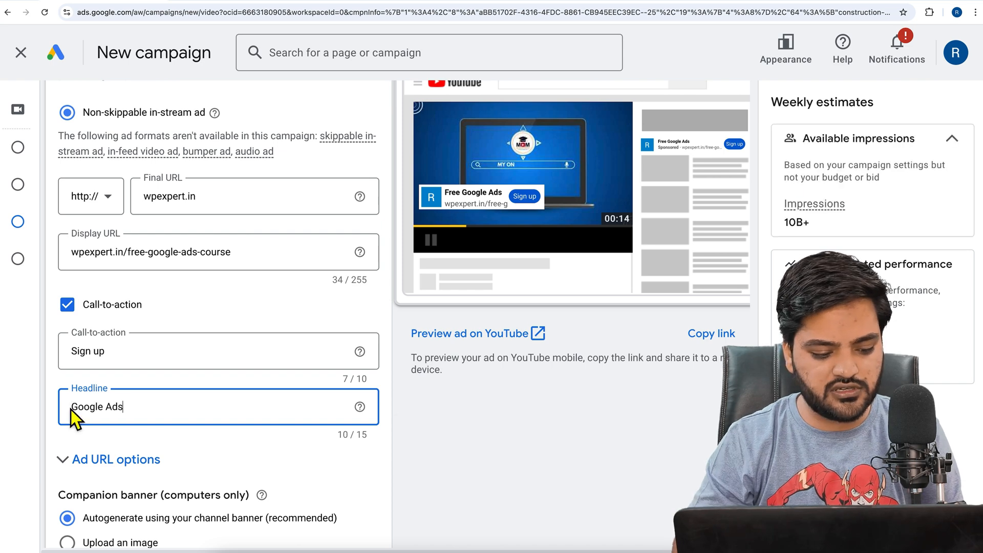
{"action": "type", "text": "Course"}
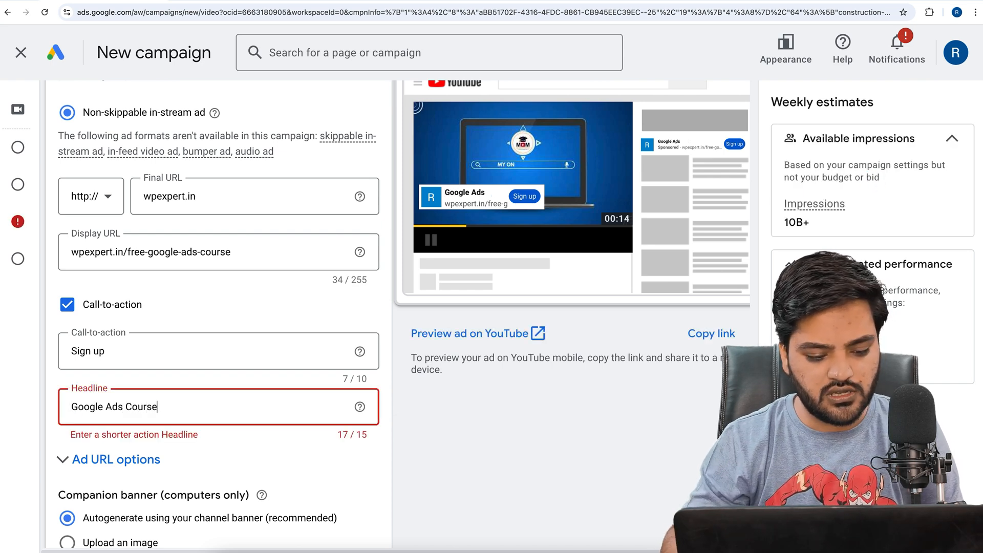
{"action": "key", "text": "BackSpace"}
{"action": "key", "text": "ctrl+a"}
{"action": "key", "text": "BackSpace"}
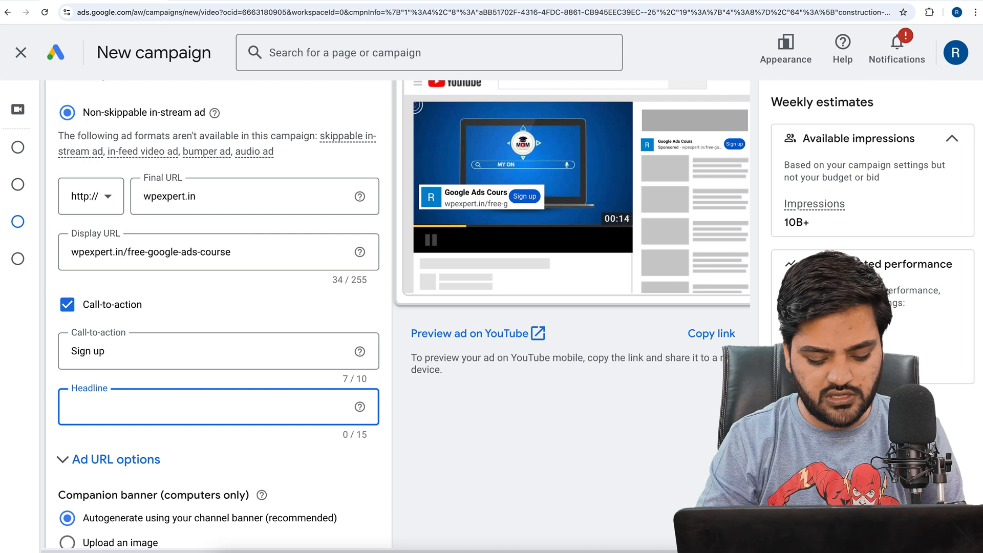
Set the call-to-action headline to "Learn Google Ad"
{"action": "type", "text": "Learn Google Ads"}
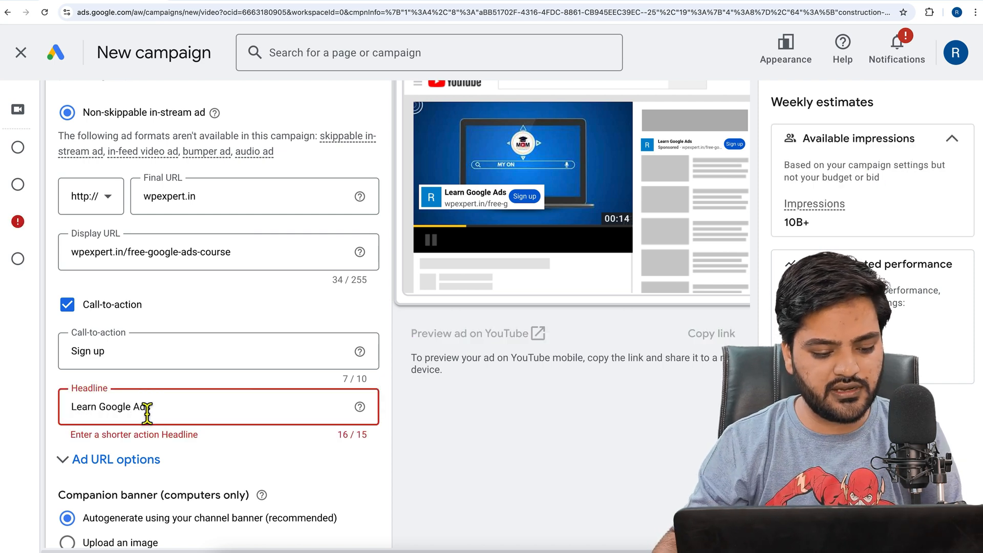
{"action": "key", "text": "BackSpace"}
Expand the ad URL options and review the tracking template, custom parameters, companion banner choices and ad preview
{"action": "scroll", "coordinate": [257, 415], "scroll_direction": "down", "scroll_amount": 1}
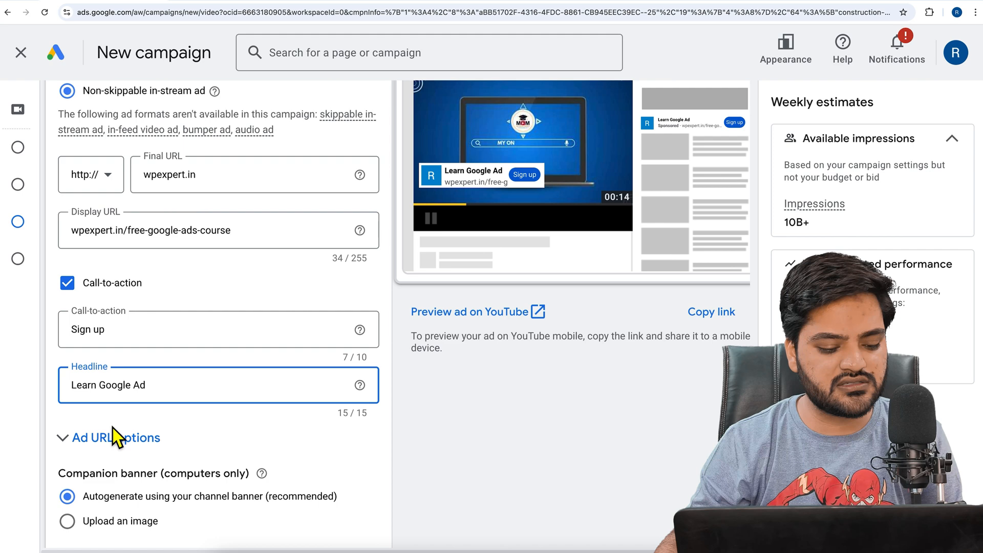
{"action": "scroll", "coordinate": [132, 449], "scroll_direction": "down", "scroll_amount": 3}
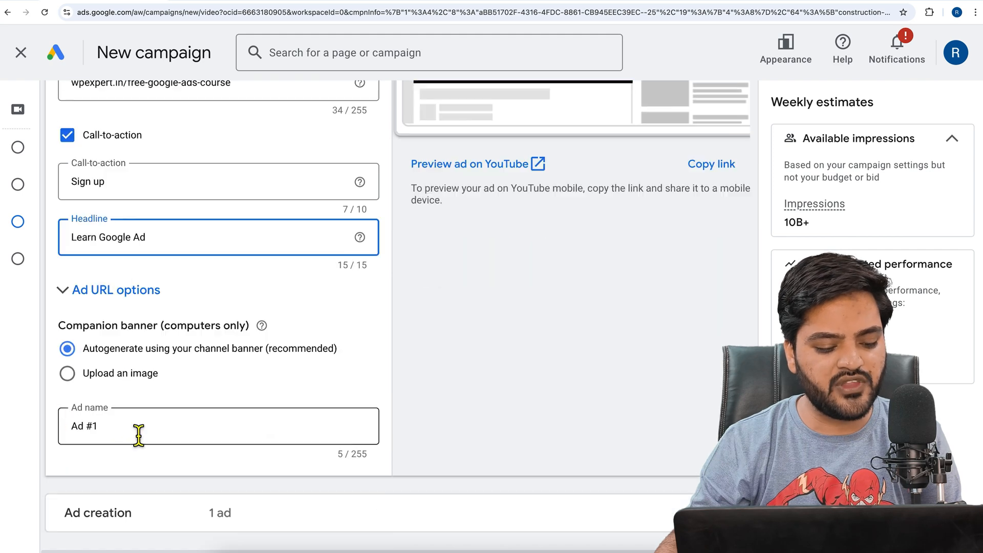
{"action": "left_click", "coordinate": [106, 294]}
{"action": "scroll", "coordinate": [168, 352], "scroll_direction": "down", "scroll_amount": 4}
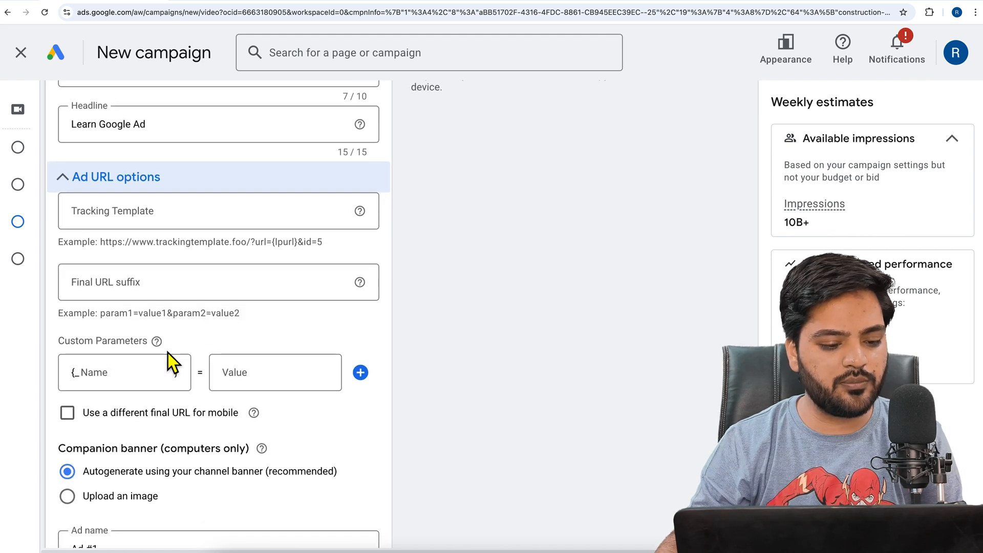
{"action": "scroll", "coordinate": [168, 356], "scroll_direction": "down", "scroll_amount": 1}
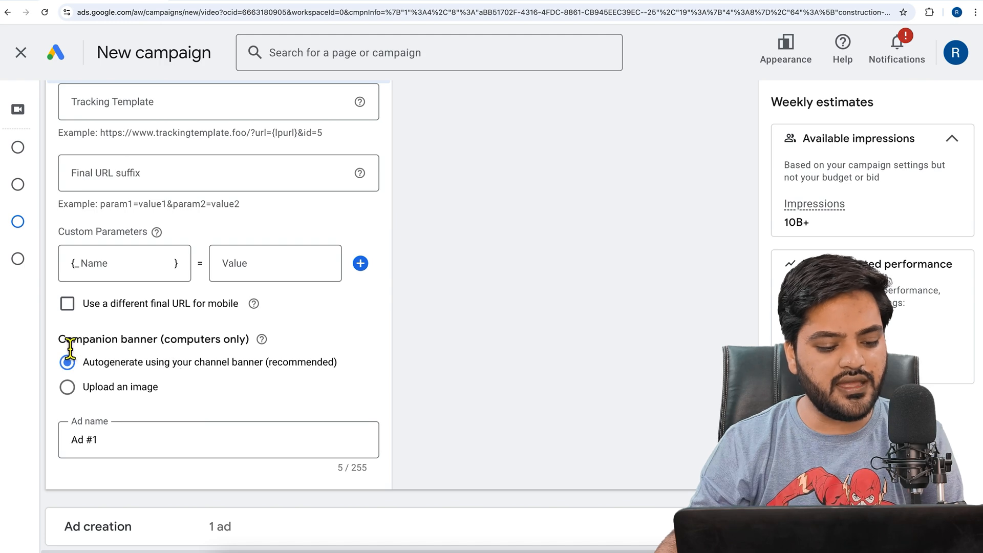
{"action": "left_click_drag", "start_coordinate": [65, 340], "coordinate": [185, 353]}
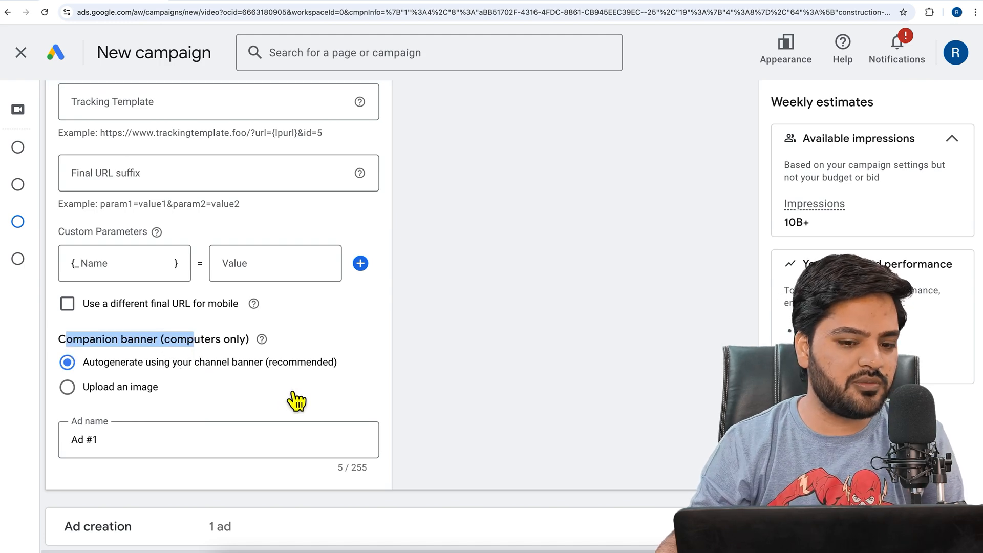
{"action": "scroll", "coordinate": [525, 376], "scroll_direction": "up", "scroll_amount": 6}
{"action": "scroll", "coordinate": [524, 376], "scroll_direction": "up", "scroll_amount": 6}
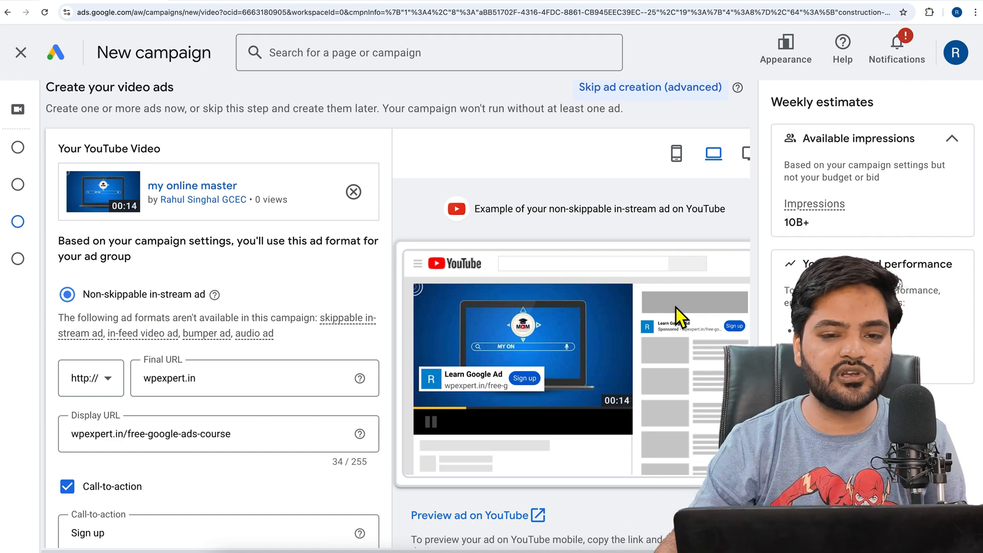
Switch the companion banner to an uploaded image and check its required dimensions and maximum file size
{"action": "scroll", "coordinate": [314, 351], "scroll_direction": "down", "scroll_amount": 12}
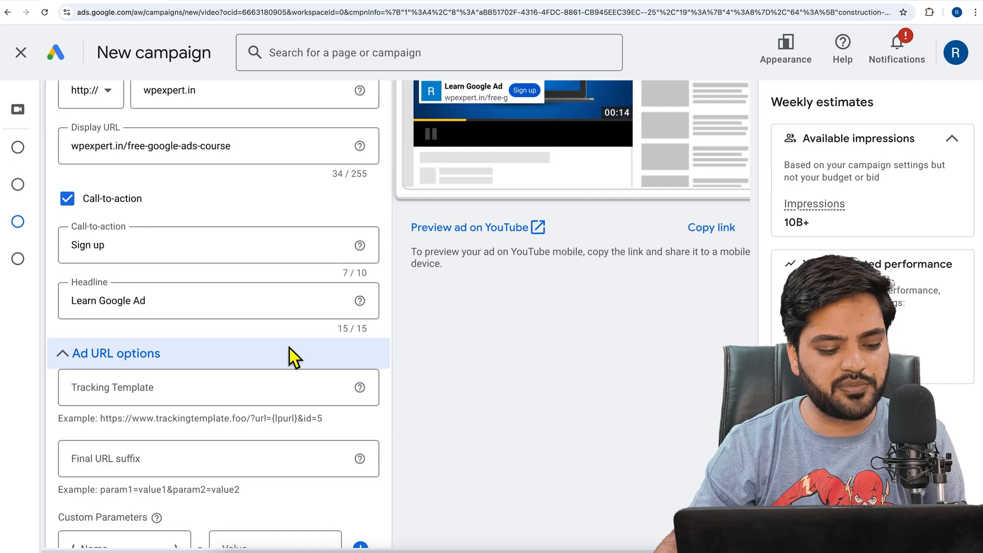
{"action": "left_click", "coordinate": [82, 345]}
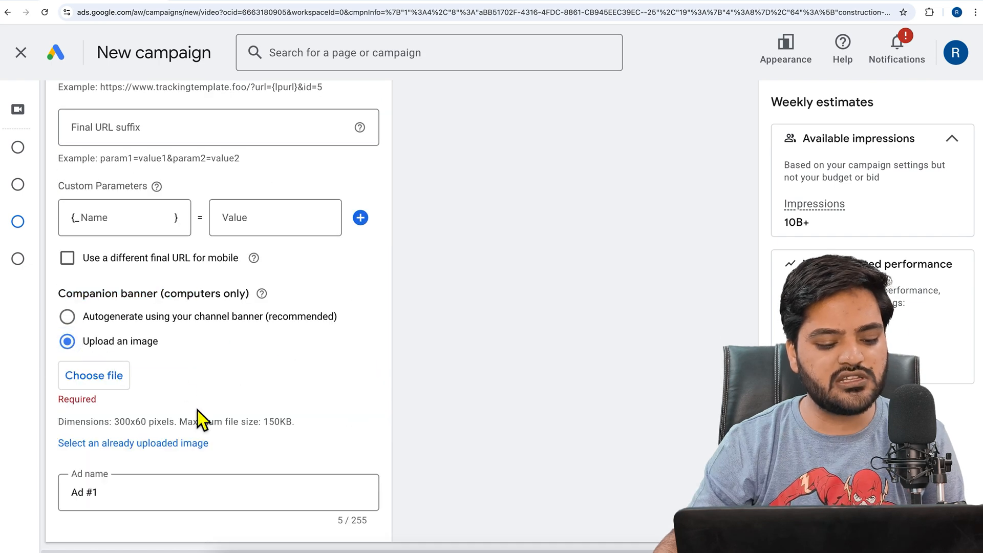
{"action": "double_click", "coordinate": [122, 426]}
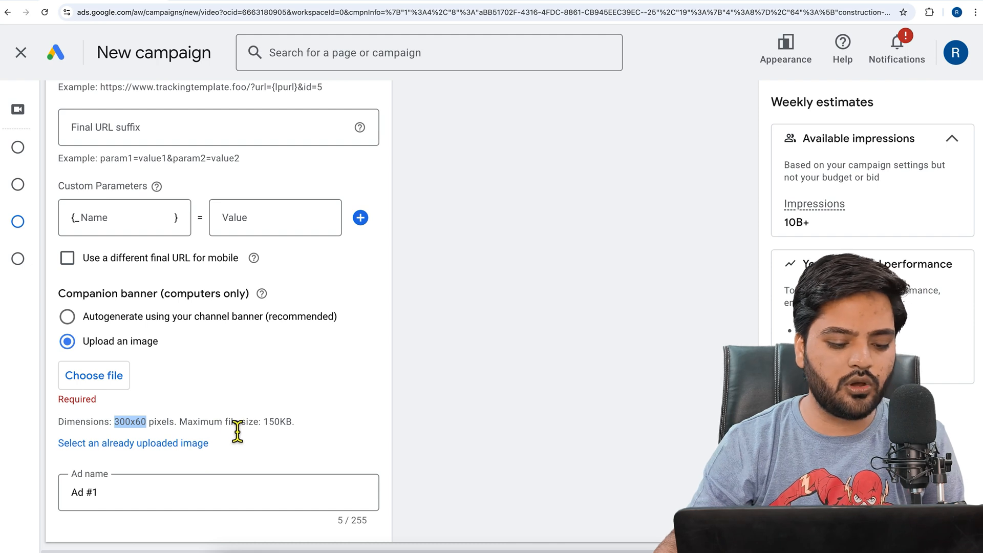
{"action": "left_click_drag", "start_coordinate": [263, 426], "coordinate": [311, 426]}
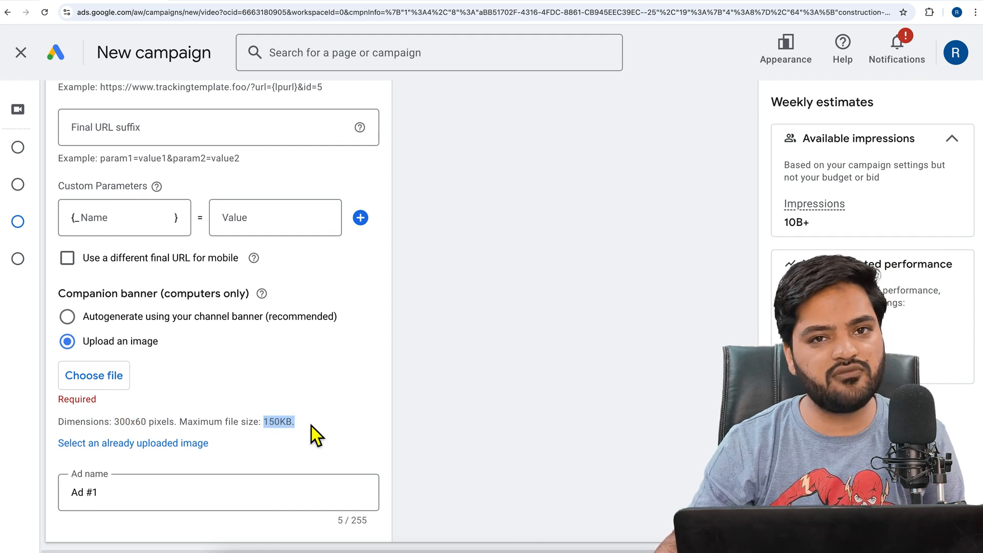
Review the suggested target CPM bid for the ad group
{"action": "scroll", "coordinate": [245, 454], "scroll_direction": "down", "scroll_amount": 2}
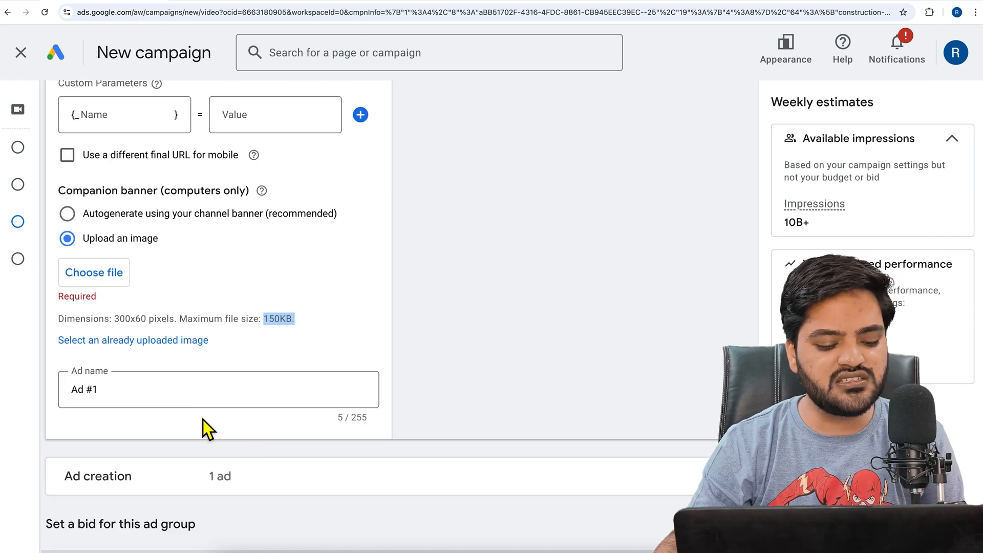
{"action": "scroll", "coordinate": [204, 417], "scroll_direction": "down", "scroll_amount": 7}
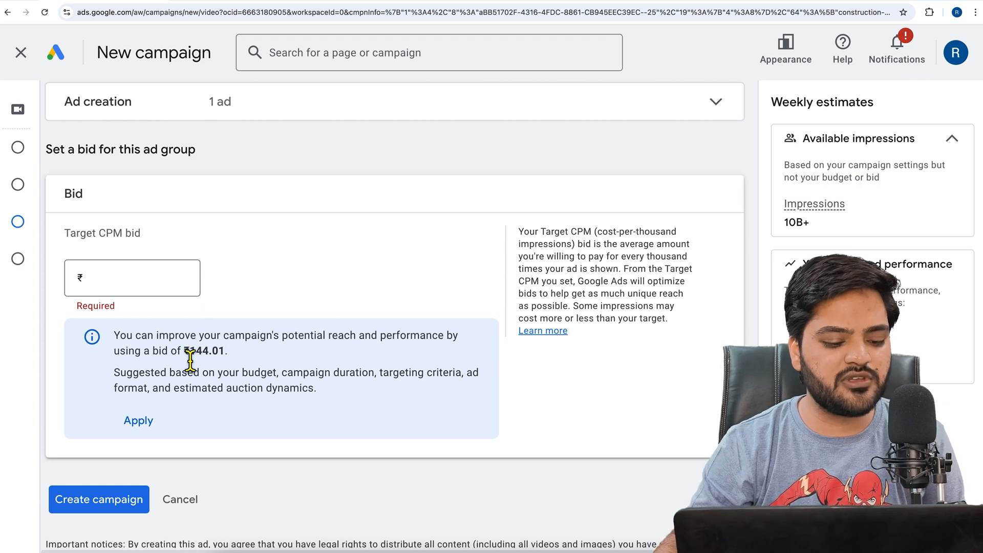
{"action": "left_click_drag", "start_coordinate": [186, 350], "coordinate": [235, 357]}
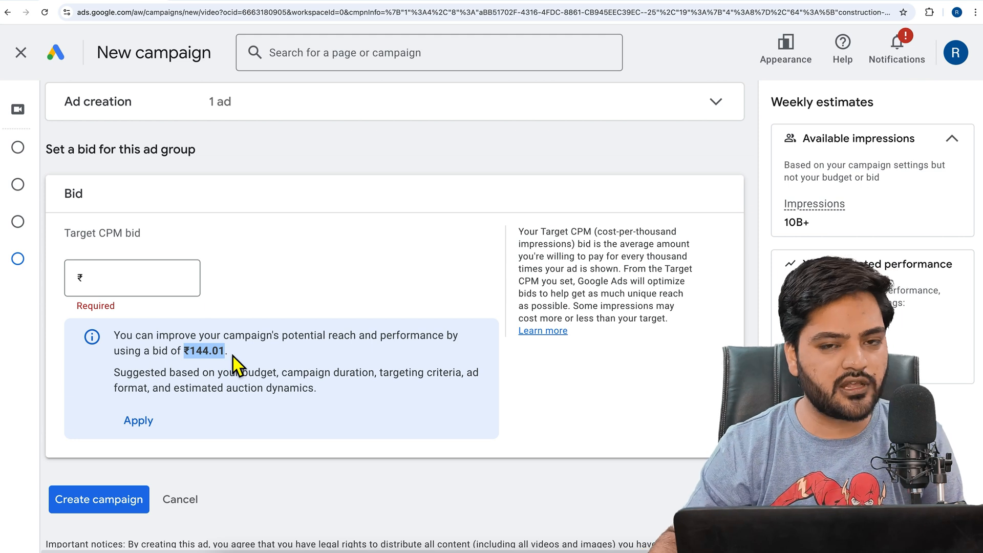
{"action": "left_click_drag", "start_coordinate": [228, 354], "coordinate": [194, 358]}
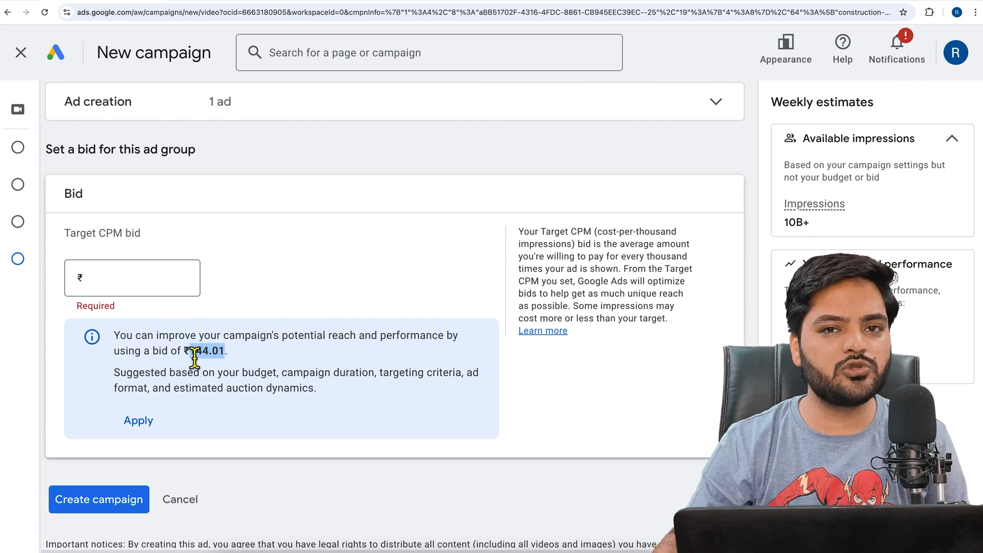
Try a target CPM bid of ₹100.00 for the ad group and clear it again
{"action": "left_click", "coordinate": [153, 292]}
{"action": "type", "text": "100.00"}
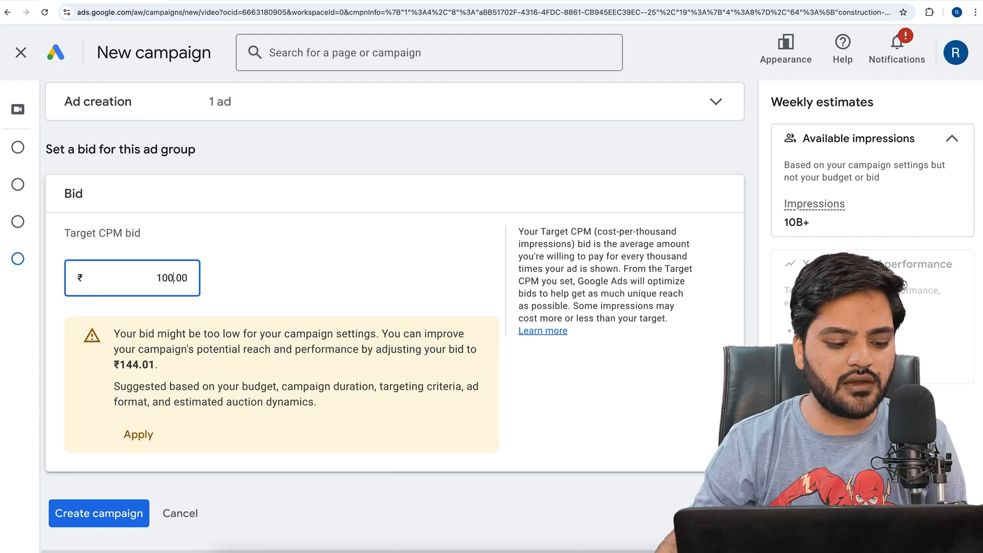
{"action": "left_click", "coordinate": [319, 290]}
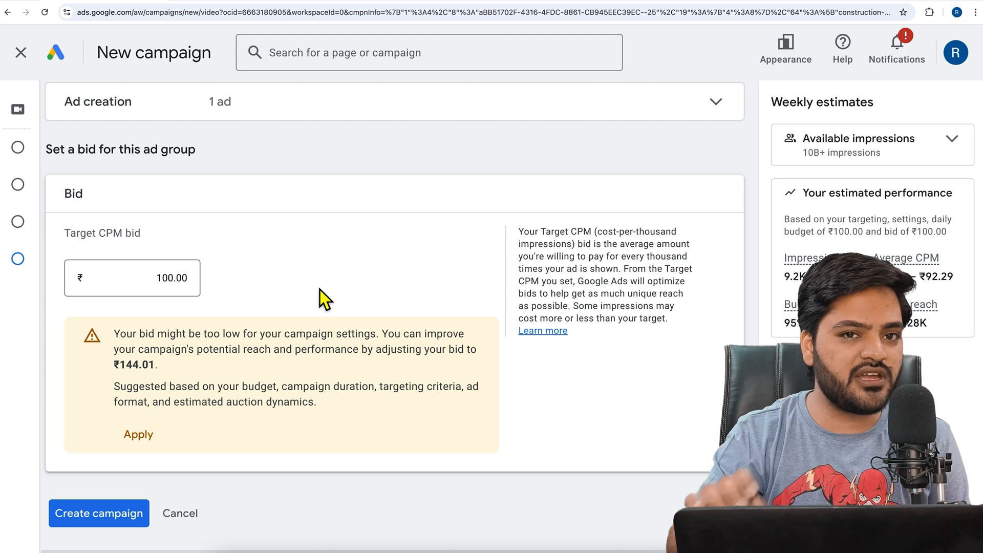
{"action": "left_click", "coordinate": [188, 289]}
{"action": "double_click", "coordinate": [189, 288]}
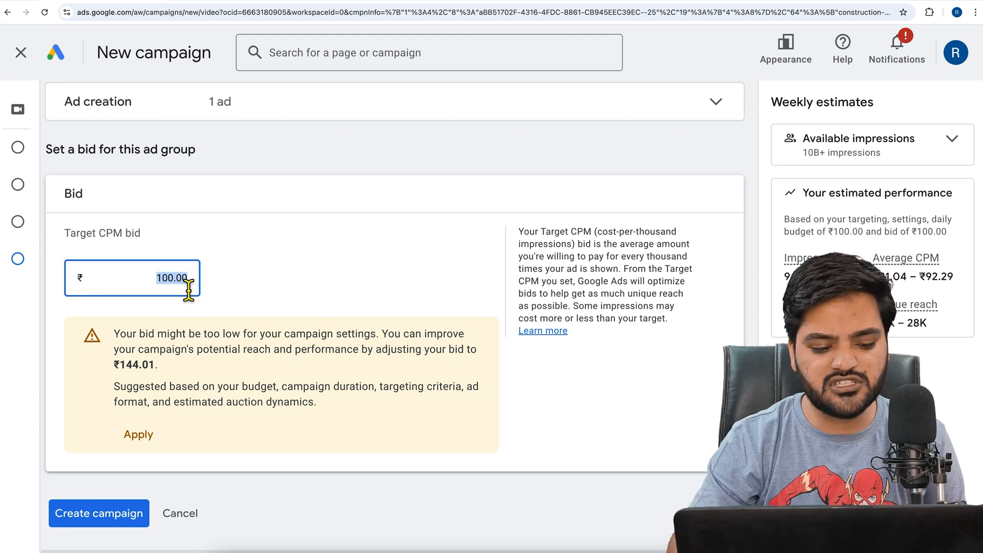
{"action": "key", "text": "BackSpace"}
{"action": "left_click", "coordinate": [312, 289]}
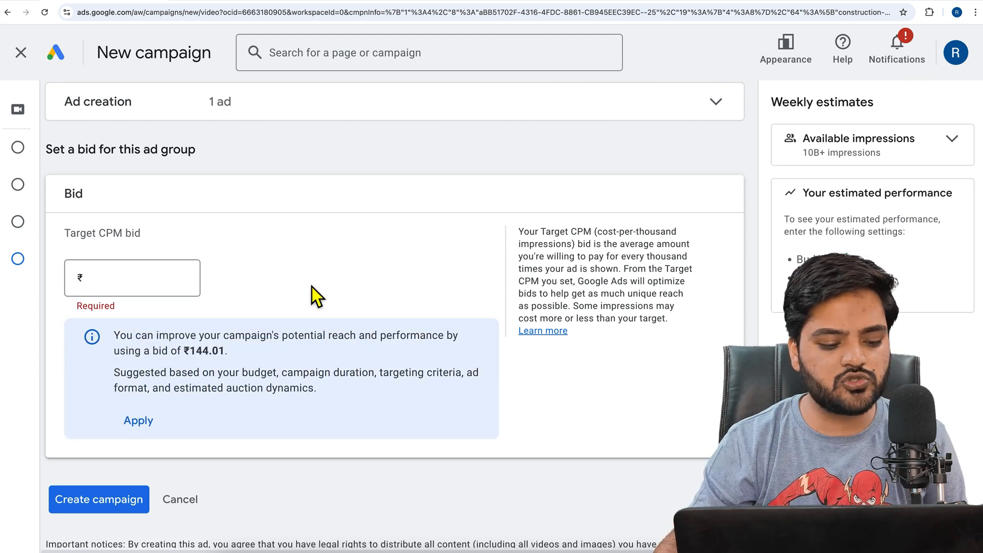
Apply the suggested target CPM bid of ₹144.01 to the ad group
{"action": "left_click", "coordinate": [142, 423]}
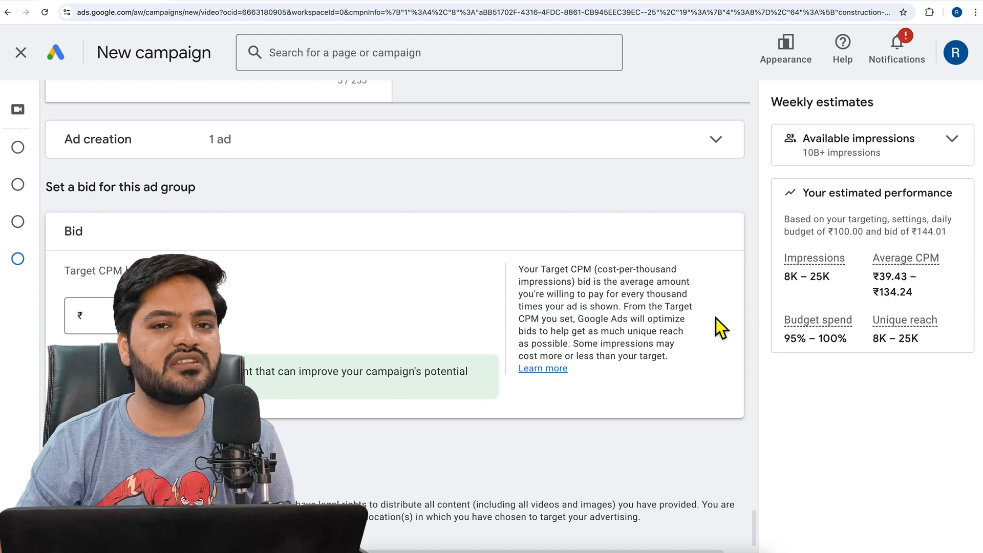
{"action": "scroll", "coordinate": [541, 330], "scroll_direction": "up", "scroll_amount": 5}
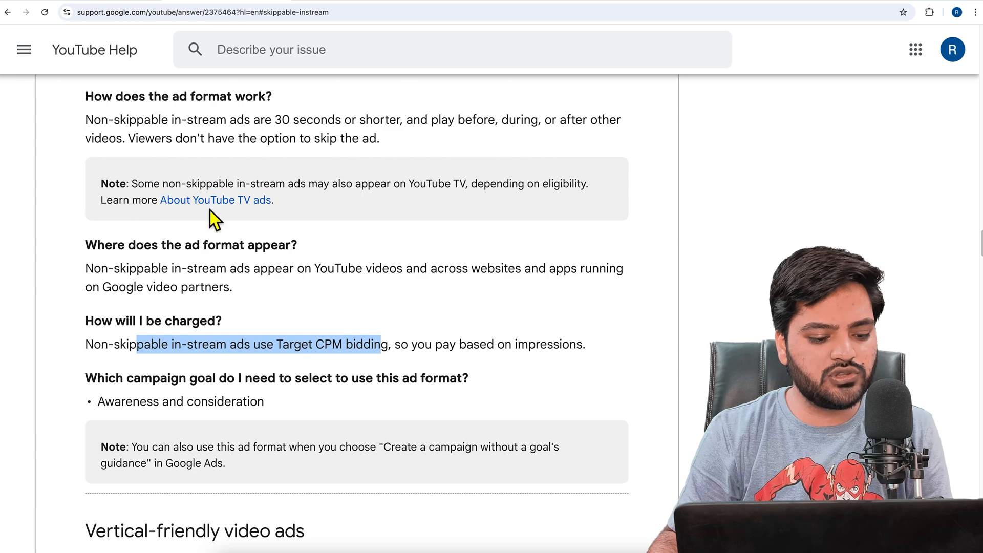
Switch to the YouTube Help article on video ad formats and examine the in-feed video ads section
{"action": "scroll", "coordinate": [199, 237], "scroll_direction": "down", "scroll_amount": 1}
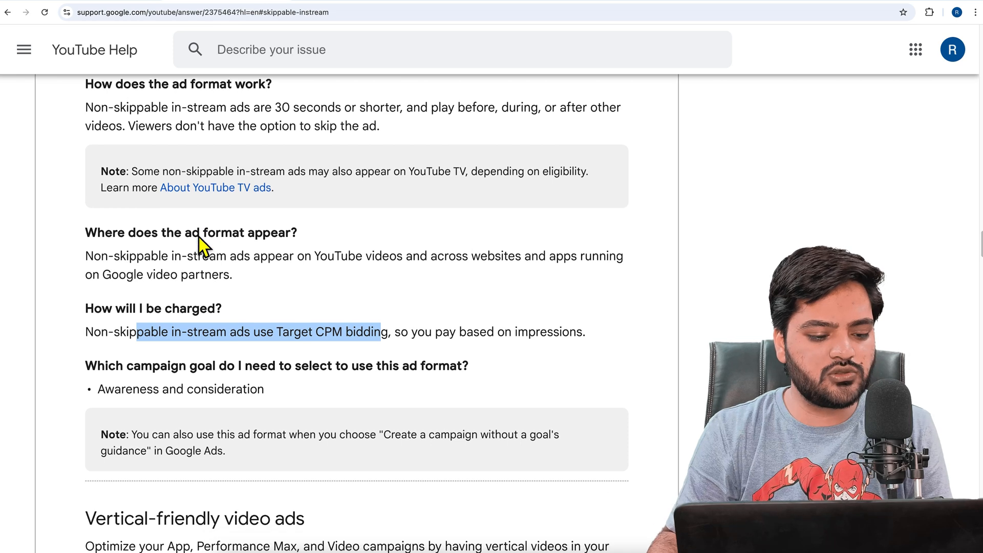
{"action": "scroll", "coordinate": [198, 238], "scroll_direction": "down", "scroll_amount": 15}
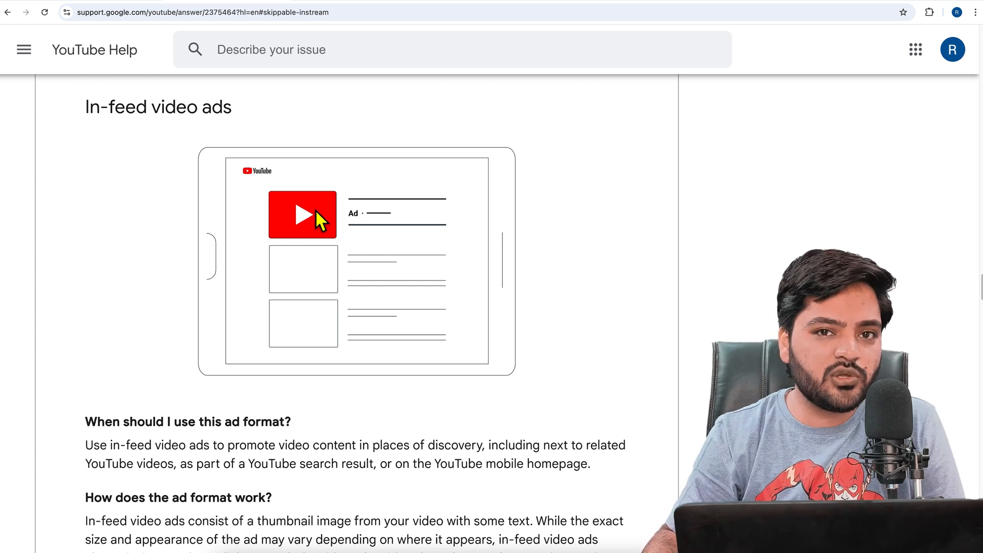
{"action": "left_click_drag", "start_coordinate": [154, 114], "coordinate": [202, 117]}
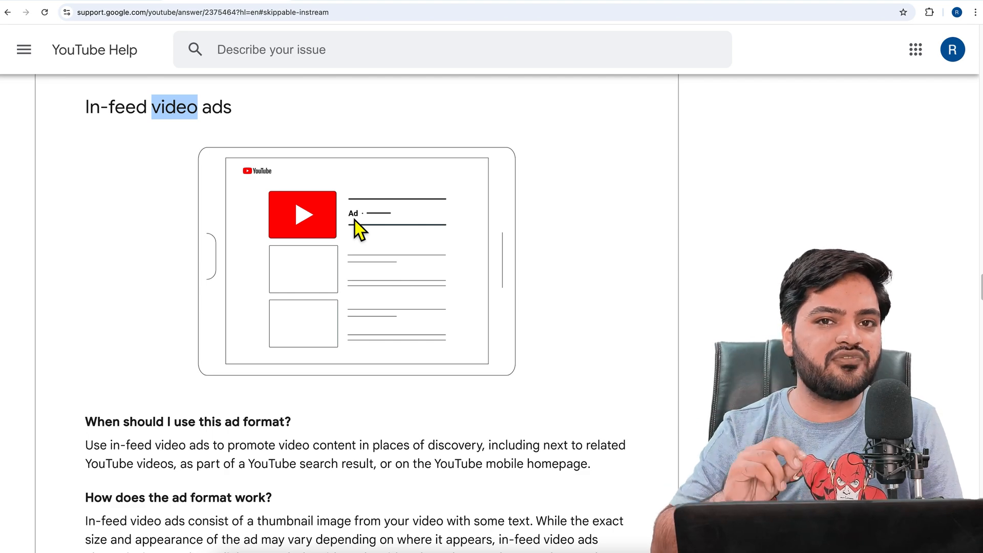
Examine when to use in-feed video ads, including the placements listed for promoting video content
{"action": "scroll", "coordinate": [355, 220], "scroll_direction": "down", "scroll_amount": 2}
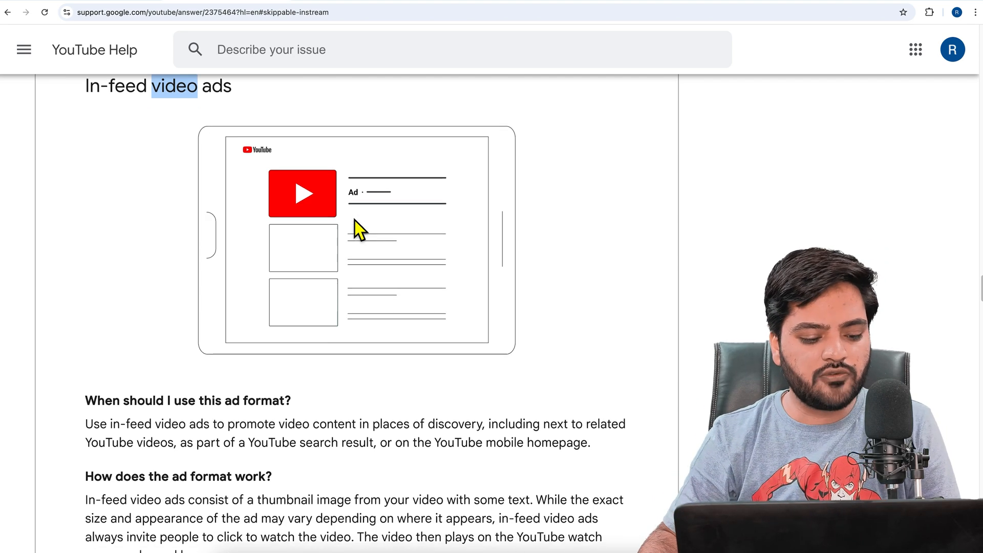
{"action": "scroll", "coordinate": [324, 281], "scroll_direction": "down", "scroll_amount": 2}
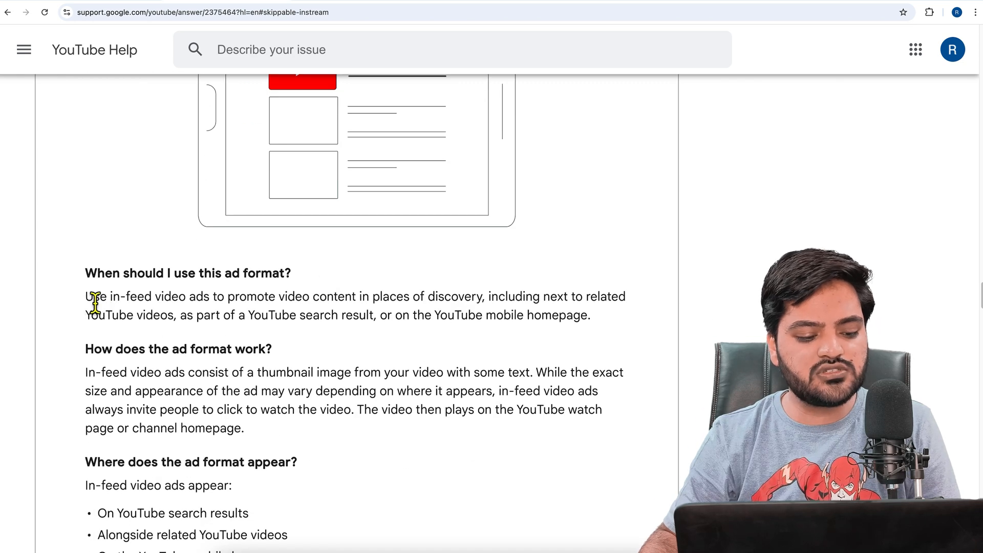
{"action": "left_click_drag", "start_coordinate": [88, 303], "coordinate": [557, 304]}
{"action": "left_click_drag", "start_coordinate": [434, 310], "coordinate": [198, 318]}
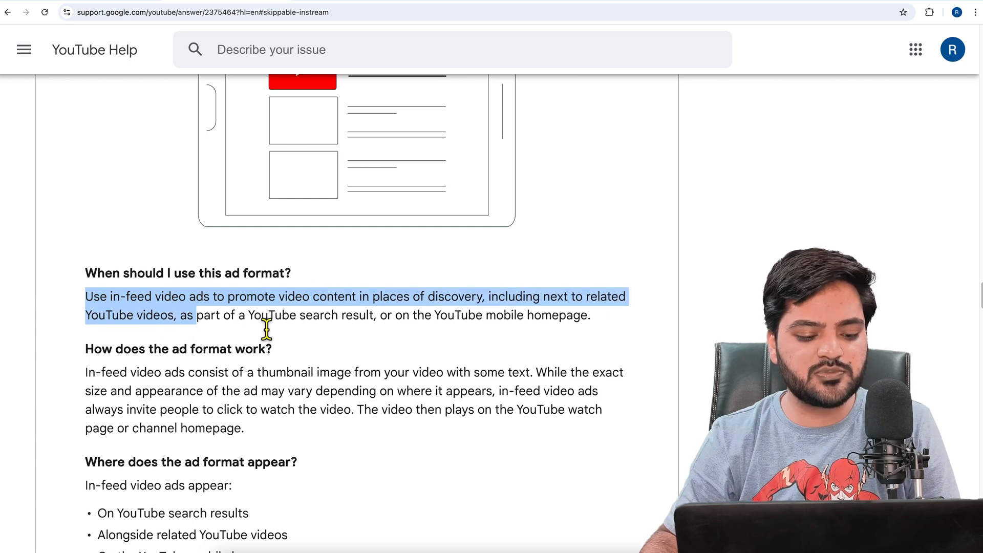
{"action": "left_click", "coordinate": [282, 330]}
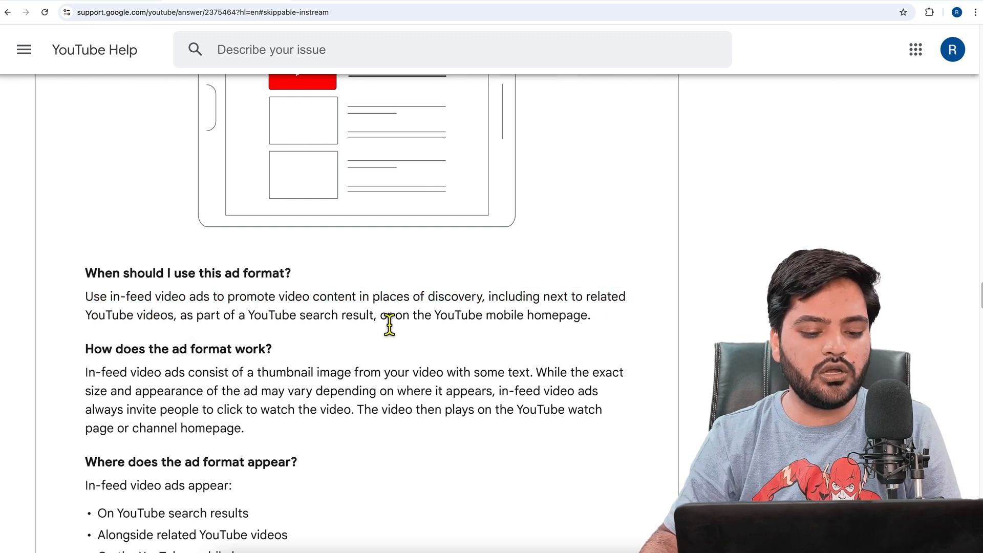
{"action": "left_click_drag", "start_coordinate": [434, 317], "coordinate": [597, 331]}
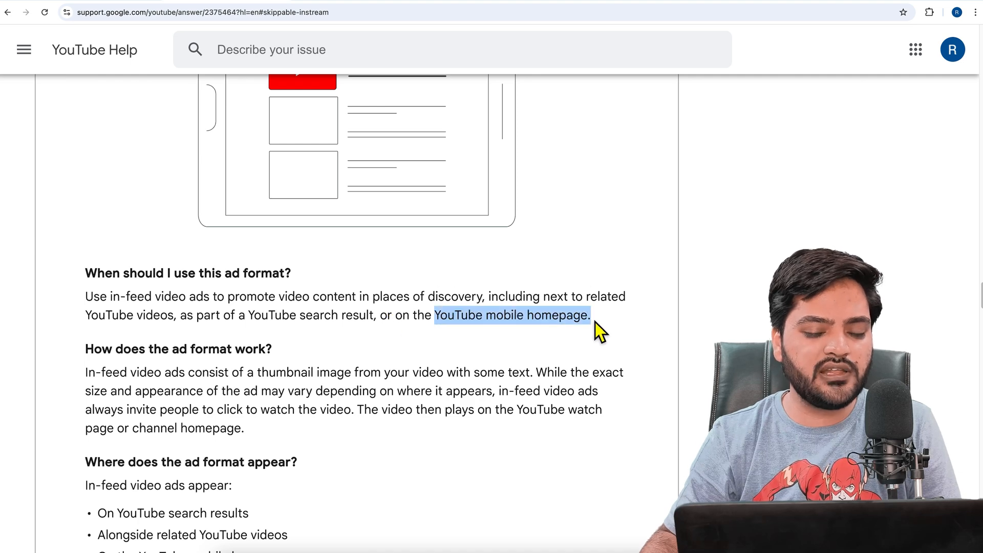
{"action": "left_click", "coordinate": [595, 322]}
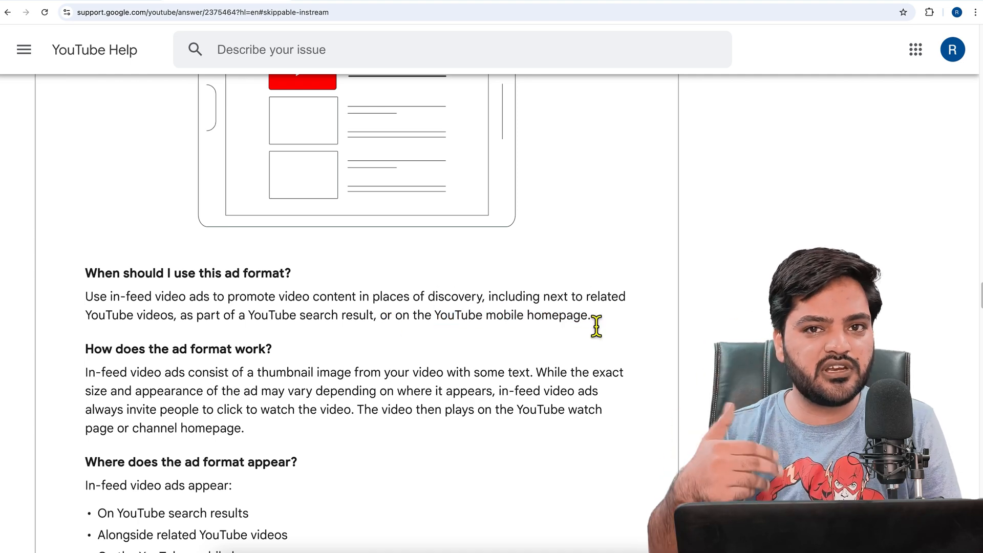
Review how the in-feed format works, including how the ad's size and appearance vary, and compare it with the illustration
{"action": "left_click", "coordinate": [112, 351]}
{"action": "left_click_drag", "start_coordinate": [116, 359], "coordinate": [254, 362]}
{"action": "left_click", "coordinate": [256, 364]}
{"action": "scroll", "coordinate": [312, 377], "scroll_direction": "down", "scroll_amount": 1}
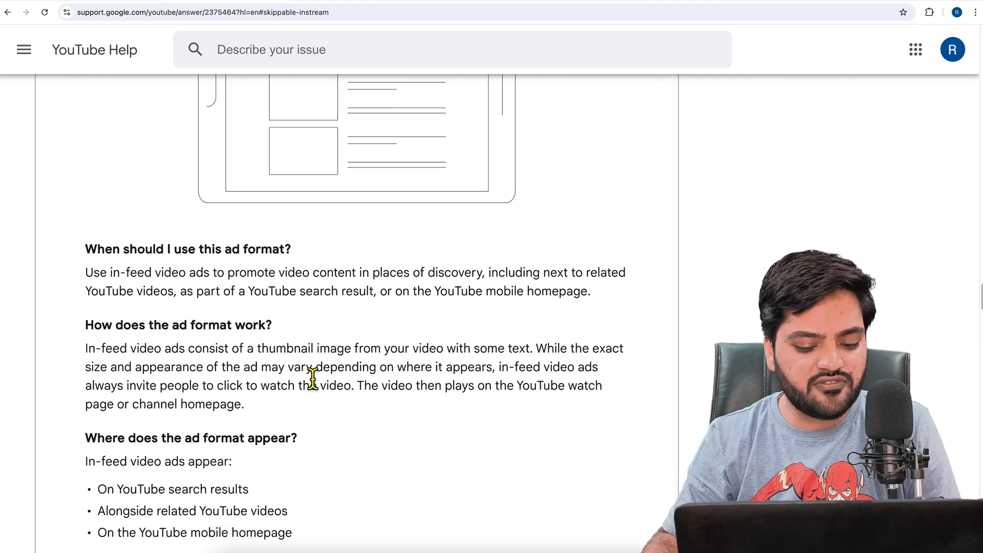
{"action": "left_click_drag", "start_coordinate": [263, 403], "coordinate": [100, 357]}
{"action": "left_click", "coordinate": [193, 394]}
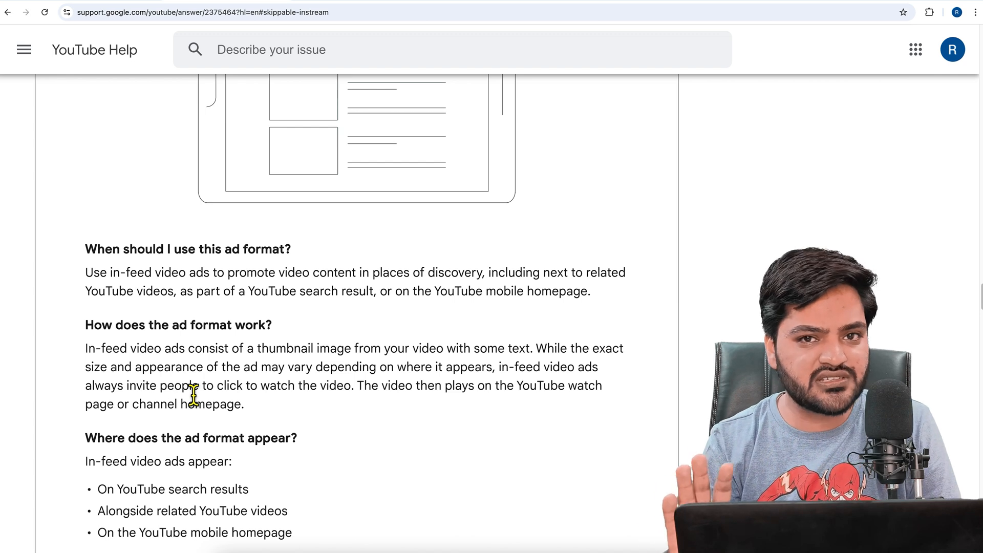
{"action": "left_click_drag", "start_coordinate": [537, 353], "coordinate": [500, 379]}
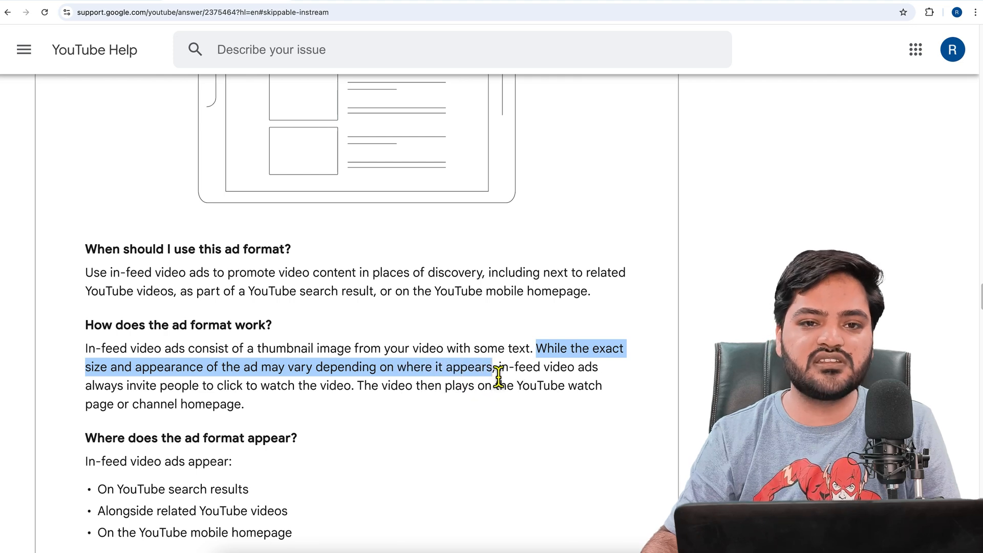
{"action": "scroll", "coordinate": [331, 364], "scroll_direction": "up", "scroll_amount": 3}
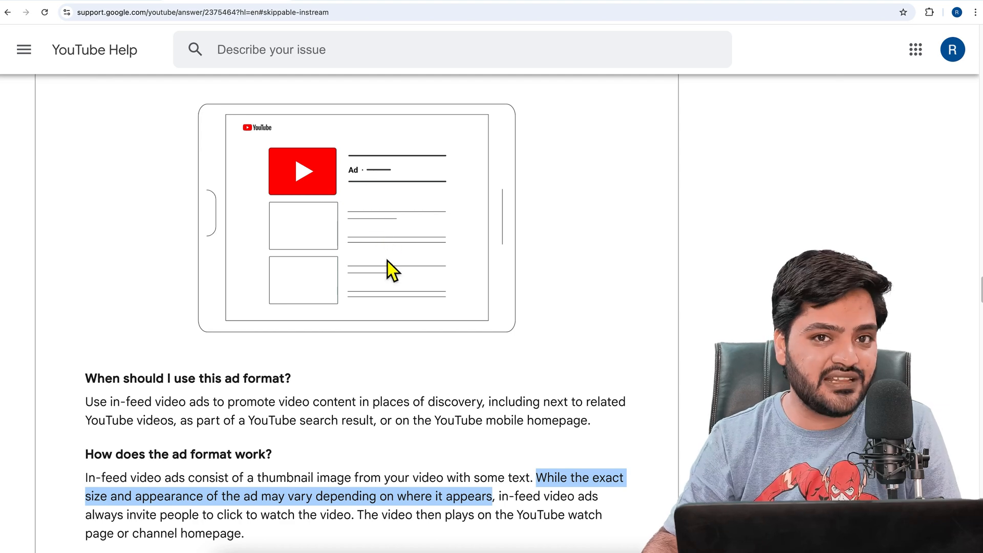
{"action": "scroll", "coordinate": [388, 260], "scroll_direction": "down", "scroll_amount": 4}
{"action": "scroll", "coordinate": [387, 261], "scroll_direction": "down", "scroll_amount": 2}
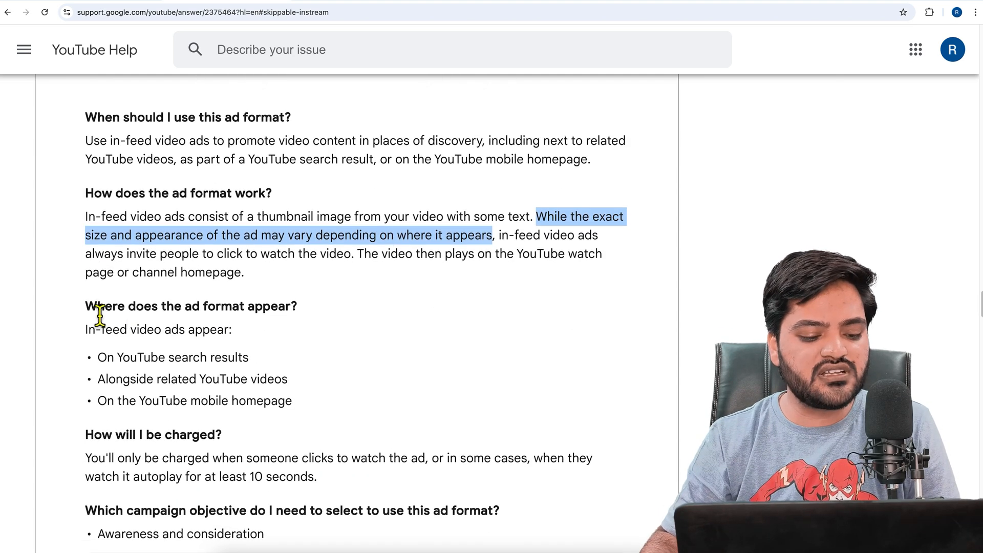
Read through the list of places where in-feed video ads appear
{"action": "left_click_drag", "start_coordinate": [98, 310], "coordinate": [275, 317]}
{"action": "left_click", "coordinate": [275, 319]}
{"action": "left_click_drag", "start_coordinate": [123, 359], "coordinate": [251, 365]}
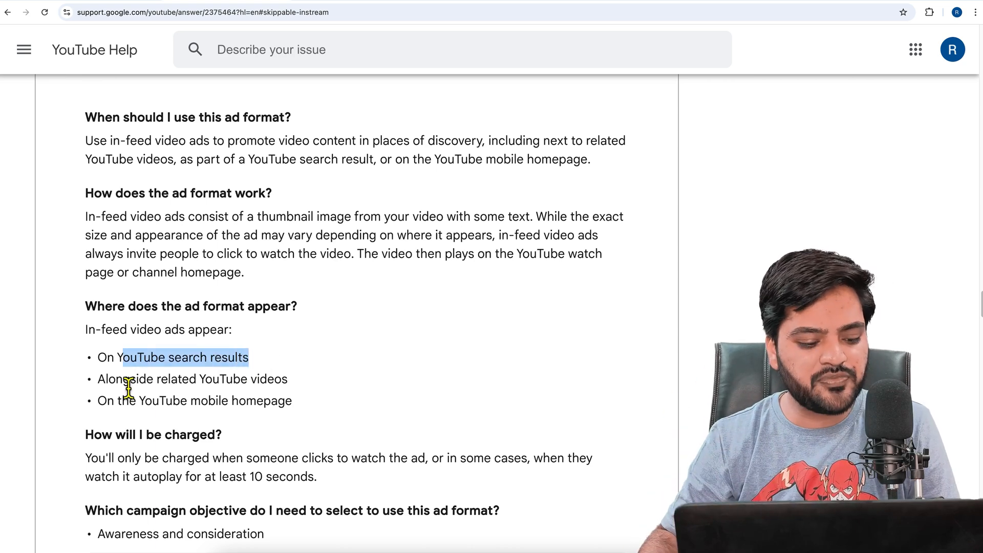
{"action": "left_click_drag", "start_coordinate": [120, 383], "coordinate": [289, 385]}
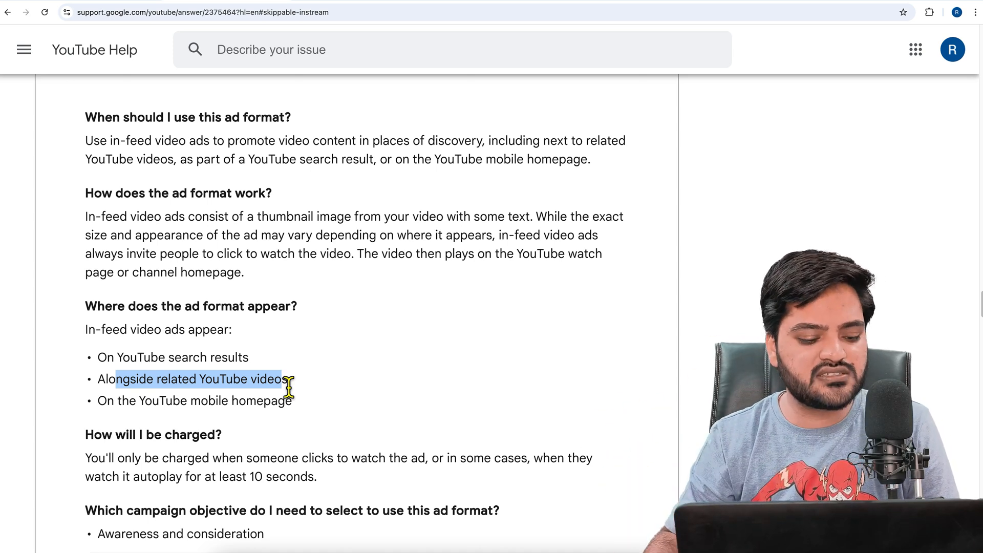
{"action": "left_click_drag", "start_coordinate": [109, 407], "coordinate": [306, 410]}
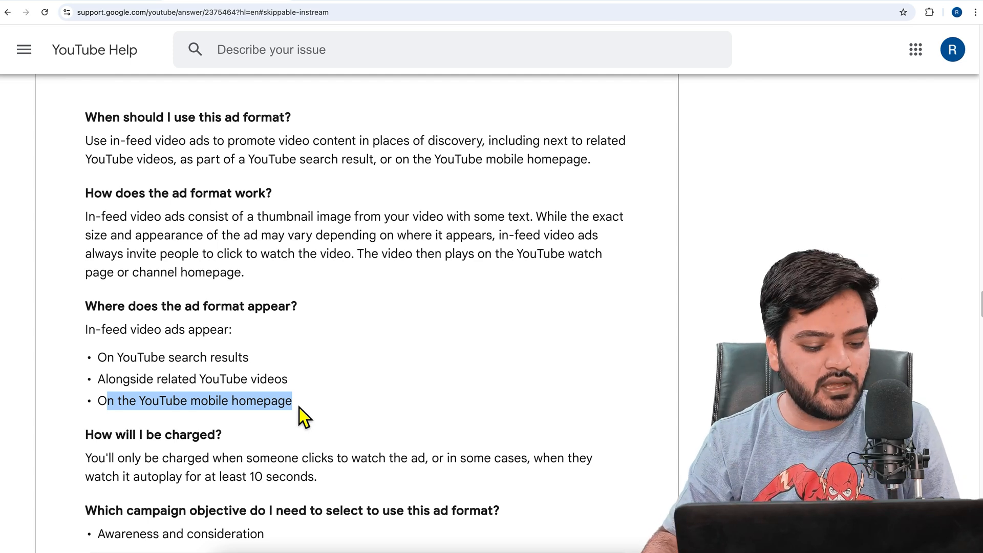
Examine how in-feed video ads are charged, including the rule for autoplay views
{"action": "scroll", "coordinate": [299, 407], "scroll_direction": "down", "scroll_amount": 3}
{"action": "left_click", "coordinate": [115, 353]}
{"action": "left_click_drag", "start_coordinate": [116, 352], "coordinate": [171, 342]}
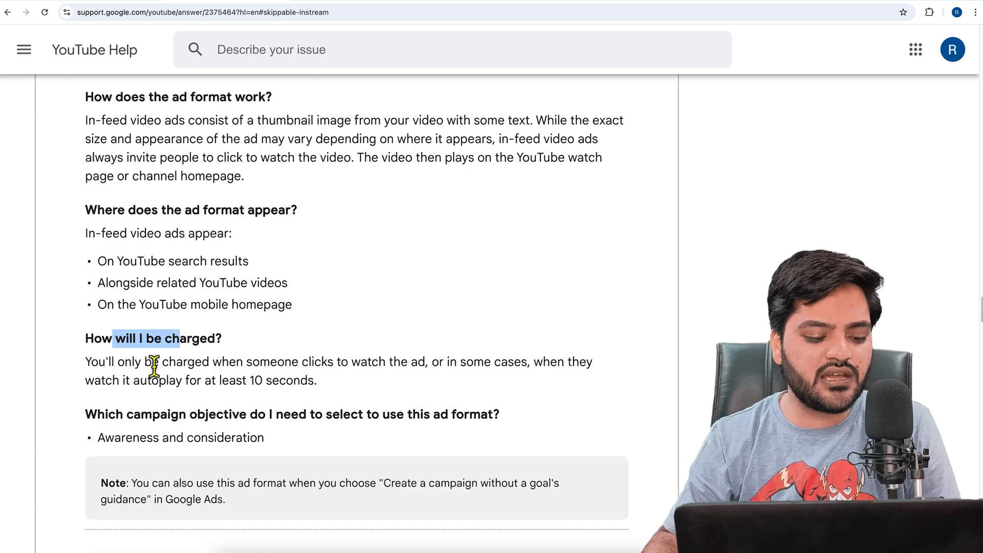
{"action": "left_click_drag", "start_coordinate": [107, 365], "coordinate": [435, 376]}
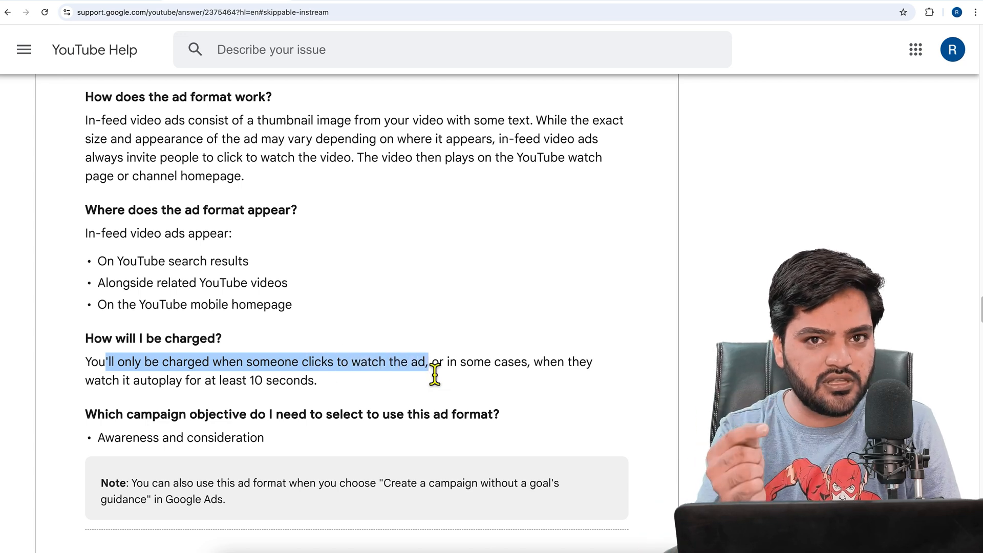
{"action": "left_click", "coordinate": [441, 370]}
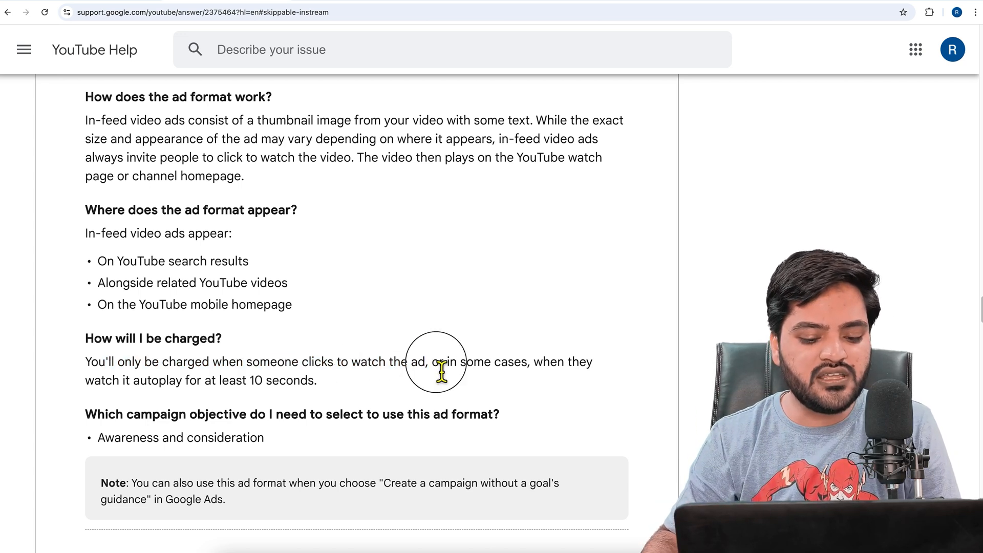
{"action": "left_click_drag", "start_coordinate": [442, 370], "coordinate": [539, 368]}
{"action": "left_click_drag", "start_coordinate": [112, 390], "coordinate": [341, 389]}
{"action": "left_click", "coordinate": [342, 388]}
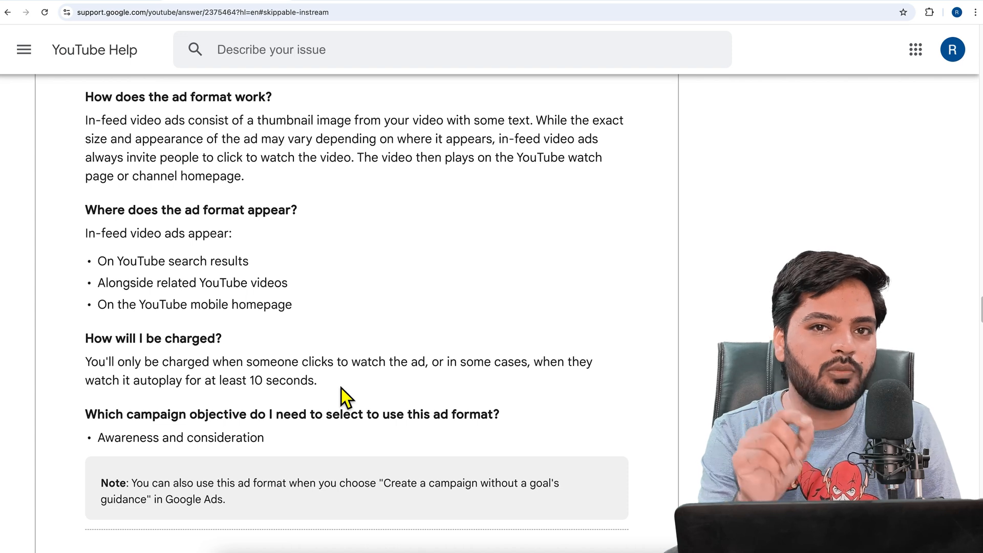
{"action": "left_click_drag", "start_coordinate": [248, 382], "coordinate": [340, 385]}
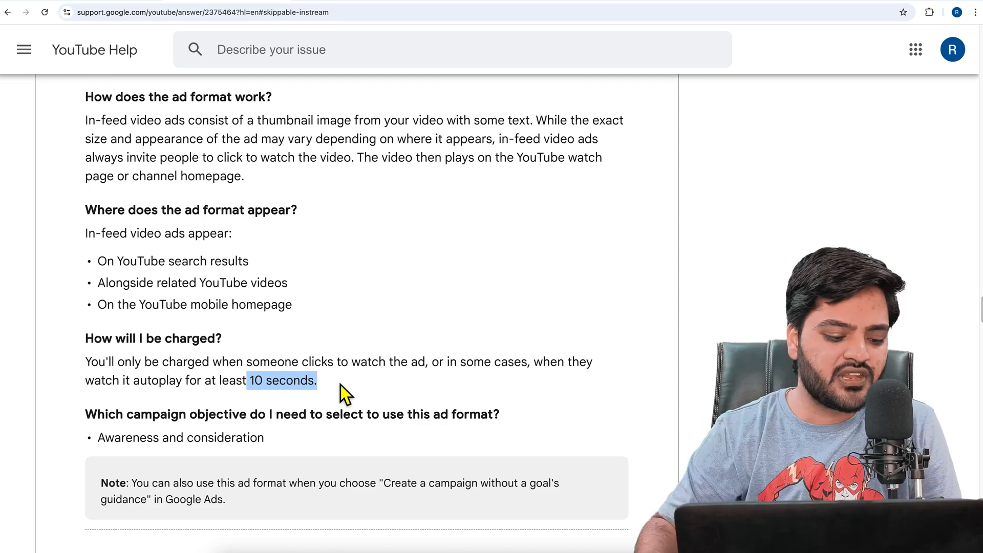
Check which campaign objective the in-feed video ad format requires
{"action": "scroll", "coordinate": [334, 383], "scroll_direction": "down", "scroll_amount": 1}
{"action": "left_click_drag", "start_coordinate": [106, 407], "coordinate": [270, 410]}
{"action": "left_click", "coordinate": [278, 412]}
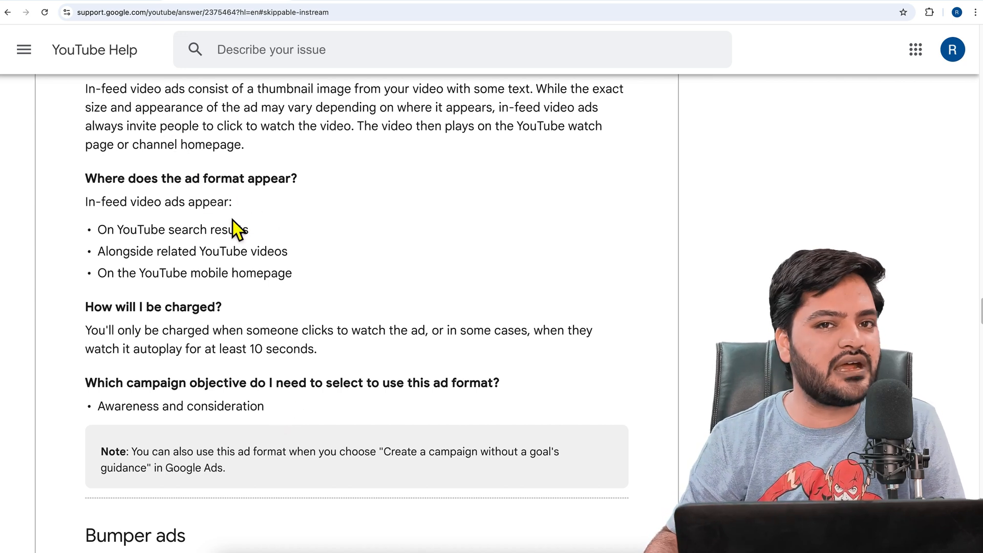
Switch to Google Ads and start a new campaign without a goal's guidance
{"action": "left_click", "coordinate": [98, 2]}
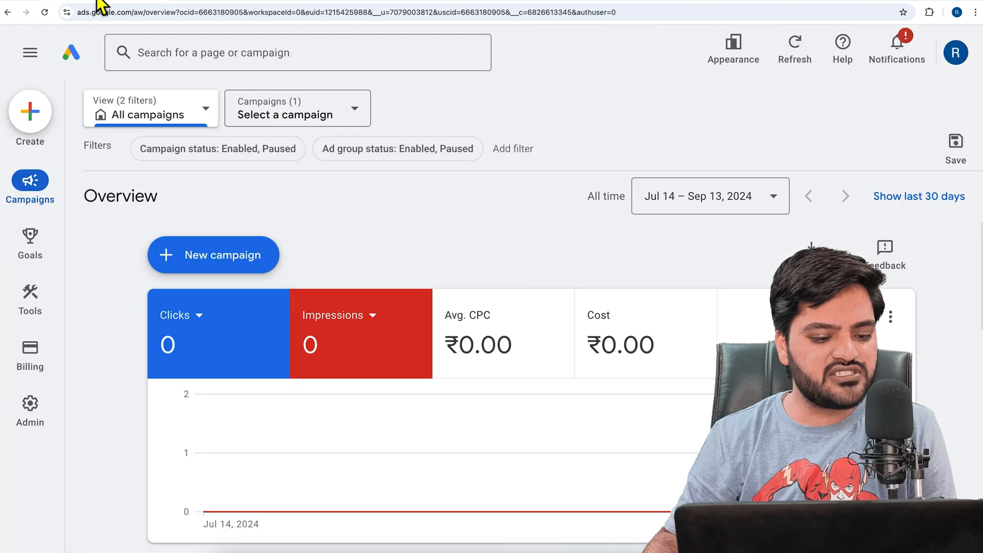
{"action": "left_click", "coordinate": [254, 259]}
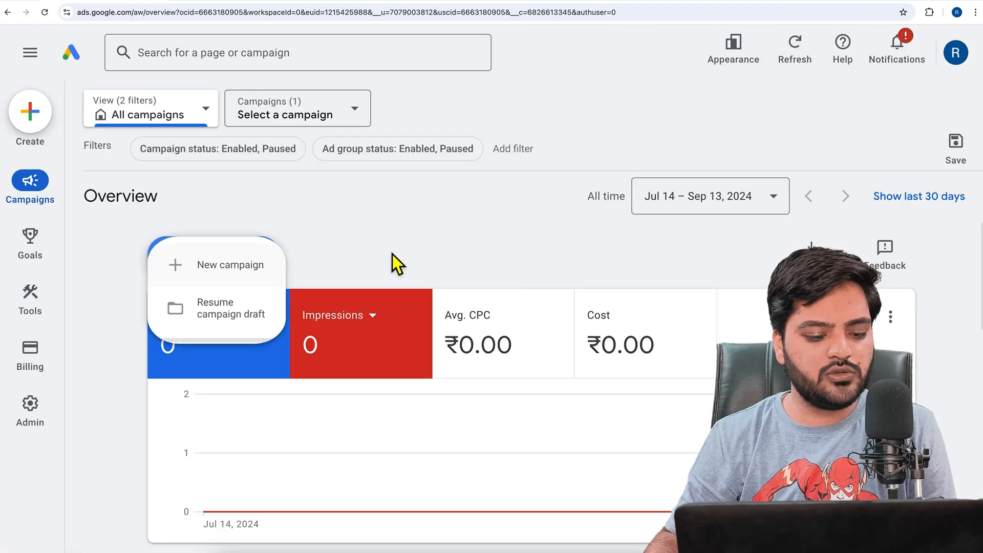
{"action": "left_click", "coordinate": [259, 268]}
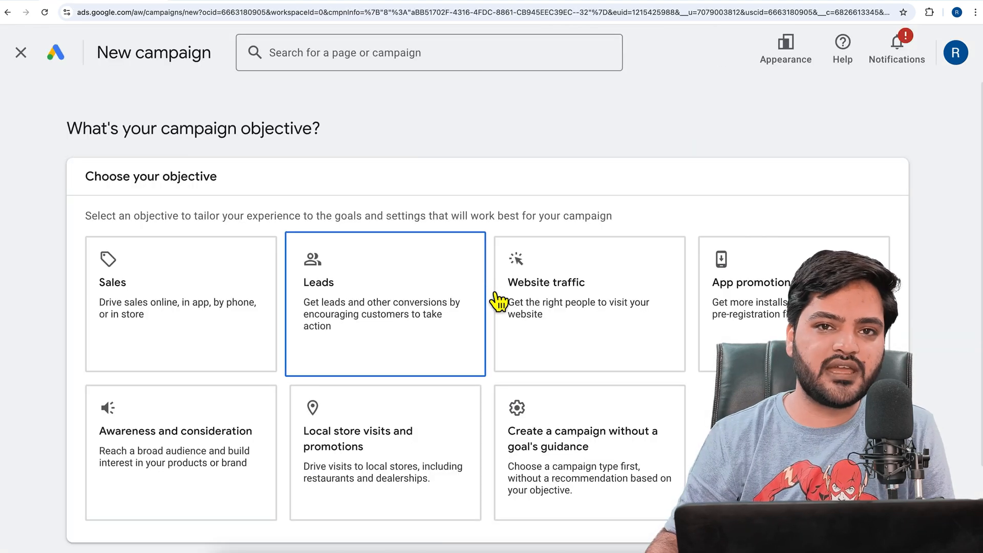
{"action": "scroll", "coordinate": [584, 358], "scroll_direction": "down", "scroll_amount": 2}
{"action": "left_click", "coordinate": [588, 373]}
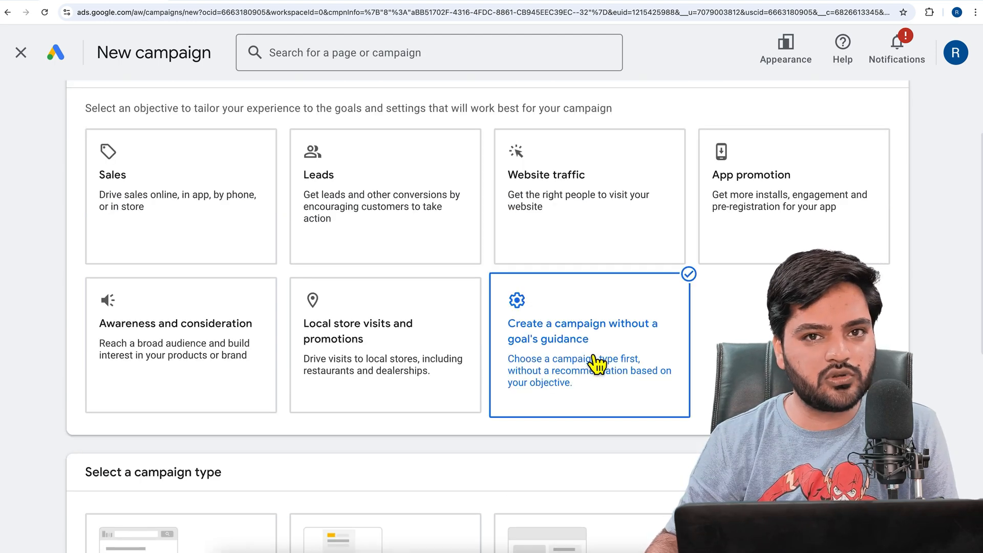
Choose Video as the campaign type
{"action": "scroll", "coordinate": [597, 365], "scroll_direction": "down", "scroll_amount": 5}
{"action": "scroll", "coordinate": [596, 364], "scroll_direction": "down", "scroll_amount": 2}
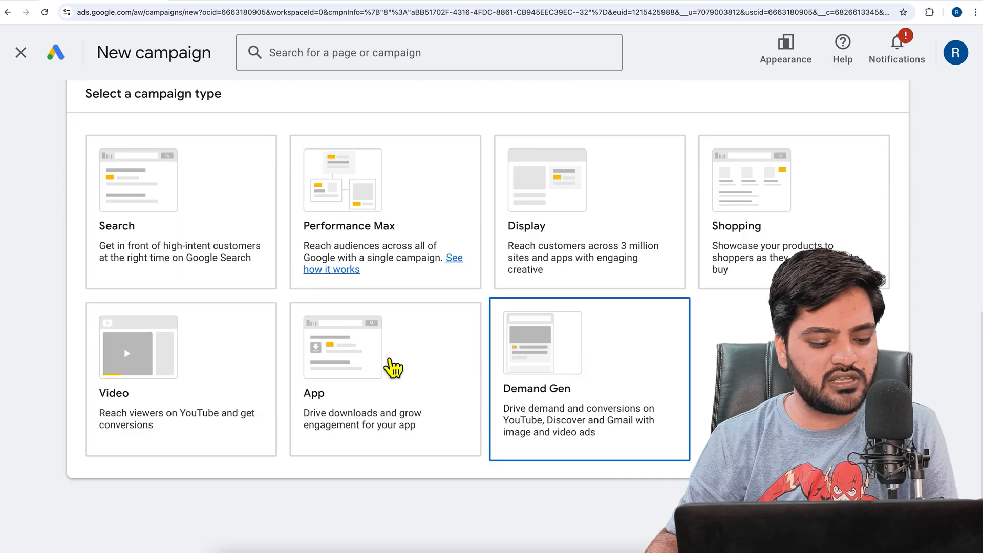
{"action": "left_click", "coordinate": [244, 371]}
Compare the Video views and Efficient reach subtype descriptions to see which ones support in-feed ads
{"action": "scroll", "coordinate": [339, 368], "scroll_direction": "down", "scroll_amount": 7}
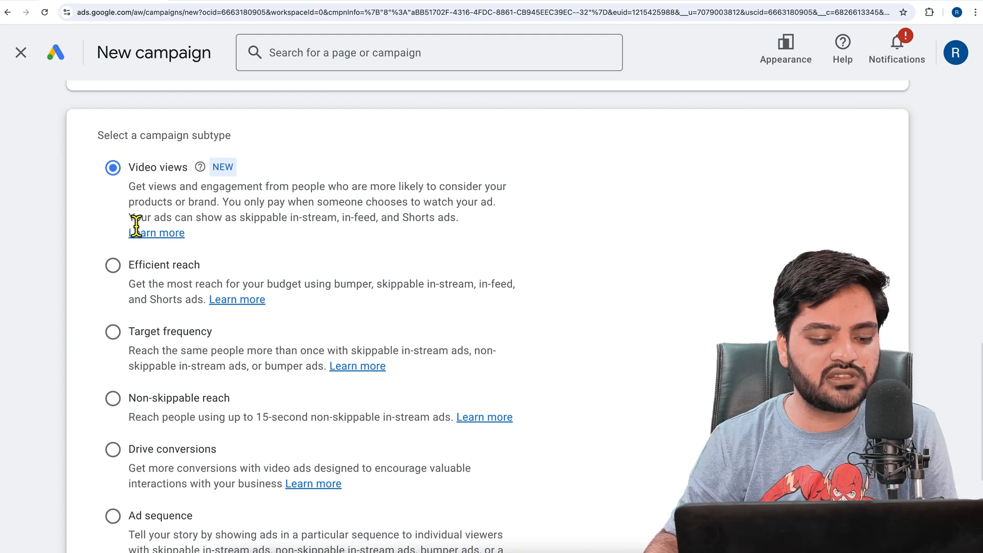
{"action": "left_click_drag", "start_coordinate": [135, 225], "coordinate": [469, 223]}
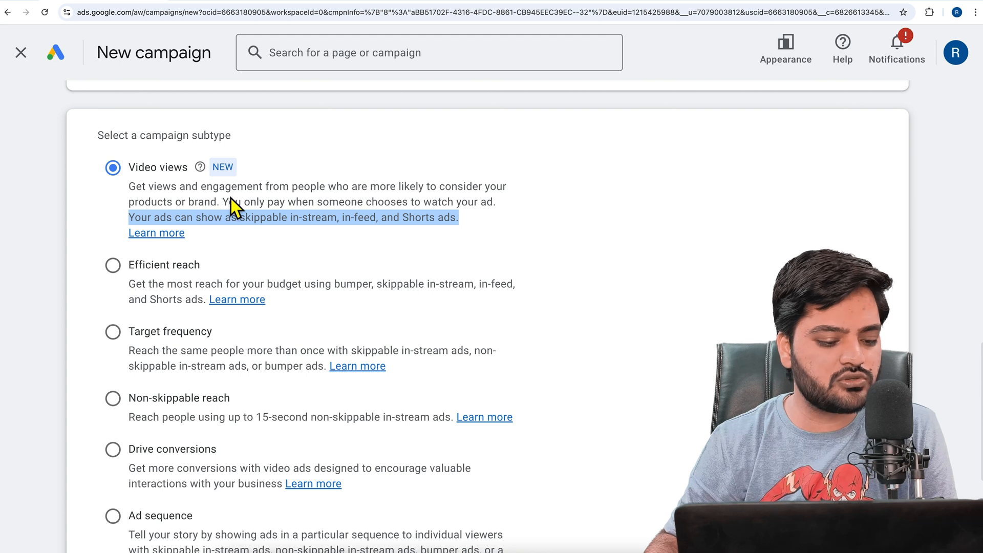
{"action": "scroll", "coordinate": [333, 284], "scroll_direction": "down", "scroll_amount": 1}
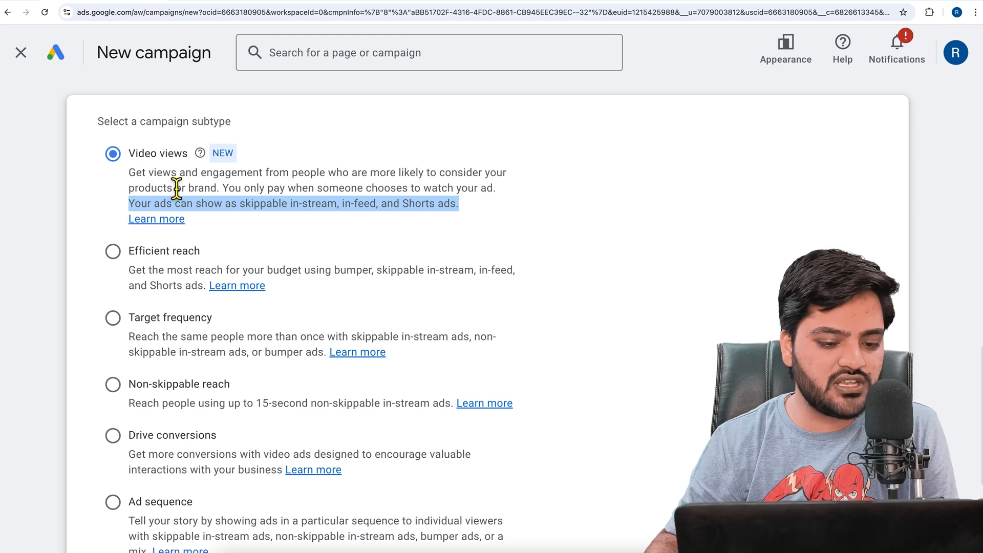
{"action": "left_click", "coordinate": [388, 214]}
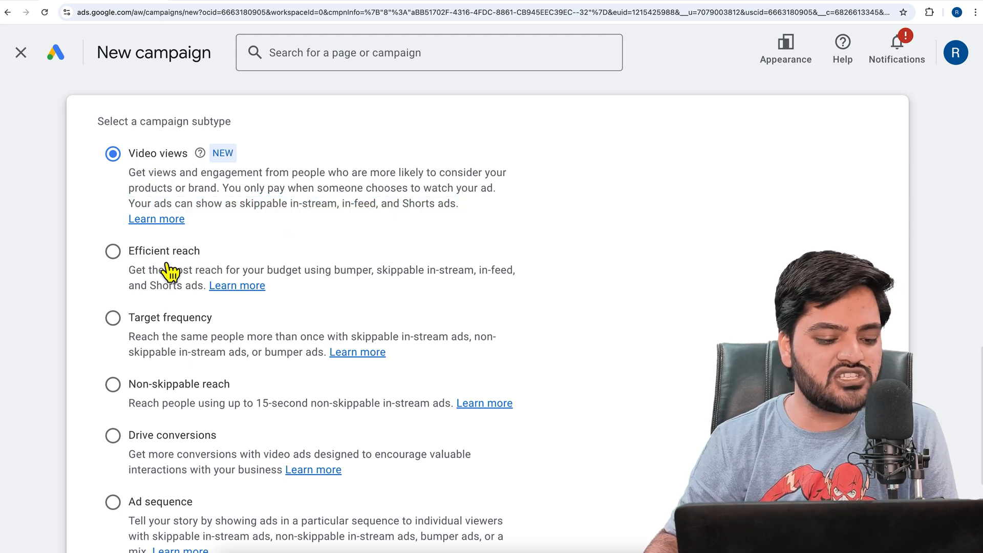
{"action": "left_click_drag", "start_coordinate": [383, 278], "coordinate": [480, 279]}
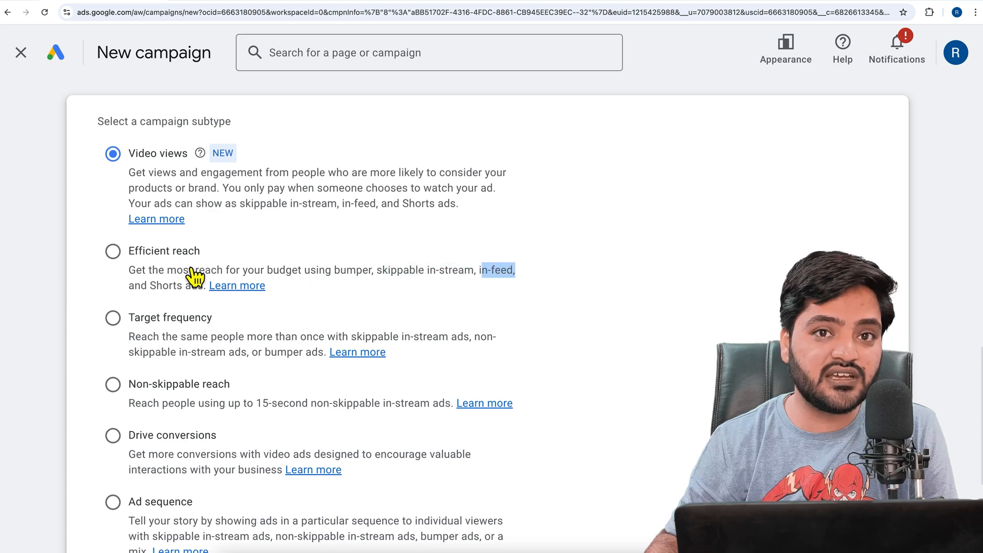
{"action": "left_click", "coordinate": [180, 345]}
{"action": "scroll", "coordinate": [212, 350], "scroll_direction": "up", "scroll_amount": 2}
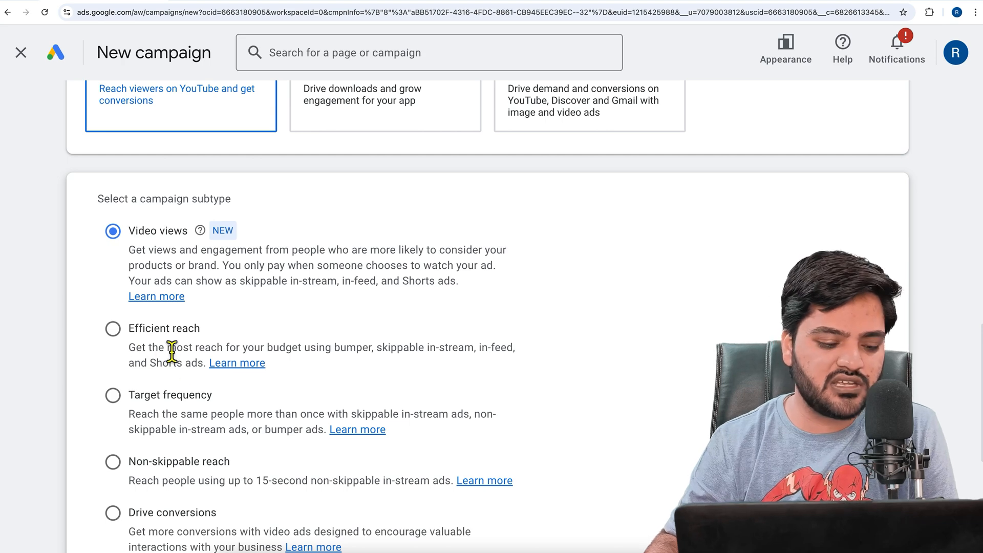
Choose the Efficient reach subtype and continue to the campaign's name and multi-format ads settings
{"action": "left_click", "coordinate": [123, 353]}
{"action": "scroll", "coordinate": [427, 385], "scroll_direction": "down", "scroll_amount": 5}
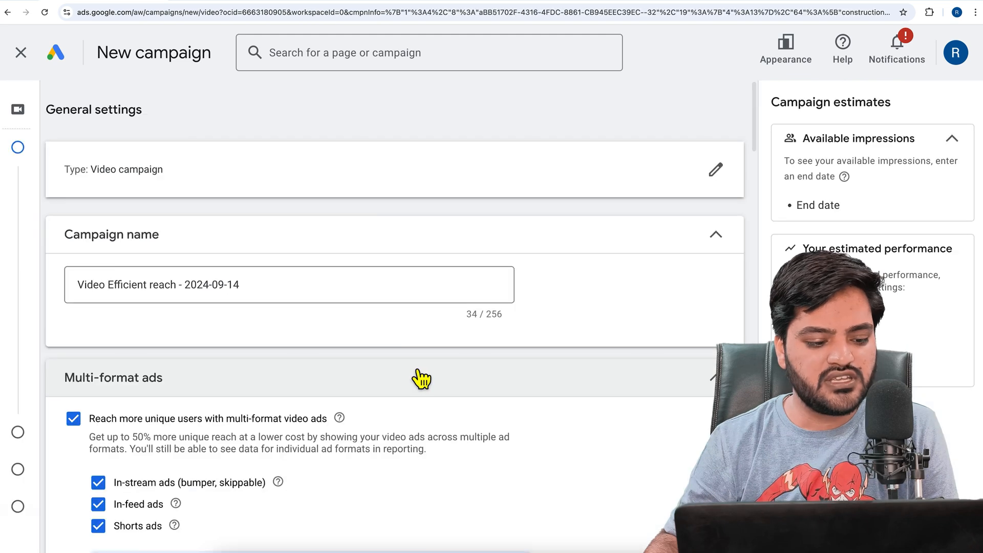
{"action": "left_click", "coordinate": [263, 307]}
{"action": "left_click_drag", "start_coordinate": [272, 300], "coordinate": [79, 285]}
{"action": "scroll", "coordinate": [158, 325], "scroll_direction": "down", "scroll_amount": 2}
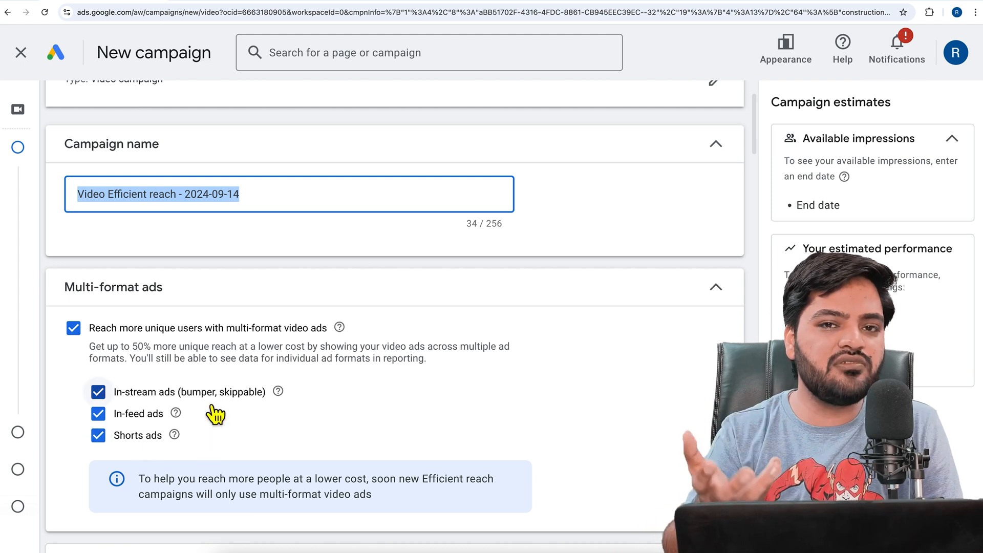
Limit the campaign's multi-format ads to in-feed ads only by deselecting the in-stream and Shorts formats
{"action": "left_click", "coordinate": [75, 332]}
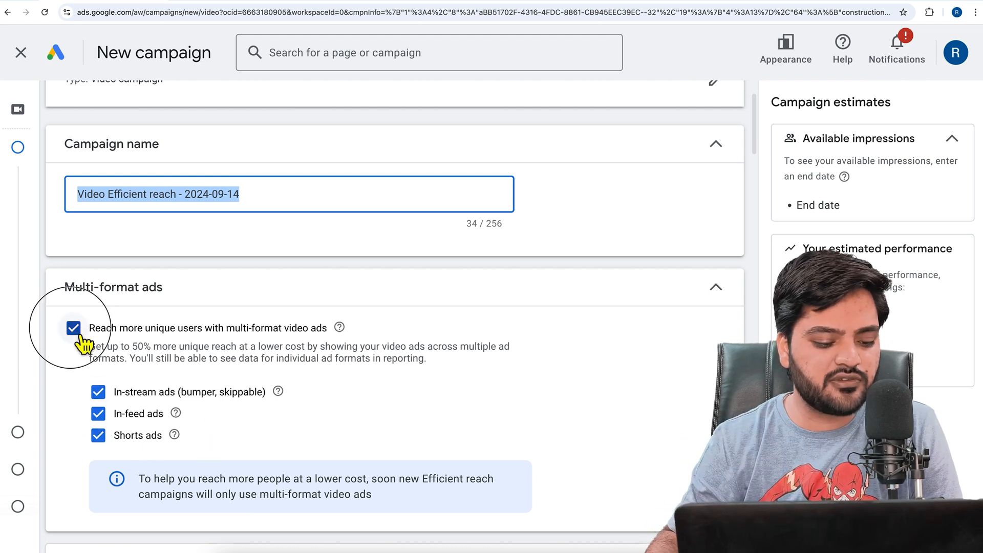
{"action": "left_click", "coordinate": [80, 338]}
{"action": "left_click", "coordinate": [114, 404]}
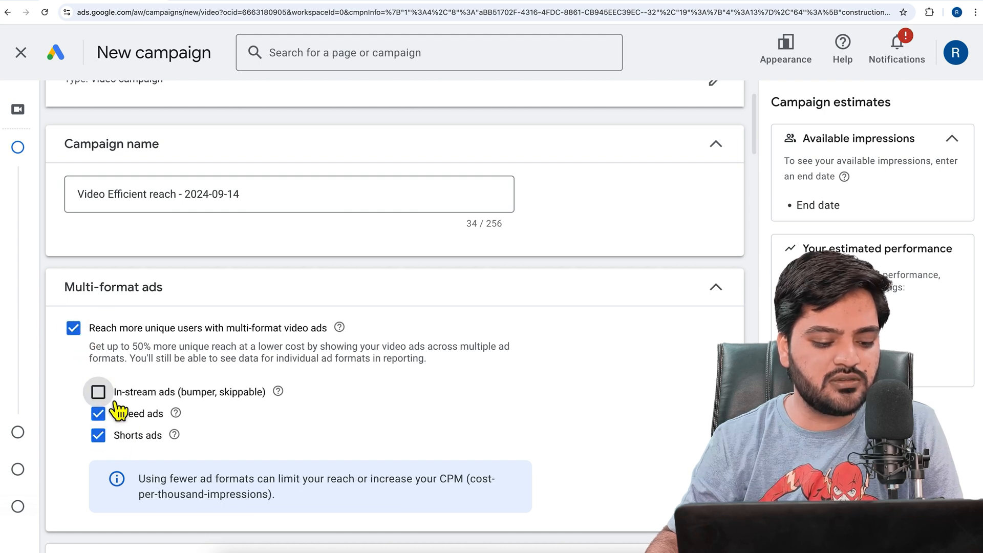
{"action": "left_click", "coordinate": [109, 443]}
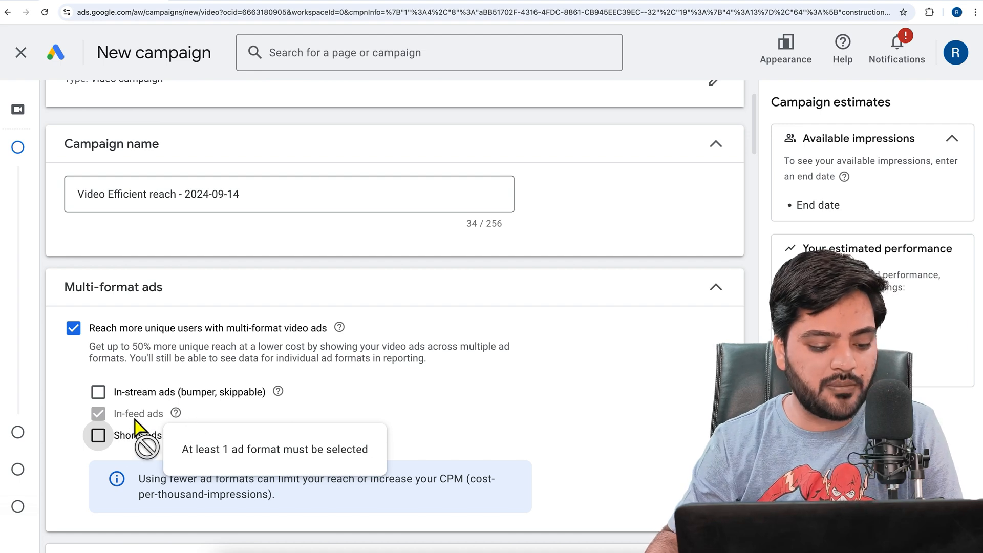
Expand the bid strategy settings and review the Target CPM description and the unavailable strategies
{"action": "scroll", "coordinate": [284, 423], "scroll_direction": "down", "scroll_amount": 3}
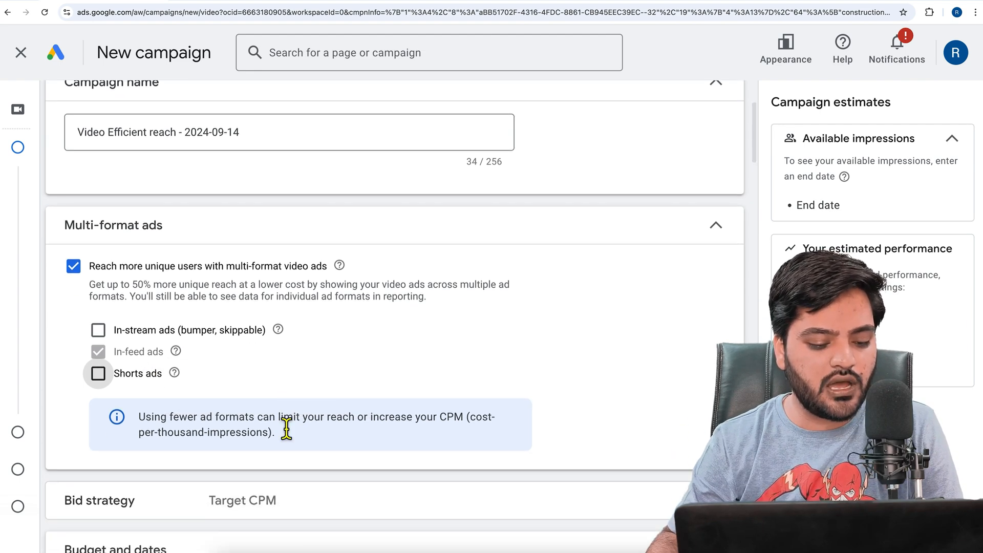
{"action": "scroll", "coordinate": [302, 404], "scroll_direction": "down", "scroll_amount": 1}
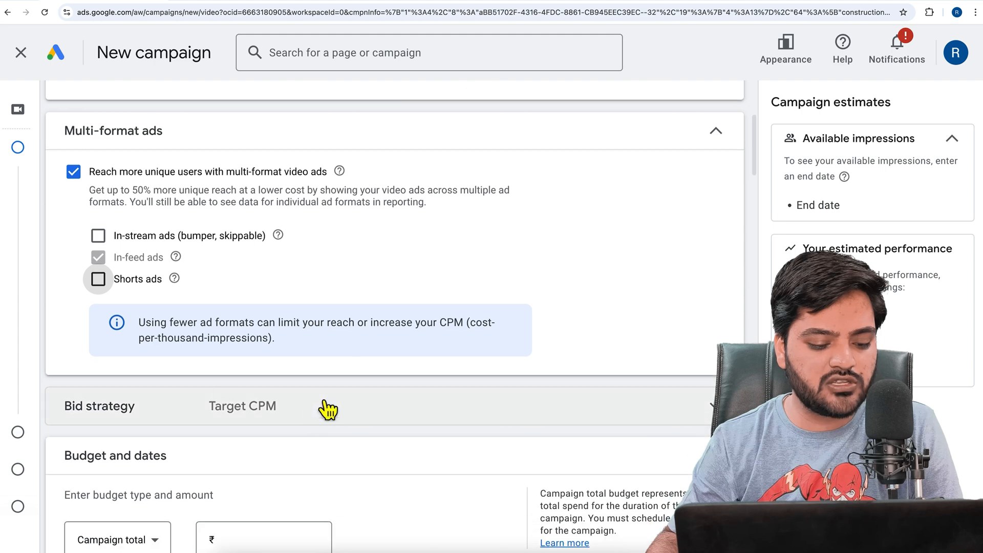
{"action": "left_click", "coordinate": [264, 423]}
{"action": "scroll", "coordinate": [266, 431], "scroll_direction": "down", "scroll_amount": 2}
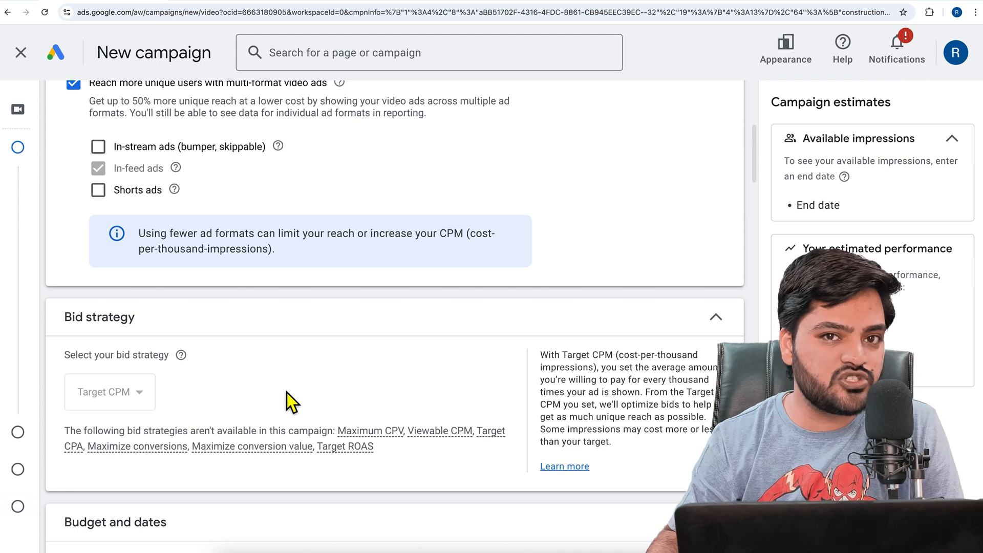
Try re-enabling Shorts and in-stream ads to check which bid strategies are available, and return to in-feed ads only
{"action": "left_click", "coordinate": [100, 192]}
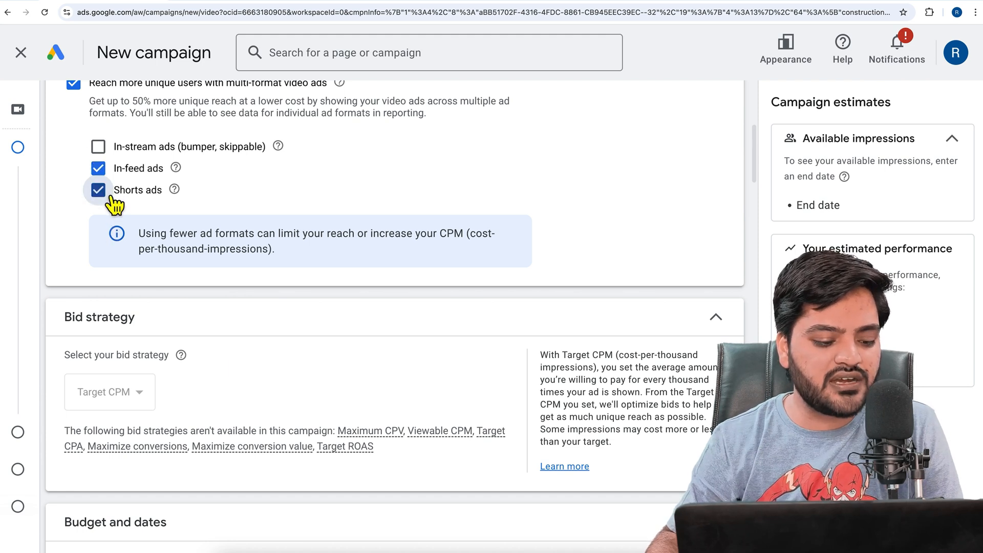
{"action": "left_click", "coordinate": [109, 150]}
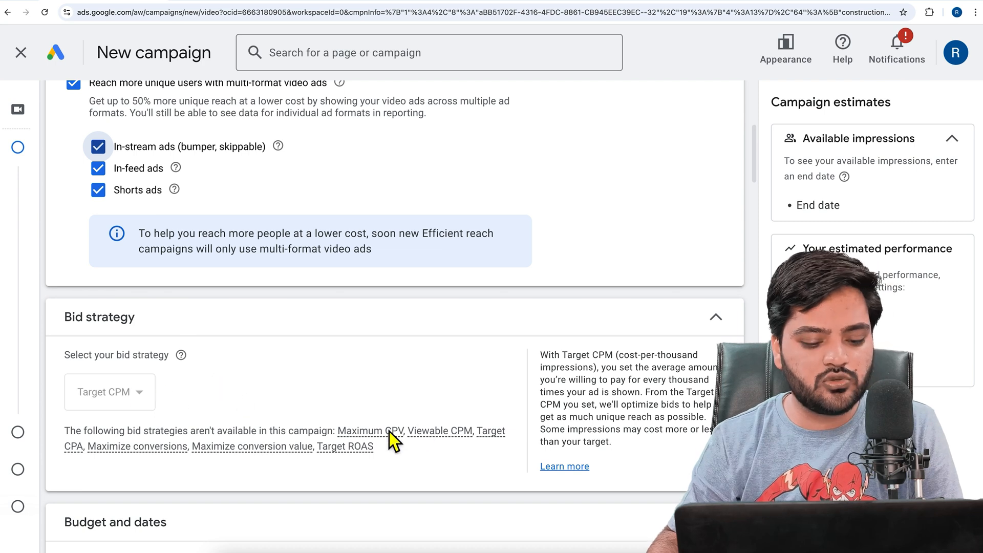
{"action": "mouse_move", "coordinate": [447, 441]}
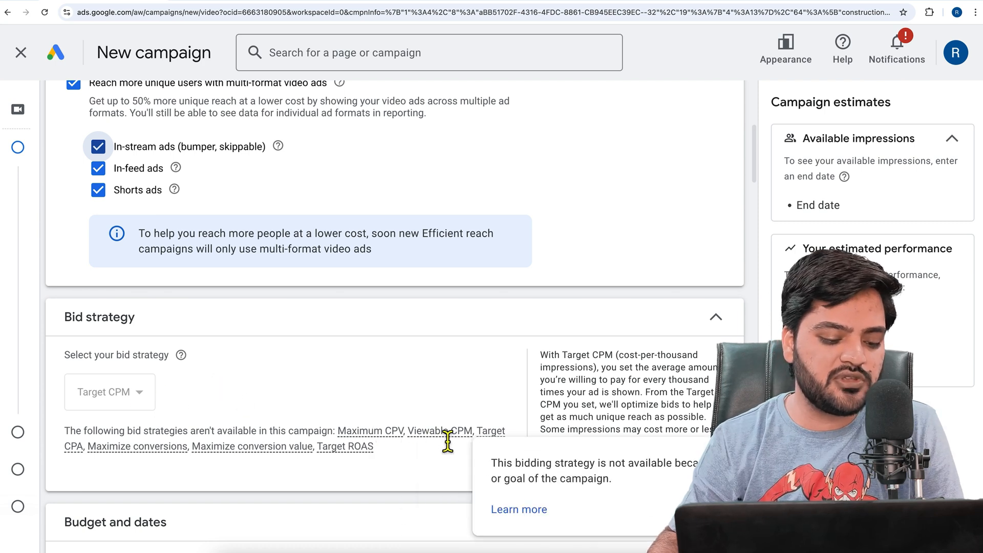
{"action": "left_click", "coordinate": [98, 190]}
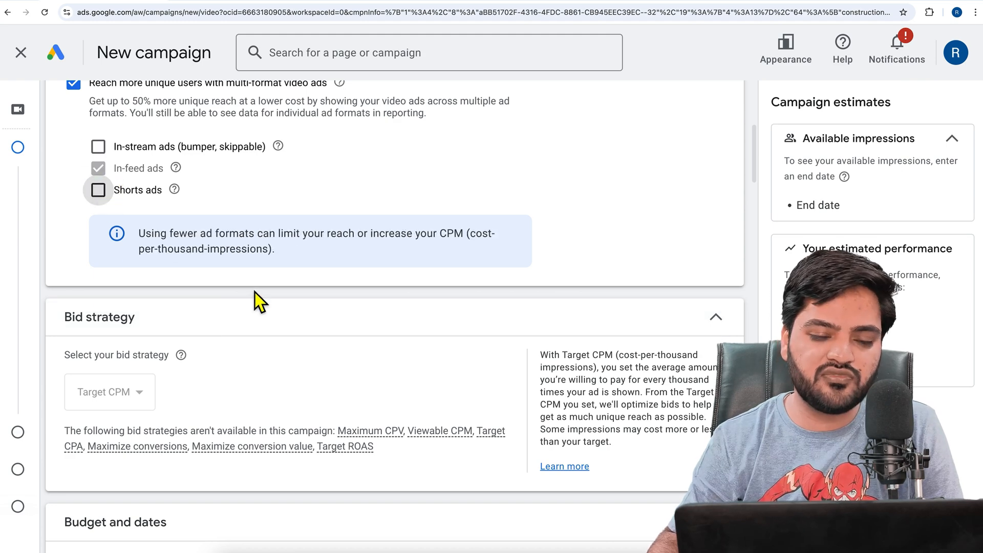
Set the campaign budget to a daily amount of ₹100.00
{"action": "scroll", "coordinate": [266, 330], "scroll_direction": "down", "scroll_amount": 5}
{"action": "left_click", "coordinate": [153, 373]}
{"action": "left_click", "coordinate": [134, 383]}
{"action": "left_click", "coordinate": [284, 387]}
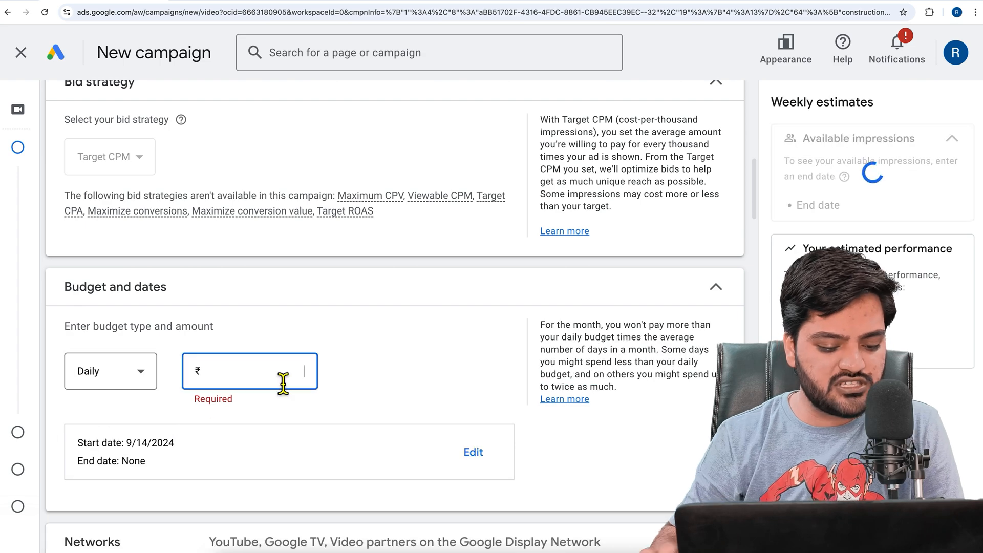
{"action": "type", "text": "100.00"}
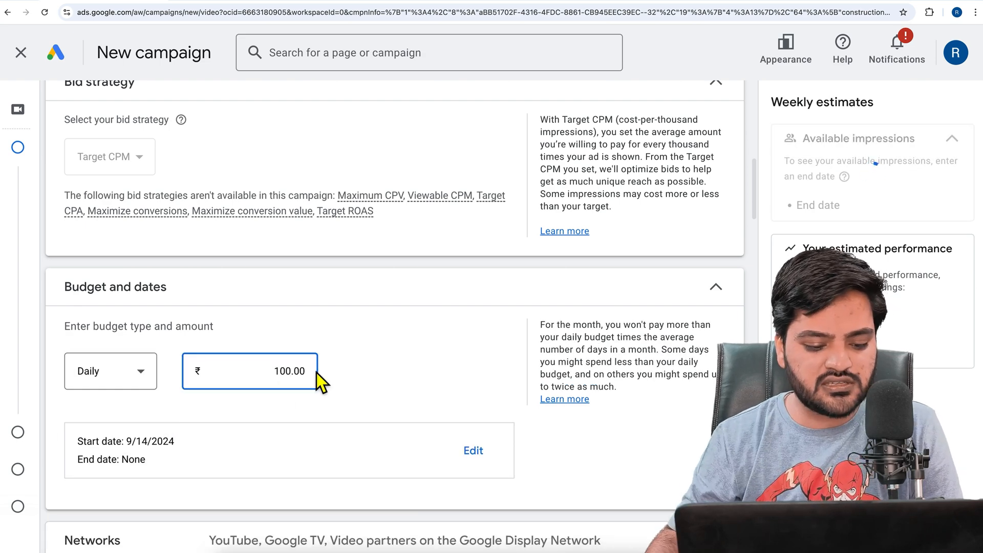
{"action": "left_click", "coordinate": [367, 367]}
Exclude Google TV and the video partners on the Google Display Network from the campaign's networks
{"action": "scroll", "coordinate": [370, 368], "scroll_direction": "down", "scroll_amount": 2}
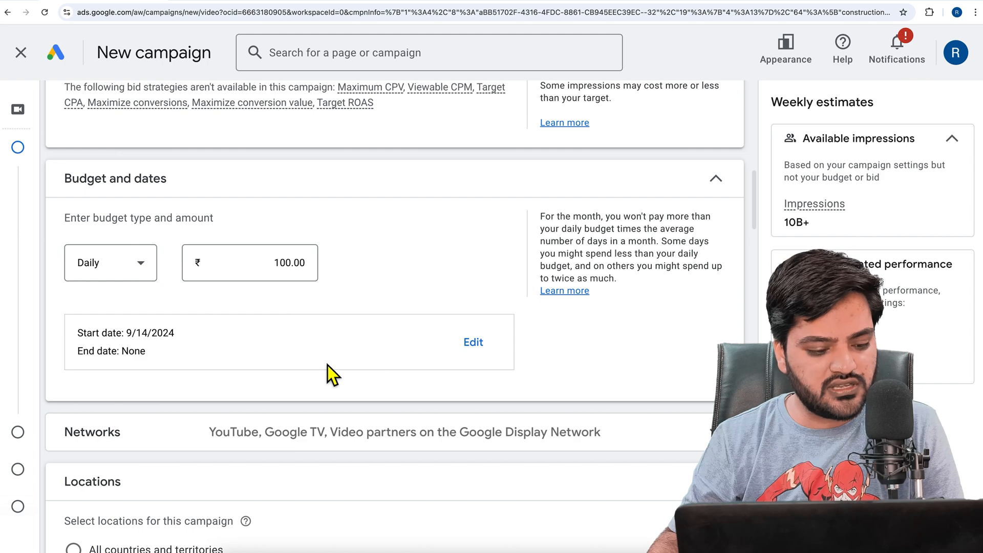
{"action": "scroll", "coordinate": [328, 365], "scroll_direction": "down", "scroll_amount": 2}
{"action": "left_click", "coordinate": [188, 344]}
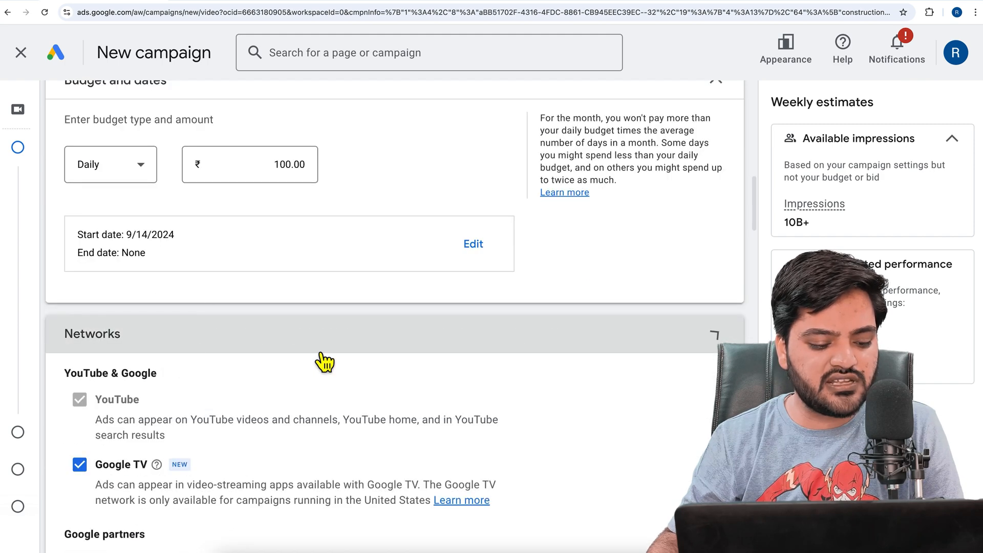
{"action": "scroll", "coordinate": [321, 356], "scroll_direction": "down", "scroll_amount": 2}
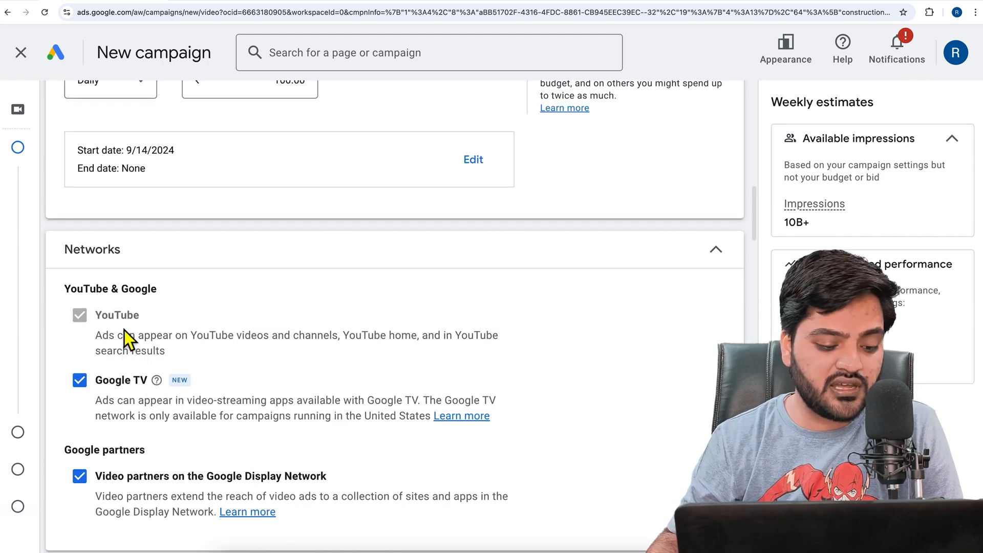
{"action": "left_click", "coordinate": [142, 487]}
{"action": "left_click", "coordinate": [125, 383]}
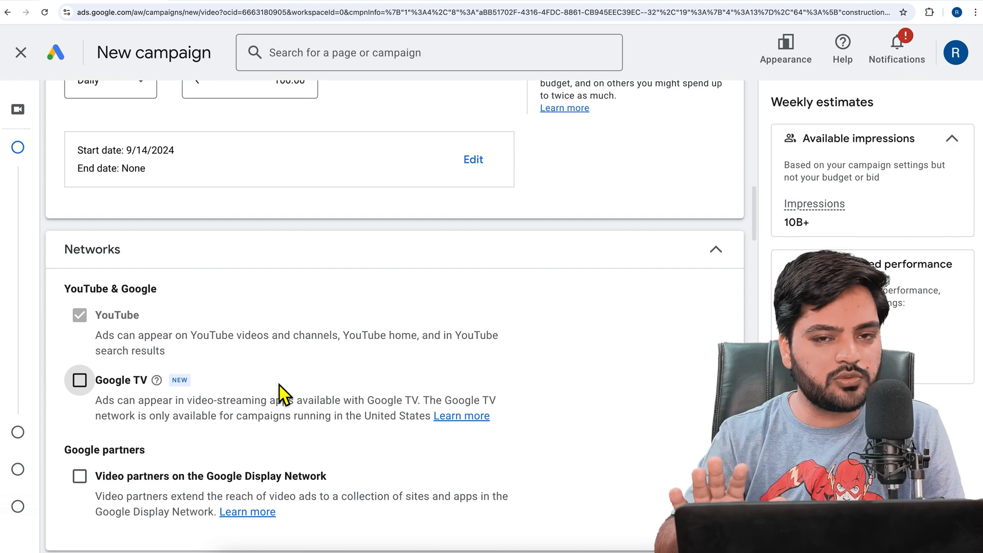
Review the location and language settings and expand the related videos section
{"action": "scroll", "coordinate": [279, 385], "scroll_direction": "down", "scroll_amount": 7}
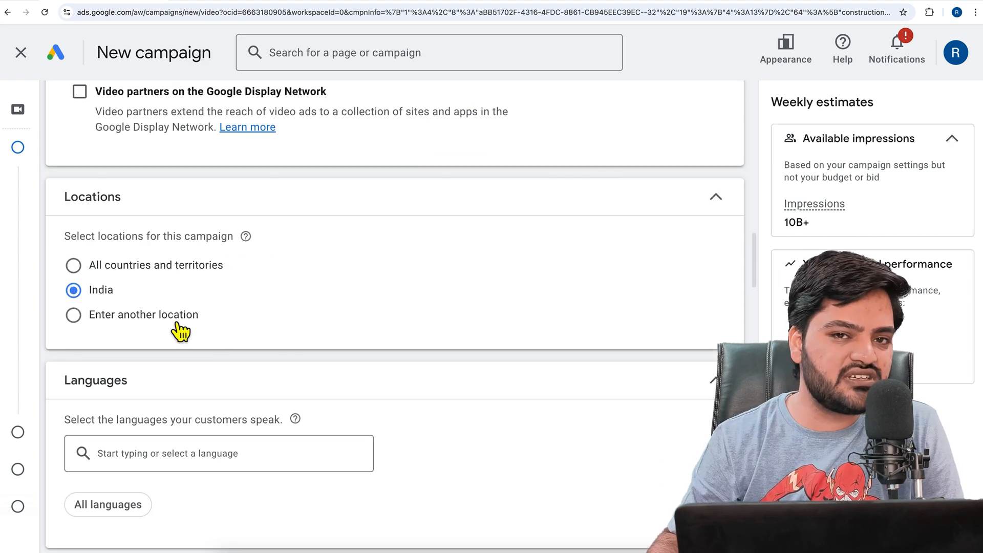
{"action": "scroll", "coordinate": [174, 328], "scroll_direction": "down", "scroll_amount": 2}
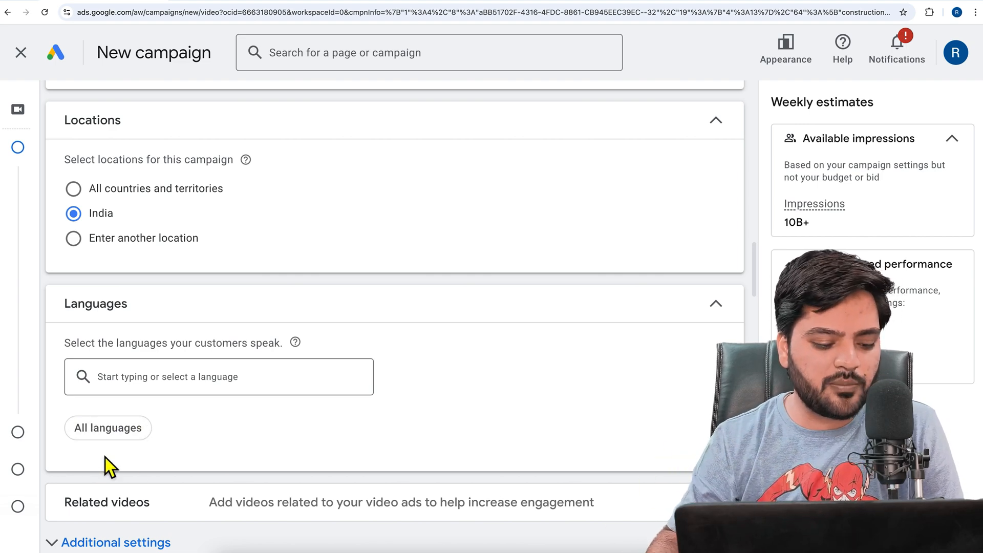
{"action": "scroll", "coordinate": [105, 456], "scroll_direction": "down", "scroll_amount": 2}
{"action": "left_click", "coordinate": [187, 423]}
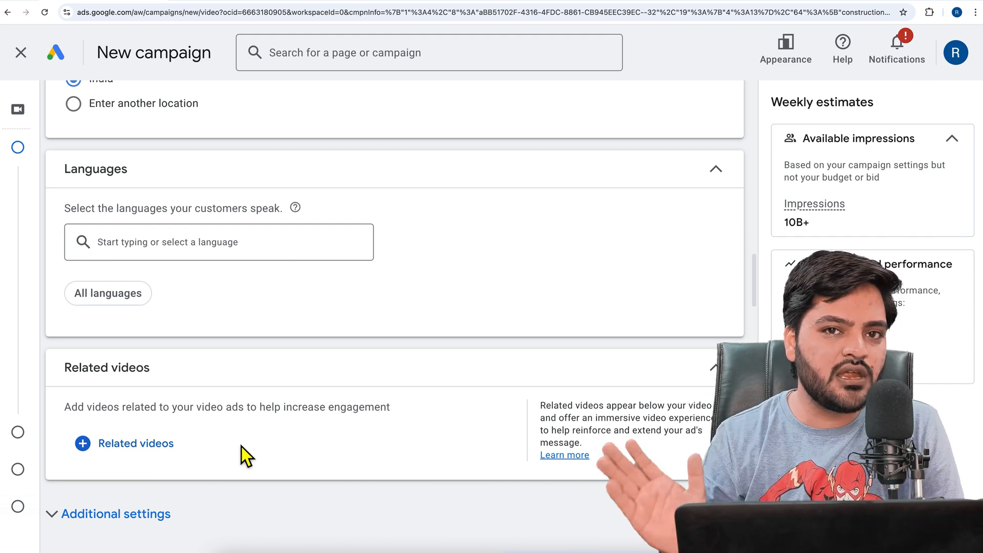
{"action": "scroll", "coordinate": [238, 445], "scroll_direction": "down", "scroll_amount": 3}
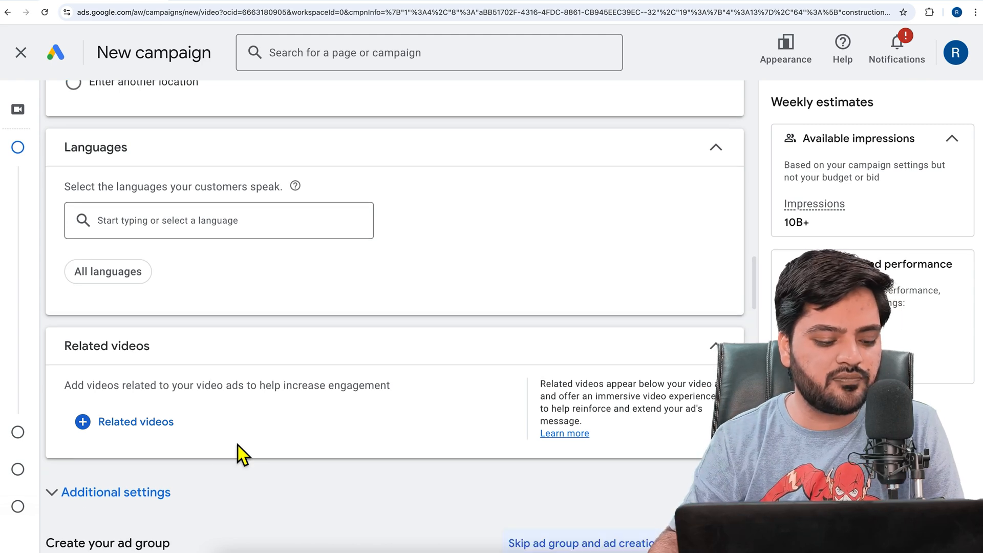
Open the devices settings under additional settings, examine the specific targeting options, and return to showing on all eligible devices
{"action": "left_click", "coordinate": [145, 382]}
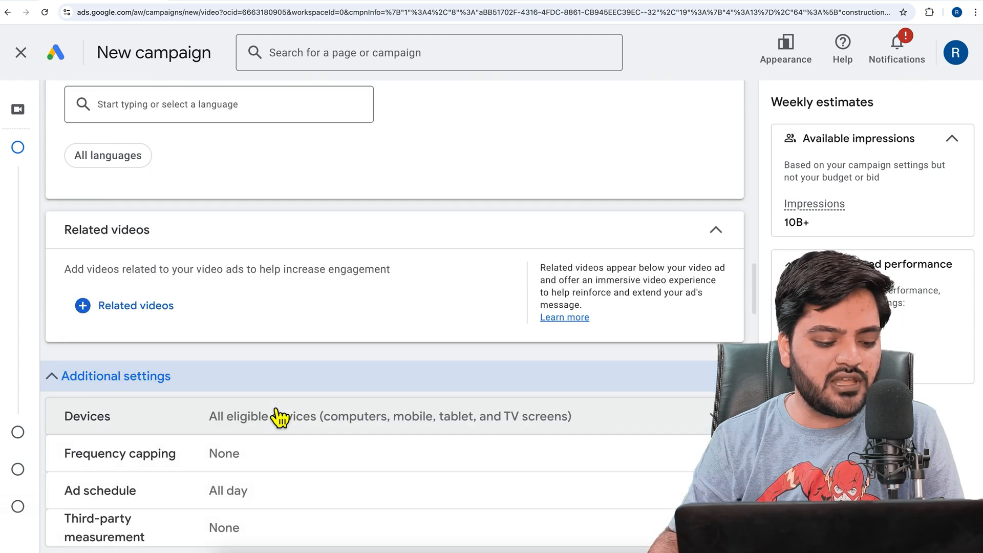
{"action": "scroll", "coordinate": [281, 412], "scroll_direction": "down", "scroll_amount": 2}
{"action": "left_click", "coordinate": [314, 320]}
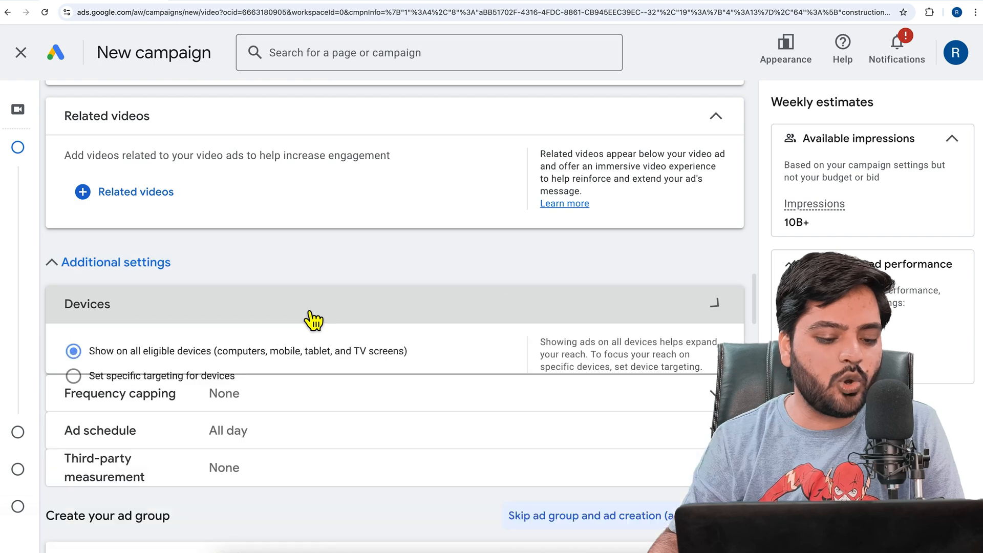
{"action": "scroll", "coordinate": [340, 334], "scroll_direction": "down", "scroll_amount": 2}
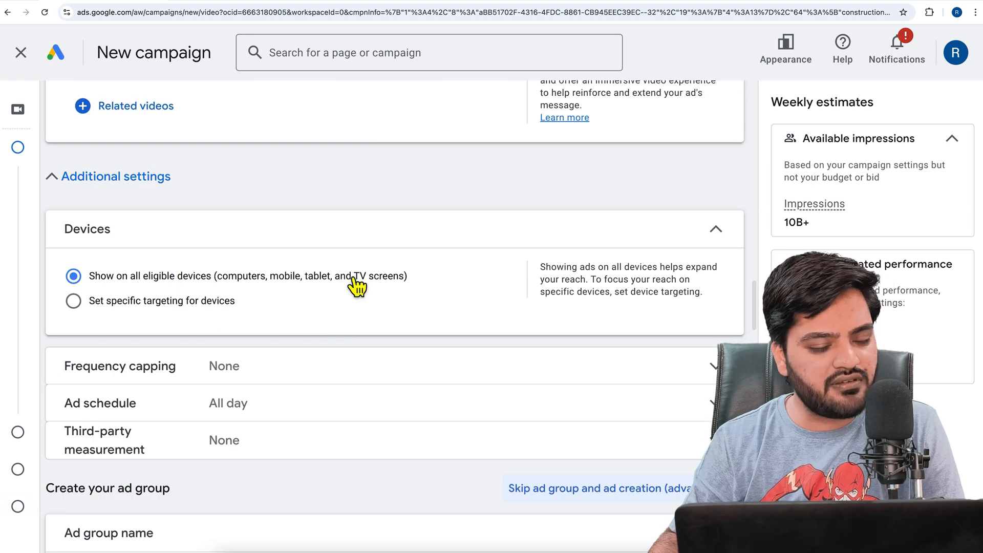
{"action": "left_click", "coordinate": [172, 303]}
{"action": "scroll", "coordinate": [317, 324], "scroll_direction": "down", "scroll_amount": 1}
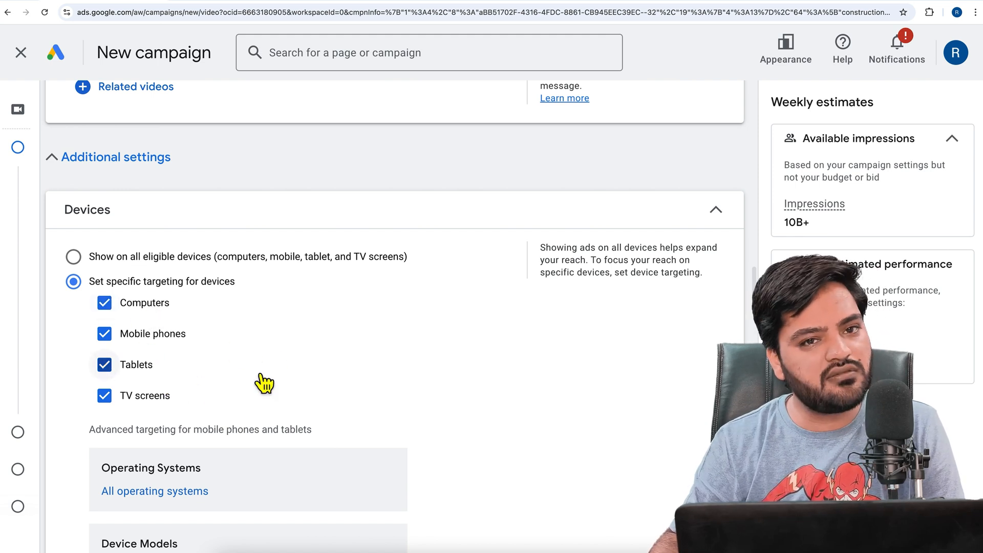
{"action": "left_click", "coordinate": [153, 258]}
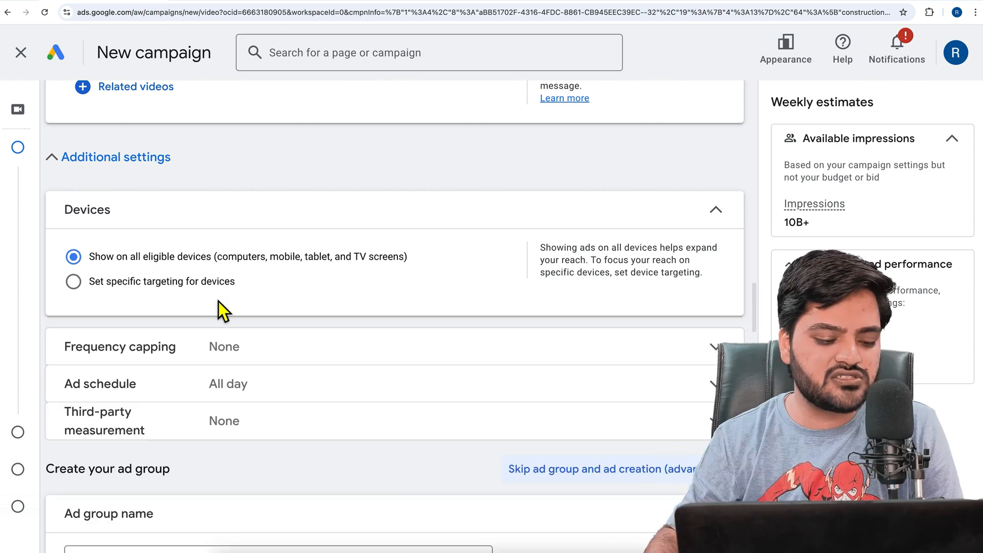
Expand the frequency capping settings and read what the impression and view caps limit
{"action": "left_click", "coordinate": [215, 348]}
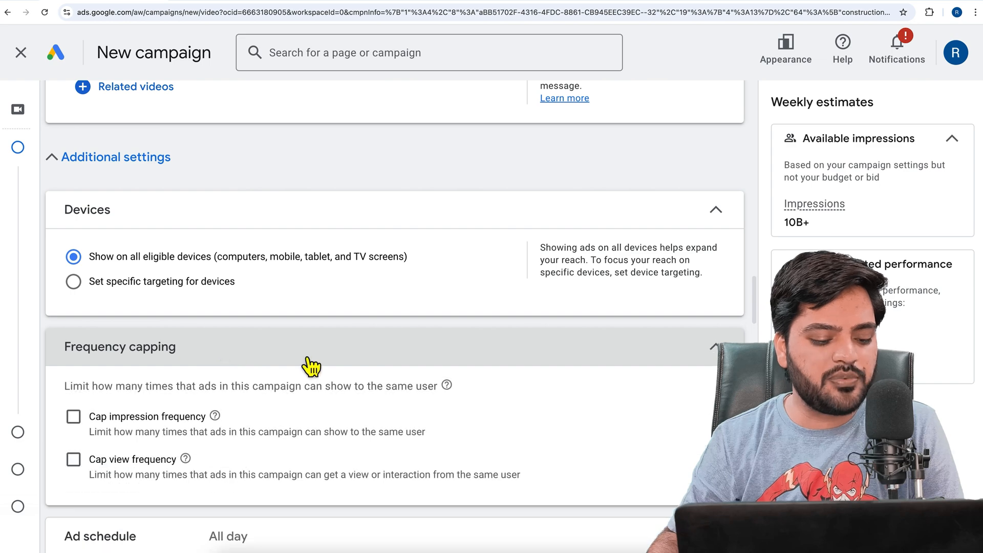
{"action": "scroll", "coordinate": [301, 354], "scroll_direction": "down", "scroll_amount": 2}
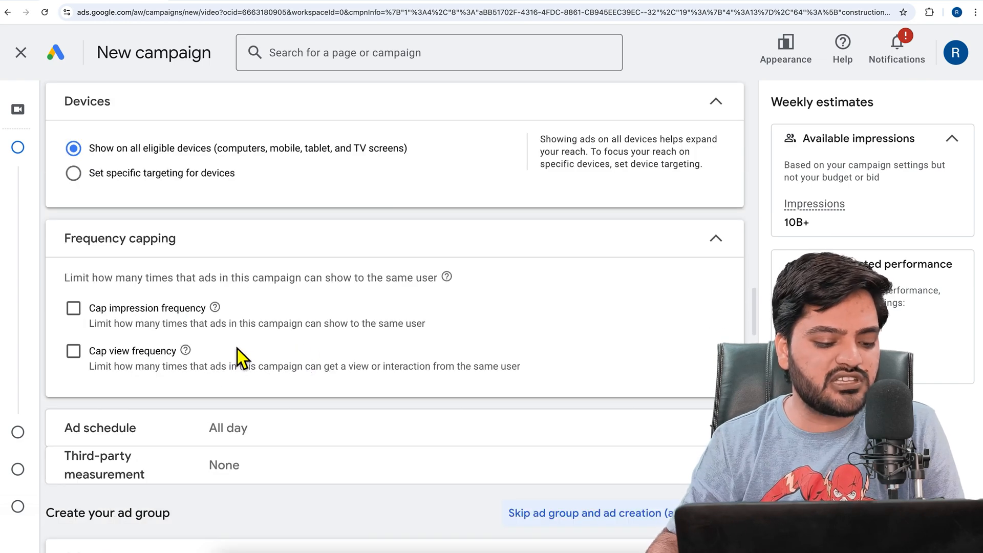
{"action": "left_click_drag", "start_coordinate": [73, 280], "coordinate": [429, 293]}
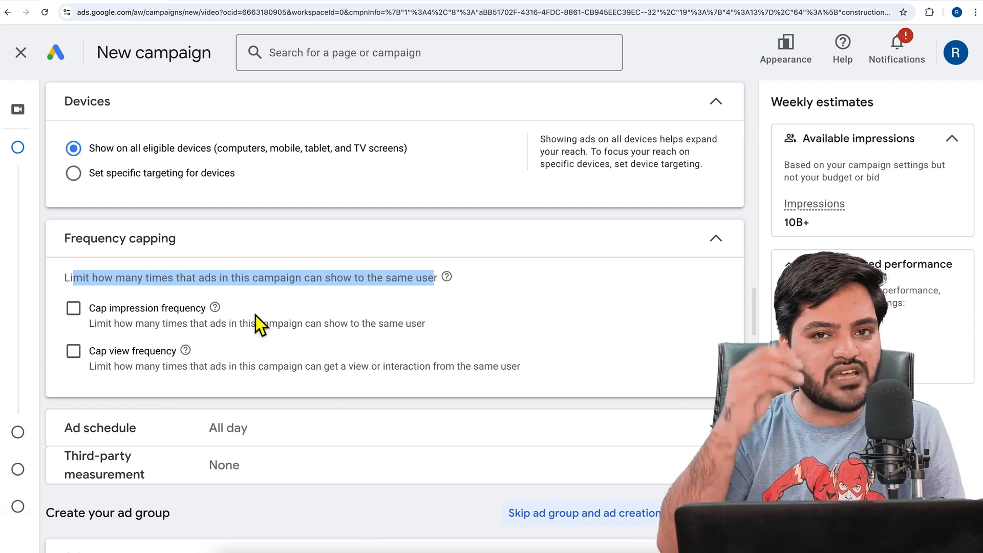
Try an impression frequency cap of 10 per day, look at the other frequency periods, and turn the cap off again
{"action": "left_click", "coordinate": [92, 315]}
{"action": "left_click", "coordinate": [179, 388]}
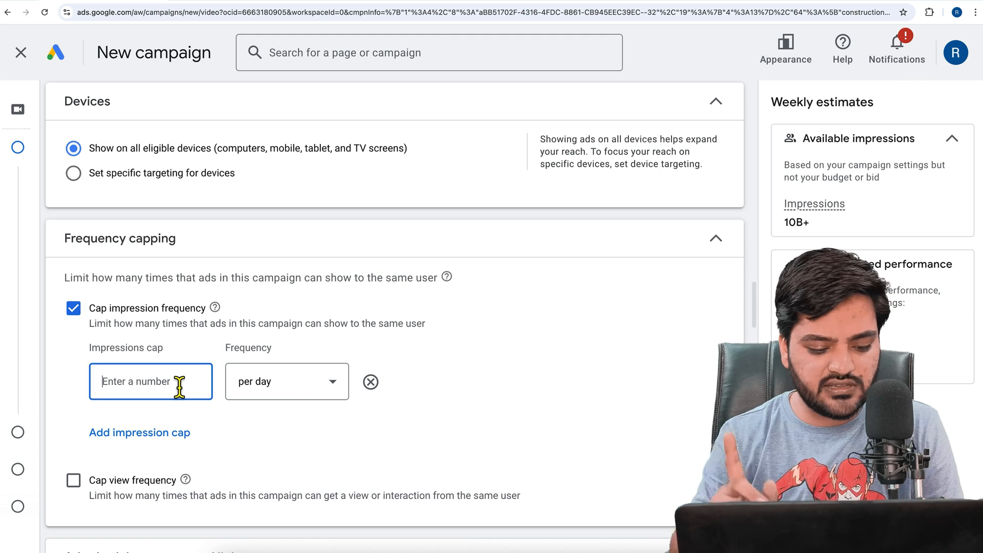
{"action": "type", "text": "10"}
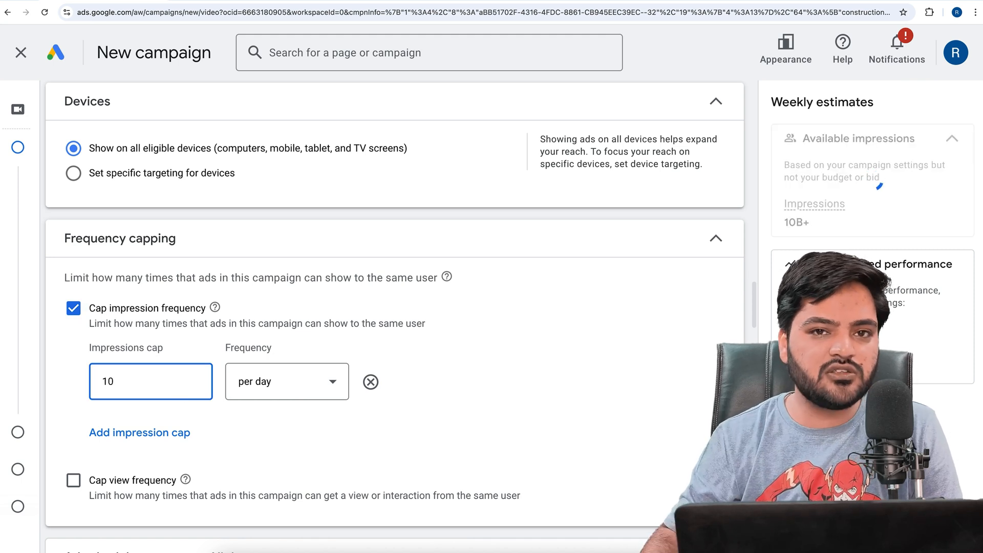
{"action": "left_click", "coordinate": [278, 394]}
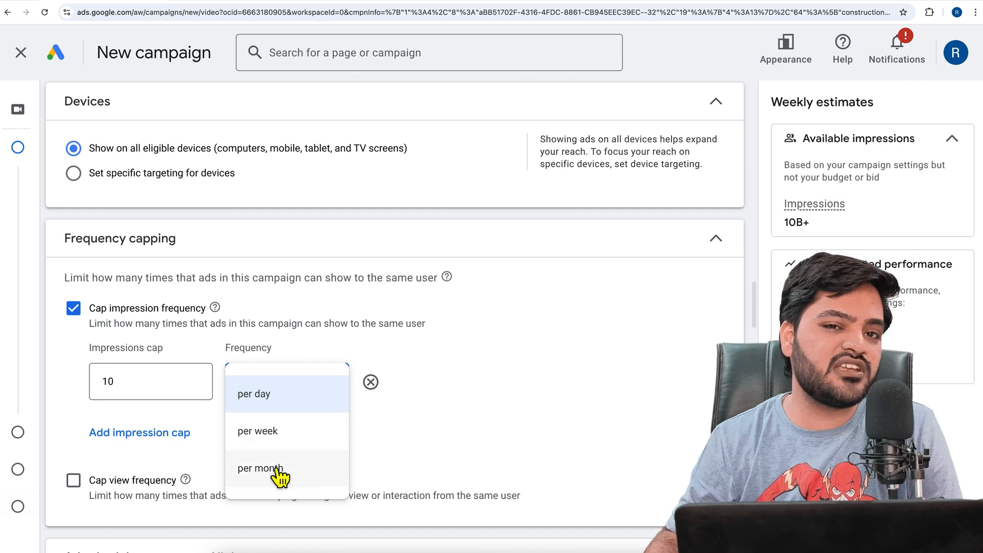
{"action": "left_click", "coordinate": [84, 318]}
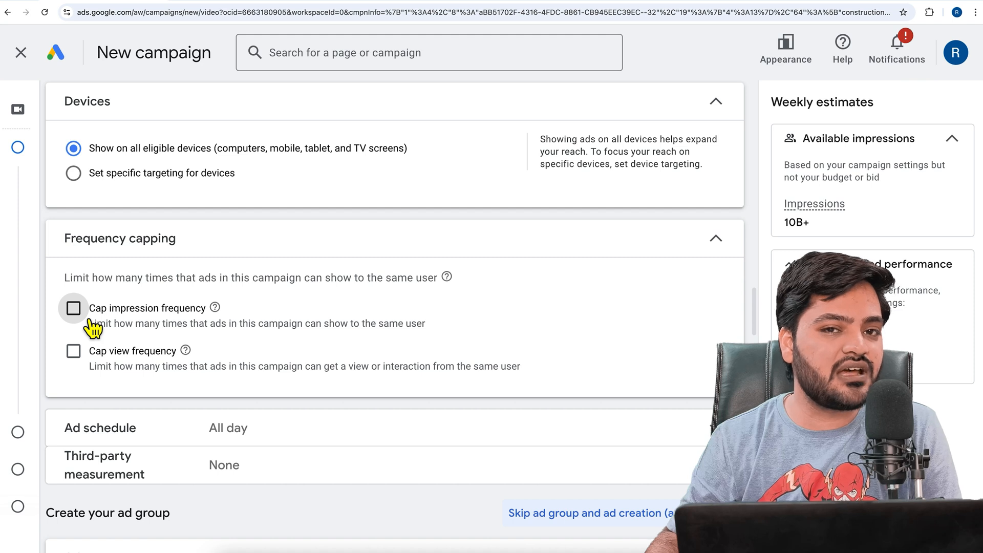
Turn on the view frequency cap and limit it to 2 views per day
{"action": "left_click", "coordinate": [74, 353]}
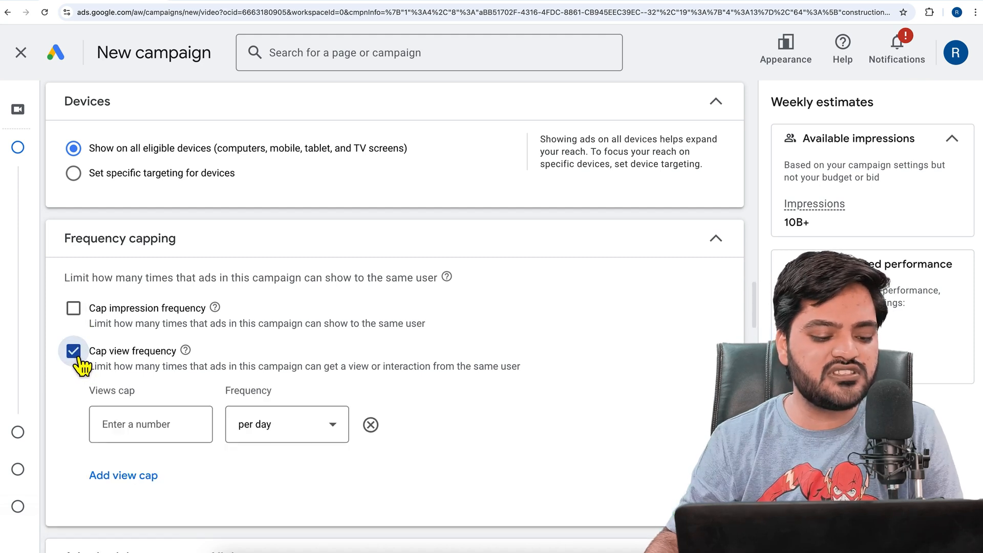
{"action": "left_click", "coordinate": [182, 431]}
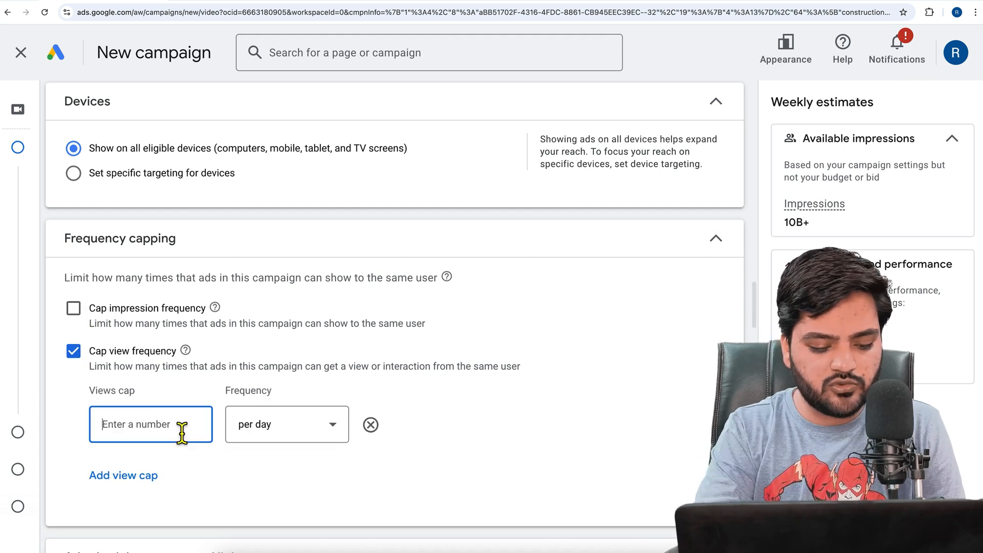
{"action": "type", "text": "2"}
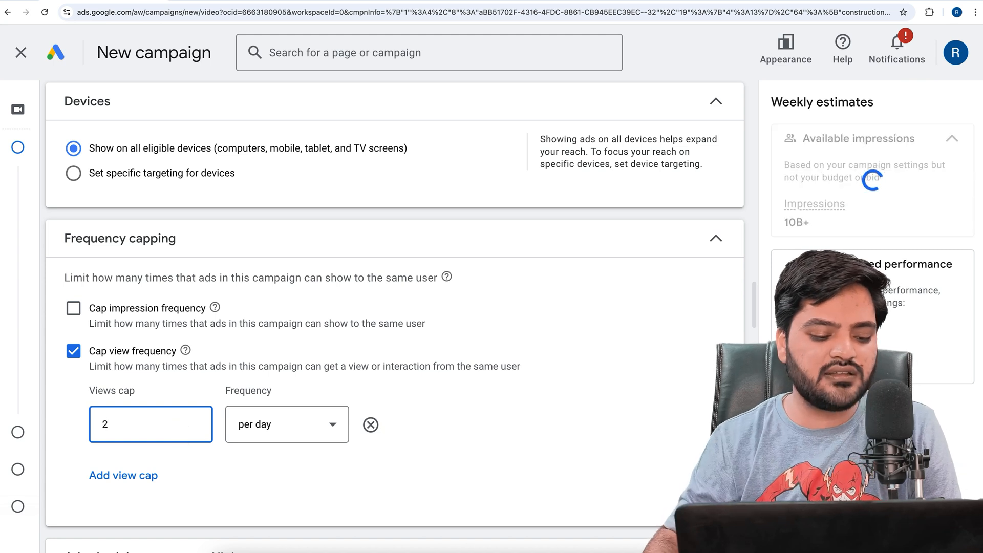
Look at the other frequency periods for the view cap, and turn the view frequency cap off
{"action": "left_click", "coordinate": [280, 444]}
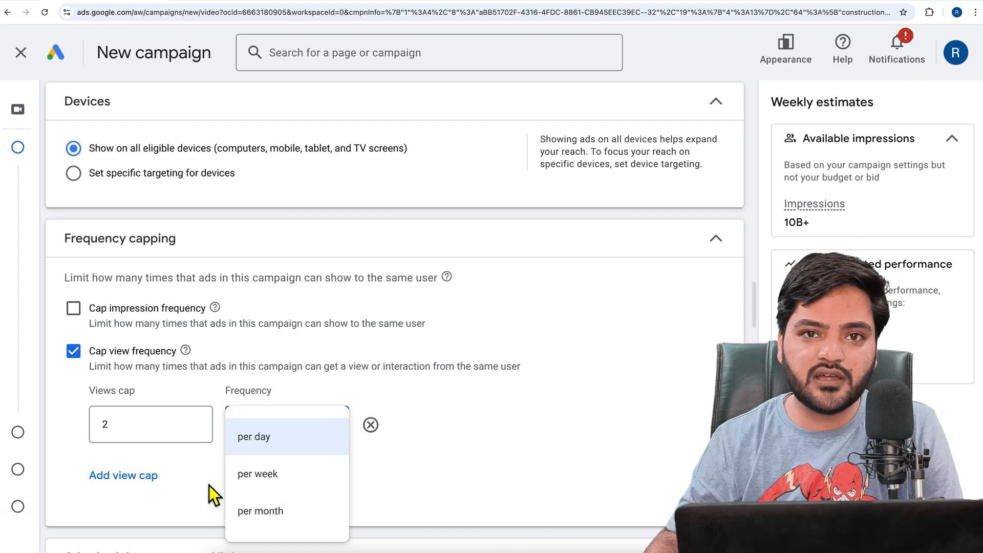
{"action": "left_click", "coordinate": [90, 373]}
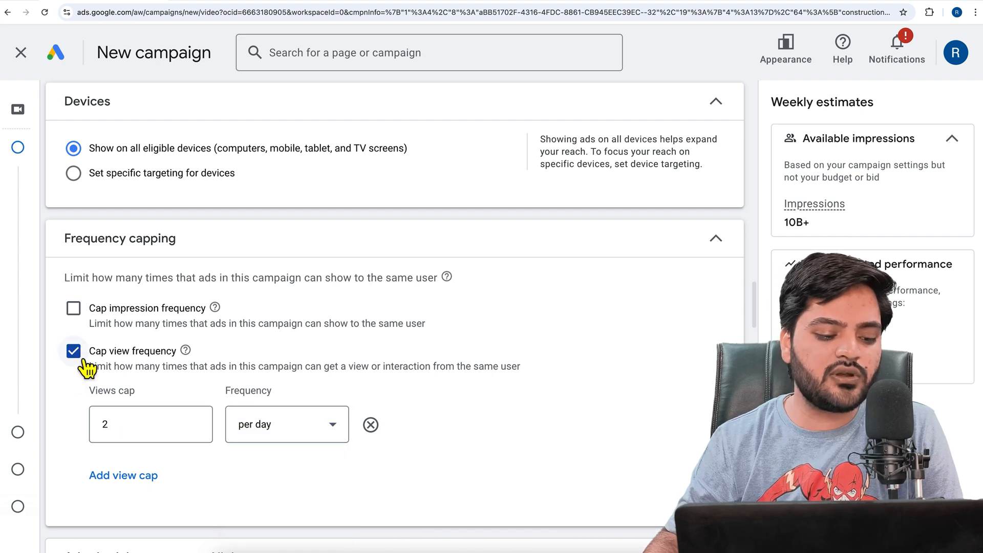
{"action": "left_click", "coordinate": [58, 363]}
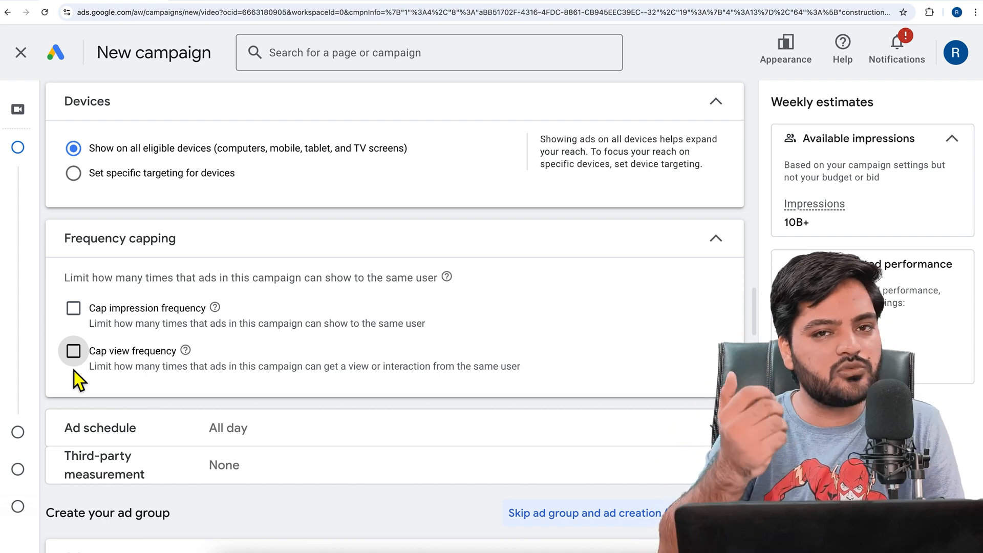
Close the frequency capping settings and examine the day and time options of the ad schedule
{"action": "left_click", "coordinate": [167, 248]}
{"action": "left_click", "coordinate": [198, 285]}
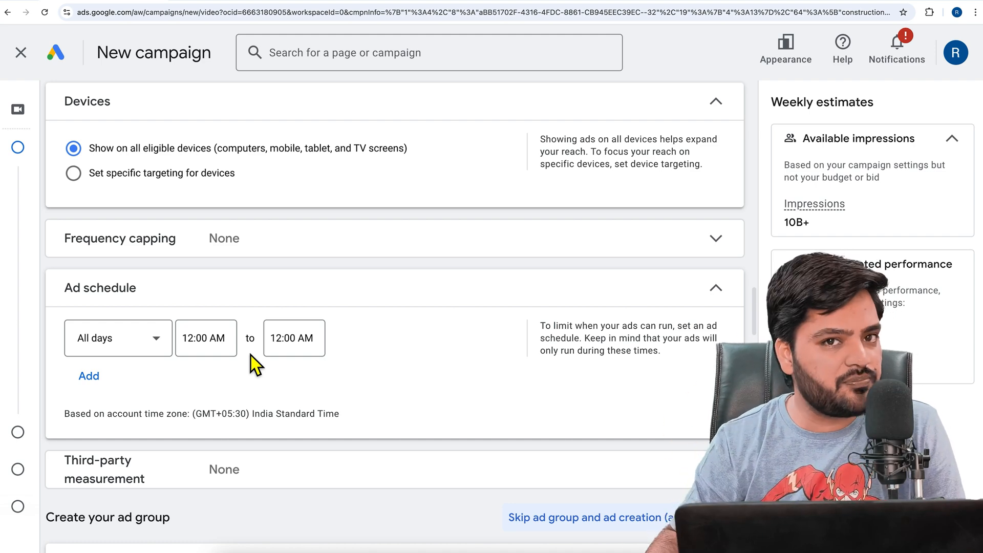
{"action": "scroll", "coordinate": [254, 353], "scroll_direction": "down", "scroll_amount": 3}
Name the ad group "Ad Group 1"
{"action": "left_click", "coordinate": [135, 338]}
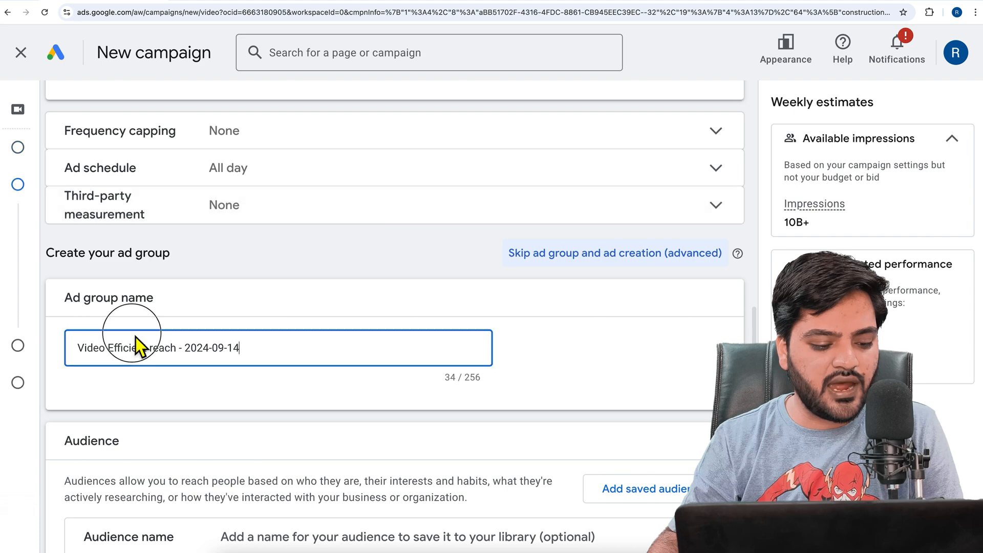
{"action": "key", "text": "ctrl+a"}
{"action": "type", "text": "Ad "}
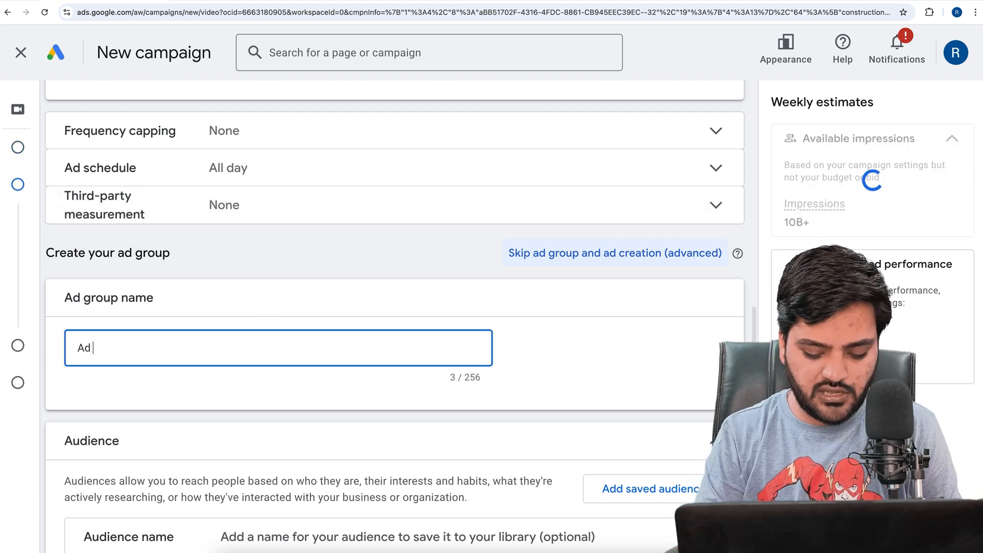
{"action": "type", "text": "Group 1"}
Expand the audience demographics with the additional demographics, and examine the gender, age, parental status and household income options
{"action": "scroll", "coordinate": [77, 338], "scroll_direction": "down", "scroll_amount": 5}
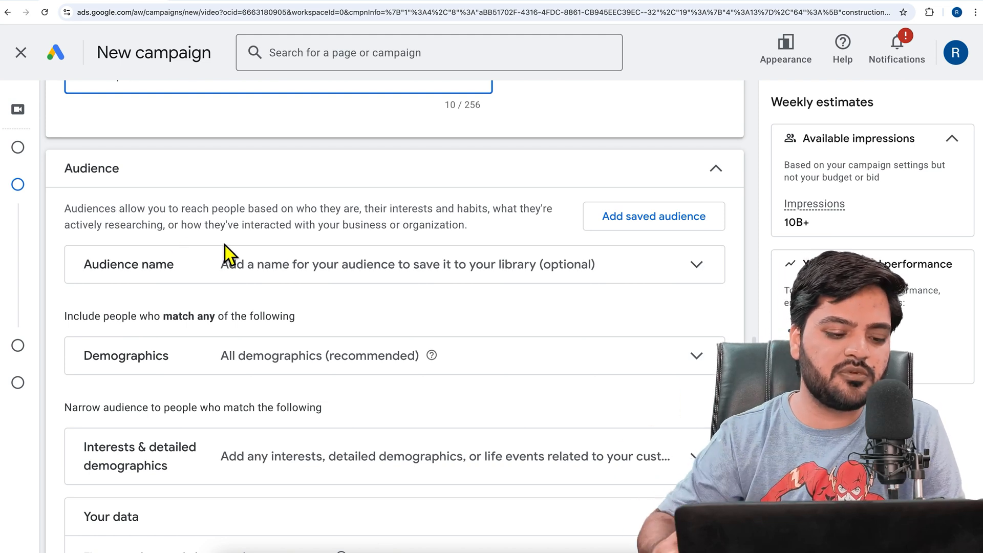
{"action": "scroll", "coordinate": [213, 282], "scroll_direction": "down", "scroll_amount": 1}
{"action": "left_click", "coordinate": [199, 331]}
{"action": "scroll", "coordinate": [307, 303], "scroll_direction": "down", "scroll_amount": 4}
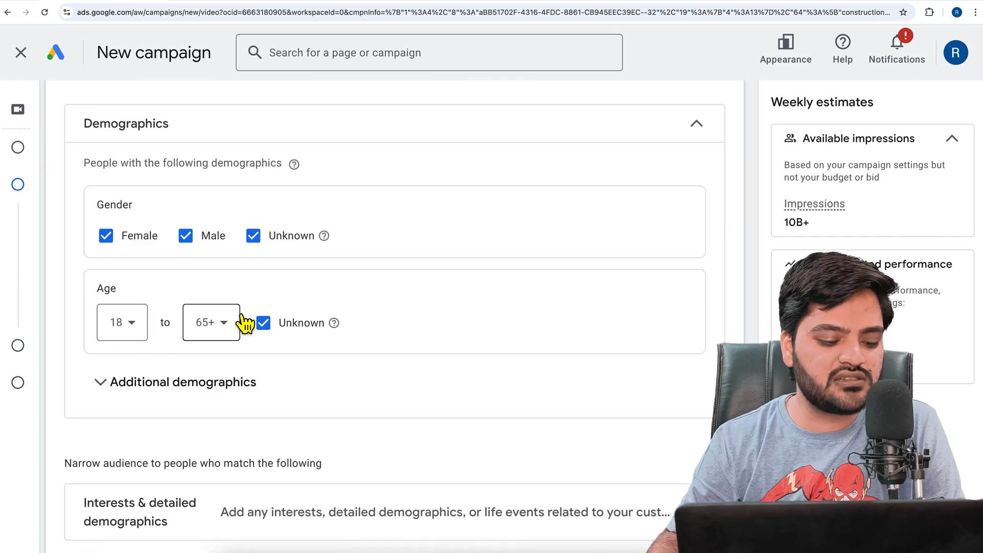
{"action": "left_click", "coordinate": [196, 390]}
{"action": "scroll", "coordinate": [274, 363], "scroll_direction": "down", "scroll_amount": 2}
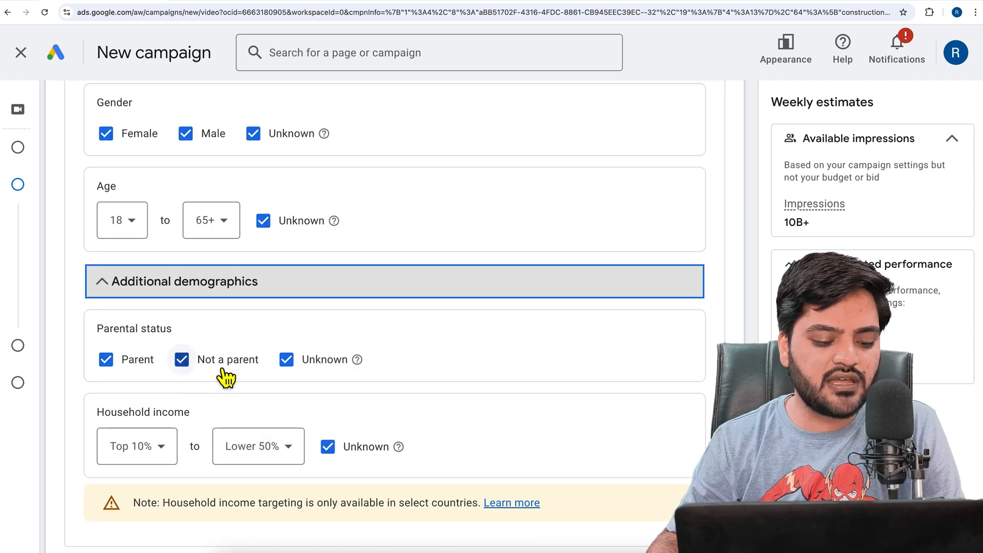
{"action": "scroll", "coordinate": [247, 353], "scroll_direction": "down", "scroll_amount": 2}
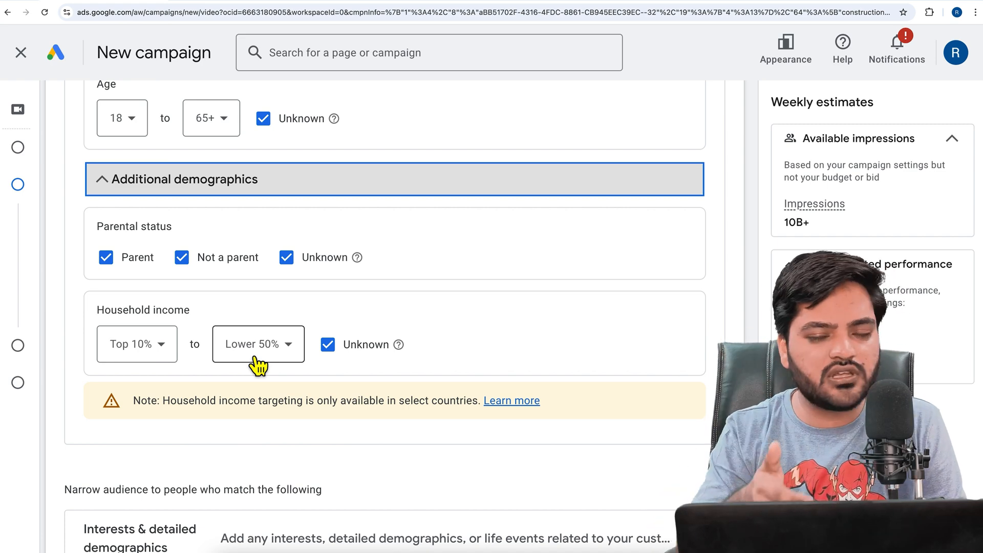
{"action": "scroll", "coordinate": [258, 366], "scroll_direction": "down", "scroll_amount": 4}
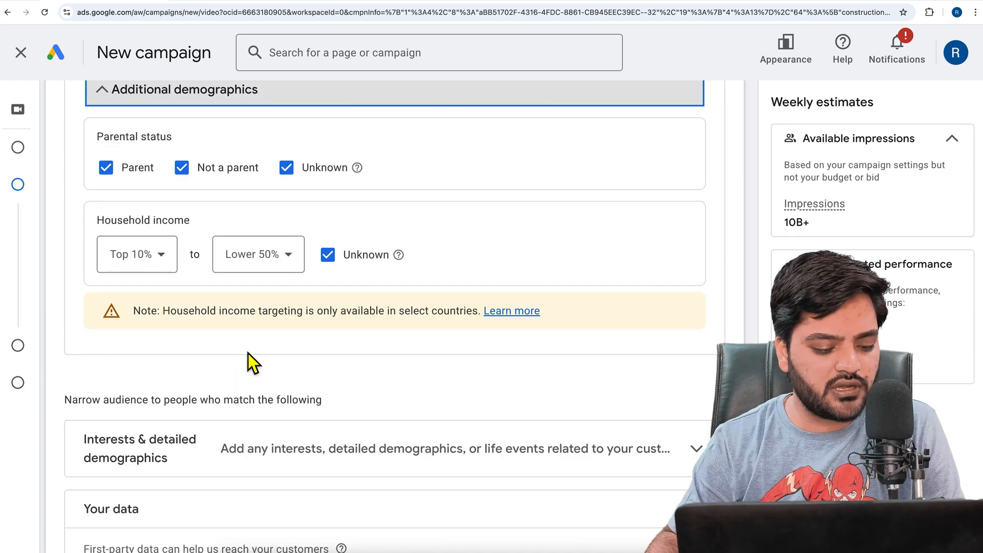
Search the interests and detailed demographics for "shoes", look through the audience segments, and clear the search without selecting any
{"action": "left_click", "coordinate": [210, 339]}
{"action": "scroll", "coordinate": [210, 339], "scroll_direction": "down", "scroll_amount": 2}
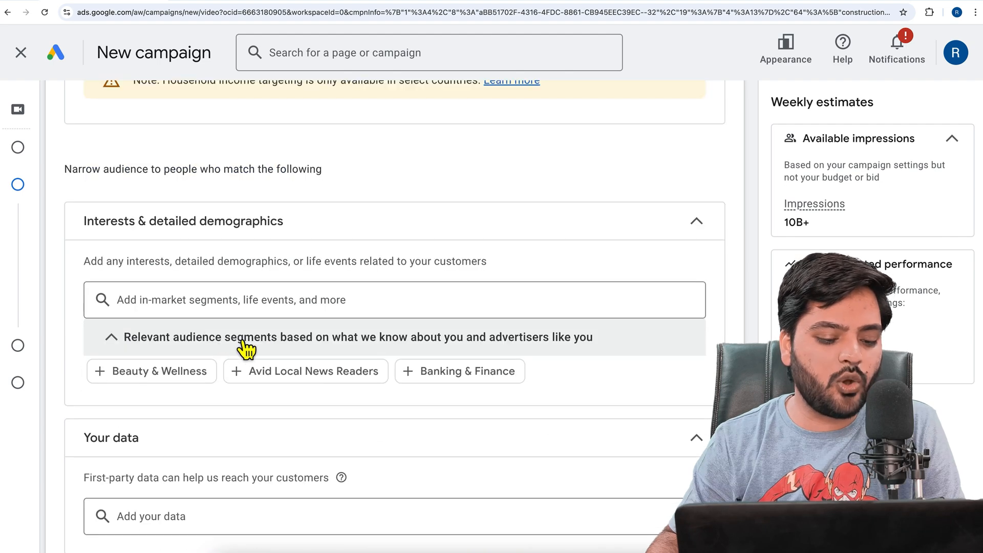
{"action": "left_click", "coordinate": [240, 308]}
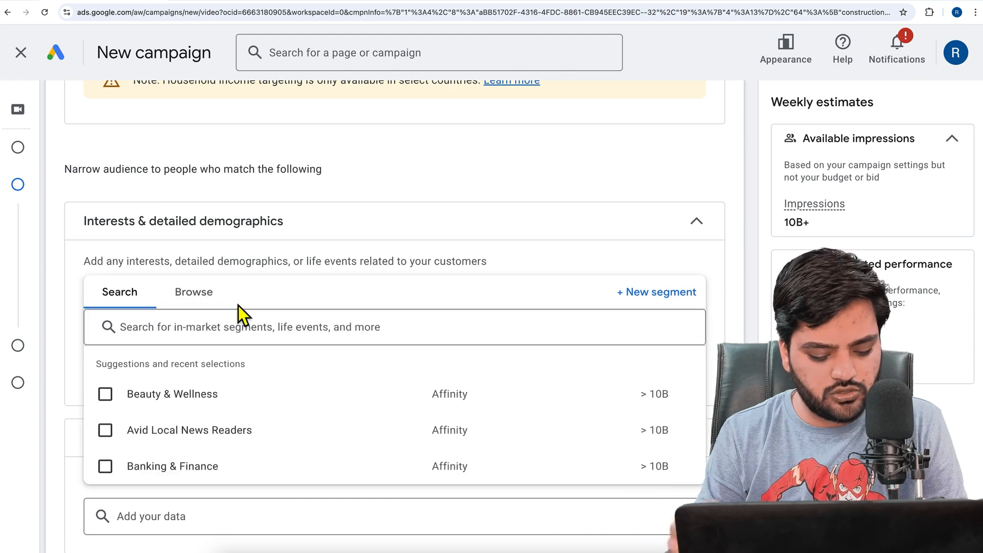
{"action": "type", "text": "shoes"}
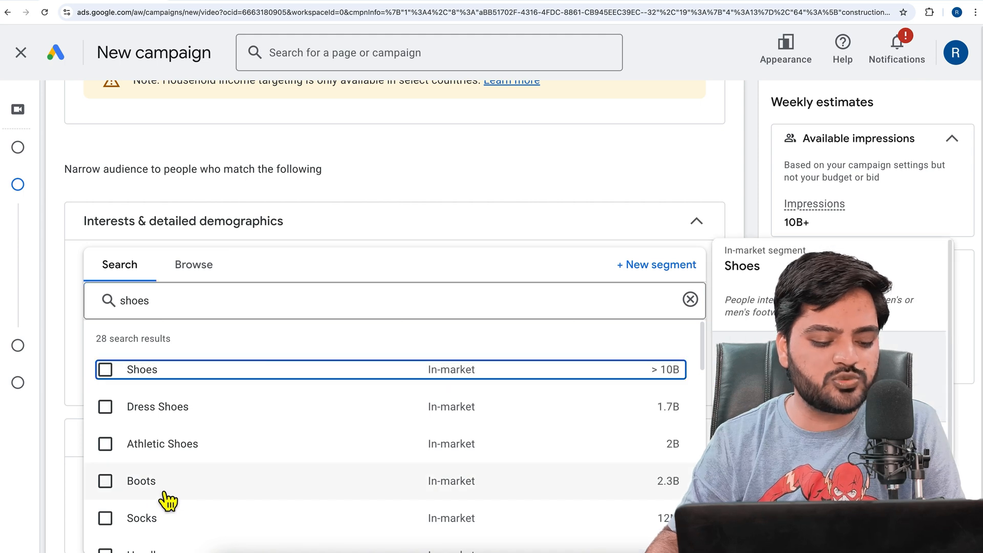
{"action": "scroll", "coordinate": [197, 472], "scroll_direction": "down", "scroll_amount": 3}
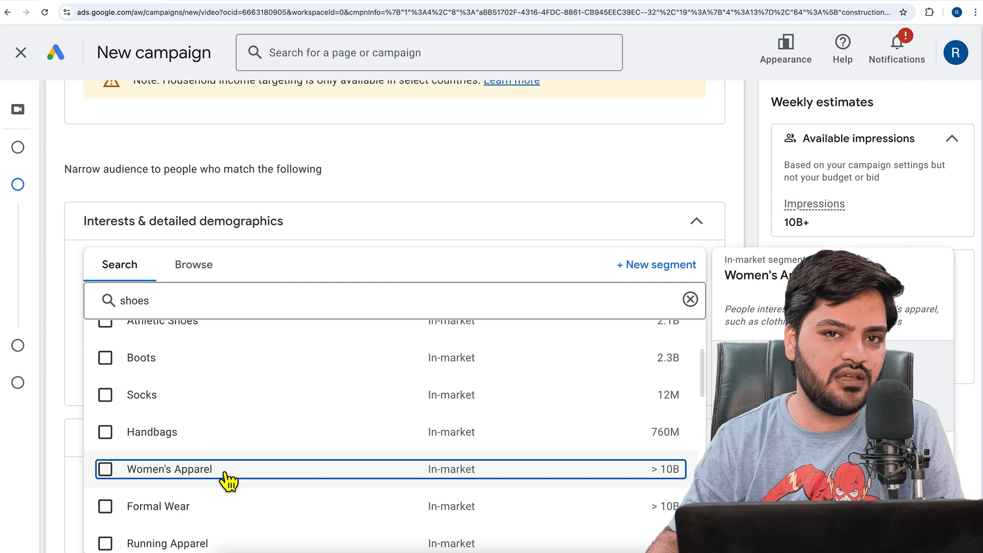
{"action": "left_click", "coordinate": [690, 300]}
{"action": "left_click", "coordinate": [60, 316]}
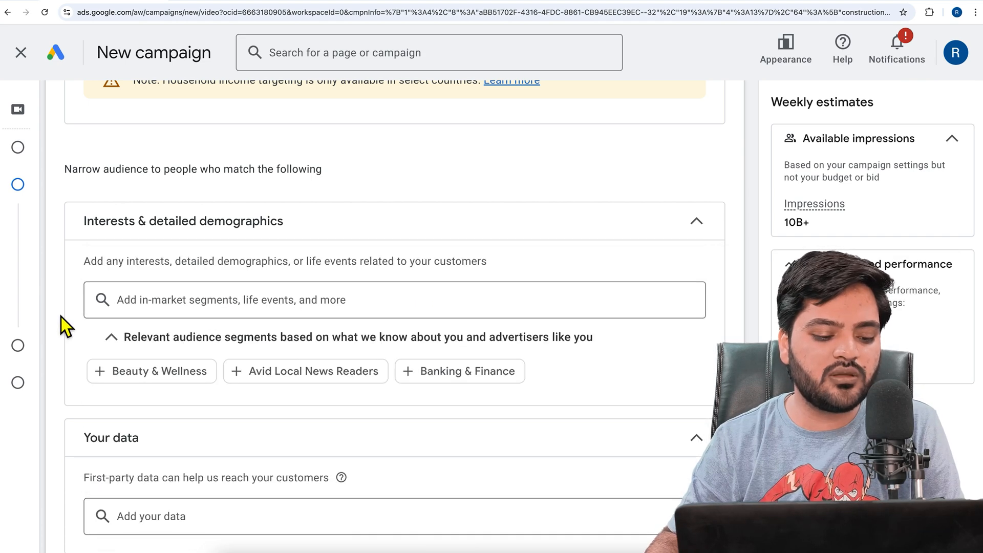
Review the first-party data section, expand the additional audience segments, and read the custom search terms, exclusions and audience expansion settings
{"action": "scroll", "coordinate": [62, 318], "scroll_direction": "down", "scroll_amount": 5}
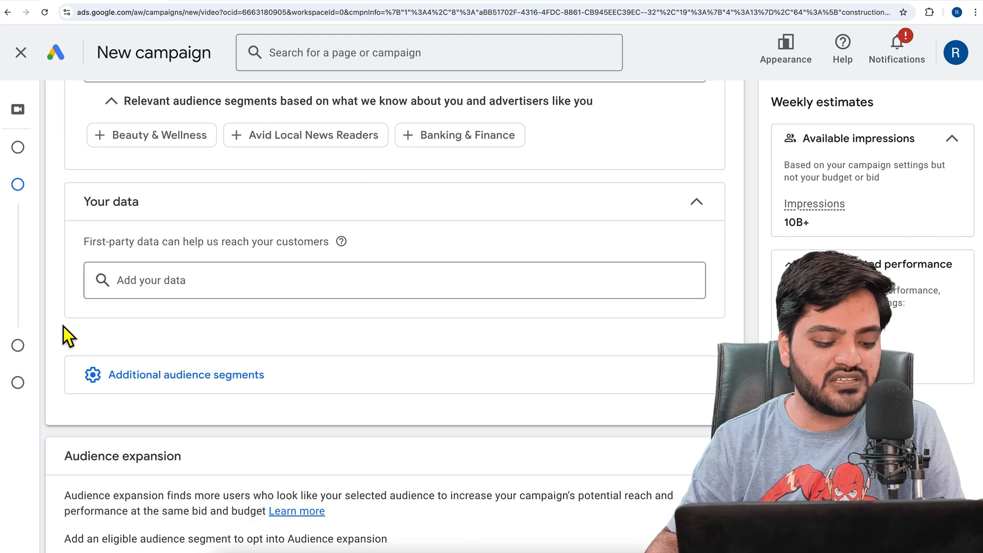
{"action": "scroll", "coordinate": [196, 297], "scroll_direction": "down", "scroll_amount": 2}
{"action": "left_click", "coordinate": [206, 299]}
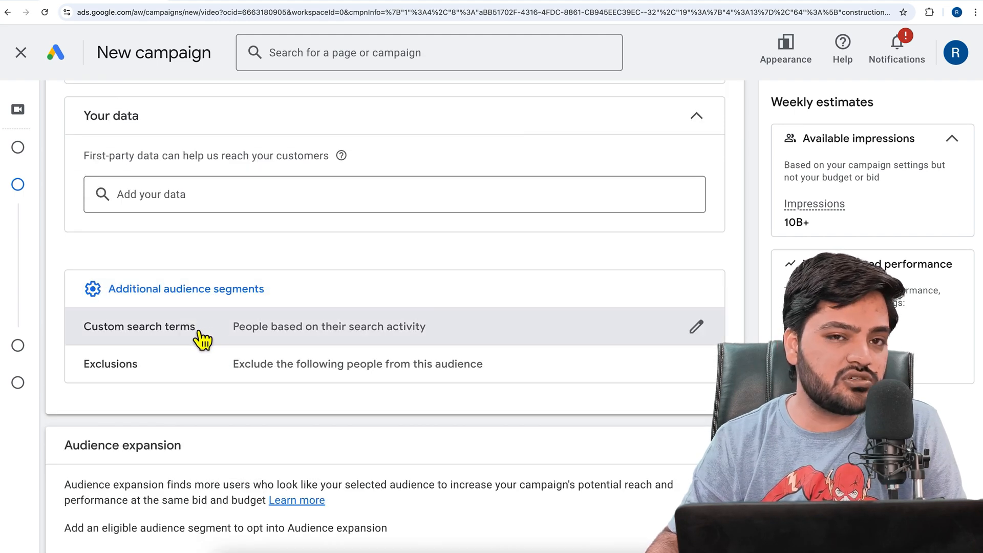
{"action": "scroll", "coordinate": [202, 338], "scroll_direction": "down", "scroll_amount": 5}
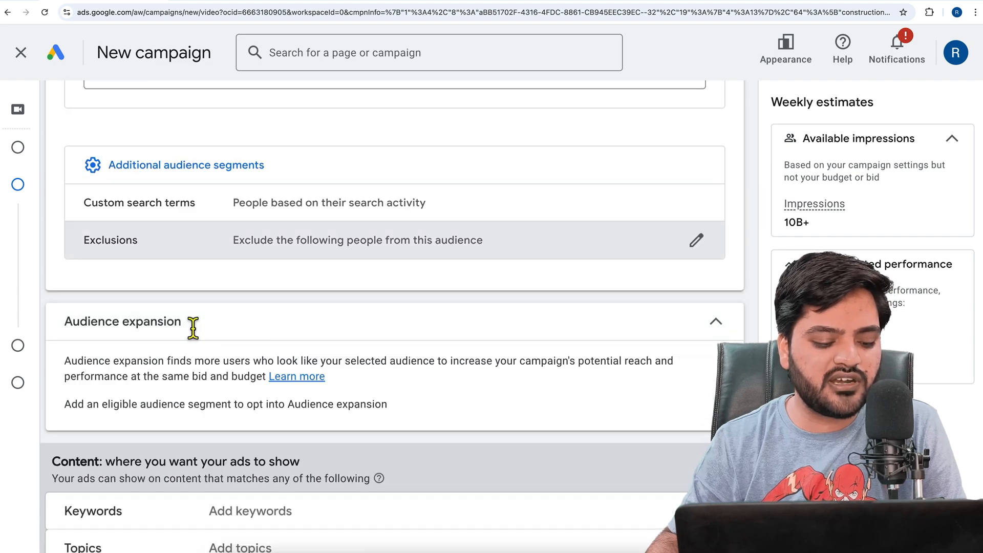
Read the Content section on where ads show, examine the keyword targeting options, and close them without adding keywords
{"action": "left_click_drag", "start_coordinate": [108, 323], "coordinate": [283, 320]}
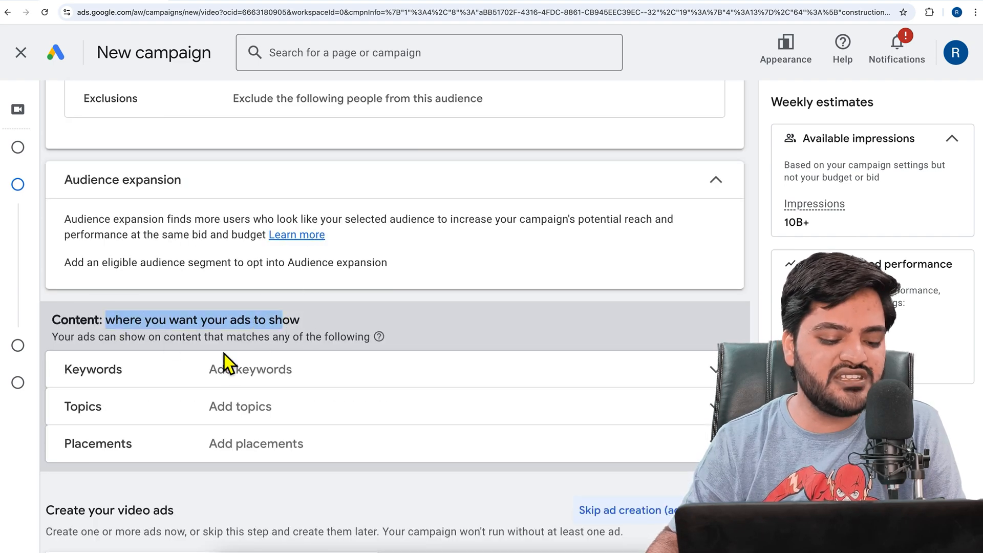
{"action": "left_click", "coordinate": [183, 378]}
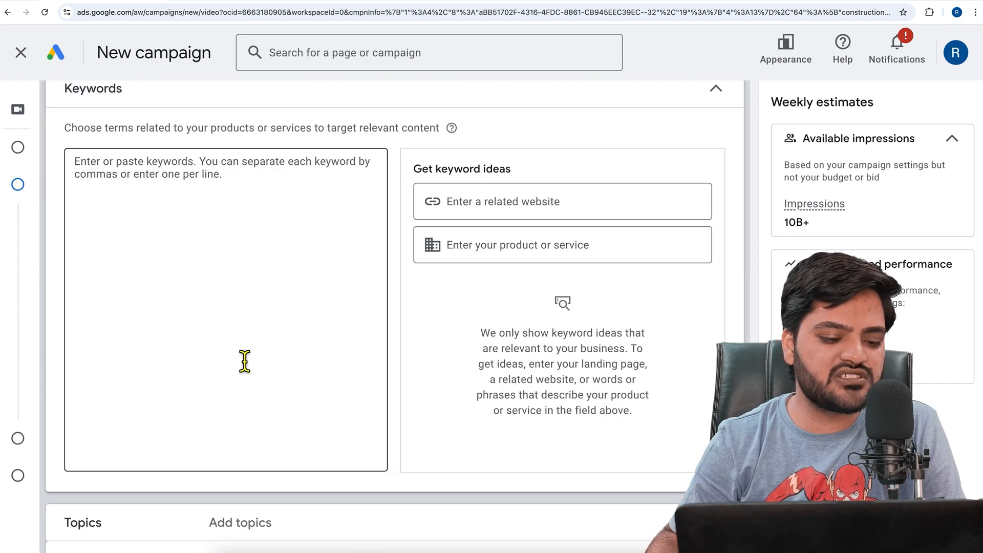
{"action": "scroll", "coordinate": [263, 193], "scroll_direction": "up", "scroll_amount": 2}
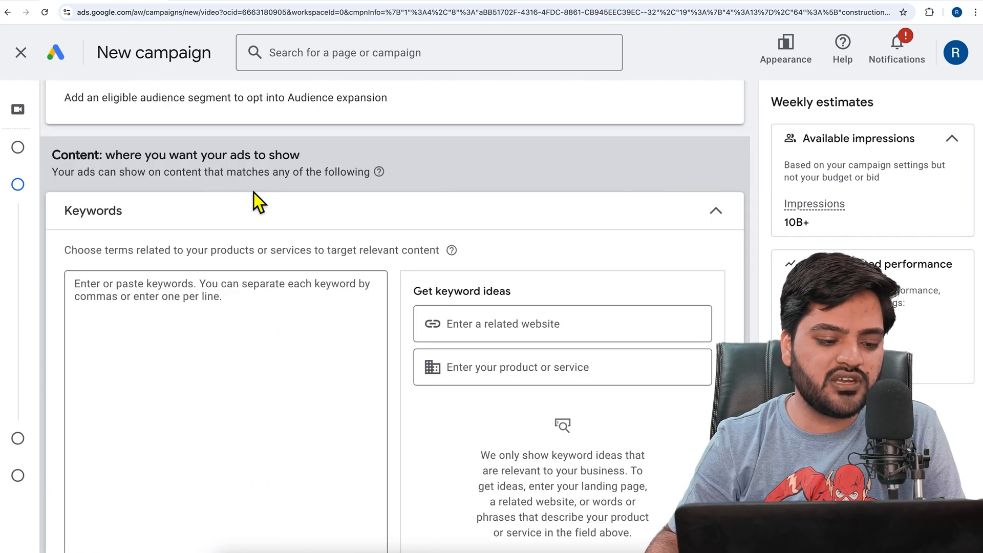
{"action": "left_click", "coordinate": [241, 224]}
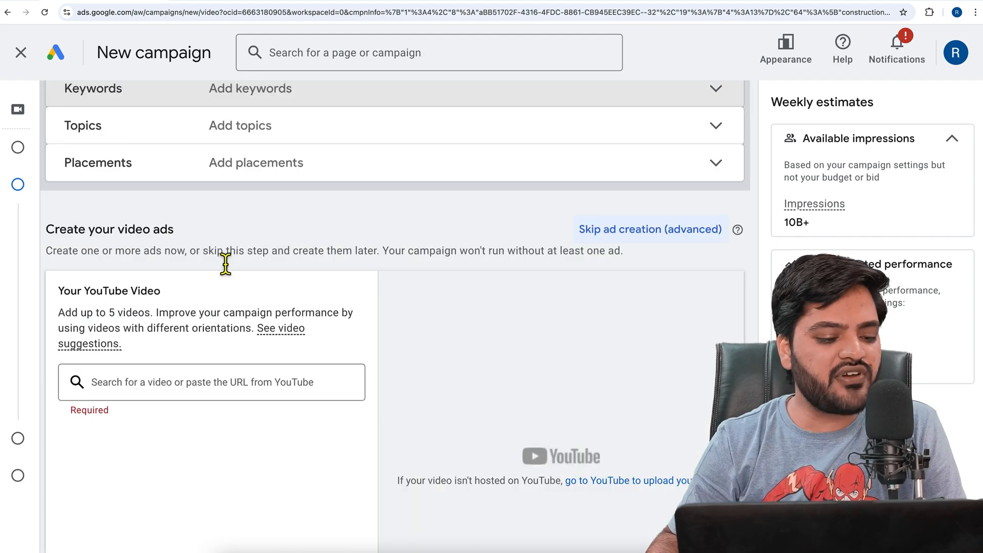
Add the YouTube video "my online master" to the video ad by pasting its copied URL
{"action": "scroll", "coordinate": [137, 237], "scroll_direction": "down", "scroll_amount": 1}
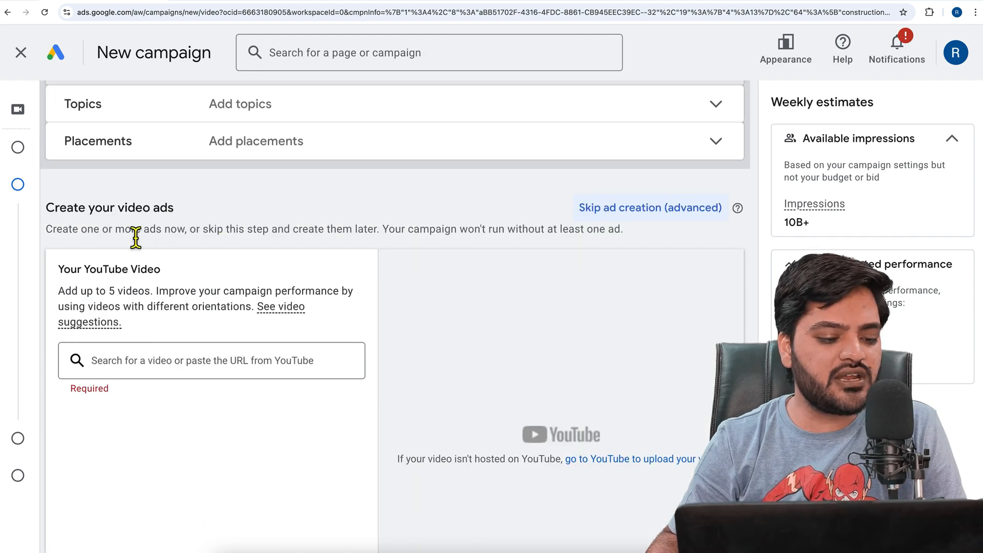
{"action": "left_click", "coordinate": [200, 369]}
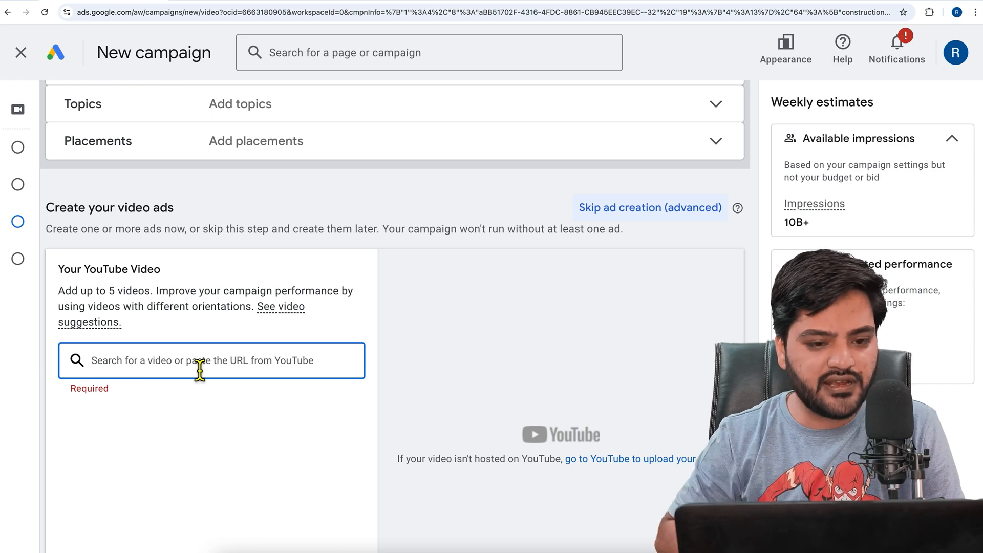
{"action": "type", "text": "https://www.youtube.com/watch?v=k6YM1cWsYGE"}
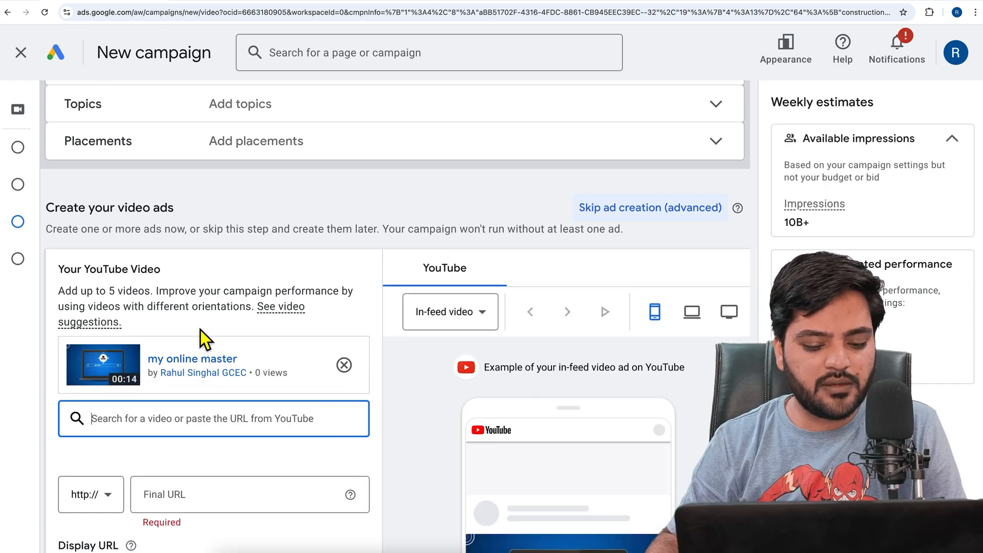
Examine the ad fields and preview the in-feed video ad on mobile, computer and TV screens, returning to the mobile preview
{"action": "scroll", "coordinate": [200, 329], "scroll_direction": "down", "scroll_amount": 2}
{"action": "scroll", "coordinate": [405, 364], "scroll_direction": "down", "scroll_amount": 2}
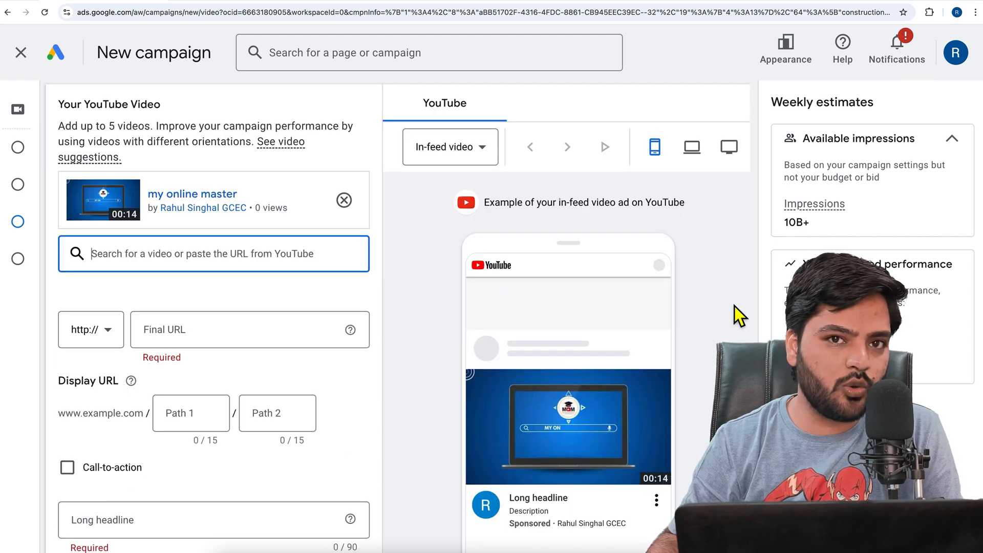
{"action": "scroll", "coordinate": [727, 312], "scroll_direction": "down", "scroll_amount": 2}
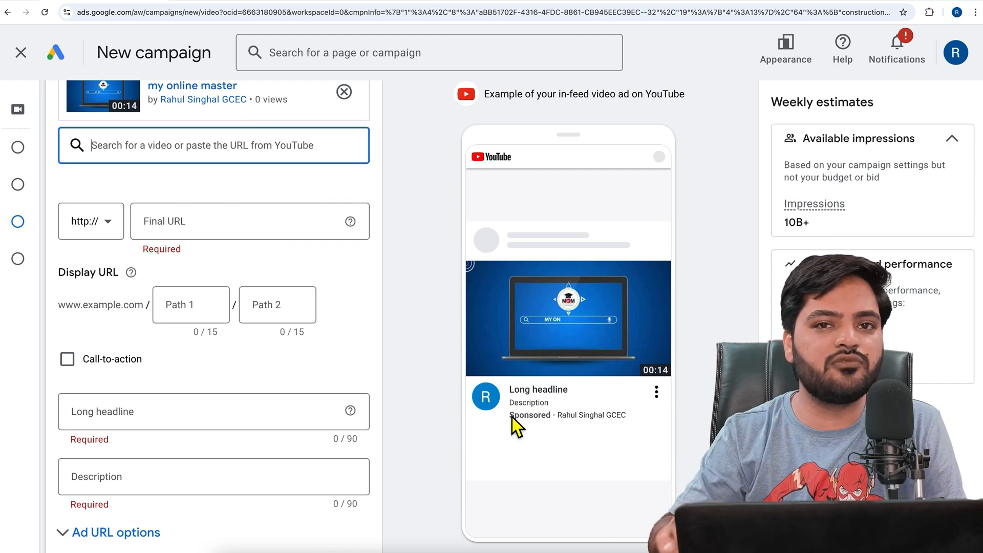
{"action": "scroll", "coordinate": [512, 417], "scroll_direction": "up", "scroll_amount": 5}
{"action": "left_click", "coordinate": [713, 331]}
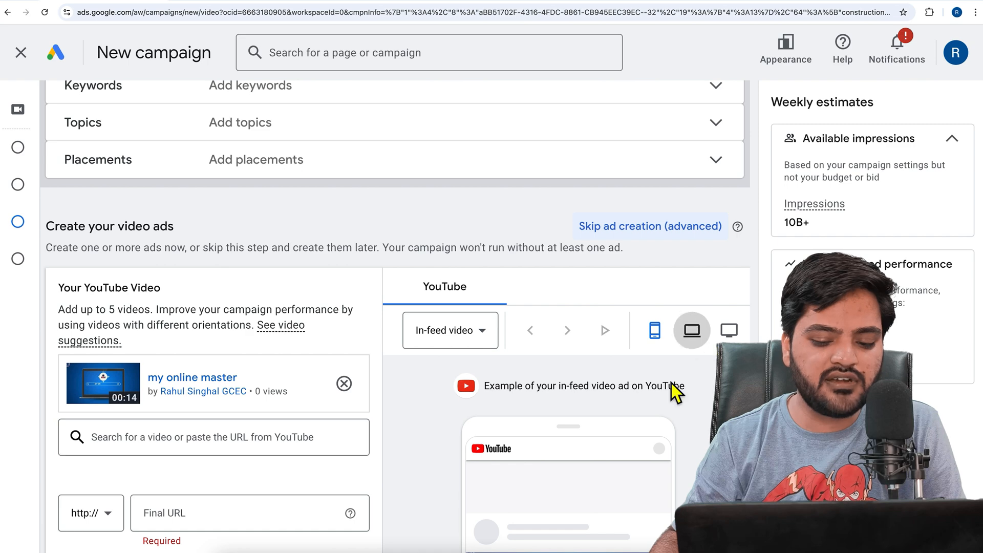
{"action": "scroll", "coordinate": [692, 377], "scroll_direction": "down", "scroll_amount": 4}
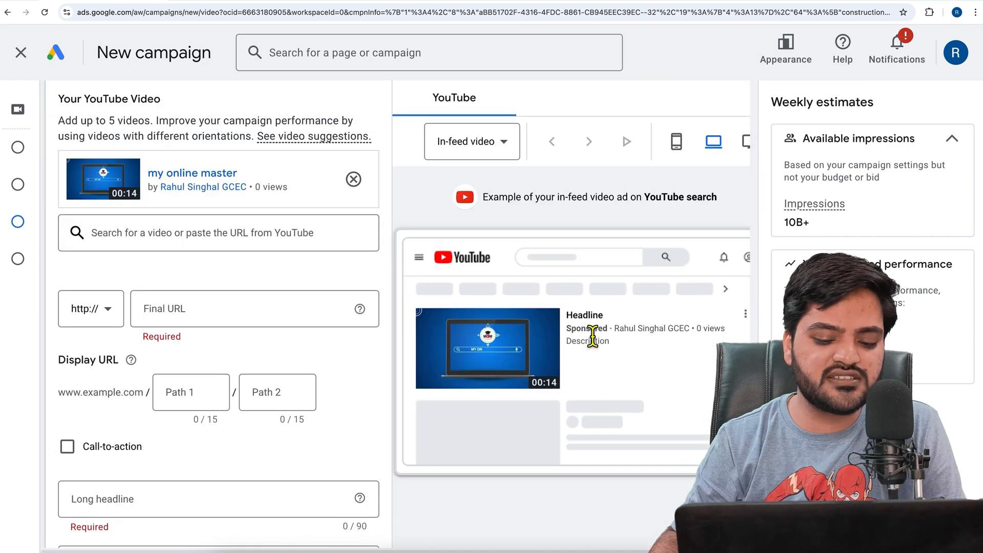
{"action": "left_click", "coordinate": [748, 143]}
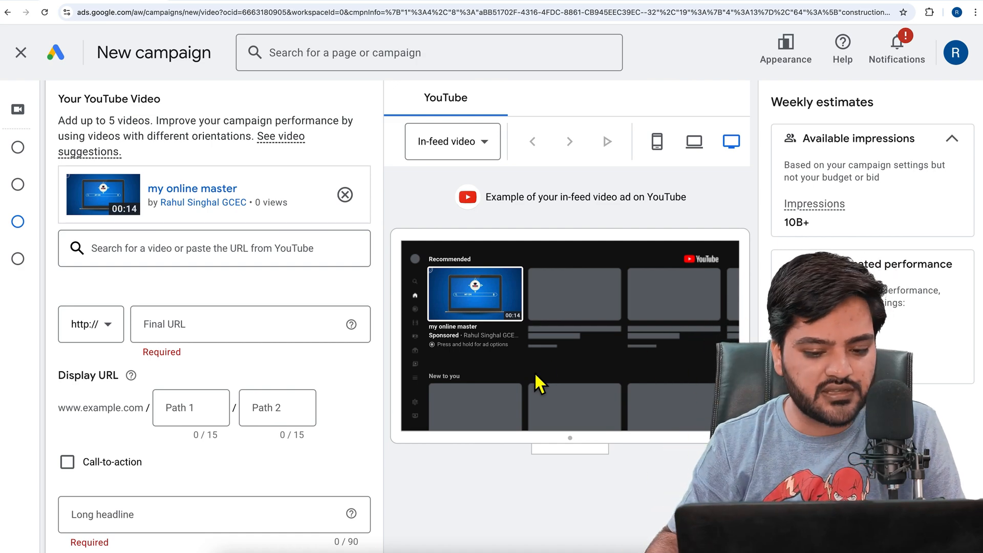
{"action": "left_click", "coordinate": [657, 142]}
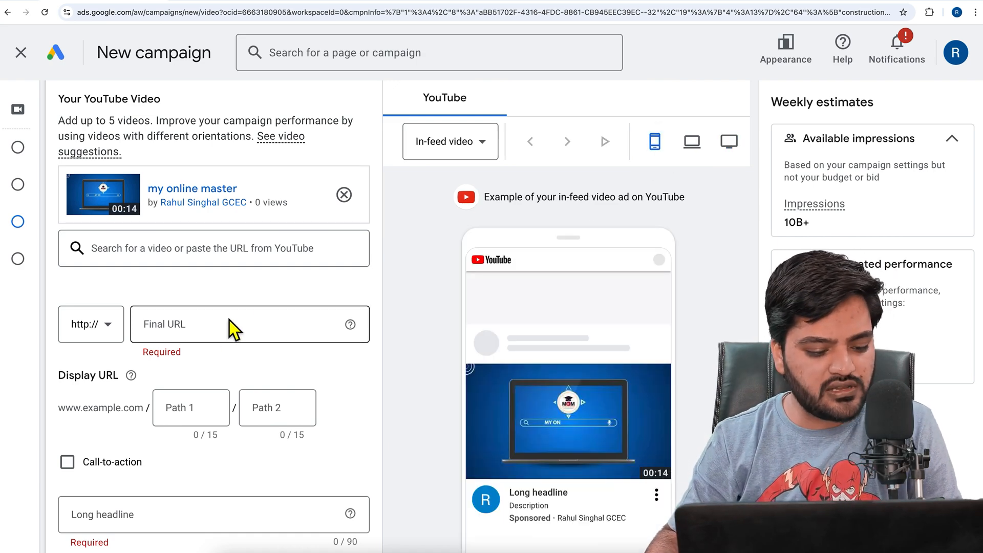
Set the video ad's final URL to wpexpert.in and go to the first display URL path
{"action": "left_click", "coordinate": [230, 326]}
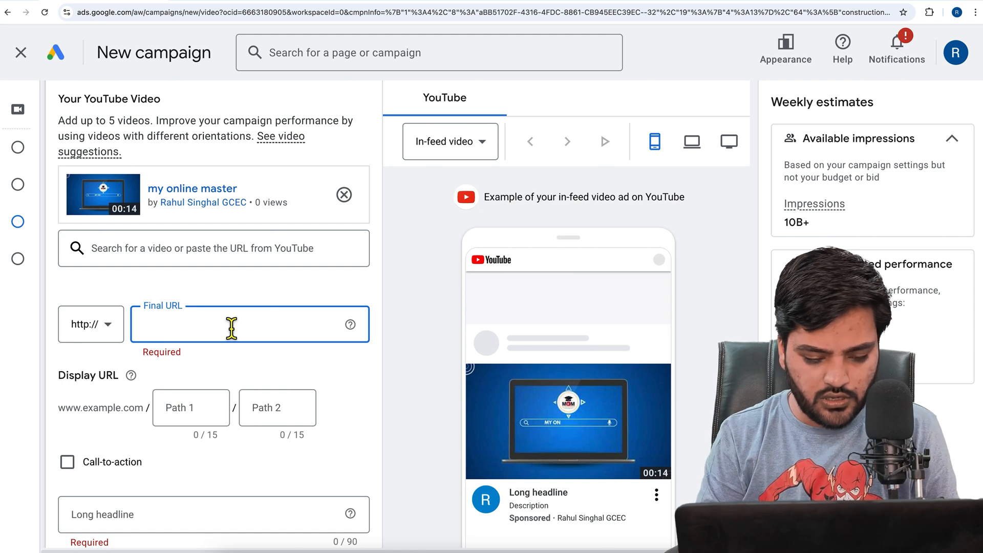
{"action": "type", "text": "wpexpert.in"}
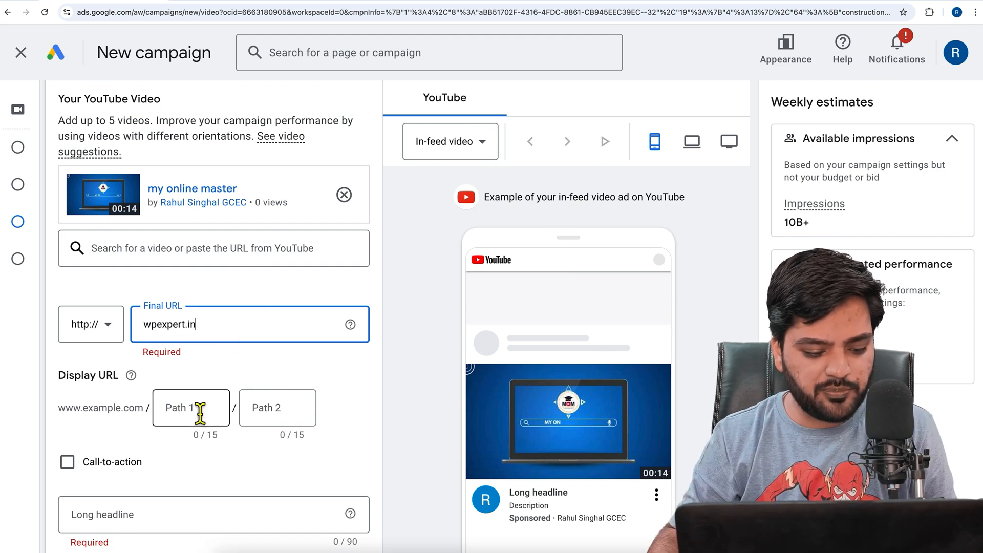
{"action": "left_click", "coordinate": [200, 409]}
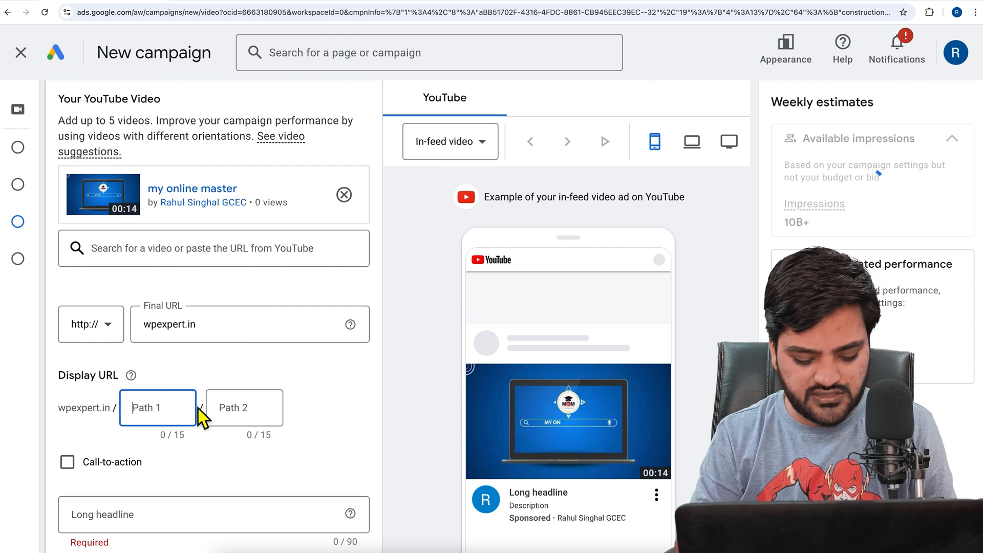
Fill in the display URL paths with sport-shoes as the first path and buy-online as the second
{"action": "type", "text": "spo"}
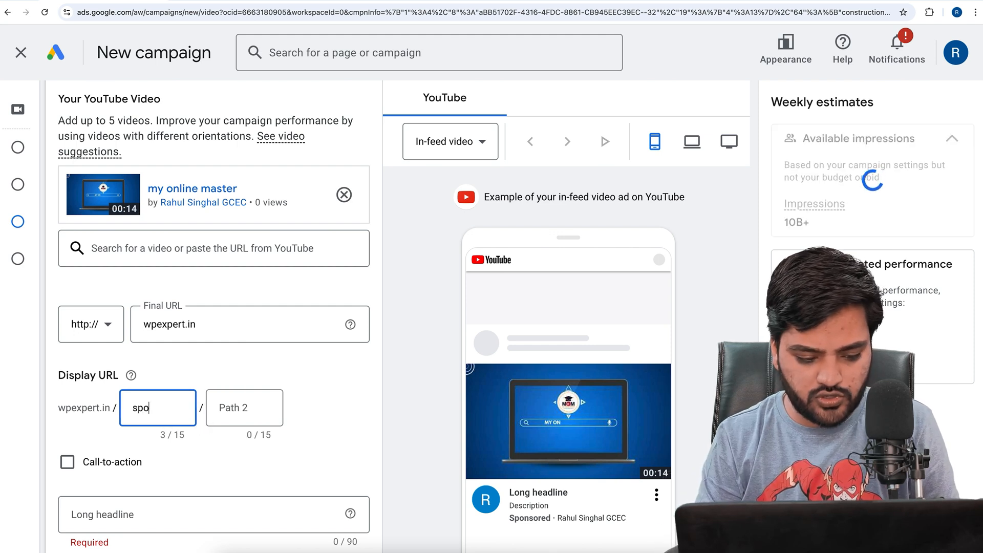
{"action": "type", "text": "rt-shoes"}
{"action": "key", "text": "Tab"}
{"action": "type", "text": "but"}
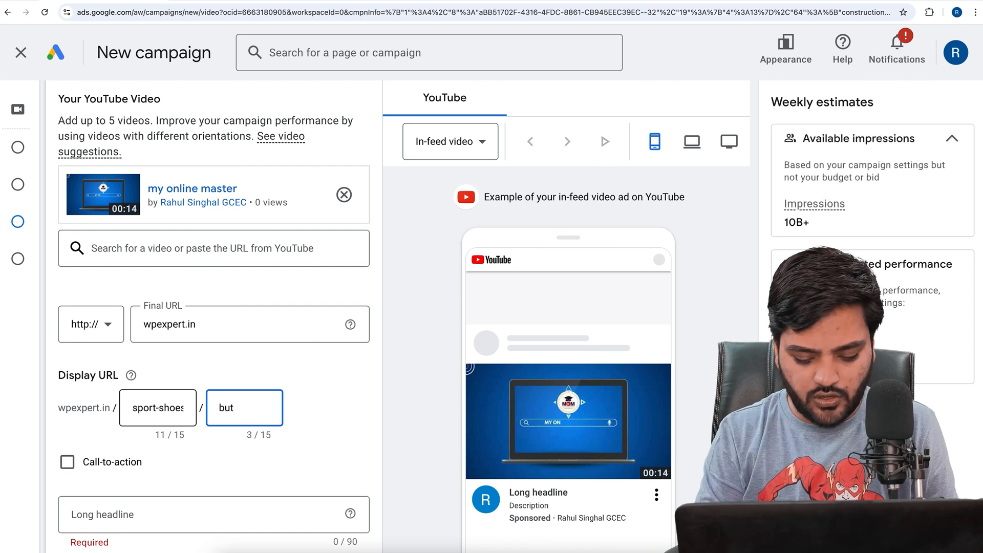
{"action": "key", "text": "BackSpace"}
{"action": "type", "text": "y-onl"}
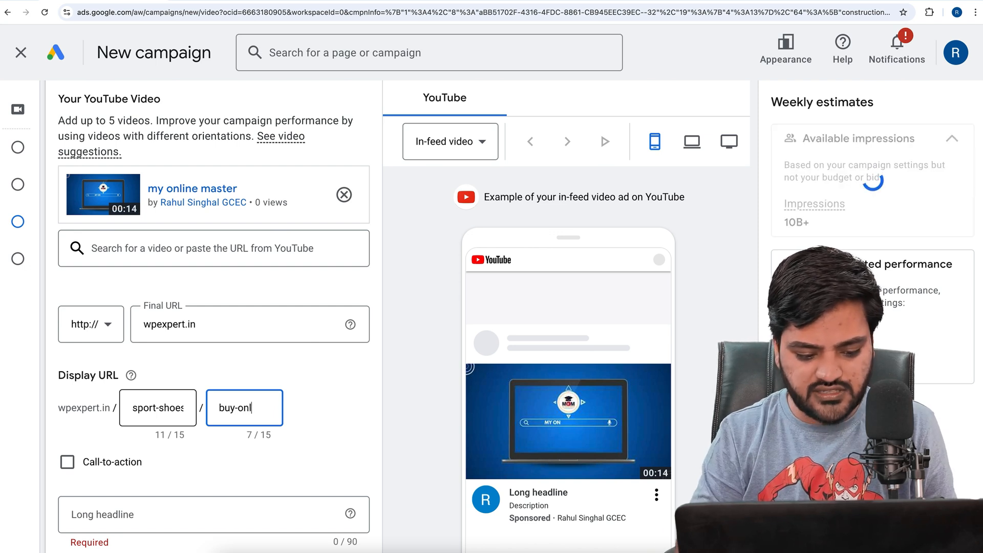
{"action": "type", "text": "ine"}
{"action": "left_click", "coordinate": [315, 414]}
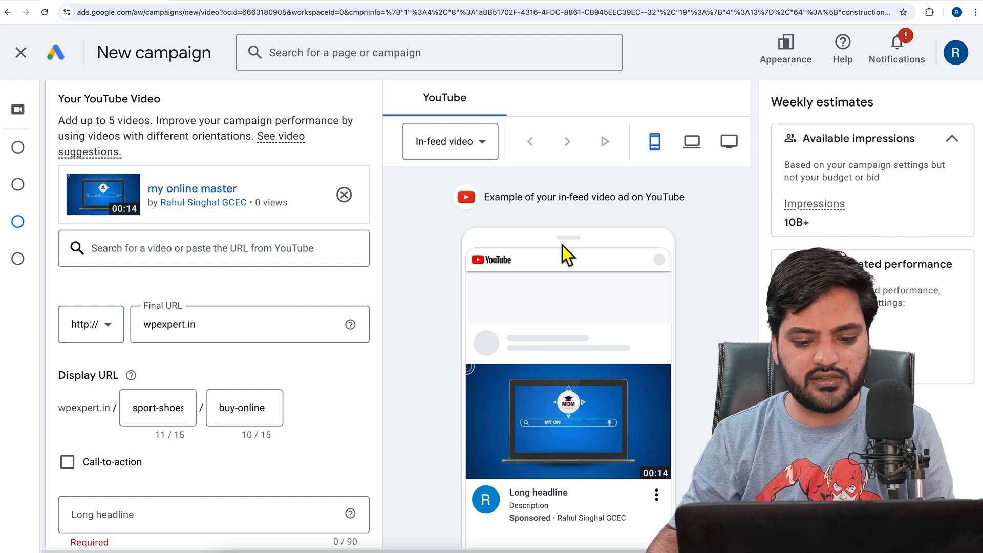
Preview the in-feed video ad on computer and TV screens, returning to the mobile preview
{"action": "left_click", "coordinate": [692, 143]}
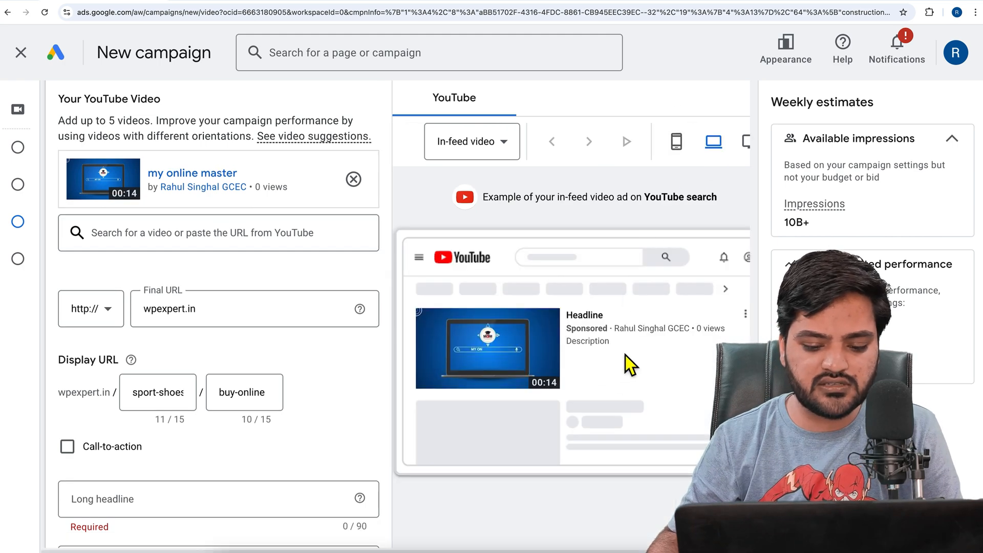
{"action": "left_click", "coordinate": [749, 138]}
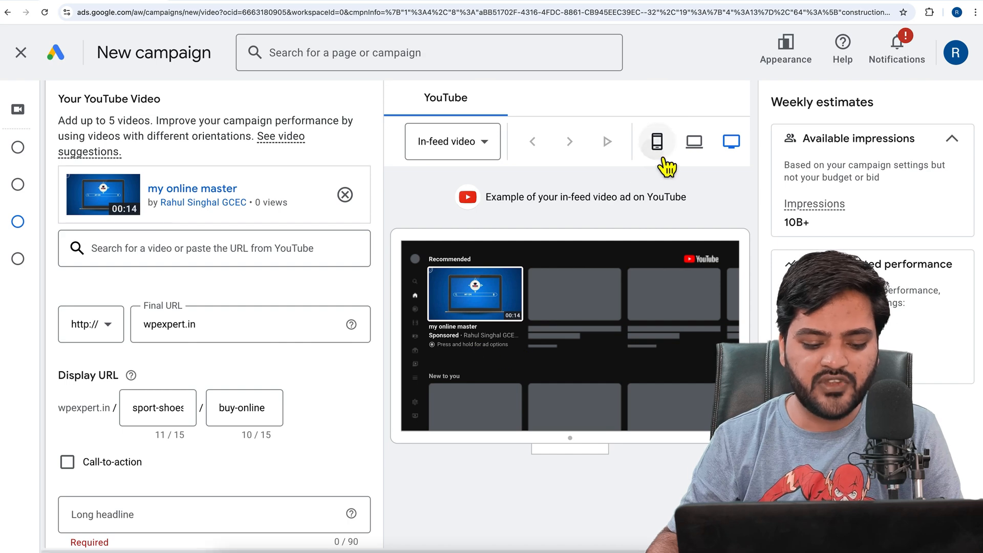
{"action": "left_click", "coordinate": [657, 143]}
Enable the video ad's call-to-action and choose Buy now as its text
{"action": "scroll", "coordinate": [326, 340], "scroll_direction": "down", "scroll_amount": 4}
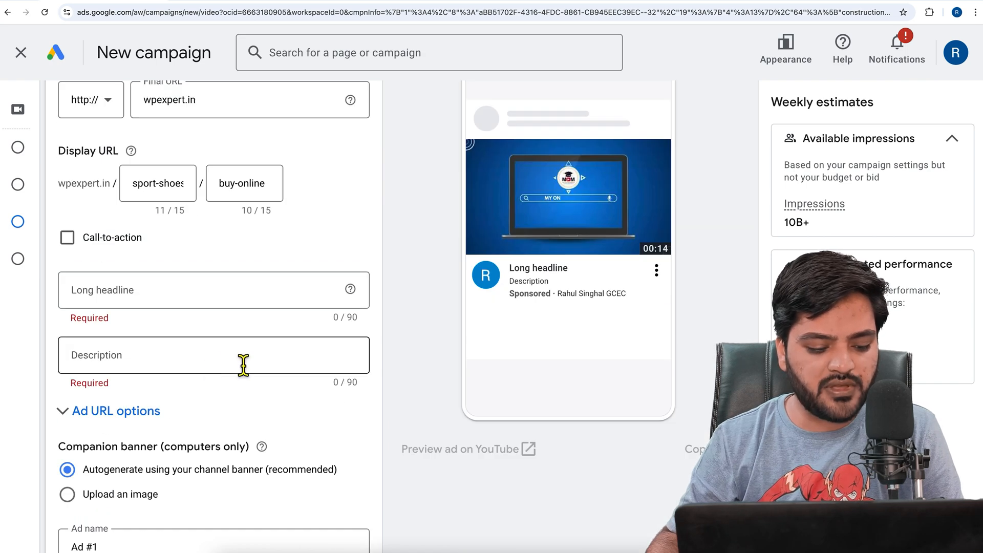
{"action": "left_click", "coordinate": [68, 239]}
{"action": "left_click", "coordinate": [174, 299]}
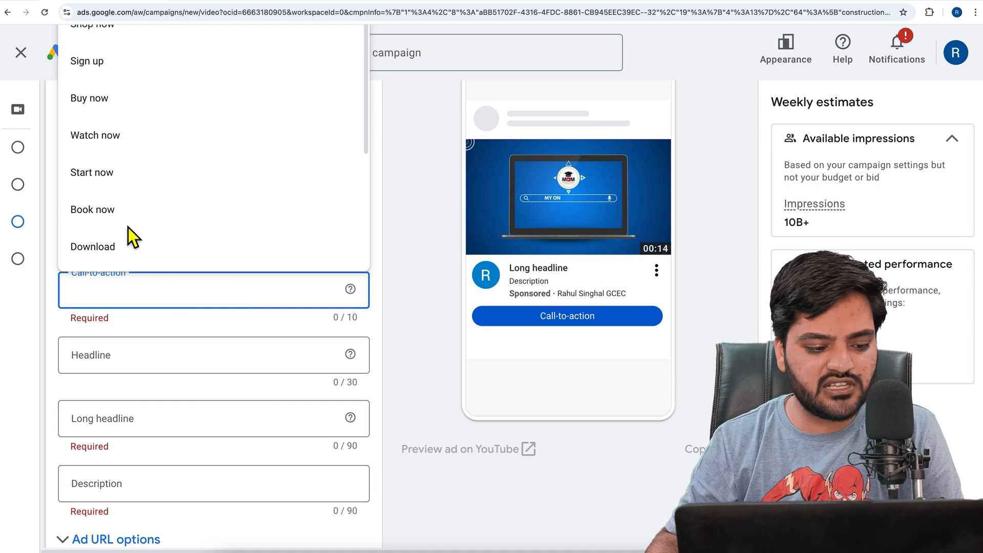
{"action": "left_click", "coordinate": [131, 112]}
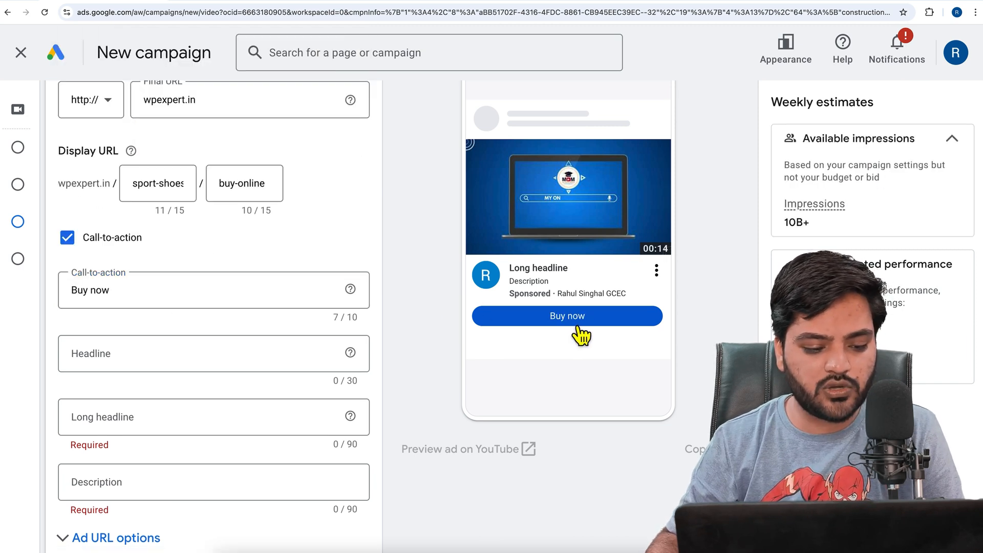
Set the video ad's headline to "Buy Sports Shoes Online"
{"action": "left_click", "coordinate": [198, 361]}
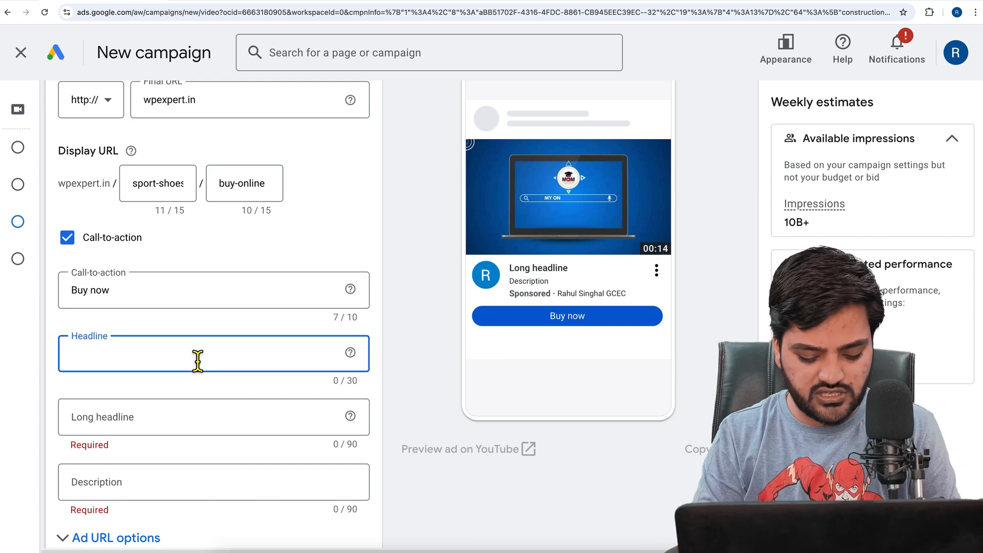
{"action": "type", "text": "Buy Sports Shoes Online"}
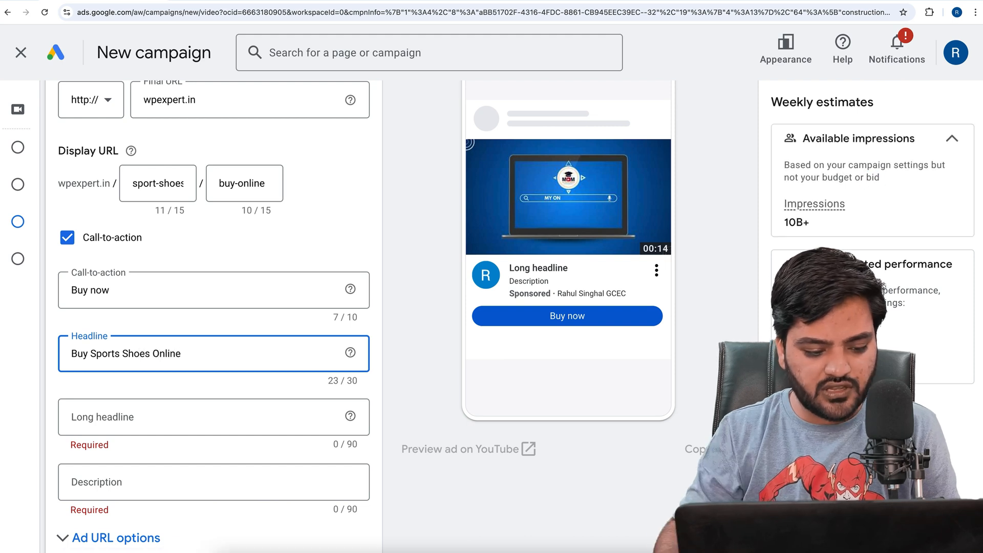
Set the long headline to "Get upto 15% Off on Trendy Sport Shoes Online", correcting the spelling of Trendy
{"action": "left_click", "coordinate": [196, 422]}
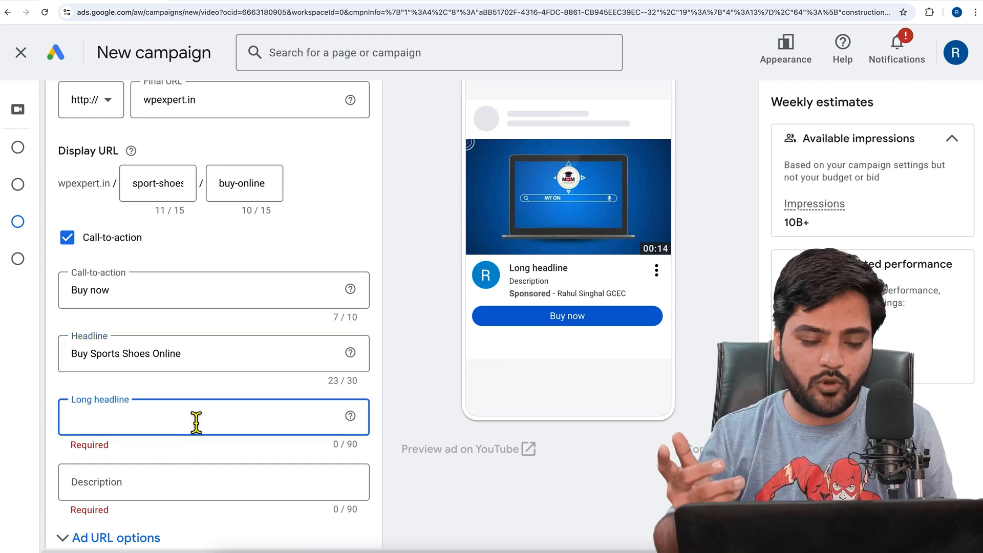
{"action": "type", "text": "Get"}
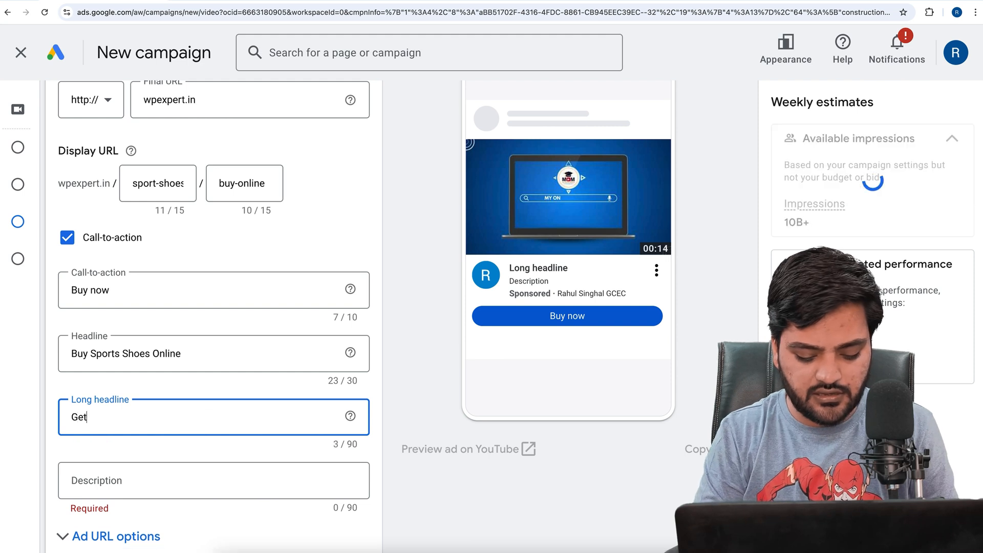
{"action": "type", "text": " upto 1"}
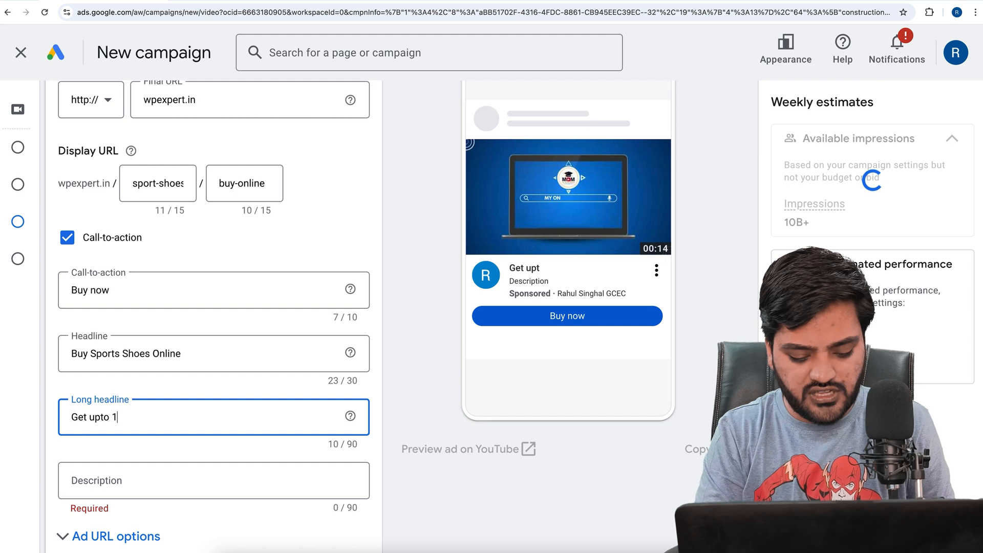
{"action": "type", "text": "5% Off on Trandy S"}
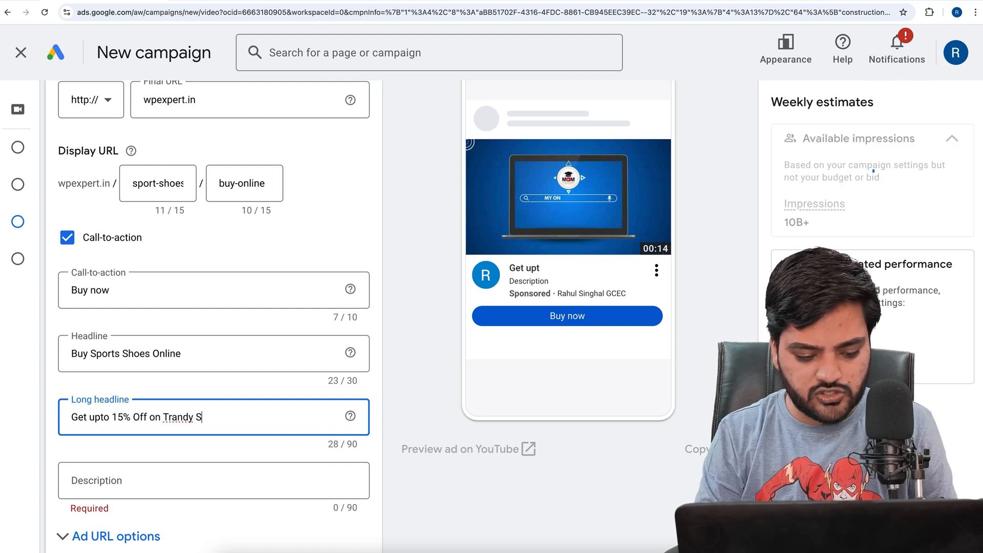
{"action": "type", "text": "port Shoes Online"}
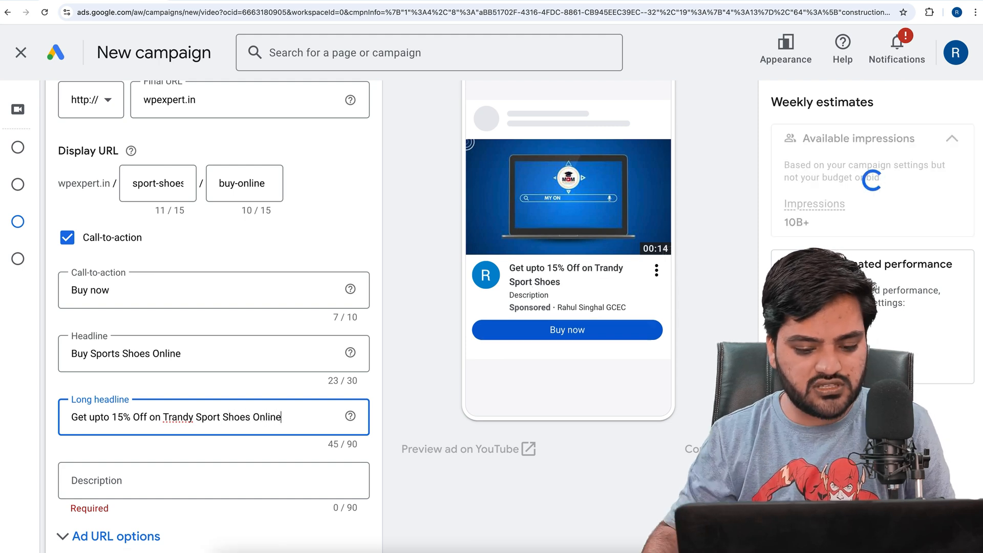
{"action": "right_click", "coordinate": [179, 420]}
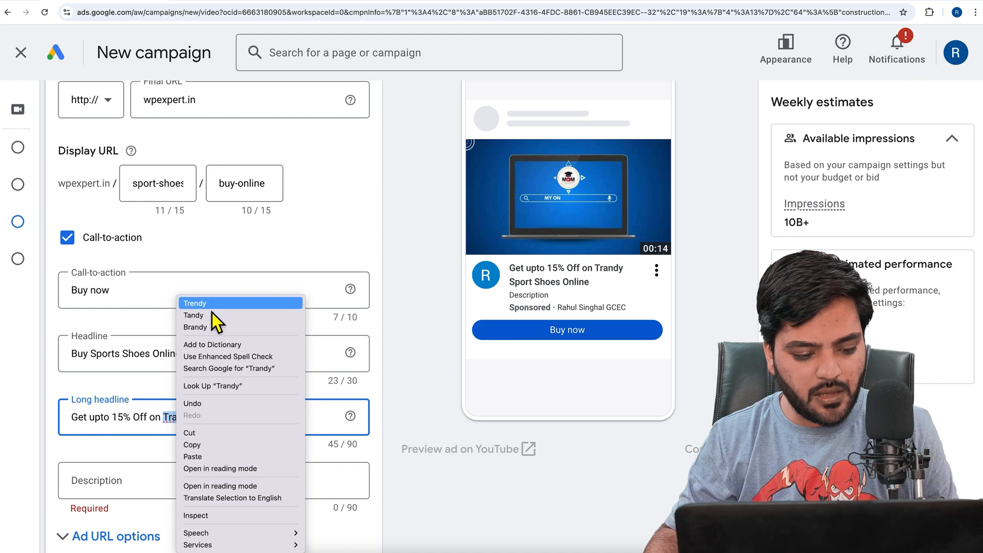
{"action": "key", "text": "Return"}
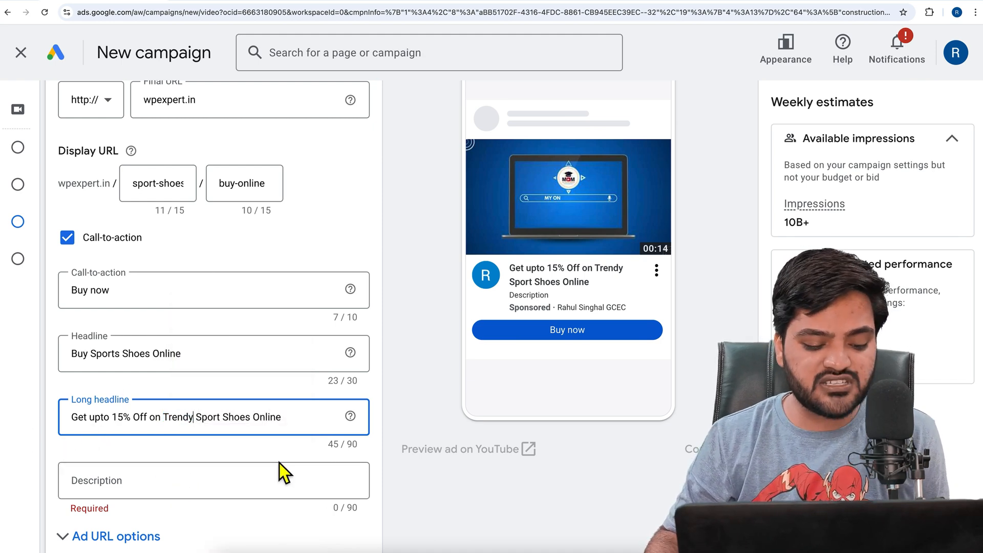
Review the completed ad fields and examine how the headline and call-to-action look in the mobile and computer previews
{"action": "scroll", "coordinate": [278, 463], "scroll_direction": "down", "scroll_amount": 2}
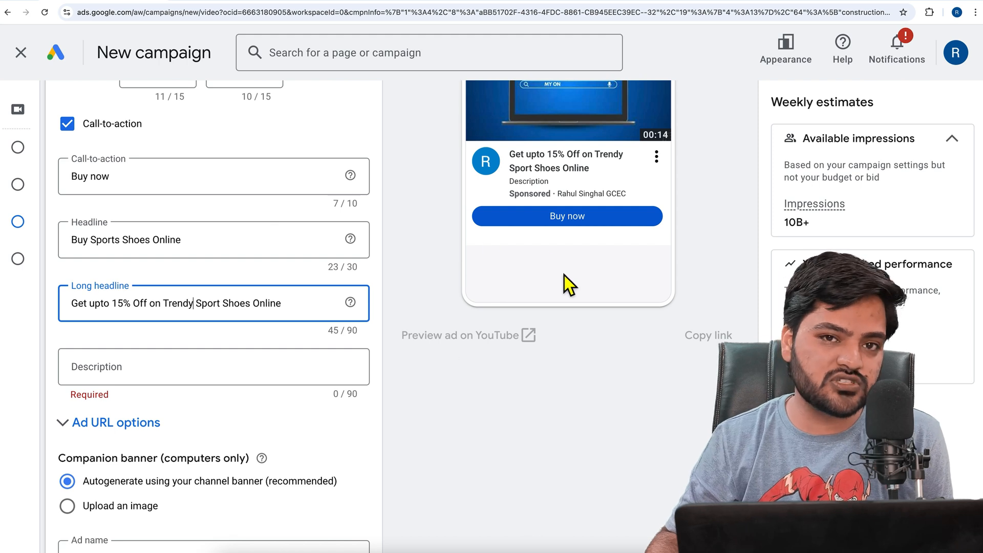
{"action": "scroll", "coordinate": [344, 368], "scroll_direction": "up", "scroll_amount": 1}
{"action": "scroll", "coordinate": [344, 377], "scroll_direction": "up", "scroll_amount": 1}
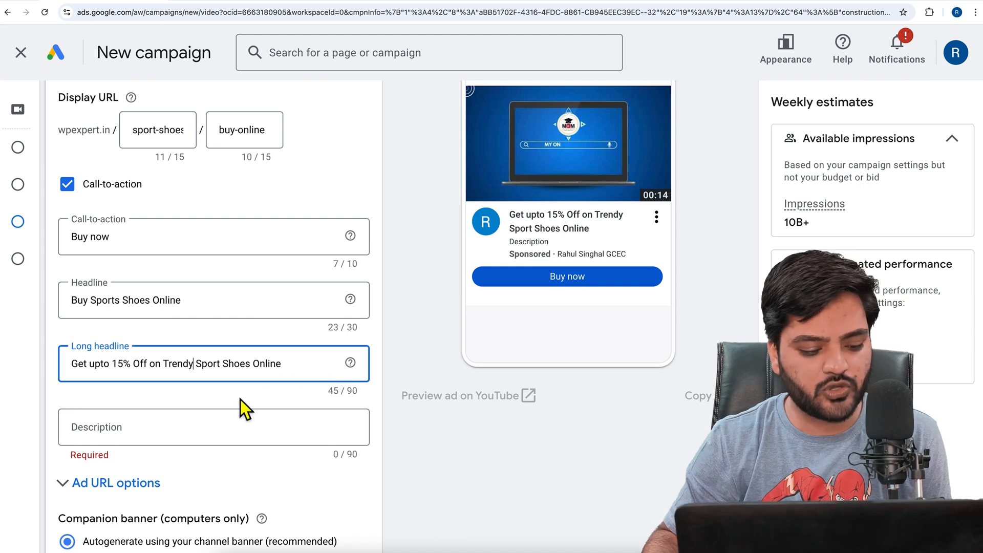
{"action": "scroll", "coordinate": [230, 408], "scroll_direction": "down", "scroll_amount": 1}
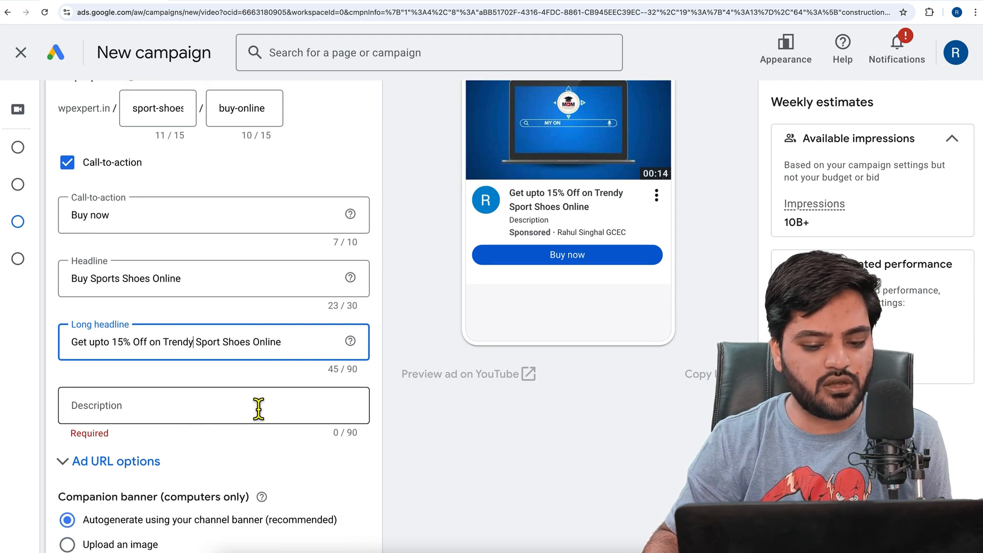
{"action": "scroll", "coordinate": [266, 410], "scroll_direction": "down", "scroll_amount": 3}
{"action": "scroll", "coordinate": [483, 389], "scroll_direction": "up", "scroll_amount": 5}
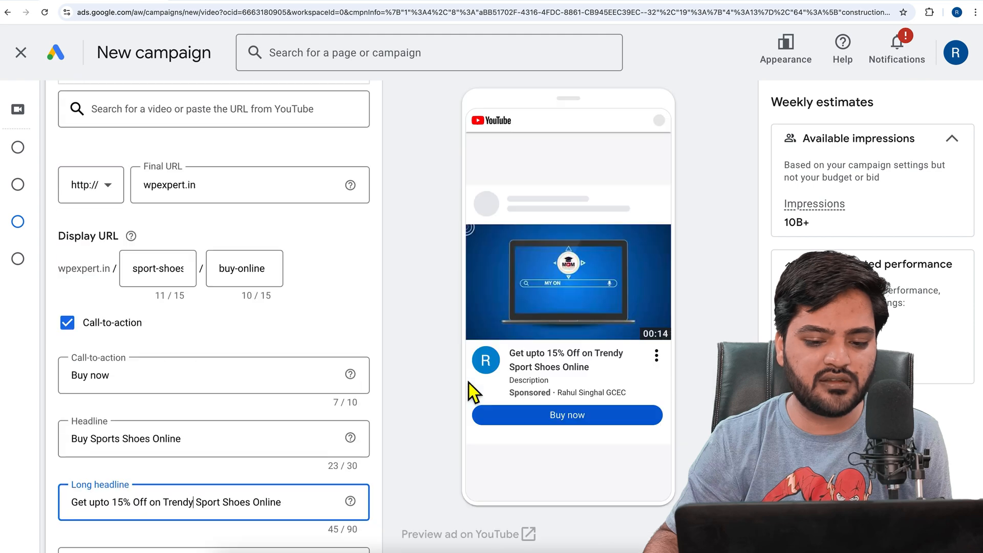
{"action": "scroll", "coordinate": [644, 336], "scroll_direction": "up", "scroll_amount": 3}
{"action": "left_click", "coordinate": [713, 144]}
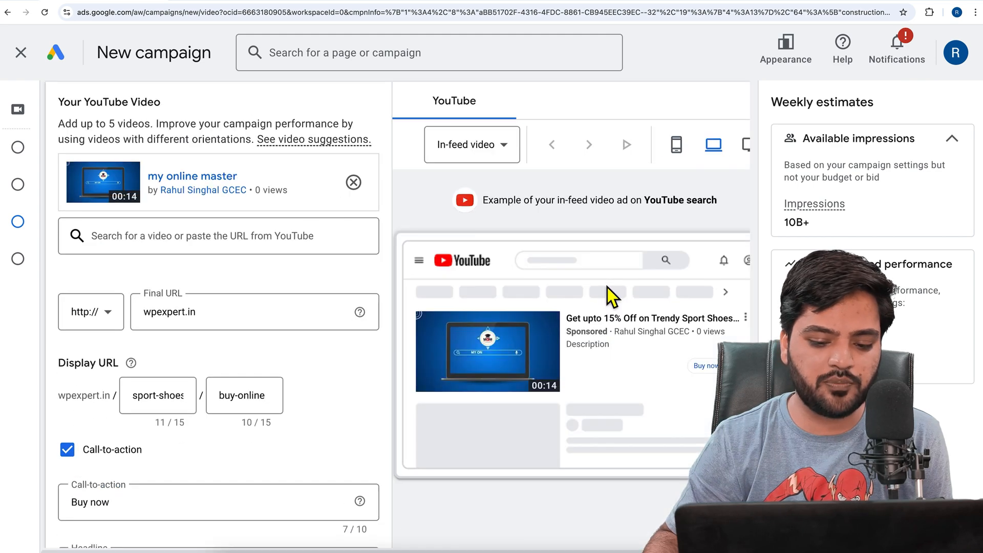
{"action": "scroll", "coordinate": [564, 334], "scroll_direction": "down", "scroll_amount": 1}
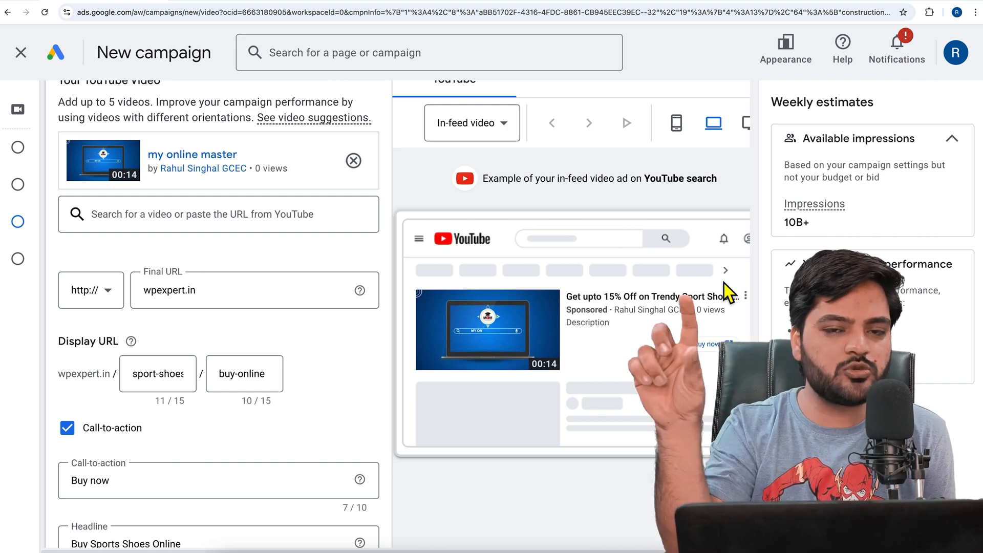
Switch the companion banner to an uploaded image and check the required dimensions and file size
{"action": "scroll", "coordinate": [311, 386], "scroll_direction": "down", "scroll_amount": 10}
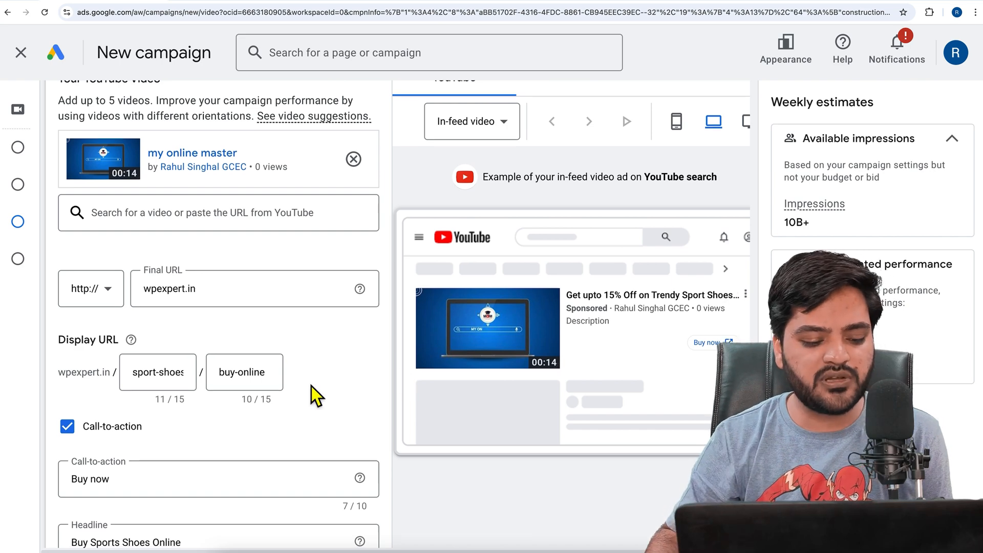
{"action": "left_click", "coordinate": [89, 357]}
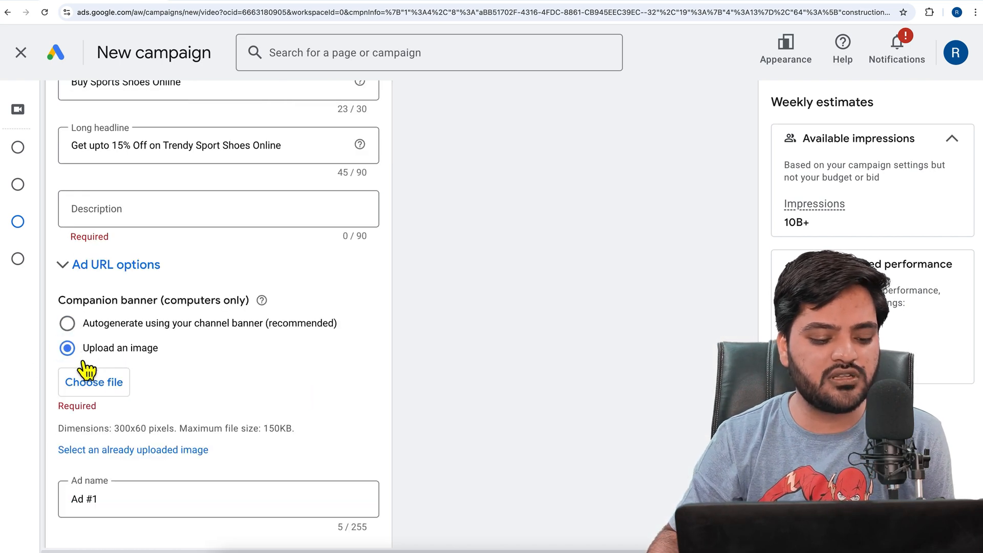
{"action": "left_click_drag", "start_coordinate": [110, 429], "coordinate": [304, 437]}
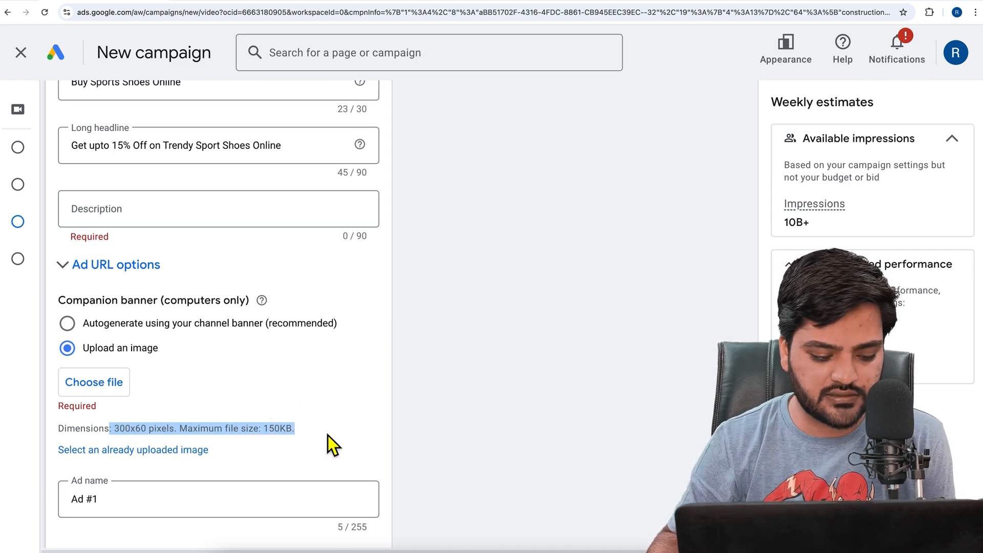
Check which ad formats the YouTube ad preview offers and close the list unchanged
{"action": "scroll", "coordinate": [328, 435], "scroll_direction": "up", "scroll_amount": 10}
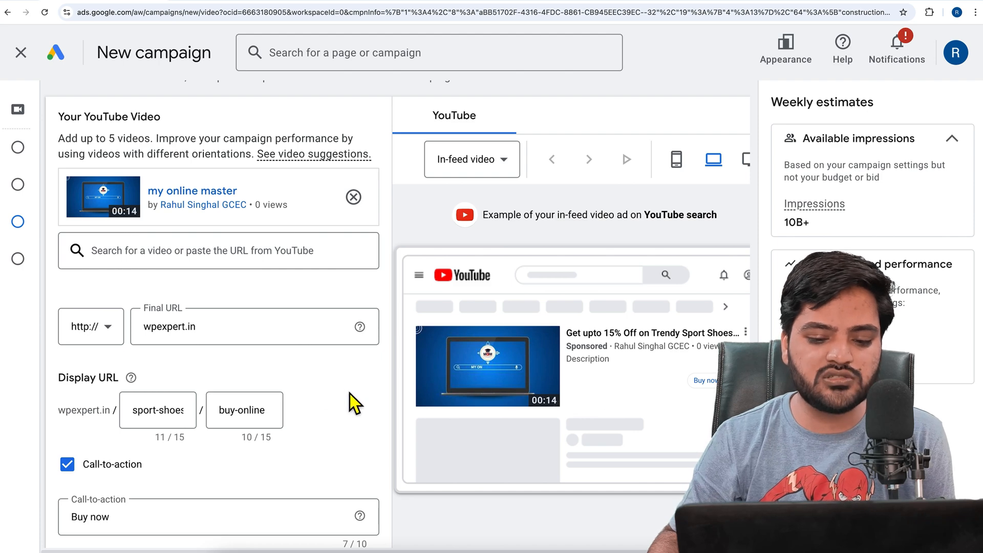
{"action": "left_click", "coordinate": [488, 170]}
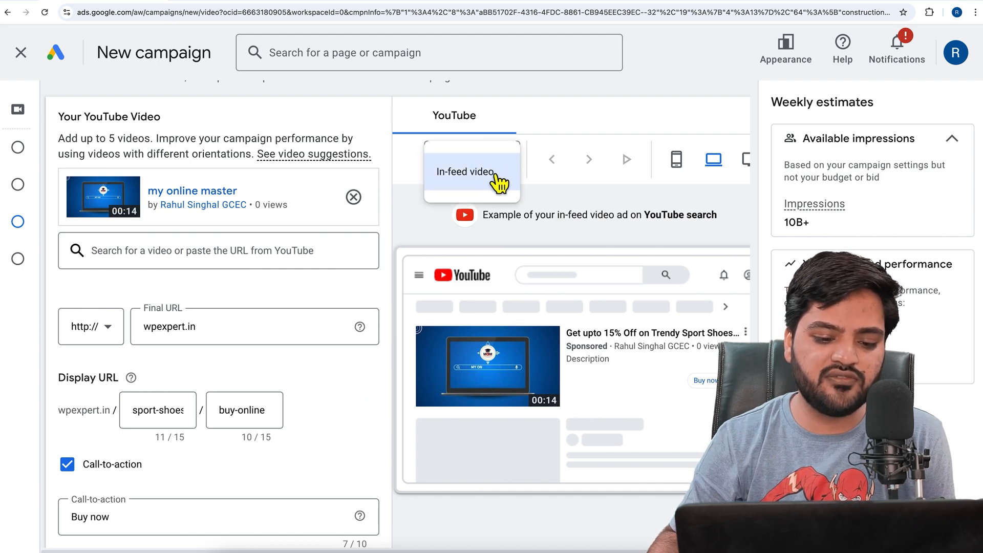
{"action": "left_click", "coordinate": [412, 221]}
Review the ad group's targeting and ad sections, and examine the Target CPM bid setting with its suggested bid
{"action": "scroll", "coordinate": [229, 319], "scroll_direction": "down", "scroll_amount": 10}
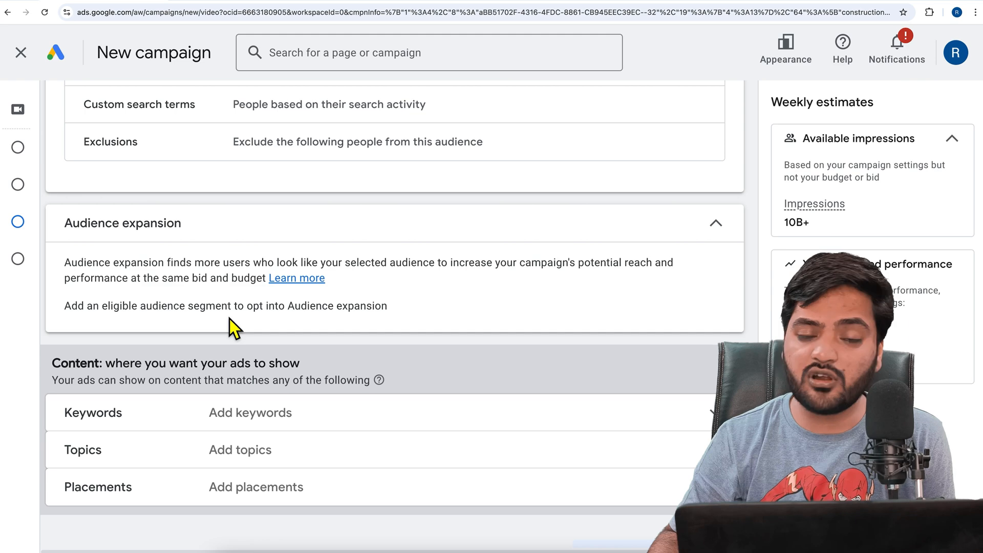
{"action": "scroll", "coordinate": [230, 319], "scroll_direction": "down", "scroll_amount": 6}
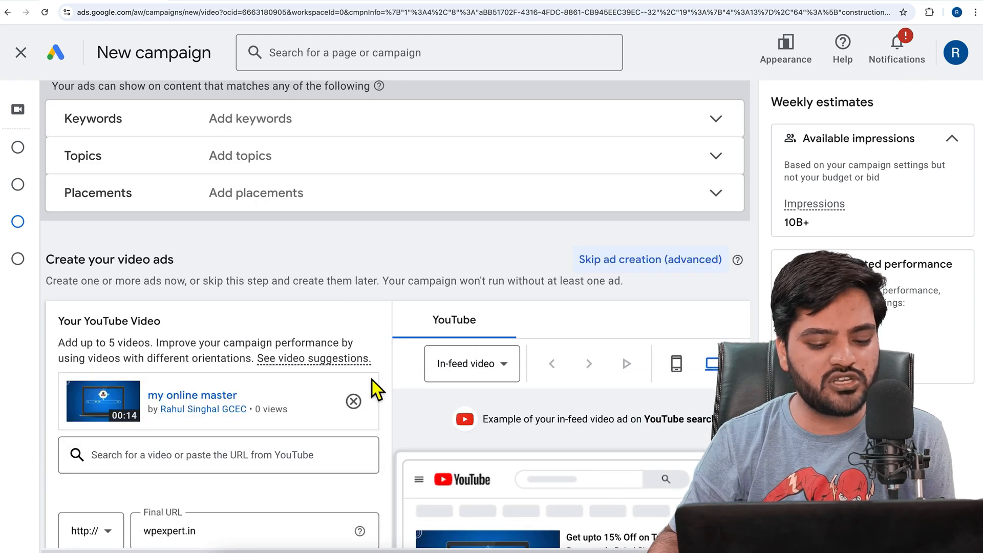
{"action": "scroll", "coordinate": [374, 379], "scroll_direction": "down", "scroll_amount": 15}
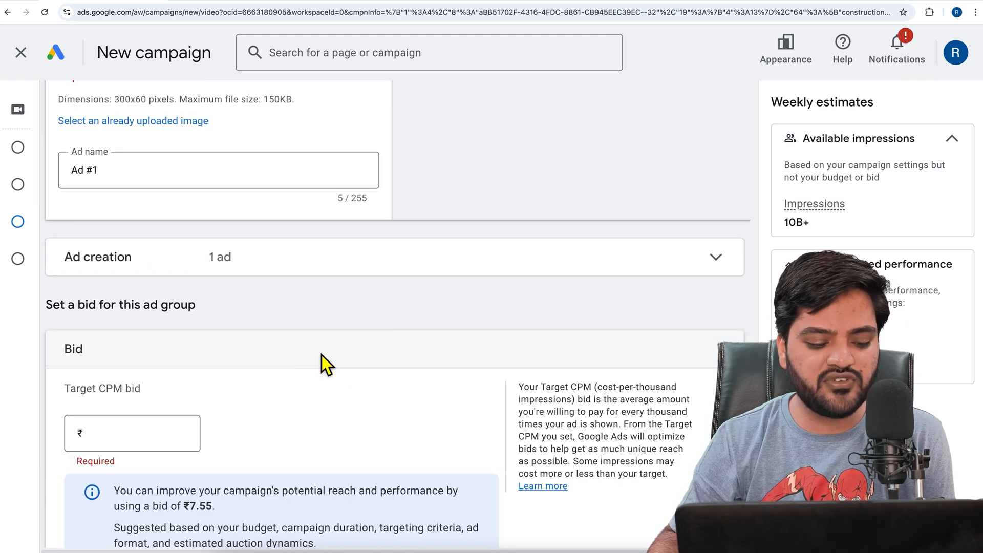
{"action": "scroll", "coordinate": [328, 351], "scroll_direction": "down", "scroll_amount": 2}
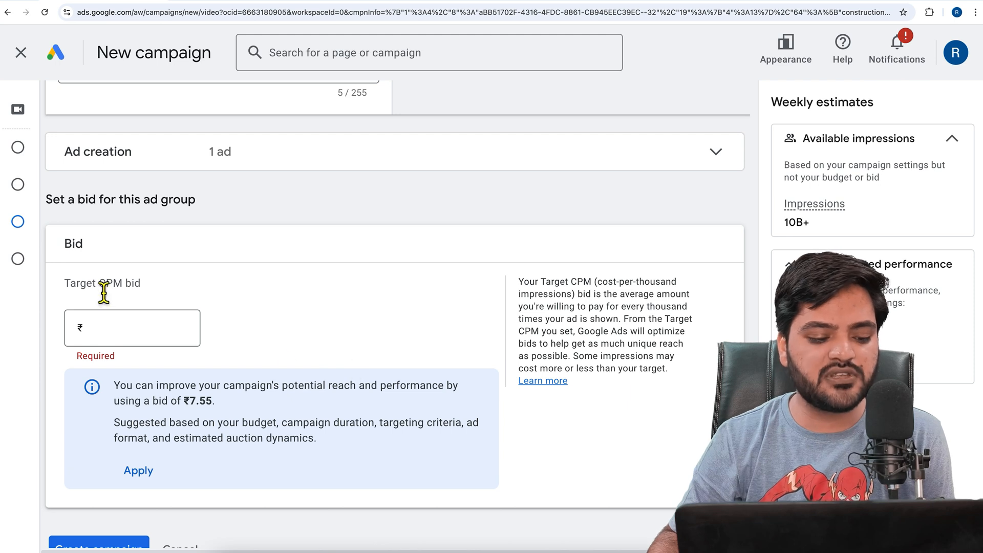
{"action": "left_click_drag", "start_coordinate": [102, 290], "coordinate": [136, 292]}
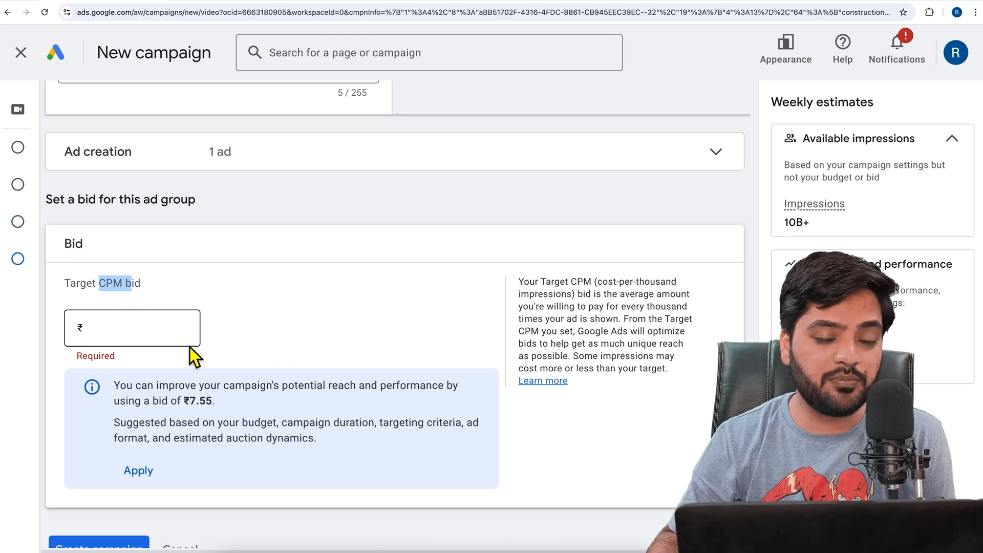
{"action": "mouse_move", "coordinate": [185, 402]}
{"action": "left_mouse_down"}
{"action": "mouse_move", "coordinate": [222, 406]}
{"action": "mouse_move", "coordinate": [191, 406]}
{"action": "left_mouse_up"}
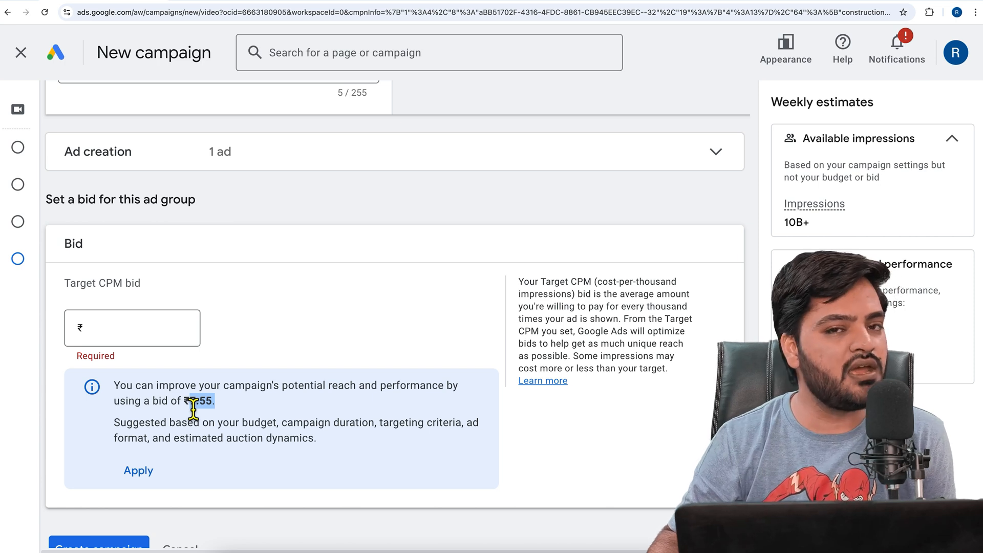
Apply the suggested Target CPM bid of ₹7.55 to the ad group
{"action": "left_click_drag", "start_coordinate": [190, 403], "coordinate": [240, 411]}
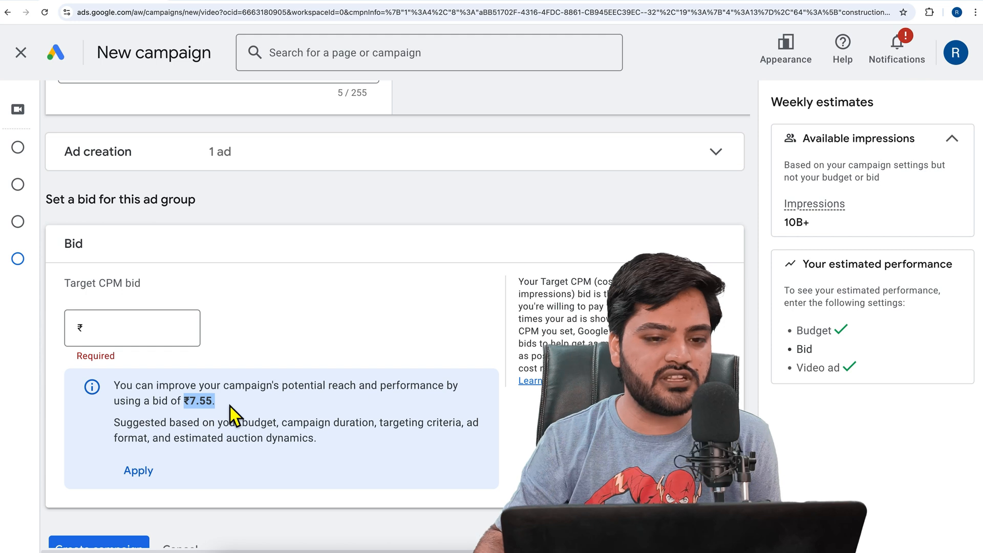
{"action": "left_click", "coordinate": [194, 408]}
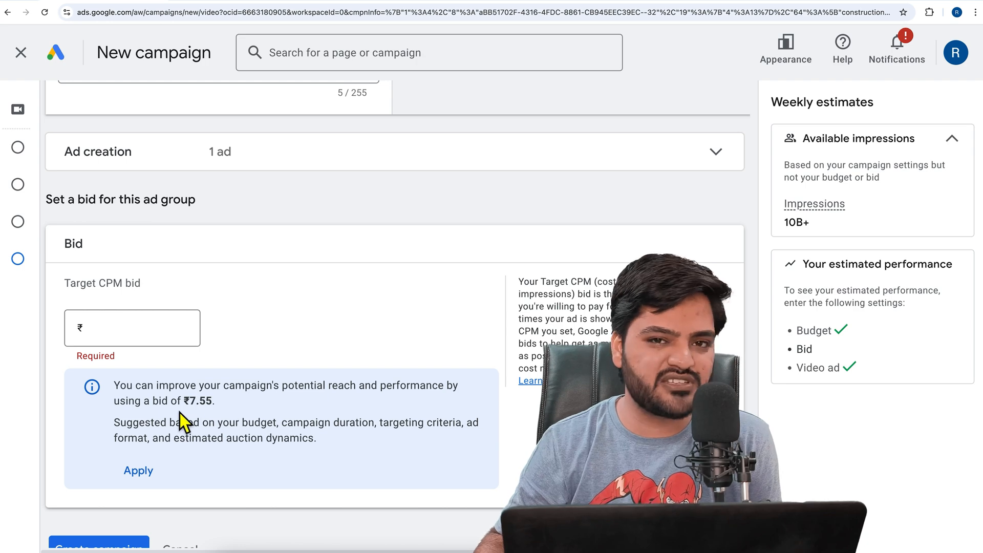
{"action": "left_click", "coordinate": [146, 472]}
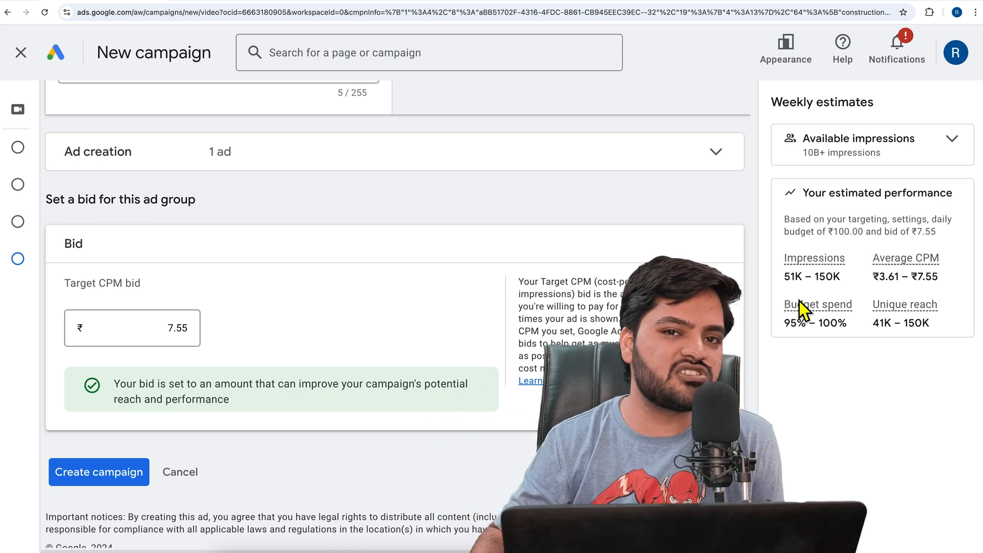
Examine the campaign's weekly estimates for impressions, average CPM, unique reach and budget spend, and look back over the ad group's audience settings
{"action": "left_click_drag", "start_coordinate": [785, 278], "coordinate": [945, 283]}
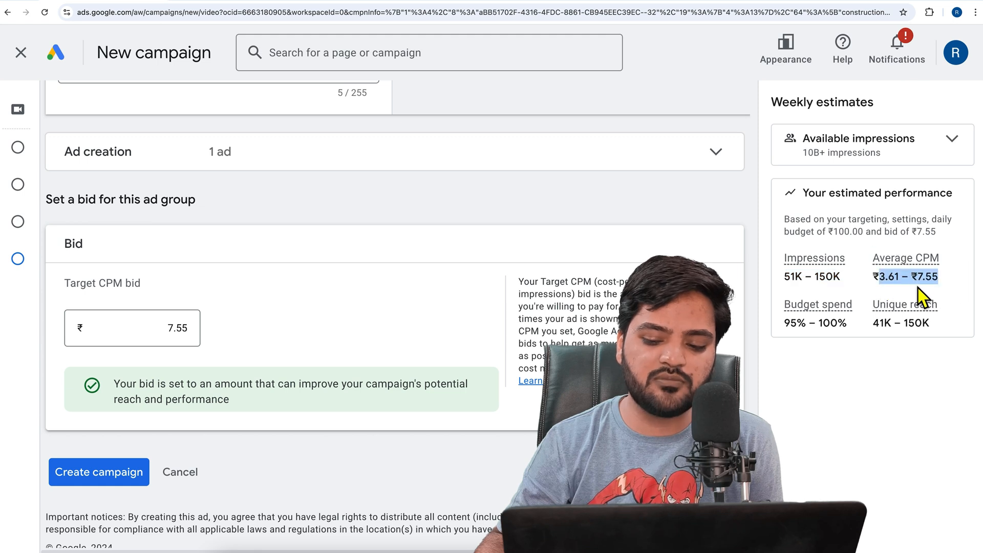
{"action": "left_click_drag", "start_coordinate": [875, 326], "coordinate": [931, 330]}
{"action": "left_click_drag", "start_coordinate": [784, 324], "coordinate": [848, 323]}
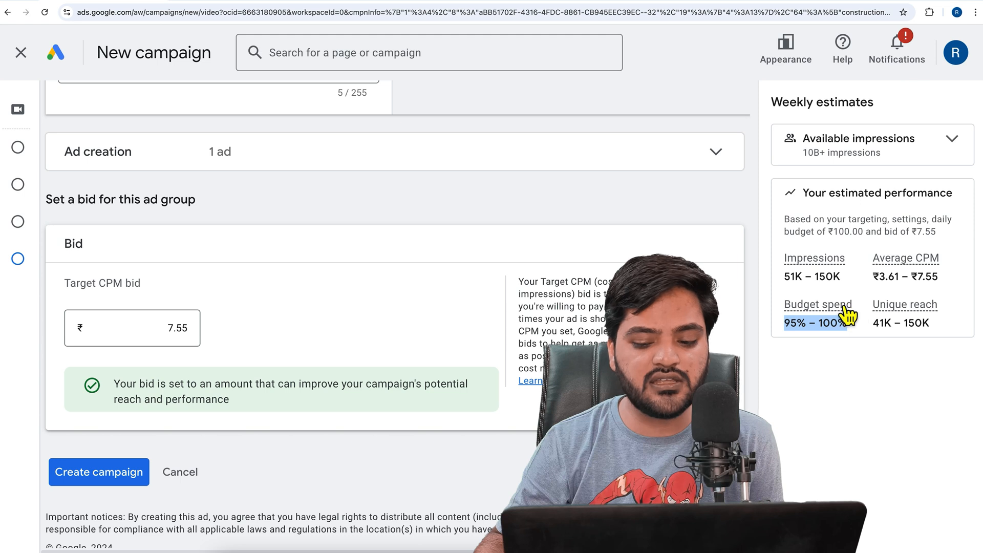
{"action": "mouse_move", "coordinate": [850, 312]}
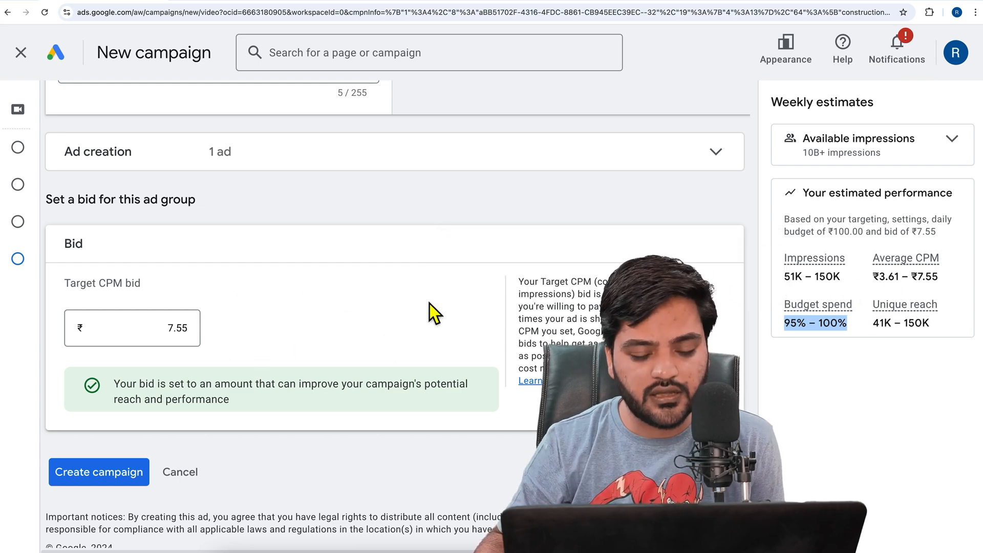
{"action": "scroll", "coordinate": [429, 303], "scroll_direction": "up", "scroll_amount": 20}
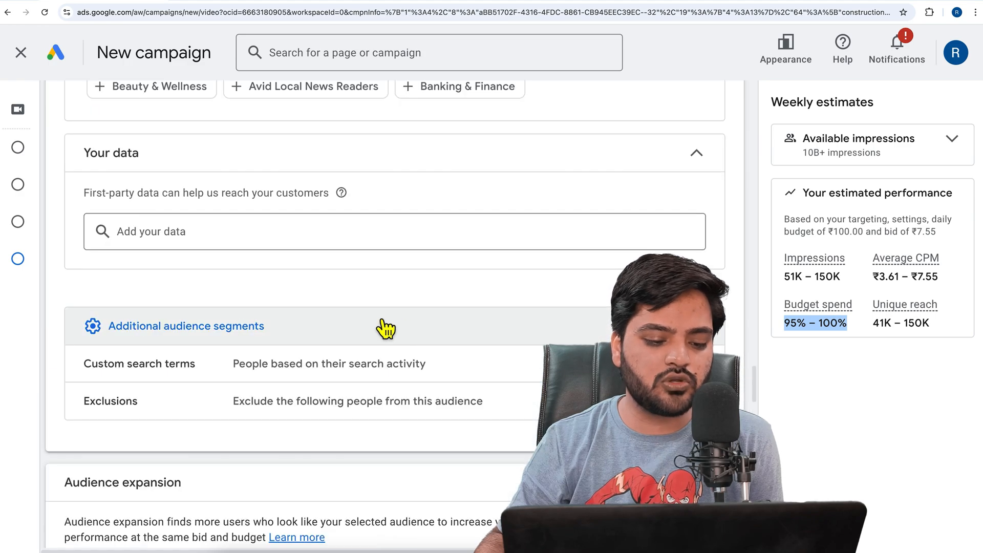
{"action": "scroll", "coordinate": [379, 328], "scroll_direction": "up", "scroll_amount": 20}
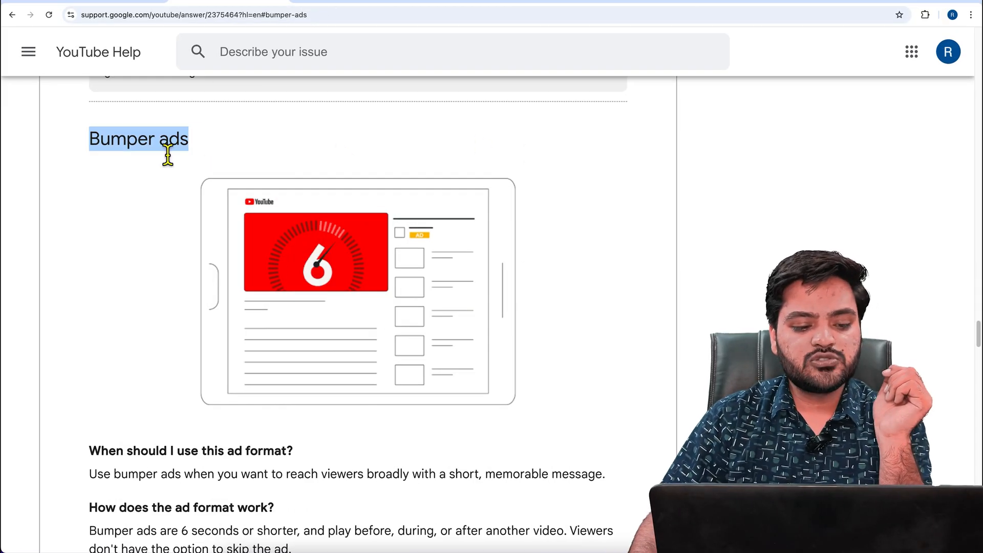
Switch to the YouTube Help article on ad formats and read its Bumper ads section
{"action": "left_click", "coordinate": [168, 155]}
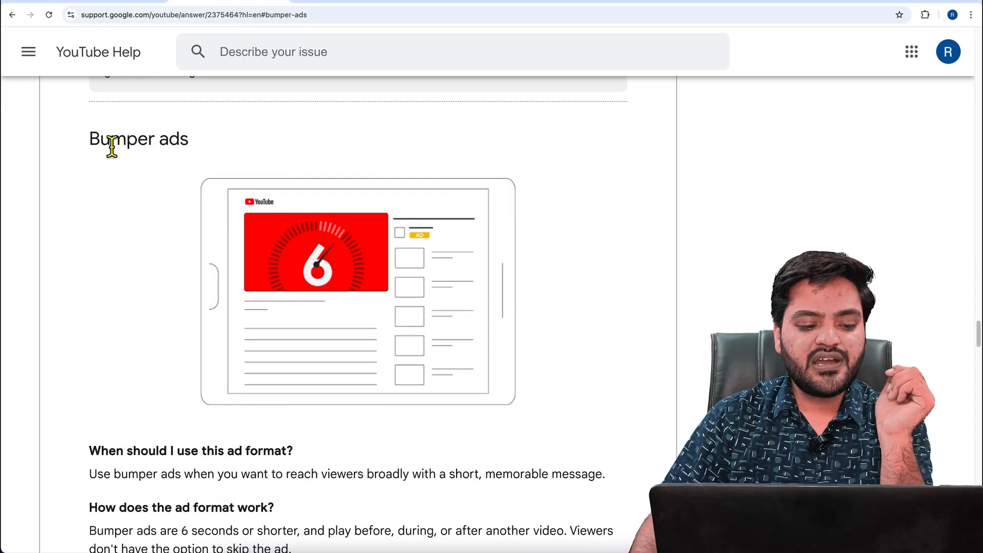
{"action": "left_click_drag", "start_coordinate": [93, 140], "coordinate": [198, 145]}
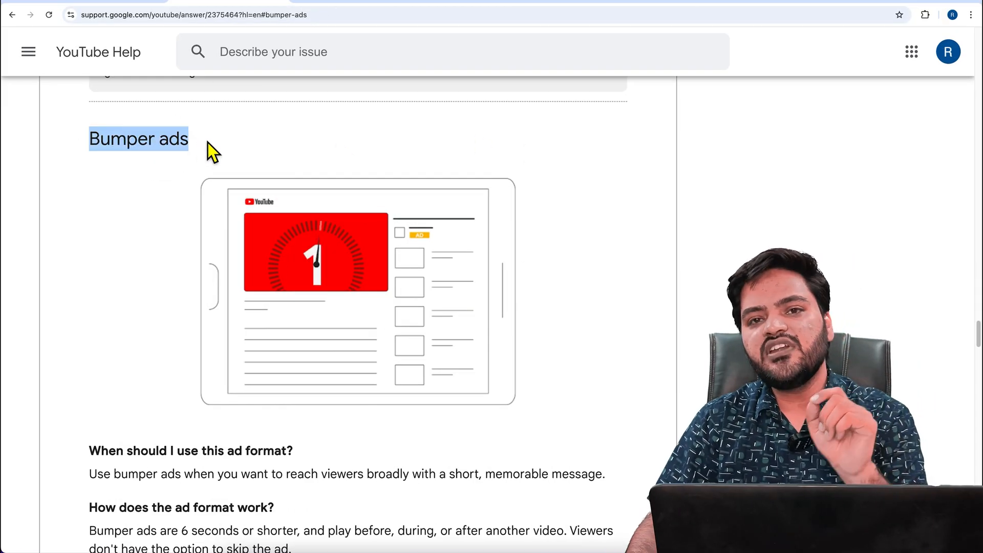
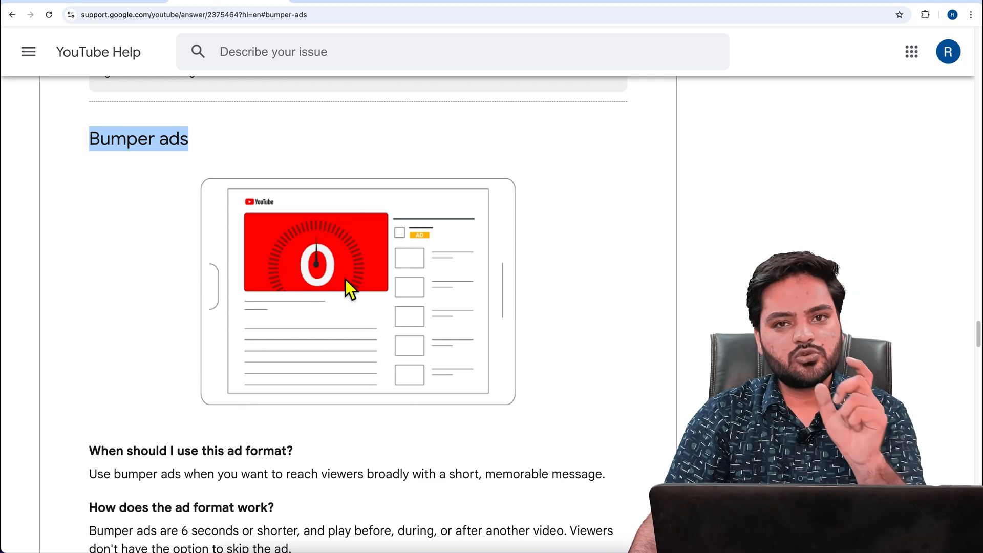
Read when to use bumper ads and how the format works, including its length, placement around videos and skip option
{"action": "scroll", "coordinate": [348, 280], "scroll_direction": "down", "scroll_amount": 4}
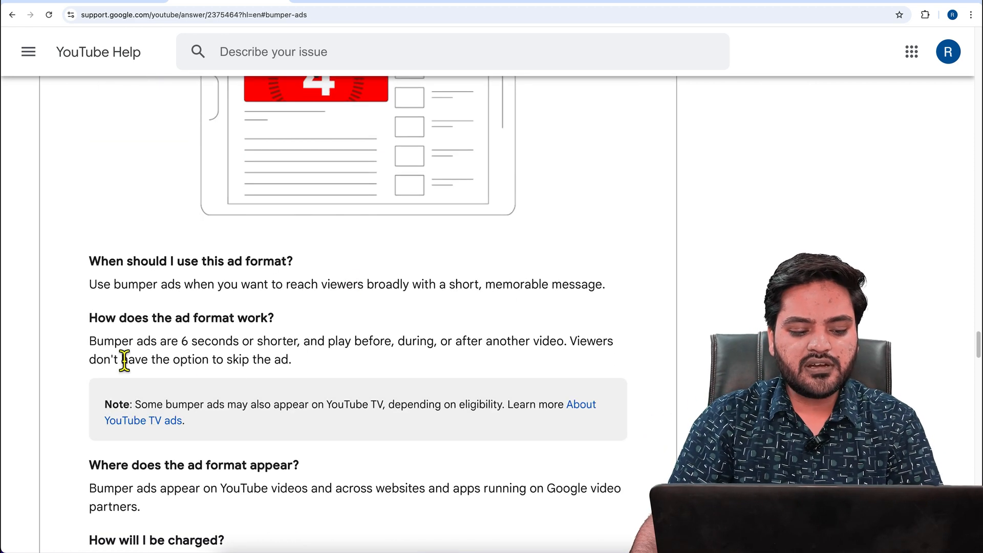
{"action": "left_click_drag", "start_coordinate": [95, 351], "coordinate": [406, 351]}
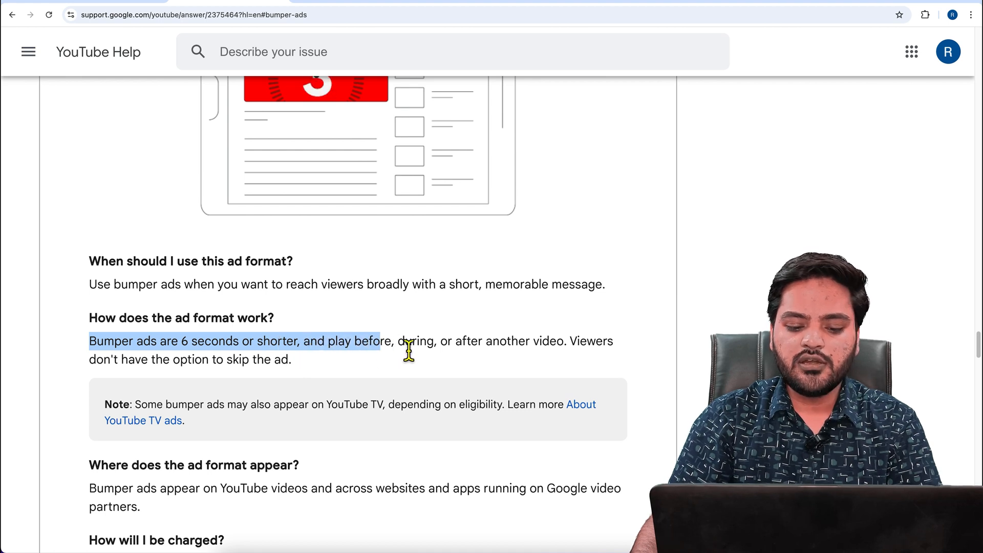
{"action": "left_click", "coordinate": [406, 351]}
{"action": "left_click_drag", "start_coordinate": [469, 351], "coordinate": [563, 353]}
{"action": "left_click_drag", "start_coordinate": [104, 360], "coordinate": [306, 376]}
{"action": "left_click", "coordinate": [302, 365]}
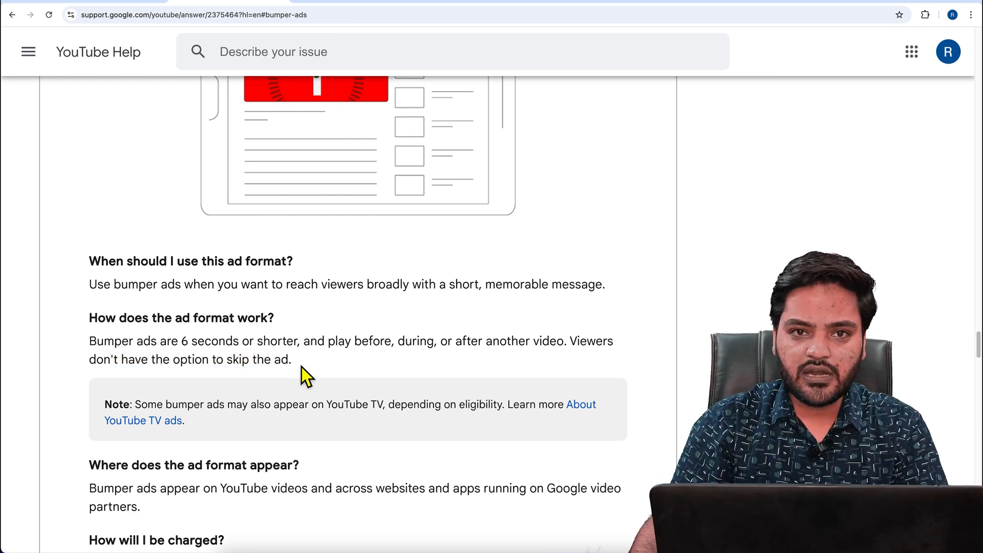
Read where bumper ads appear, how they are charged, and which campaign goal they require
{"action": "scroll", "coordinate": [302, 367], "scroll_direction": "down", "scroll_amount": 5}
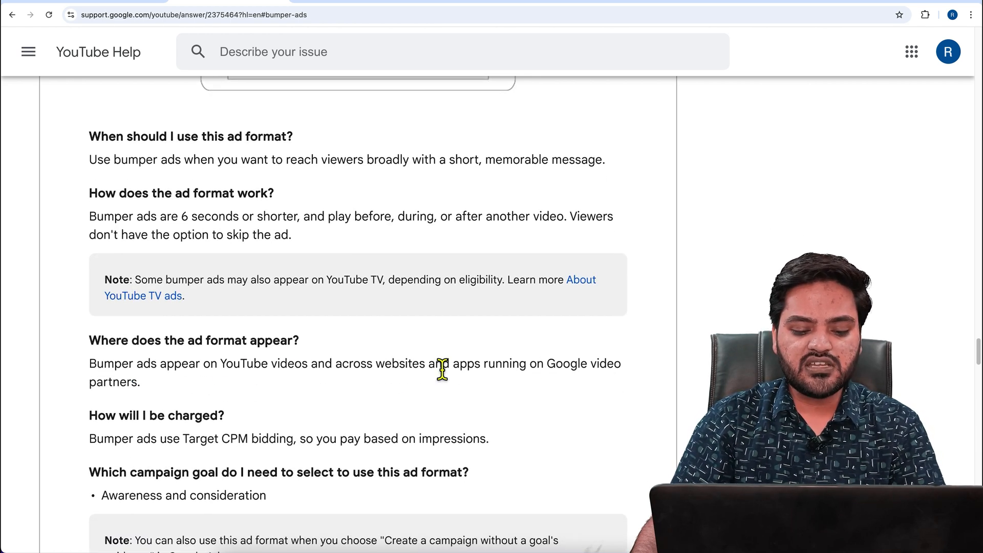
{"action": "left_click_drag", "start_coordinate": [222, 364], "coordinate": [329, 371]}
{"action": "left_click", "coordinate": [499, 376]}
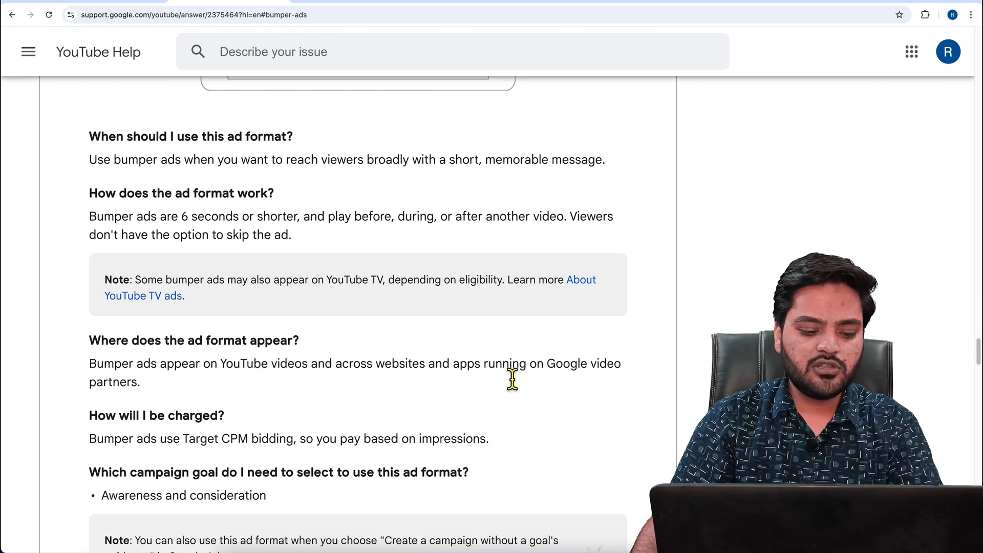
{"action": "scroll", "coordinate": [343, 400], "scroll_direction": "down", "scroll_amount": 2}
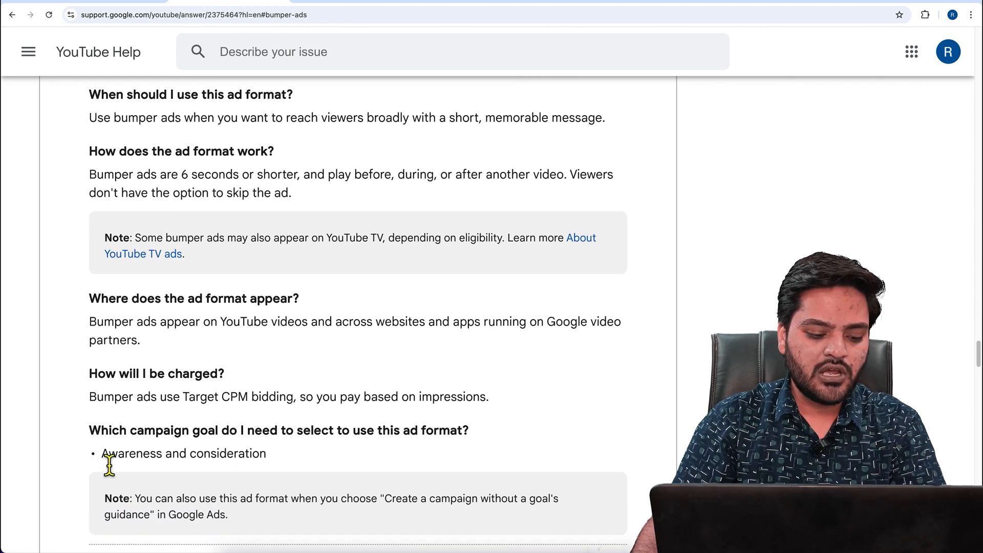
{"action": "left_click_drag", "start_coordinate": [100, 454], "coordinate": [278, 456]}
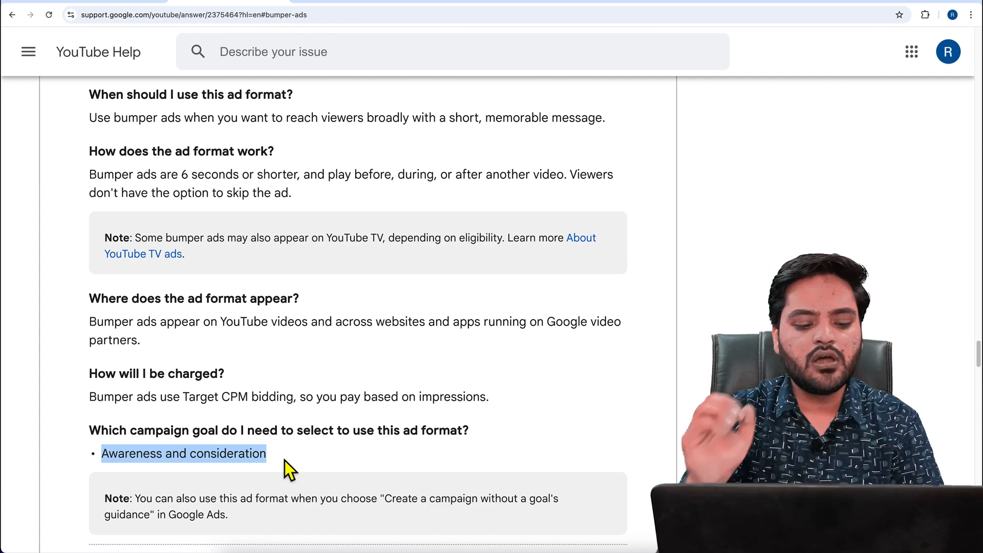
{"action": "left_click_drag", "start_coordinate": [181, 399], "coordinate": [254, 404]}
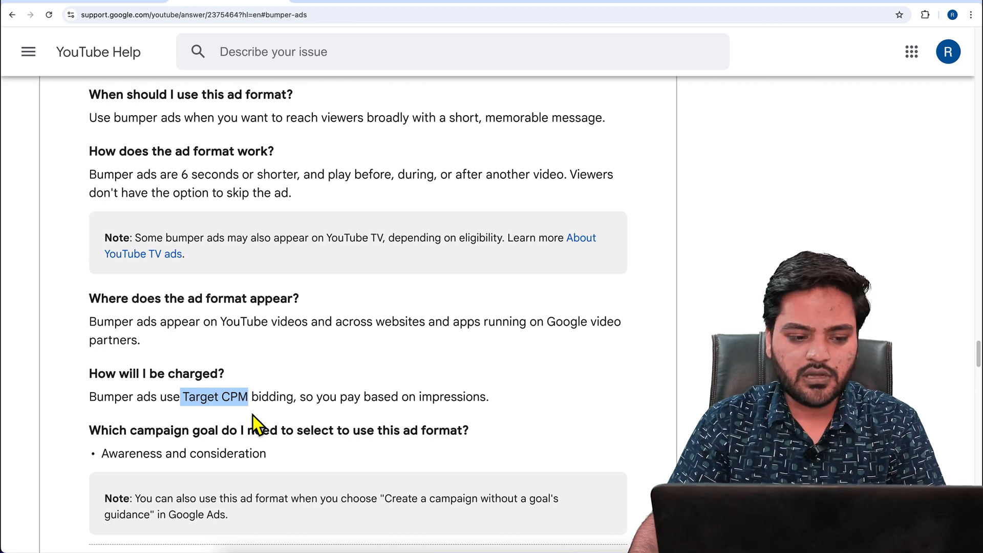
Switch to Google Ads and start a new Video campaign without a goal's guidance
{"action": "left_click", "coordinate": [116, 2]}
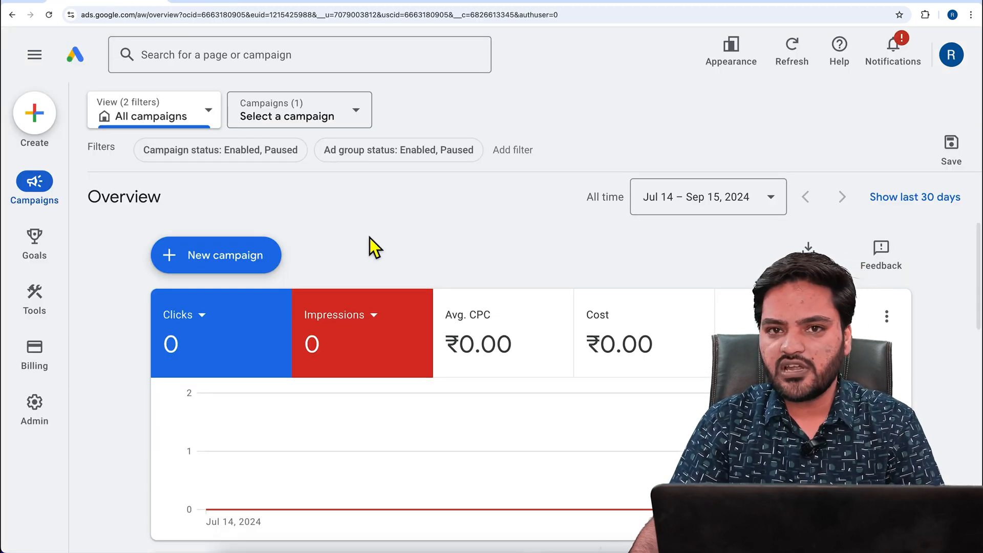
{"action": "left_click", "coordinate": [239, 270]}
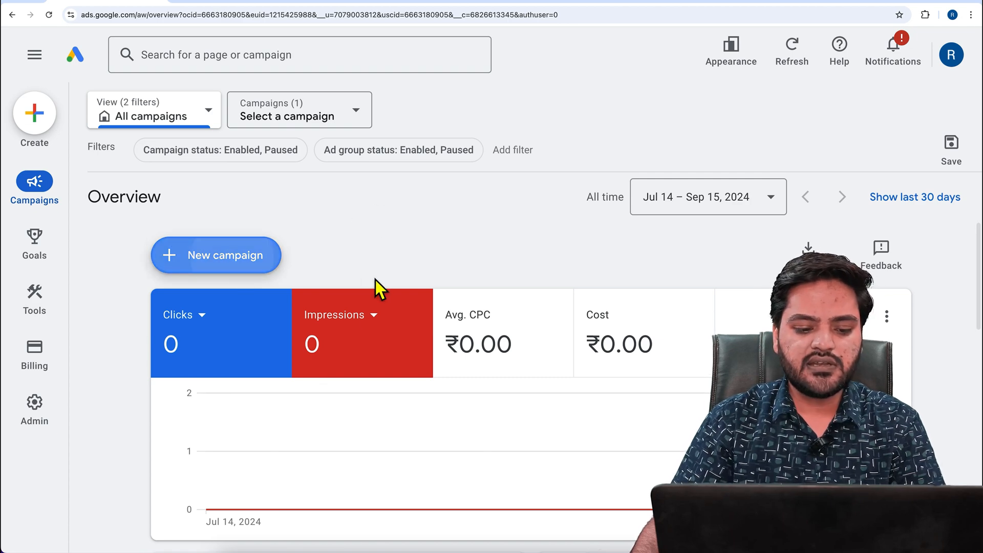
{"action": "left_click", "coordinate": [287, 278]}
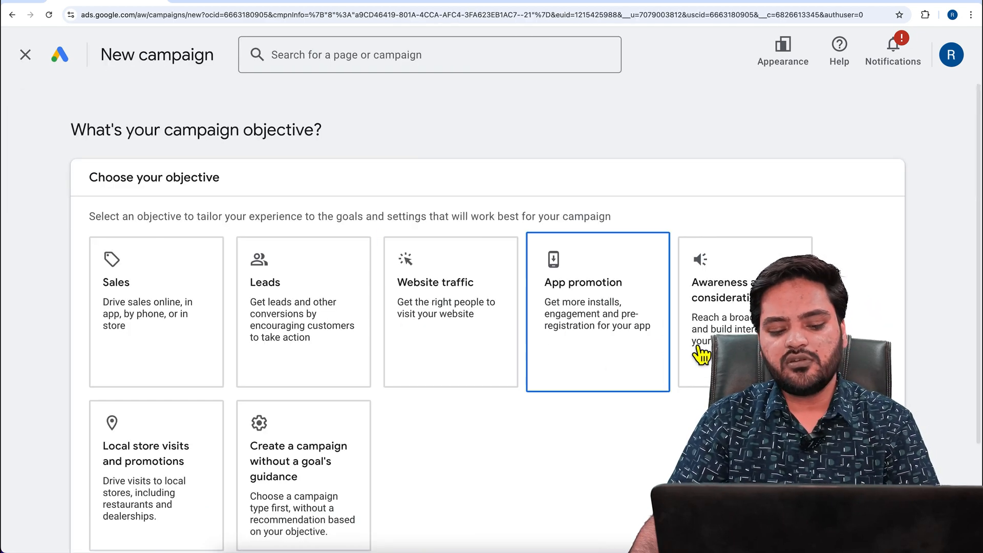
{"action": "scroll", "coordinate": [351, 466], "scroll_direction": "down", "scroll_amount": 3}
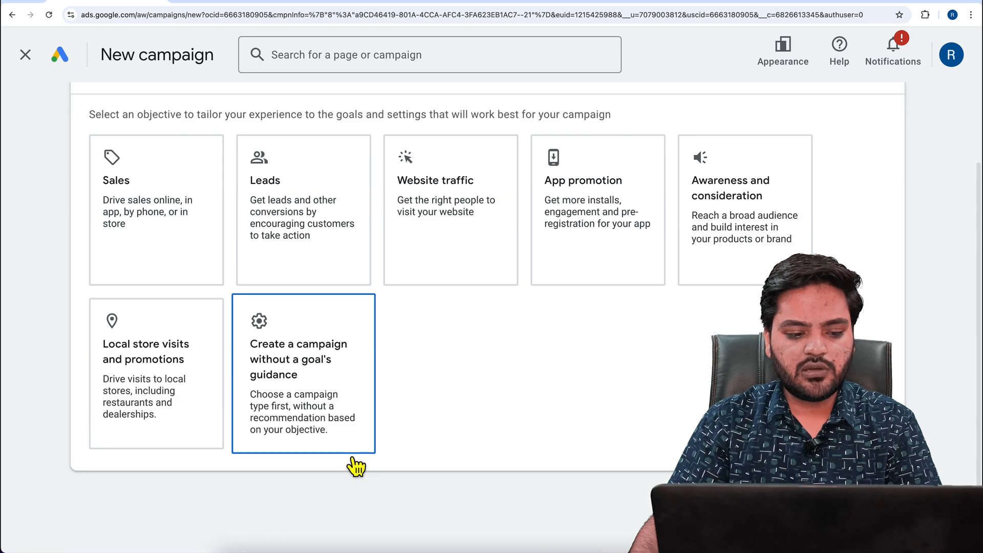
{"action": "left_click", "coordinate": [347, 394]}
{"action": "scroll", "coordinate": [452, 419], "scroll_direction": "down", "scroll_amount": 8}
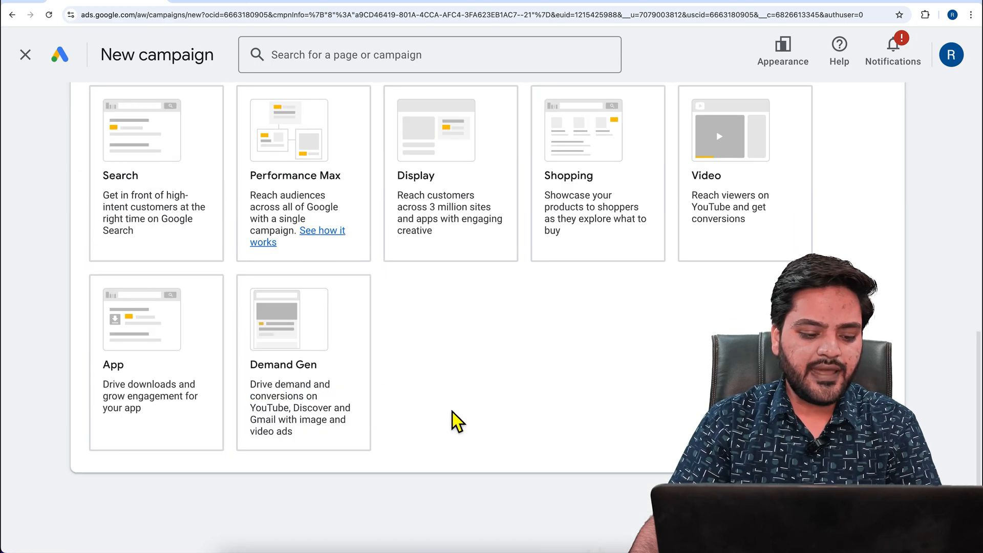
{"action": "left_click", "coordinate": [738, 237]}
{"action": "scroll", "coordinate": [615, 308], "scroll_direction": "down", "scroll_amount": 1}
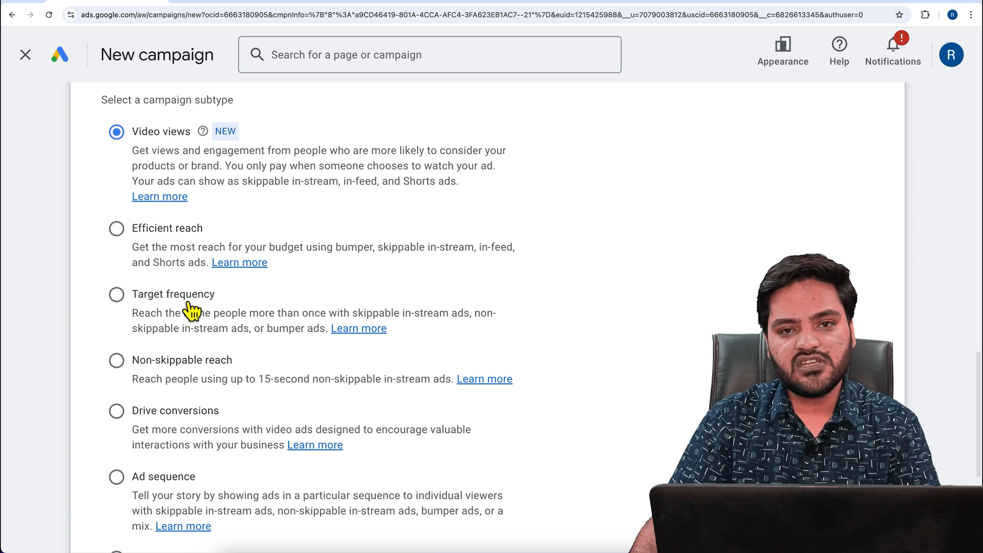
Compare the campaign subtypes that support bumper ads, choose Efficient reach, and continue to the campaign settings
{"action": "left_click_drag", "start_coordinate": [336, 250], "coordinate": [384, 251]}
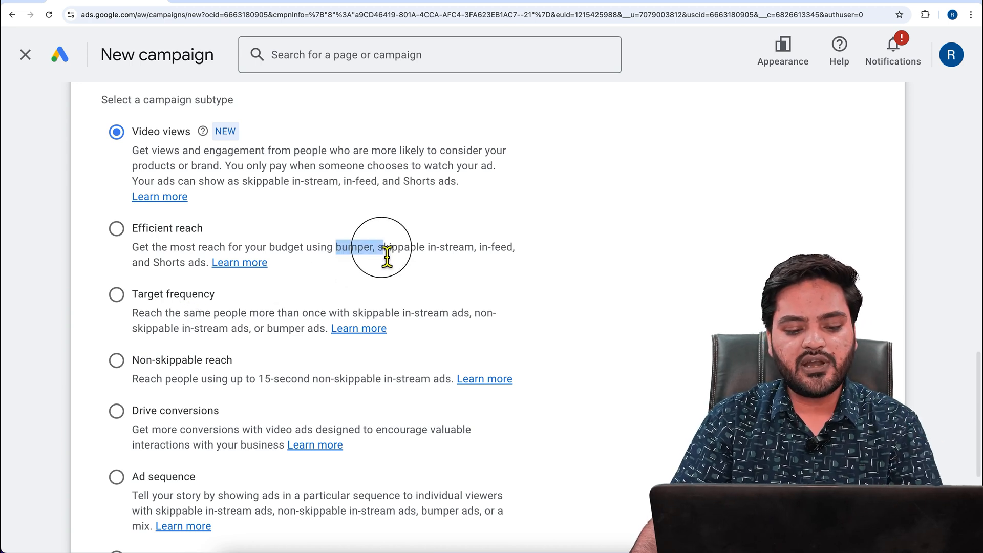
{"action": "left_click_drag", "start_coordinate": [267, 331], "coordinate": [301, 329]}
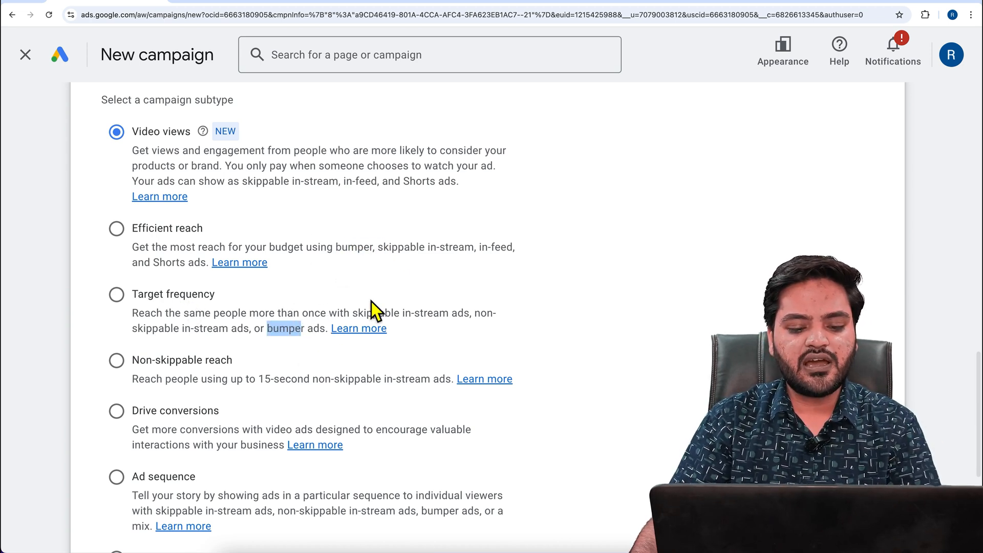
{"action": "left_click_drag", "start_coordinate": [384, 250], "coordinate": [410, 252]}
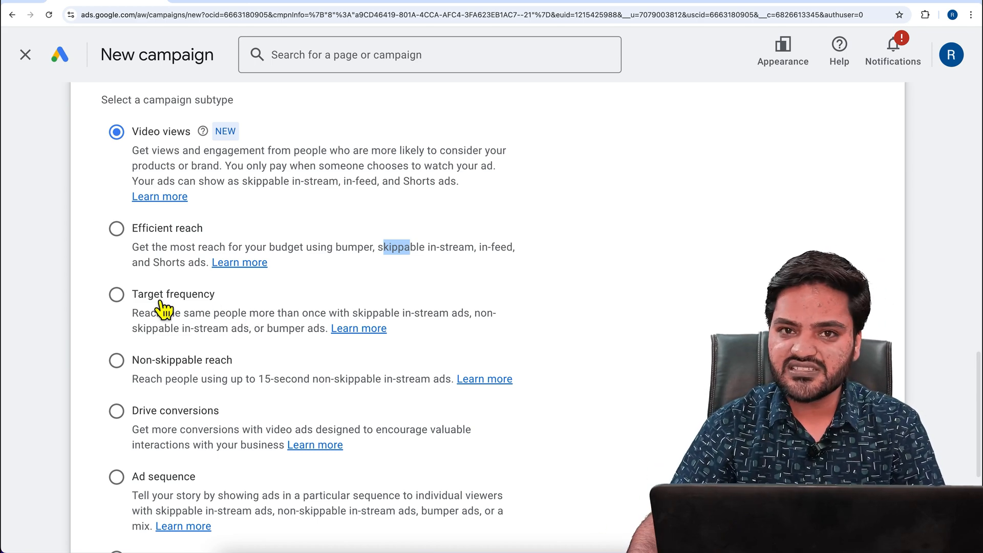
{"action": "left_click", "coordinate": [194, 247]}
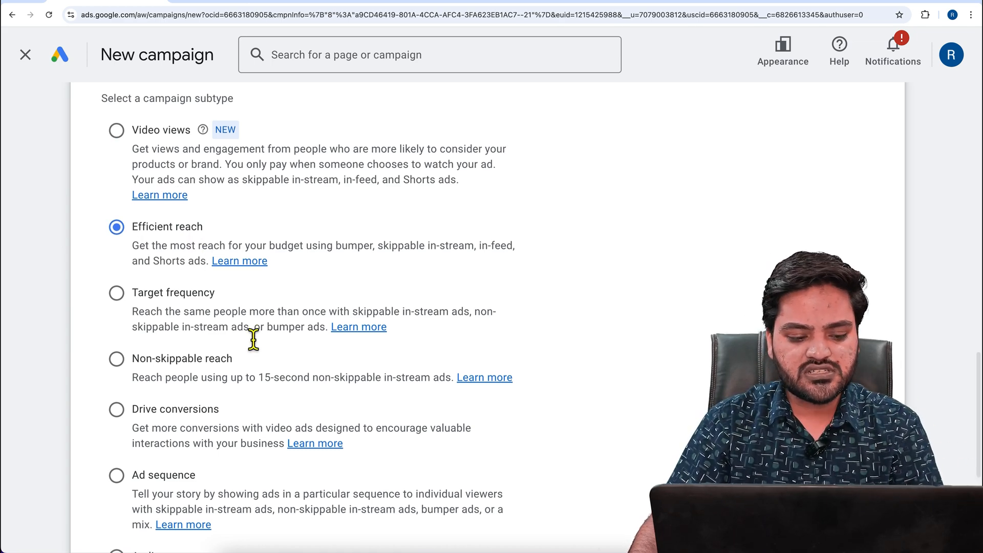
{"action": "scroll", "coordinate": [344, 390], "scroll_direction": "down", "scroll_amount": 5}
{"action": "left_click", "coordinate": [869, 504]}
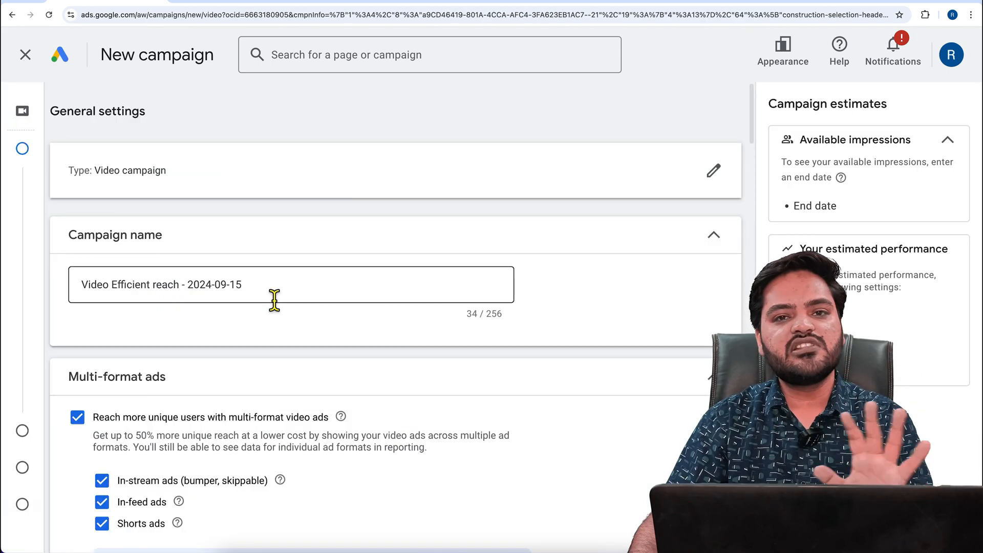
Name the campaign BumperAds and exclude Shorts and In-feed from its multi-format ads, keeping only in-stream ads
{"action": "left_click_drag", "start_coordinate": [275, 299], "coordinate": [75, 281]}
{"action": "type", "text": "BumperAds"}
{"action": "scroll", "coordinate": [204, 294], "scroll_direction": "down", "scroll_amount": 4}
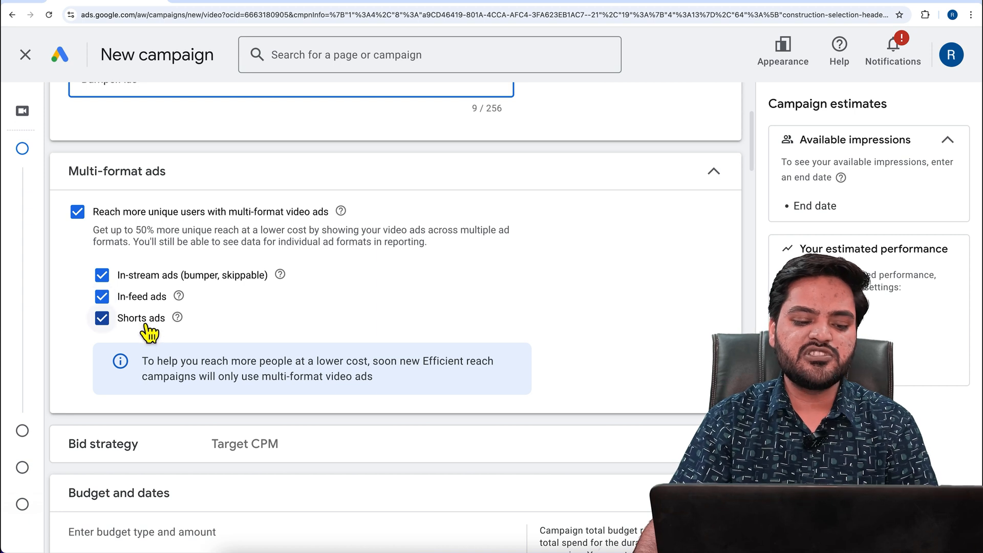
{"action": "left_click", "coordinate": [107, 324]}
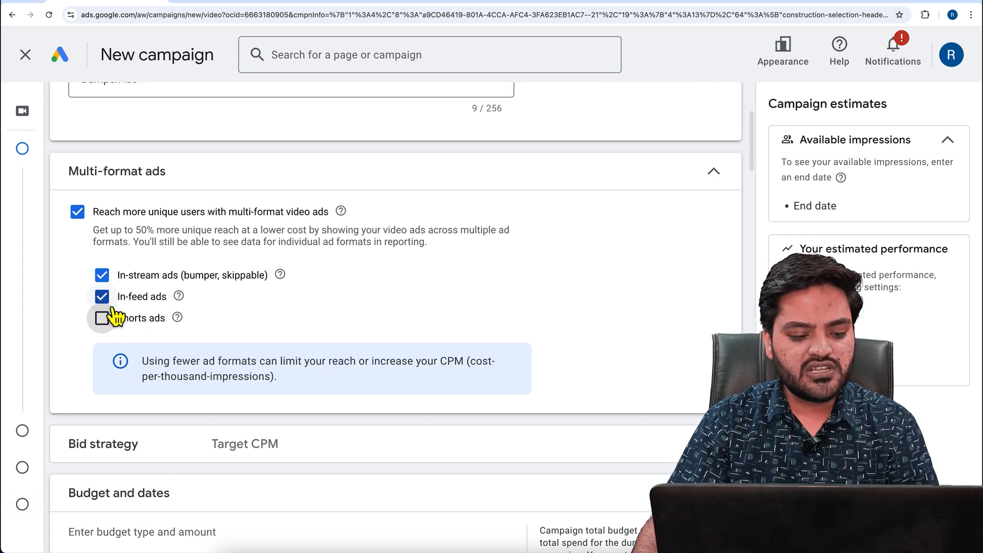
{"action": "left_click", "coordinate": [104, 298]}
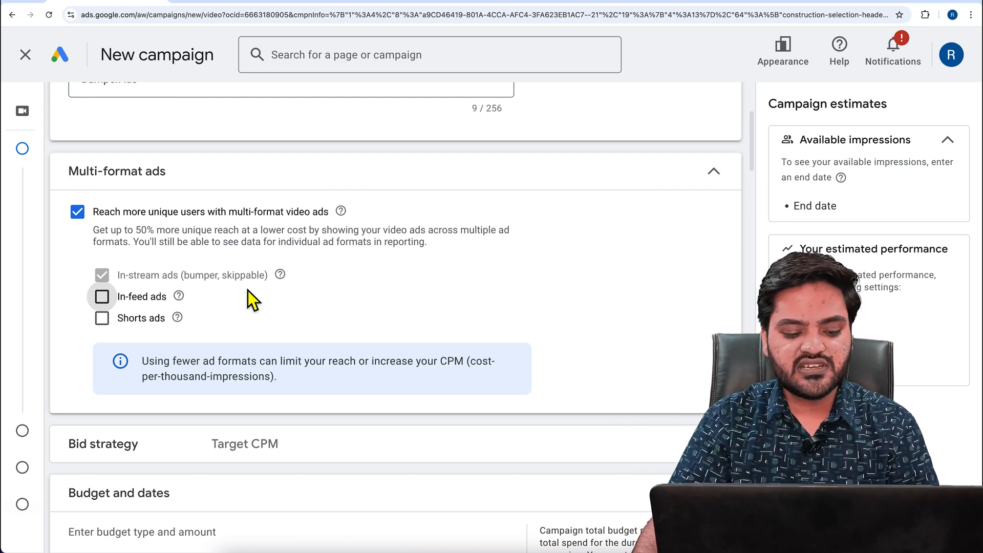
Check the campaign's bid strategy and set a daily budget of ₹100
{"action": "scroll", "coordinate": [248, 291], "scroll_direction": "down", "scroll_amount": 1}
{"action": "left_click", "coordinate": [325, 383]}
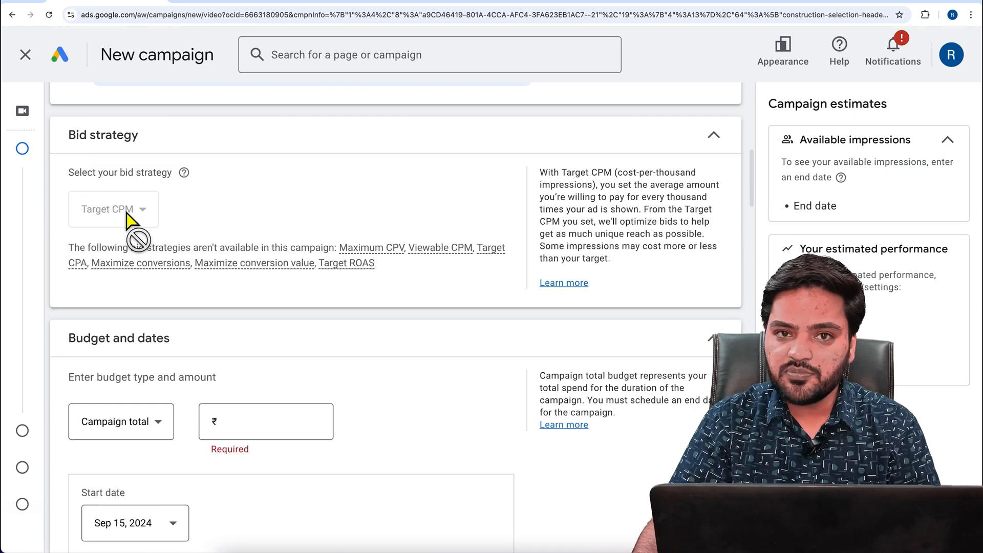
{"action": "scroll", "coordinate": [307, 312], "scroll_direction": "down", "scroll_amount": 2}
{"action": "left_click", "coordinate": [154, 322]}
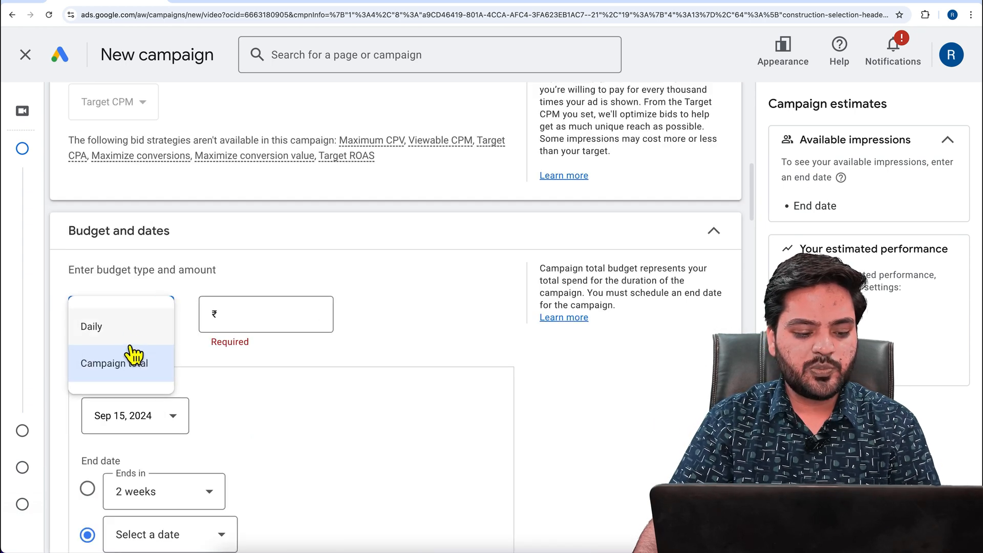
{"action": "left_click", "coordinate": [102, 325]}
{"action": "left_click", "coordinate": [267, 321]}
{"action": "type", "text": "100"}
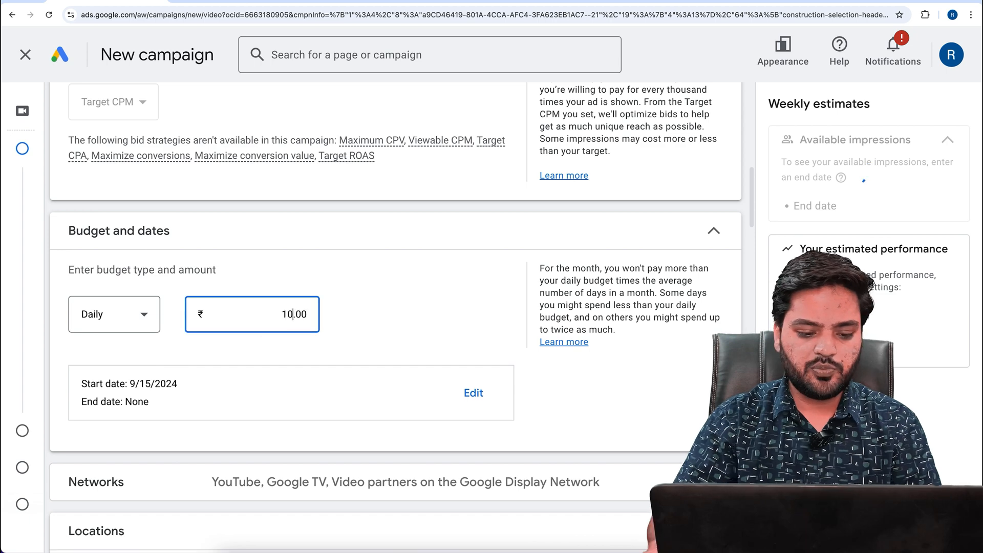
{"action": "left_click", "coordinate": [410, 308]}
{"action": "scroll", "coordinate": [405, 325], "scroll_direction": "down", "scroll_amount": 1}
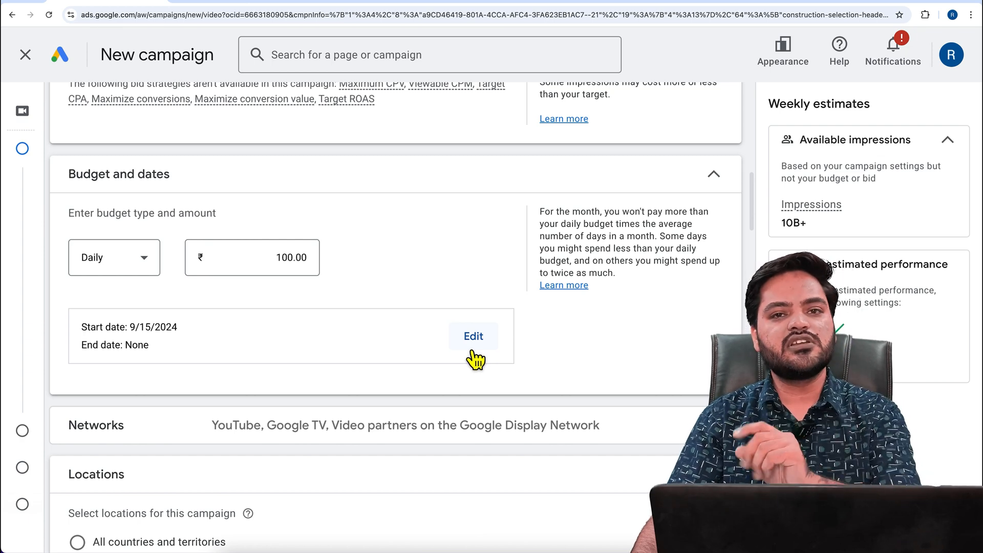
Exclude Google TV and Video partners on the Google Display Network from the campaign's networks
{"action": "left_click", "coordinate": [252, 434]}
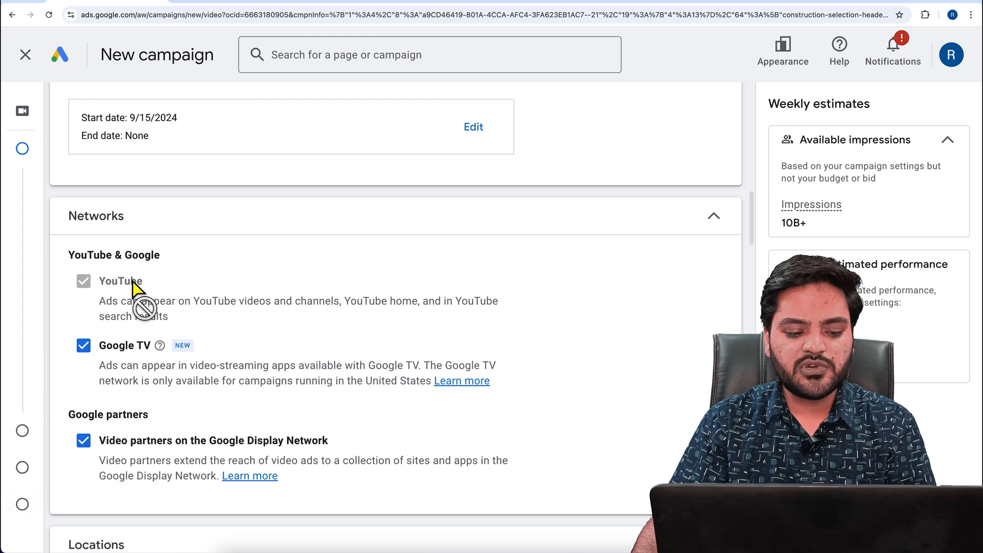
{"action": "left_click", "coordinate": [146, 456]}
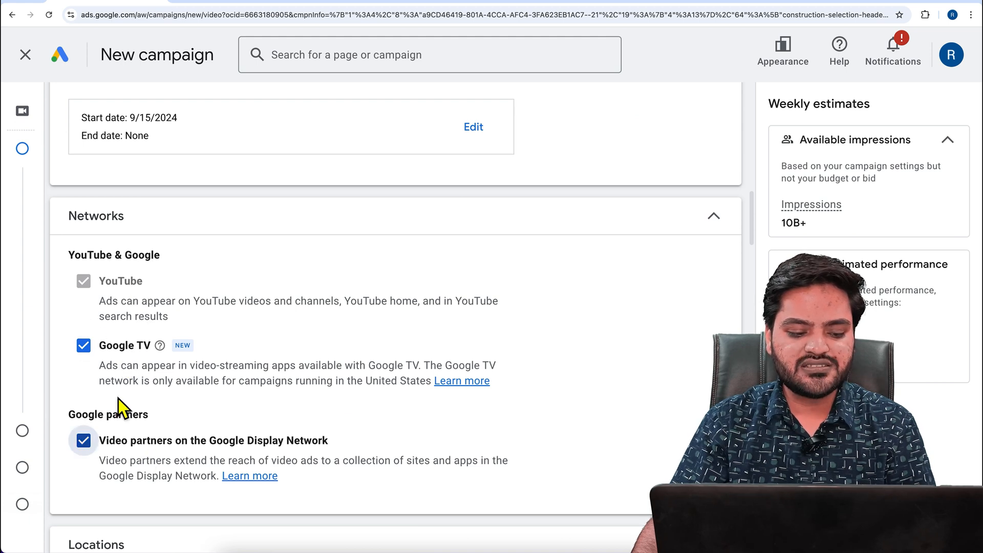
{"action": "left_click", "coordinate": [125, 362]}
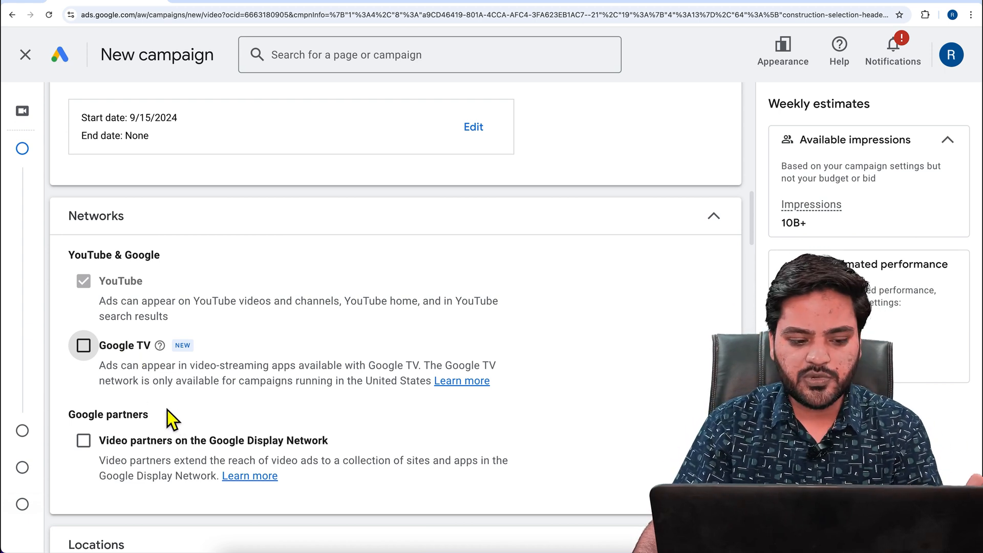
Review the campaign's locations, languages and related videos, and expand the additional settings to check devices, frequency capping, ad schedule and third-party measurement
{"action": "scroll", "coordinate": [296, 358], "scroll_direction": "down", "scroll_amount": 5}
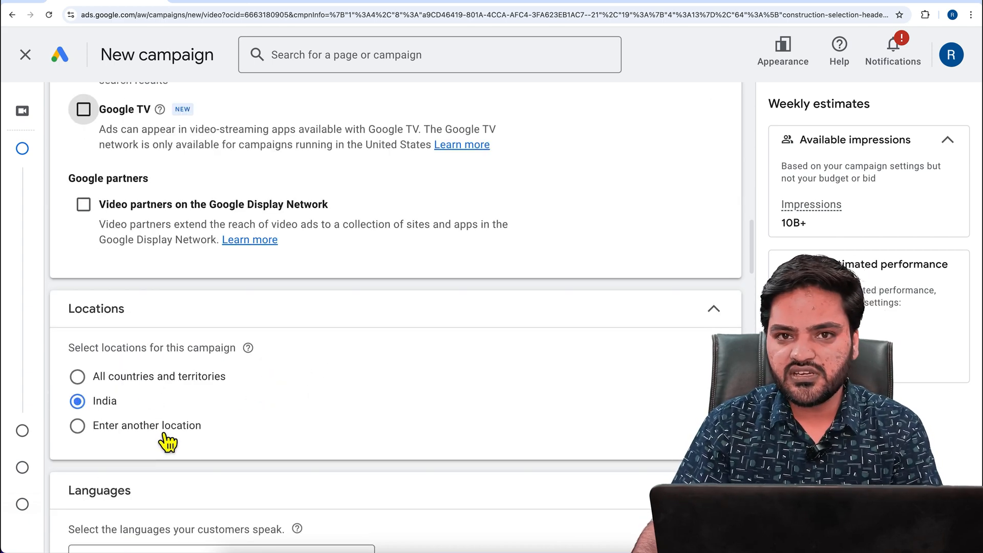
{"action": "scroll", "coordinate": [251, 423], "scroll_direction": "down", "scroll_amount": 4}
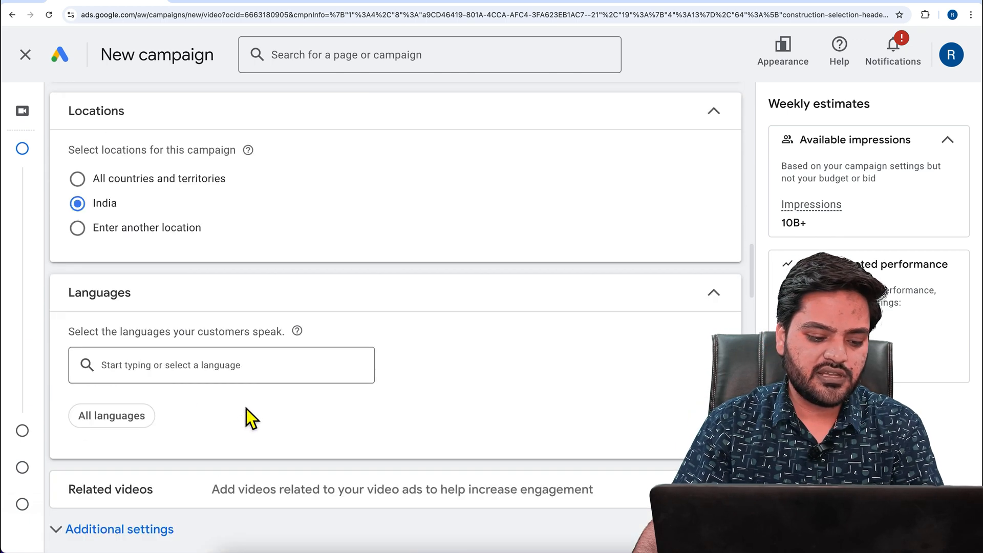
{"action": "scroll", "coordinate": [210, 432], "scroll_direction": "down", "scroll_amount": 2}
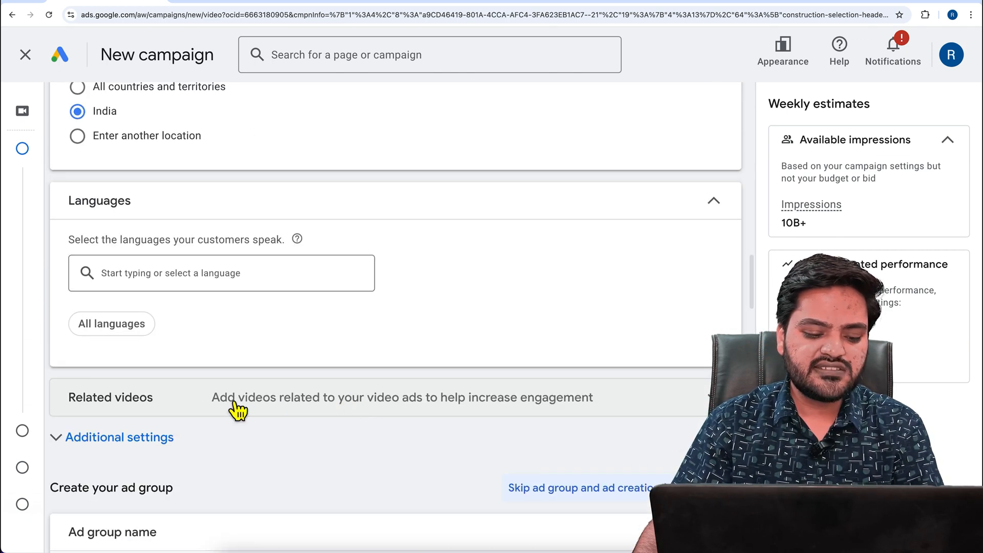
{"action": "left_click", "coordinate": [210, 409]}
{"action": "scroll", "coordinate": [246, 404], "scroll_direction": "down", "scroll_amount": 2}
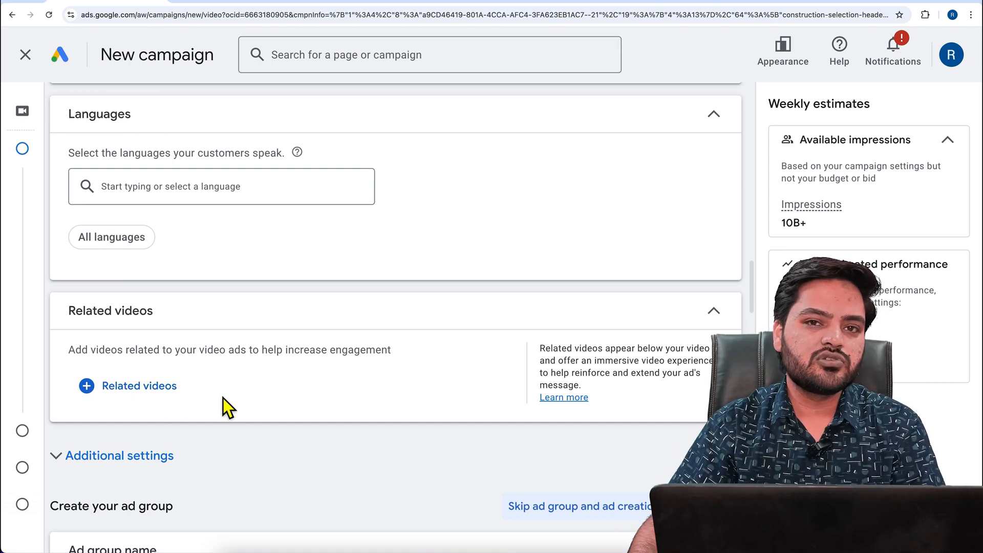
{"action": "scroll", "coordinate": [262, 407], "scroll_direction": "down", "scroll_amount": 2}
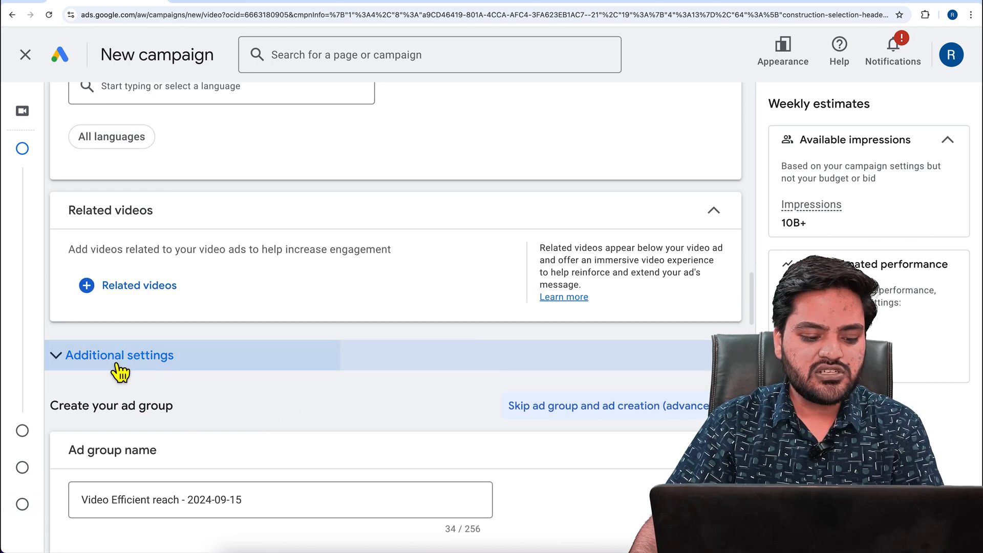
{"action": "left_click", "coordinate": [117, 358]}
{"action": "scroll", "coordinate": [292, 402], "scroll_direction": "down", "scroll_amount": 2}
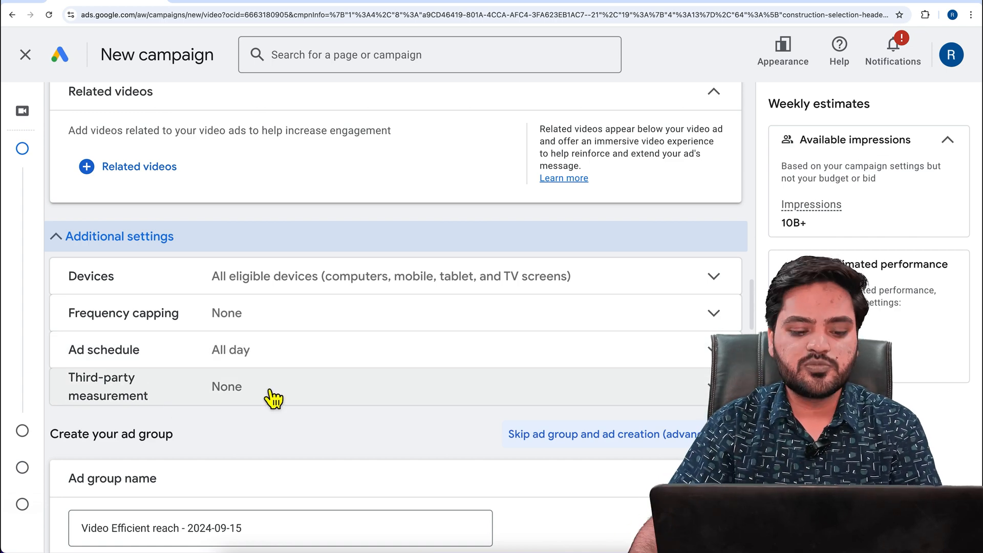
Try specific device targeting for the campaign, then return to showing ads on all eligible devices
{"action": "left_click", "coordinate": [190, 290]}
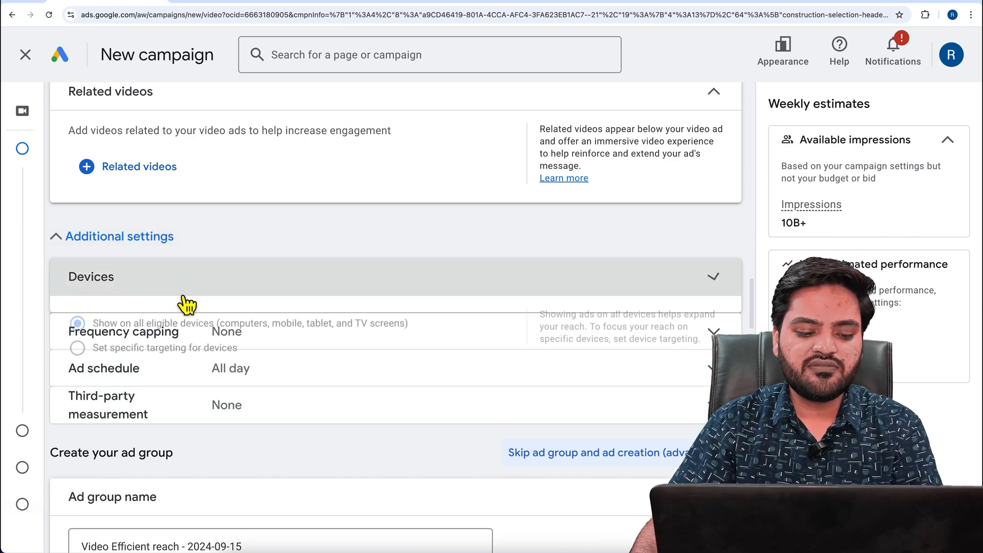
{"action": "left_click", "coordinate": [147, 366]}
{"action": "scroll", "coordinate": [287, 376], "scroll_direction": "down", "scroll_amount": 2}
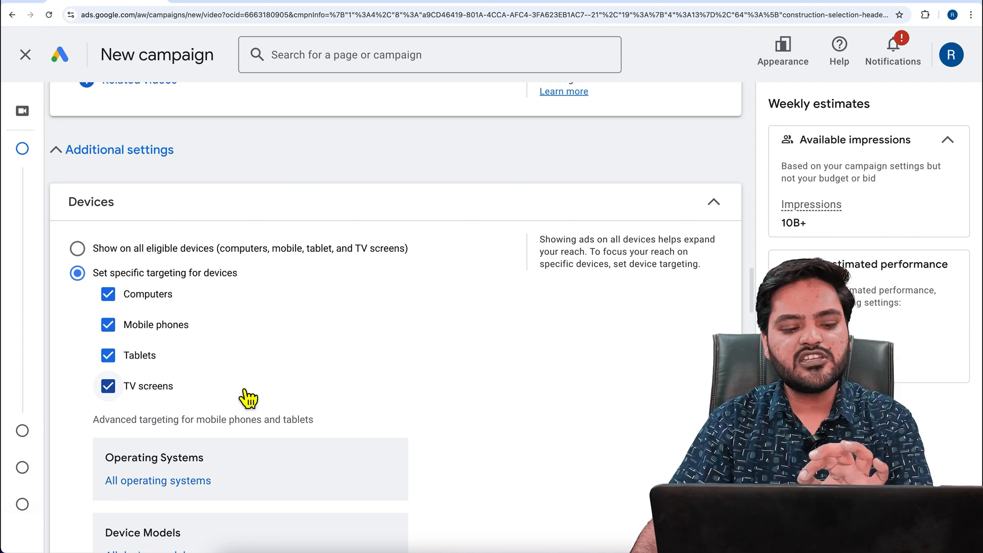
{"action": "left_click", "coordinate": [153, 250]}
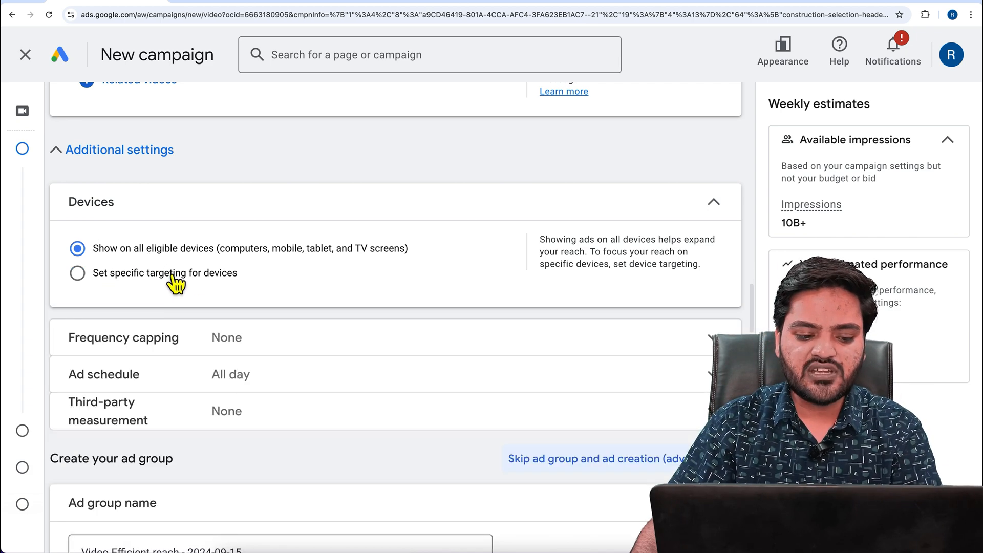
{"action": "left_click", "coordinate": [272, 205]}
Cap the campaign's impression frequency at 10 per week
{"action": "left_click", "coordinate": [288, 235]}
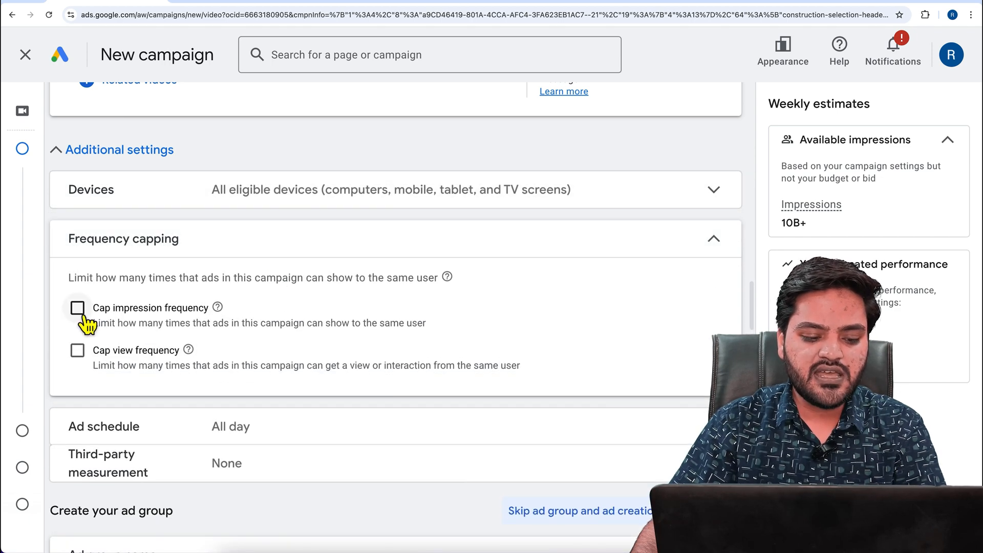
{"action": "left_click", "coordinate": [79, 311]}
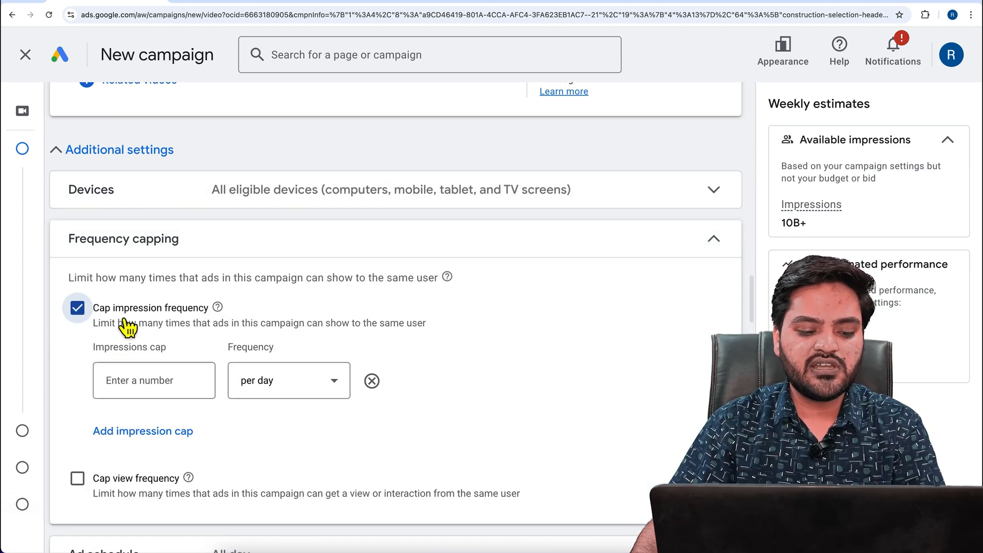
{"action": "left_click_drag", "start_coordinate": [101, 325], "coordinate": [192, 332]}
{"action": "left_click_drag", "start_coordinate": [256, 330], "coordinate": [411, 333]}
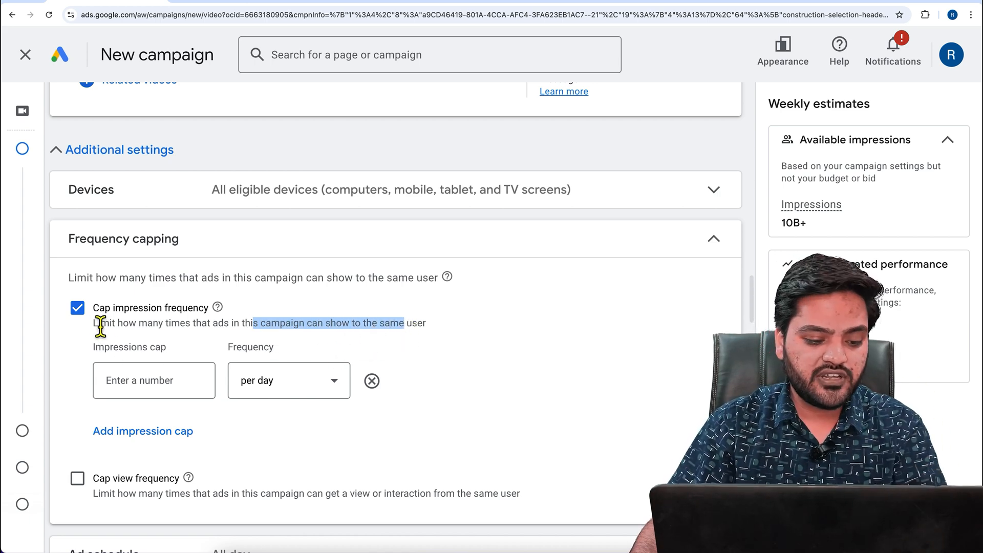
{"action": "left_click", "coordinate": [175, 383]}
{"action": "type", "text": "10"}
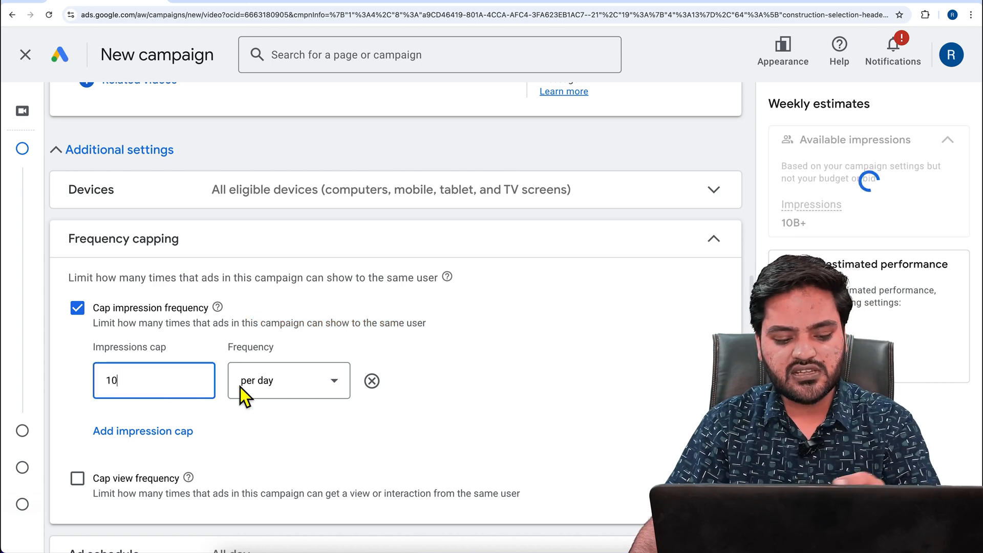
{"action": "left_click", "coordinate": [320, 392]}
{"action": "left_click", "coordinate": [296, 435]}
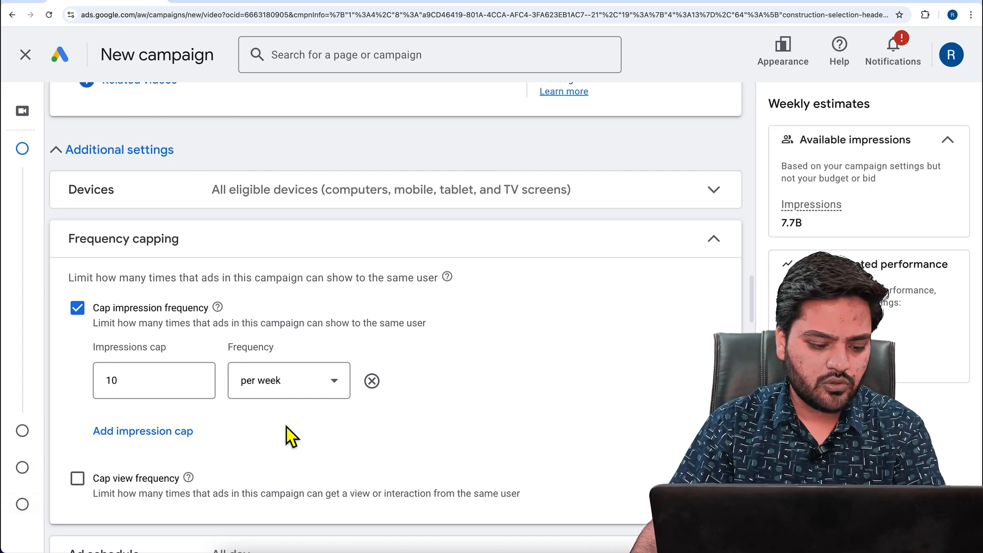
Cap the campaign's view frequency at 2 per day
{"action": "left_click", "coordinate": [78, 477]}
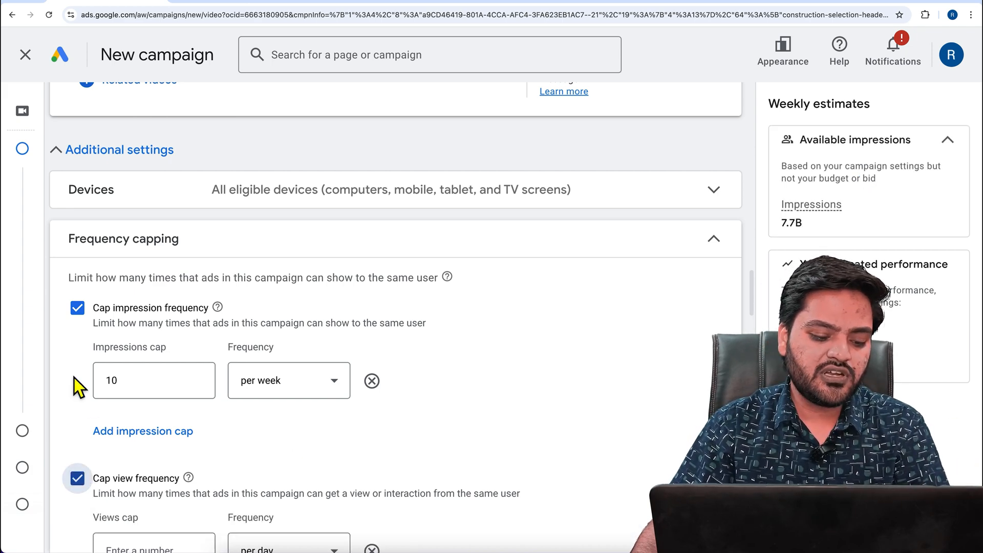
{"action": "scroll", "coordinate": [76, 379], "scroll_direction": "down", "scroll_amount": 2}
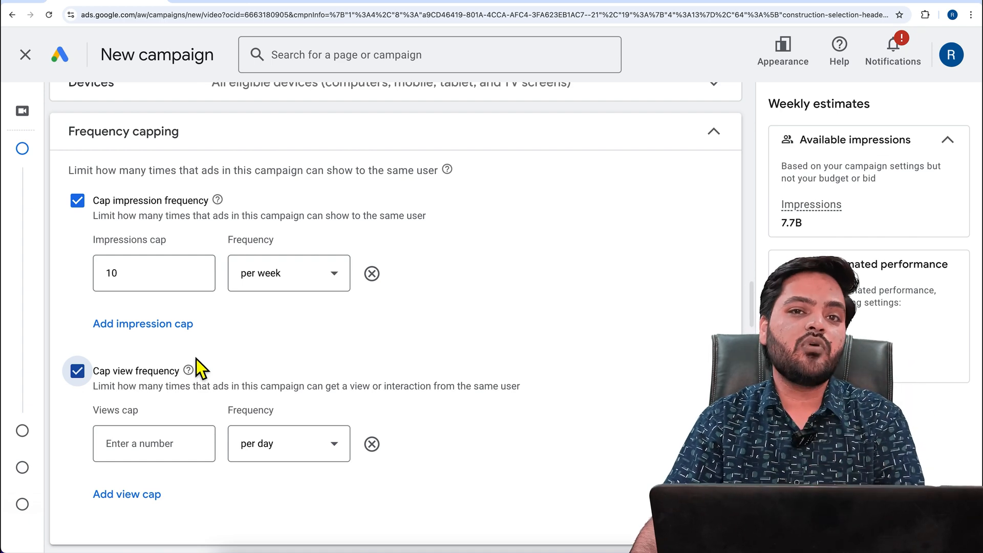
{"action": "left_click", "coordinate": [167, 449]}
{"action": "type", "text": "2"}
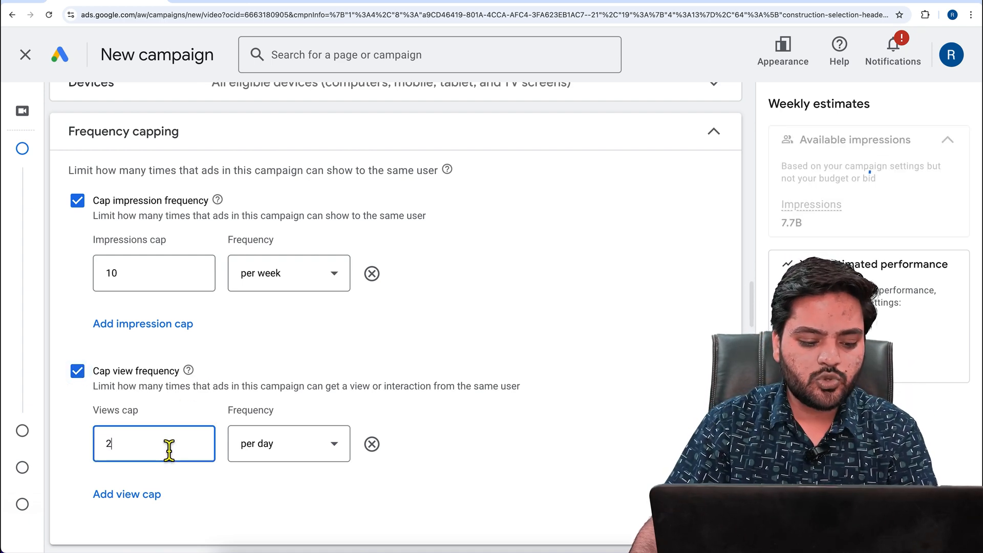
{"action": "left_click", "coordinate": [310, 455]}
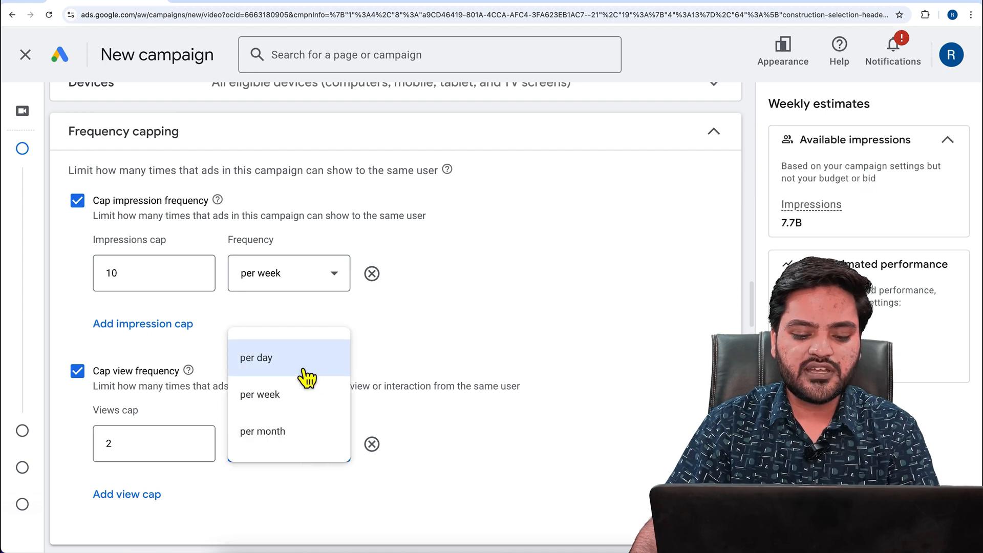
{"action": "left_click", "coordinate": [307, 379]}
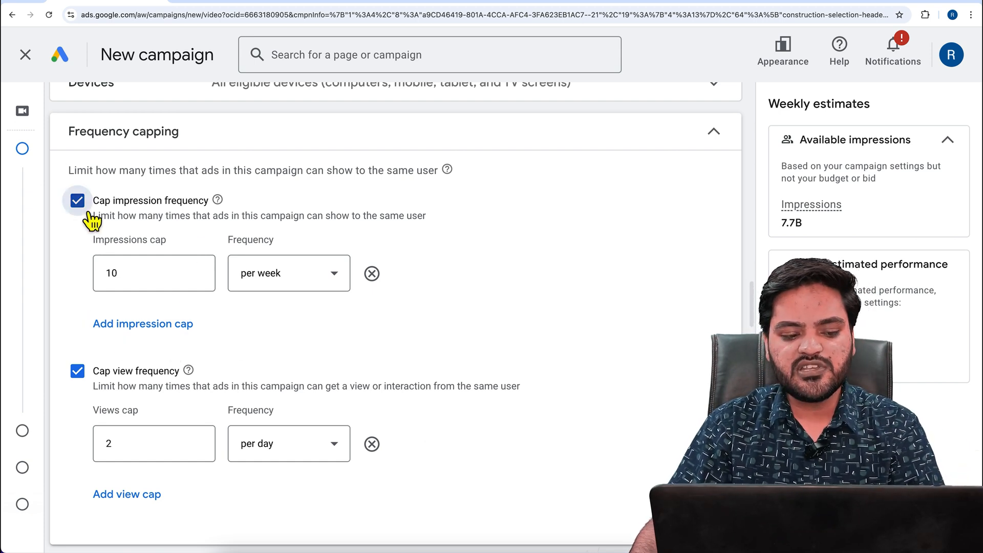
Remove both the impression and view frequency caps from the campaign
{"action": "left_click", "coordinate": [78, 201]}
{"action": "left_click", "coordinate": [78, 244]}
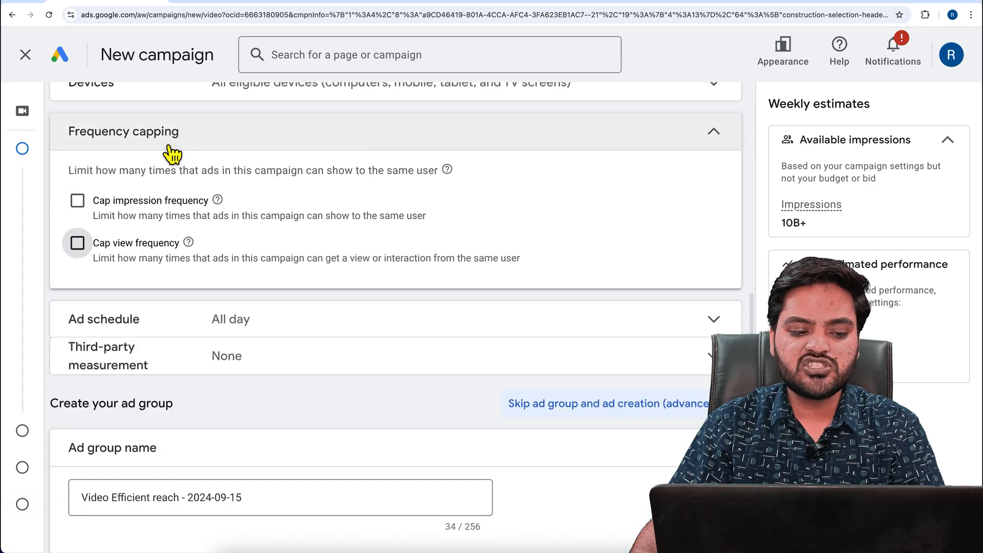
{"action": "left_click", "coordinate": [172, 147]}
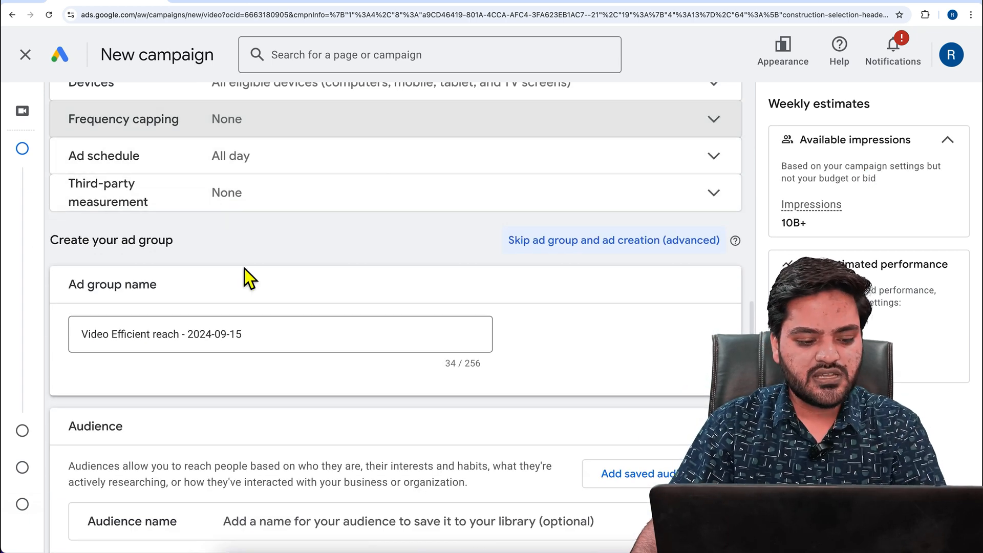
Rename the ad group as Frequency
{"action": "scroll", "coordinate": [248, 277], "scroll_direction": "down", "scroll_amount": 2}
{"action": "left_click_drag", "start_coordinate": [266, 261], "coordinate": [50, 256]}
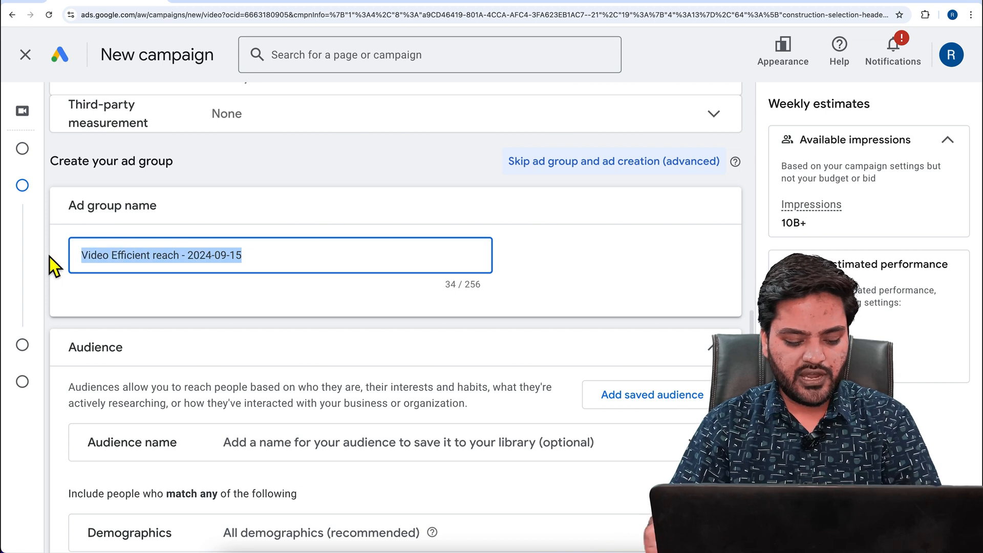
{"action": "type", "text": "Frequency"}
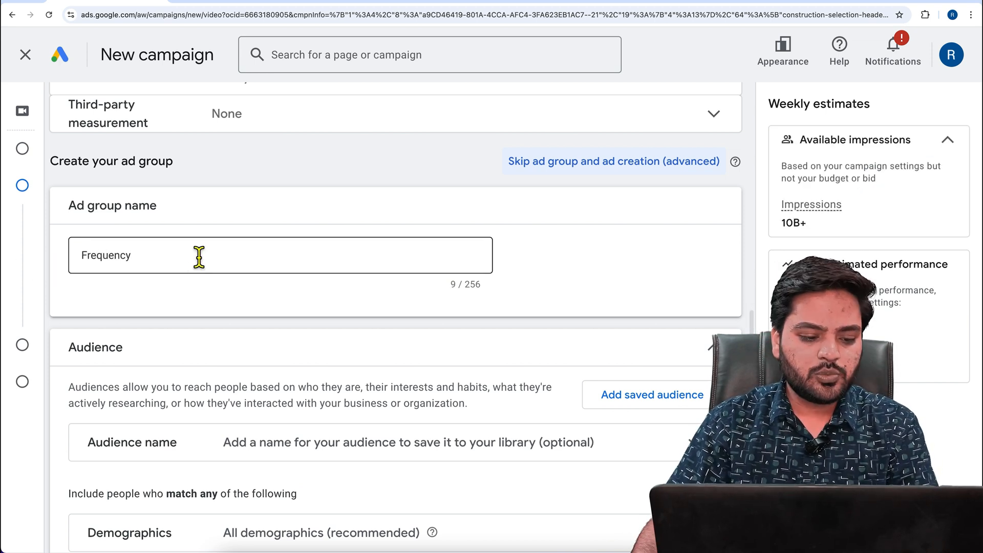
Review the audience demographics options for gender, age, parental status and household income
{"action": "scroll", "coordinate": [176, 279], "scroll_direction": "down", "scroll_amount": 3}
{"action": "scroll", "coordinate": [221, 266], "scroll_direction": "down", "scroll_amount": 2}
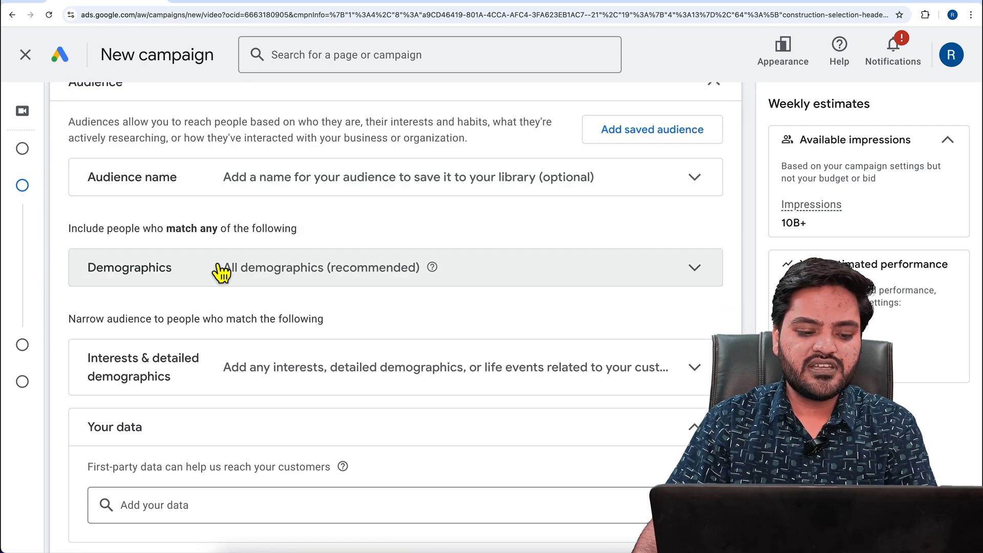
{"action": "left_click", "coordinate": [194, 279]}
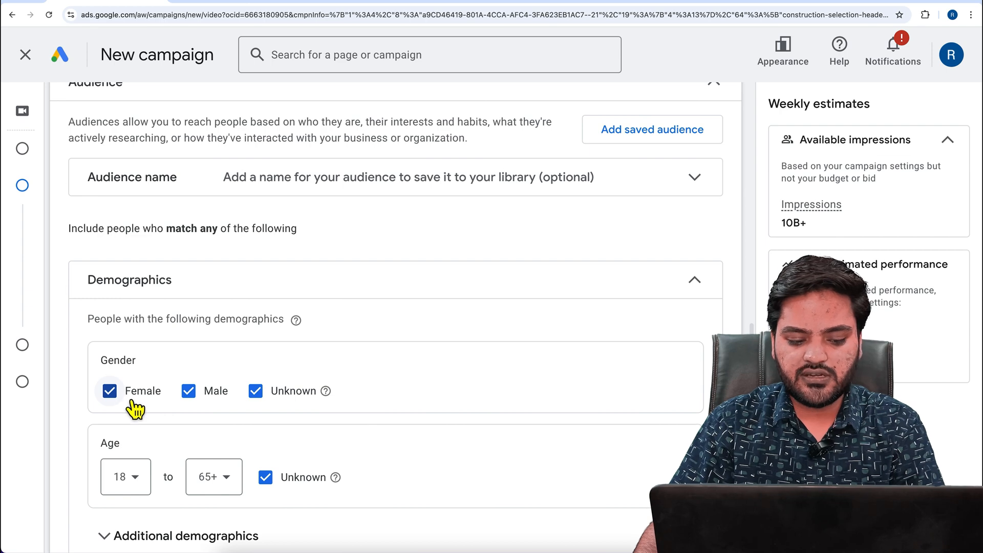
{"action": "scroll", "coordinate": [174, 422], "scroll_direction": "down", "scroll_amount": 3}
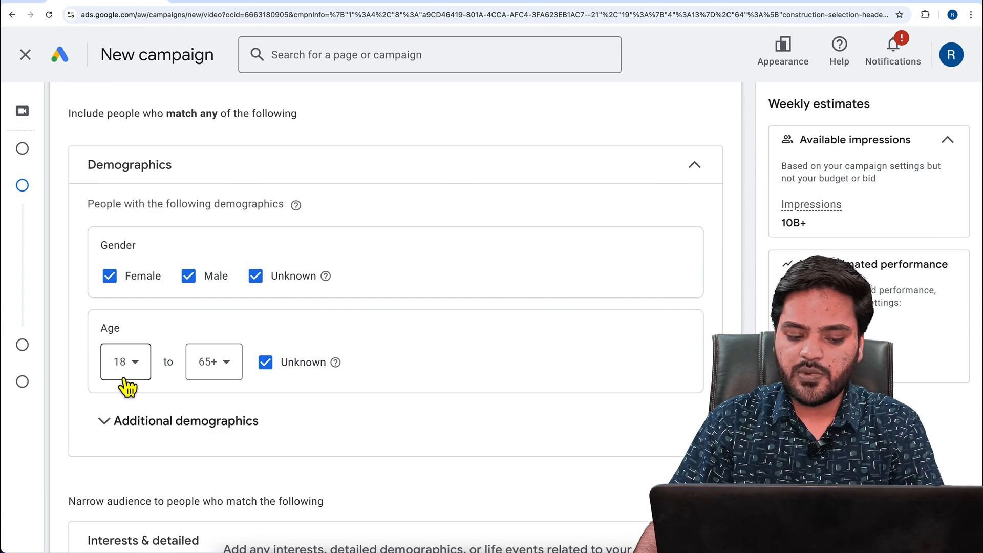
{"action": "left_click", "coordinate": [213, 420]}
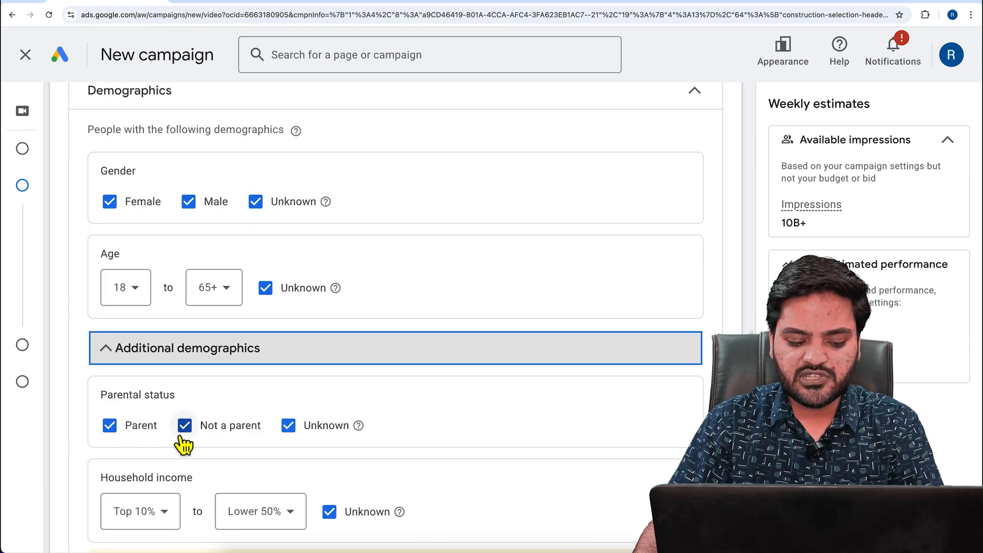
{"action": "scroll", "coordinate": [173, 432], "scroll_direction": "down", "scroll_amount": 1}
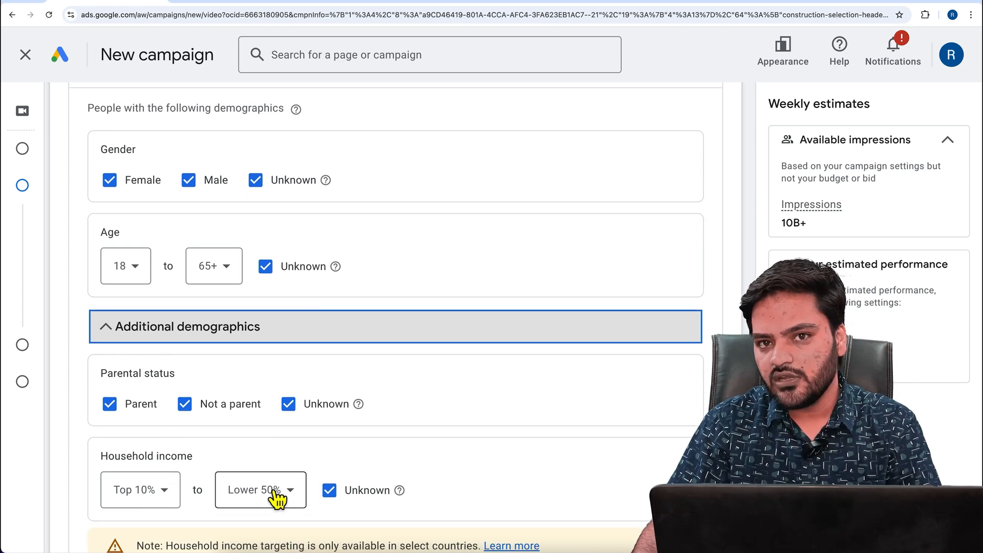
{"action": "scroll", "coordinate": [205, 320], "scroll_direction": "up", "scroll_amount": 2}
{"action": "left_click", "coordinate": [184, 188]}
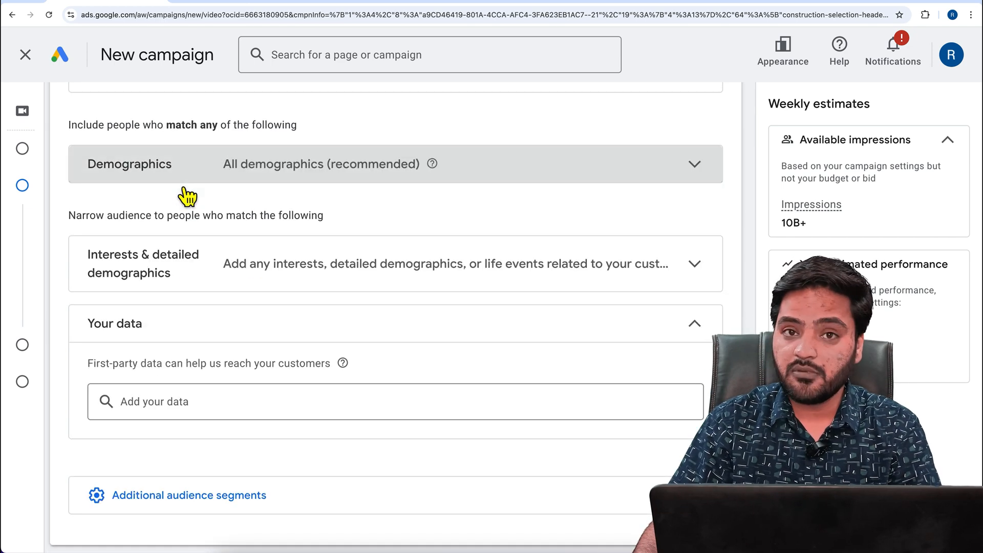
Search the interests and detailed demographics for "new house" audience segments
{"action": "left_click", "coordinate": [184, 277]}
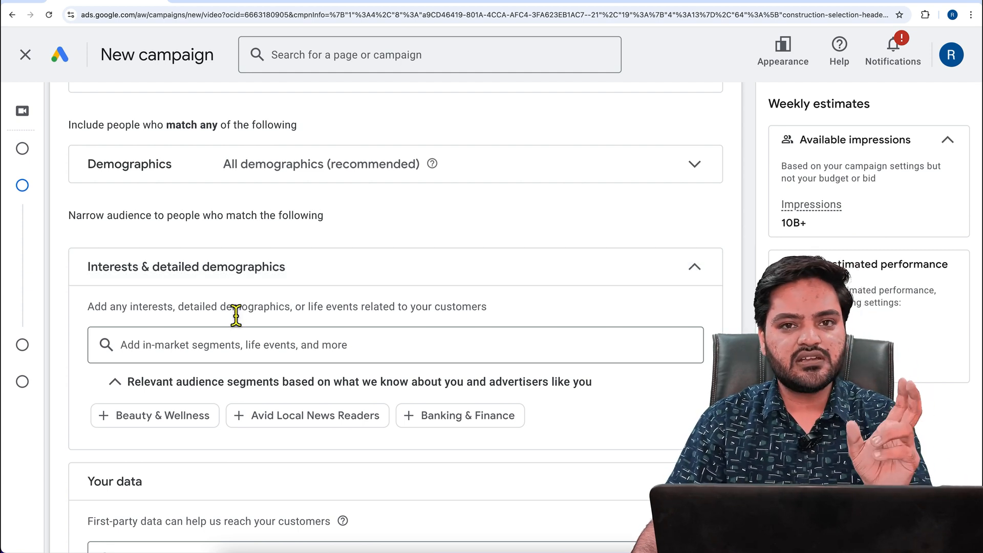
{"action": "left_click", "coordinate": [243, 355]}
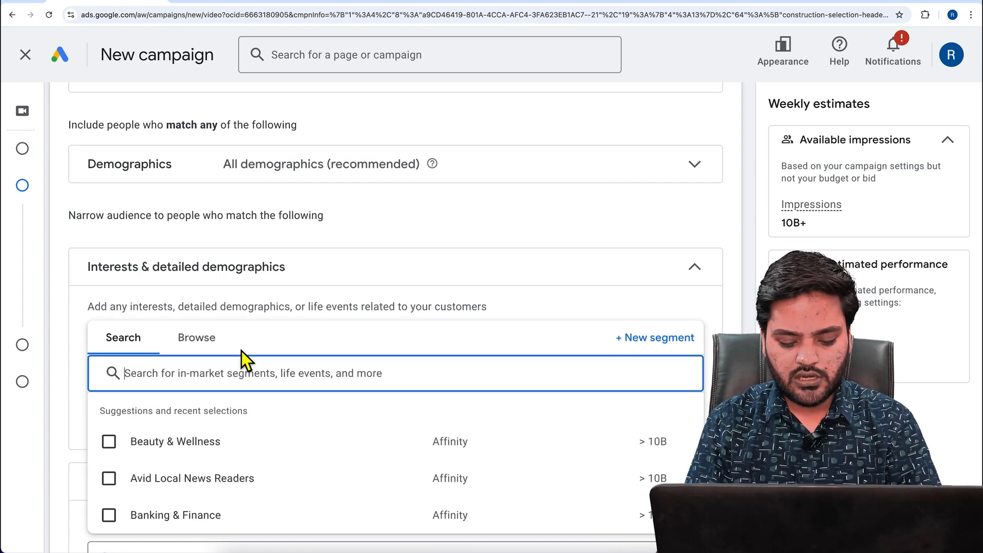
{"action": "type", "text": "new house"}
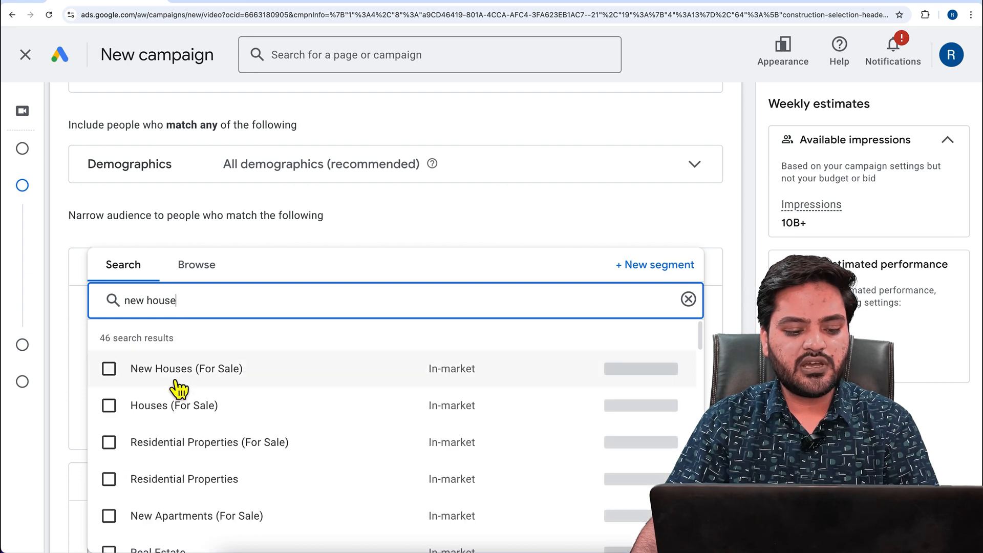
{"action": "left_click", "coordinate": [186, 409]}
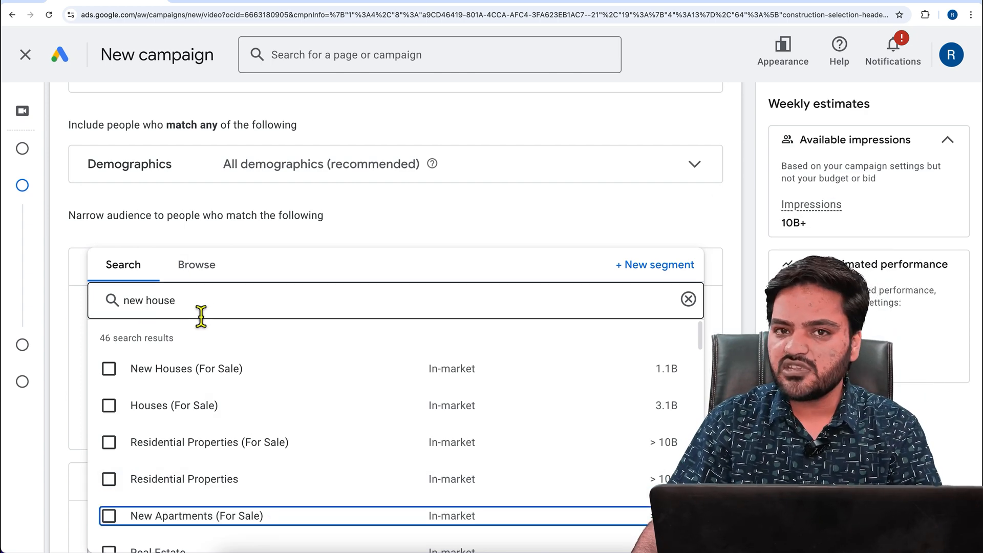
Browse the interest segment categories and look into the In-market segments
{"action": "left_click", "coordinate": [199, 267]}
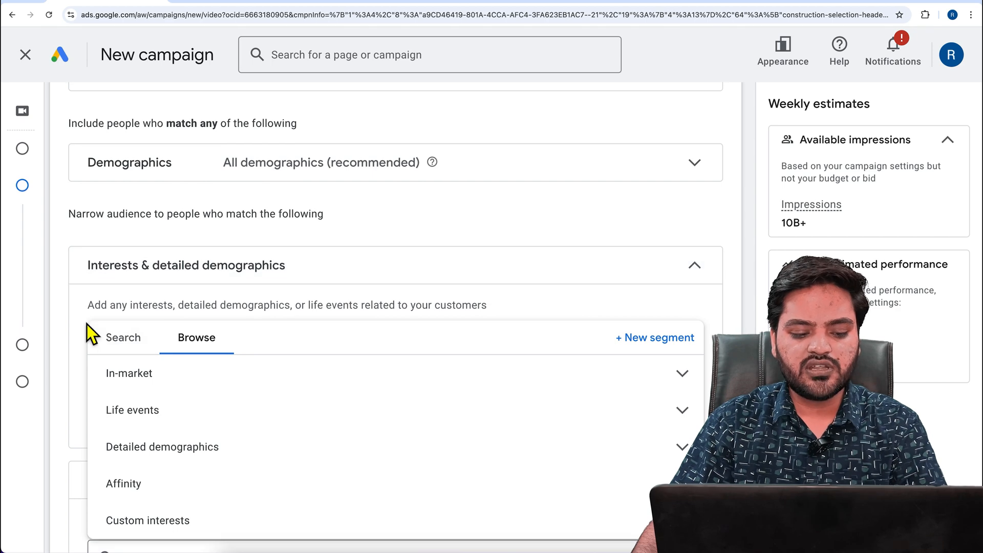
{"action": "scroll", "coordinate": [88, 325], "scroll_direction": "down", "scroll_amount": 2}
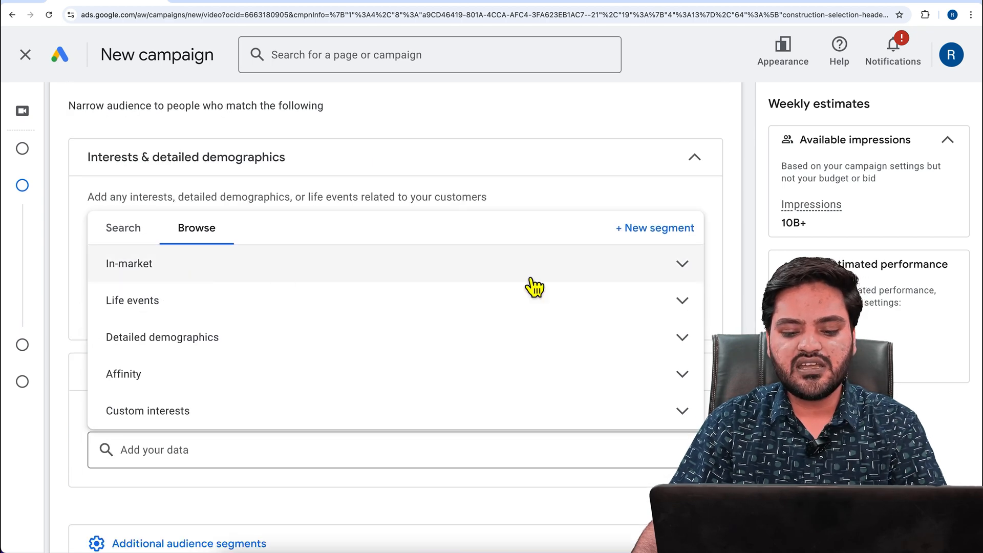
{"action": "left_click", "coordinate": [702, 276]}
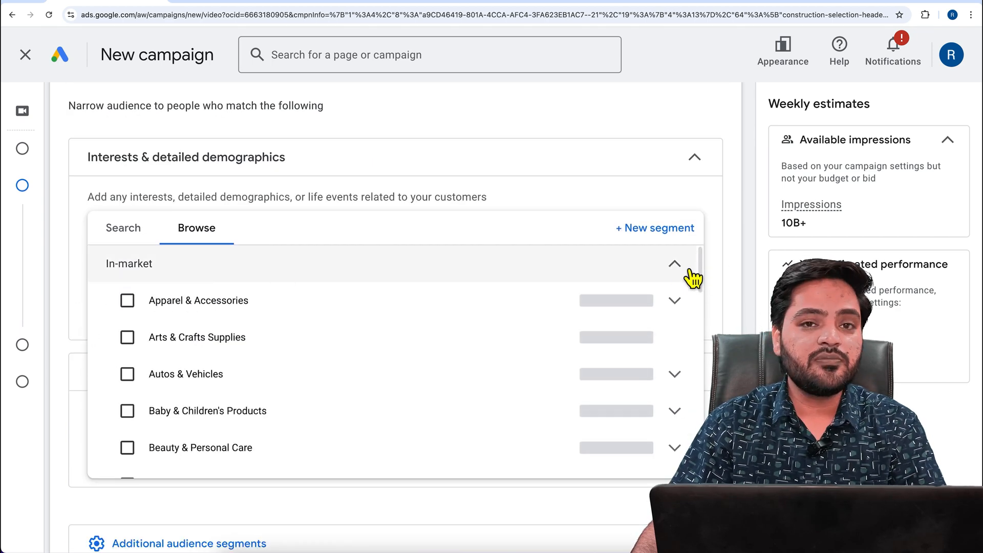
{"action": "left_click", "coordinate": [683, 271]}
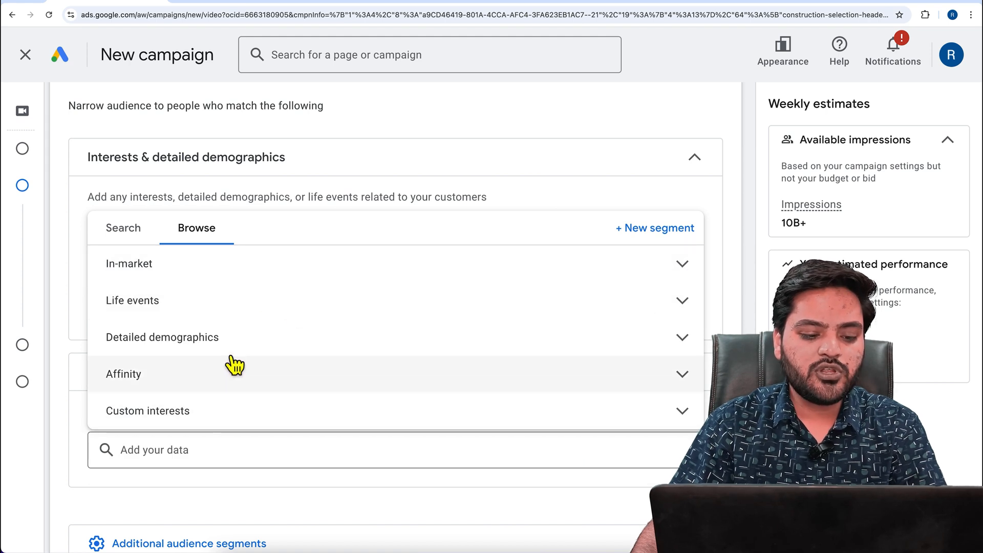
{"action": "mouse_move", "coordinate": [39, 413]}
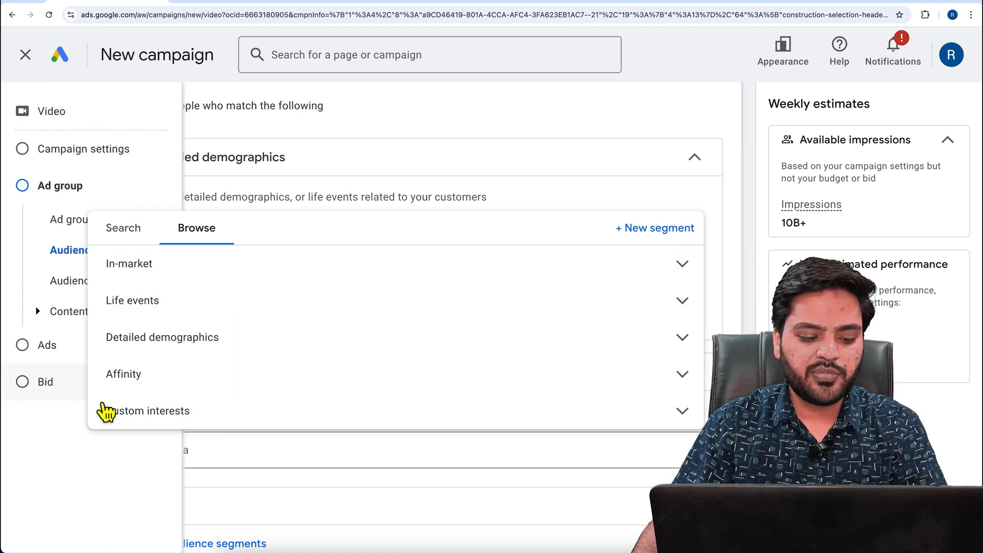
{"action": "left_click", "coordinate": [63, 417]}
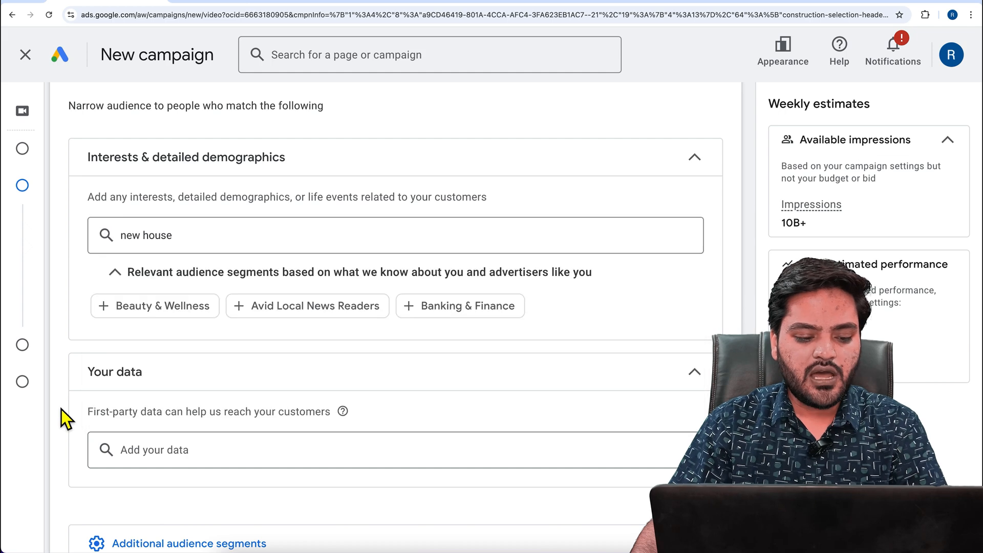
Examine the ad group's first-party data, audience expansion and content targeting sections
{"action": "scroll", "coordinate": [60, 410], "scroll_direction": "down", "scroll_amount": 3}
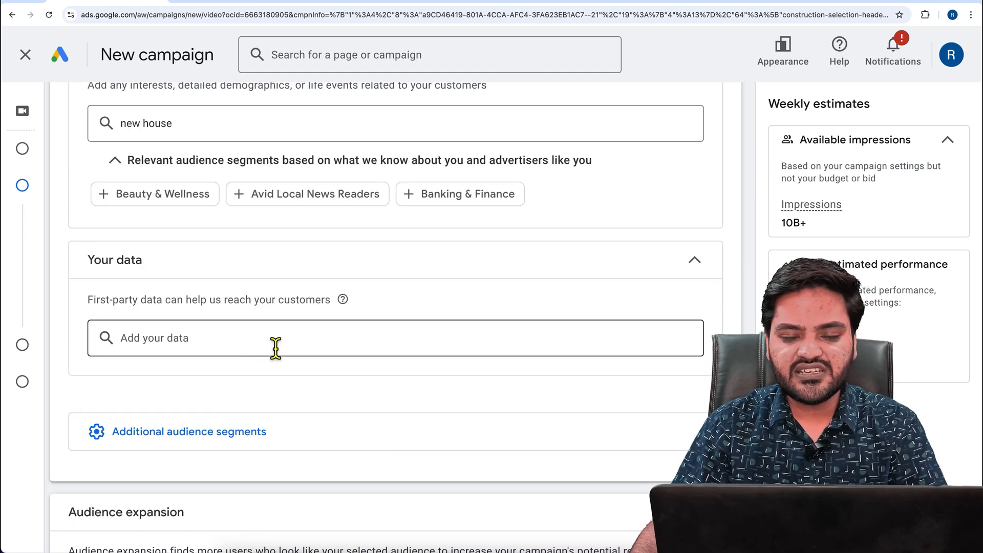
{"action": "scroll", "coordinate": [326, 343], "scroll_direction": "down", "scroll_amount": 3}
{"action": "scroll", "coordinate": [327, 342], "scroll_direction": "down", "scroll_amount": 4}
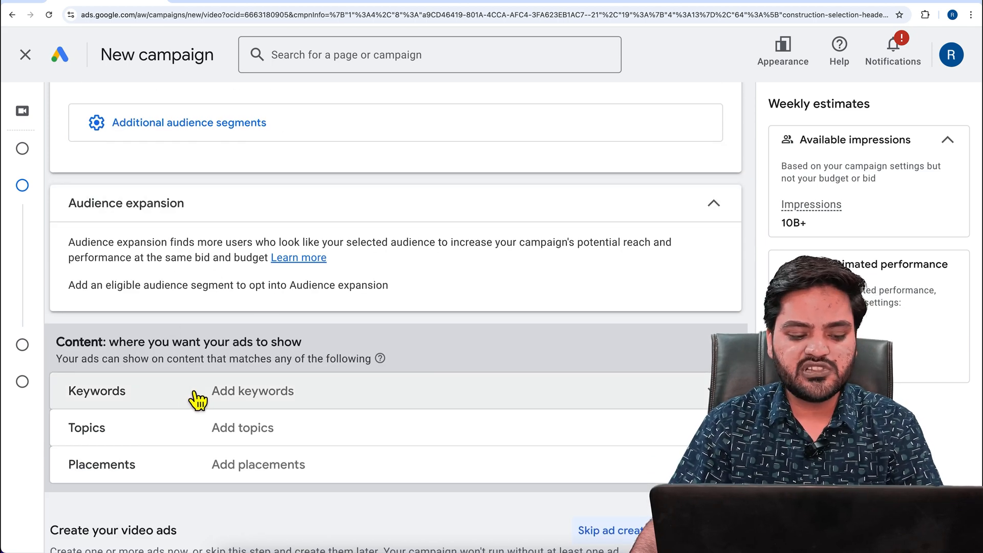
Examine the placement targeting options for the ad group's content, such as YouTube channels, videos and video lineups
{"action": "scroll", "coordinate": [197, 400], "scroll_direction": "down", "scroll_amount": 2}
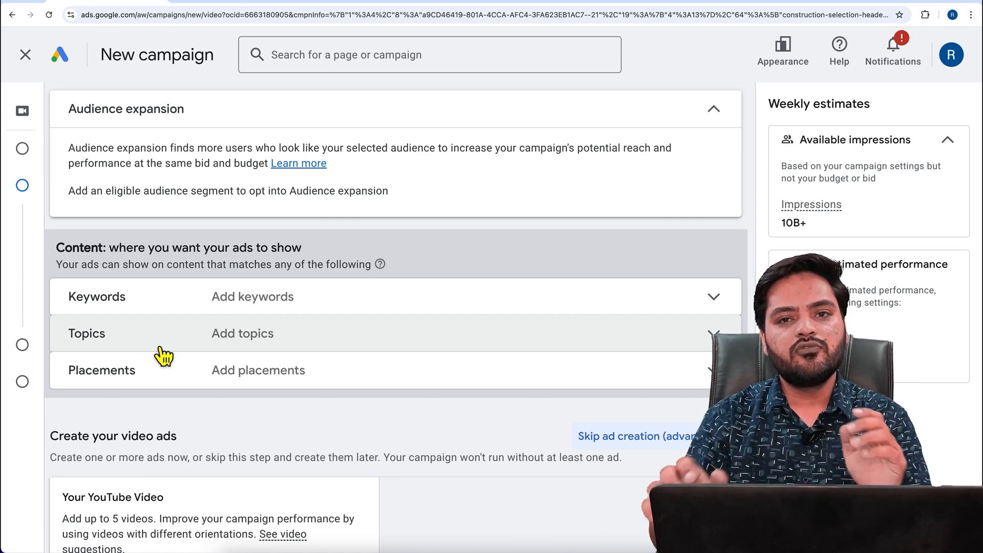
{"action": "left_click", "coordinate": [188, 367]}
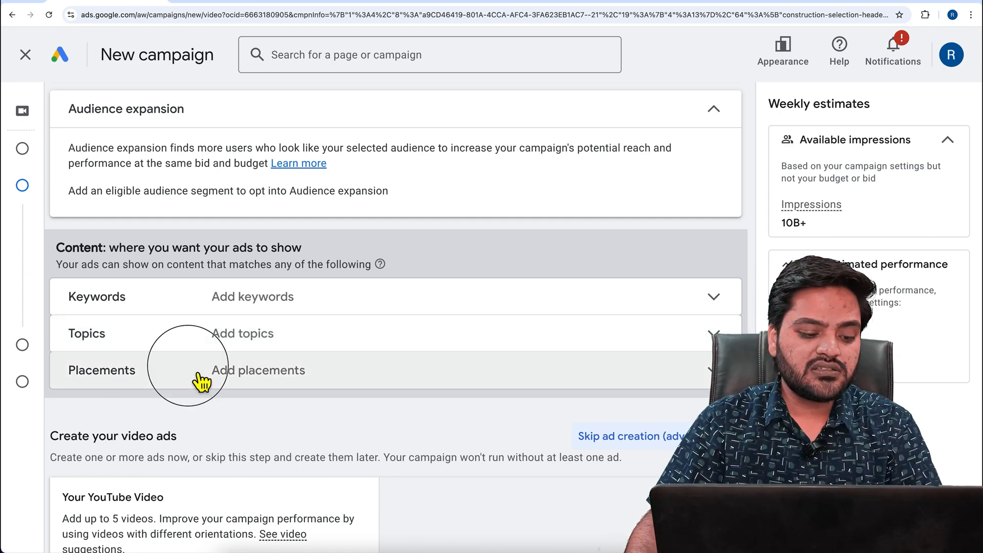
{"action": "scroll", "coordinate": [192, 370], "scroll_direction": "down", "scroll_amount": 3}
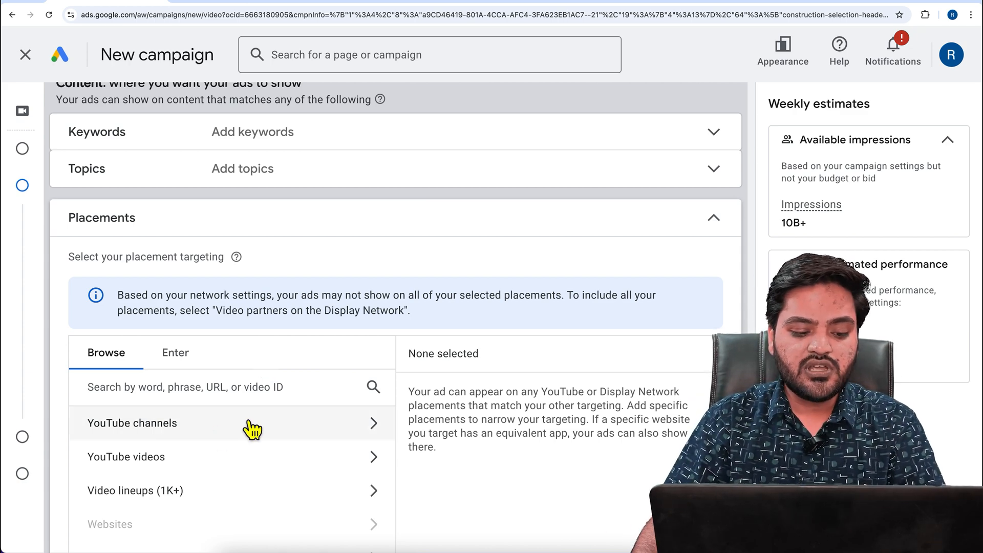
{"action": "scroll", "coordinate": [252, 429], "scroll_direction": "down", "scroll_amount": 2}
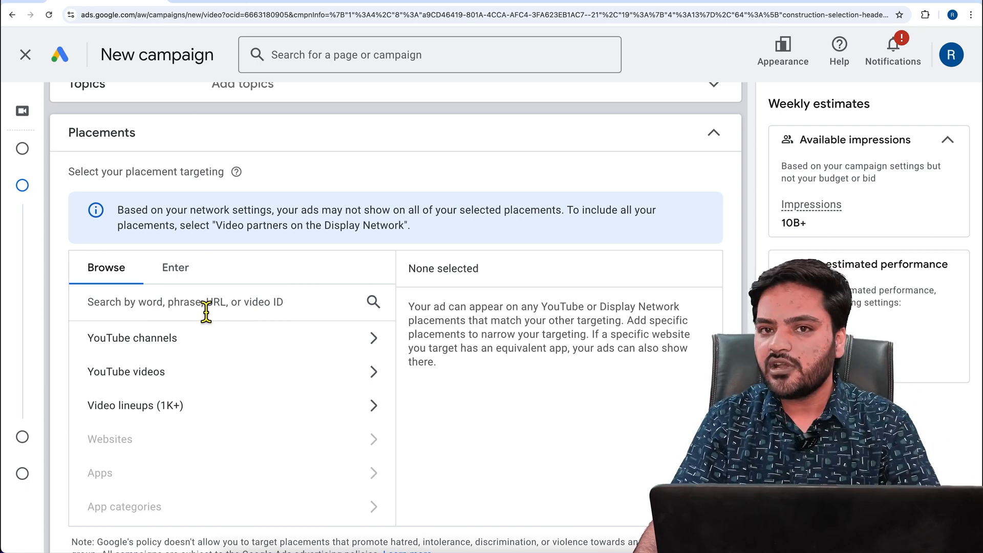
Switch to YouTube Studio and copy the shareable link of the video "my online master 1"
{"action": "scroll", "coordinate": [206, 312], "scroll_direction": "down", "scroll_amount": 10}
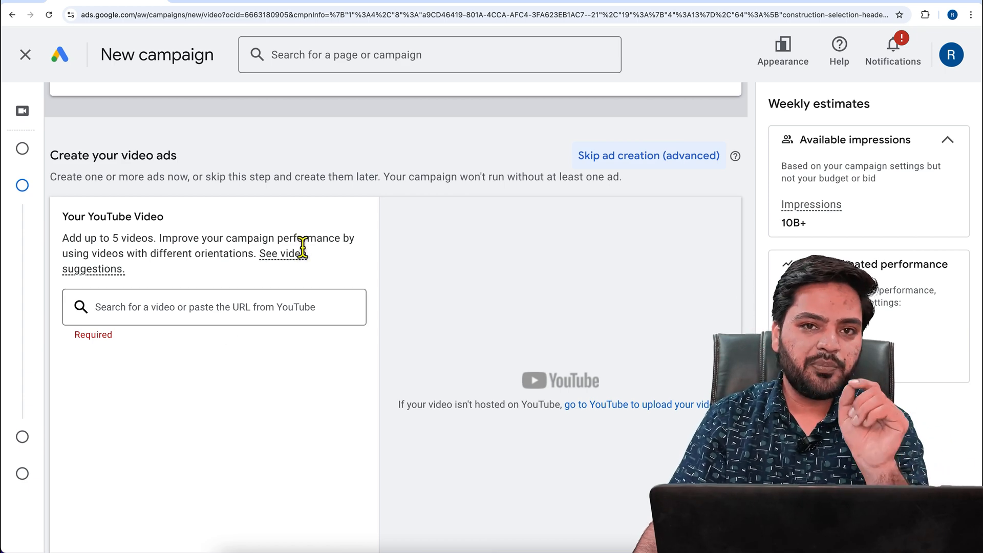
{"action": "left_click", "coordinate": [348, 4]}
{"action": "left_click", "coordinate": [500, 395]}
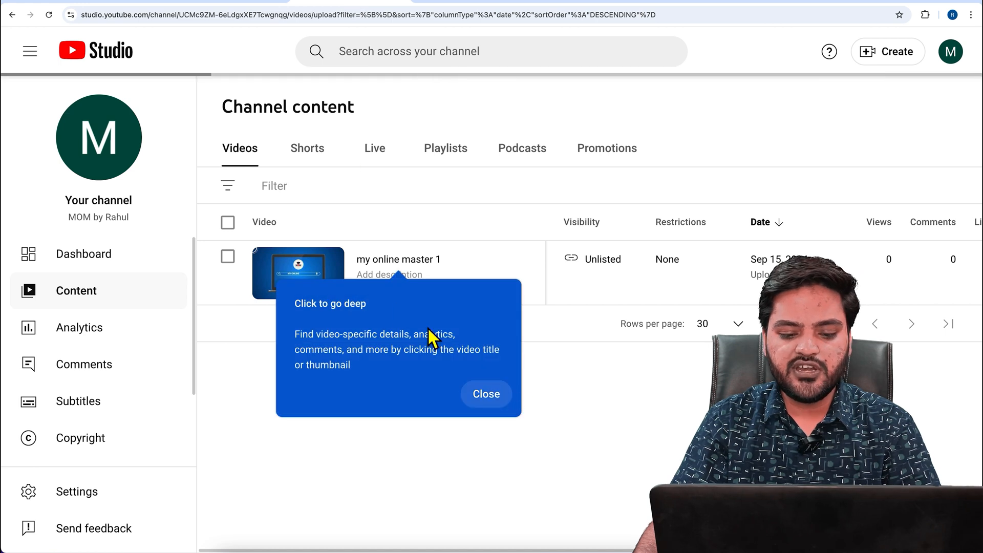
{"action": "left_click", "coordinate": [513, 287]}
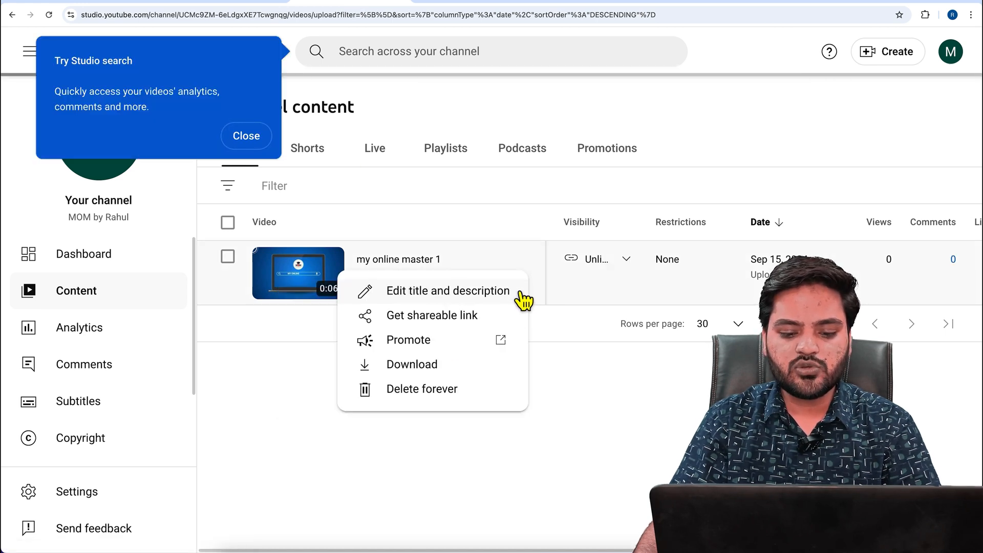
{"action": "left_click", "coordinate": [429, 318]}
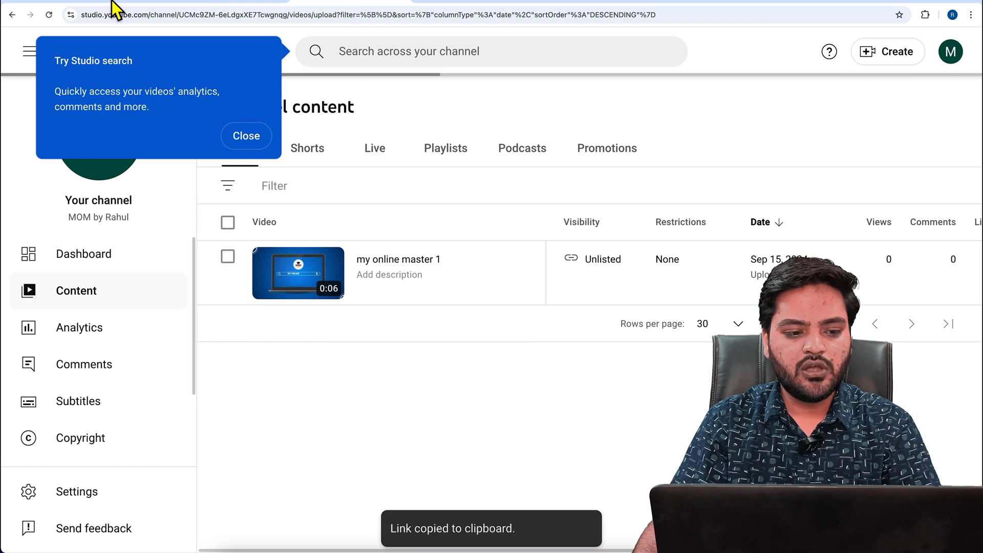
Back in Google Ads, add the video "my online master 1" to the ad using its copied link
{"action": "left_click", "coordinate": [112, 5]}
{"action": "left_click", "coordinate": [214, 304]}
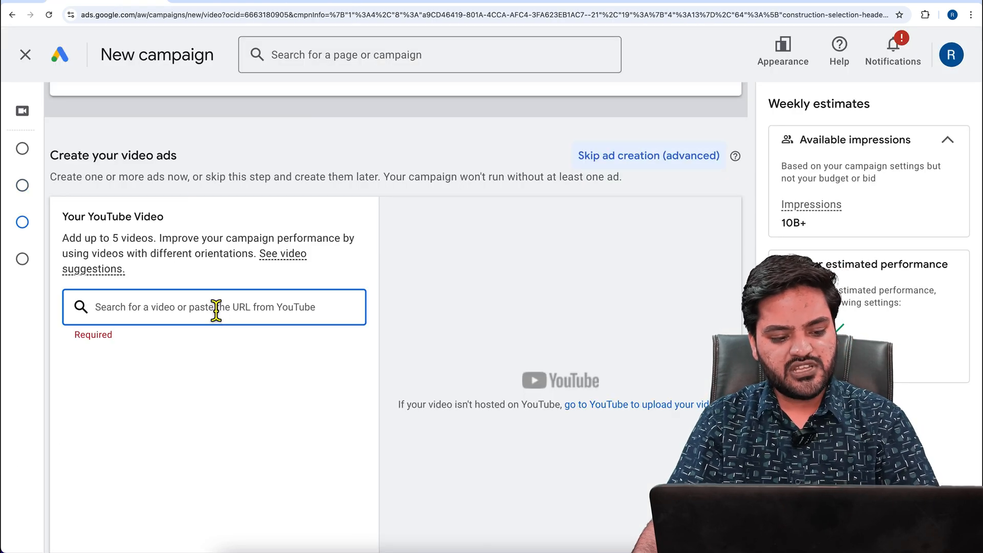
{"action": "key", "text": "ctrl+v"}
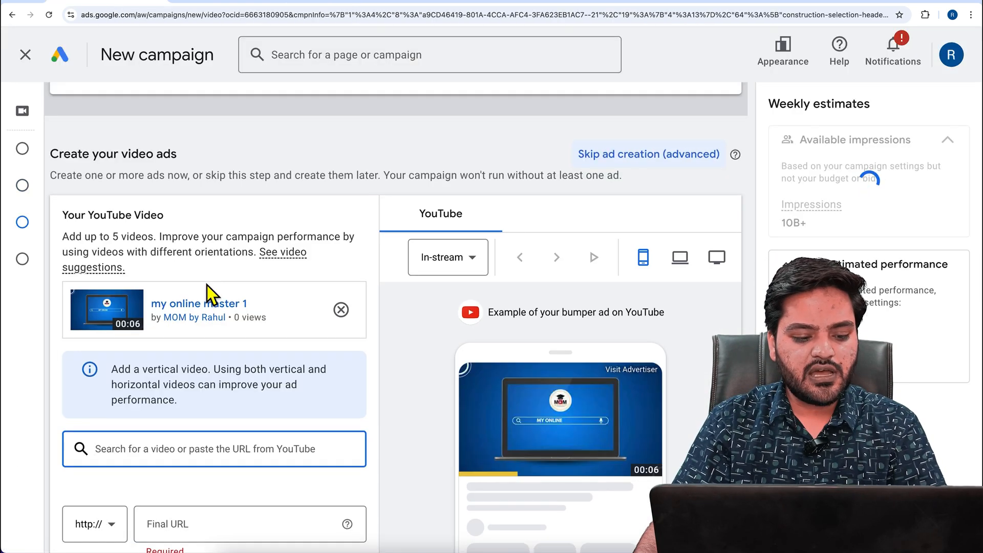
Preview the in-stream bumper ad on computer, TV screen and mobile, and check the available ad format
{"action": "scroll", "coordinate": [207, 285], "scroll_direction": "down", "scroll_amount": 3}
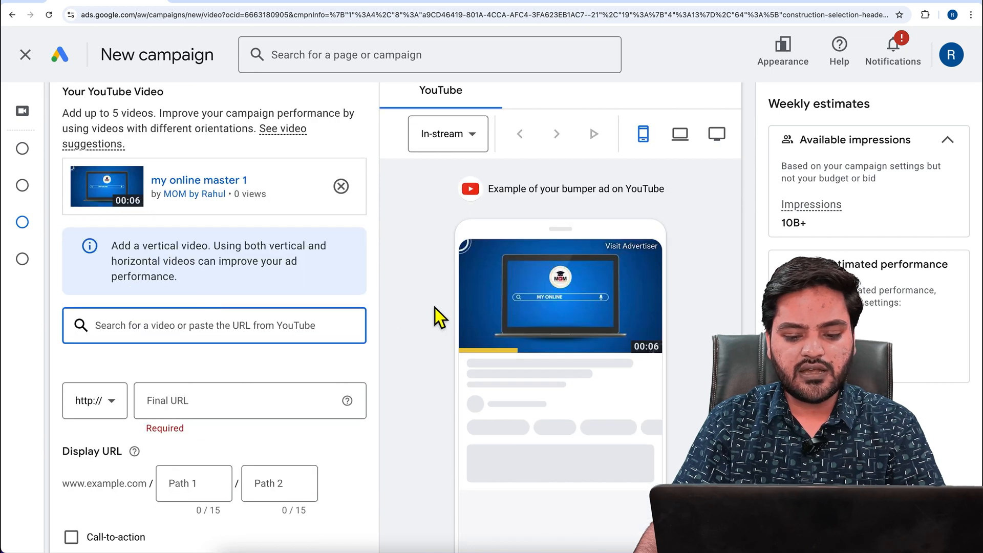
{"action": "left_click", "coordinate": [467, 146]}
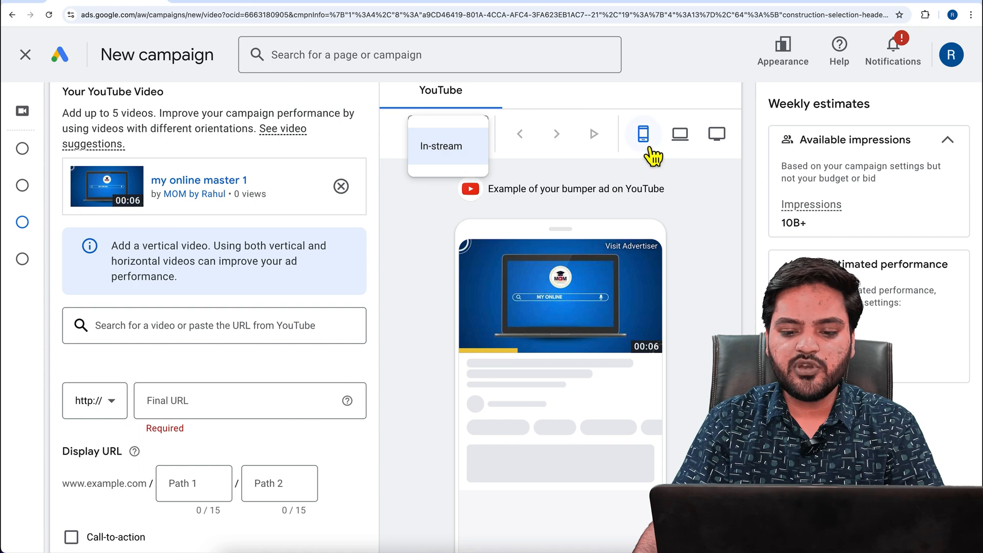
{"action": "left_click", "coordinate": [692, 147]}
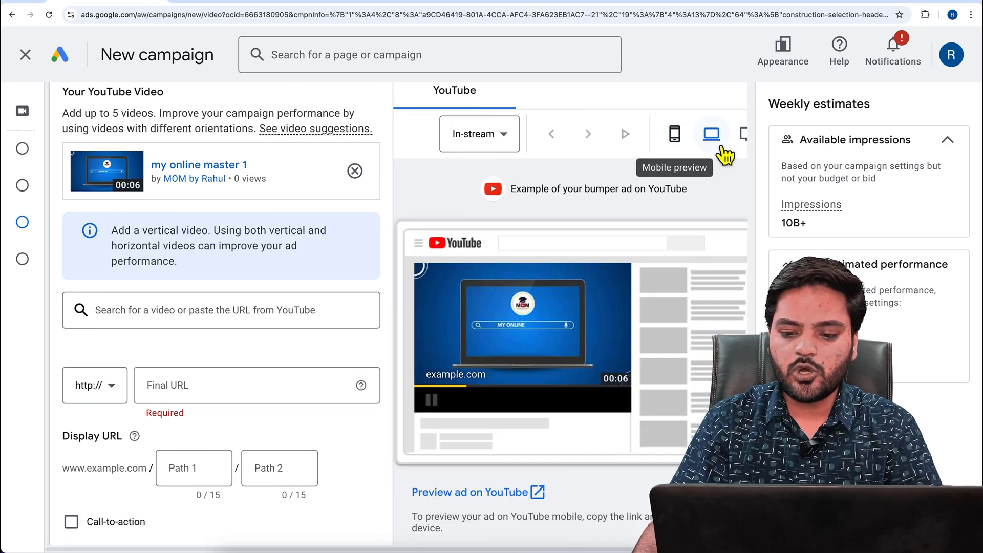
{"action": "left_click", "coordinate": [748, 135]}
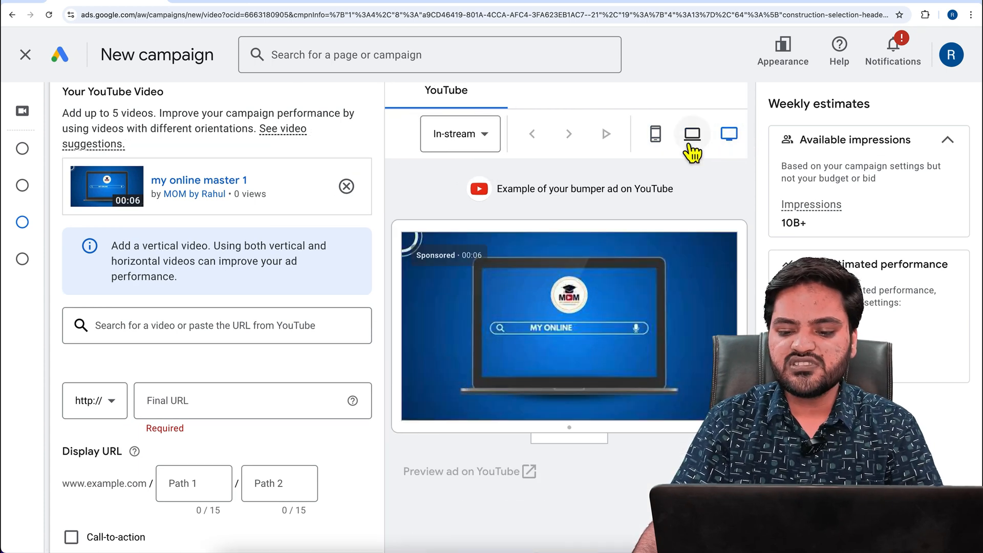
{"action": "left_click", "coordinate": [666, 144]}
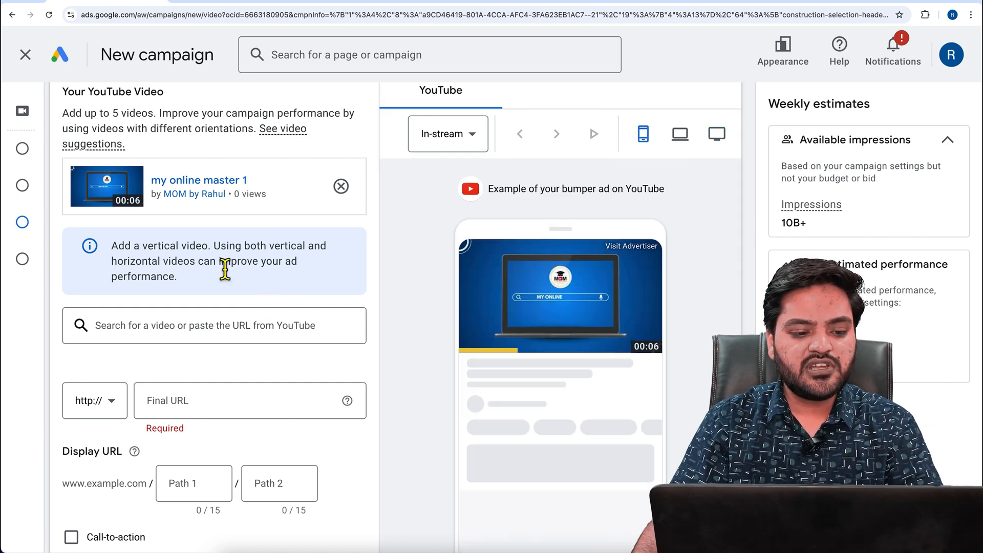
Look over the ad's URL, call-to-action, headline and companion banner fields, then show the computer preview of the ad
{"action": "scroll", "coordinate": [192, 272], "scroll_direction": "down", "scroll_amount": 5}
{"action": "scroll", "coordinate": [191, 272], "scroll_direction": "down", "scroll_amount": 2}
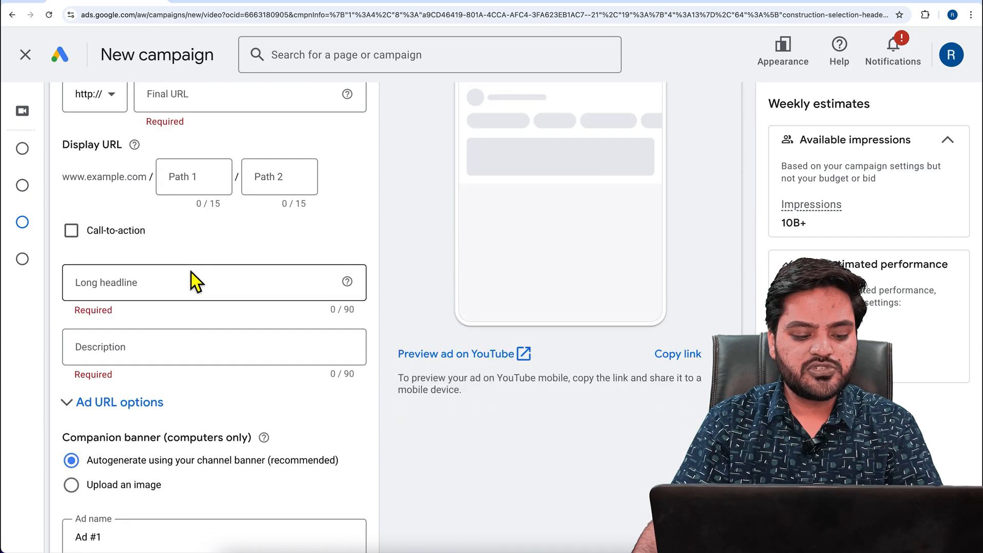
{"action": "scroll", "coordinate": [192, 359], "scroll_direction": "down", "scroll_amount": 2}
{"action": "scroll", "coordinate": [193, 348], "scroll_direction": "up", "scroll_amount": 5}
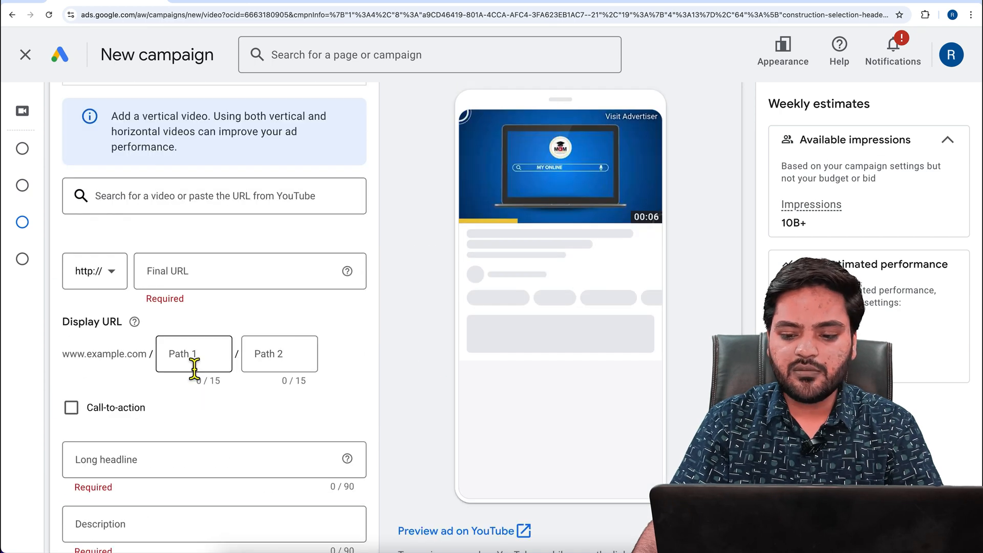
{"action": "scroll", "coordinate": [194, 366], "scroll_direction": "up", "scroll_amount": 3}
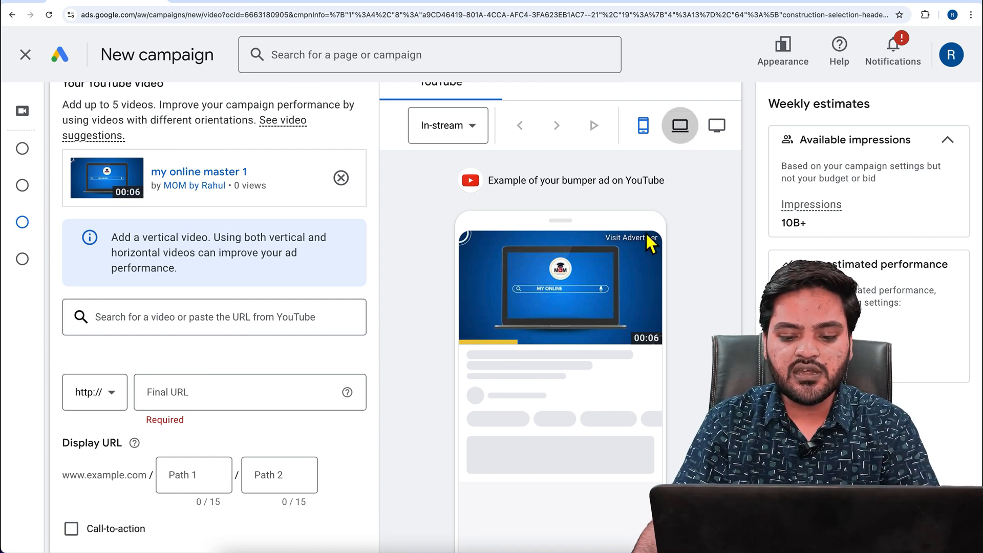
{"action": "left_click", "coordinate": [680, 125]}
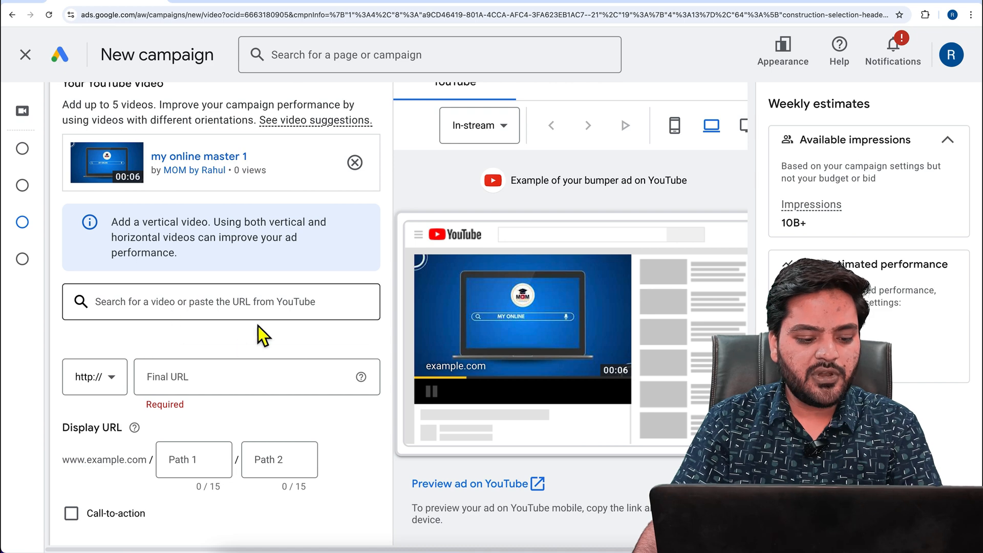
Set the ad's final URL to wpexpert.in
{"action": "scroll", "coordinate": [232, 351], "scroll_direction": "down", "scroll_amount": 2}
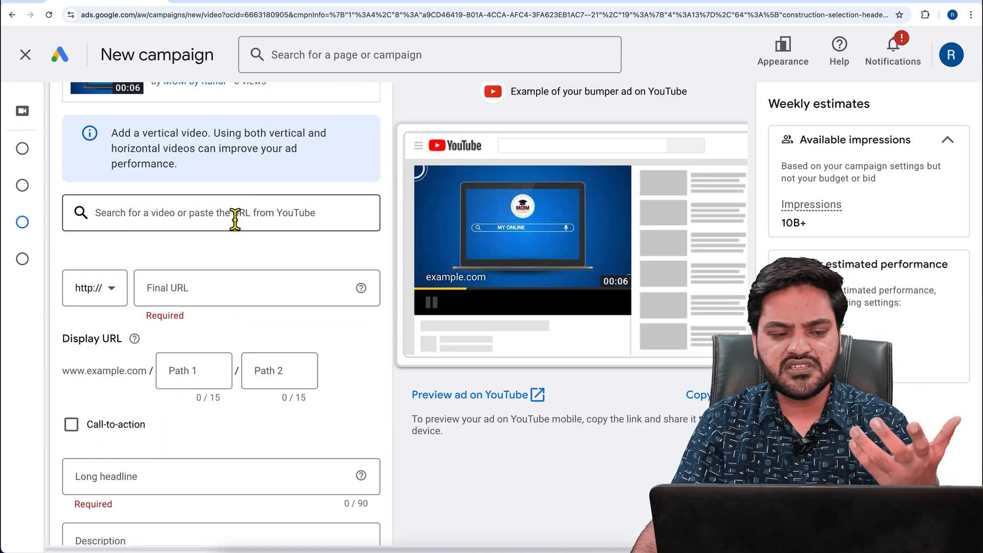
{"action": "left_click", "coordinate": [246, 298]}
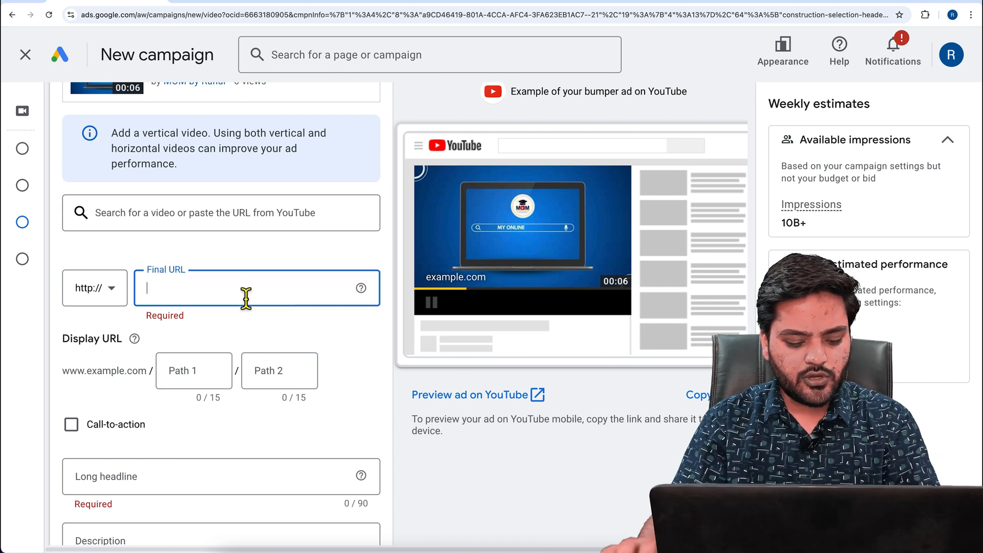
{"action": "type", "text": "wpexpert"}
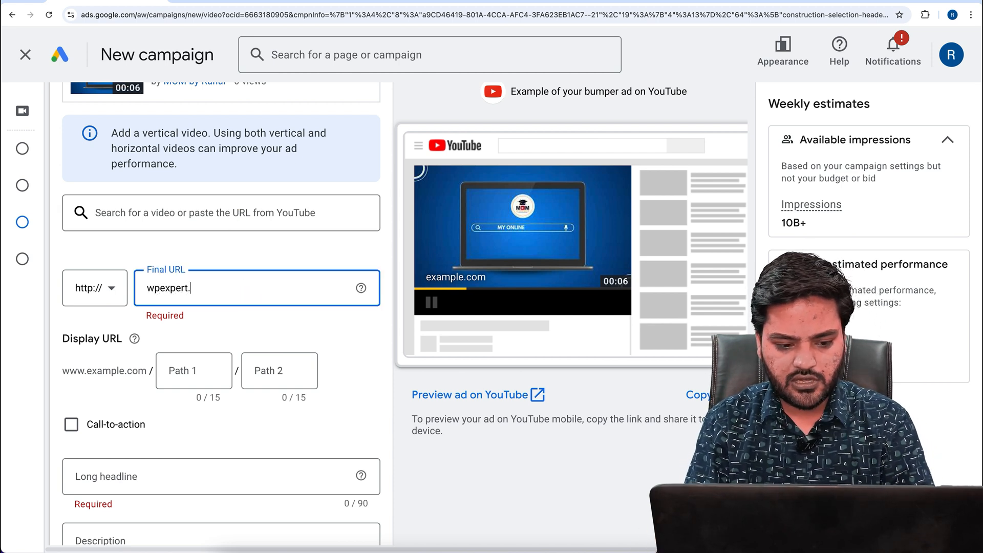
{"action": "type", "text": ".in"}
Set the display URL paths to "2-and-3bhk" and "flat-delhi"
{"action": "left_click", "coordinate": [189, 376]}
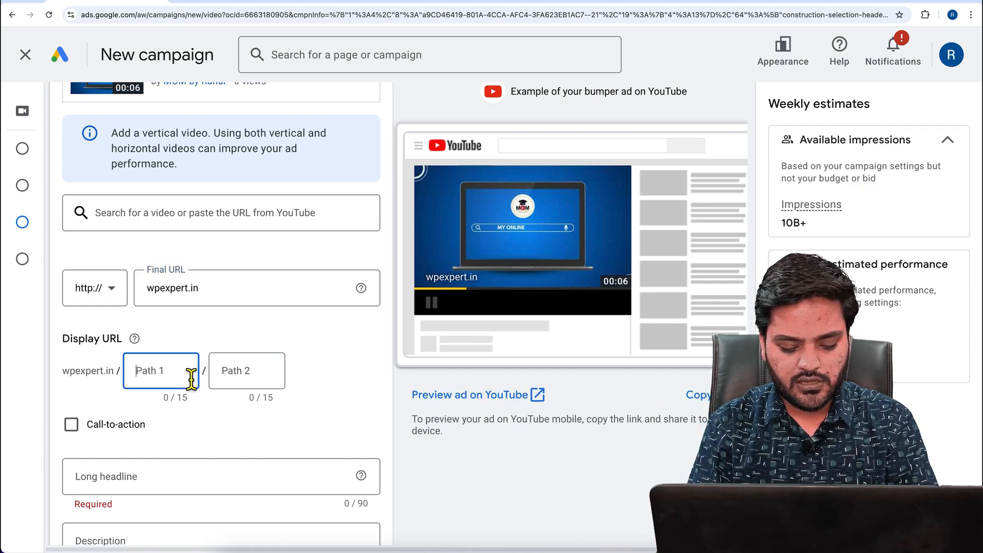
{"action": "type", "text": "2"}
{"action": "key", "text": "BackSpace"}
{"action": "key", "text": "BackSpace"}
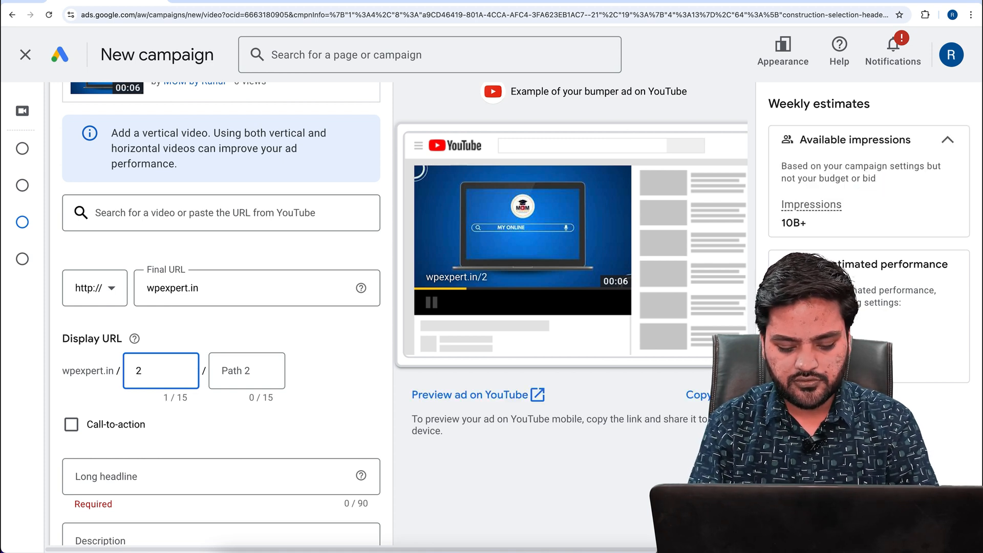
{"action": "type", "text": "-and-3"}
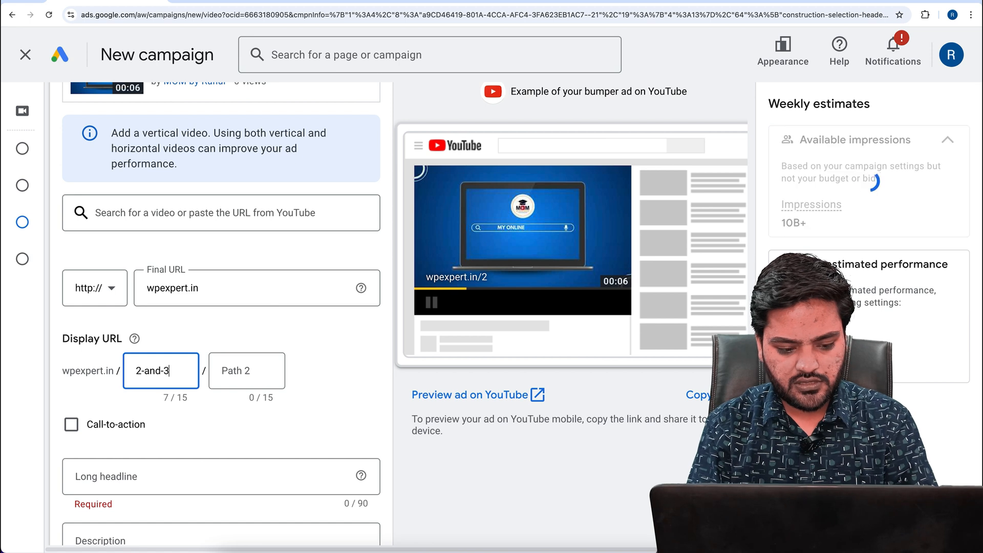
{"action": "type", "text": "bhk"}
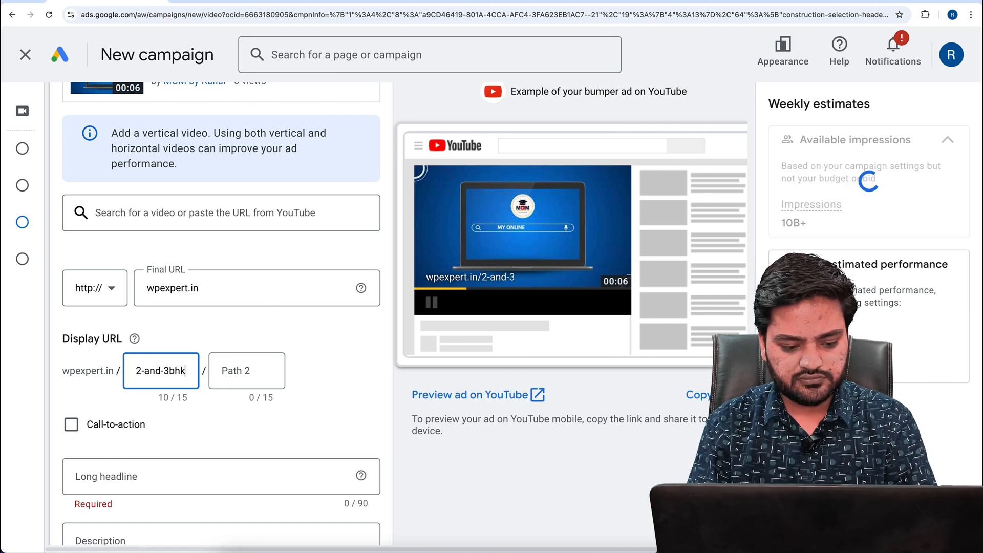
{"action": "key", "text": "Tab"}
{"action": "key", "text": "Tab"}
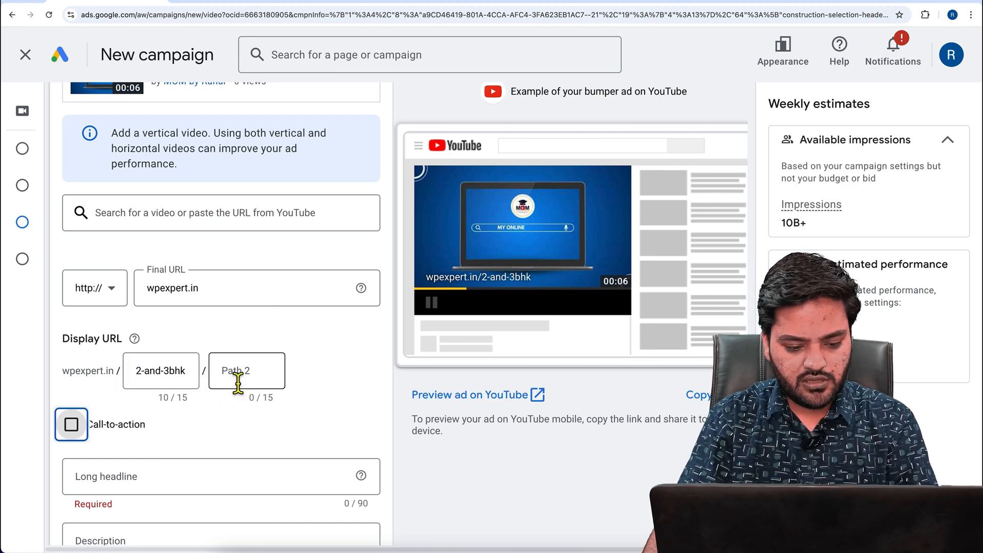
{"action": "left_click", "coordinate": [237, 377]}
{"action": "type", "text": "flat-"}
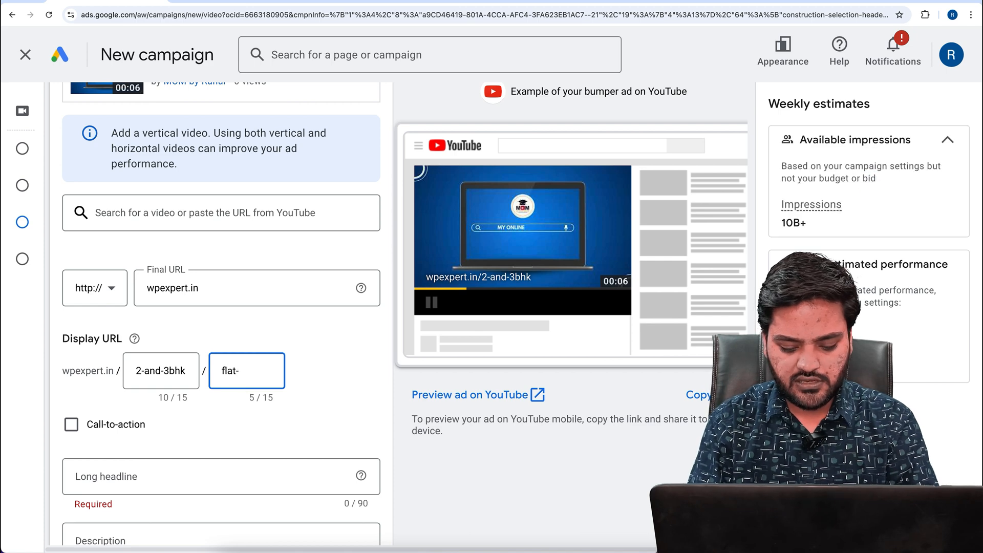
{"action": "type", "text": "delhi"}
{"action": "left_click", "coordinate": [322, 390]}
Enable the ad's call-to-action and choose "Book now" as its text
{"action": "scroll", "coordinate": [362, 365], "scroll_direction": "down", "scroll_amount": 2}
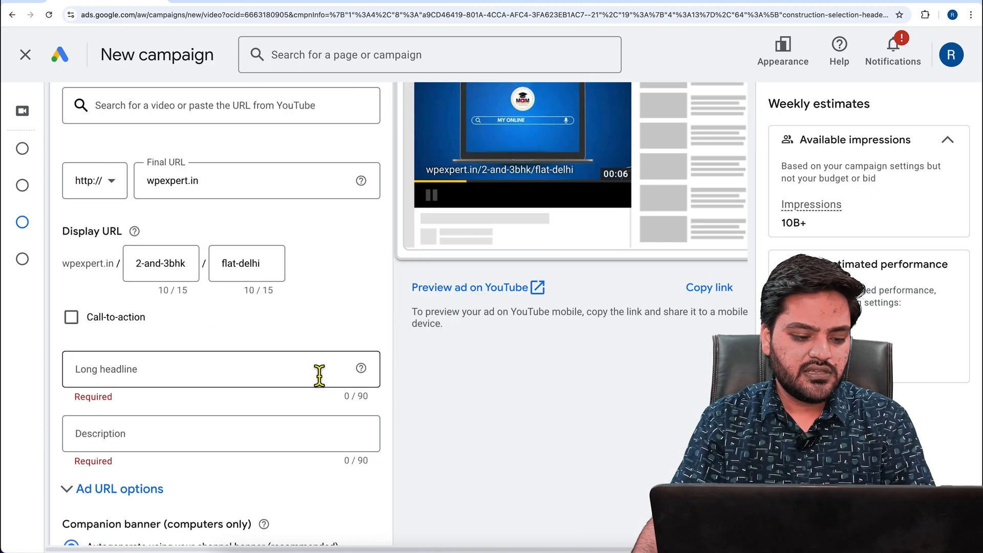
{"action": "left_click", "coordinate": [91, 333]}
{"action": "left_click", "coordinate": [176, 373]}
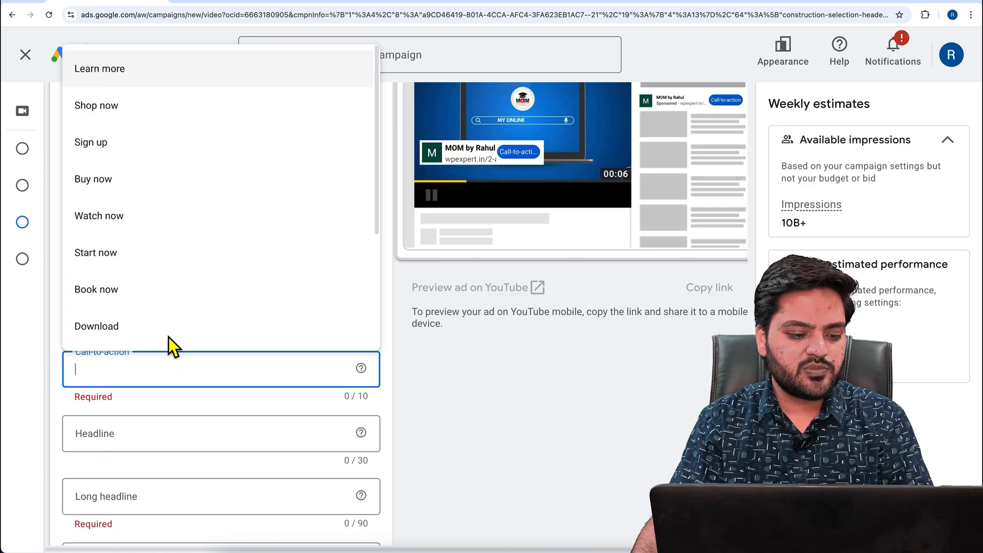
{"action": "scroll", "coordinate": [195, 246], "scroll_direction": "down", "scroll_amount": 3}
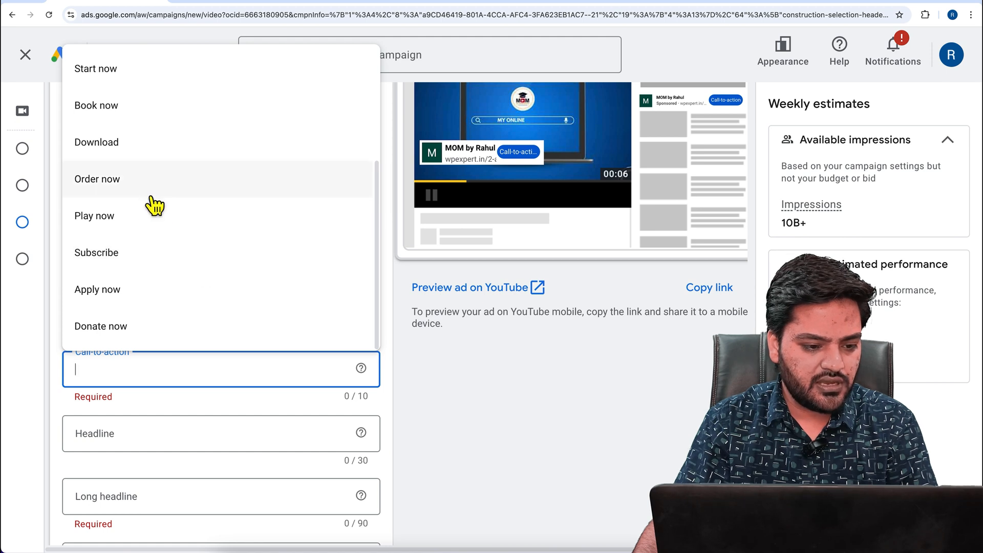
{"action": "scroll", "coordinate": [151, 318], "scroll_direction": "up", "scroll_amount": 3}
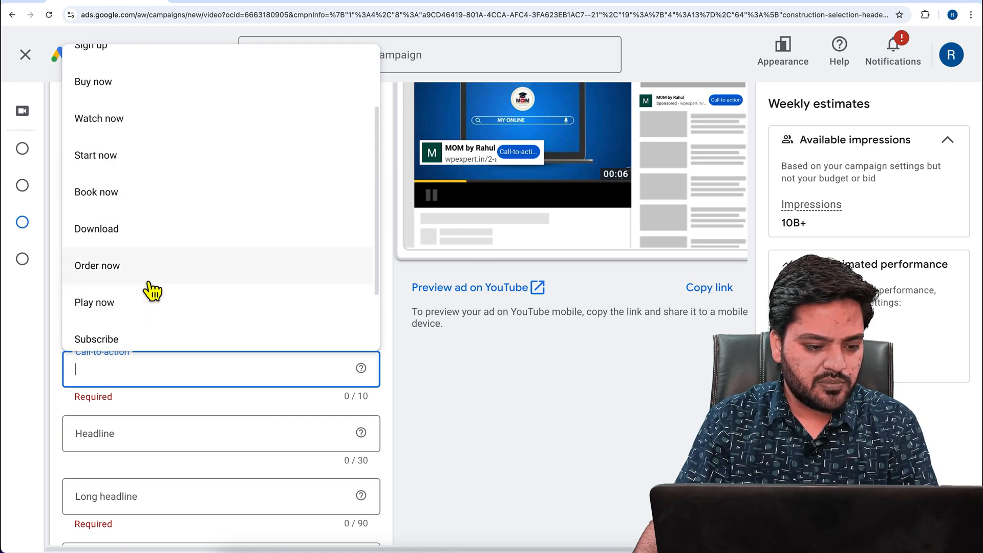
{"action": "left_click", "coordinate": [126, 221]}
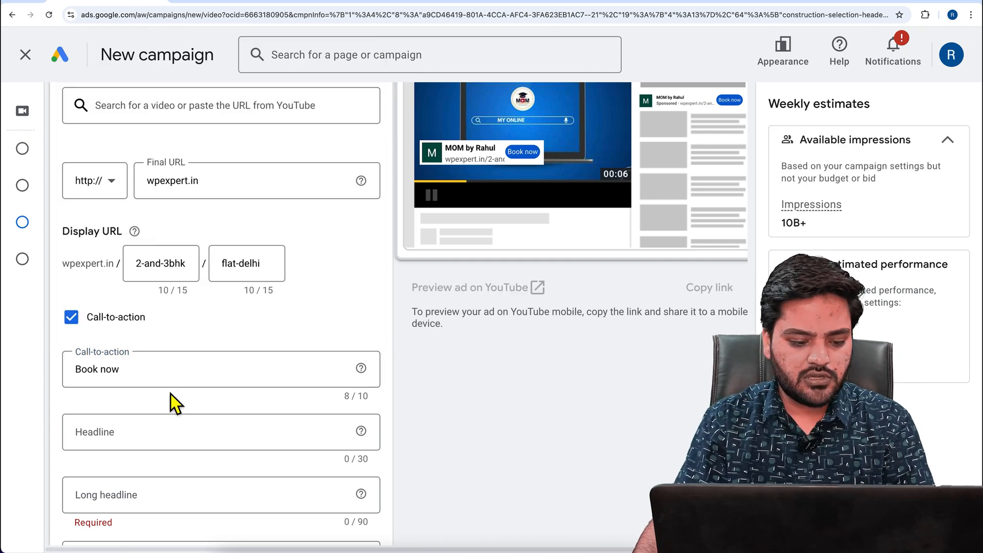
Set the ad's headline to "2&3 BHK Flats in Delhi"
{"action": "left_click", "coordinate": [137, 437]}
{"action": "type", "text": "2"}
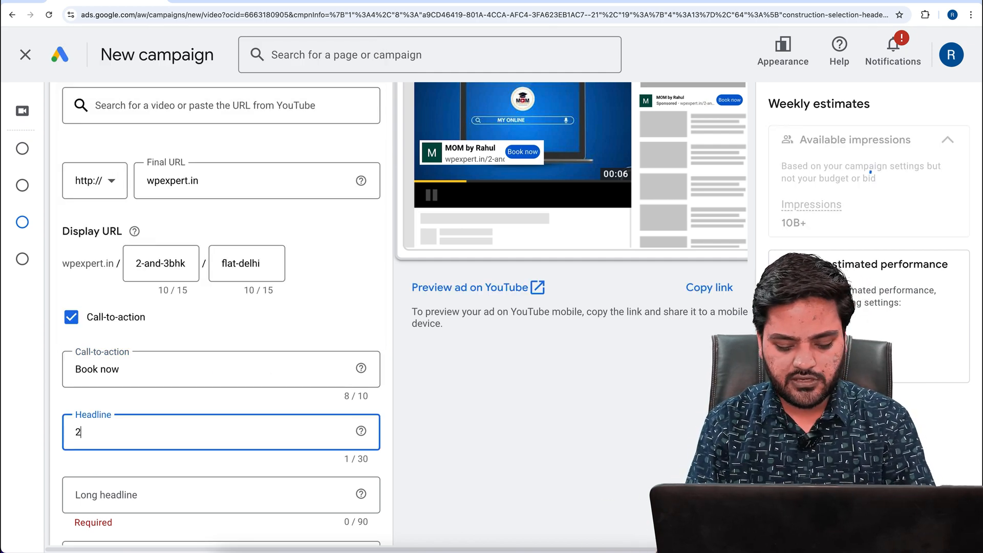
{"action": "type", "text": "&3"}
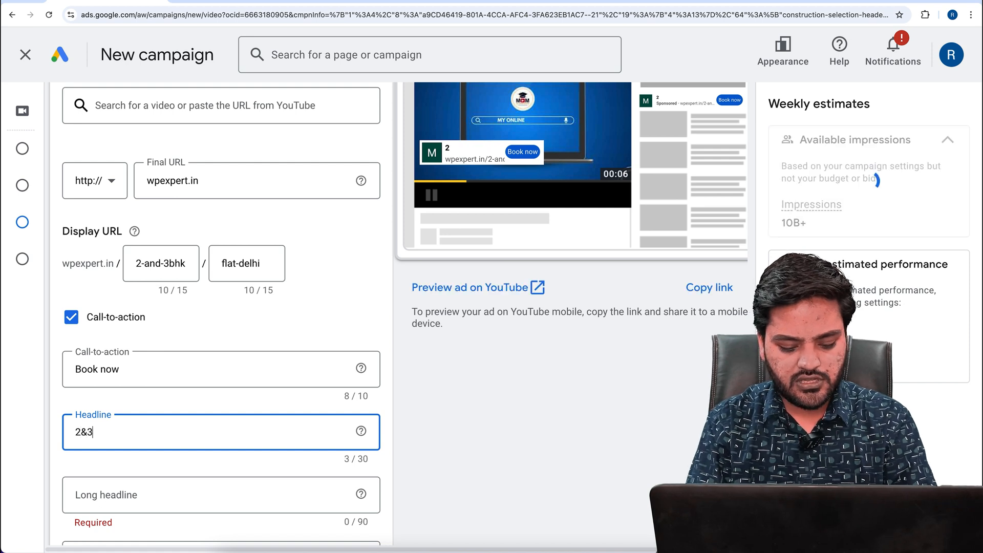
{"action": "type", "text": " BHk Fl"}
{"action": "key", "text": "BackSpace"}
{"action": "key", "text": "BackSpace"}
{"action": "key", "text": "BackSpace"}
{"action": "key", "text": "BackSpace"}
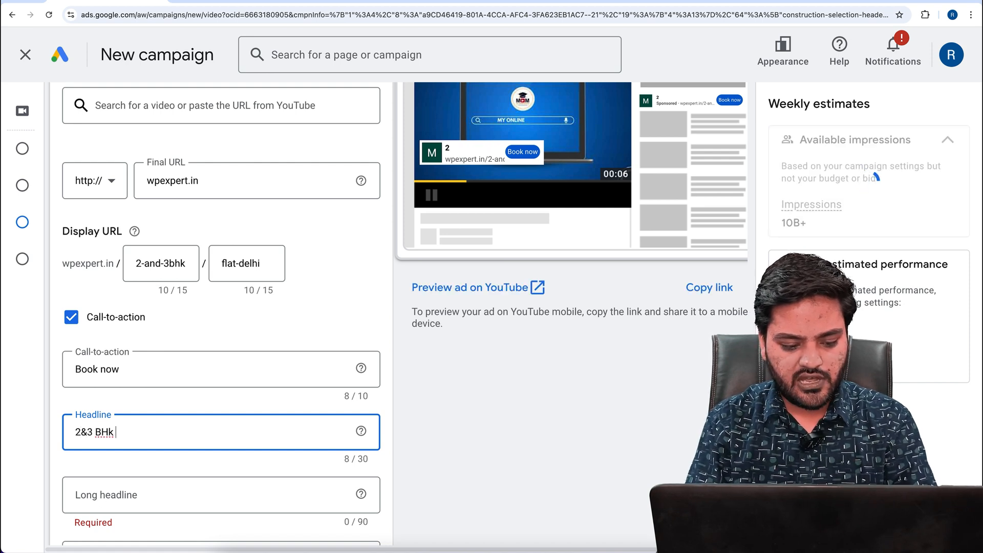
{"action": "type", "text": "Fla"}
{"action": "key", "text": "BackSpace"}
{"action": "key", "text": "BackSpace"}
{"action": "key", "text": "BackSpace"}
{"action": "type", "text": "K Fla"}
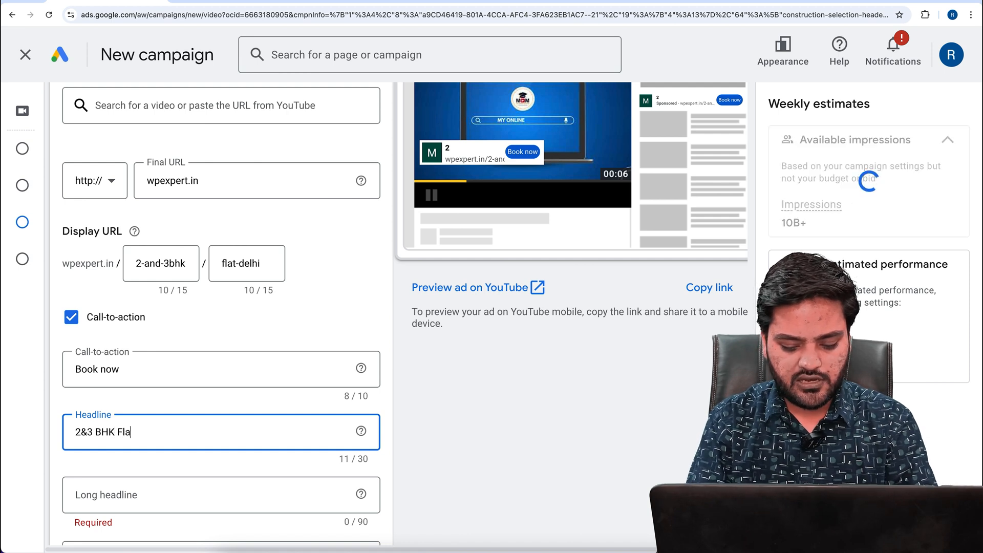
{"action": "type", "text": "ts in Delhi"}
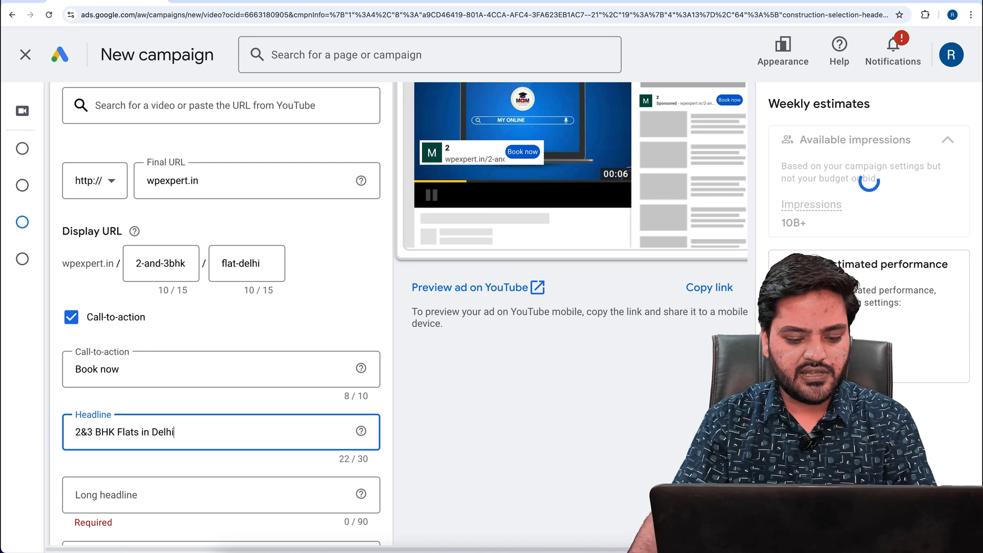
Set the ad's long headline to "100+ Amenities and Big Size Flats in Delhi"
{"action": "left_click", "coordinate": [216, 506]}
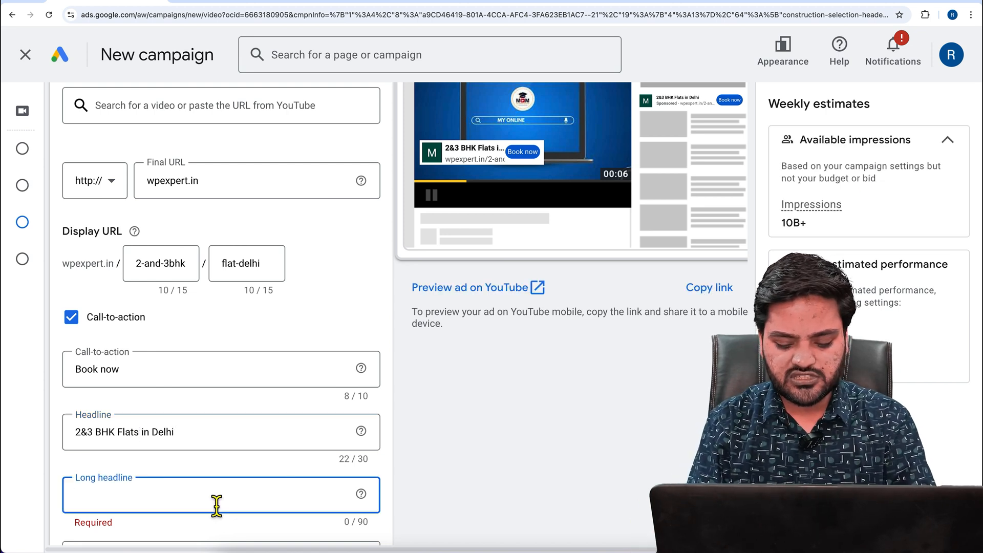
{"action": "type", "text": "100+ Ami"}
{"action": "key", "text": "BackSpace"}
{"action": "type", "text": "enitie"}
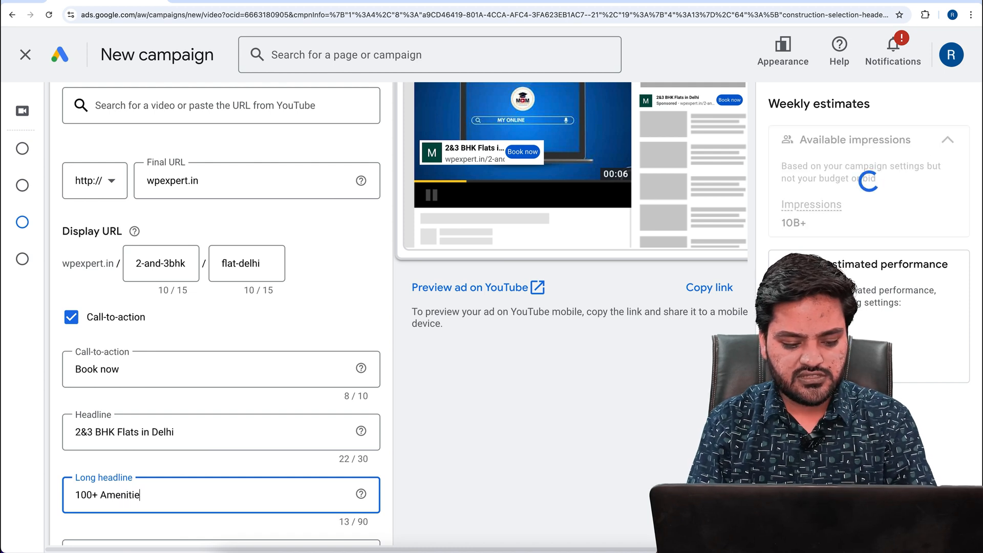
{"action": "type", "text": "s "}
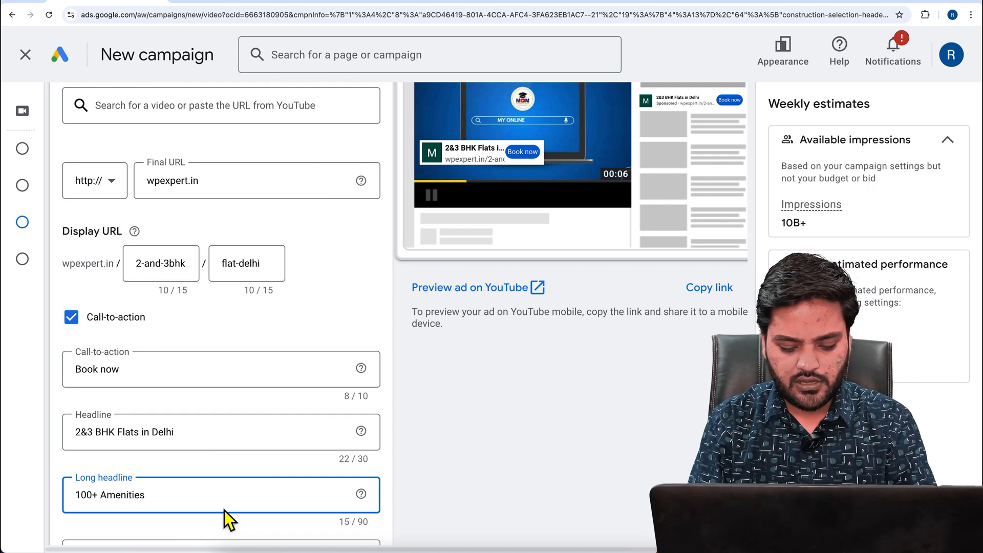
{"action": "type", "text": "and Big"}
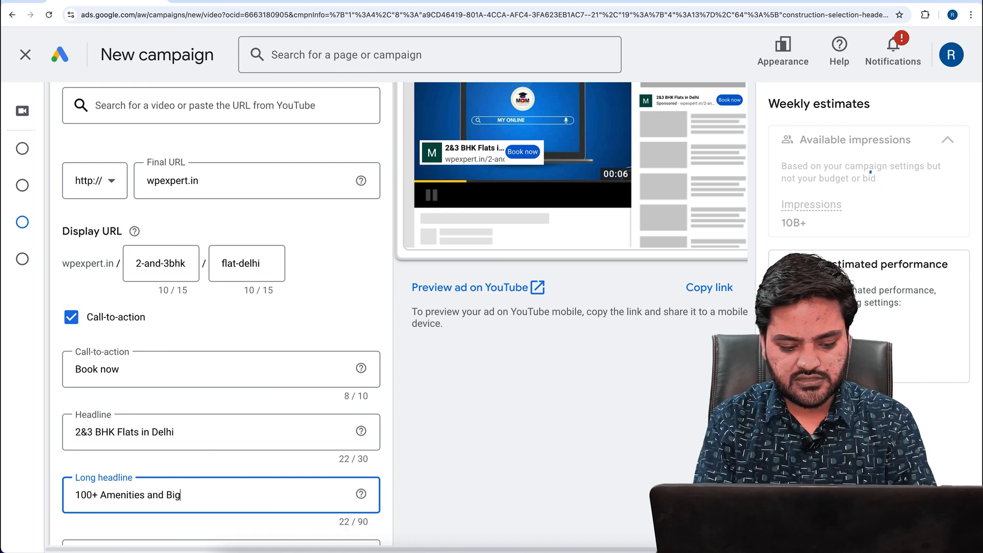
{"action": "type", "text": "ge"}
{"action": "key", "text": "BackSpace"}
{"action": "key", "text": "BackSpace"}
{"action": "key", "text": "BackSpace"}
{"action": "type", "text": "g Size Fl"}
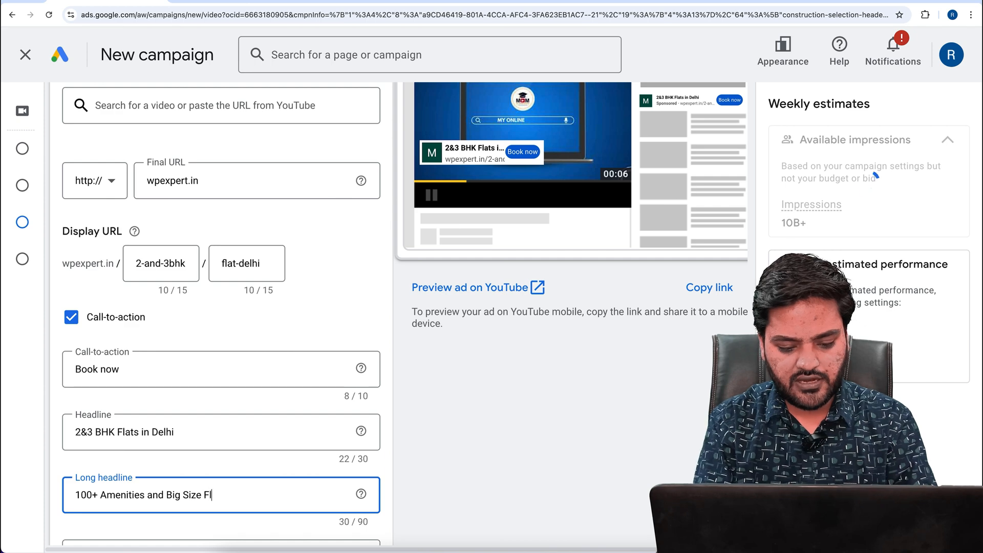
{"action": "type", "text": "ats in Delhi"}
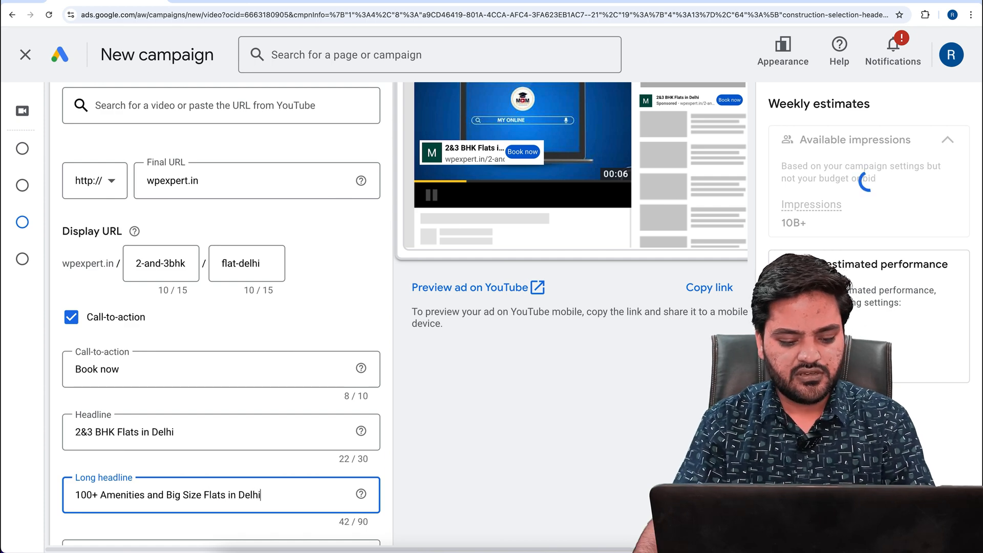
Look over the ad's empty description field and the desktop preview of the bumper ad
{"action": "scroll", "coordinate": [246, 499], "scroll_direction": "down", "scroll_amount": 2}
{"action": "left_click", "coordinate": [241, 483]}
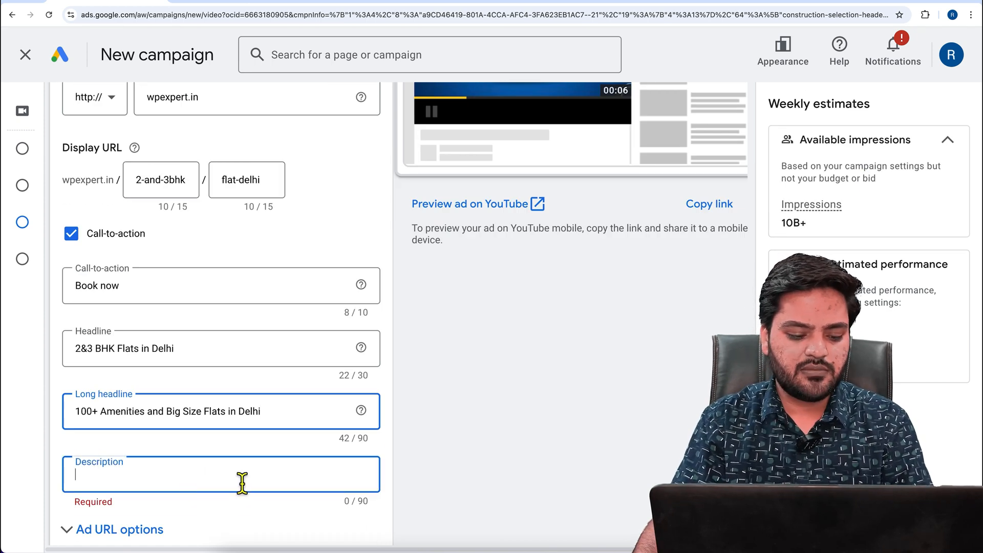
{"action": "scroll", "coordinate": [246, 482], "scroll_direction": "down", "scroll_amount": 2}
{"action": "scroll", "coordinate": [246, 482], "scroll_direction": "down", "scroll_amount": 1}
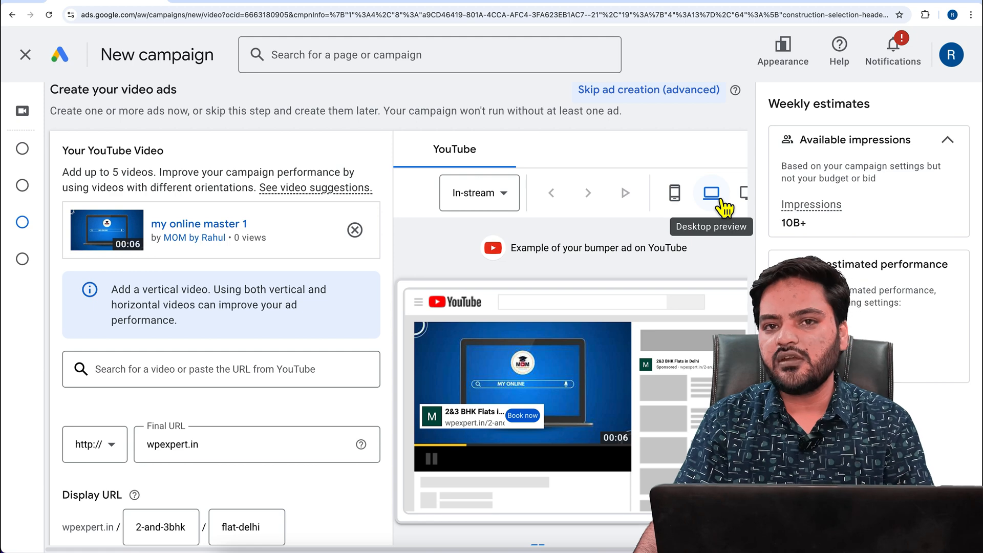
{"action": "scroll", "coordinate": [533, 409], "scroll_direction": "down", "scroll_amount": 1}
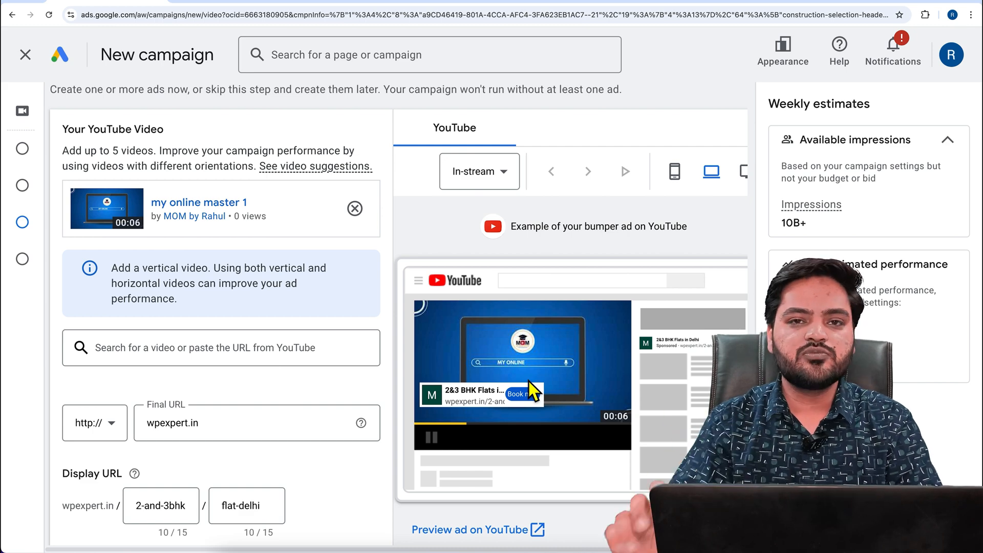
Set the companion banner to "Upload an image" and check the required image dimensions and maximum file size
{"action": "scroll", "coordinate": [241, 392], "scroll_direction": "down", "scroll_amount": 10}
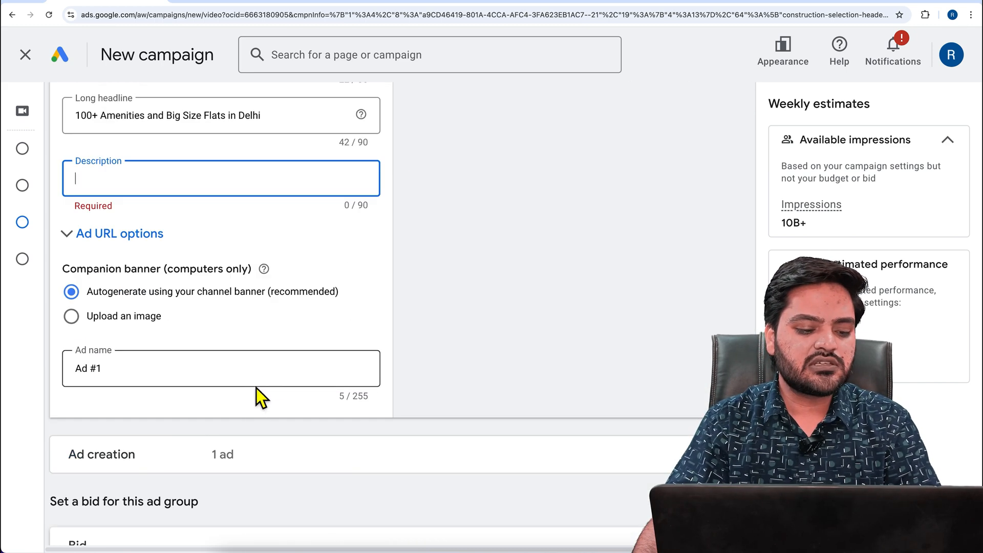
{"action": "left_click", "coordinate": [85, 323]}
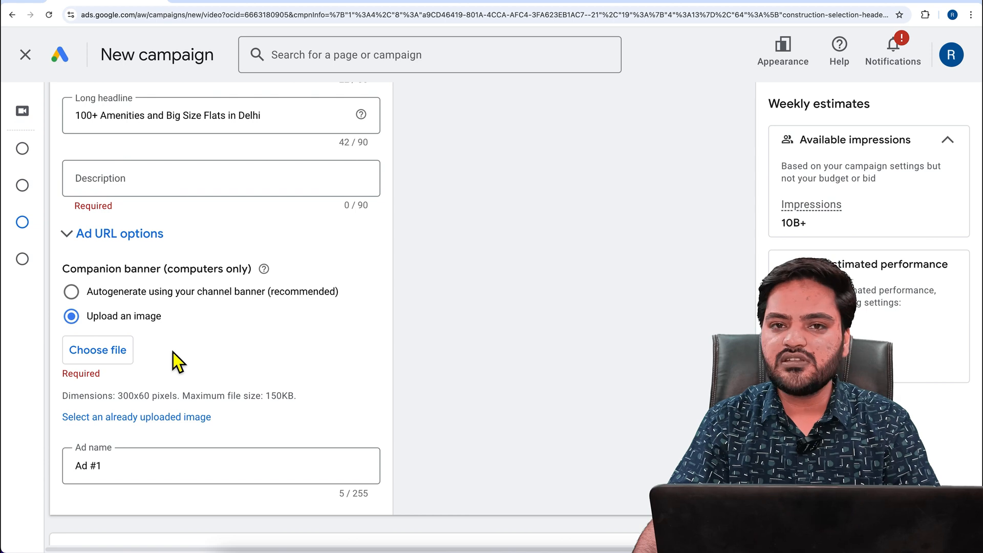
{"action": "left_click_drag", "start_coordinate": [118, 397], "coordinate": [184, 405]}
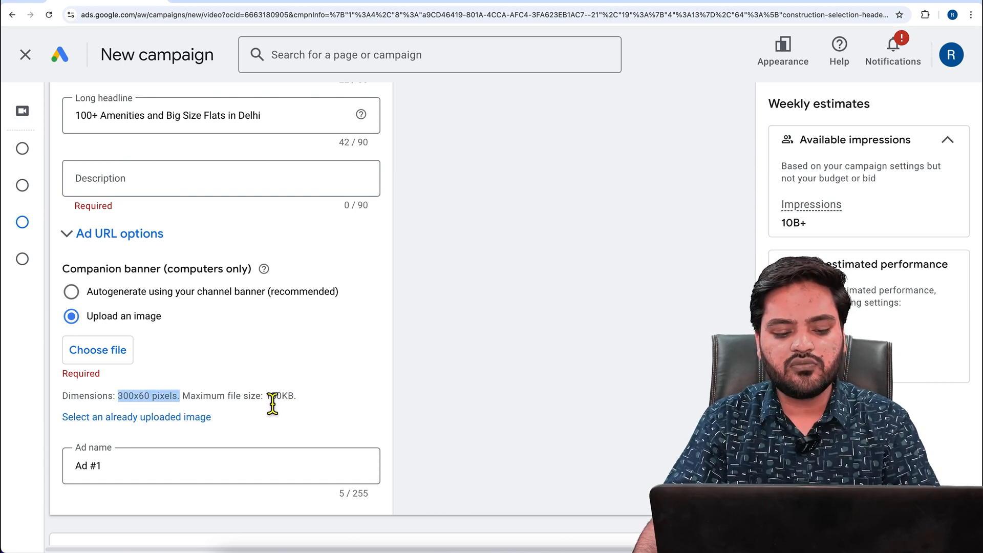
{"action": "left_click_drag", "start_coordinate": [266, 398], "coordinate": [305, 408]}
{"action": "left_click", "coordinate": [329, 402]}
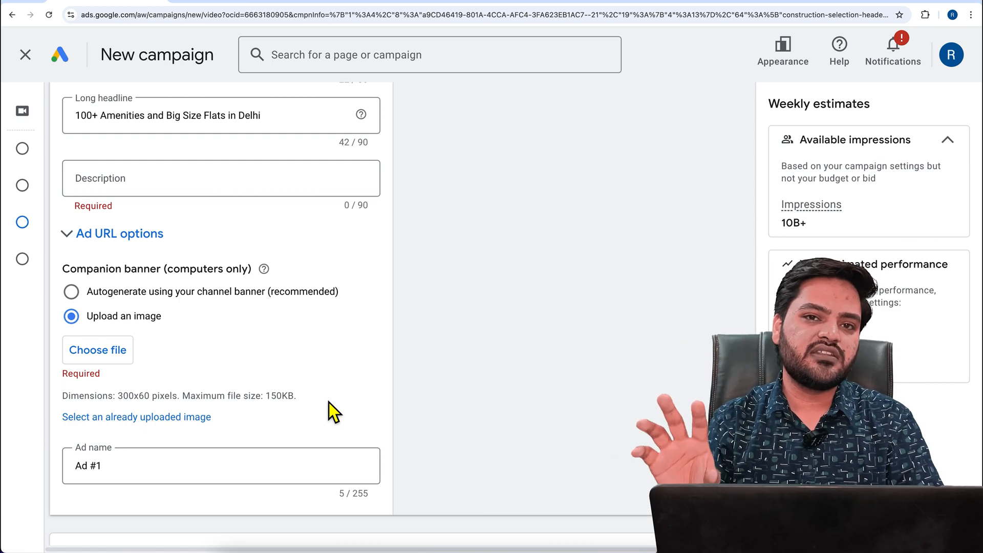
Check the suggested bid for the ad group and try a Target CPM bid of ₹40.00
{"action": "scroll", "coordinate": [330, 368], "scroll_direction": "down", "scroll_amount": 7}
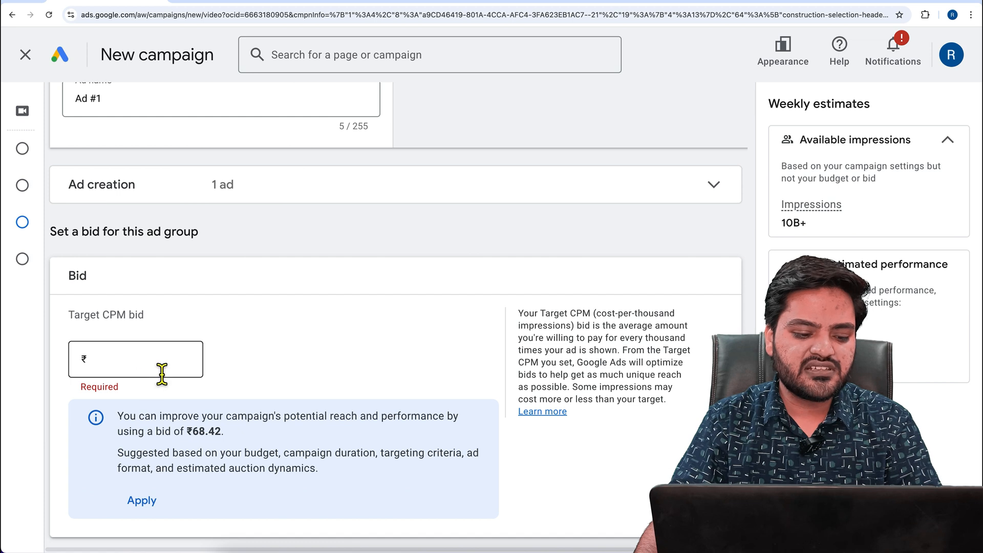
{"action": "left_click_drag", "start_coordinate": [192, 431], "coordinate": [228, 438]}
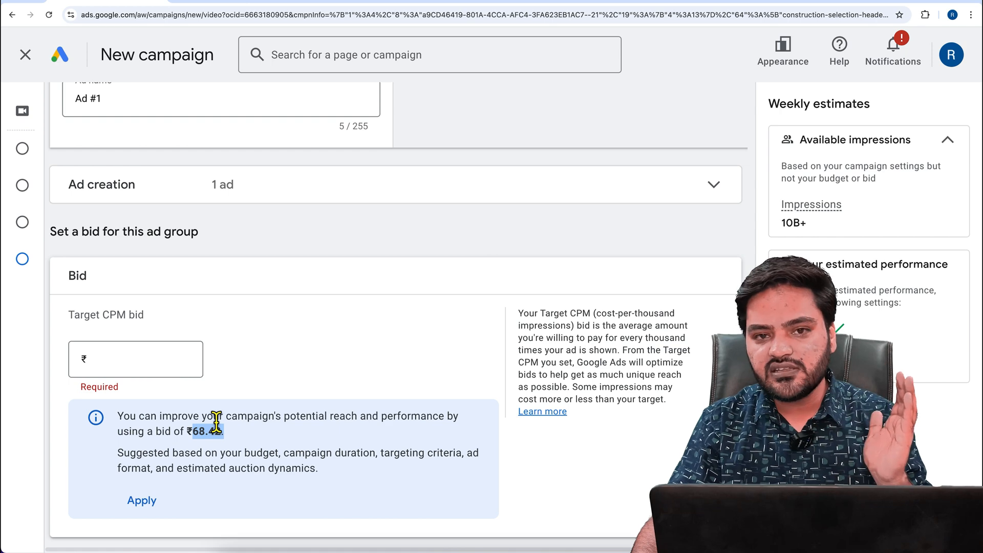
{"action": "left_click", "coordinate": [164, 365]}
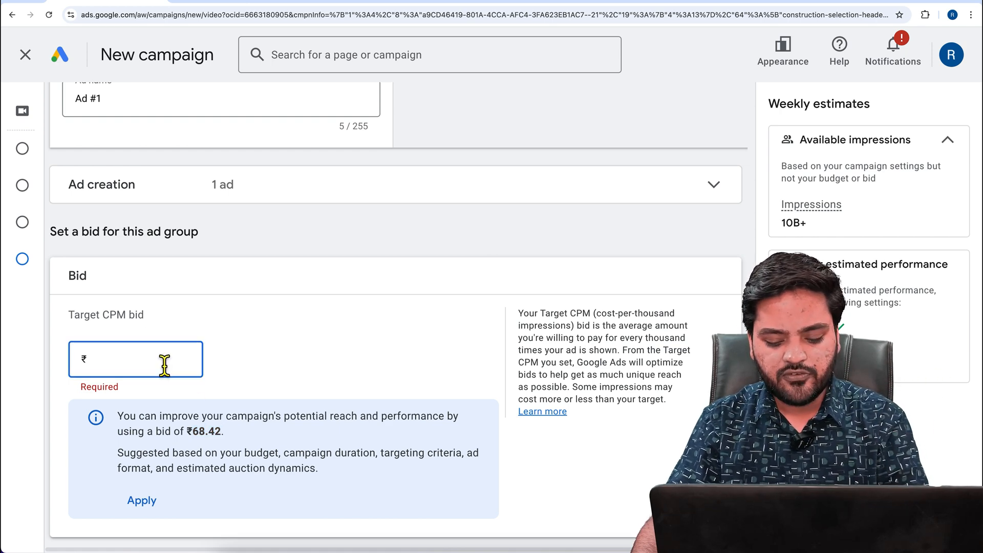
{"action": "type", "text": "40.00"}
{"action": "left_click", "coordinate": [288, 370]}
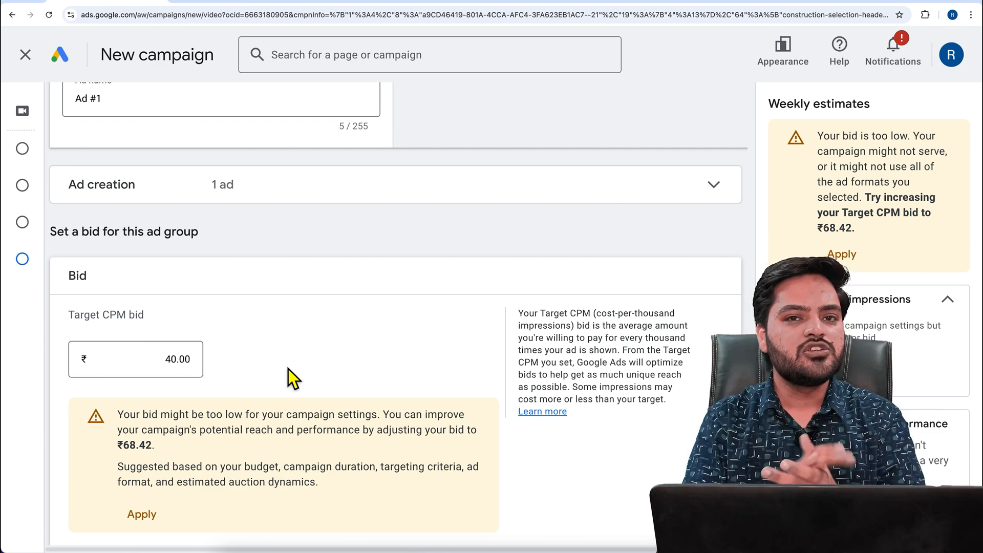
Clear the Target CPM bid and apply the suggested bid of ₹68.42
{"action": "double_click", "coordinate": [185, 360]}
{"action": "key", "text": "BackSpace"}
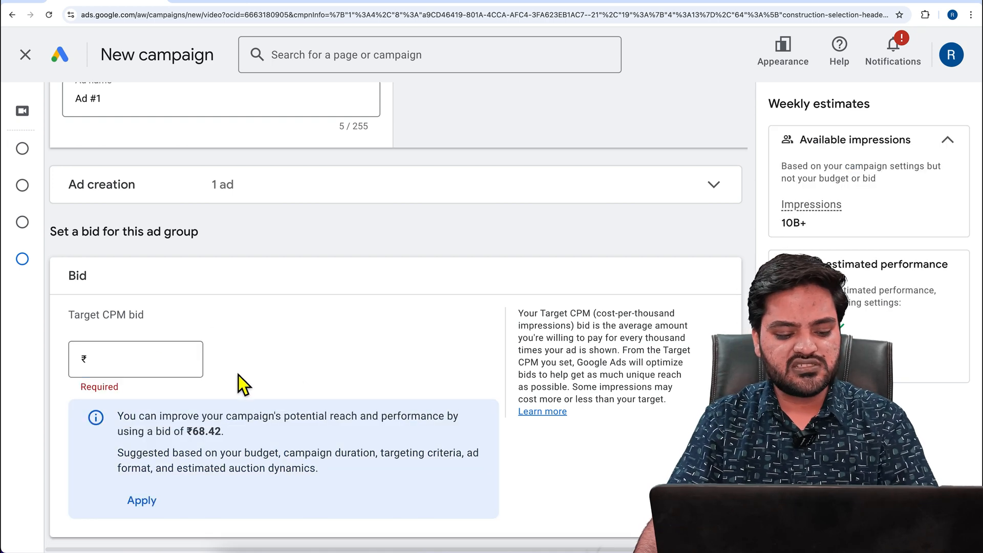
{"action": "left_click", "coordinate": [148, 505]}
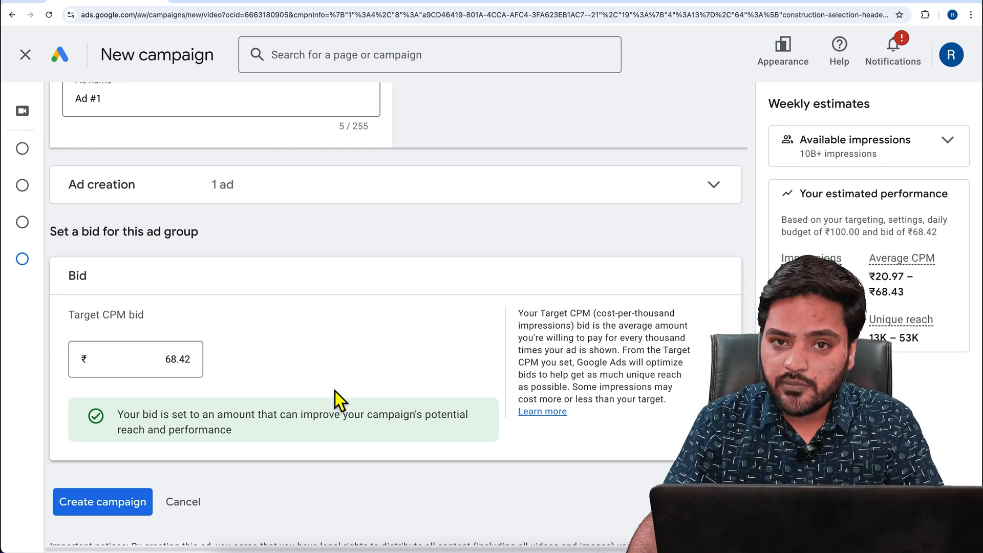
{"action": "scroll", "coordinate": [335, 380], "scroll_direction": "up", "scroll_amount": 20}
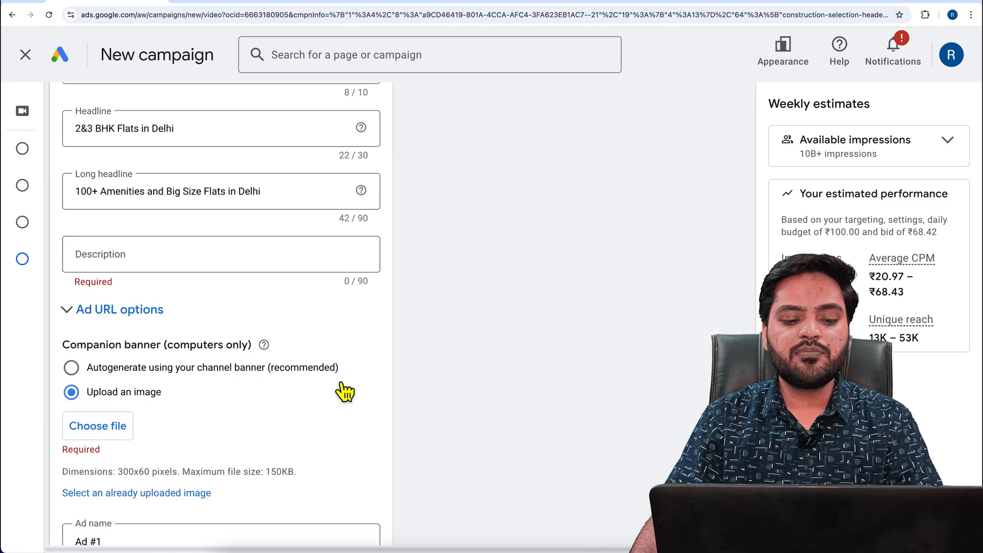
{"action": "scroll", "coordinate": [335, 379], "scroll_direction": "up", "scroll_amount": 20}
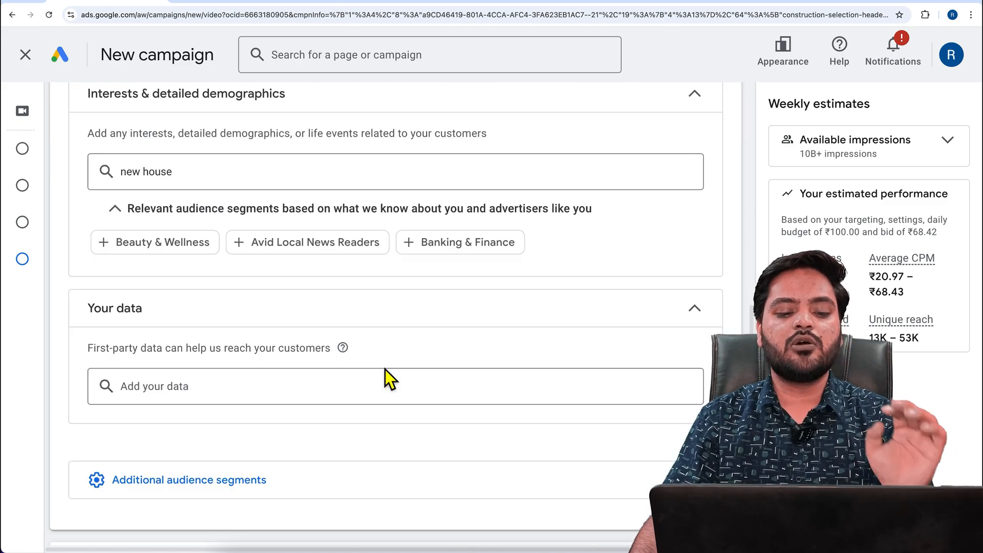
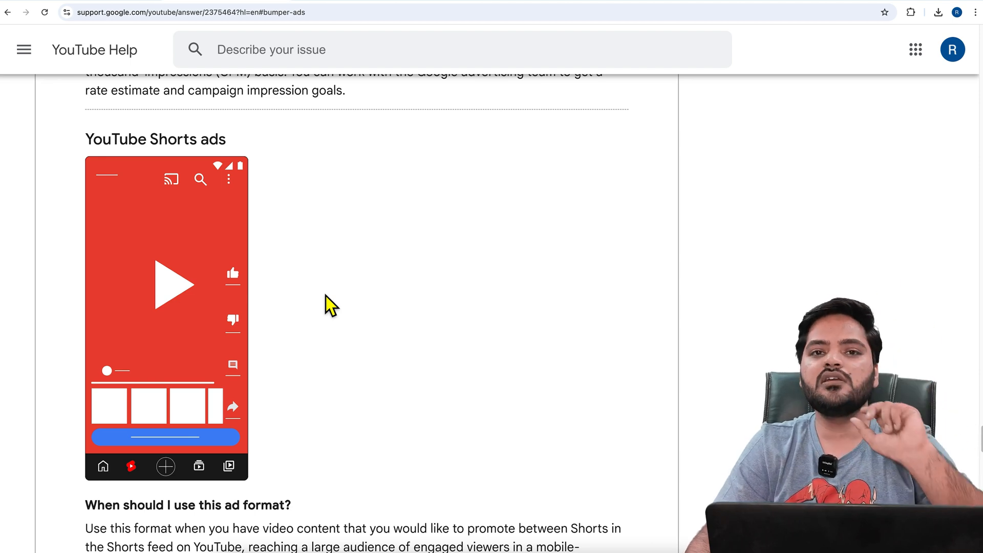
Read in the YouTube Shorts ads section of the help page when this ad format should be used
{"action": "scroll", "coordinate": [357, 271], "scroll_direction": "down", "scroll_amount": 4}
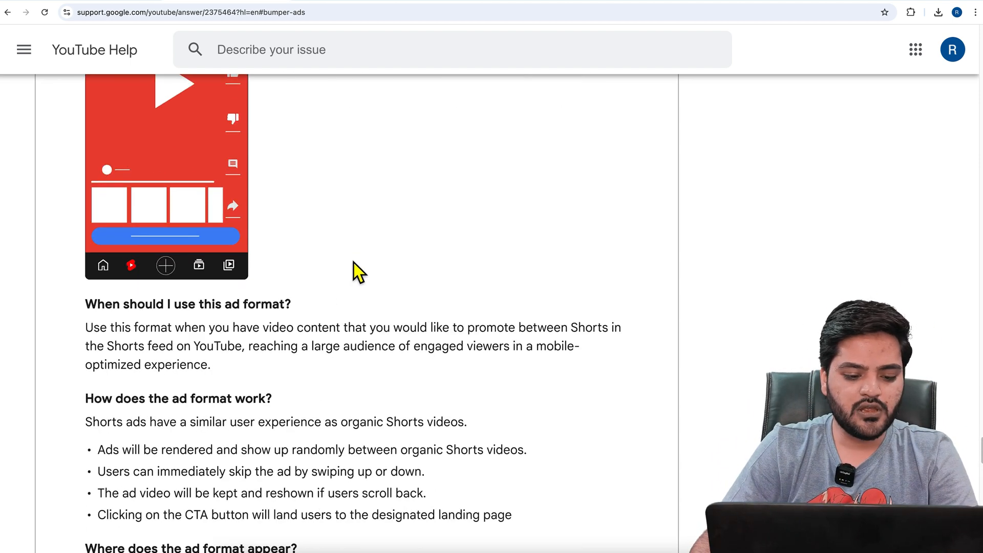
{"action": "left_click_drag", "start_coordinate": [86, 307], "coordinate": [622, 312]}
{"action": "left_click_drag", "start_coordinate": [107, 326], "coordinate": [243, 335]}
{"action": "left_click_drag", "start_coordinate": [267, 333], "coordinate": [583, 336]}
{"action": "left_click_drag", "start_coordinate": [266, 334], "coordinate": [238, 345]}
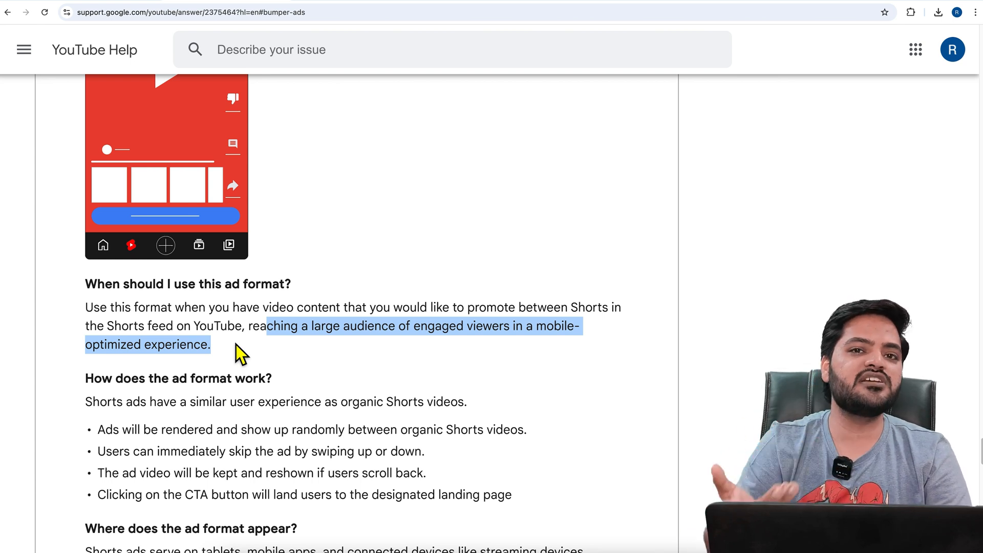
Read how the Shorts ad format works, highlighting each of the four bullet points
{"action": "scroll", "coordinate": [233, 345], "scroll_direction": "down", "scroll_amount": 2}
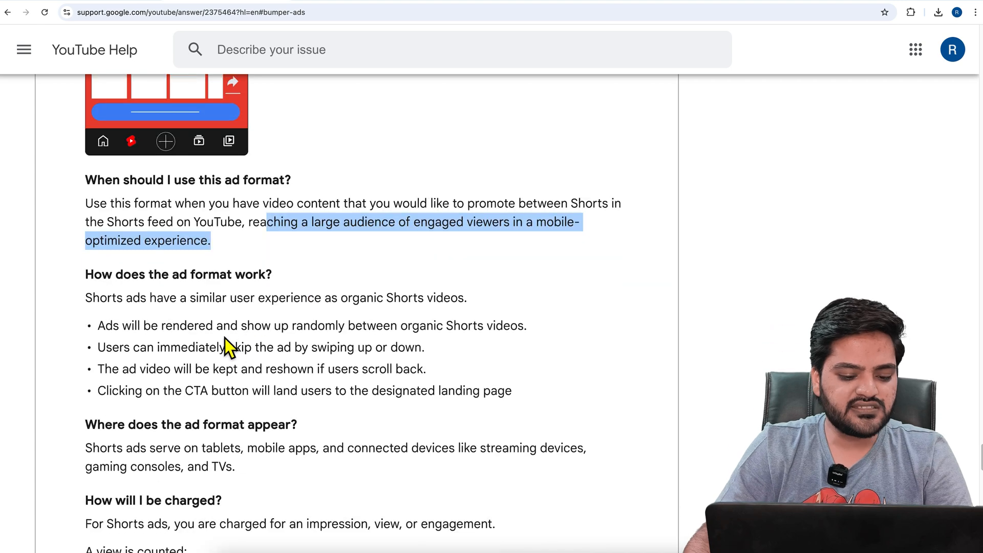
{"action": "left_click_drag", "start_coordinate": [98, 328], "coordinate": [533, 328]}
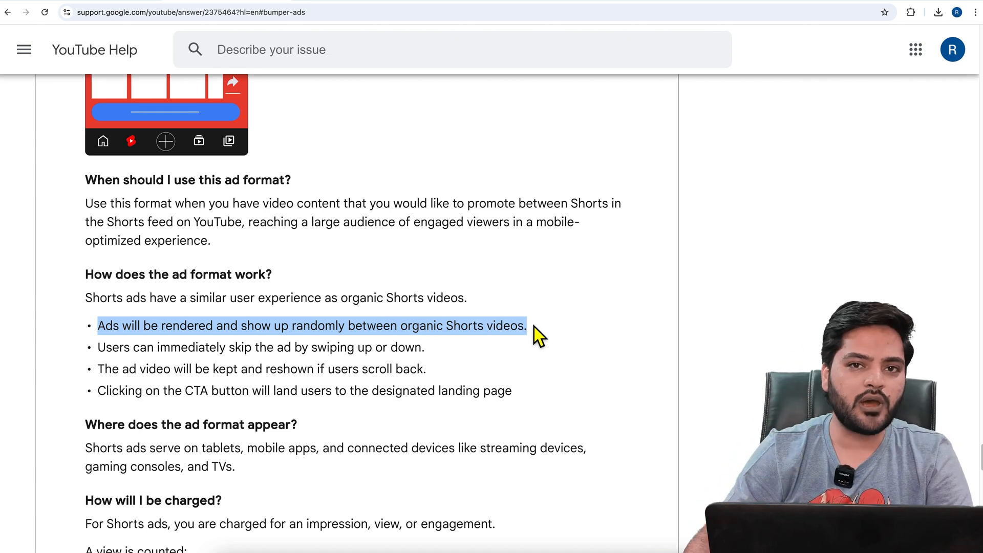
{"action": "left_click_drag", "start_coordinate": [98, 348], "coordinate": [429, 352]}
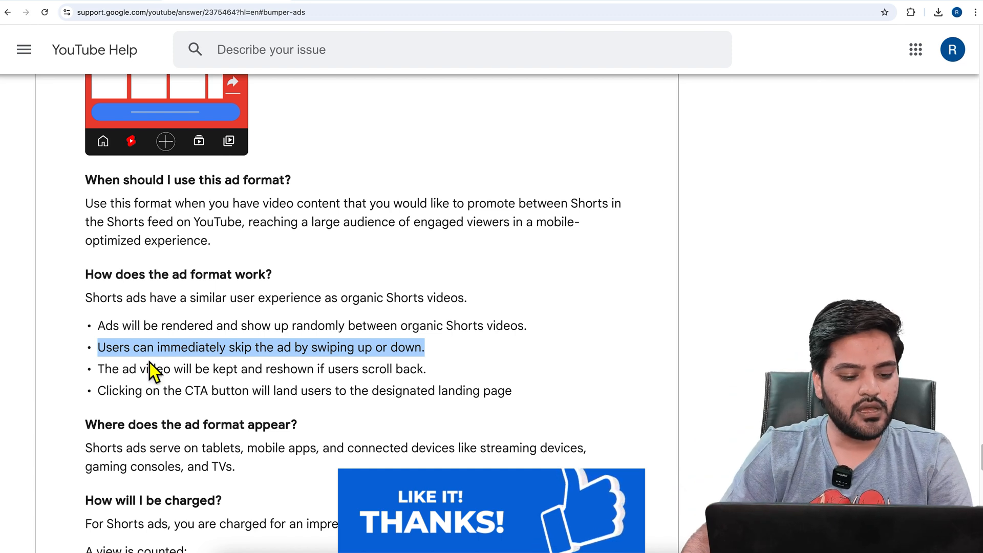
{"action": "left_click_drag", "start_coordinate": [100, 369], "coordinate": [434, 372]}
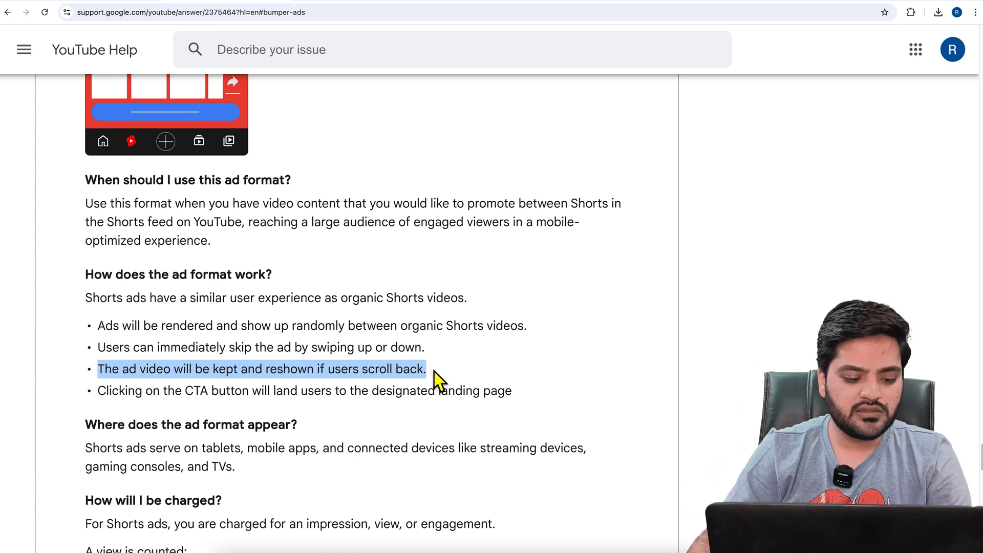
{"action": "left_click_drag", "start_coordinate": [106, 393], "coordinate": [511, 399]}
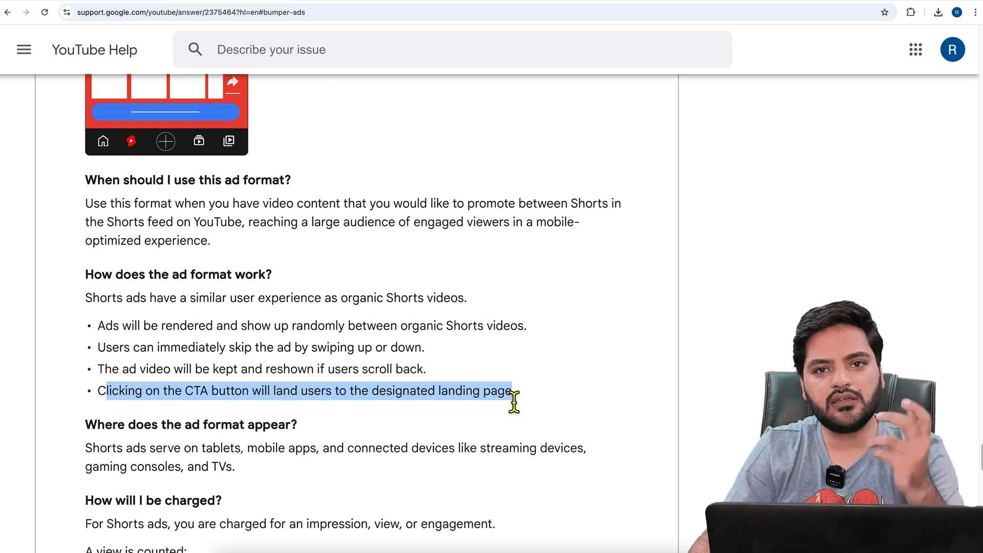
Read on which devices the Shorts ad format appears, highlighting the device list
{"action": "scroll", "coordinate": [515, 402], "scroll_direction": "down", "scroll_amount": 2}
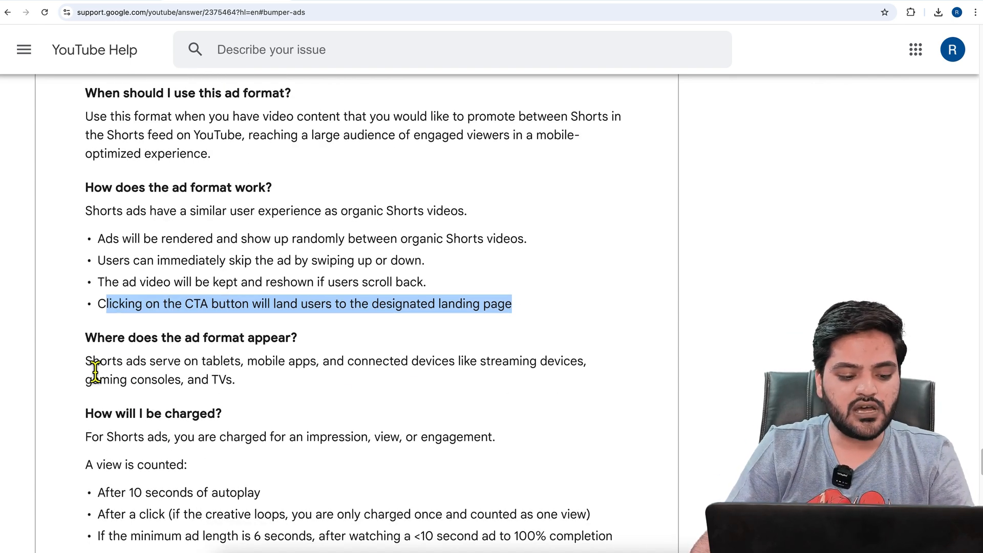
{"action": "left_click_drag", "start_coordinate": [86, 362], "coordinate": [556, 371]}
{"action": "left_click", "coordinate": [259, 374]}
{"action": "left_click", "coordinate": [371, 372]}
{"action": "left_click", "coordinate": [122, 391]}
{"action": "left_click_drag", "start_coordinate": [122, 392], "coordinate": [236, 394]}
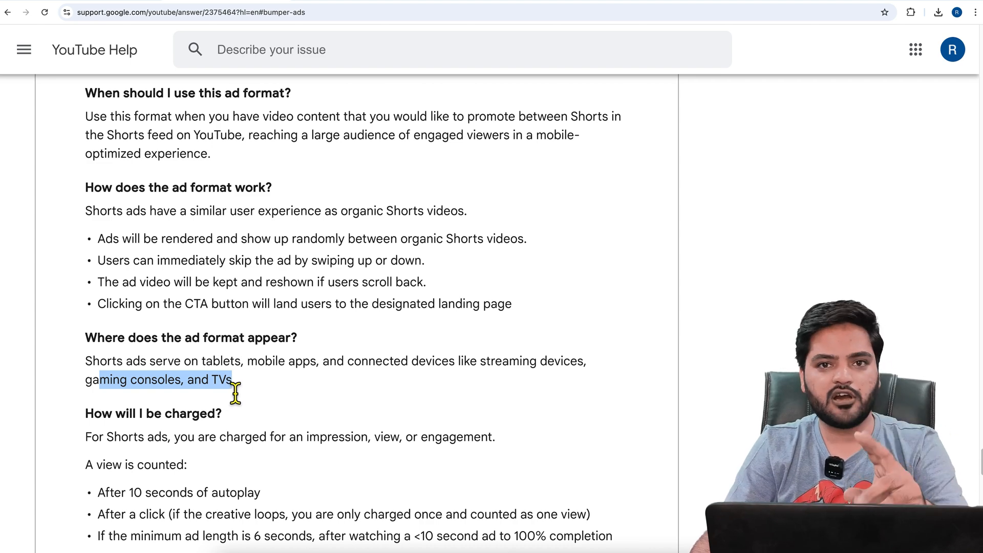
Read how Shorts ads are charged and go through the conditions under which a view is counted
{"action": "scroll", "coordinate": [236, 392], "scroll_direction": "down", "scroll_amount": 3}
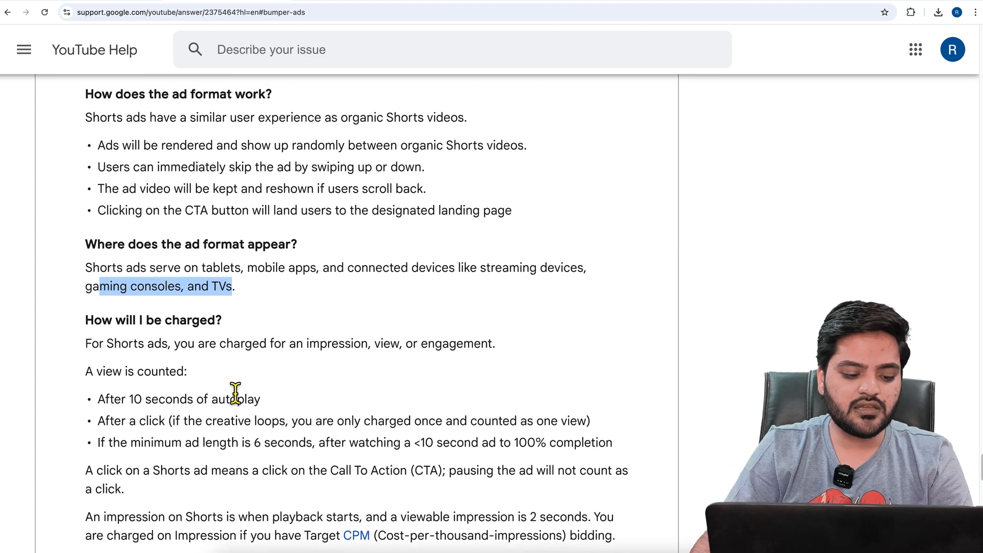
{"action": "left_click_drag", "start_coordinate": [85, 342], "coordinate": [518, 346]}
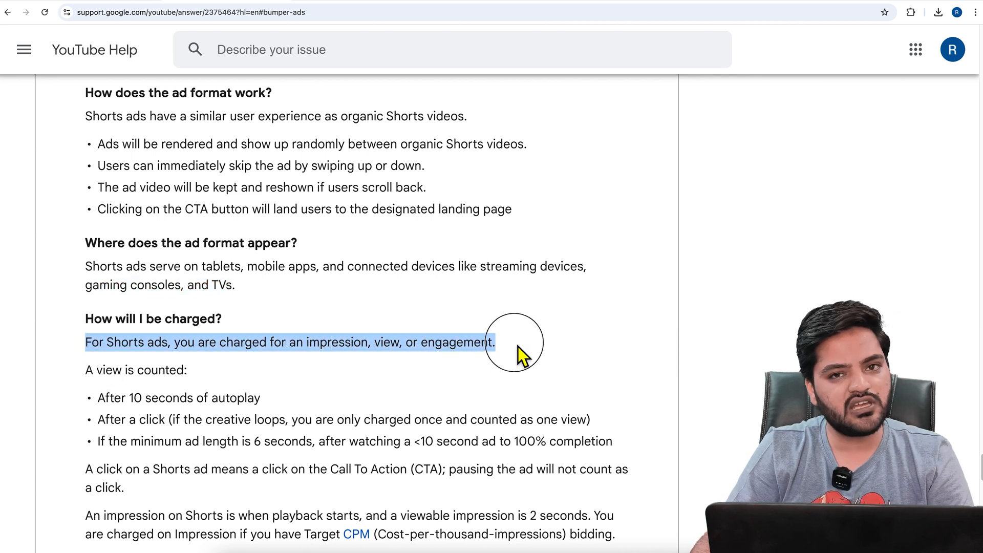
{"action": "left_click_drag", "start_coordinate": [88, 371], "coordinate": [225, 385]}
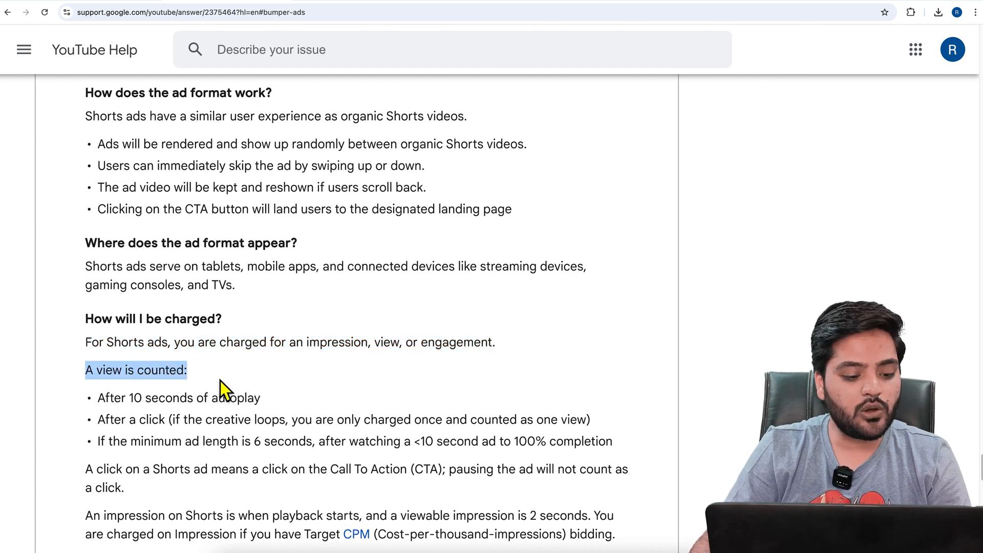
{"action": "left_click_drag", "start_coordinate": [99, 399], "coordinate": [263, 409]}
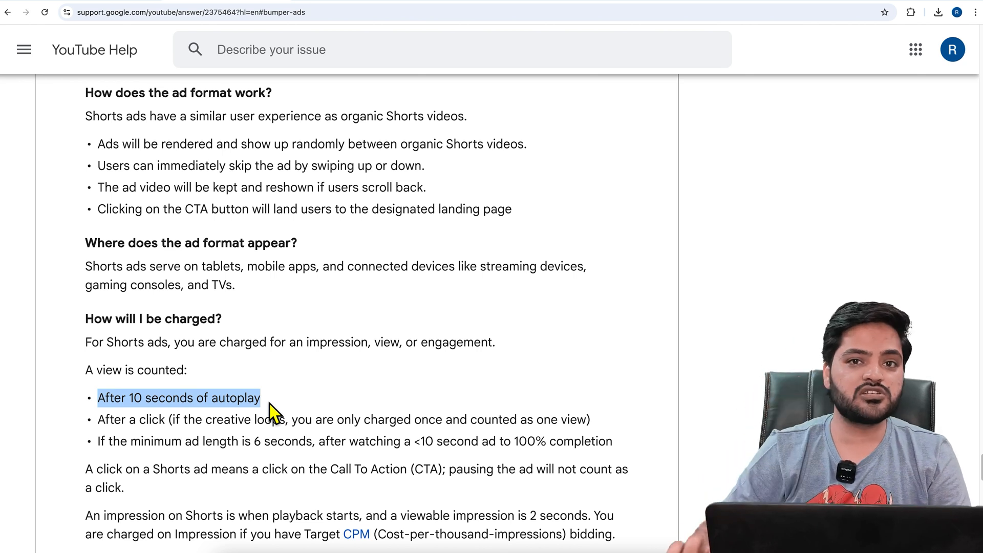
{"action": "left_click_drag", "start_coordinate": [98, 421], "coordinate": [598, 425]}
{"action": "left_click", "coordinate": [597, 423]}
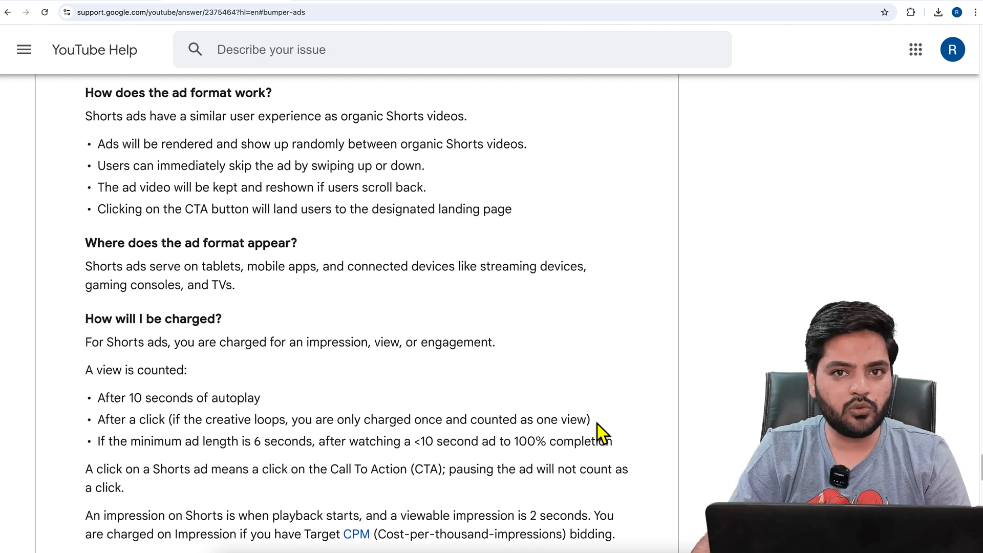
{"action": "left_click_drag", "start_coordinate": [107, 453], "coordinate": [281, 453]}
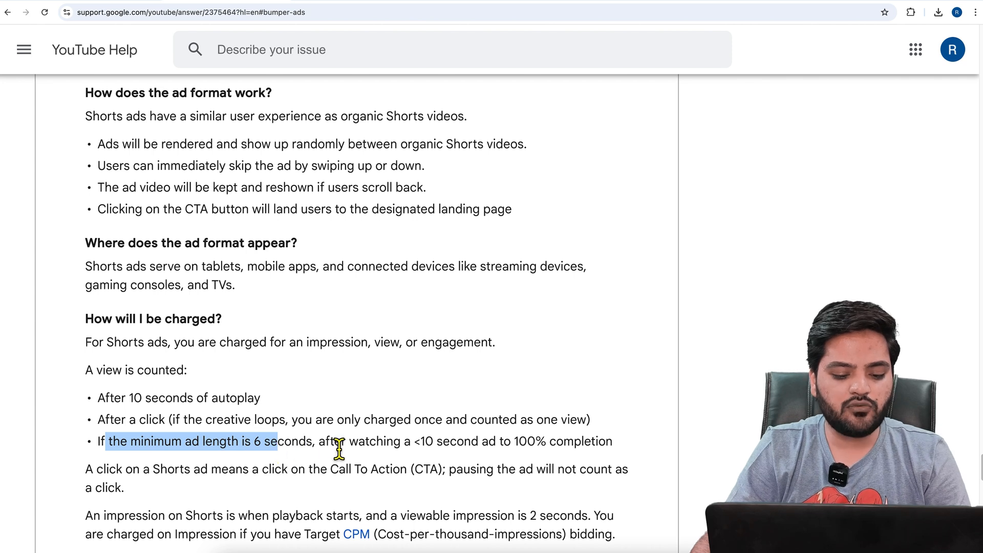
{"action": "left_click_drag", "start_coordinate": [613, 448], "coordinate": [456, 448]}
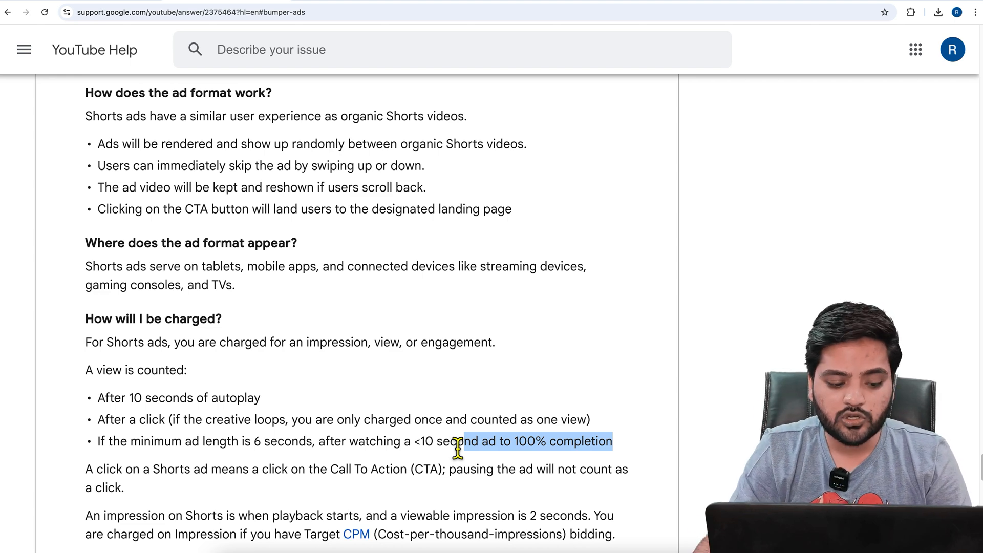
Read the Target CPM impression charging rule and the definition of an engagement for Shorts ads
{"action": "scroll", "coordinate": [457, 449], "scroll_direction": "down", "scroll_amount": 5}
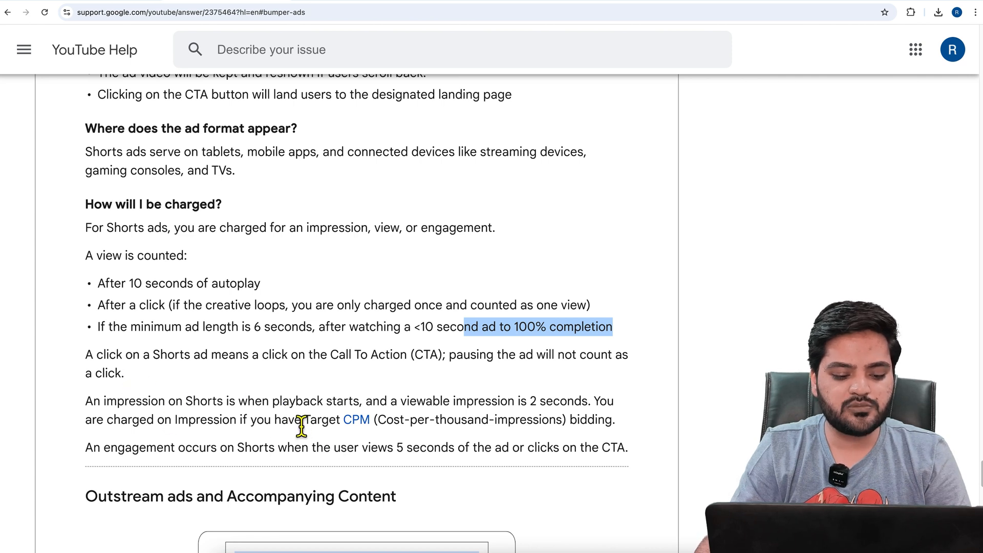
{"action": "left_click_drag", "start_coordinate": [304, 423], "coordinate": [617, 429]}
{"action": "left_click", "coordinate": [617, 429]}
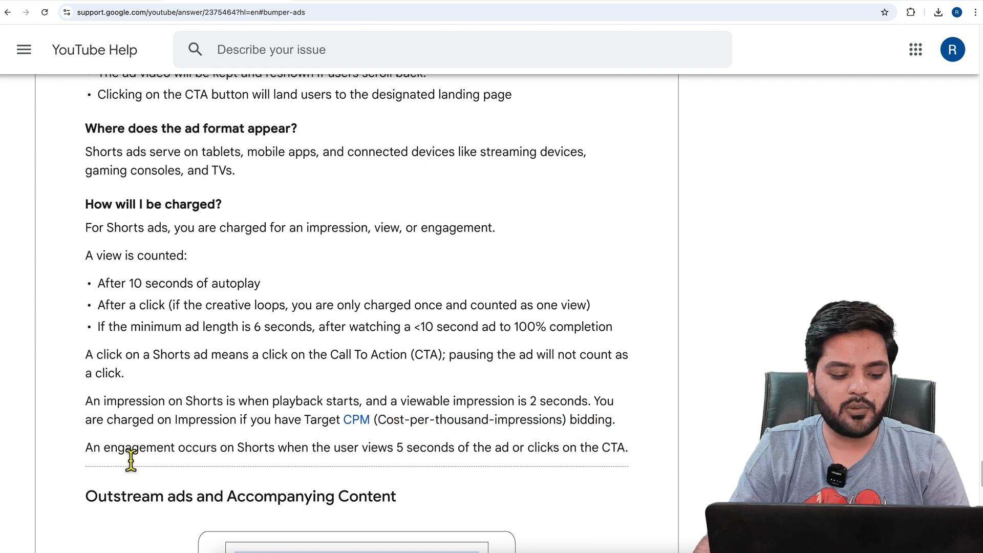
{"action": "left_click_drag", "start_coordinate": [95, 456], "coordinate": [629, 460]}
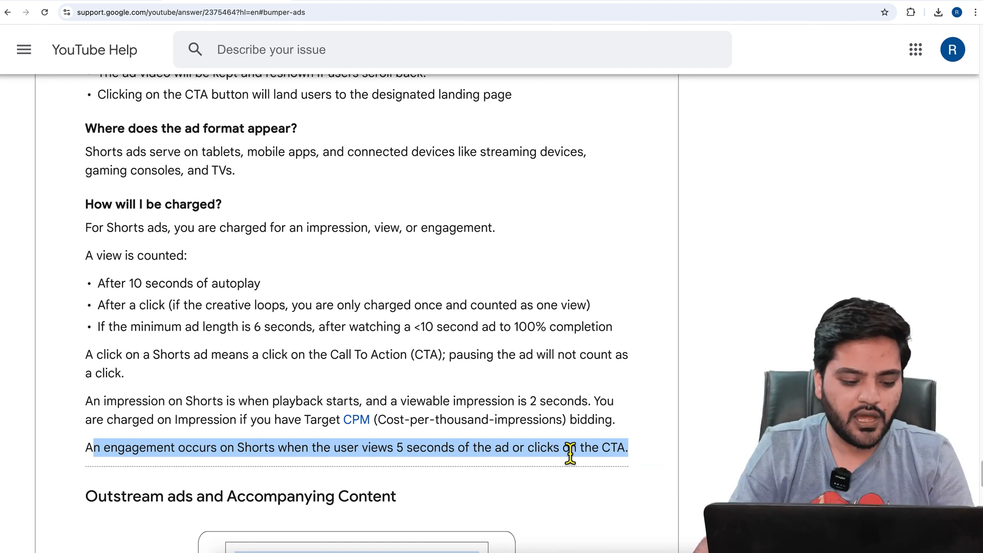
Switch to YouTube Studio and look at the uploaded Shorts video "Untitled design 2" in the channel content
{"action": "scroll", "coordinate": [460, 422], "scroll_direction": "up", "scroll_amount": 8}
{"action": "scroll", "coordinate": [463, 428], "scroll_direction": "up", "scroll_amount": 1}
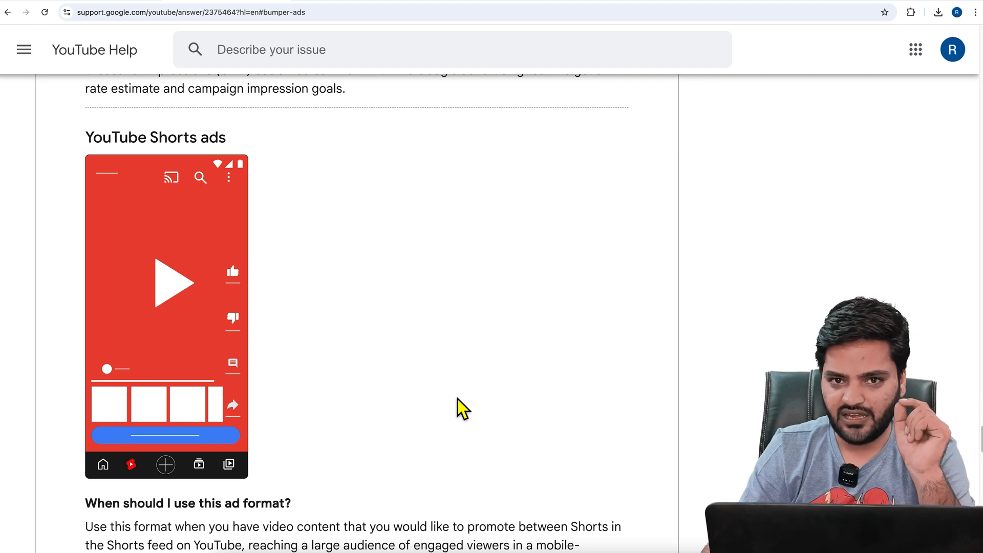
{"action": "left_click", "coordinate": [355, 5]}
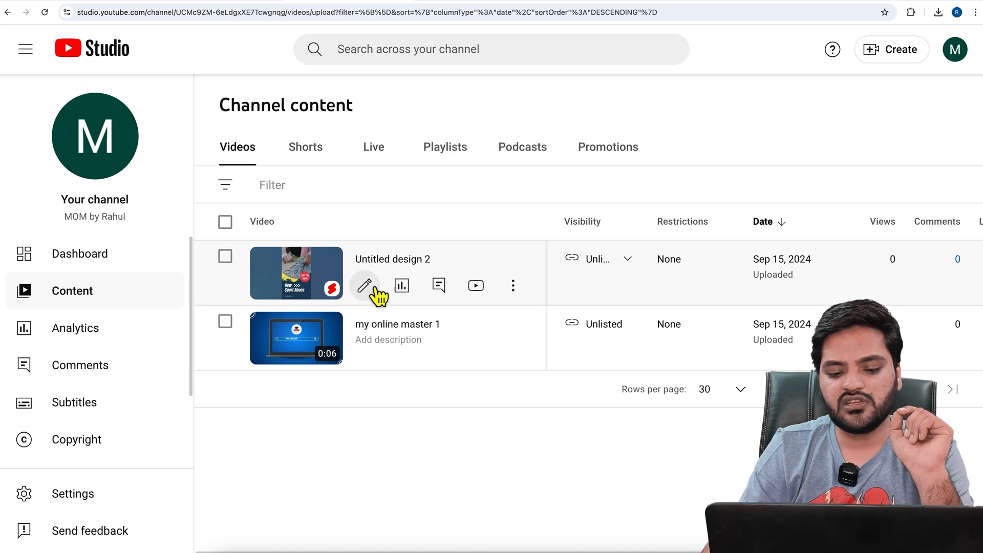
{"action": "mouse_move", "coordinate": [598, 271]}
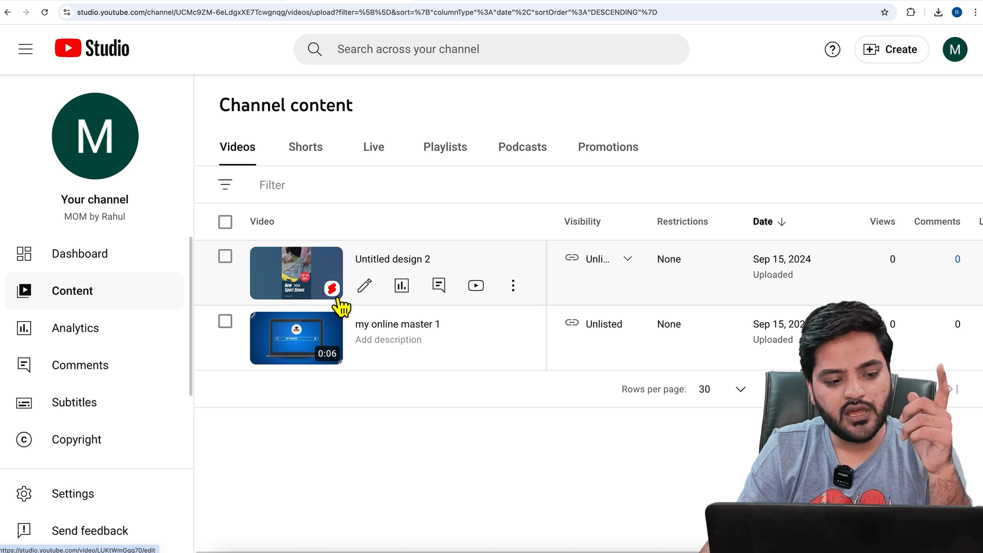
Switch to Google Ads and start a new campaign without a goal's guidance, using the Video campaign type
{"action": "left_click", "coordinate": [99, 0]}
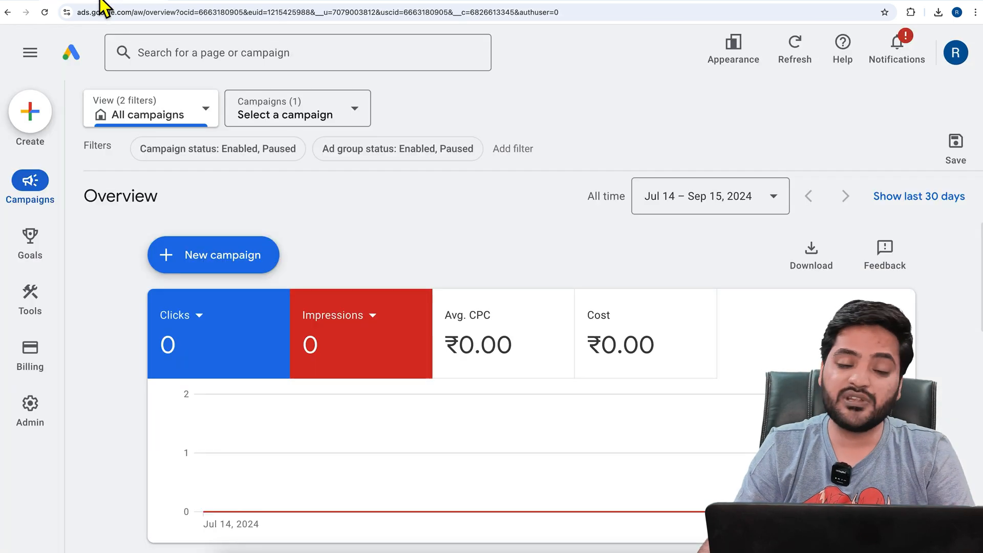
{"action": "left_click", "coordinate": [264, 272]}
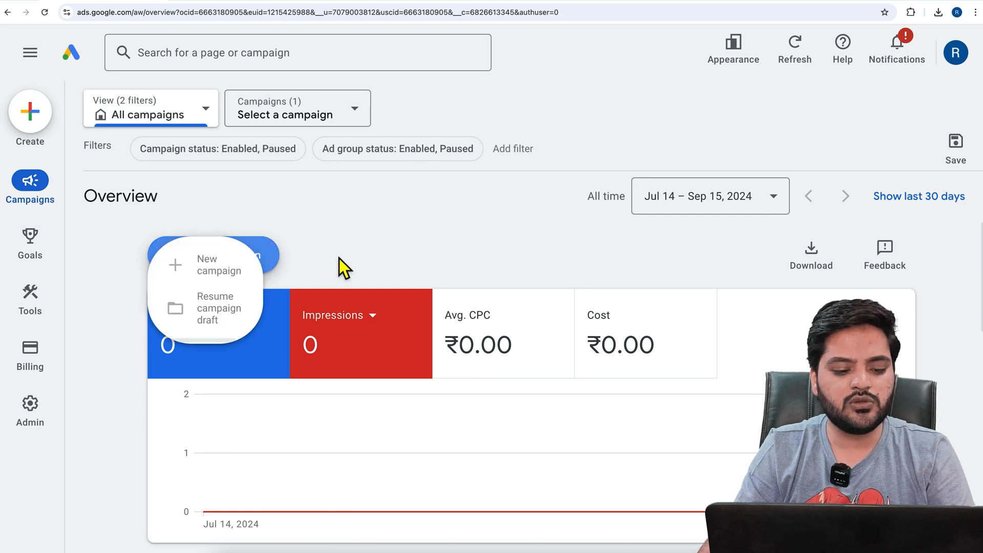
{"action": "left_click", "coordinate": [338, 271]}
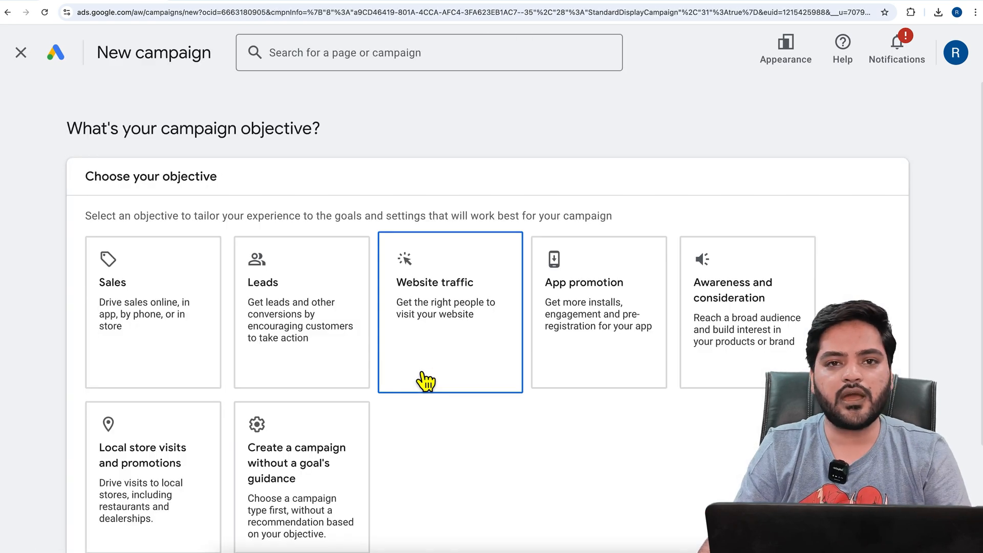
{"action": "scroll", "coordinate": [419, 377], "scroll_direction": "down", "scroll_amount": 3}
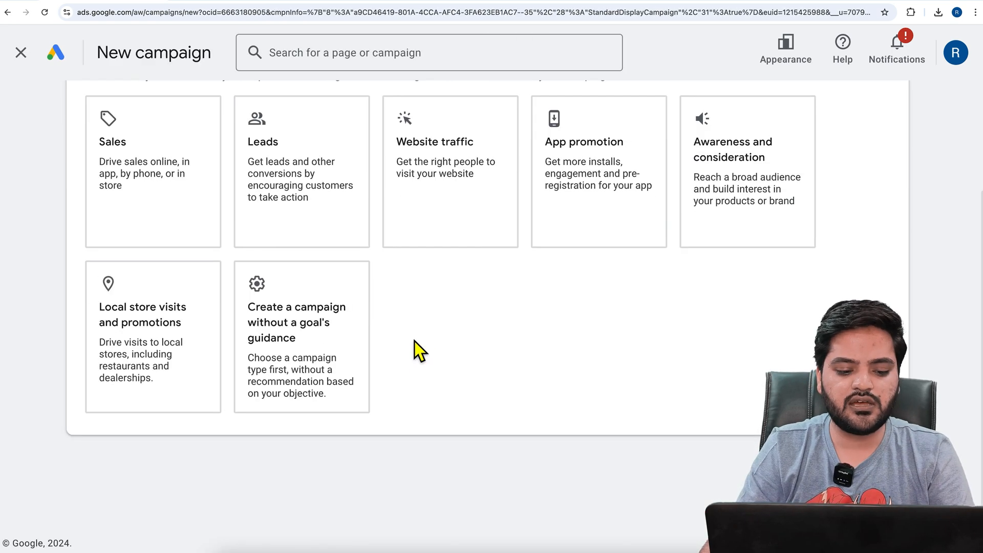
{"action": "left_click", "coordinate": [360, 358]}
{"action": "scroll", "coordinate": [440, 367], "scroll_direction": "down", "scroll_amount": 6}
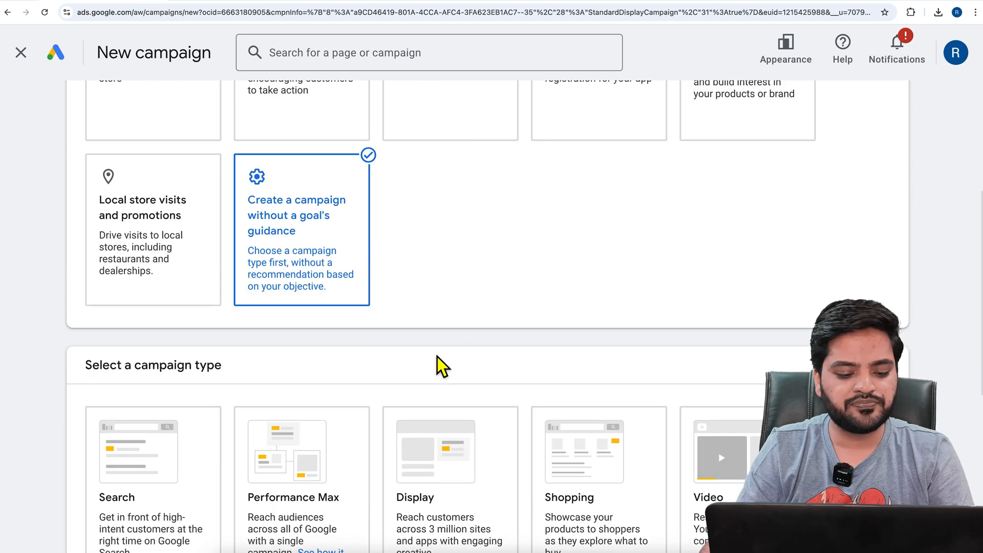
{"action": "left_click", "coordinate": [746, 344]}
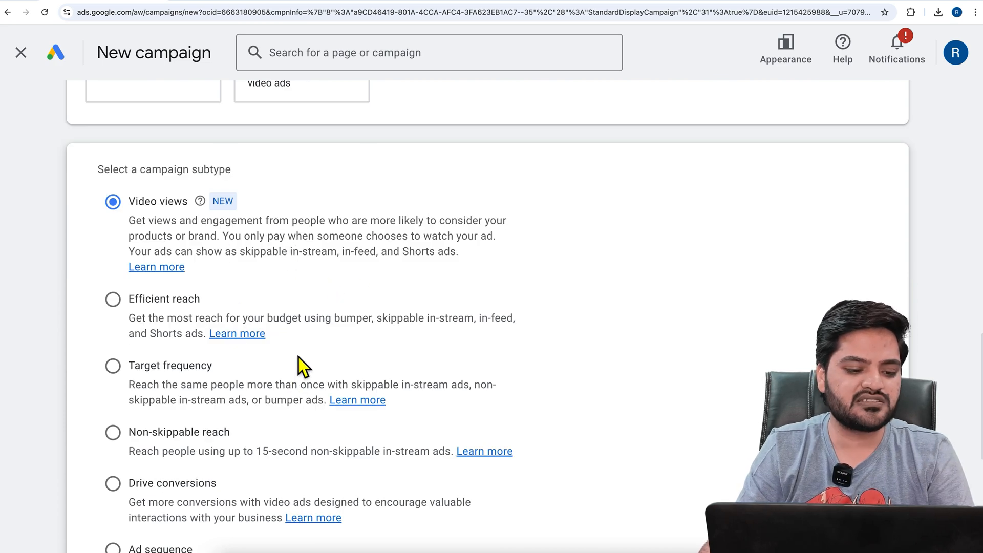
Compare the video campaign subtypes and check which of them support Shorts ads
{"action": "left_click", "coordinate": [409, 256]}
{"action": "left_click_drag", "start_coordinate": [410, 256], "coordinate": [456, 256]}
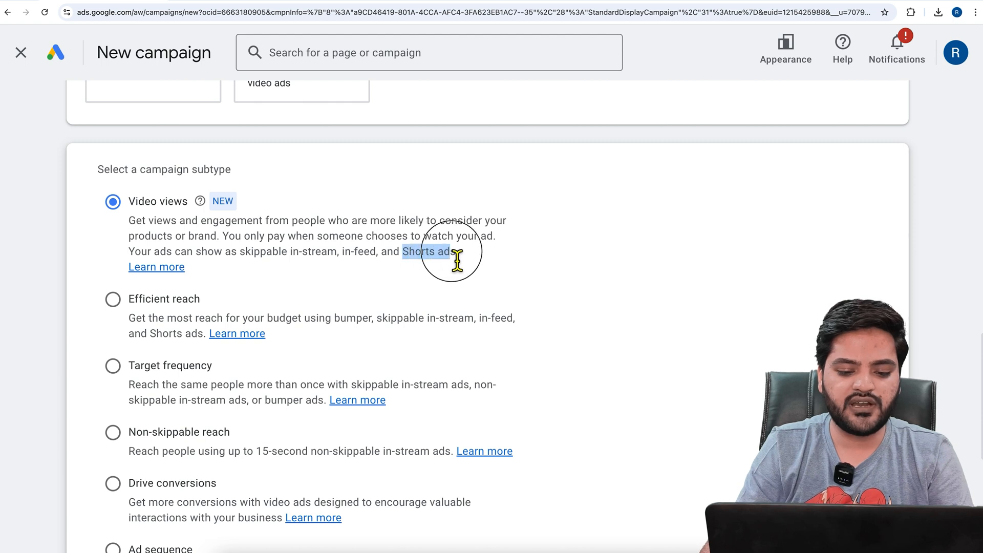
{"action": "double_click", "coordinate": [164, 337]}
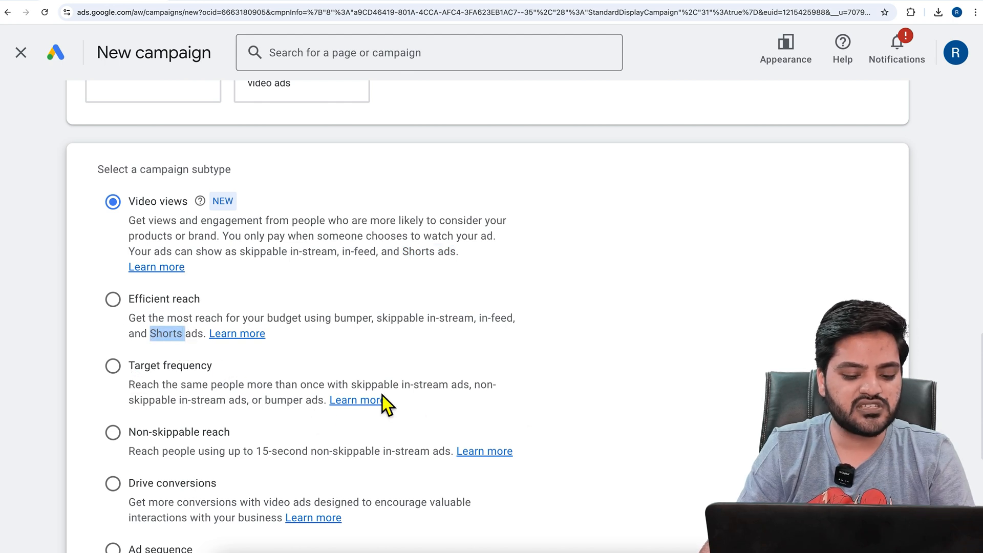
{"action": "scroll", "coordinate": [301, 405], "scroll_direction": "down", "scroll_amount": 1}
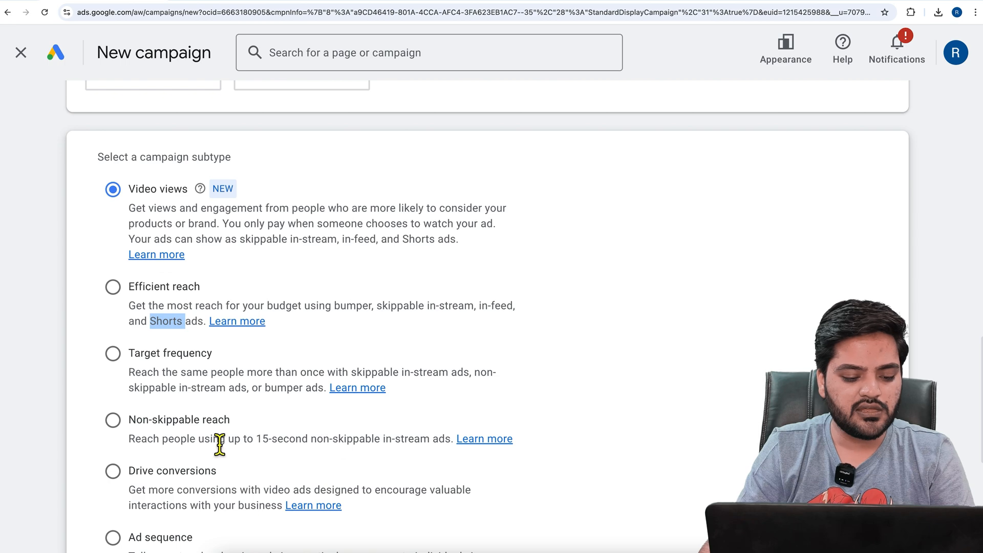
{"action": "scroll", "coordinate": [290, 448], "scroll_direction": "down", "scroll_amount": 3}
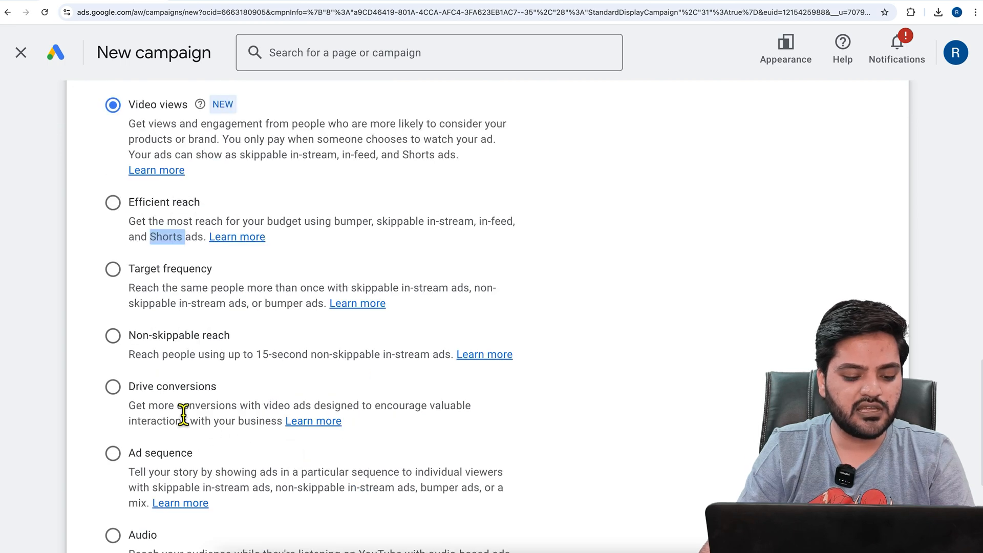
{"action": "scroll", "coordinate": [229, 426], "scroll_direction": "down", "scroll_amount": 3}
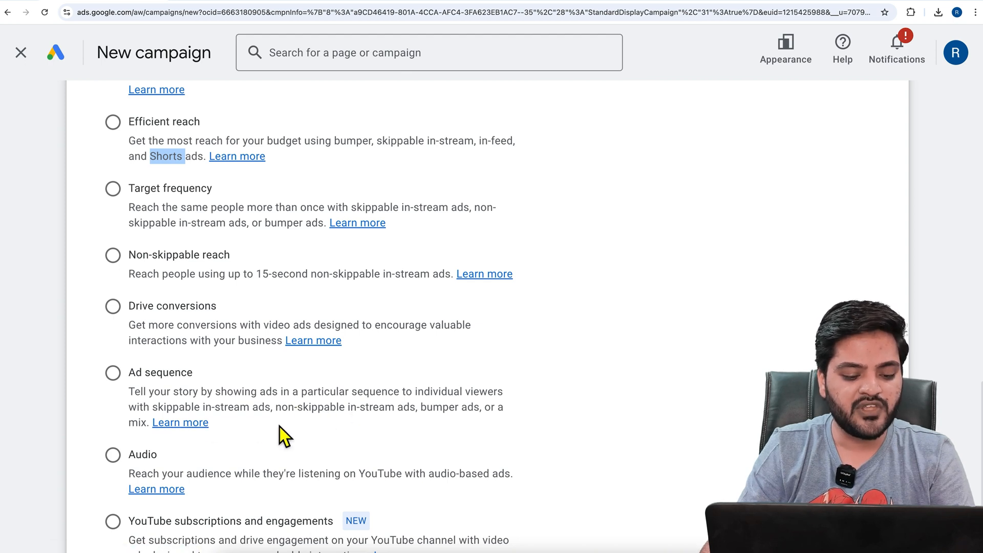
{"action": "scroll", "coordinate": [280, 435], "scroll_direction": "down", "scroll_amount": 1}
{"action": "scroll", "coordinate": [263, 451], "scroll_direction": "down", "scroll_amount": 1}
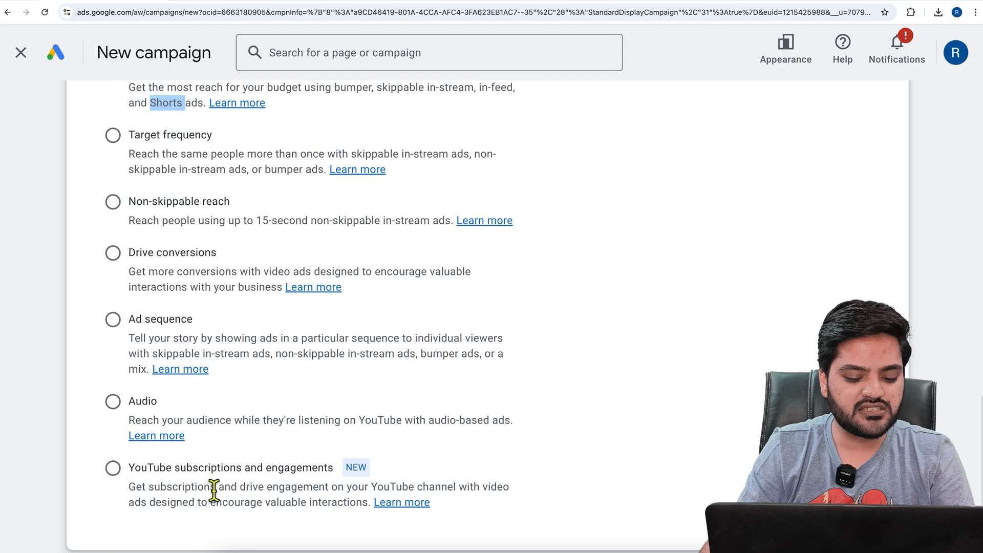
{"action": "scroll", "coordinate": [307, 510], "scroll_direction": "up", "scroll_amount": 4}
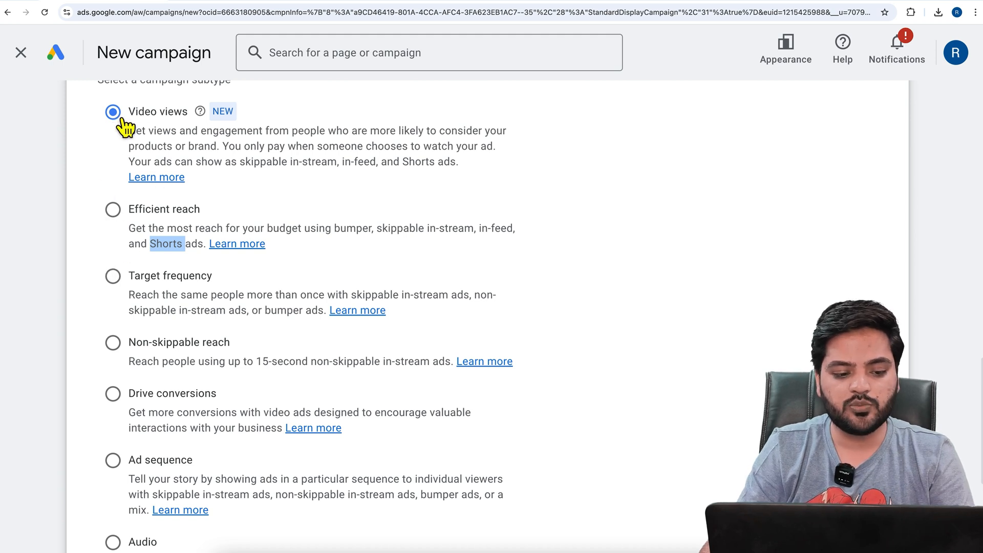
Choose the Efficient reach campaign subtype and name the new campaign "ShortsAds"
{"action": "left_click", "coordinate": [129, 220]}
{"action": "scroll", "coordinate": [647, 308], "scroll_direction": "down", "scroll_amount": 5}
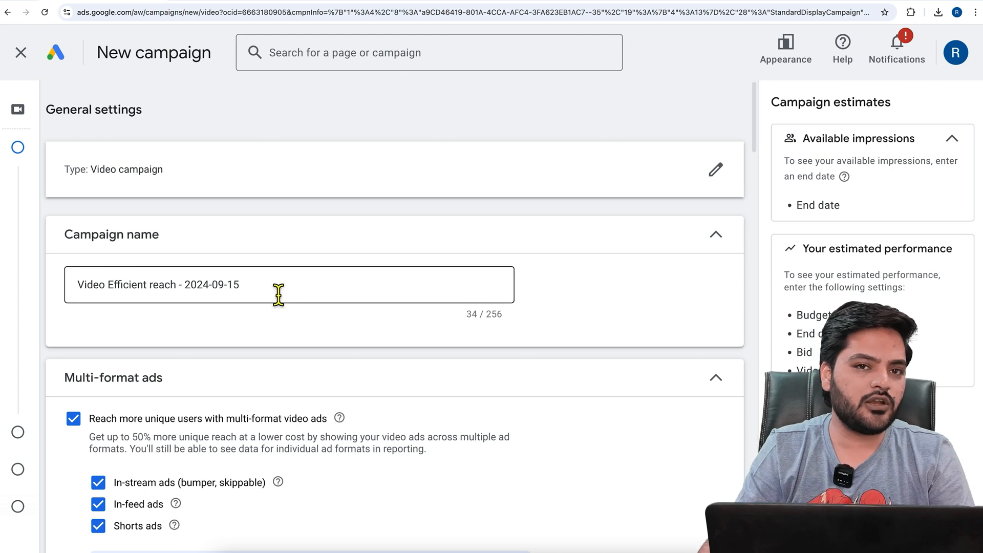
{"action": "left_click", "coordinate": [279, 293]}
{"action": "left_click_drag", "start_coordinate": [281, 292], "coordinate": [87, 292]}
{"action": "type", "text": "V"}
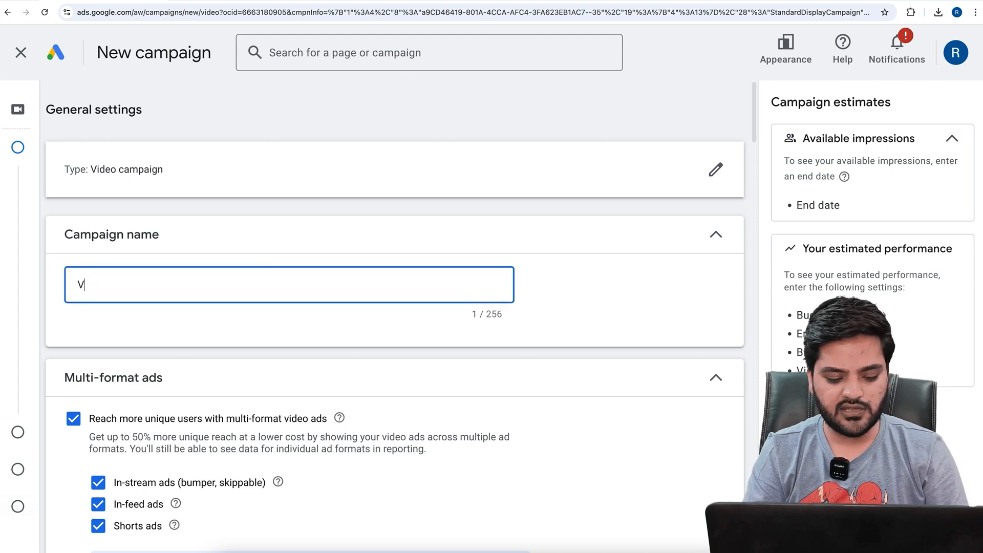
{"action": "key", "text": "BackSpace"}
{"action": "type", "text": "Sho"}
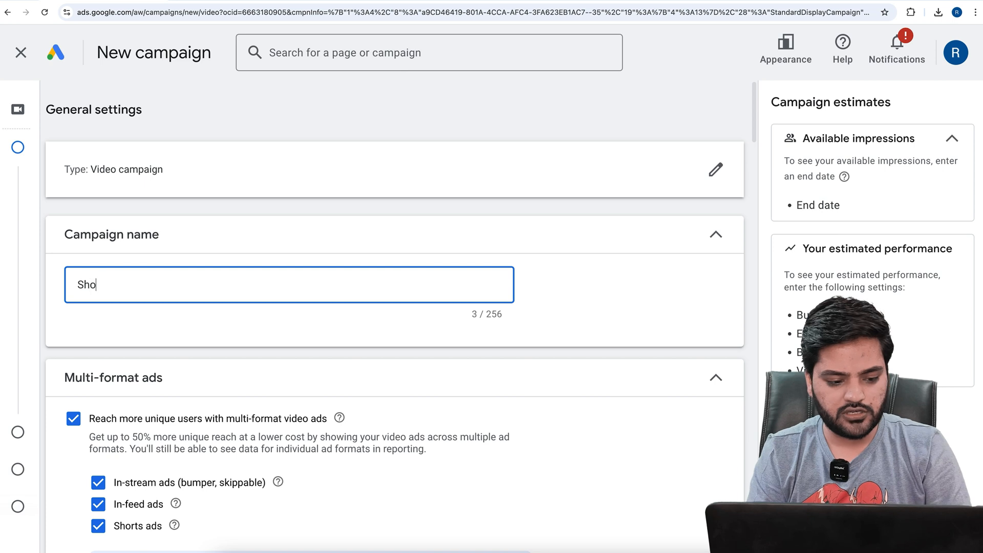
{"action": "type", "text": "rtsAds"}
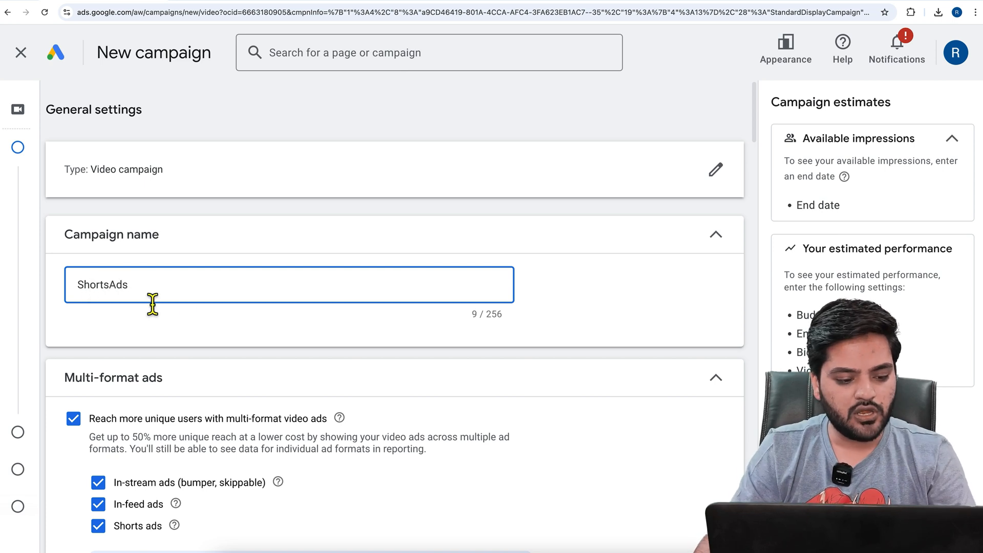
Exclude in-stream and in-feed ads from the multi-format ads so that only Shorts ads remain selected
{"action": "scroll", "coordinate": [154, 276], "scroll_direction": "down", "scroll_amount": 2}
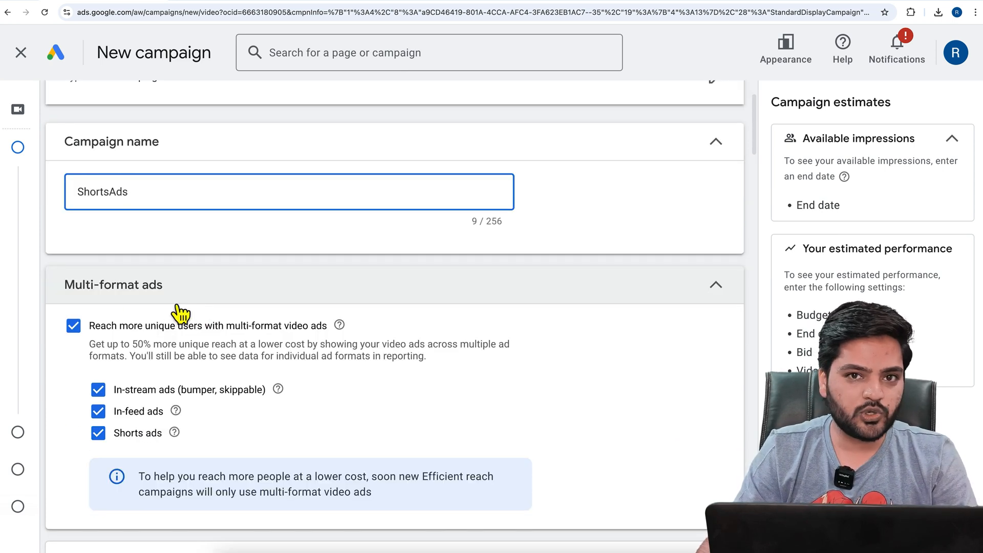
{"action": "left_click", "coordinate": [98, 390]}
{"action": "left_click", "coordinate": [109, 412]}
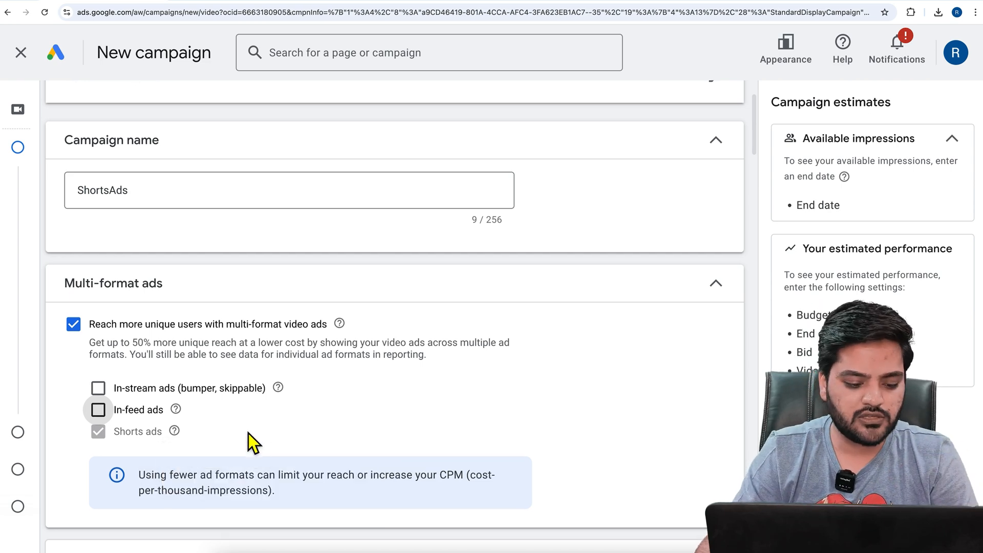
Read the note about using fewer ad formats and review the Target CPM bid strategy details
{"action": "scroll", "coordinate": [226, 402], "scroll_direction": "down", "scroll_amount": 2}
{"action": "scroll", "coordinate": [228, 402], "scroll_direction": "down", "scroll_amount": 2}
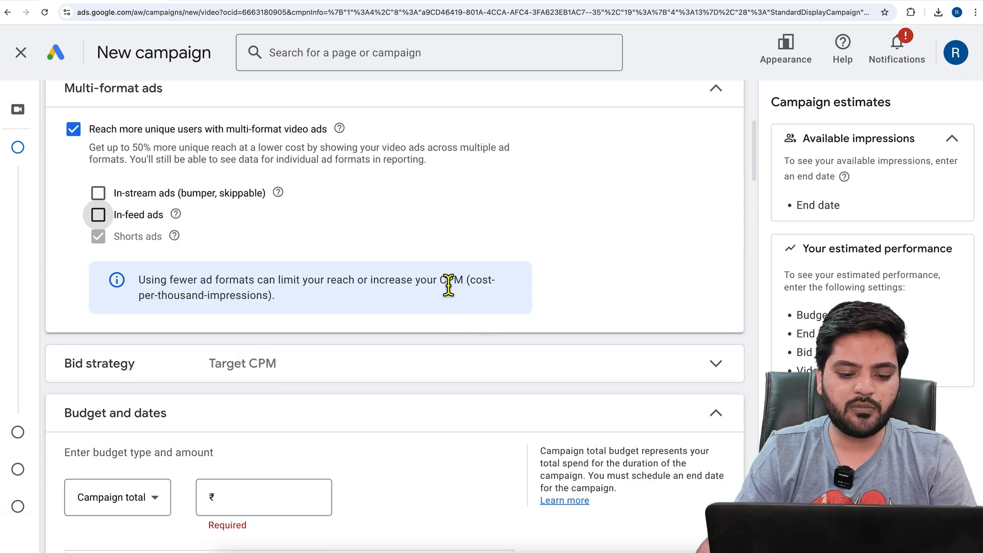
{"action": "double_click", "coordinate": [454, 282]}
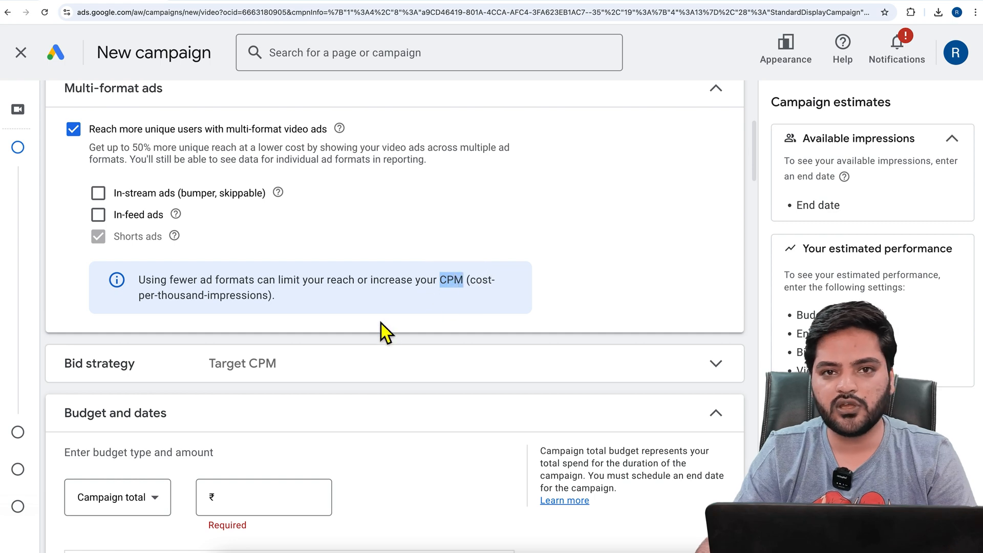
{"action": "scroll", "coordinate": [230, 353], "scroll_direction": "down", "scroll_amount": 3}
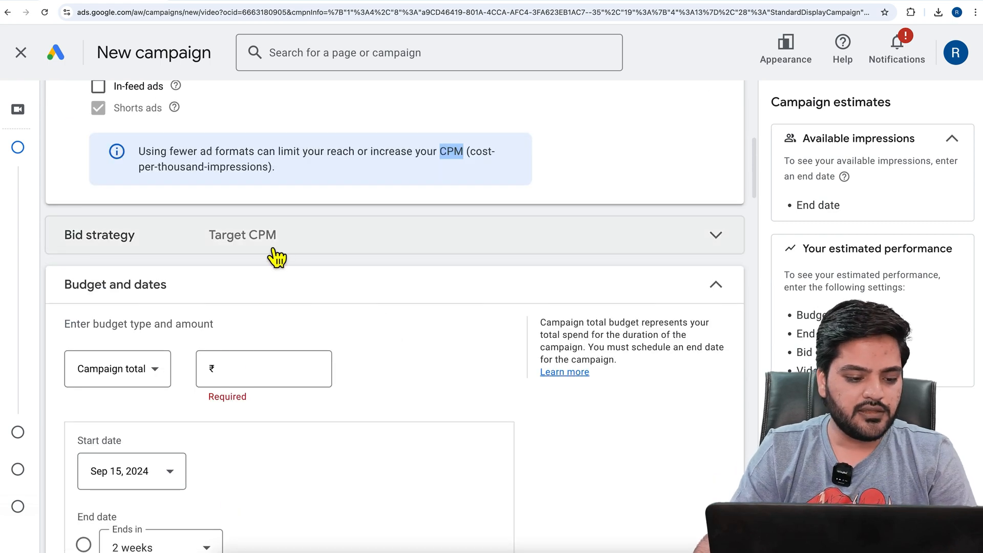
{"action": "left_click", "coordinate": [211, 248]}
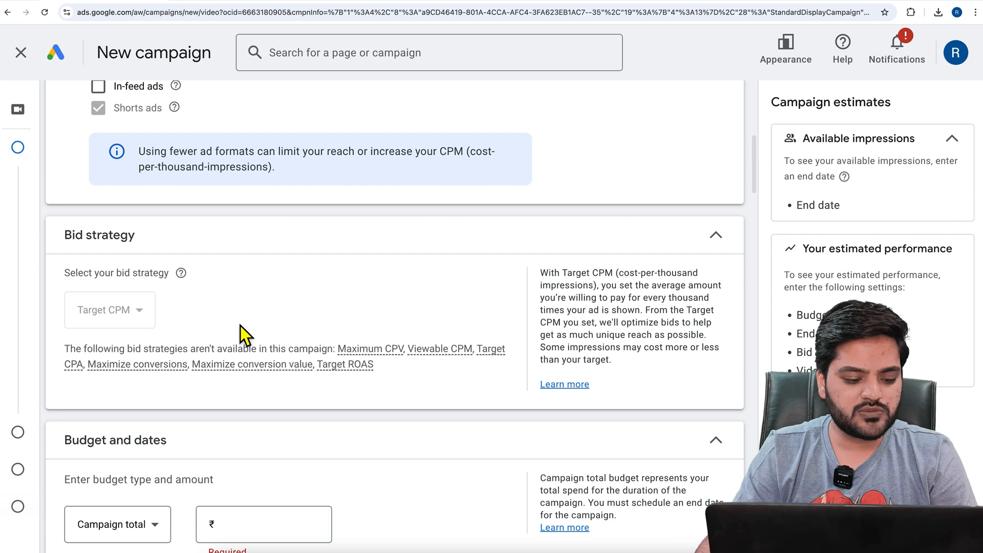
Set the campaign budget to a daily amount of ₹100
{"action": "scroll", "coordinate": [243, 328], "scroll_direction": "down", "scroll_amount": 2}
{"action": "scroll", "coordinate": [251, 338], "scroll_direction": "down", "scroll_amount": 2}
{"action": "left_click", "coordinate": [151, 338]}
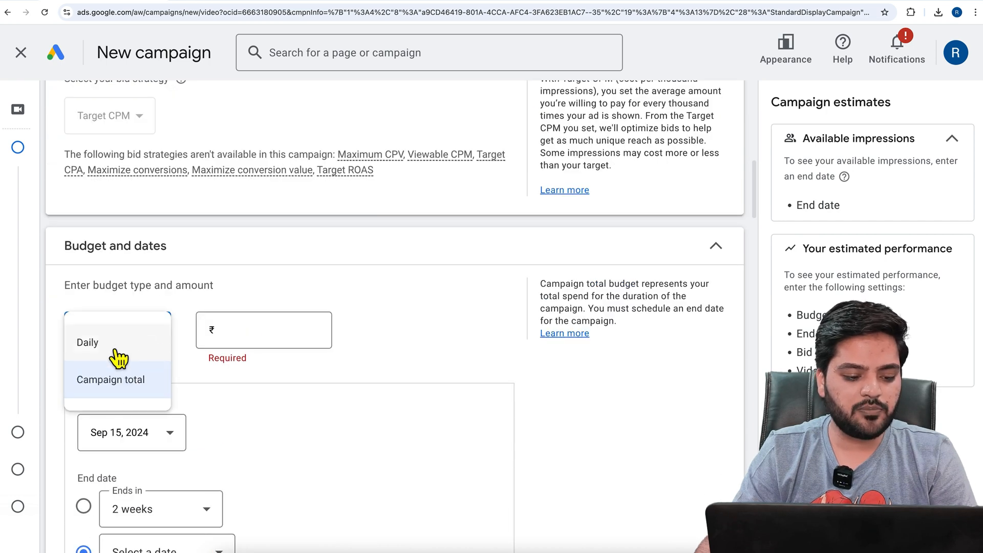
{"action": "left_click", "coordinate": [122, 357]}
{"action": "left_click", "coordinate": [240, 336]}
{"action": "type", "text": "100.00"}
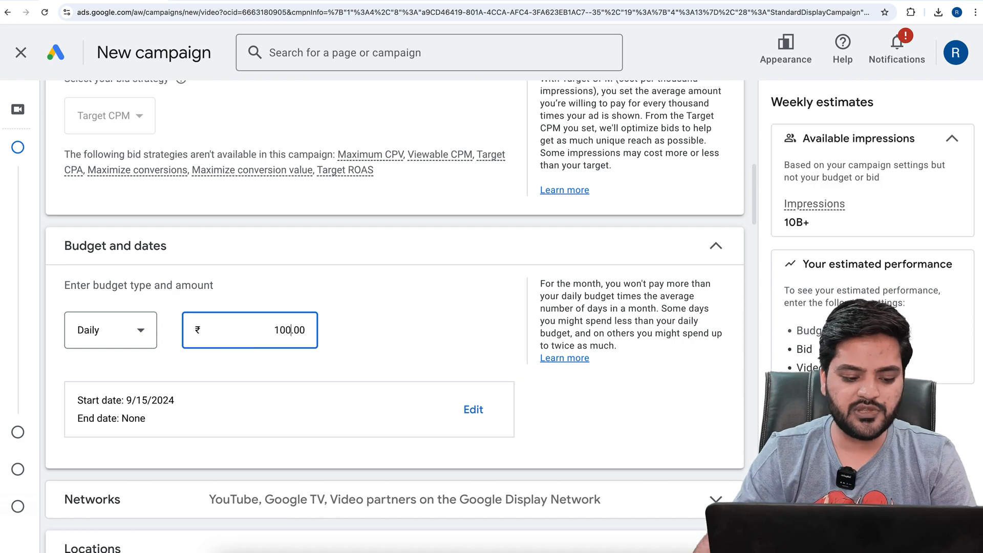
{"action": "left_click", "coordinate": [388, 328]}
{"action": "scroll", "coordinate": [359, 307], "scroll_direction": "down", "scroll_amount": 2}
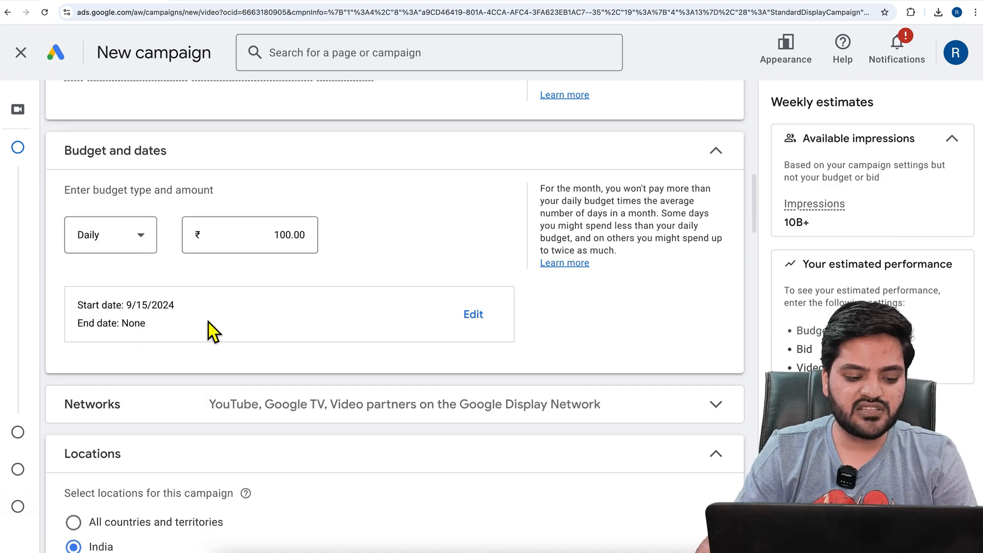
{"action": "left_click", "coordinate": [140, 240]}
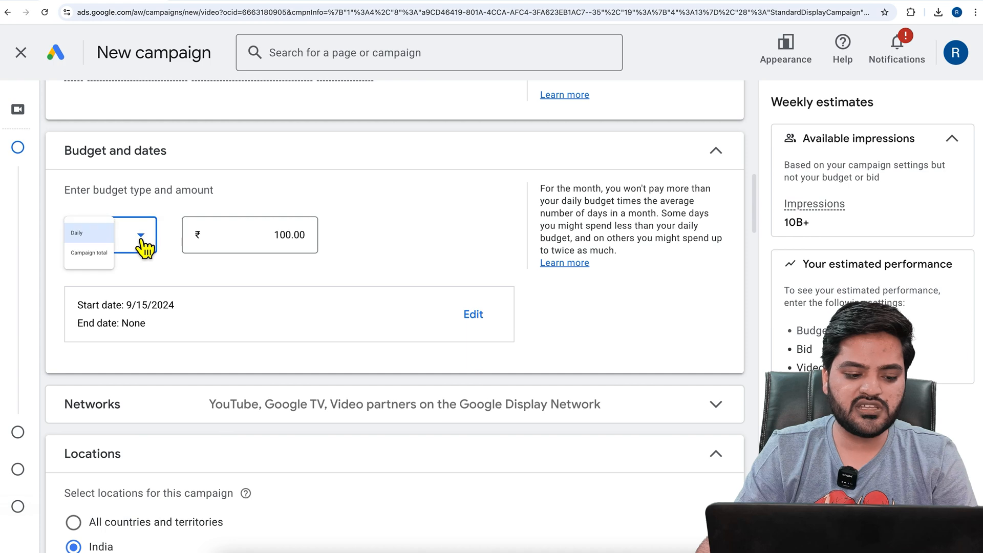
{"action": "left_click", "coordinate": [276, 272]}
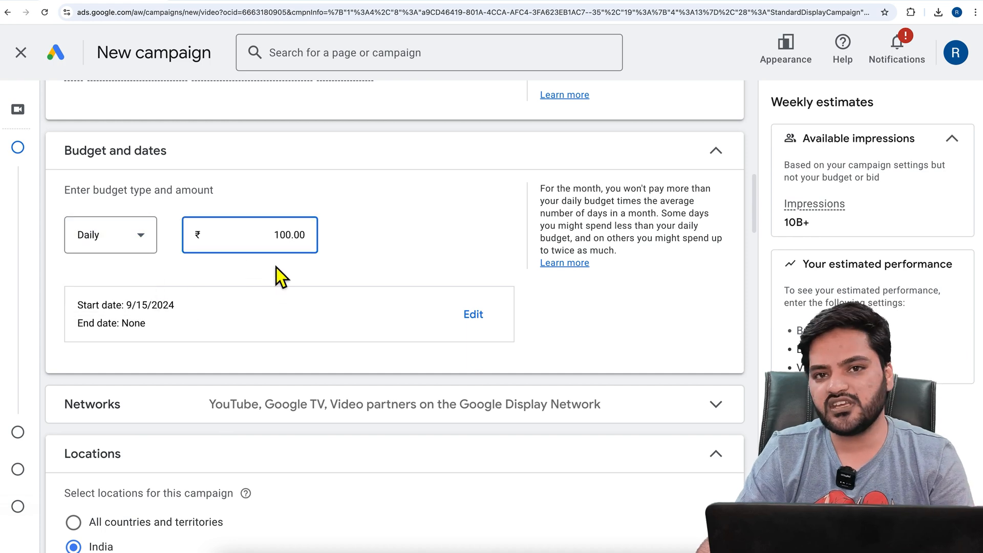
Exclude Google TV and the video partners on the Google Display Network from the campaign's networks
{"action": "scroll", "coordinate": [291, 263], "scroll_direction": "down", "scroll_amount": 3}
{"action": "left_click", "coordinate": [191, 259]}
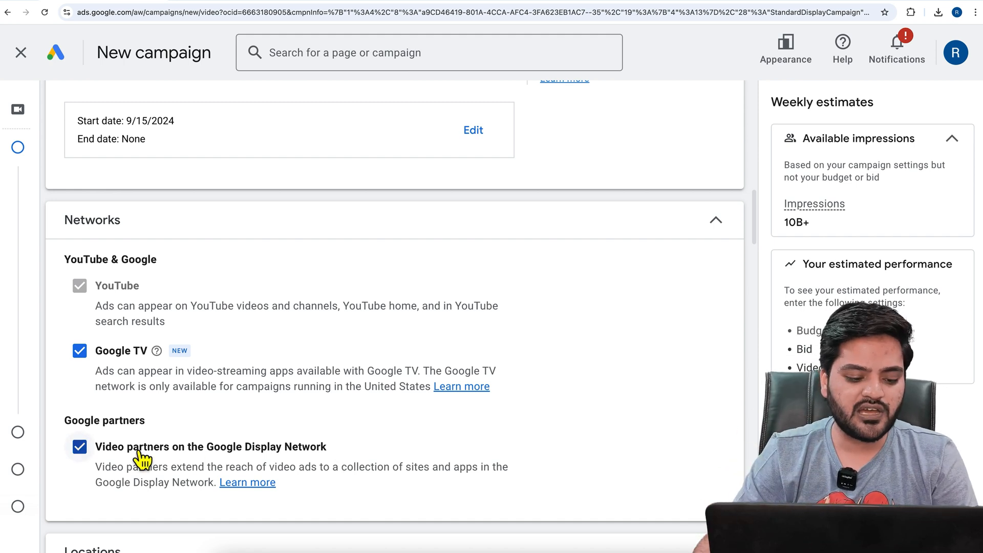
{"action": "left_click", "coordinate": [123, 448]}
{"action": "left_click", "coordinate": [117, 361]}
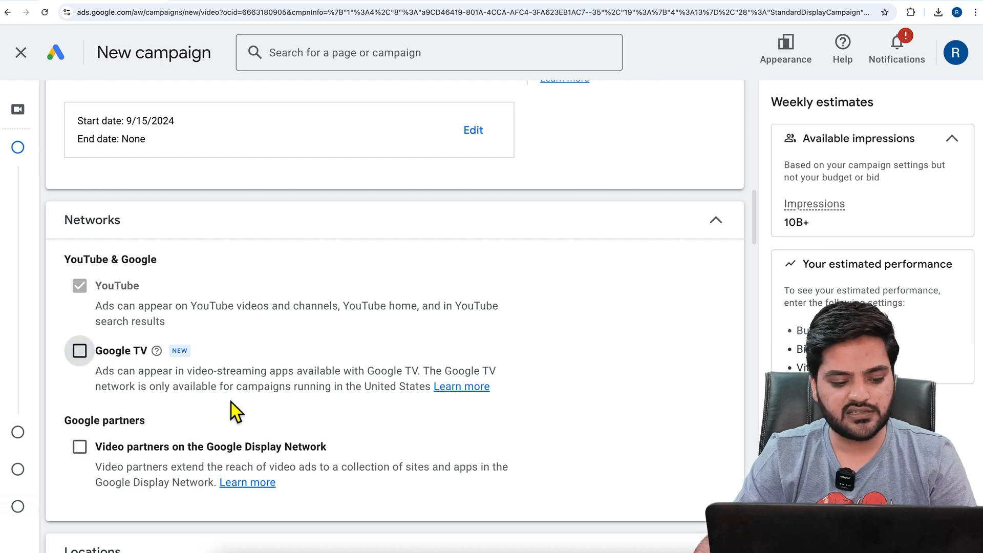
Review the location and language settings, and look at the related videos options without adding any video
{"action": "scroll", "coordinate": [232, 404], "scroll_direction": "down", "scroll_amount": 5}
{"action": "scroll", "coordinate": [174, 389], "scroll_direction": "down", "scroll_amount": 5}
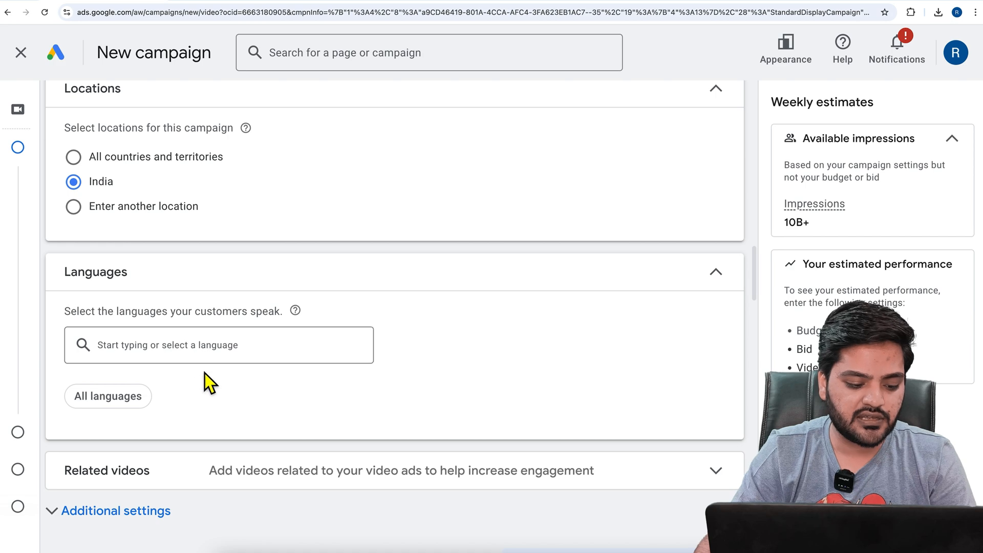
{"action": "scroll", "coordinate": [202, 371], "scroll_direction": "down", "scroll_amount": 2}
{"action": "left_click", "coordinate": [251, 376]}
{"action": "scroll", "coordinate": [284, 347], "scroll_direction": "down", "scroll_amount": 2}
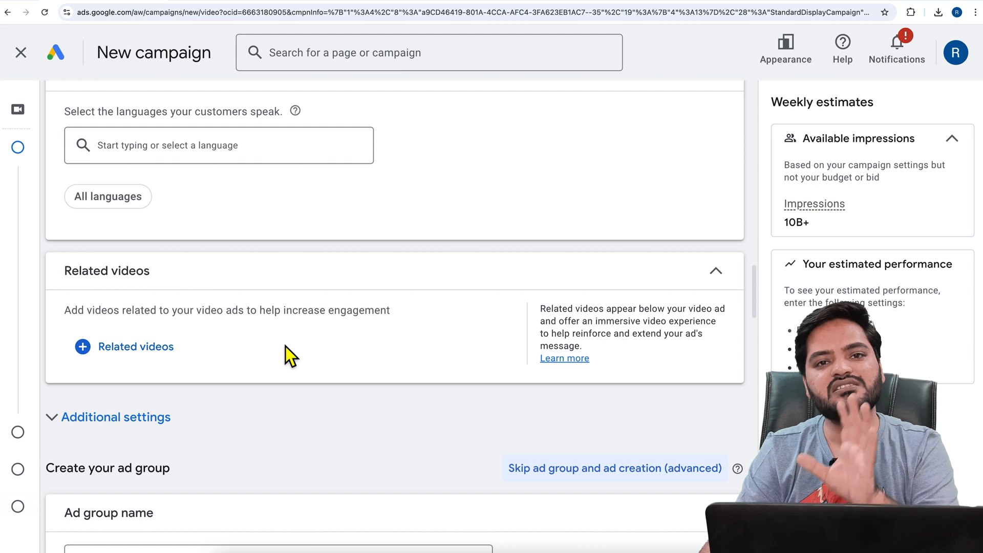
{"action": "left_click", "coordinate": [158, 356]}
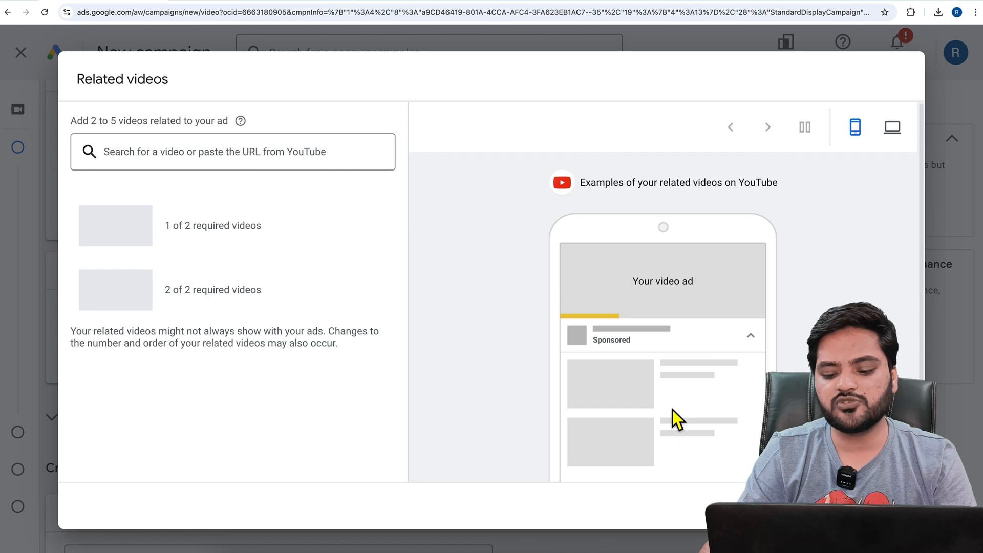
{"action": "left_click", "coordinate": [825, 505]}
Expand the additional settings and review devices, frequency capping, ad schedule and third-party measurement
{"action": "scroll", "coordinate": [287, 390], "scroll_direction": "down", "scroll_amount": 2}
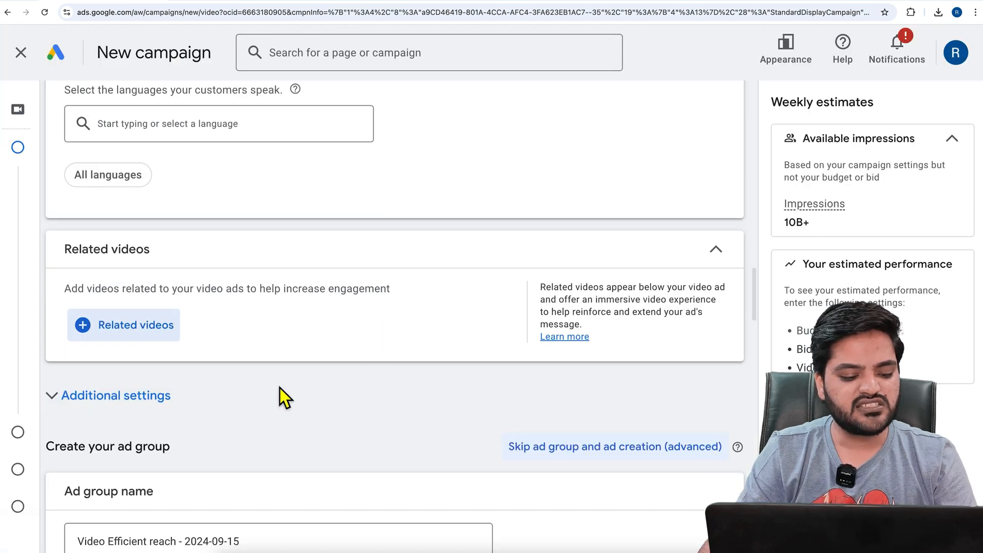
{"action": "left_click", "coordinate": [138, 330]}
{"action": "scroll", "coordinate": [277, 353], "scroll_direction": "down", "scroll_amount": 2}
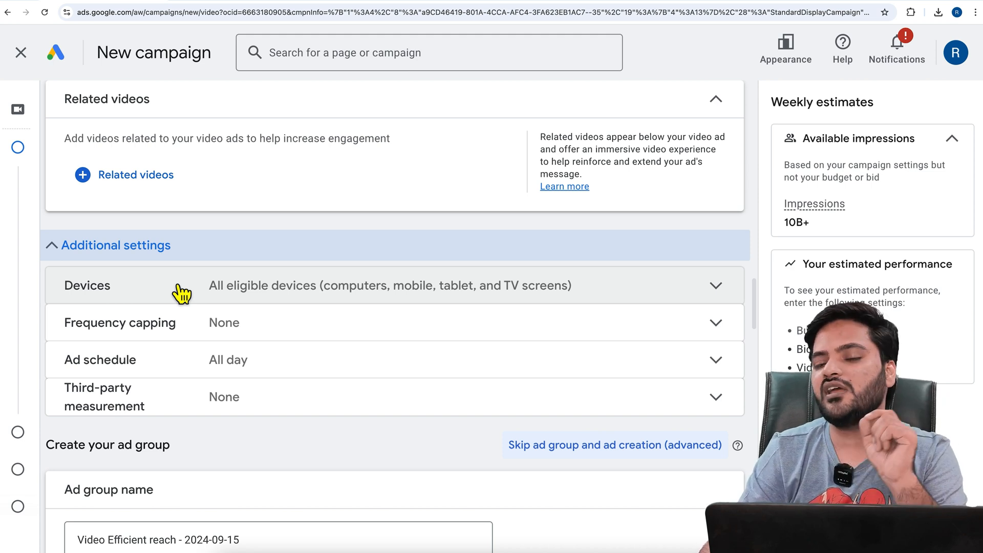
Rename the ad group as "FirstAdGroup"
{"action": "scroll", "coordinate": [180, 293], "scroll_direction": "down", "scroll_amount": 6}
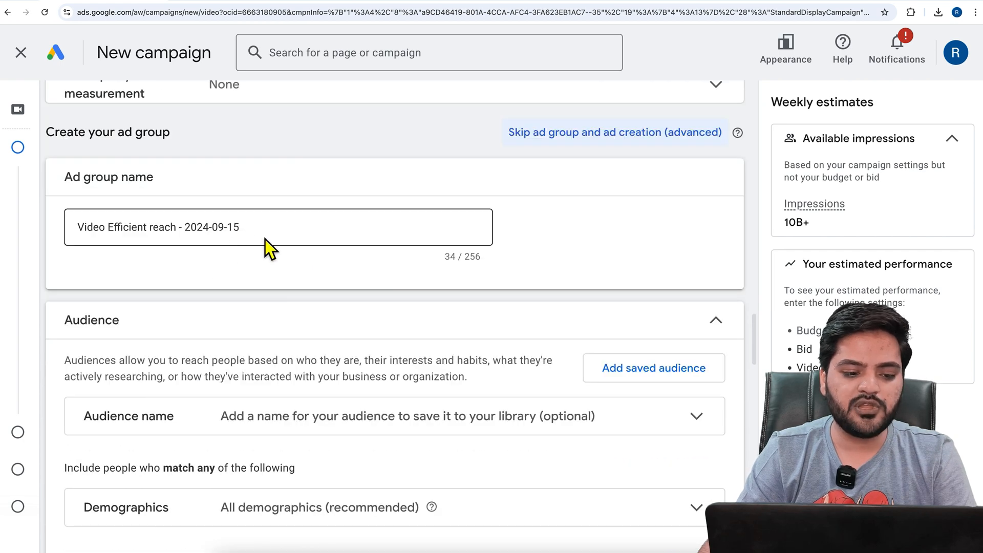
{"action": "left_click_drag", "start_coordinate": [266, 239], "coordinate": [63, 229]}
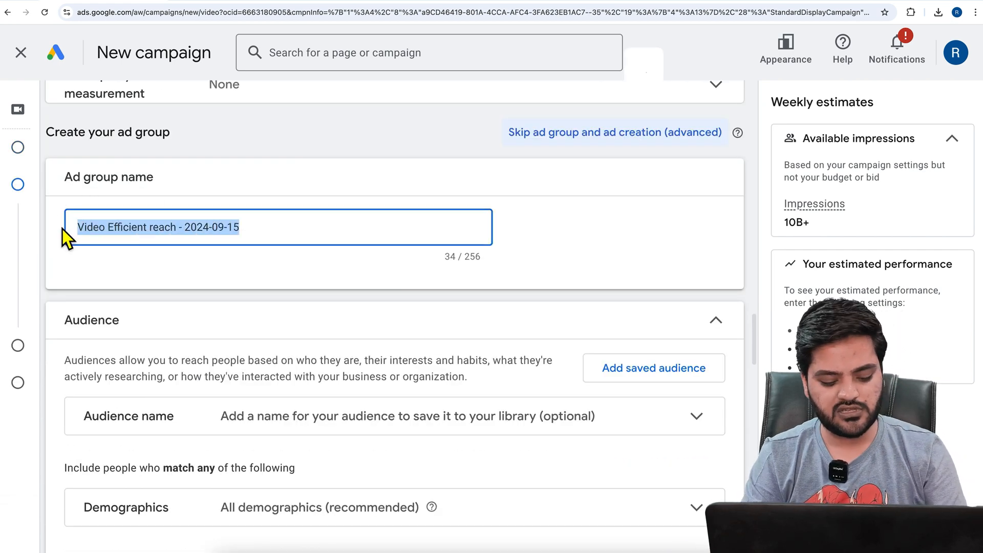
{"action": "type", "text": "Firsry"}
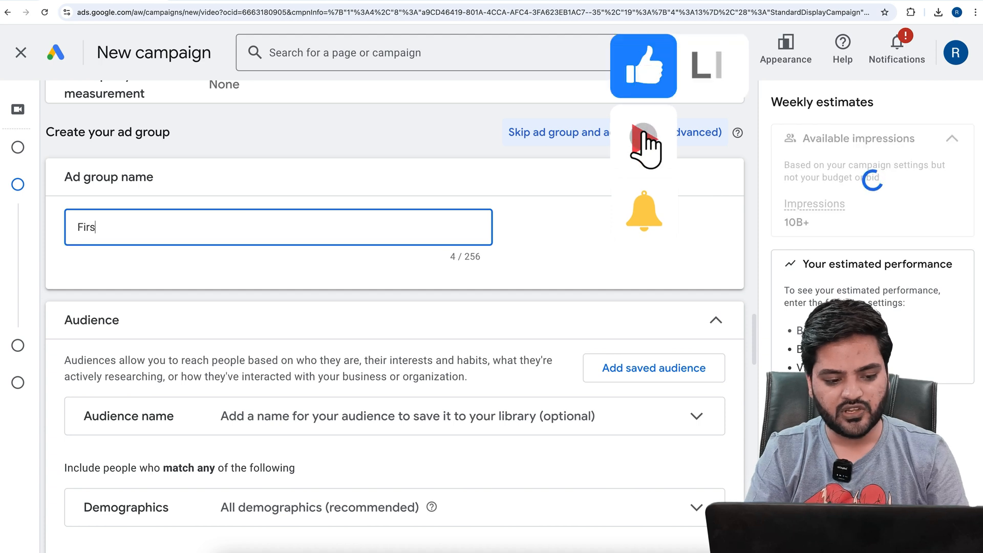
{"action": "key", "text": "BackSpace"}
{"action": "type", "text": "tA"}
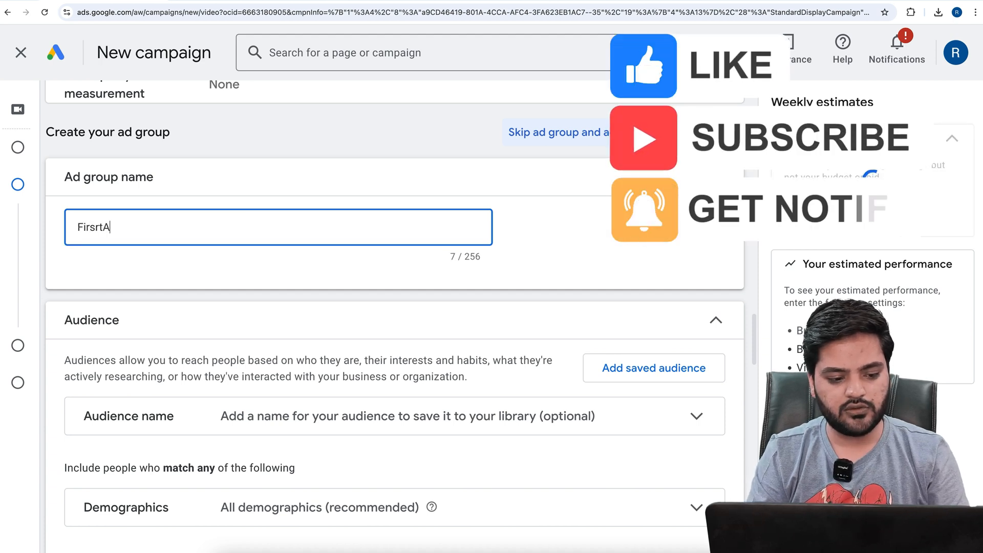
{"action": "key", "text": "BackSpace"}
{"action": "key", "text": "BackSpace"}
{"action": "key", "text": "BackSpace"}
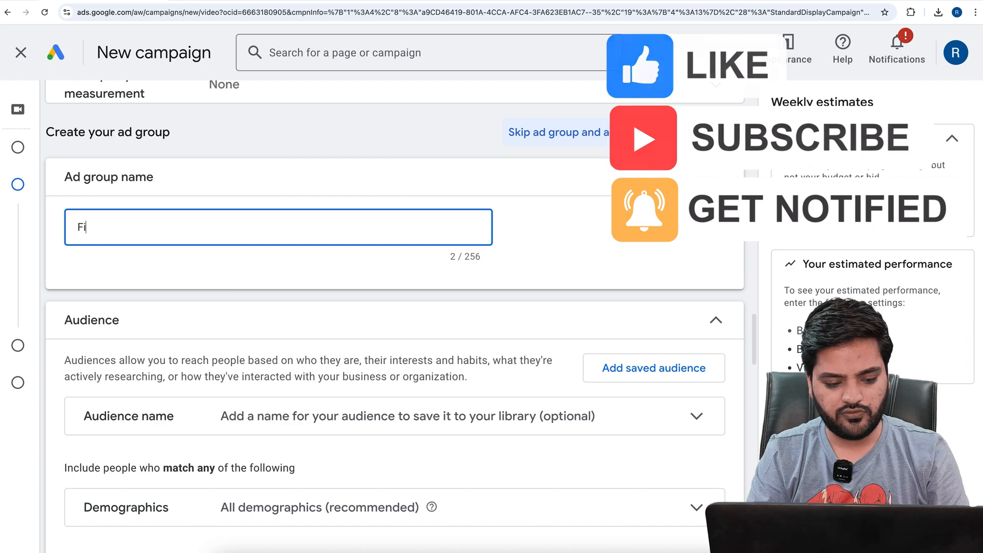
{"action": "type", "text": "rstAdGroup"}
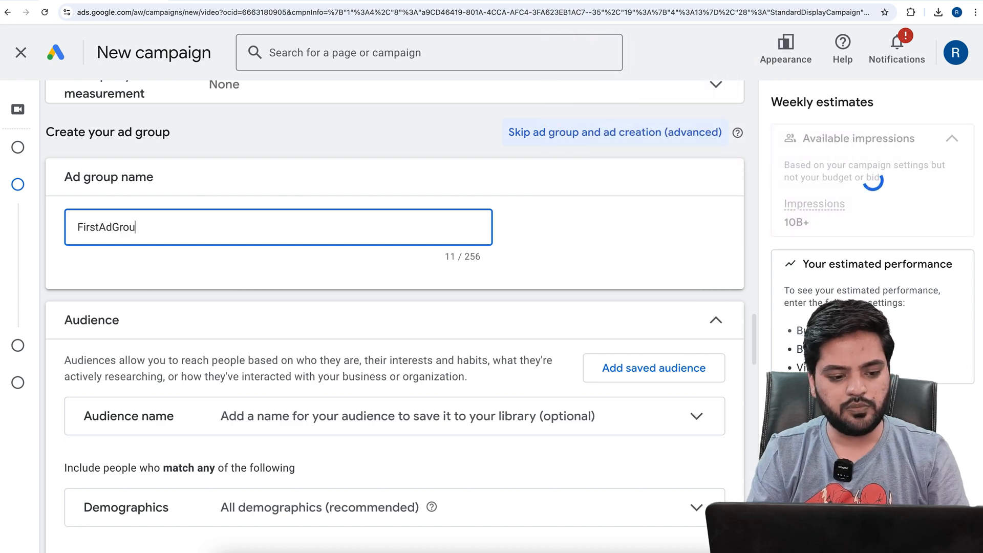
{"action": "left_click", "coordinate": [62, 253]}
Review the audience demographics: gender, age, parental status and household income
{"action": "scroll", "coordinate": [62, 253], "scroll_direction": "down", "scroll_amount": 5}
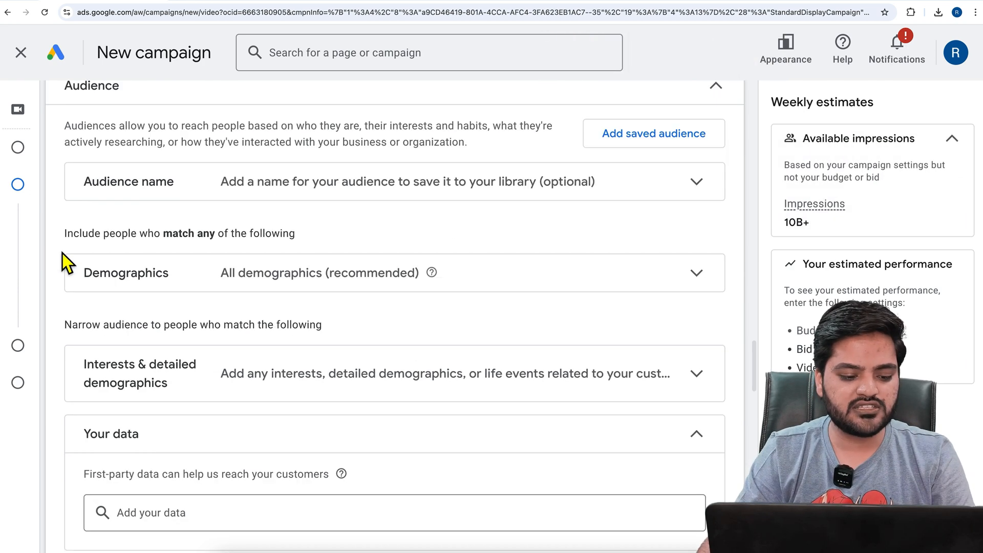
{"action": "left_click", "coordinate": [192, 287]}
{"action": "scroll", "coordinate": [222, 339], "scroll_direction": "down", "scroll_amount": 2}
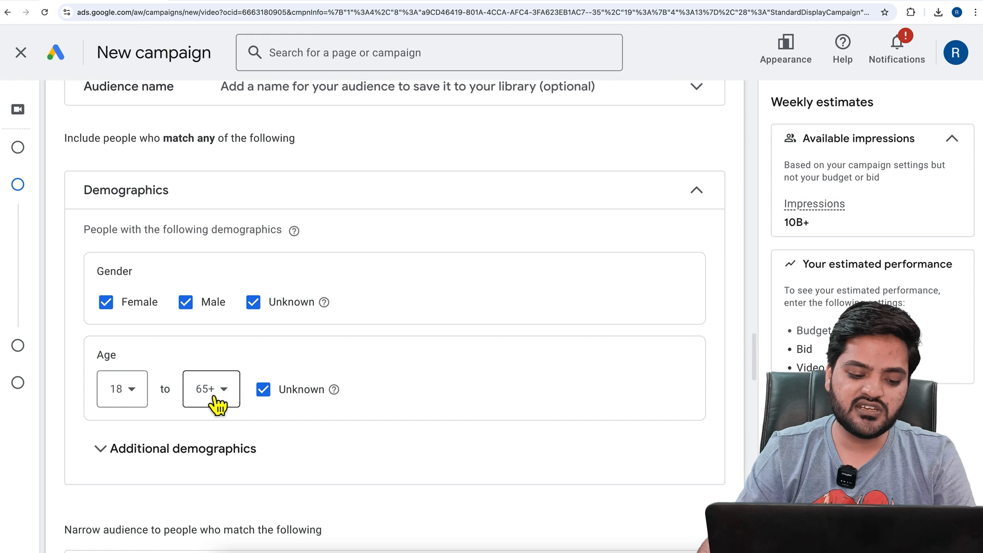
{"action": "left_click", "coordinate": [175, 462]}
{"action": "scroll", "coordinate": [168, 461], "scroll_direction": "down", "scroll_amount": 2}
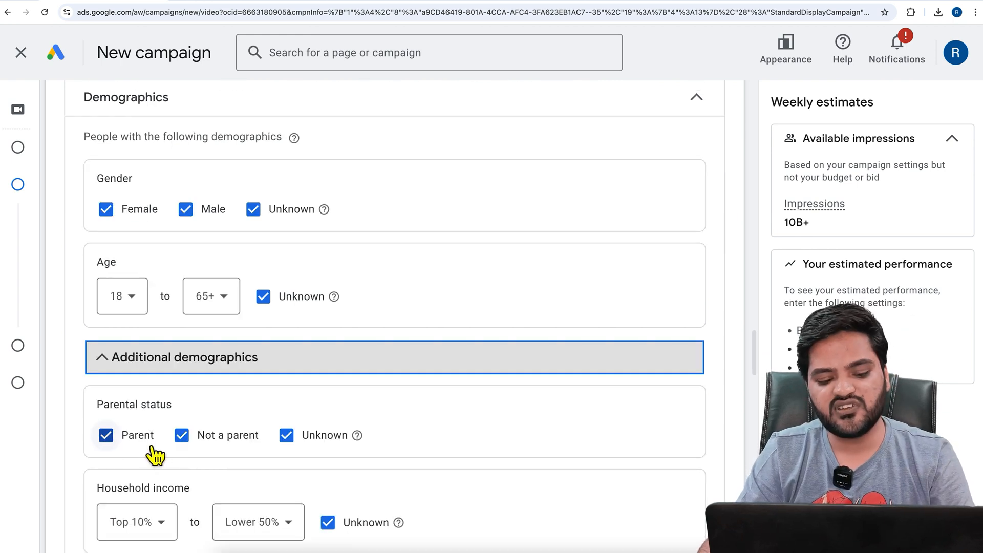
Search the interests and detailed demographics segments for "sport shoes" and look over the in-market segments without selecting any
{"action": "scroll", "coordinate": [215, 448], "scroll_direction": "down", "scroll_amount": 8}
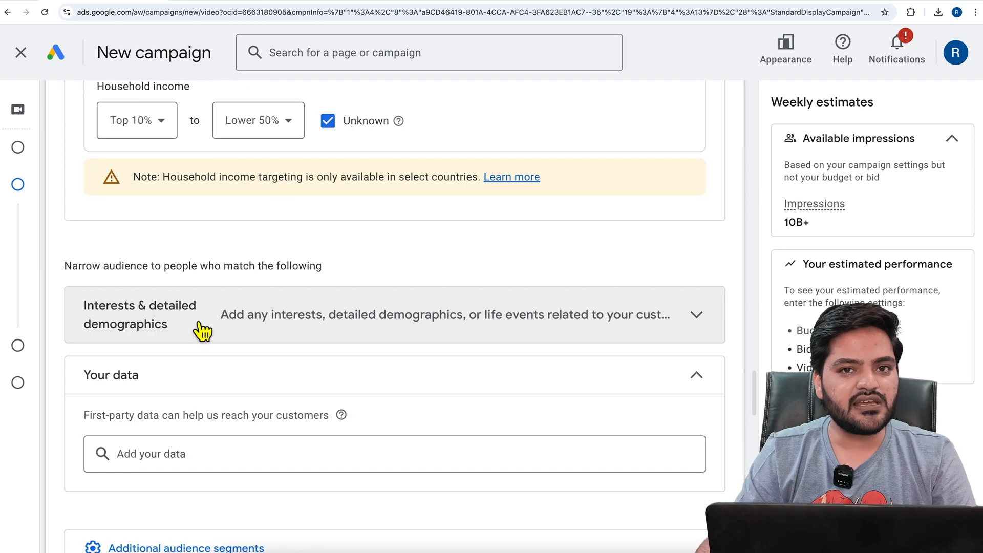
{"action": "left_click", "coordinate": [202, 331]}
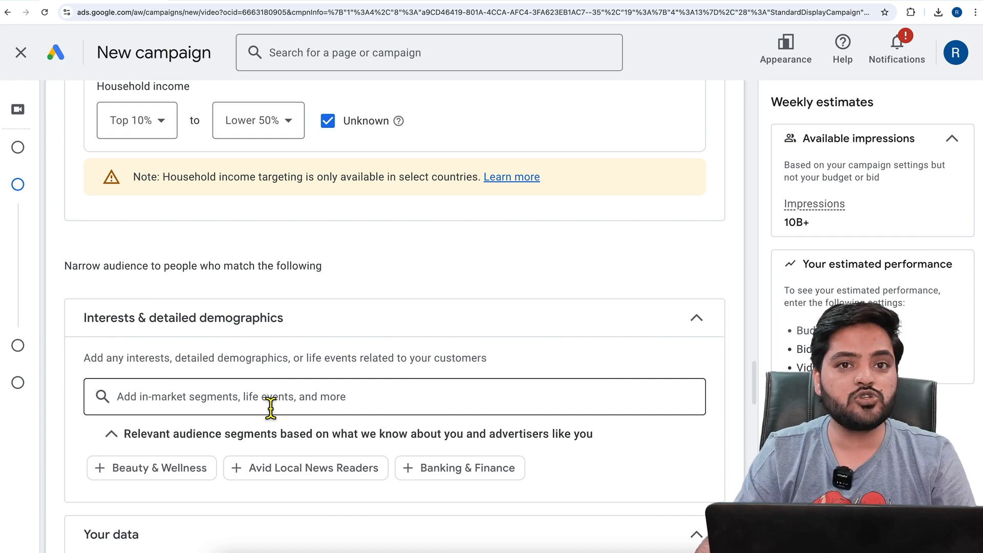
{"action": "left_click", "coordinate": [270, 408]}
{"action": "type", "text": "sport shoes"}
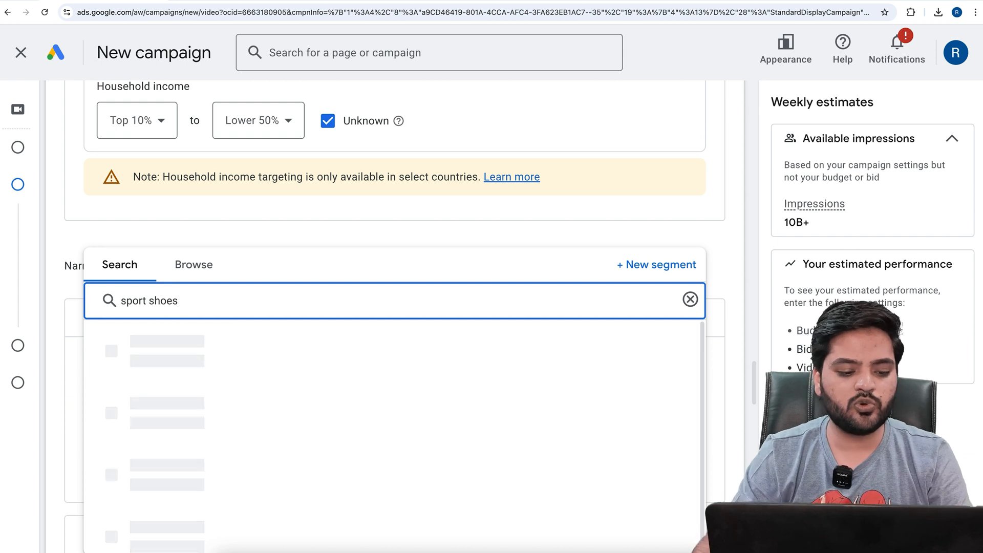
{"action": "mouse_move", "coordinate": [184, 390]}
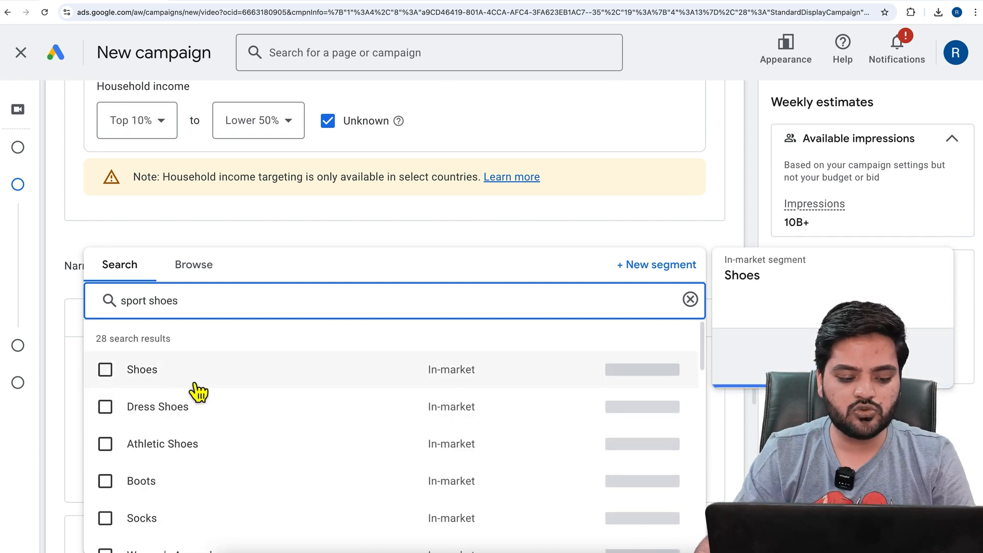
{"action": "key", "text": "Down"}
{"action": "key", "text": "Down"}
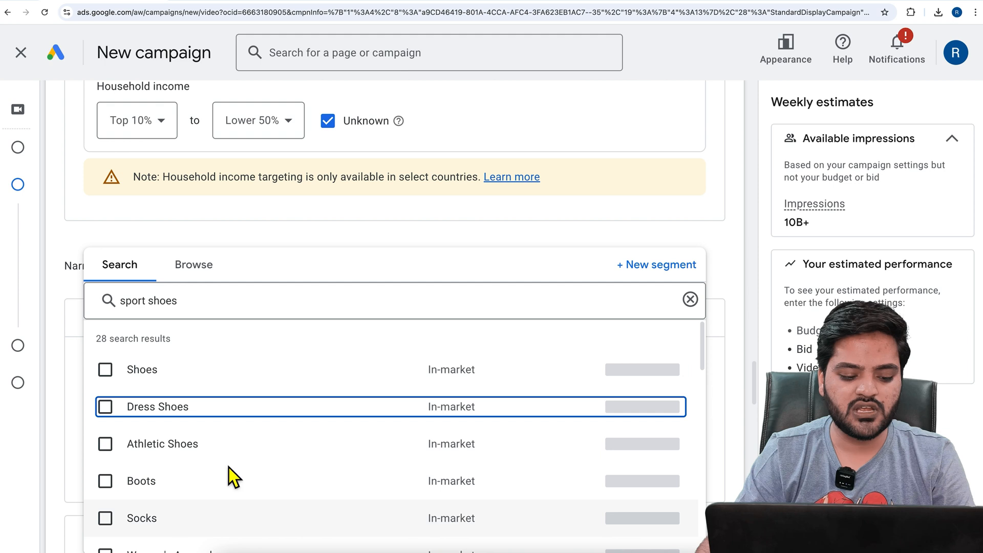
{"action": "mouse_move", "coordinate": [221, 453]}
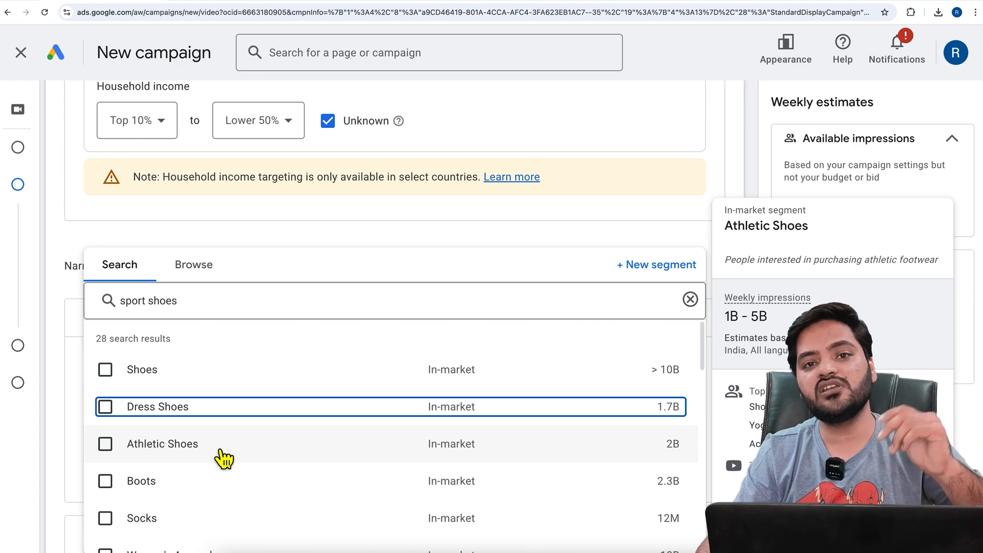
{"action": "left_click", "coordinate": [75, 310]}
Review the first-party data, audience expansion and content targeting sections, including the placement options, without adding anything
{"action": "scroll", "coordinate": [191, 329], "scroll_direction": "down", "scroll_amount": 2}
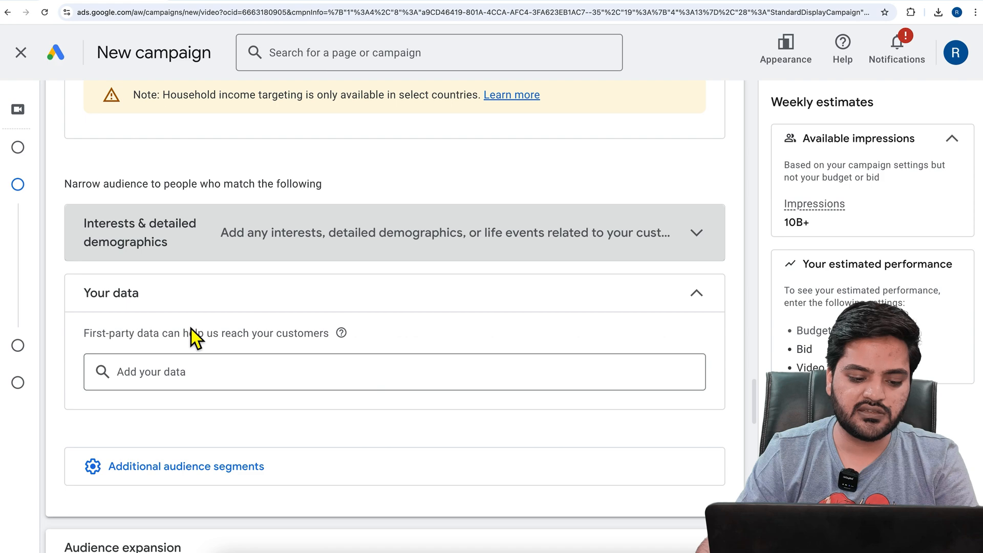
{"action": "left_click_drag", "start_coordinate": [183, 340], "coordinate": [277, 345]}
{"action": "left_click", "coordinate": [276, 347]}
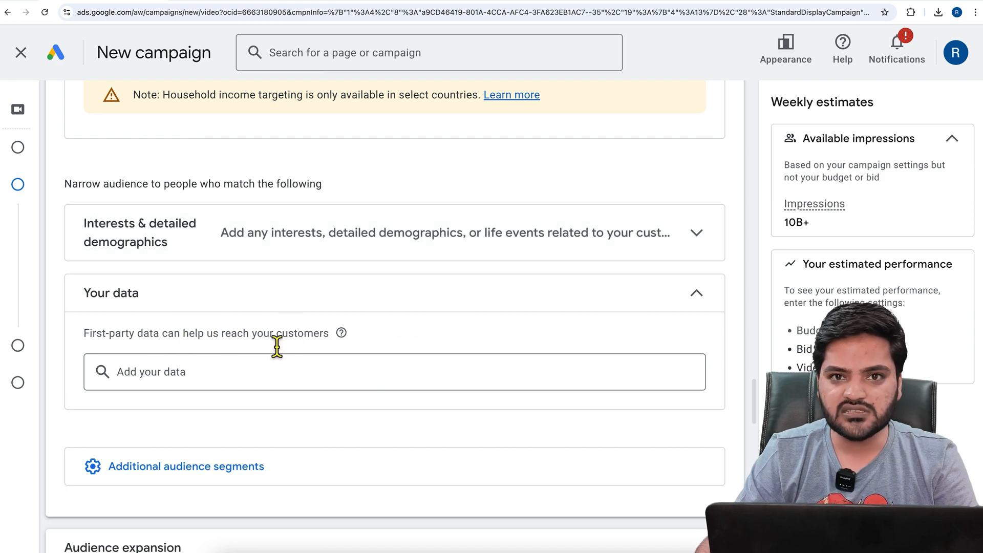
{"action": "scroll", "coordinate": [265, 378], "scroll_direction": "down", "scroll_amount": 3}
{"action": "scroll", "coordinate": [266, 377], "scroll_direction": "down", "scroll_amount": 6}
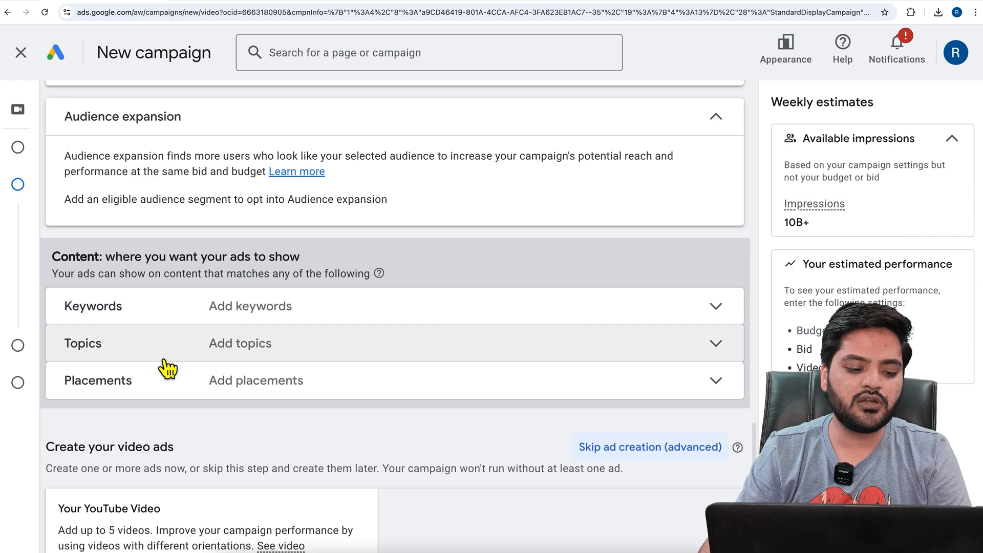
{"action": "left_click", "coordinate": [190, 389]}
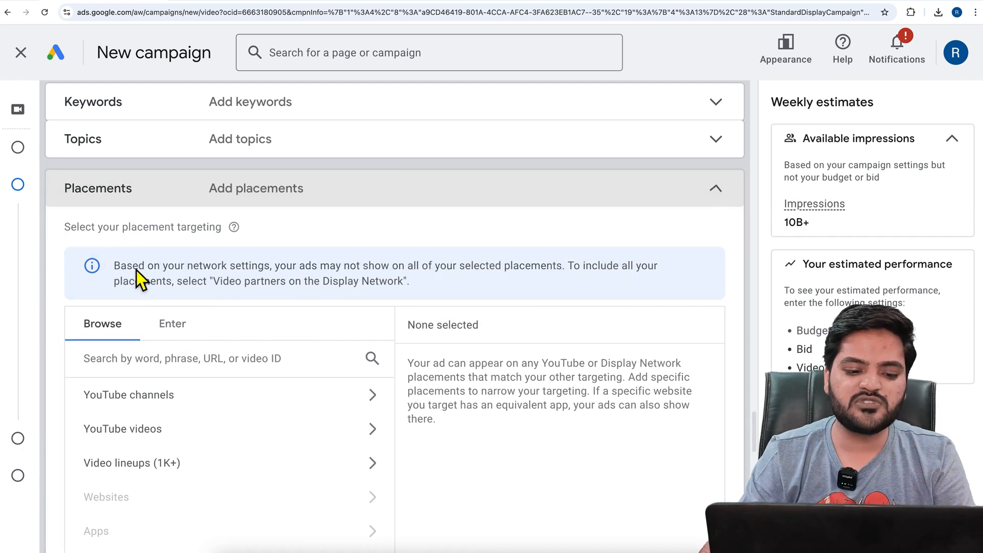
{"action": "left_click", "coordinate": [137, 189]}
{"action": "scroll", "coordinate": [134, 328], "scroll_direction": "up", "scroll_amount": 2}
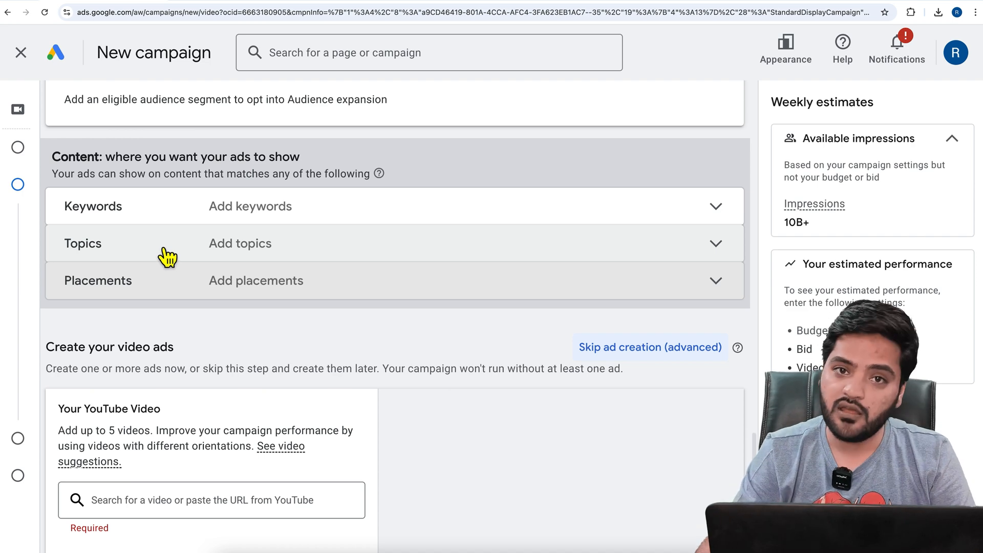
Check the video ad requirements, switch to YouTube Studio and copy the shareable link of the "Untitled design 2" video
{"action": "scroll", "coordinate": [284, 361], "scroll_direction": "down", "scroll_amount": 4}
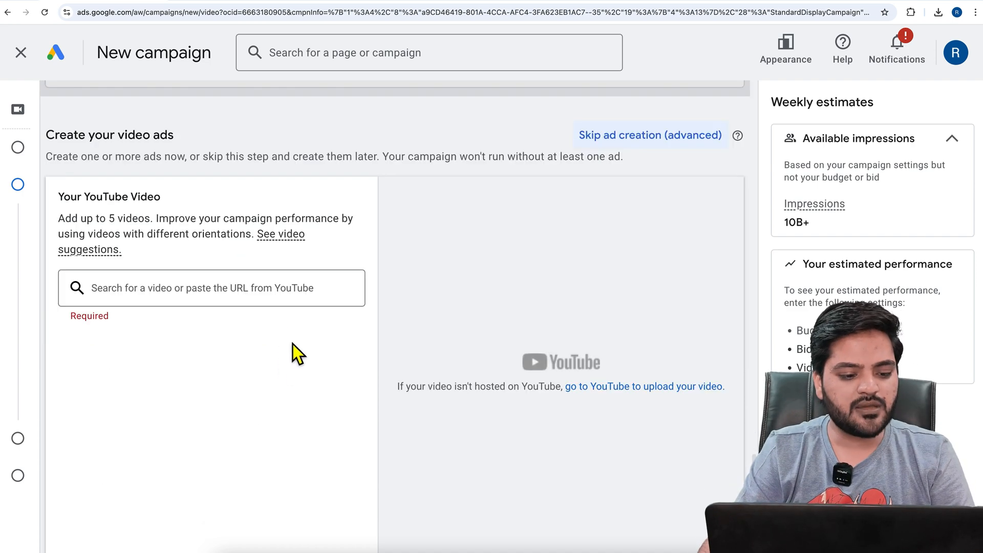
{"action": "left_click_drag", "start_coordinate": [58, 219], "coordinate": [145, 221]}
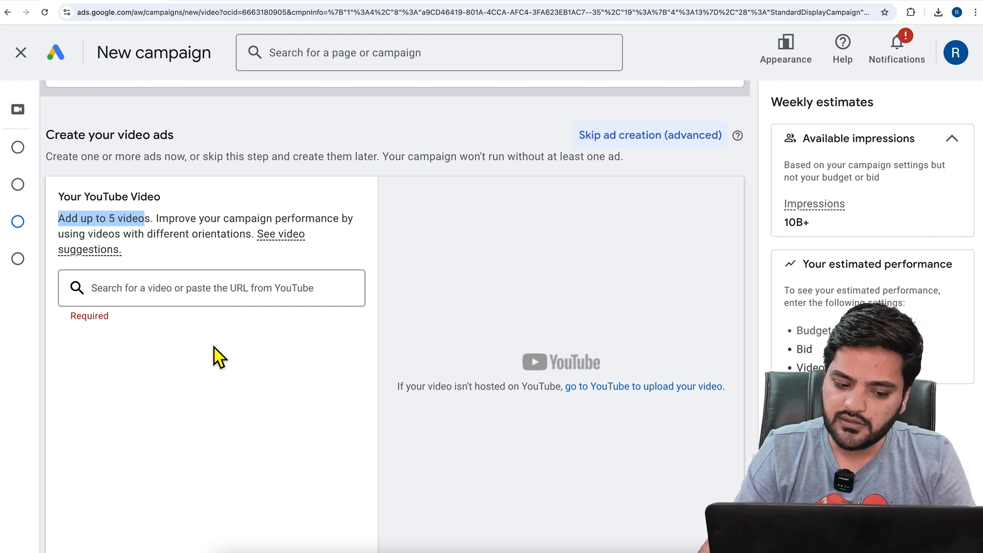
{"action": "left_click", "coordinate": [375, 5]}
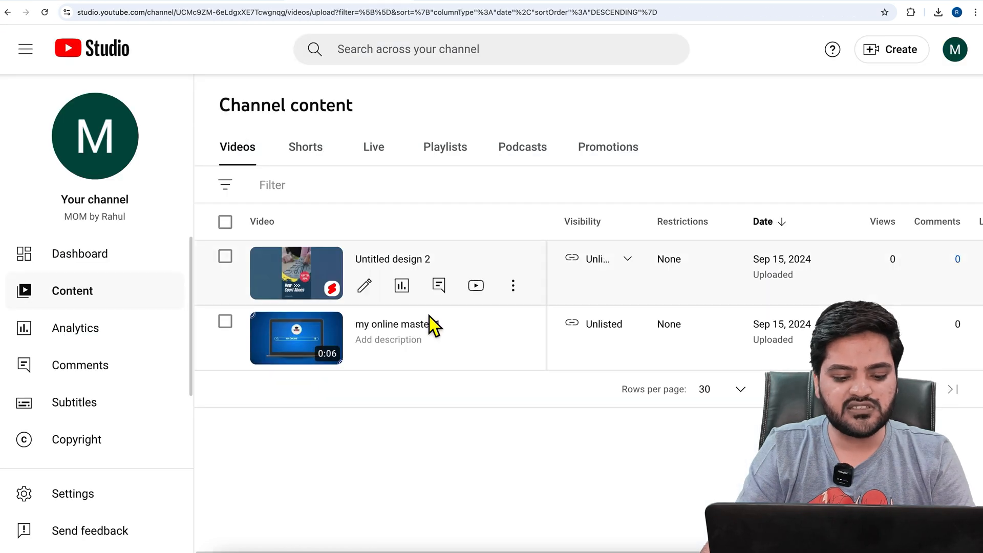
{"action": "left_click", "coordinate": [513, 285]}
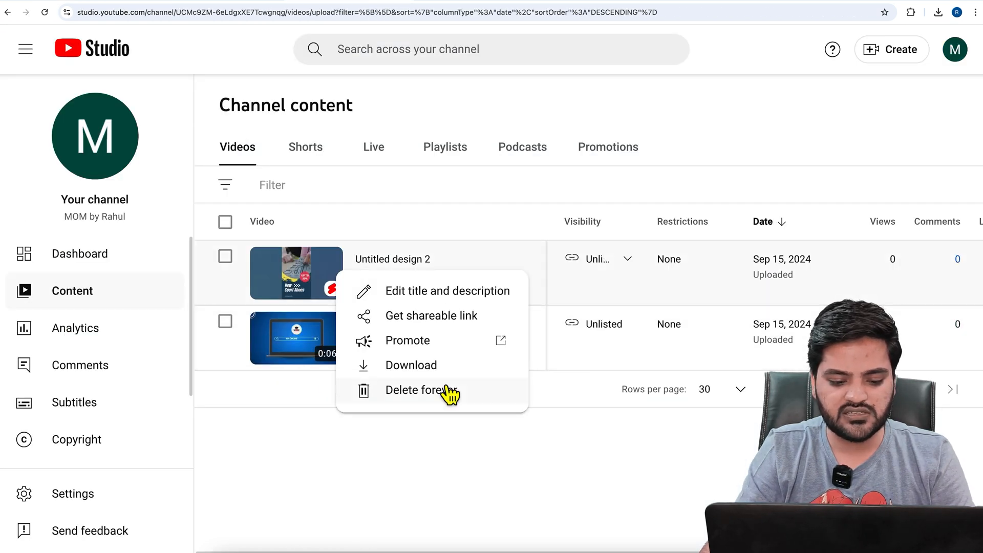
{"action": "left_click", "coordinate": [435, 318]}
Return to Google Ads and add the copied video link as the ad's YouTube video
{"action": "left_click", "coordinate": [118, 7]}
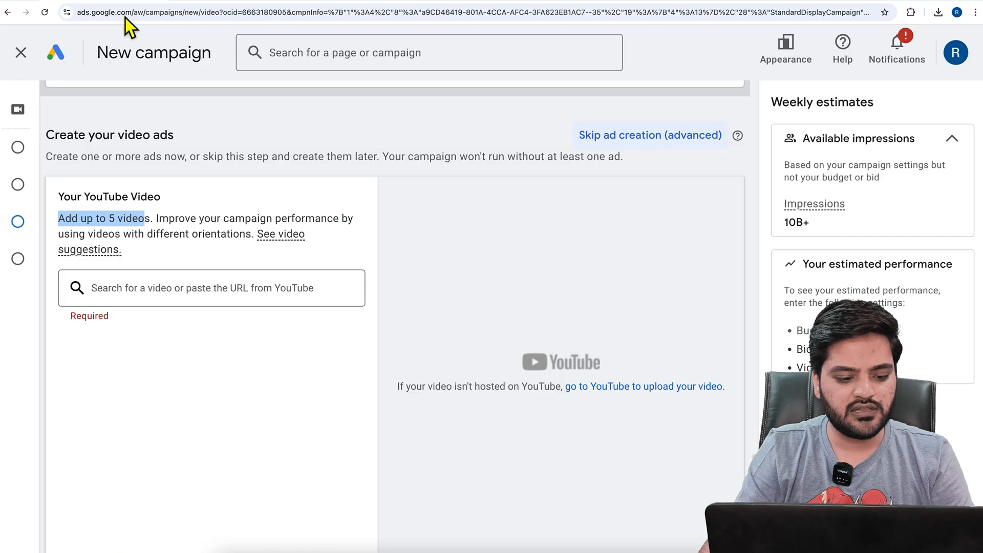
{"action": "left_click", "coordinate": [214, 288]}
{"action": "key", "text": "ctrl+v"}
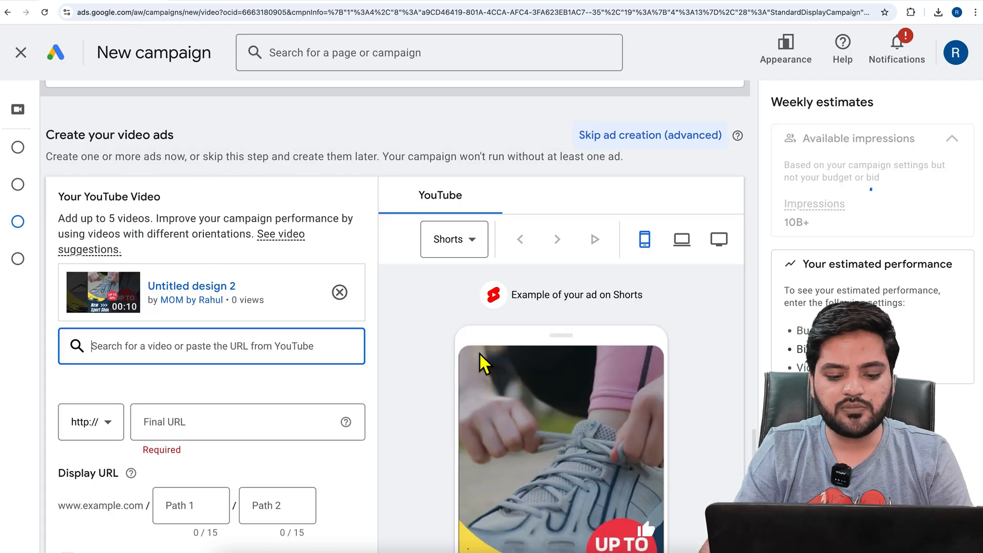
Examine the ad preview's format options and compare the Shorts preview on mobile, computer and TV
{"action": "scroll", "coordinate": [480, 352], "scroll_direction": "down", "scroll_amount": 1}
{"action": "scroll", "coordinate": [479, 352], "scroll_direction": "up", "scroll_amount": 1}
{"action": "left_click", "coordinate": [461, 251]}
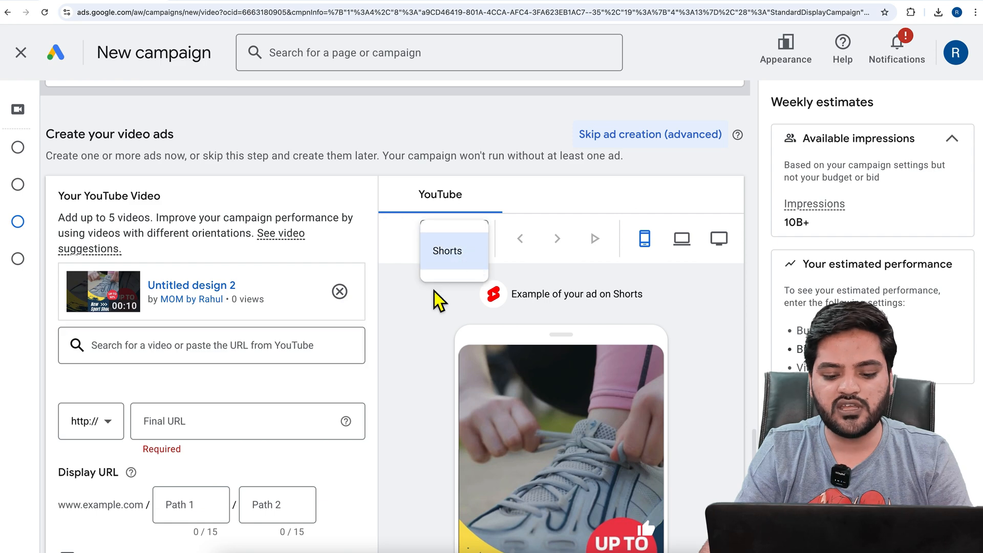
{"action": "left_click", "coordinate": [422, 342]}
{"action": "scroll", "coordinate": [422, 340], "scroll_direction": "down", "scroll_amount": 4}
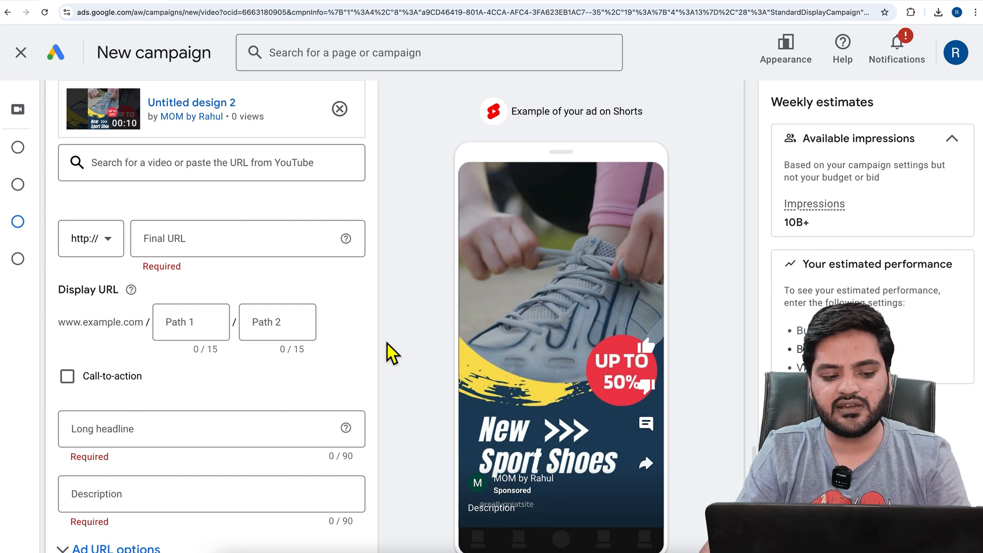
{"action": "scroll", "coordinate": [437, 364], "scroll_direction": "up", "scroll_amount": 2}
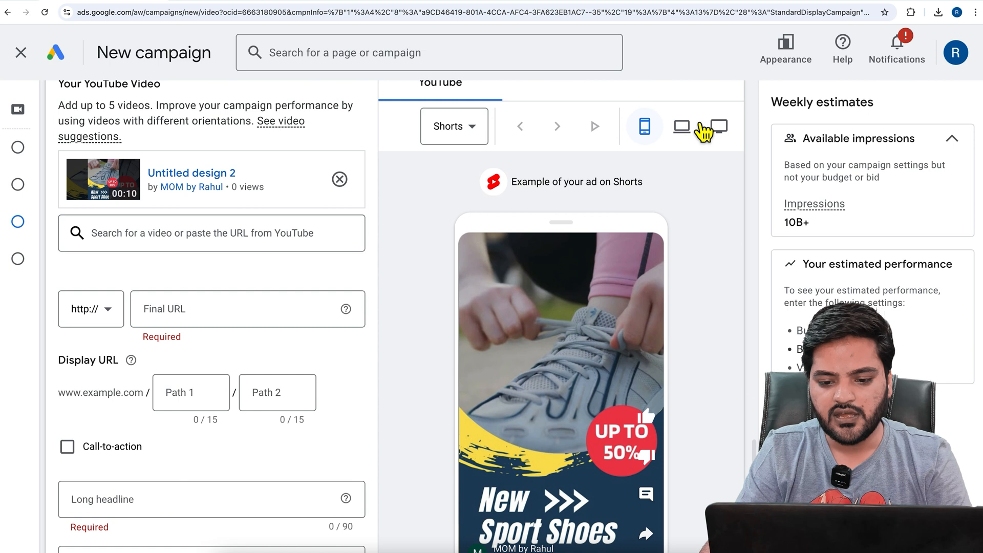
{"action": "left_click", "coordinate": [686, 132]}
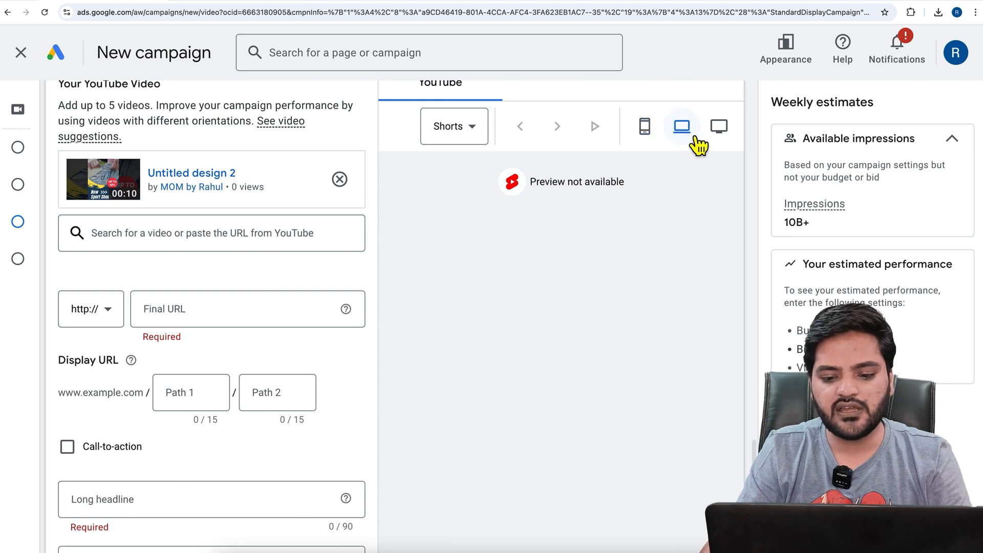
{"action": "left_click", "coordinate": [732, 138]}
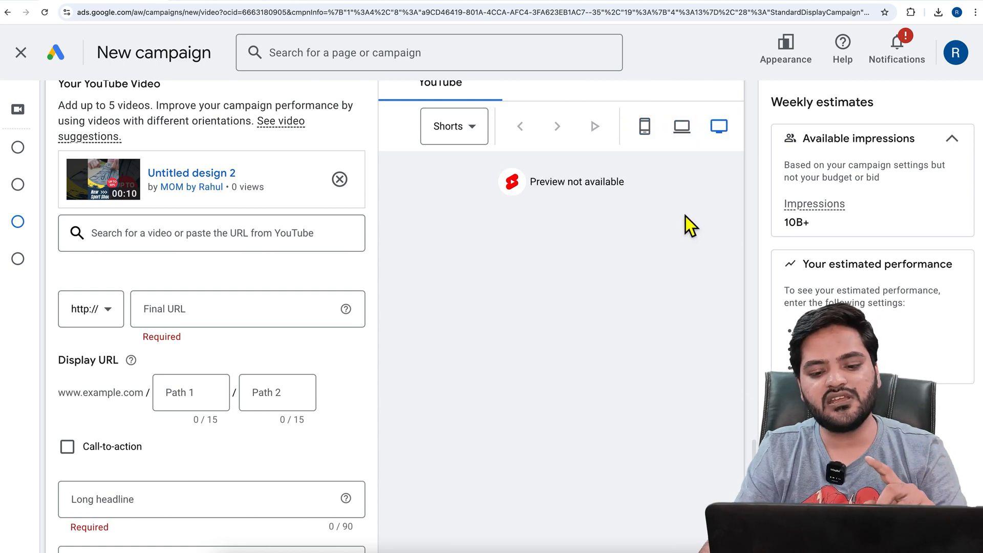
{"action": "left_click", "coordinate": [660, 146]}
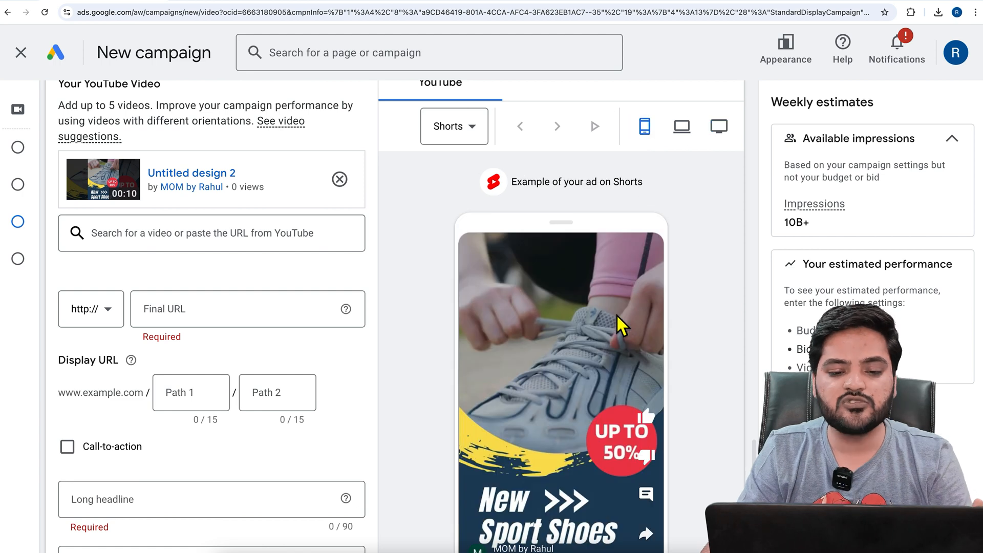
Set the ad's final URL to wpexpert.in
{"action": "left_click", "coordinate": [204, 318]}
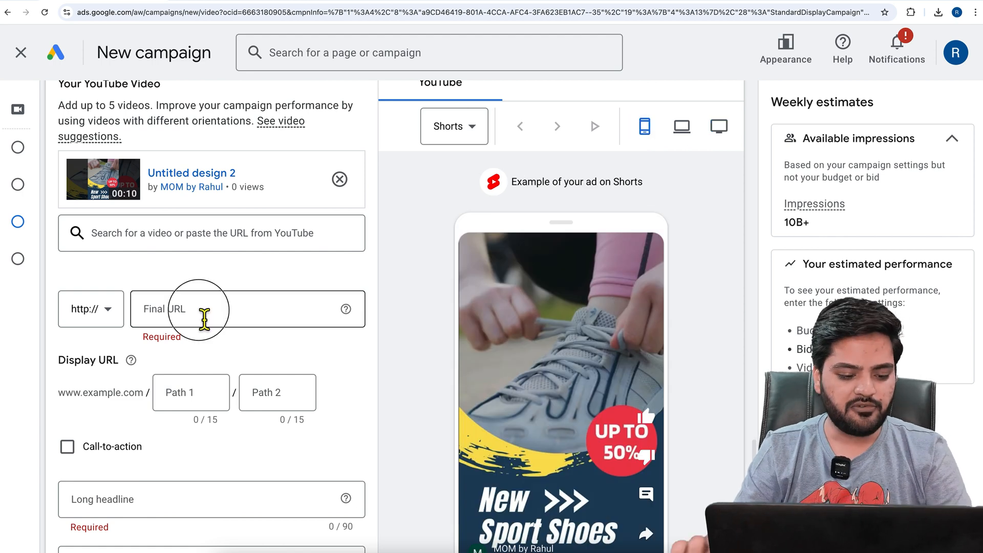
{"action": "type", "text": "wp"}
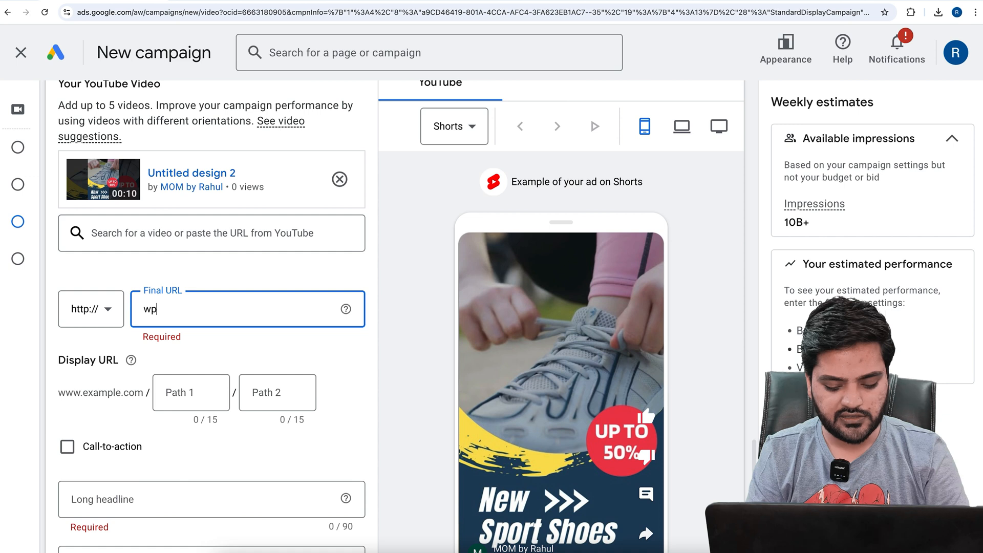
{"action": "type", "text": "expert.in"}
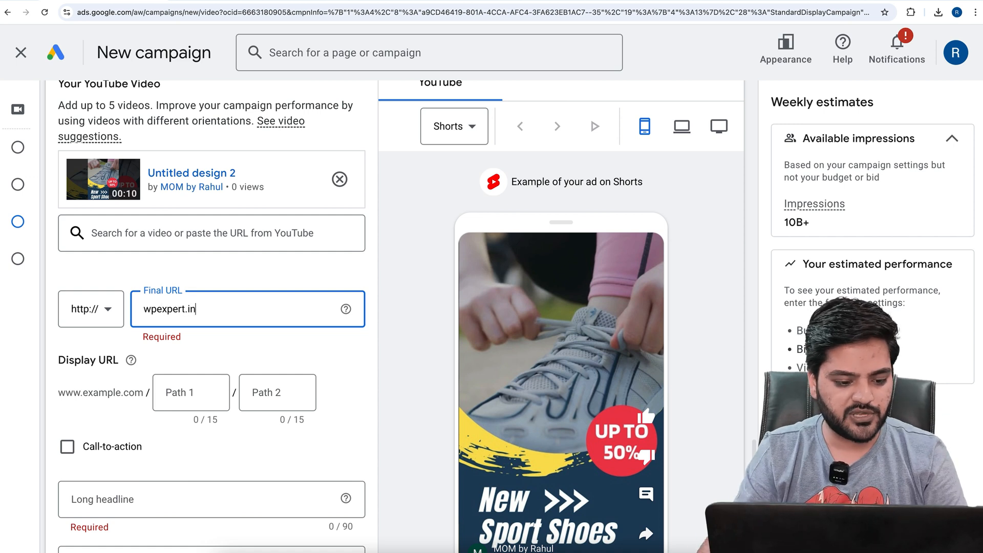
Set the display URL paths to "buy-sport-shoes" and "online-now"
{"action": "left_click", "coordinate": [162, 407]}
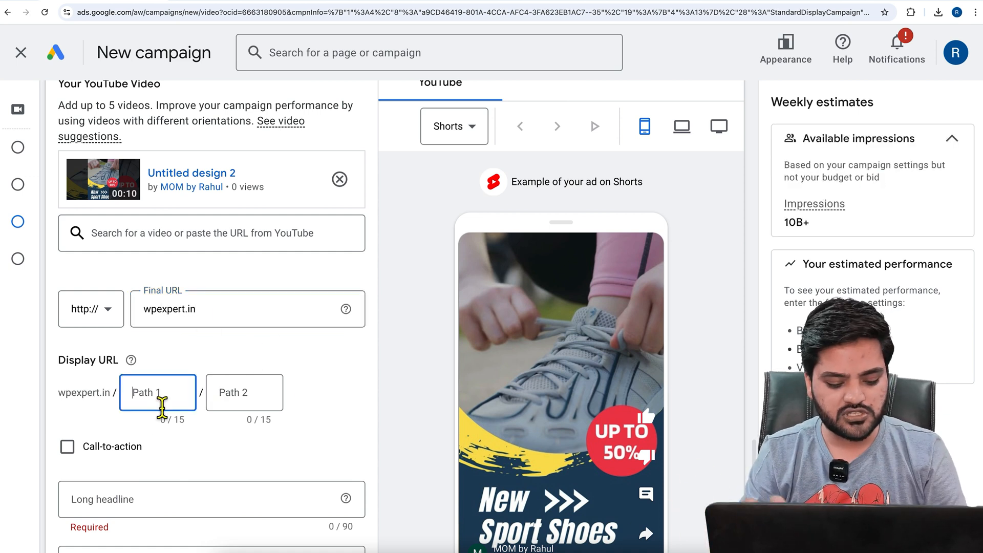
{"action": "type", "text": "bu"}
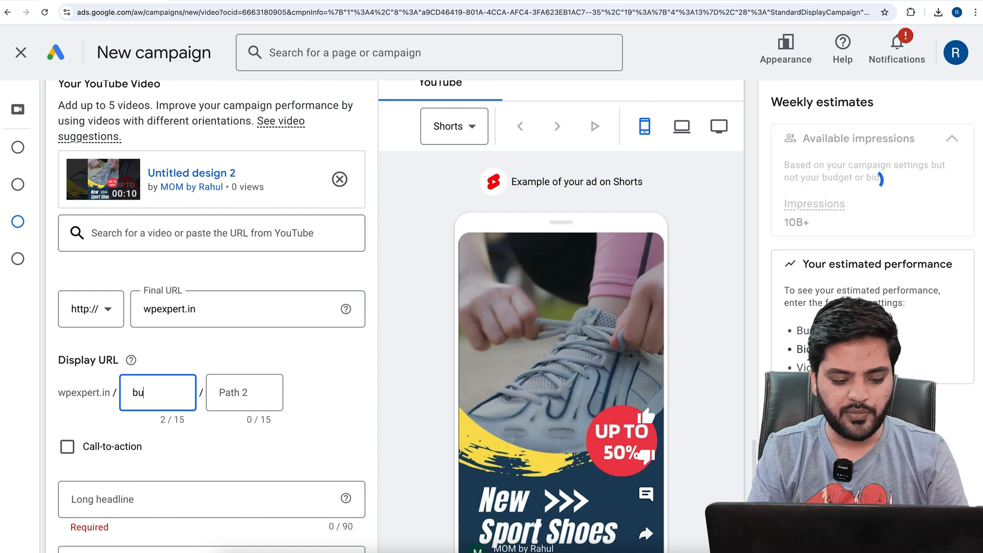
{"action": "type", "text": "y-sport"}
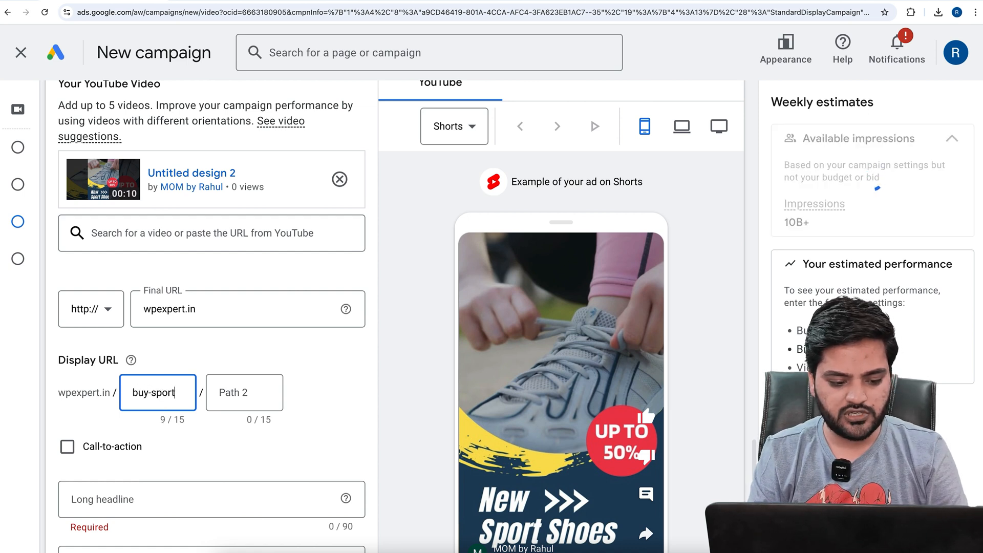
{"action": "type", "text": "-shoes"}
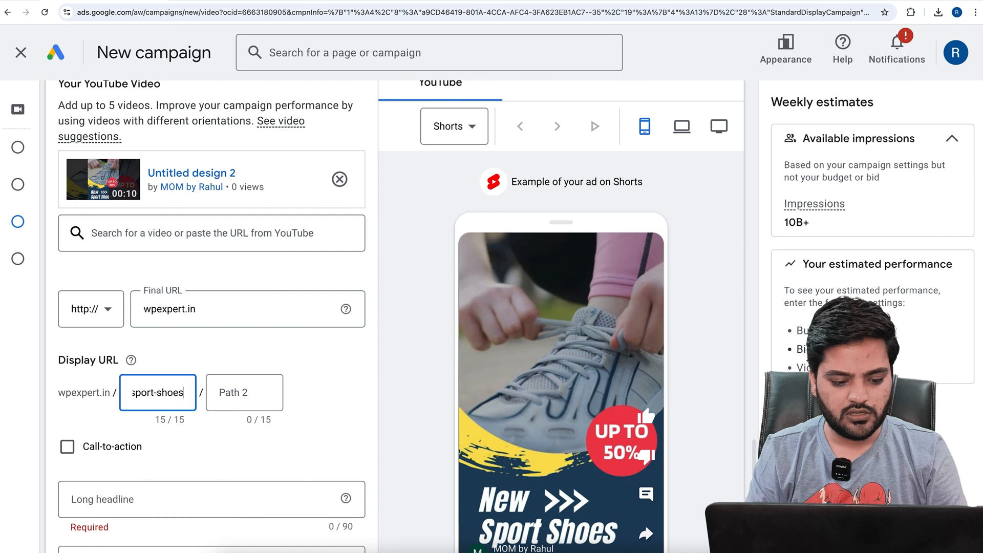
{"action": "key", "text": "Tab"}
{"action": "type", "text": "on"}
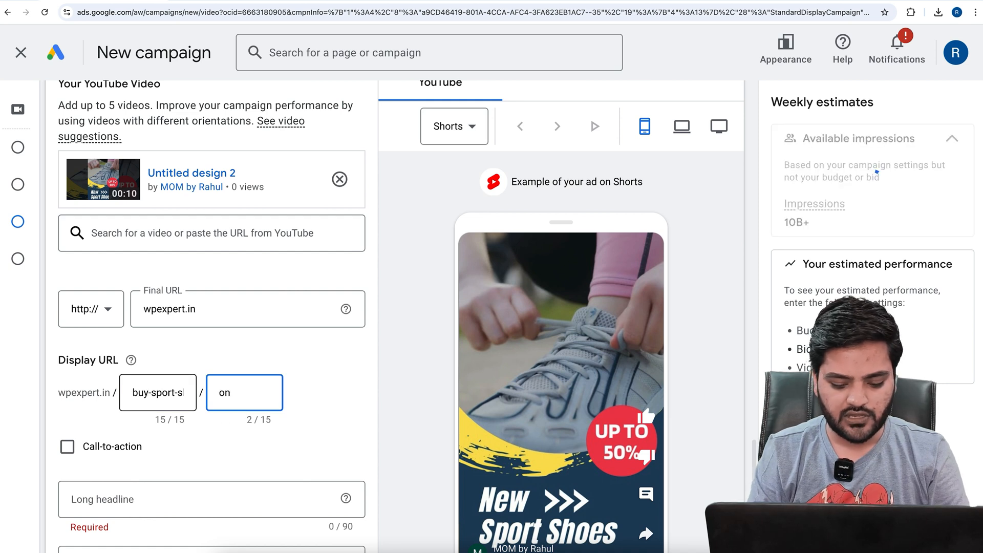
{"action": "type", "text": "line-now"}
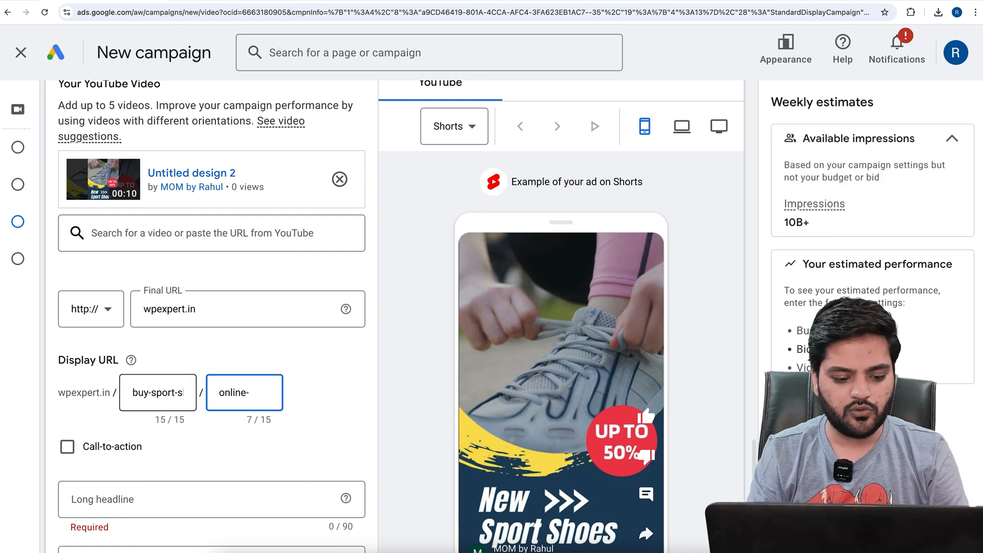
{"action": "left_click", "coordinate": [272, 358]}
Enable the call-to-action for the video ad and set it to "Buy now"
{"action": "scroll", "coordinate": [293, 355], "scroll_direction": "down", "scroll_amount": 2}
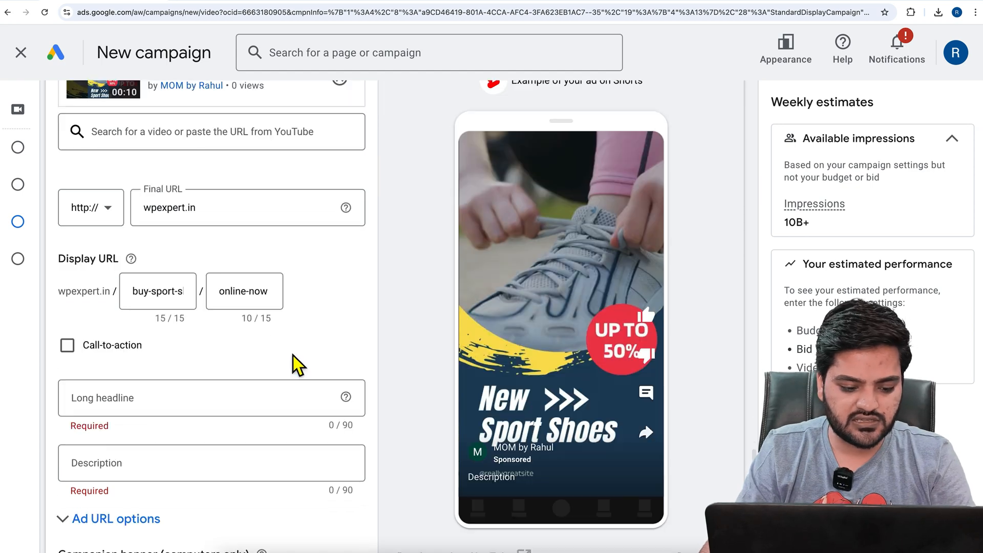
{"action": "left_click", "coordinate": [71, 353]}
{"action": "left_click", "coordinate": [144, 405]}
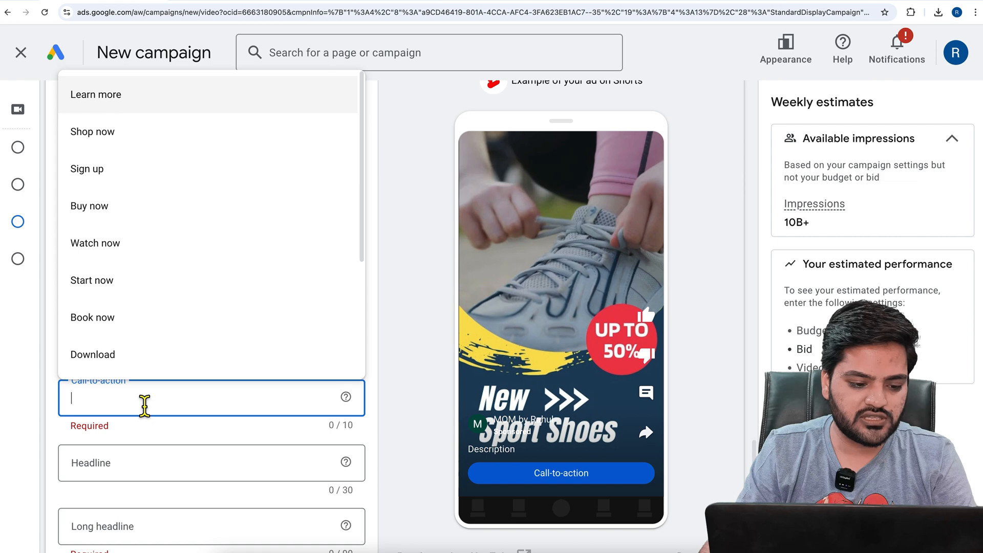
{"action": "left_click", "coordinate": [112, 210]}
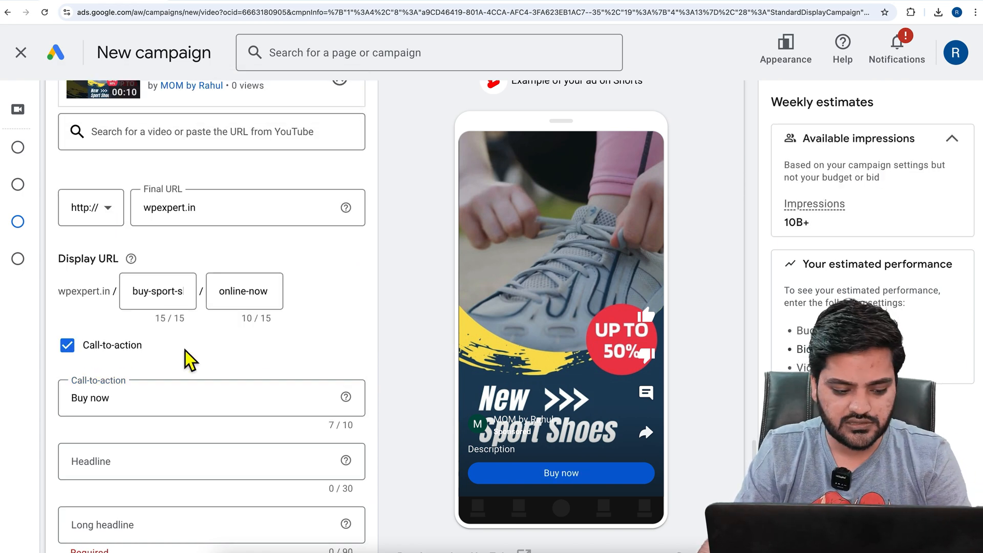
Set the video ad's headline to "Buy Trendy Sport Shoes Online"
{"action": "scroll", "coordinate": [187, 354], "scroll_direction": "down", "scroll_amount": 1}
{"action": "left_click", "coordinate": [165, 402]}
{"action": "type", "text": "But Tr"}
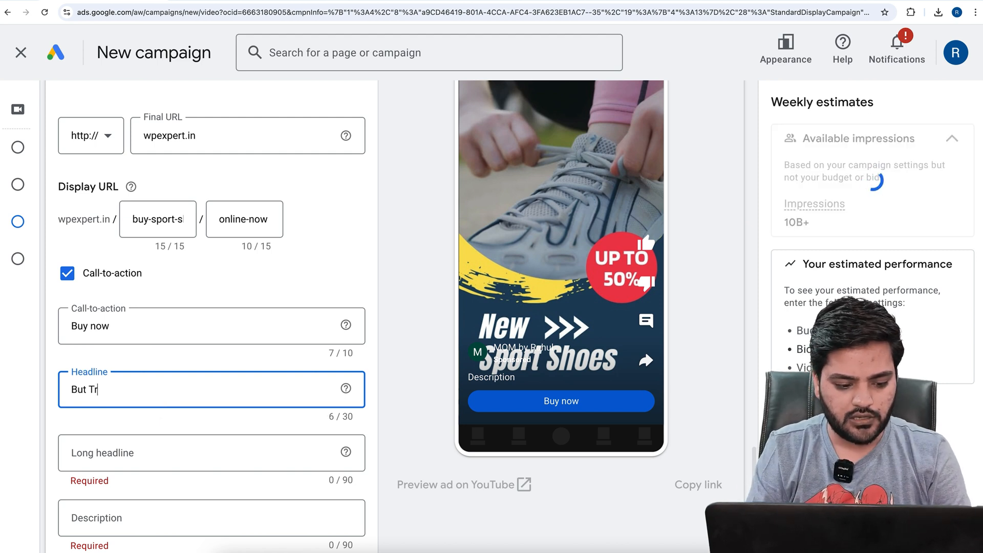
{"action": "type", "text": "u"}
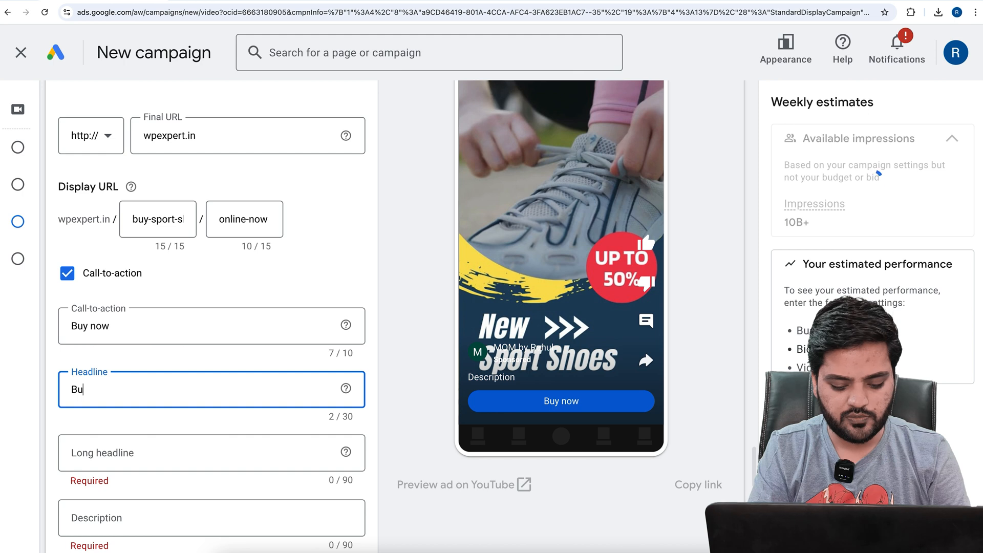
{"action": "type", "text": "rendy Sport Shoes Online"}
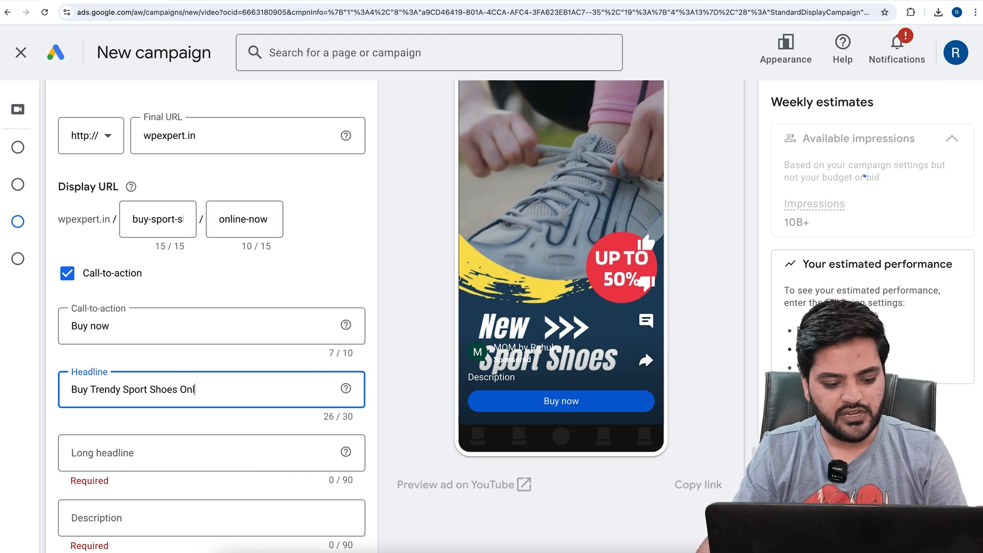
Set the ad's long headline to "15% Off on All Type of Sport Shoes"
{"action": "left_click", "coordinate": [166, 453]}
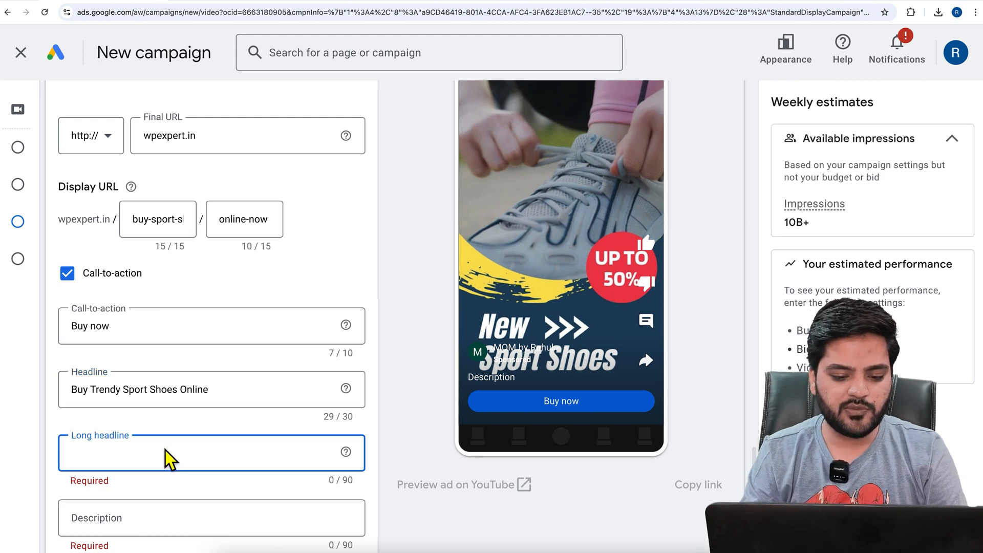
{"action": "type", "text": "1"}
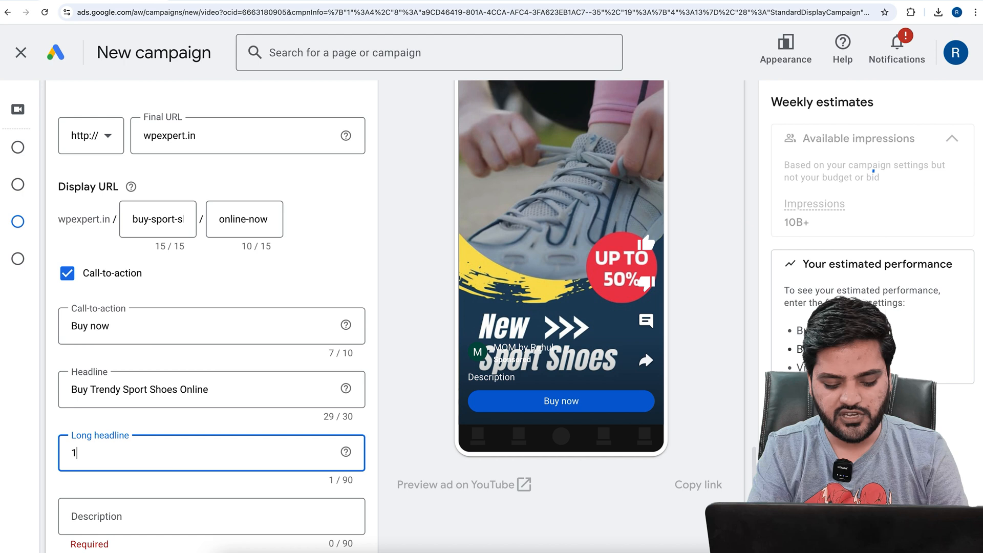
{"action": "type", "text": "5% Off on All Ty"}
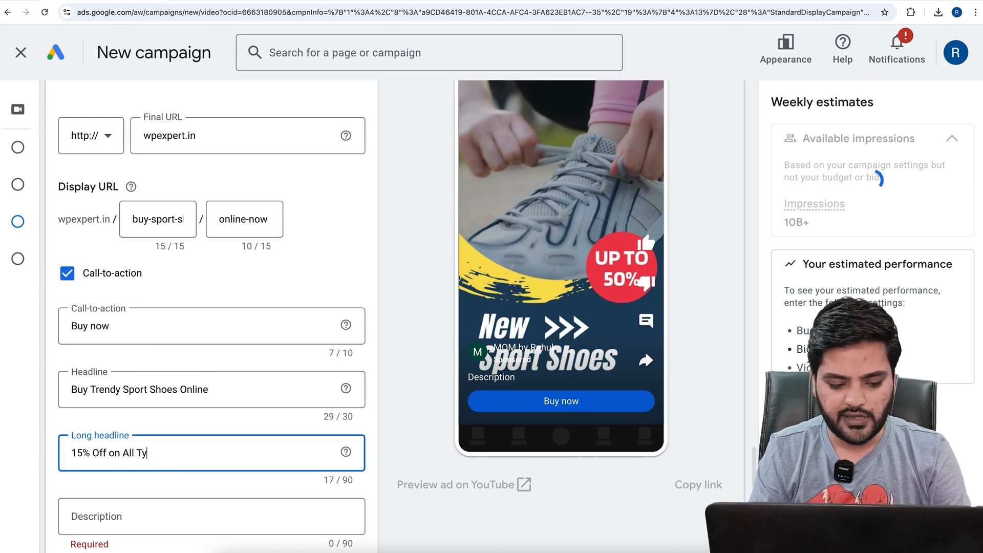
{"action": "type", "text": "pe of"}
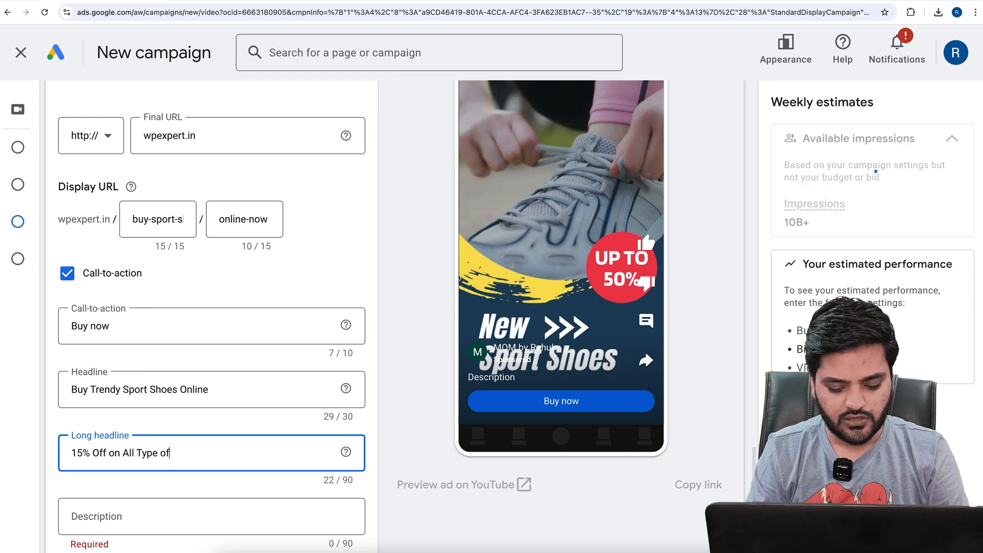
{"action": "type", "text": " Sport Shoes"}
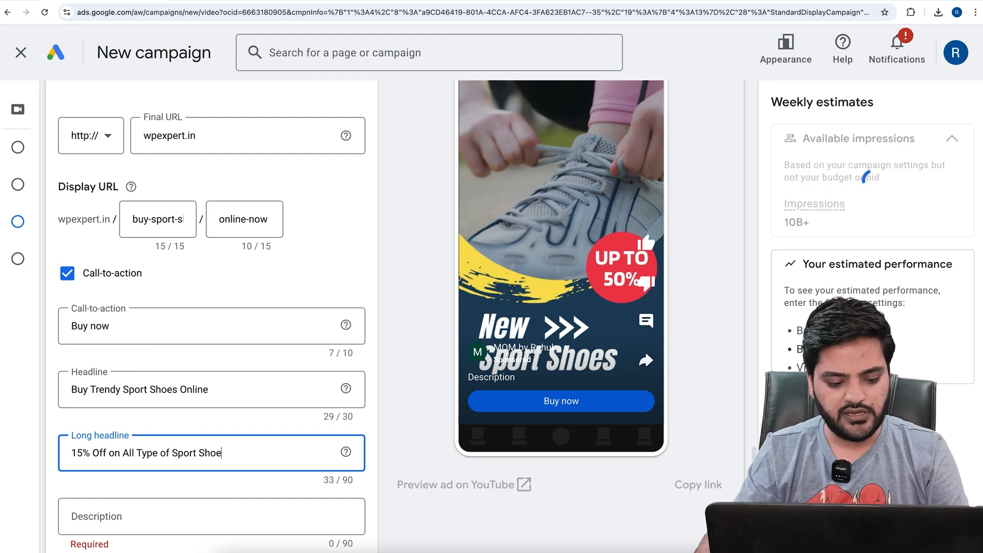
{"action": "left_click", "coordinate": [50, 451]}
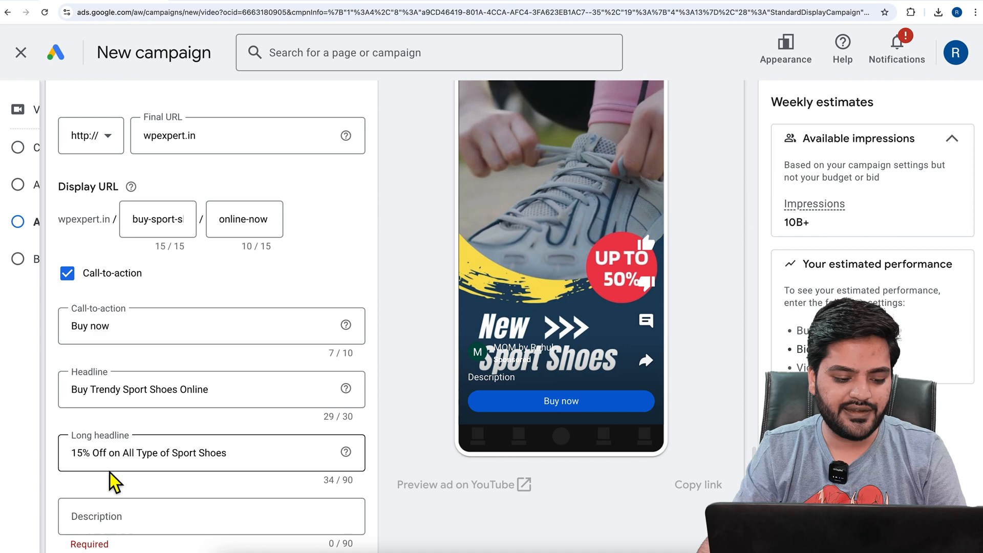
Fill the ad's description with the placeholder text "hn jkwhvbjkrvhuojfkbsv lkn jlrhdvirljkwdnklvd"
{"action": "scroll", "coordinate": [217, 491], "scroll_direction": "down", "scroll_amount": 2}
{"action": "left_click", "coordinate": [184, 413]}
{"action": "type", "text": "hn jkwhvbj"}
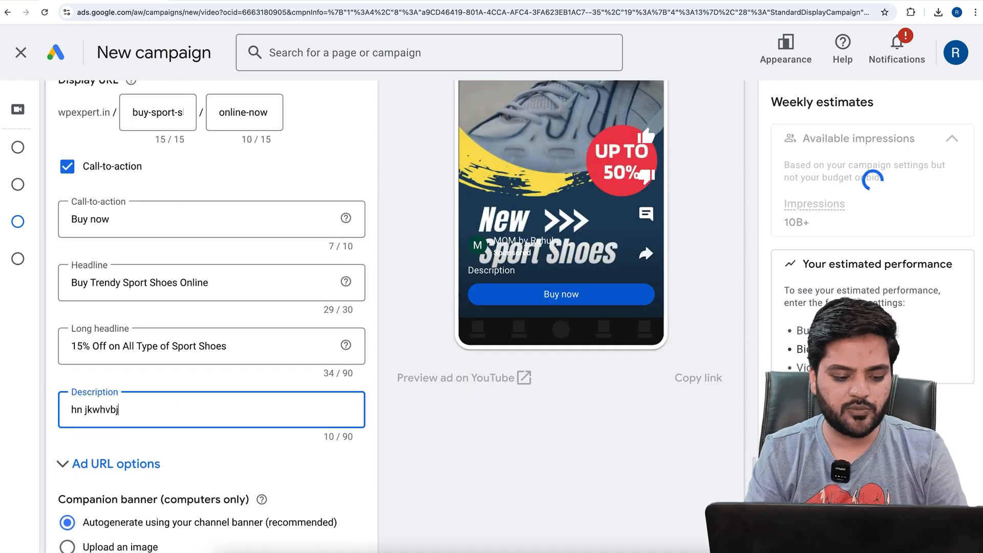
{"action": "type", "text": "krvhuojfkbsv lkn jlrhdvirljkwdnklvd"}
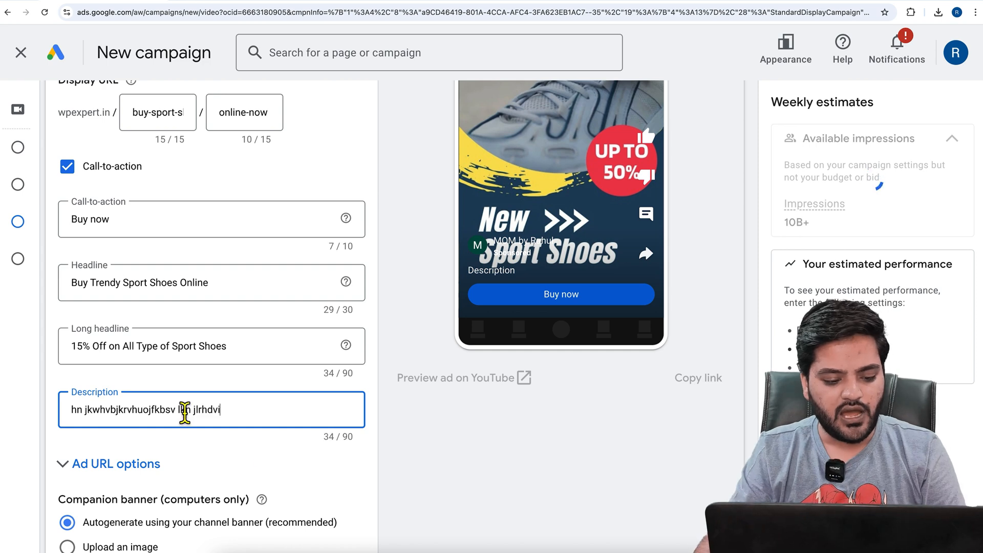
{"action": "left_click", "coordinate": [271, 466]}
{"action": "left_click", "coordinate": [271, 466]}
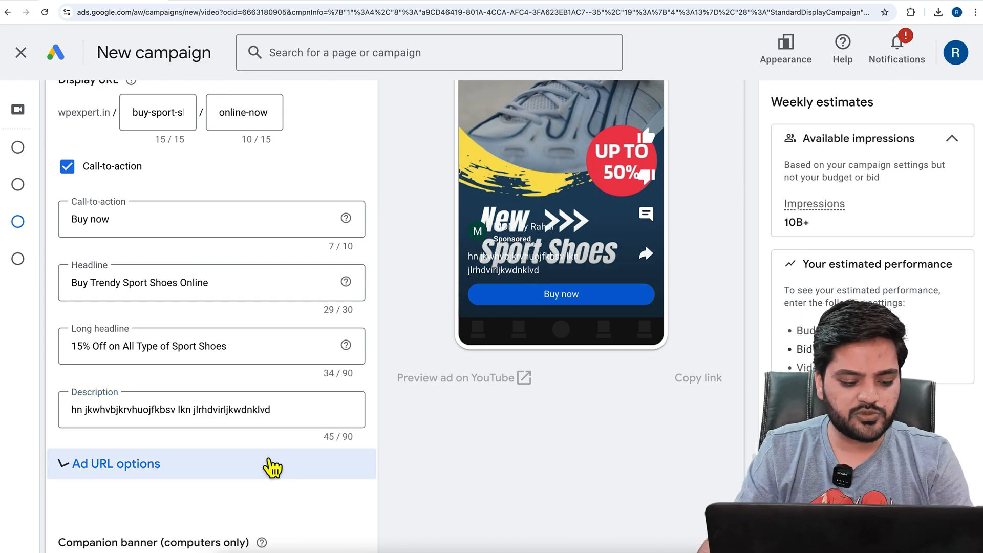
{"action": "scroll", "coordinate": [269, 466], "scroll_direction": "down", "scroll_amount": 2}
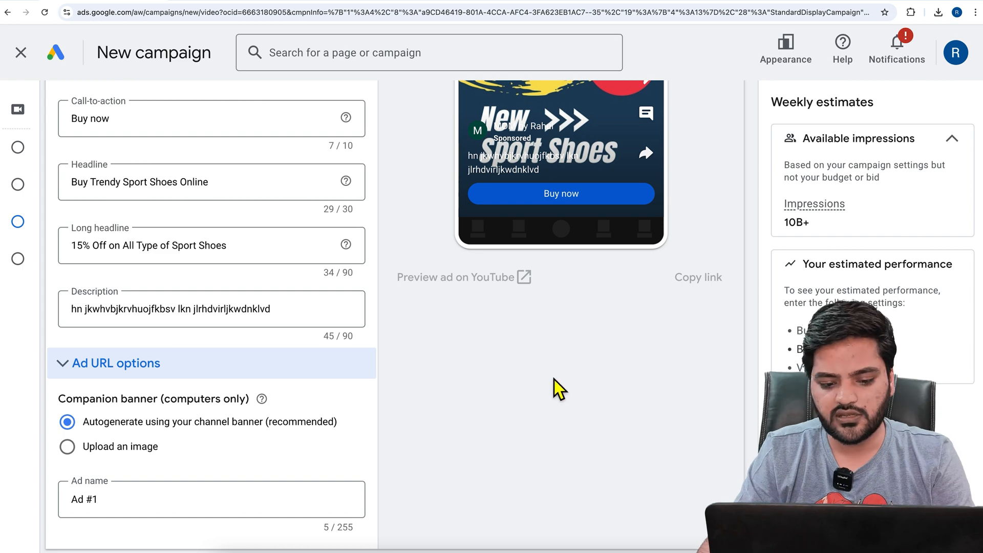
Review the video ad's Shorts preview with the entered description and call-to-action
{"action": "scroll", "coordinate": [555, 380], "scroll_direction": "up", "scroll_amount": 3}
{"action": "scroll", "coordinate": [563, 379], "scroll_direction": "up", "scroll_amount": 2}
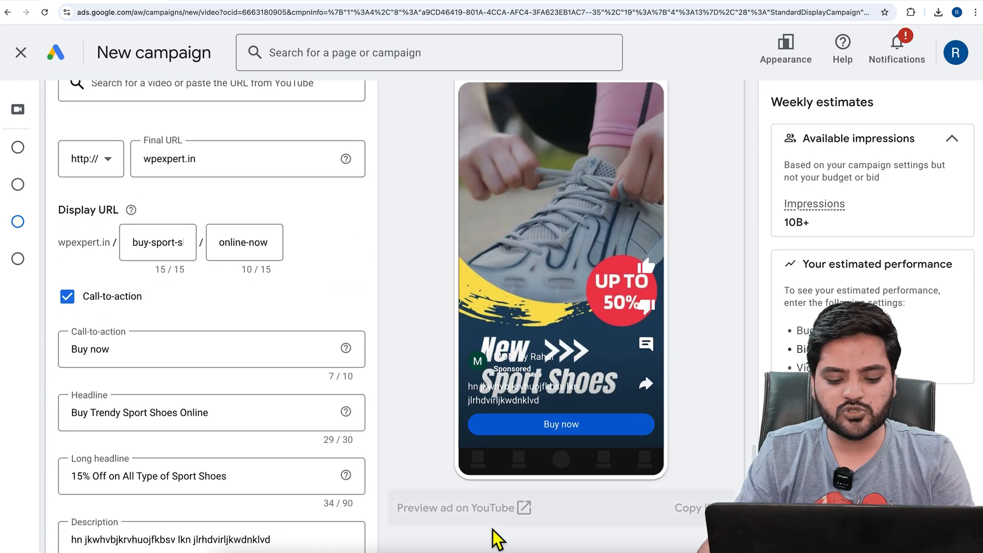
{"action": "left_click", "coordinate": [538, 519]}
{"action": "left_click", "coordinate": [523, 520]}
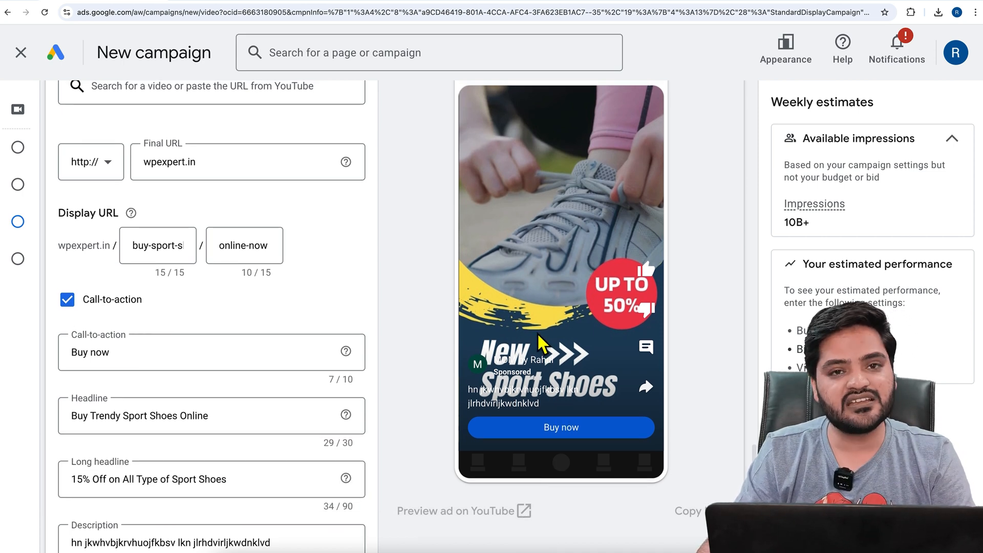
{"action": "scroll", "coordinate": [428, 367], "scroll_direction": "up", "scroll_amount": 5}
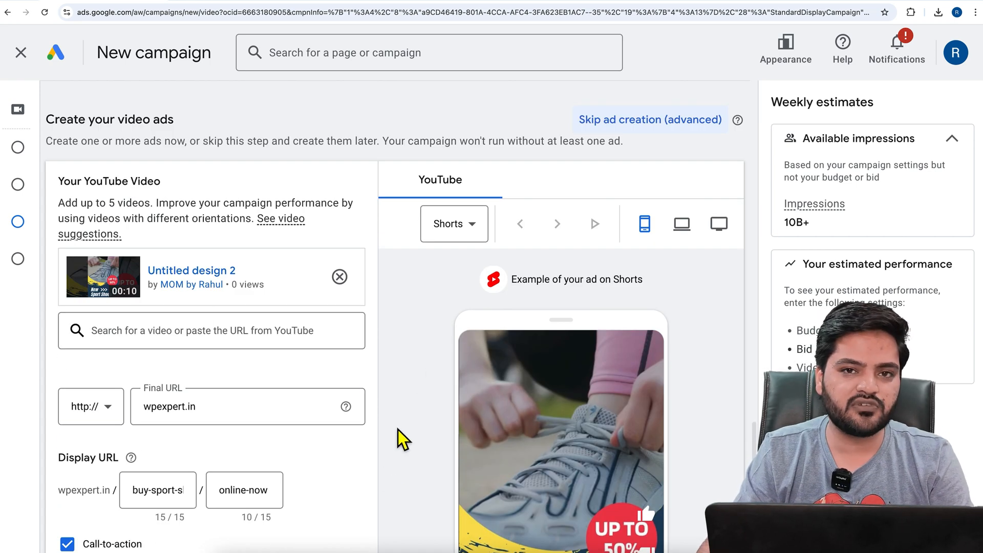
Review the suggested bid for the ad group and set the Target CPM bid to ₹10.00
{"action": "scroll", "coordinate": [401, 432], "scroll_direction": "down", "scroll_amount": 15}
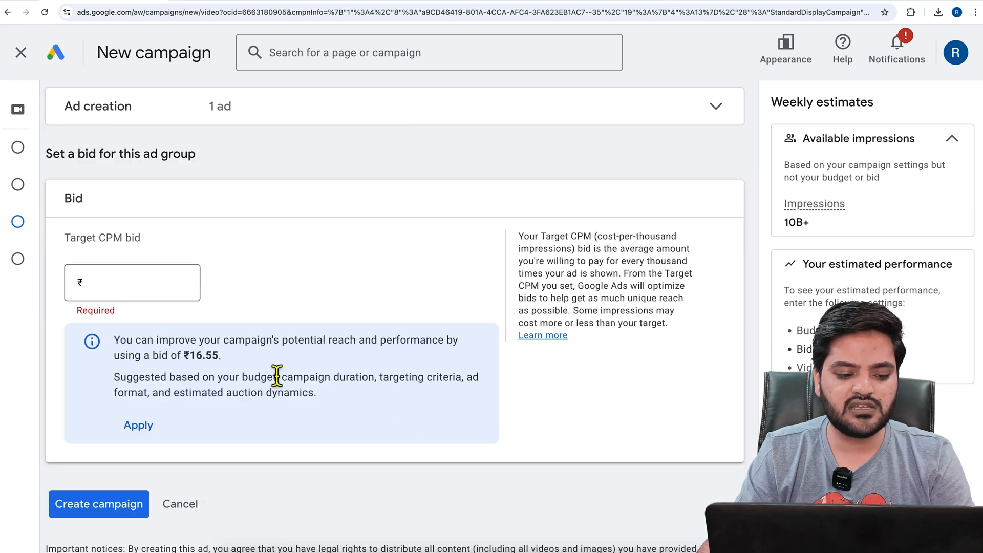
{"action": "left_click_drag", "start_coordinate": [101, 240], "coordinate": [155, 243]}
{"action": "left_click", "coordinate": [155, 244]}
{"action": "triple_click", "coordinate": [143, 340]}
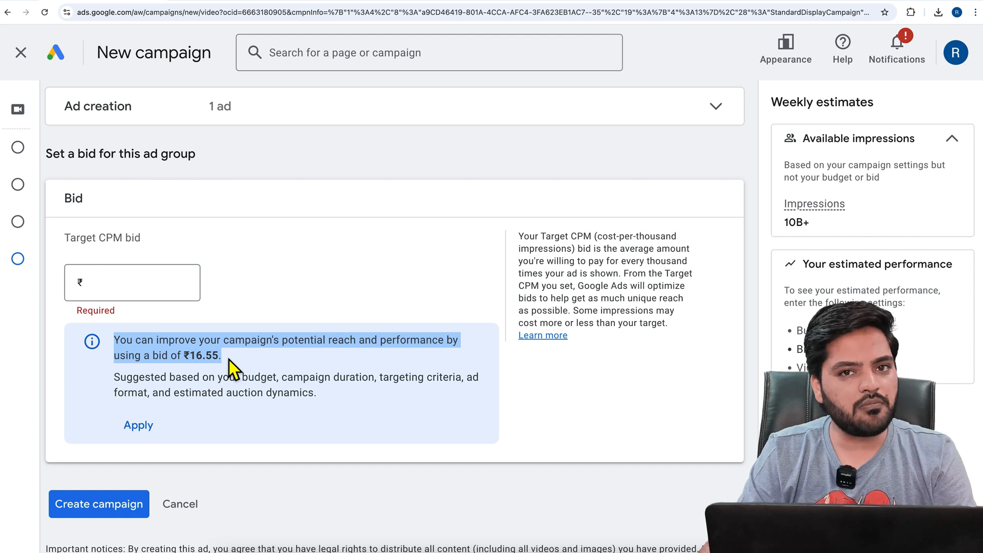
{"action": "left_click", "coordinate": [150, 292]}
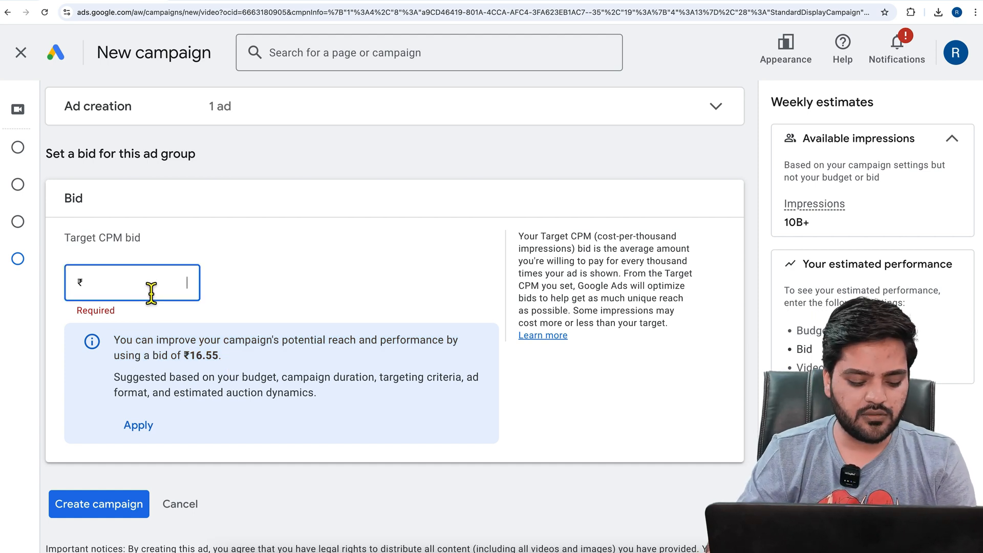
{"action": "type", "text": "10"}
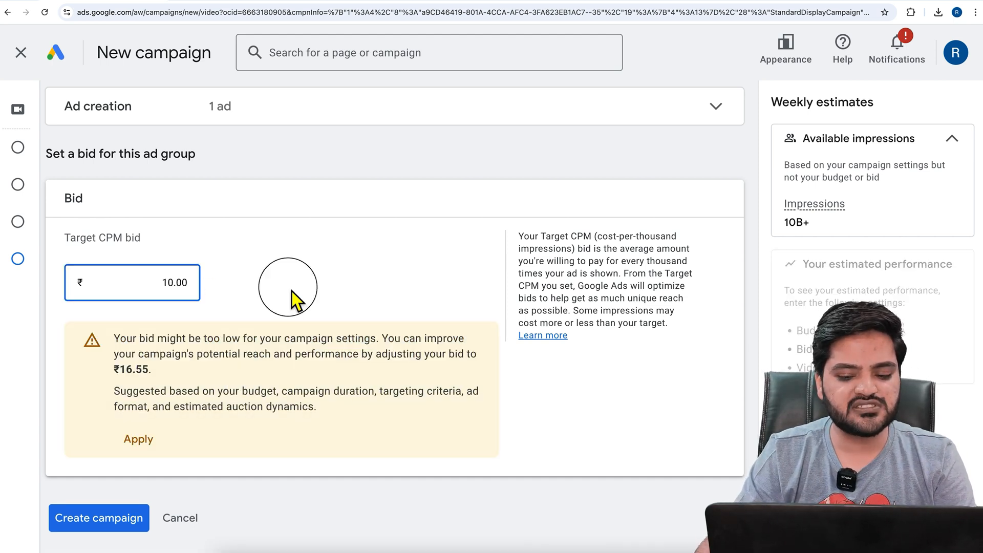
{"action": "left_click", "coordinate": [291, 291]}
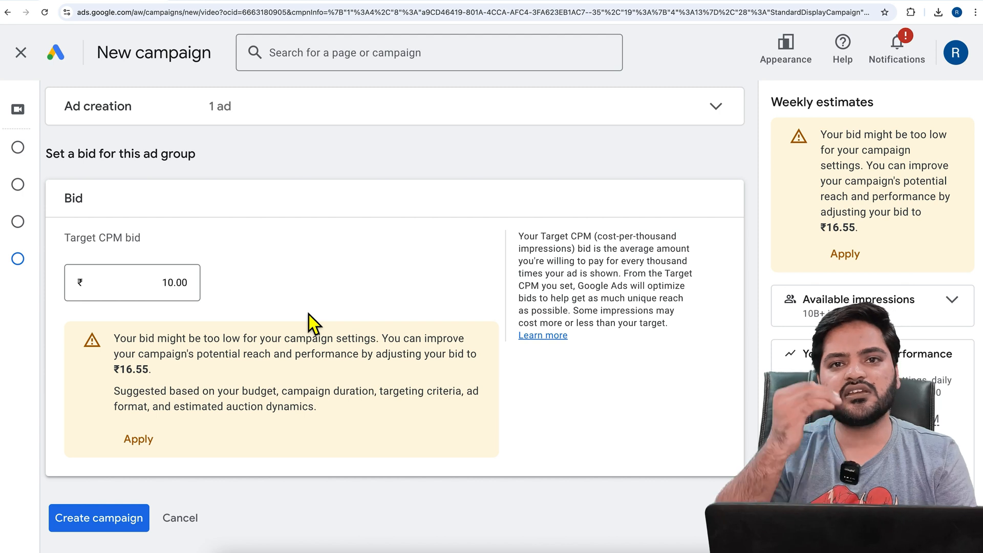
{"action": "scroll", "coordinate": [287, 359], "scroll_direction": "down", "scroll_amount": 1}
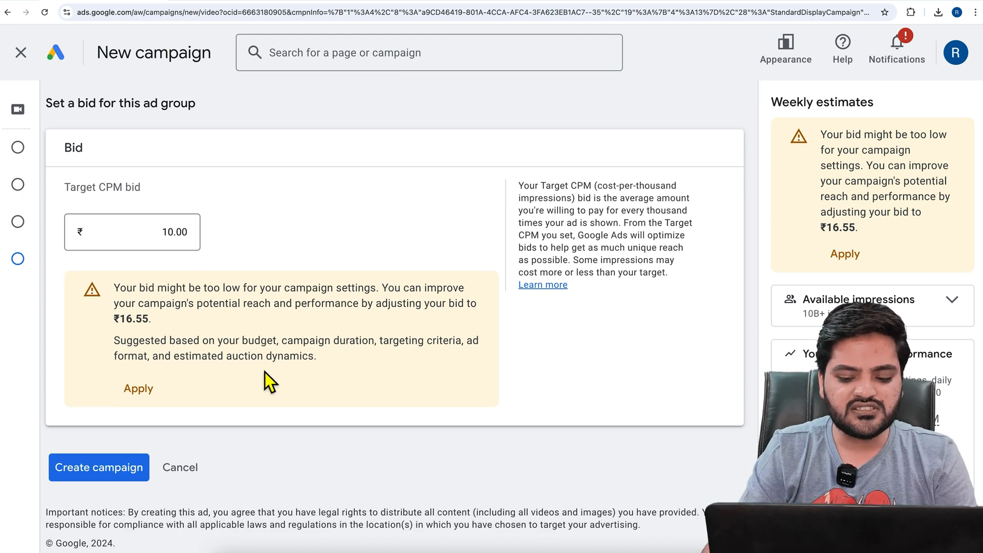
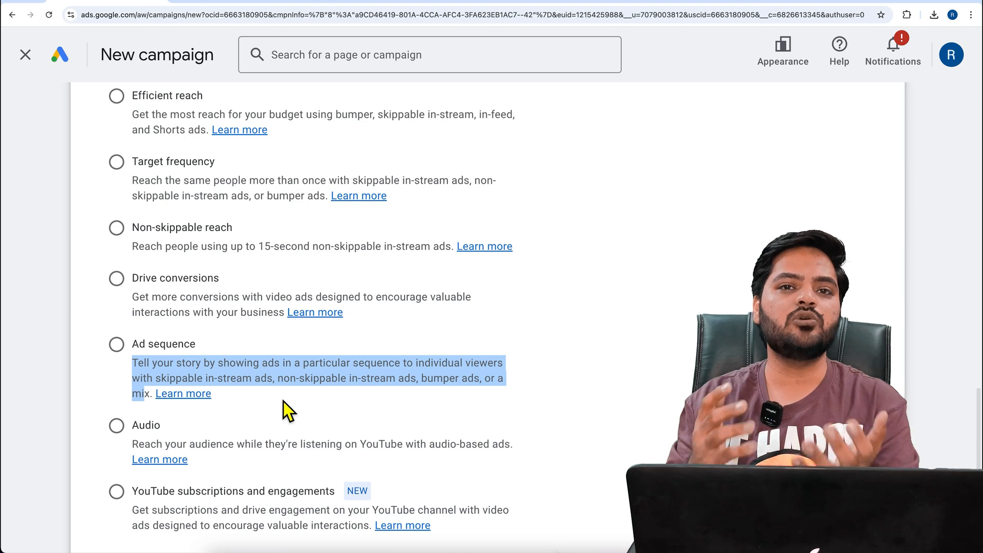
Choose Ad sequence as the video campaign subtype and continue to the campaign settings
{"action": "left_click", "coordinate": [447, 411]}
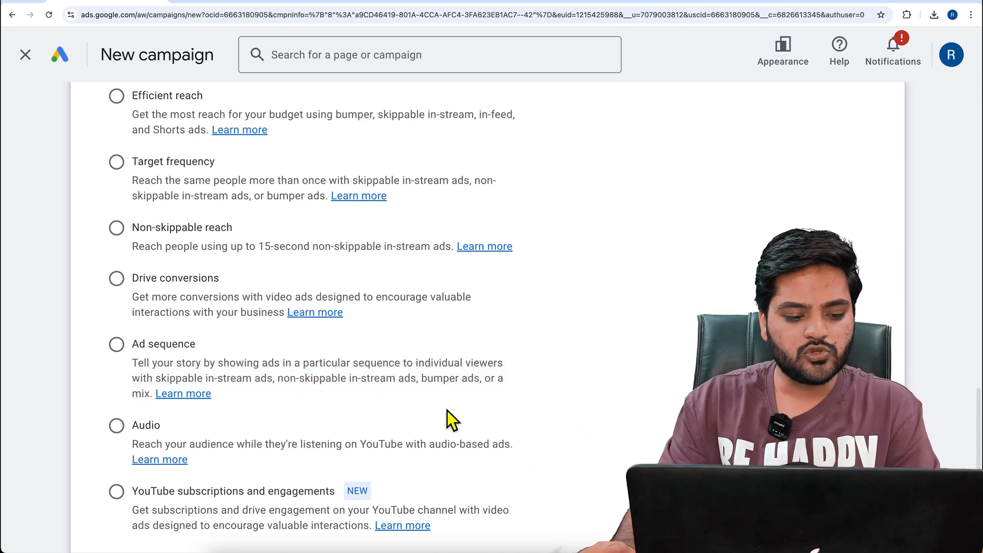
{"action": "left_click", "coordinate": [118, 350]}
{"action": "scroll", "coordinate": [367, 398], "scroll_direction": "down", "scroll_amount": 3}
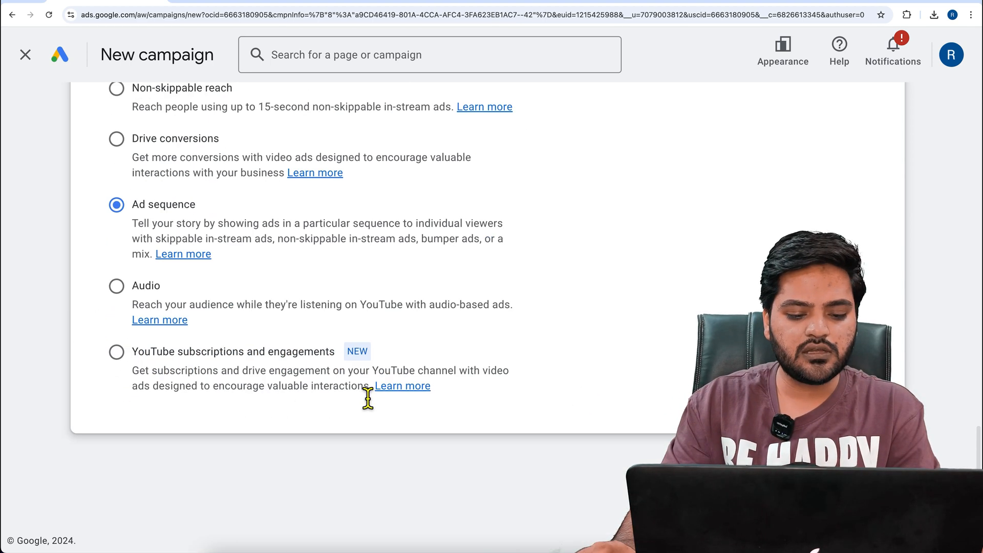
{"action": "left_click", "coordinate": [607, 489]}
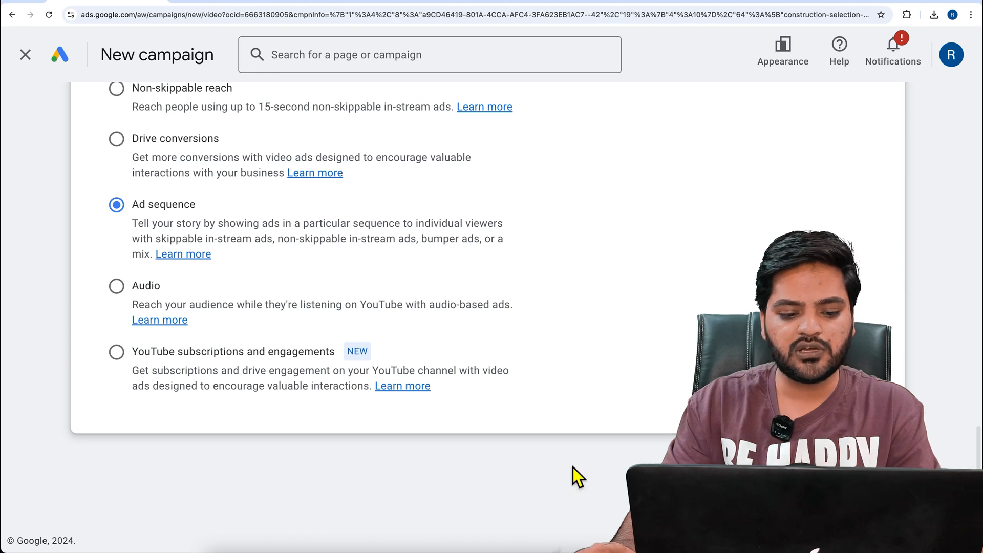
Replace the default campaign name with "AdSequence"
{"action": "left_click", "coordinate": [327, 295]}
{"action": "left_click_drag", "start_coordinate": [327, 295], "coordinate": [111, 289]}
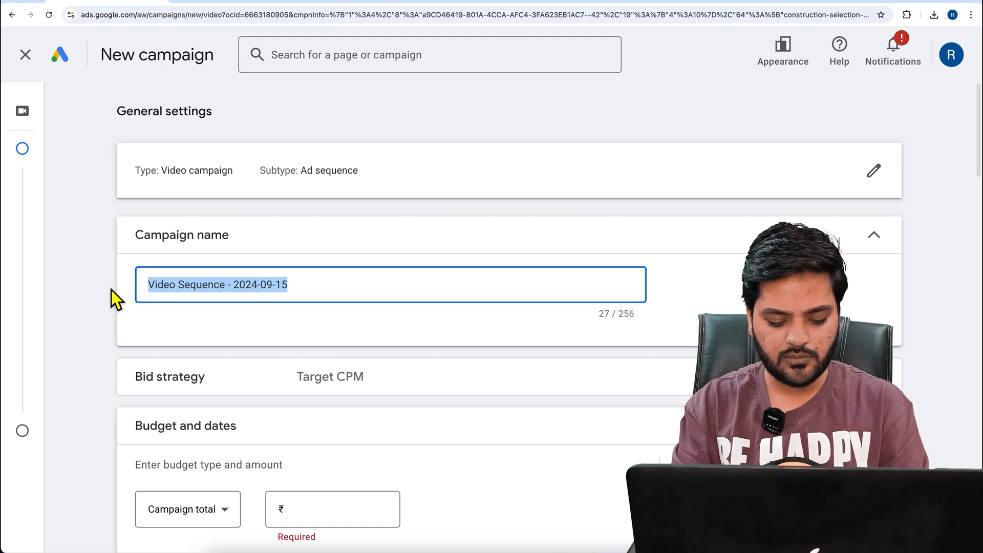
{"action": "key", "text": "BackSpace"}
{"action": "type", "text": "AdSequ"}
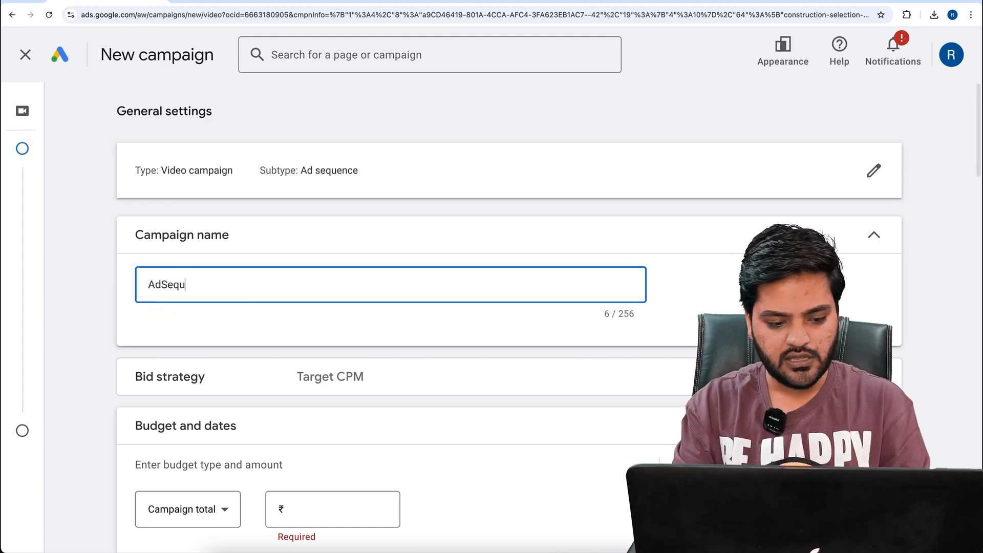
{"action": "type", "text": "ence"}
Set the campaign's bid strategy to Maximum CPV
{"action": "left_click", "coordinate": [274, 387]}
{"action": "scroll", "coordinate": [283, 382], "scroll_direction": "down", "scroll_amount": 2}
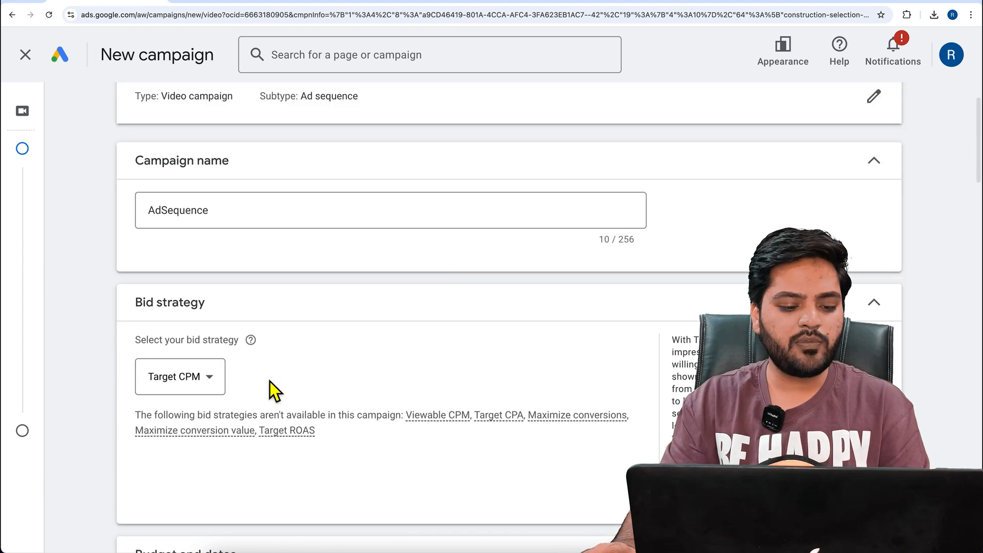
{"action": "left_click", "coordinate": [209, 383]}
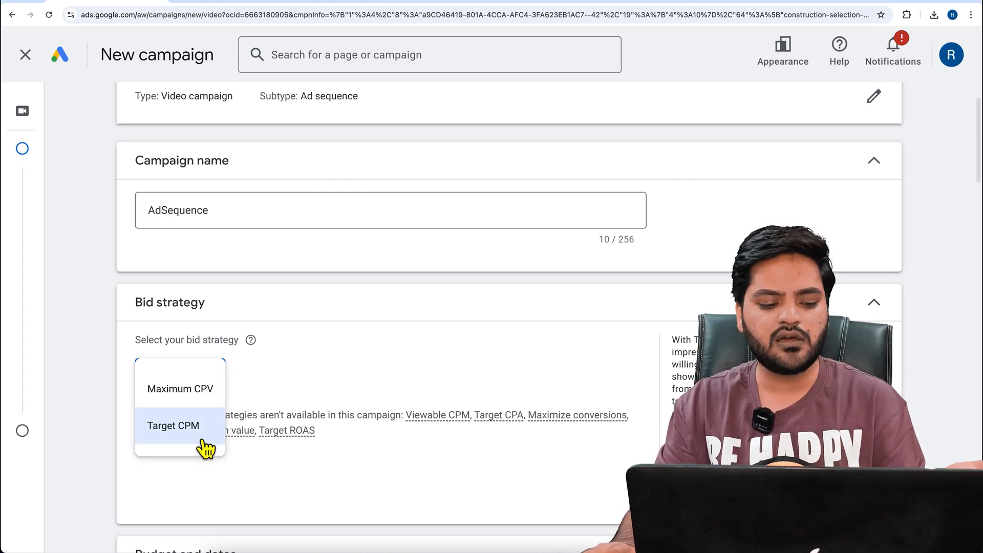
{"action": "left_click", "coordinate": [203, 390]}
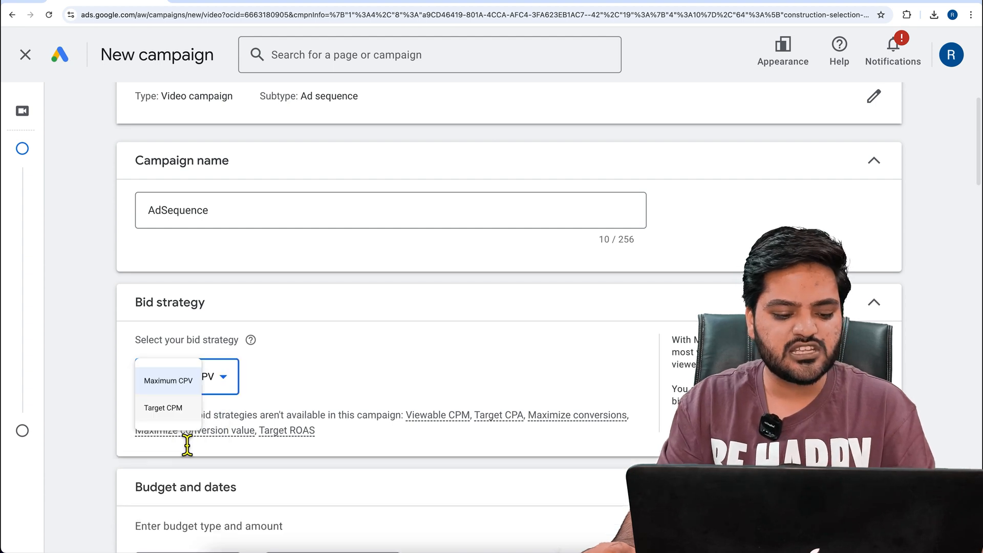
Set the campaign budget type to Daily with an amount of ₹200.00
{"action": "scroll", "coordinate": [281, 456], "scroll_direction": "down", "scroll_amount": 5}
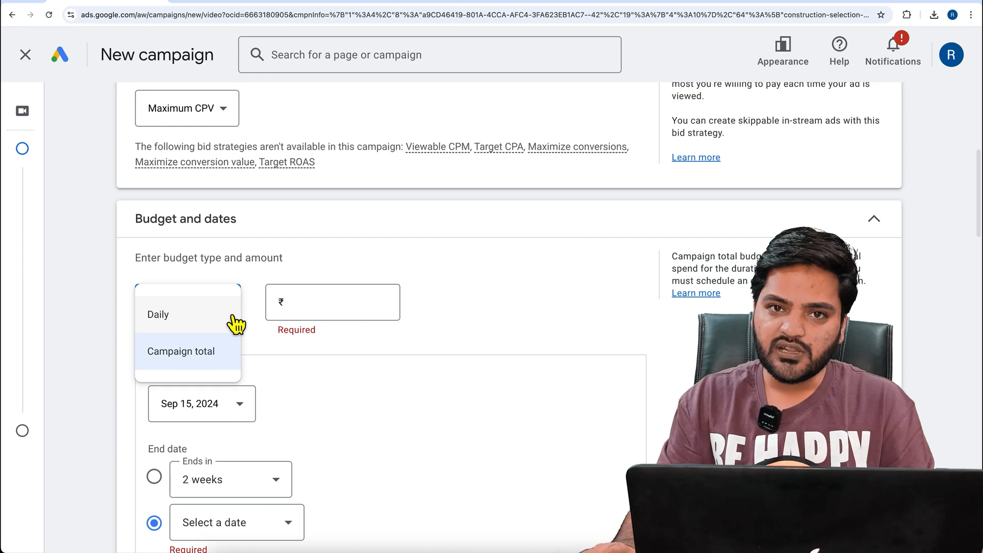
{"action": "left_click", "coordinate": [224, 320]}
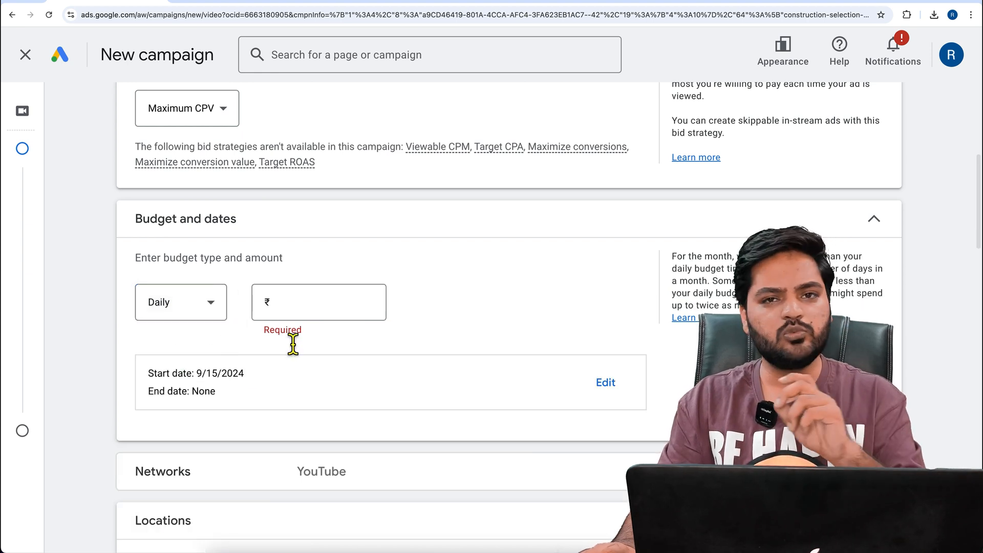
{"action": "left_click", "coordinate": [346, 314]}
{"action": "type", "text": "200.00"}
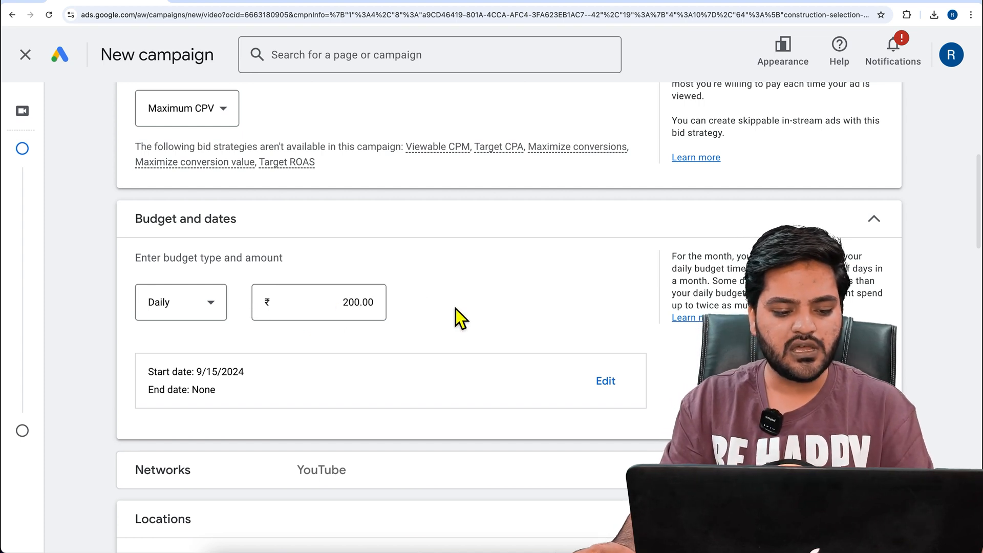
Review the campaign's network options for YouTube, Google TV and video partners
{"action": "scroll", "coordinate": [456, 309], "scroll_direction": "down", "scroll_amount": 2}
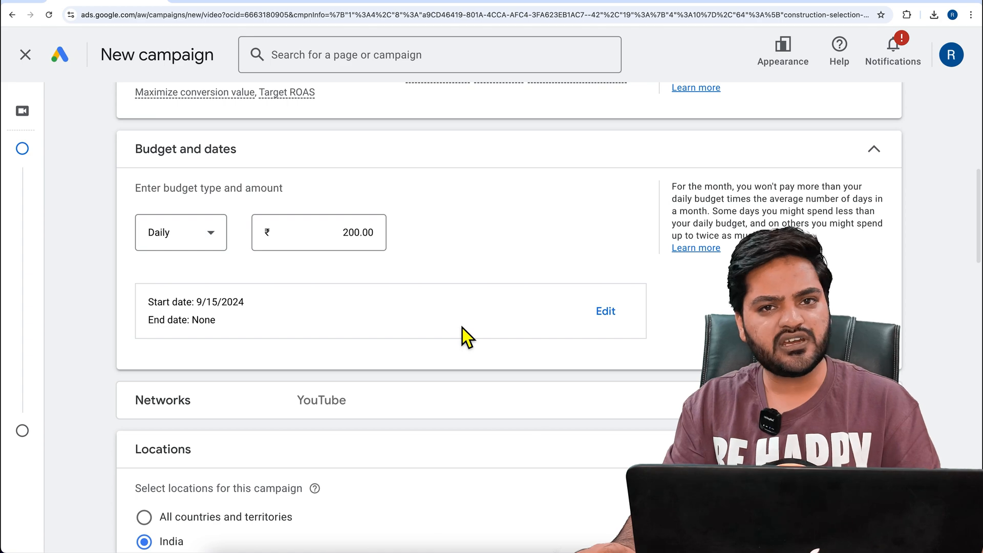
{"action": "left_click", "coordinate": [444, 422]}
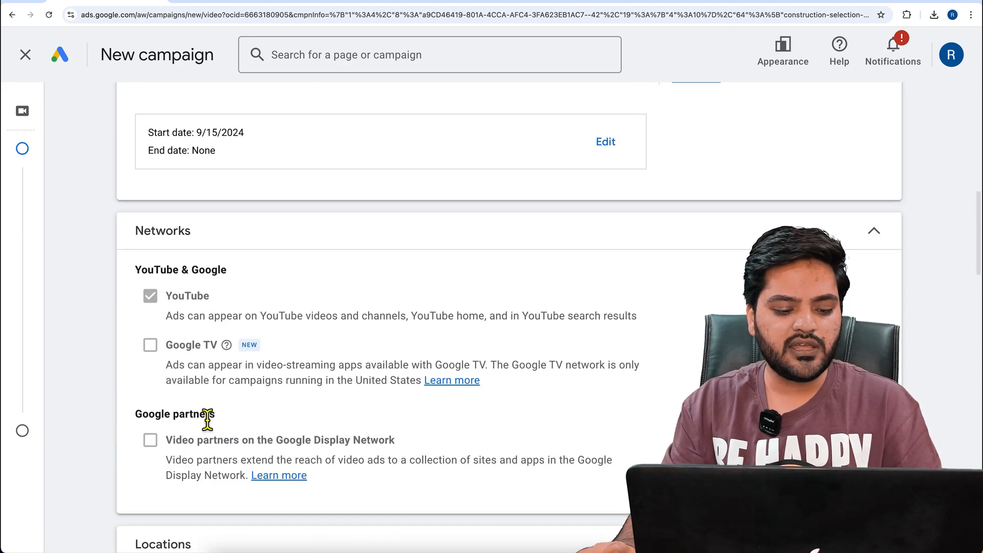
{"action": "left_click", "coordinate": [383, 241]}
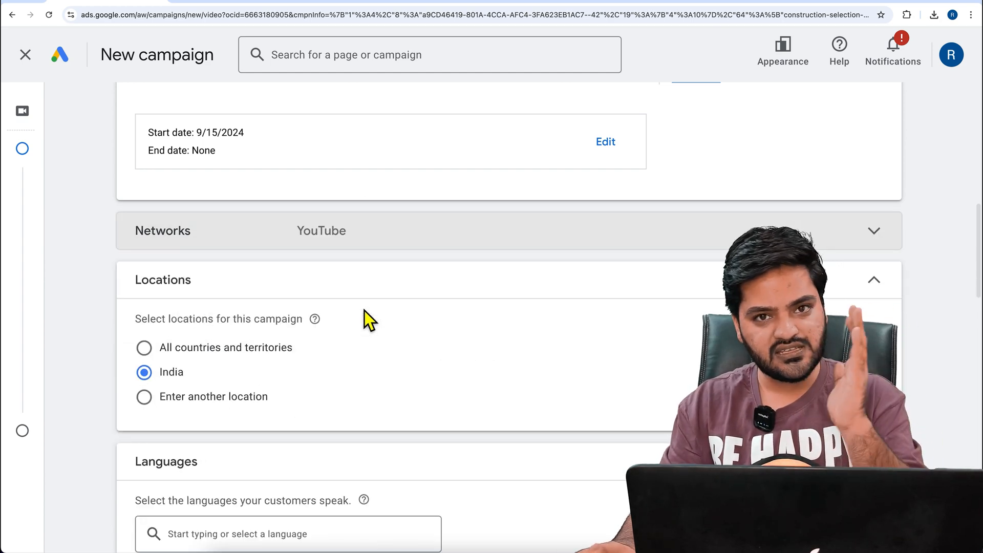
Target a custom location by including the union territory of Delhi, India
{"action": "scroll", "coordinate": [364, 310], "scroll_direction": "down", "scroll_amount": 2}
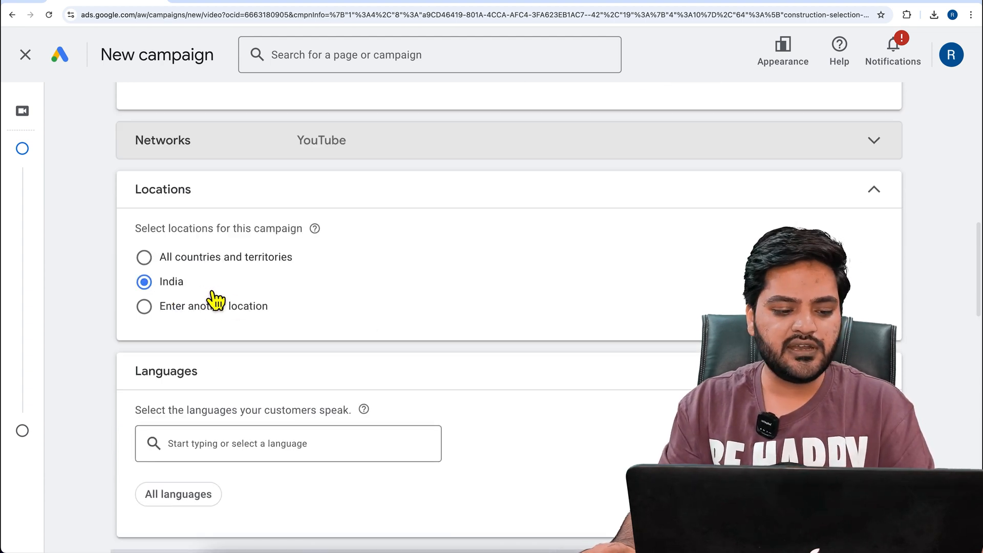
{"action": "left_click", "coordinate": [224, 320]}
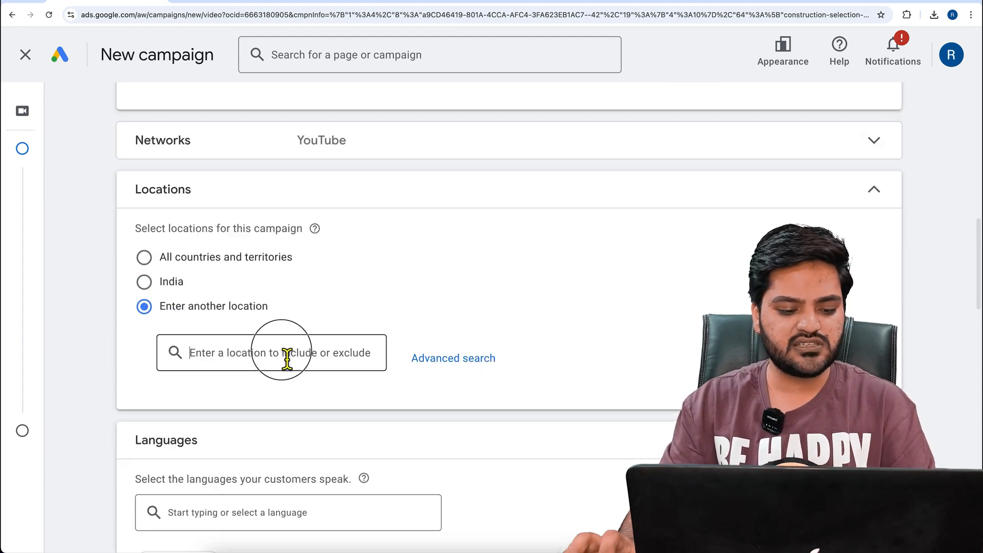
{"action": "type", "text": "Delhi"}
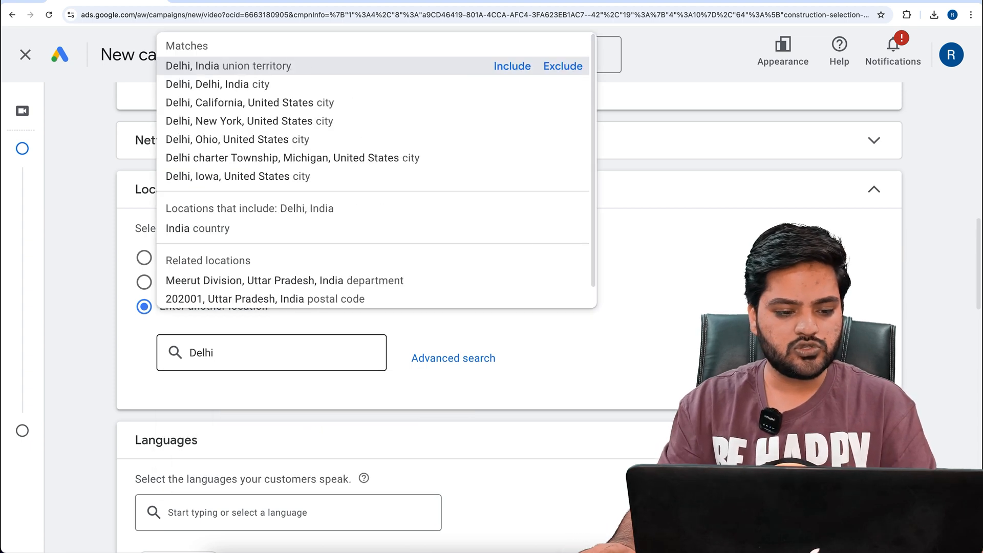
{"action": "left_click", "coordinate": [531, 72]}
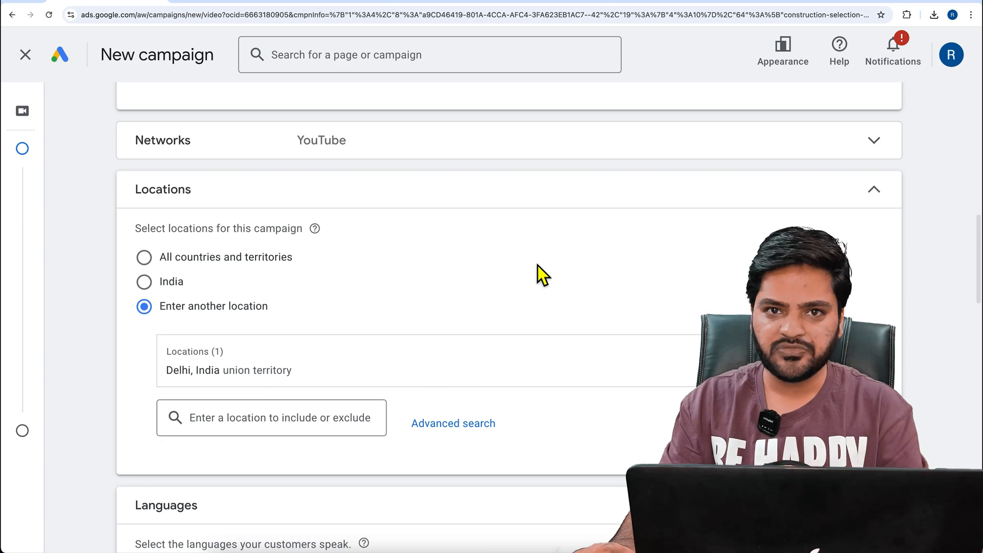
Restrict the demographic gender targeting to Female by excluding Male and Unknown
{"action": "scroll", "coordinate": [369, 359], "scroll_direction": "down", "scroll_amount": 3}
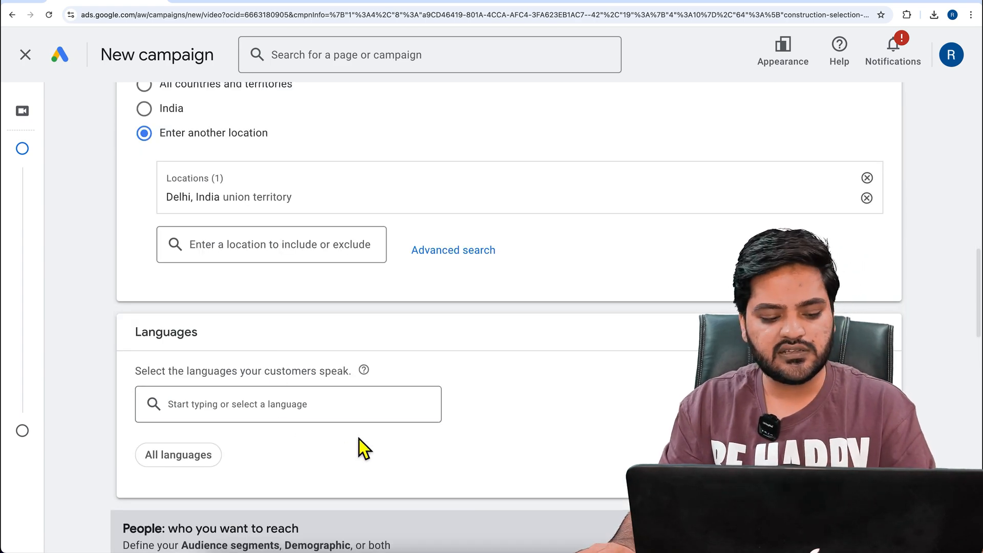
{"action": "scroll", "coordinate": [358, 438], "scroll_direction": "down", "scroll_amount": 4}
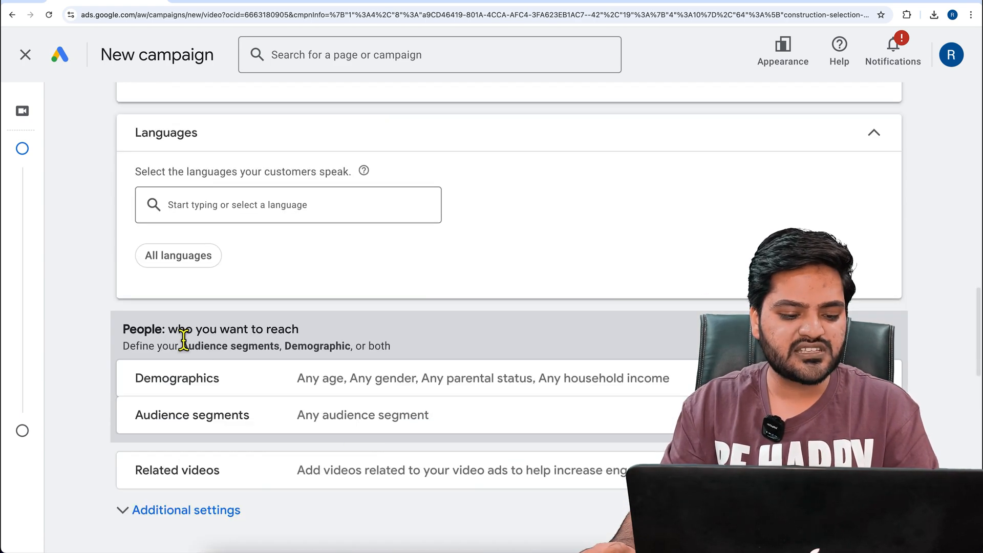
{"action": "left_click_drag", "start_coordinate": [172, 333], "coordinate": [313, 336]}
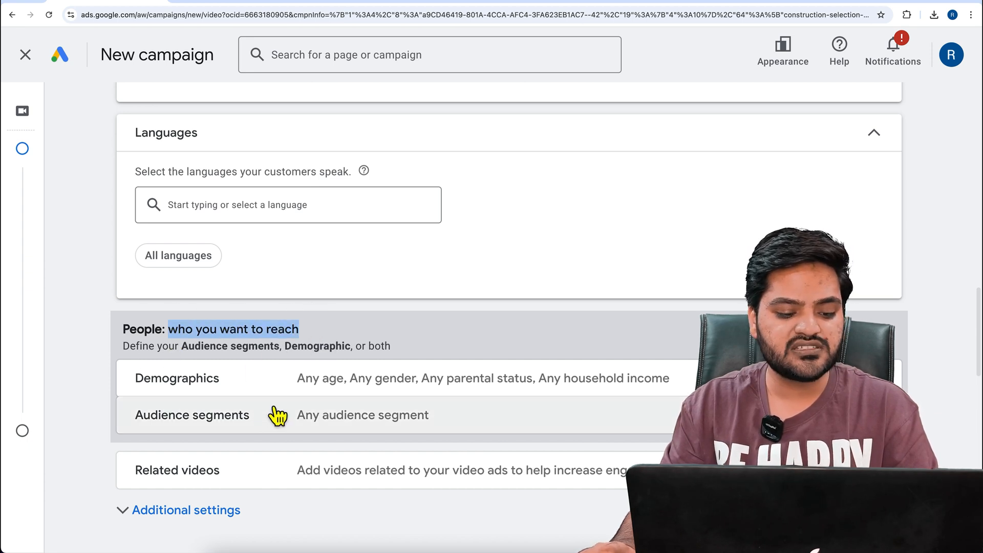
{"action": "left_click", "coordinate": [284, 394]}
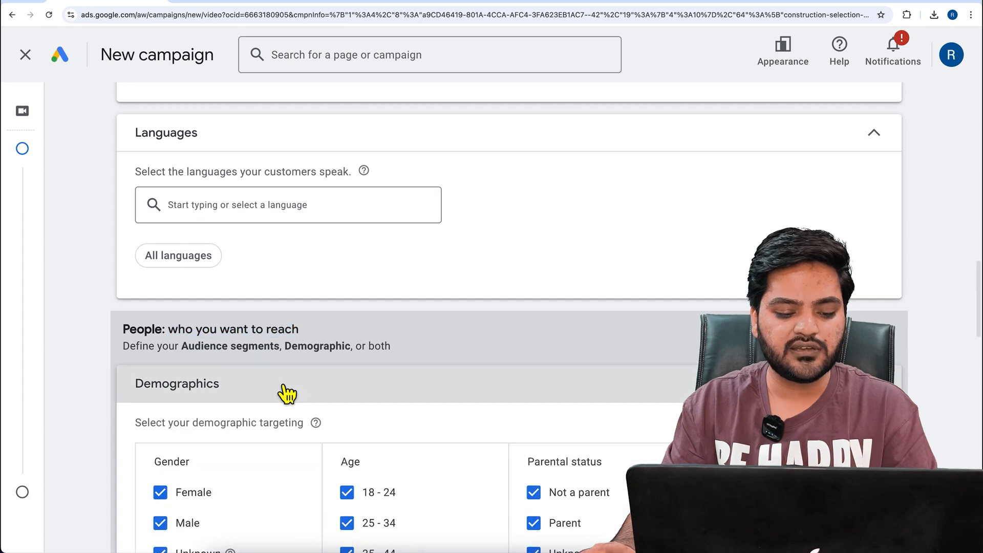
{"action": "scroll", "coordinate": [277, 382], "scroll_direction": "down", "scroll_amount": 4}
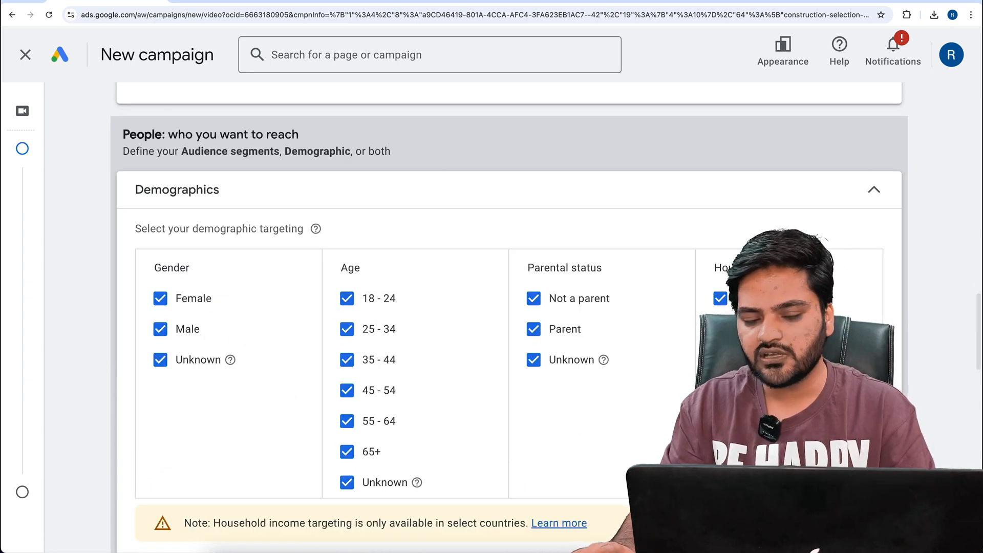
{"action": "left_click", "coordinate": [195, 366]}
{"action": "left_click", "coordinate": [193, 335]}
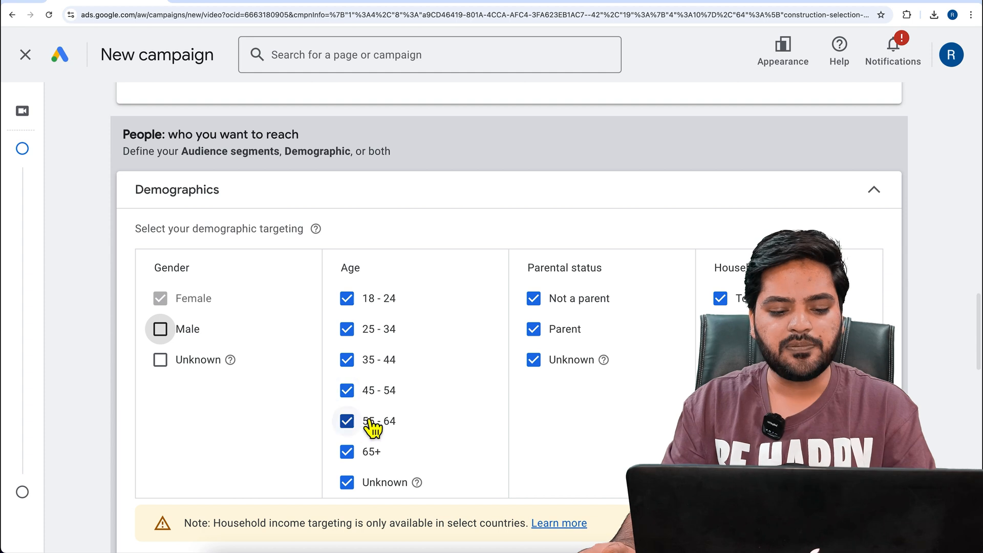
Restrict the age targeting to 25 - 54 by excluding 18 - 24, 55 - 64, 65+ and Unknown, and collapse the demographics settings
{"action": "left_click", "coordinate": [357, 307]}
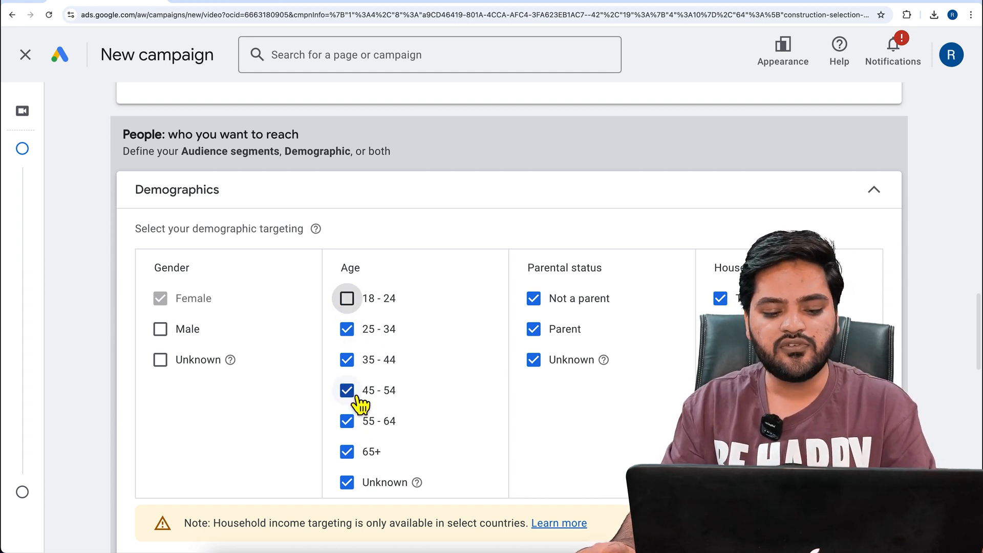
{"action": "left_click", "coordinate": [358, 429]}
{"action": "left_click", "coordinate": [353, 455]}
{"action": "left_click", "coordinate": [350, 485]}
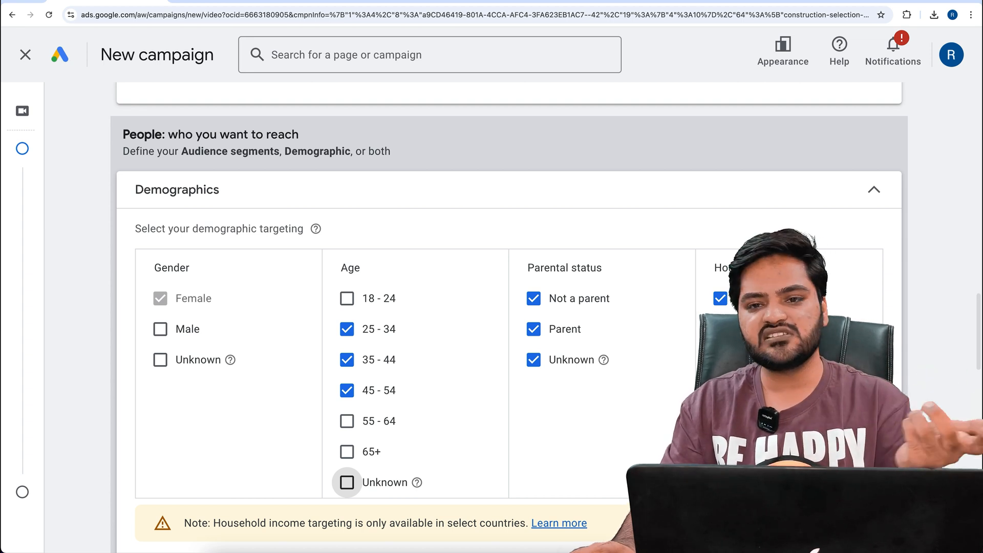
{"action": "left_click", "coordinate": [684, 194]}
Browse the audience segment categories, including the detailed demographics under Who they are
{"action": "left_click", "coordinate": [497, 224]}
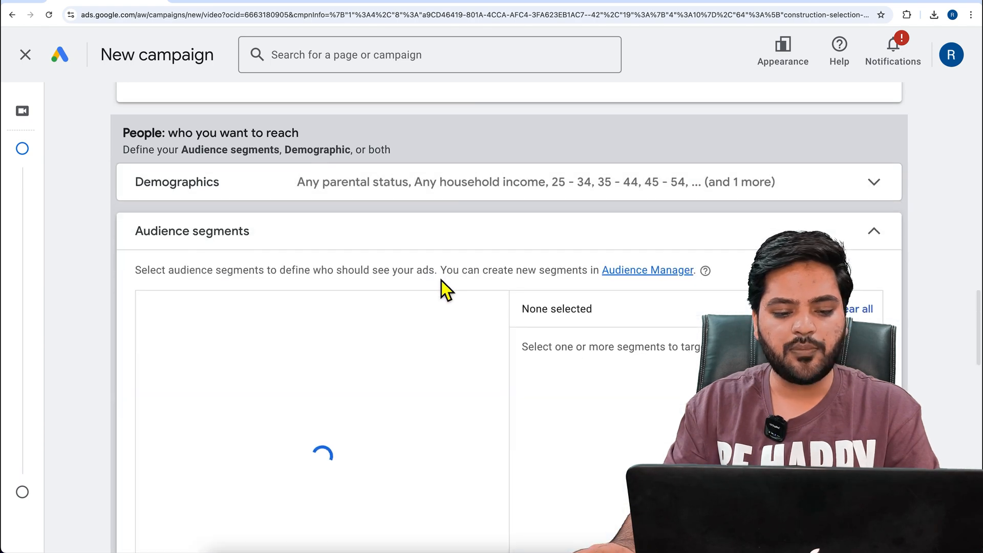
{"action": "left_click", "coordinate": [249, 180]}
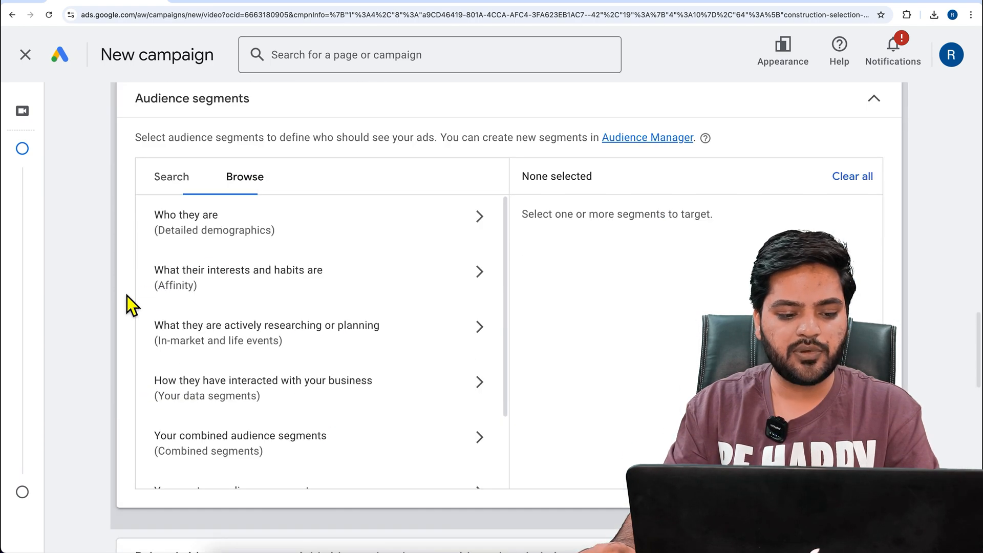
{"action": "left_click", "coordinate": [344, 233]}
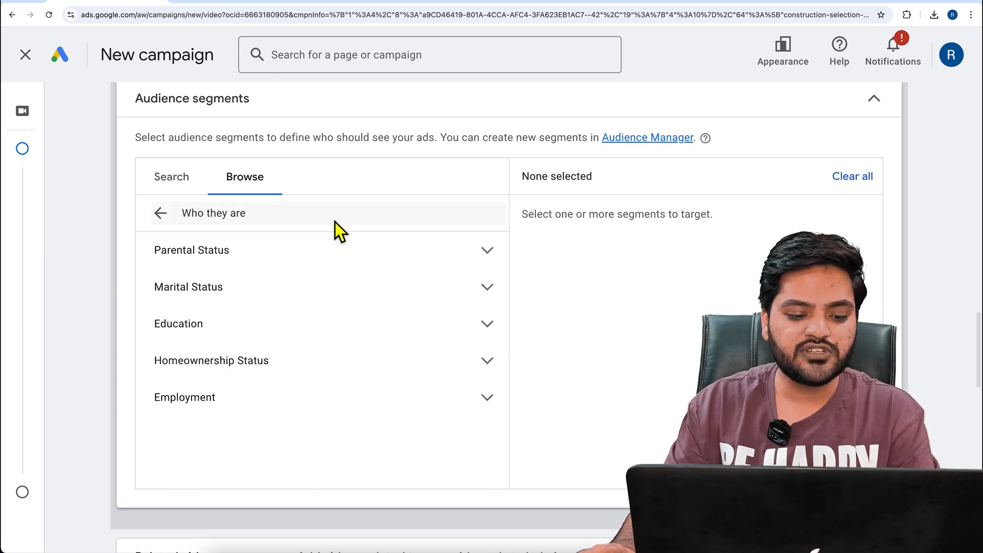
{"action": "left_click", "coordinate": [160, 214]}
Search the audience segments for "New house" and add New Apartments (For Sale) and Residential Properties (For Sale)
{"action": "left_click", "coordinate": [174, 190]}
{"action": "type", "text": "N"}
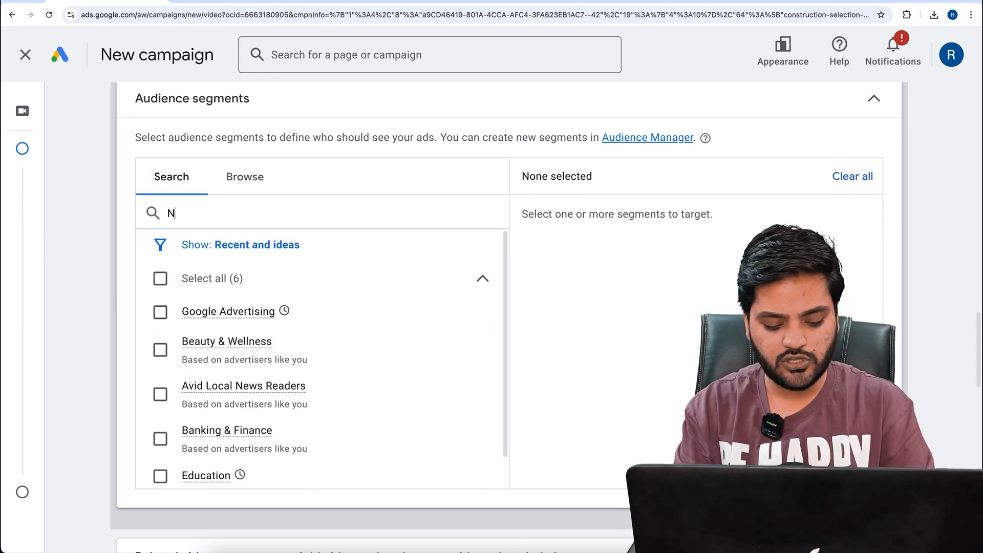
{"action": "type", "text": "ew house"}
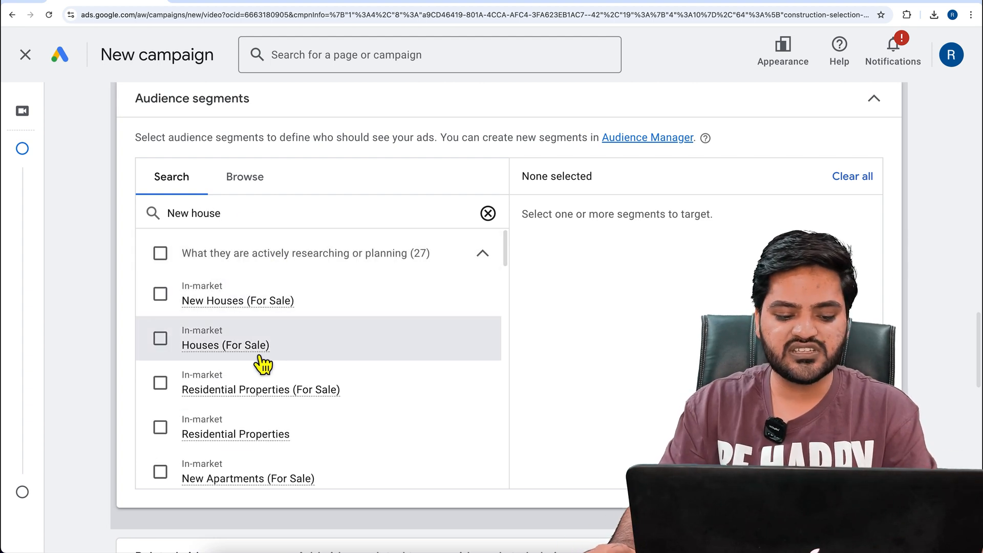
{"action": "scroll", "coordinate": [302, 400], "scroll_direction": "down", "scroll_amount": 2}
{"action": "left_click", "coordinate": [161, 386]}
{"action": "scroll", "coordinate": [302, 420], "scroll_direction": "down", "scroll_amount": 1}
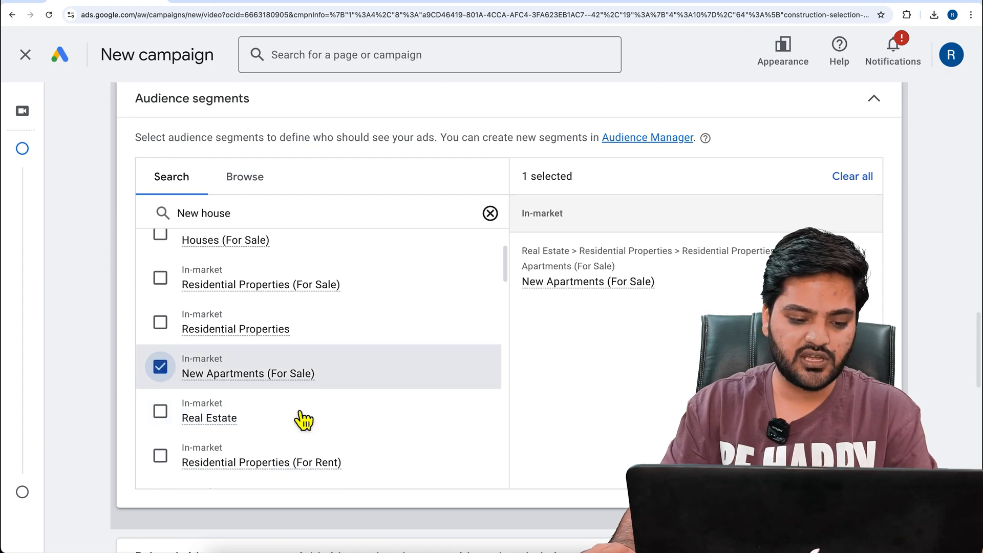
{"action": "left_click", "coordinate": [160, 279]}
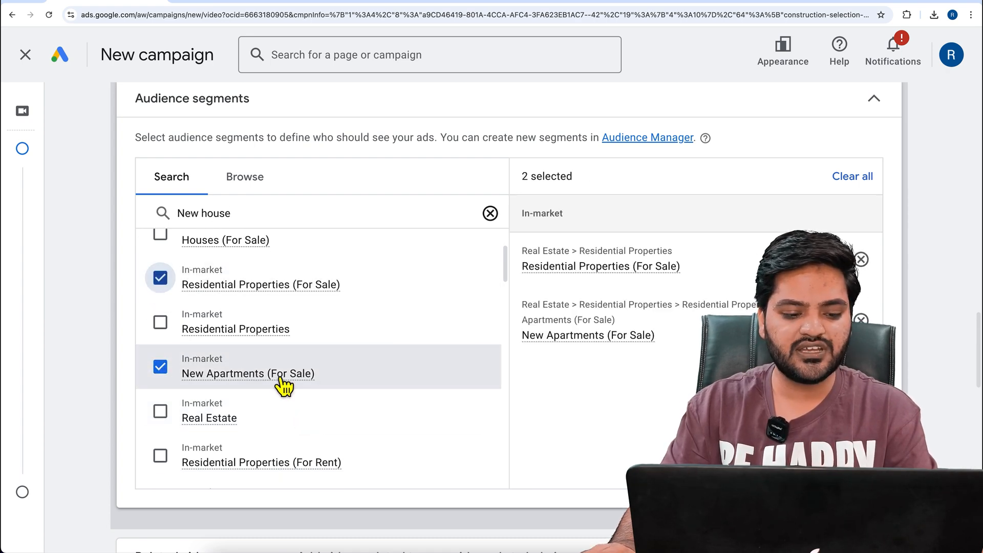
Add the in-market segments New Houses (For Sale), Apartments (For Sale) and Residential Properties (For Rent) to the audience targeting
{"action": "scroll", "coordinate": [283, 385], "scroll_direction": "up", "scroll_amount": 2}
{"action": "left_click", "coordinate": [161, 290]}
{"action": "scroll", "coordinate": [313, 379], "scroll_direction": "down", "scroll_amount": 4}
{"action": "left_click", "coordinate": [159, 401]}
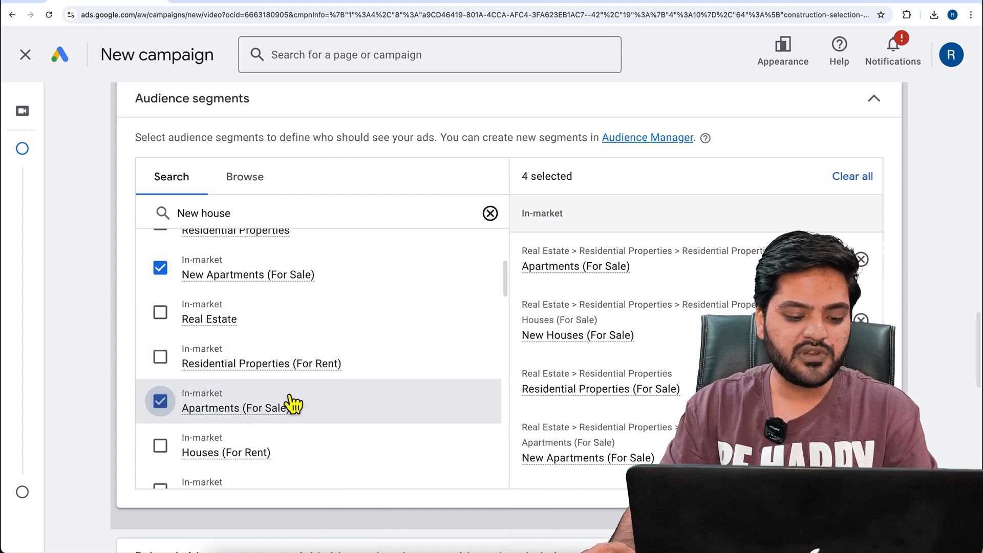
{"action": "left_click", "coordinate": [160, 357]}
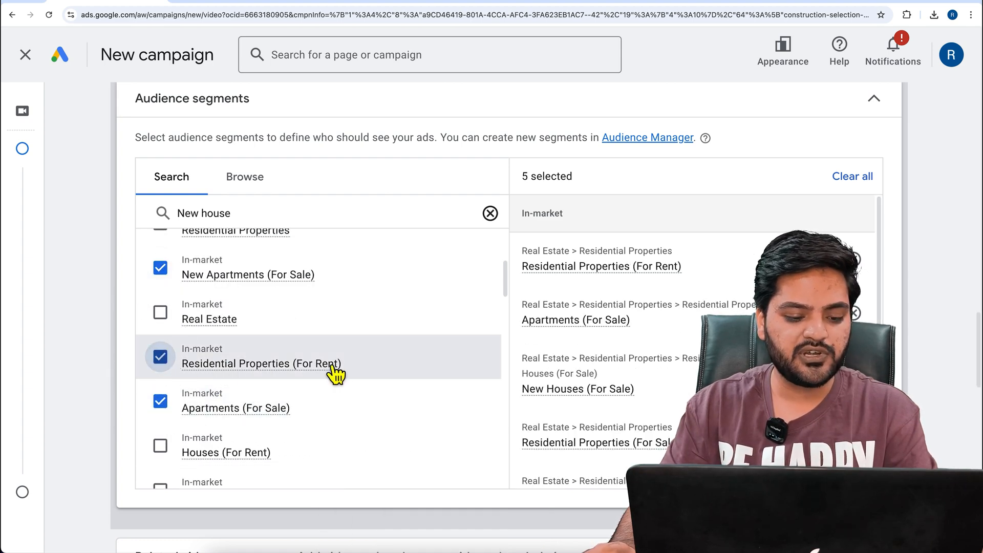
Replace the in-market segment Residential Properties (For Rent) with Real Estate in the audience targeting
{"action": "left_click", "coordinate": [160, 359]}
{"action": "left_click", "coordinate": [160, 312]}
Add the life-event segments Purchasing a Home and Purchasing a Home Soon, and collapse the audience segments settings
{"action": "scroll", "coordinate": [247, 397], "scroll_direction": "down", "scroll_amount": 2}
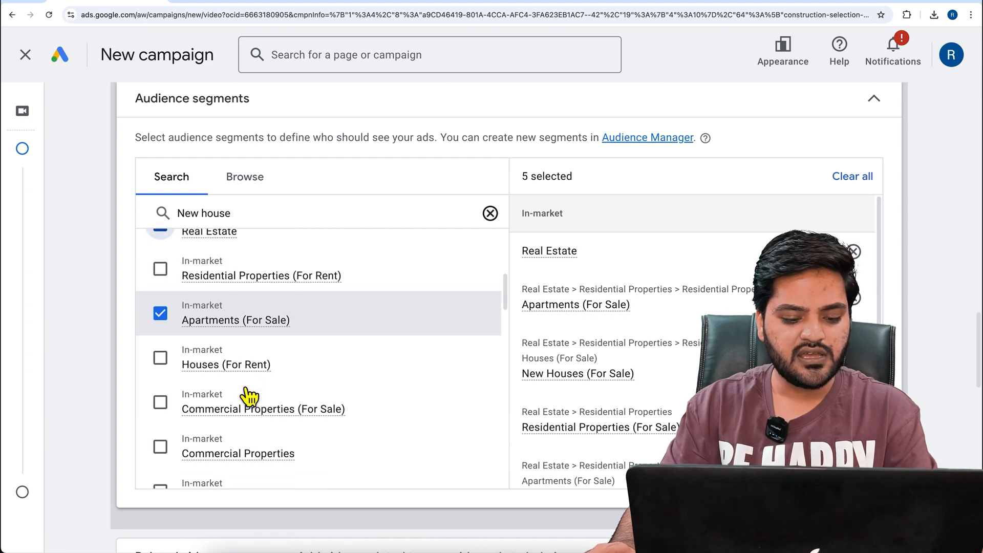
{"action": "scroll", "coordinate": [248, 399], "scroll_direction": "down", "scroll_amount": 1}
{"action": "scroll", "coordinate": [281, 400], "scroll_direction": "down", "scroll_amount": 5}
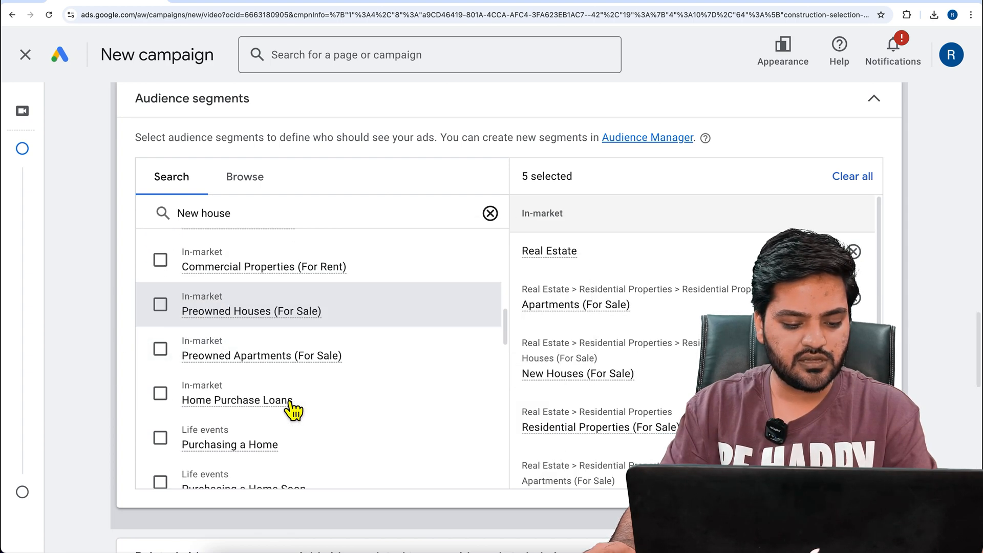
{"action": "left_click", "coordinate": [163, 438]}
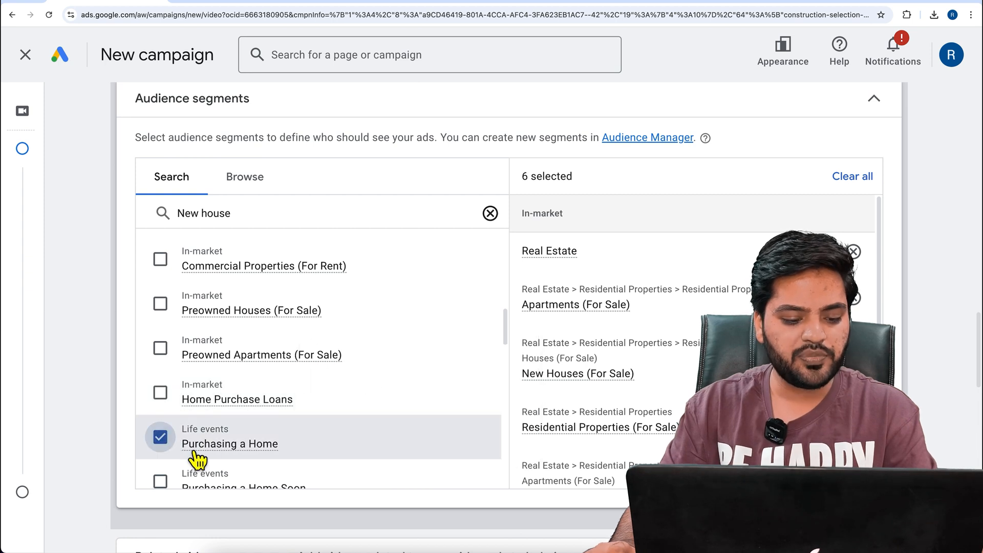
{"action": "scroll", "coordinate": [276, 425], "scroll_direction": "down", "scroll_amount": 2}
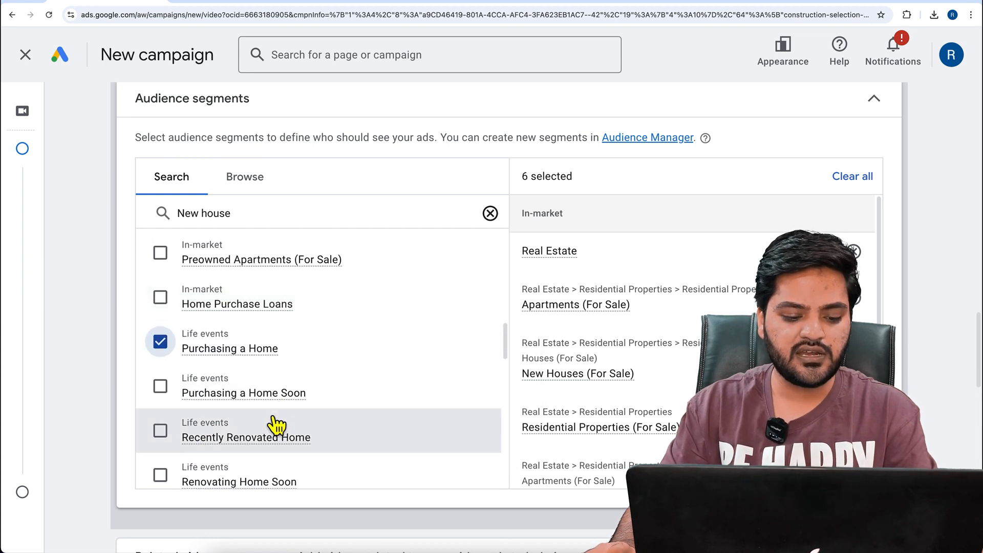
{"action": "left_click", "coordinate": [169, 400]}
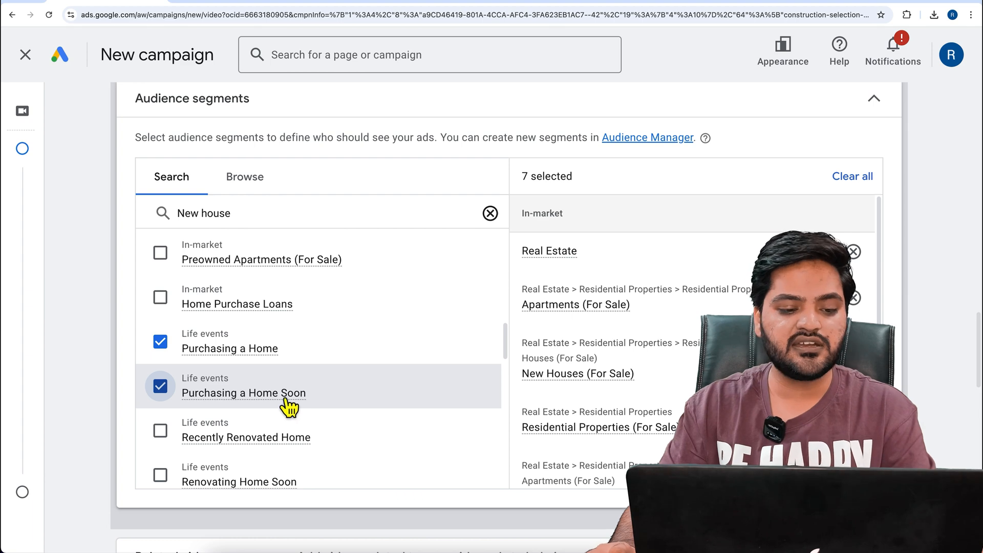
{"action": "left_click", "coordinate": [276, 110]}
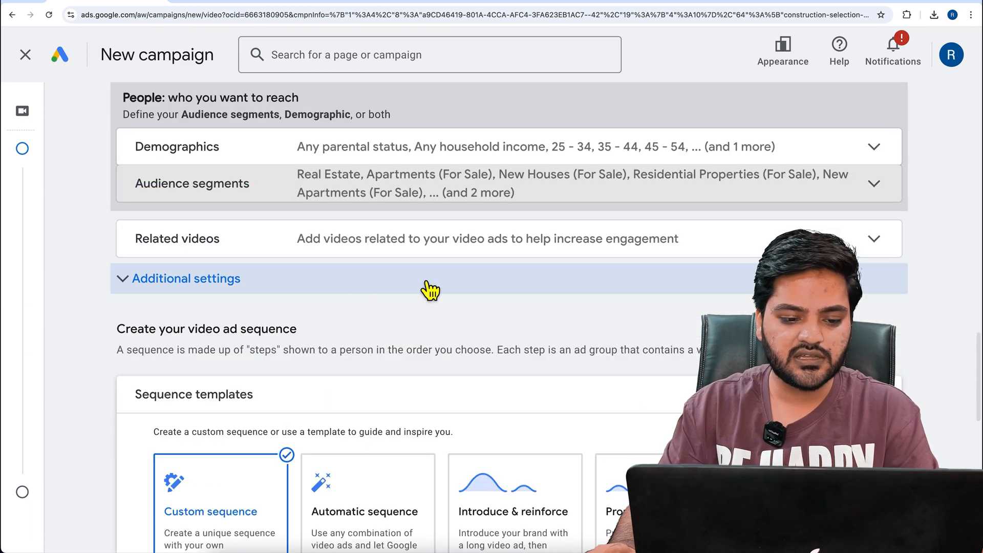
Look at the options for adding related videos and leave them without adding any
{"action": "left_click", "coordinate": [256, 247]}
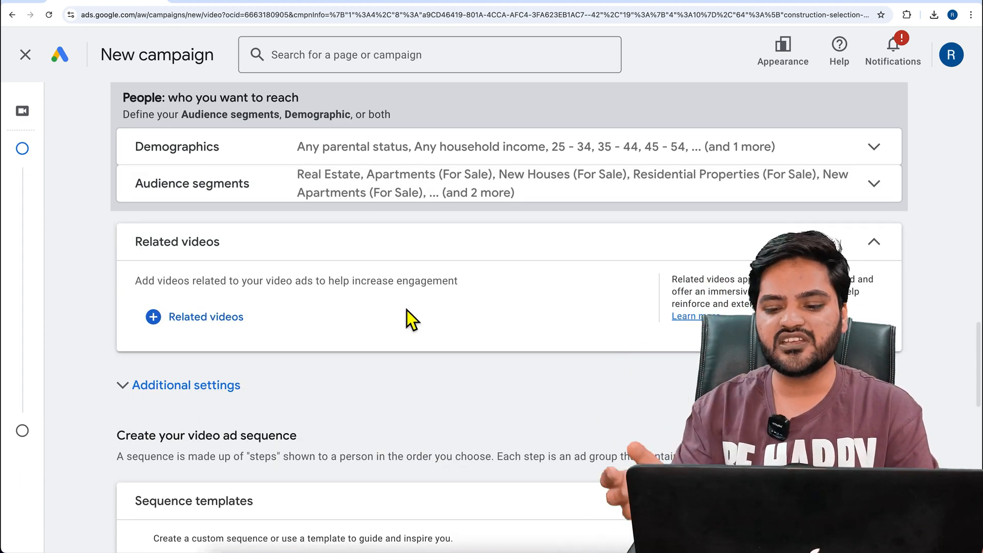
{"action": "left_click", "coordinate": [214, 322]}
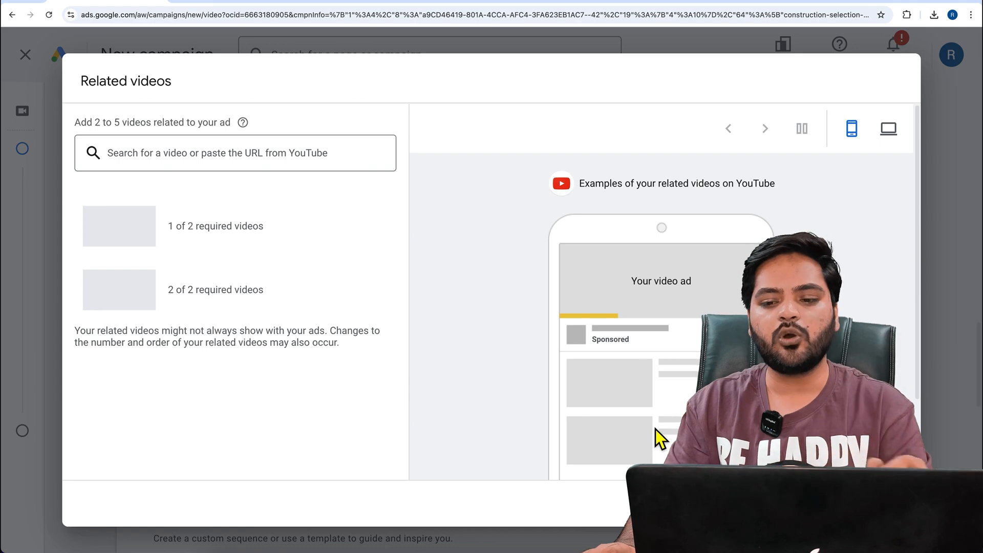
{"action": "left_click", "coordinate": [831, 504]}
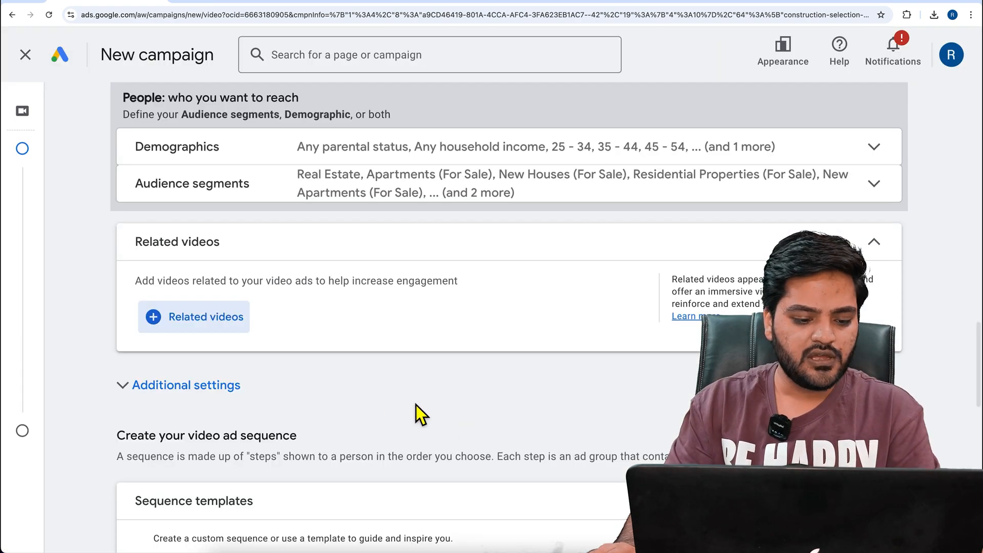
Expand the additional settings and examine the frequency capping options for the sequence
{"action": "scroll", "coordinate": [442, 412], "scroll_direction": "down", "scroll_amount": 2}
{"action": "left_click", "coordinate": [235, 295]}
{"action": "scroll", "coordinate": [440, 335], "scroll_direction": "down", "scroll_amount": 1}
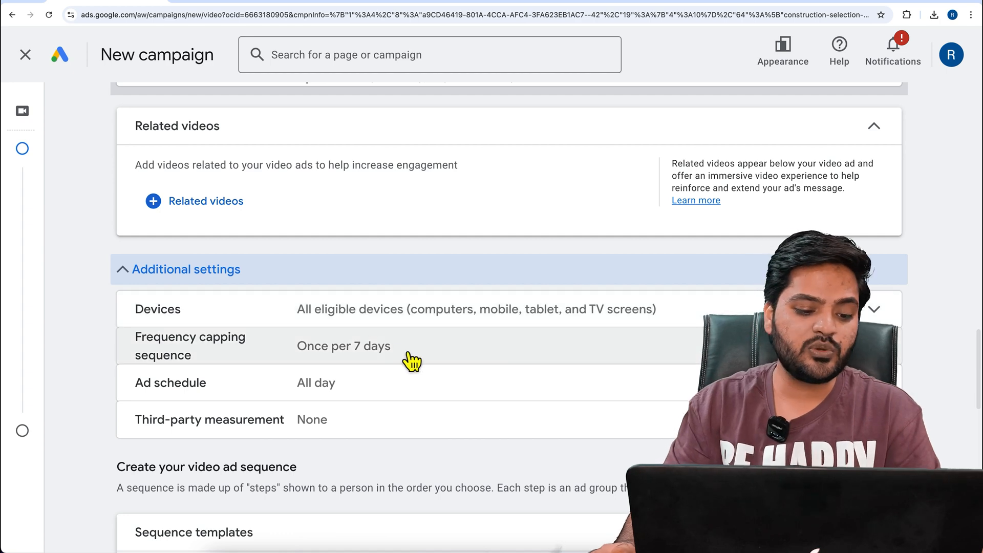
{"action": "left_click", "coordinate": [412, 354]}
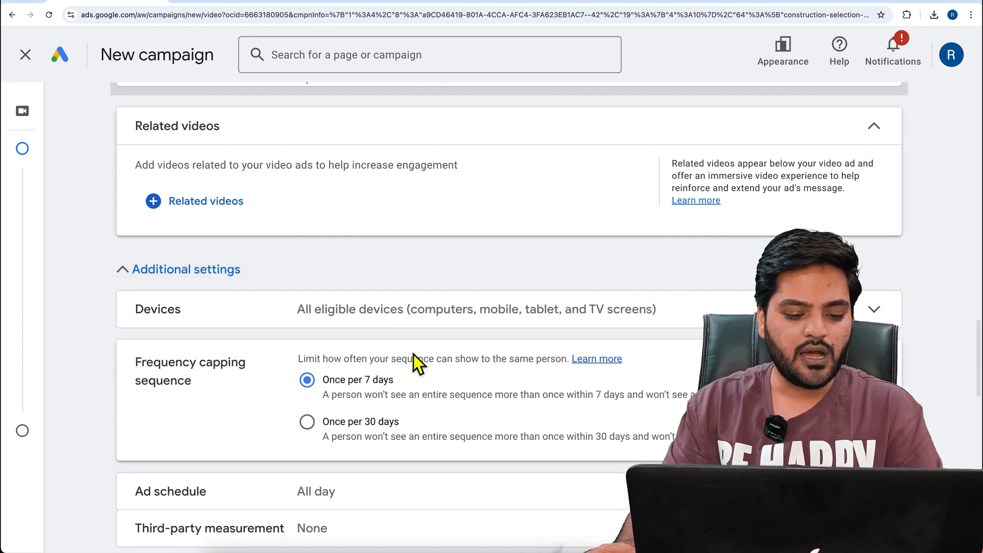
{"action": "scroll", "coordinate": [414, 354], "scroll_direction": "down", "scroll_amount": 2}
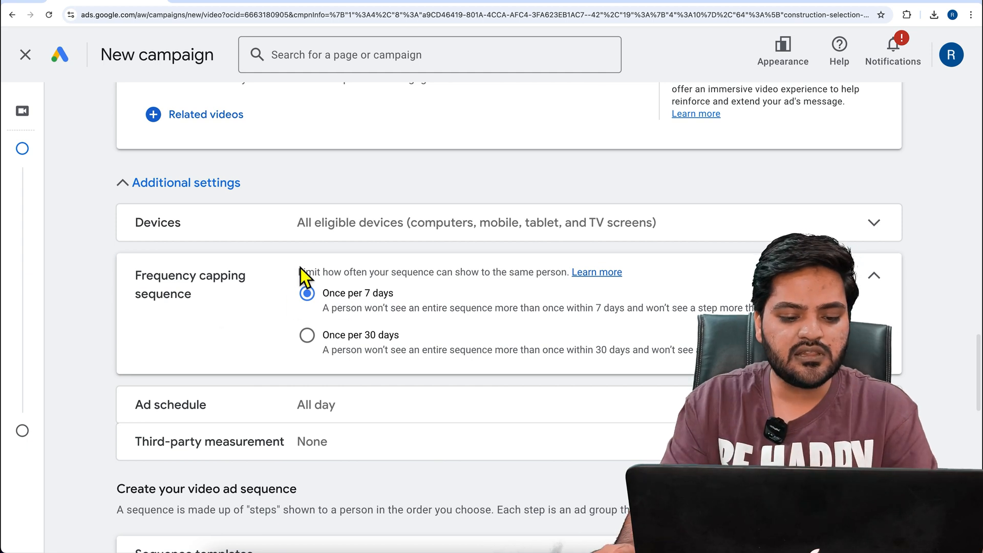
{"action": "left_click_drag", "start_coordinate": [301, 275], "coordinate": [566, 287]}
{"action": "left_click", "coordinate": [267, 303]}
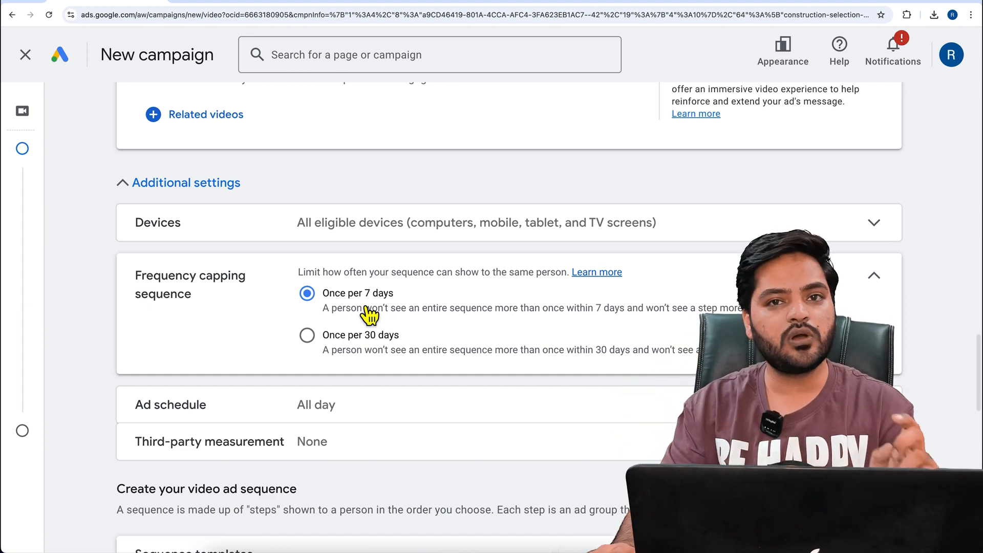
Try the Once per 30 days frequency cap, return to Once per 7 days and collapse the setting
{"action": "left_click", "coordinate": [394, 361]}
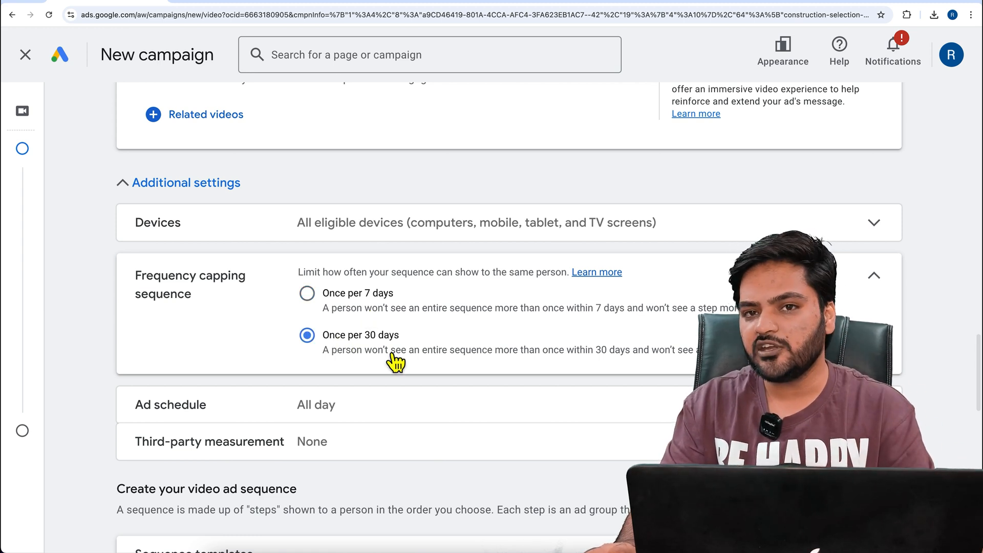
{"action": "left_click", "coordinate": [366, 315]}
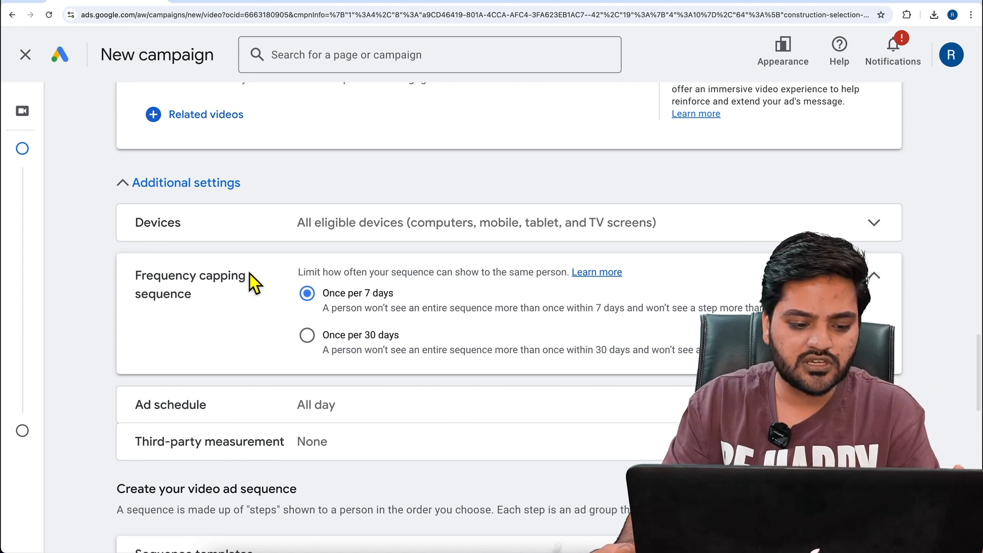
{"action": "left_click", "coordinate": [872, 277]}
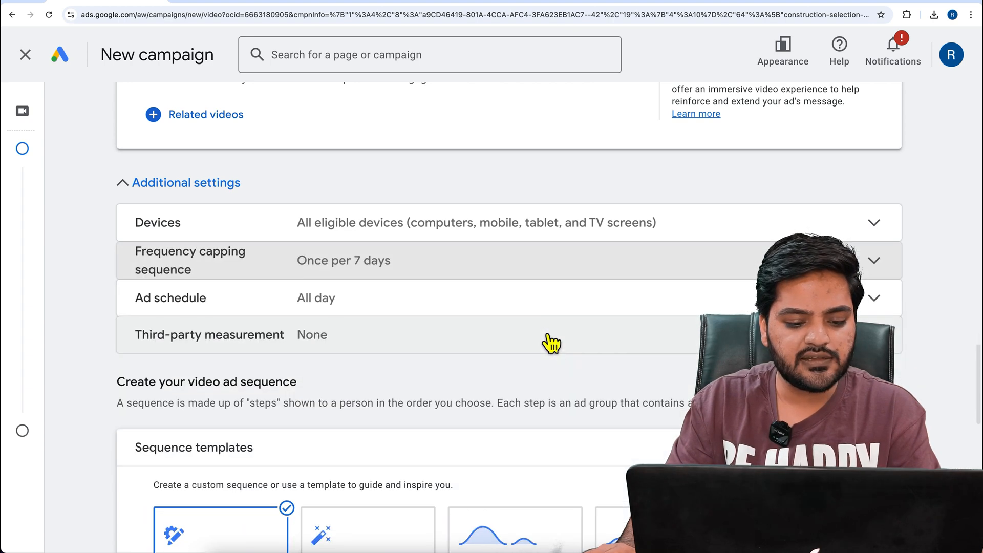
Try the Introduce & reinforce sequence template and examine the ad steps it lays out
{"action": "scroll", "coordinate": [543, 335], "scroll_direction": "down", "scroll_amount": 1}
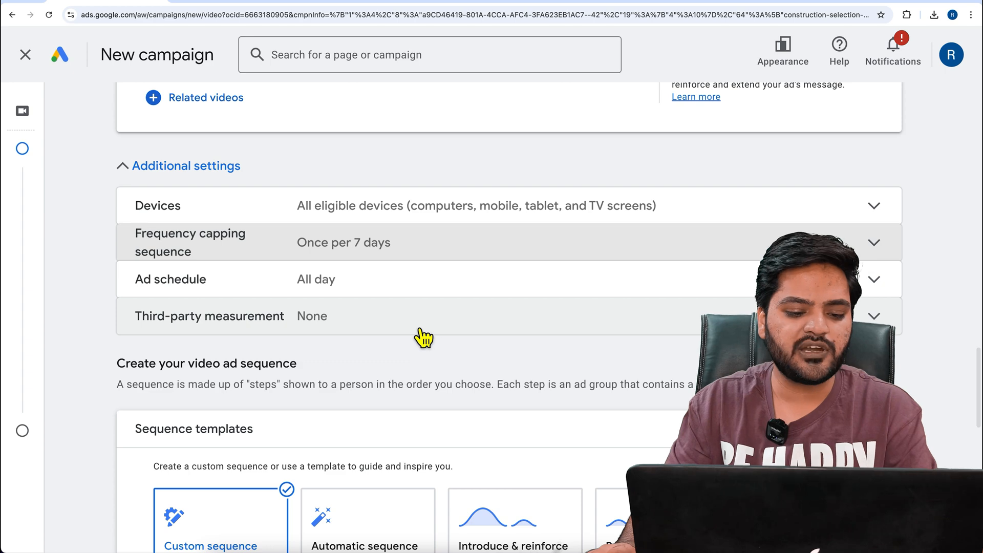
{"action": "scroll", "coordinate": [424, 335], "scroll_direction": "down", "scroll_amount": 2}
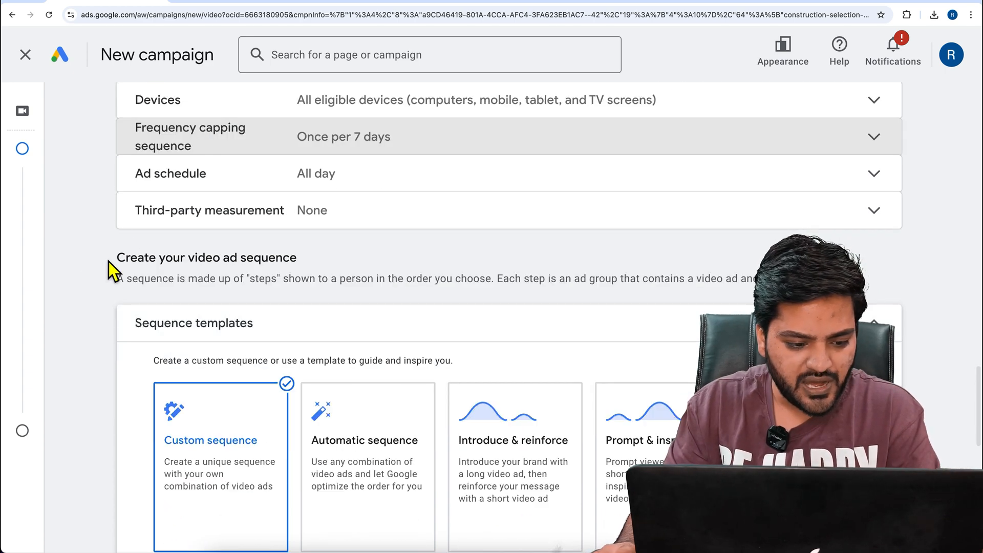
{"action": "left_click_drag", "start_coordinate": [110, 262], "coordinate": [297, 259]}
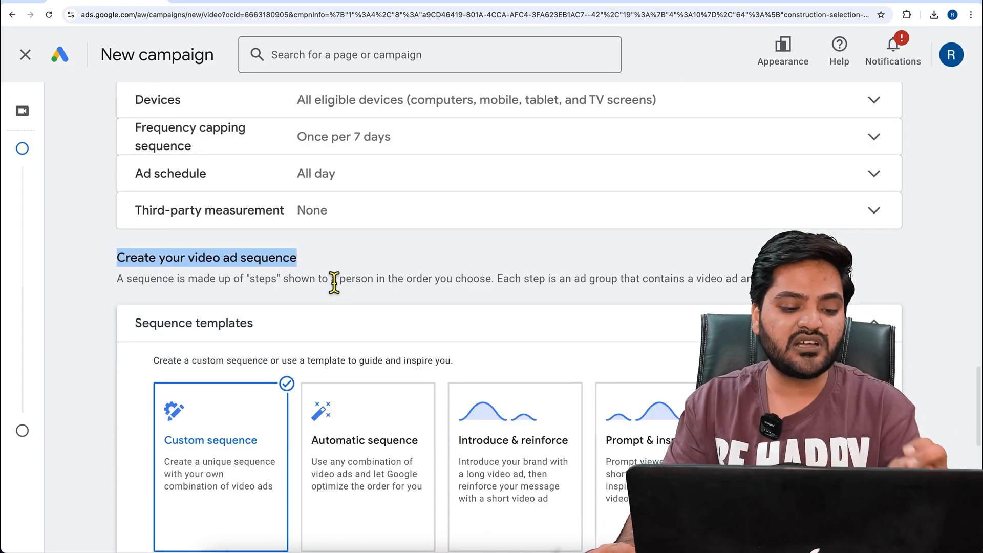
{"action": "scroll", "coordinate": [333, 278], "scroll_direction": "down", "scroll_amount": 2}
{"action": "scroll", "coordinate": [143, 314], "scroll_direction": "down", "scroll_amount": 1}
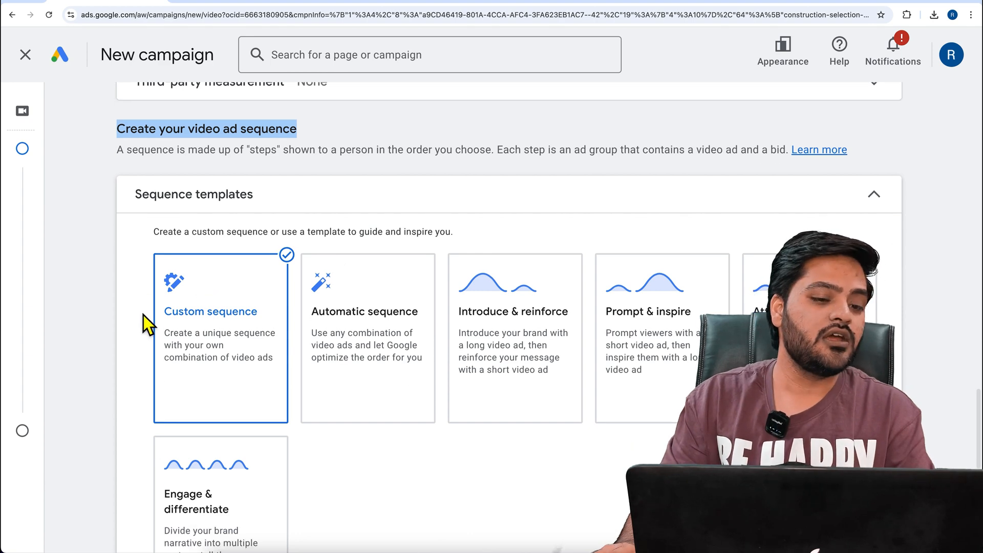
{"action": "scroll", "coordinate": [306, 251], "scroll_direction": "down", "scroll_amount": 2}
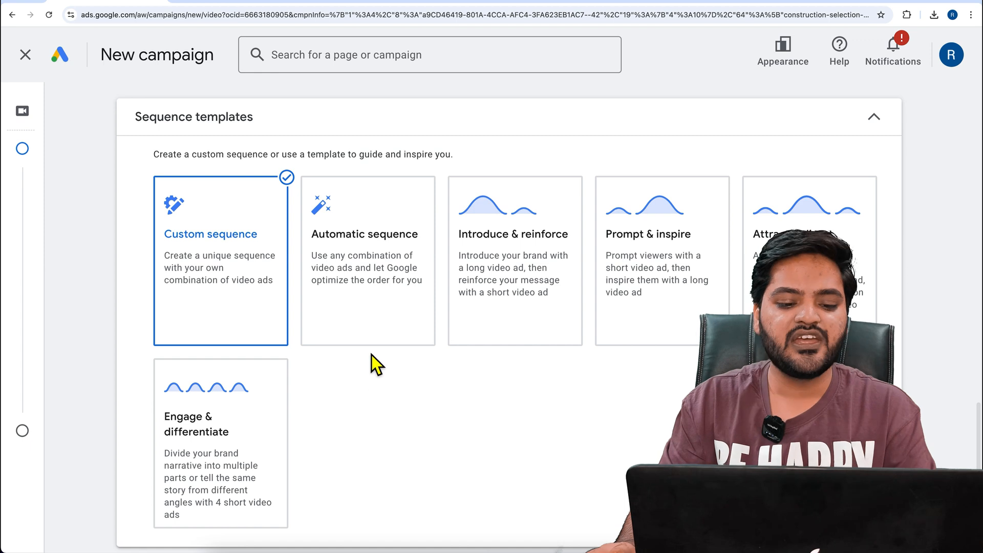
{"action": "mouse_move", "coordinate": [525, 304]}
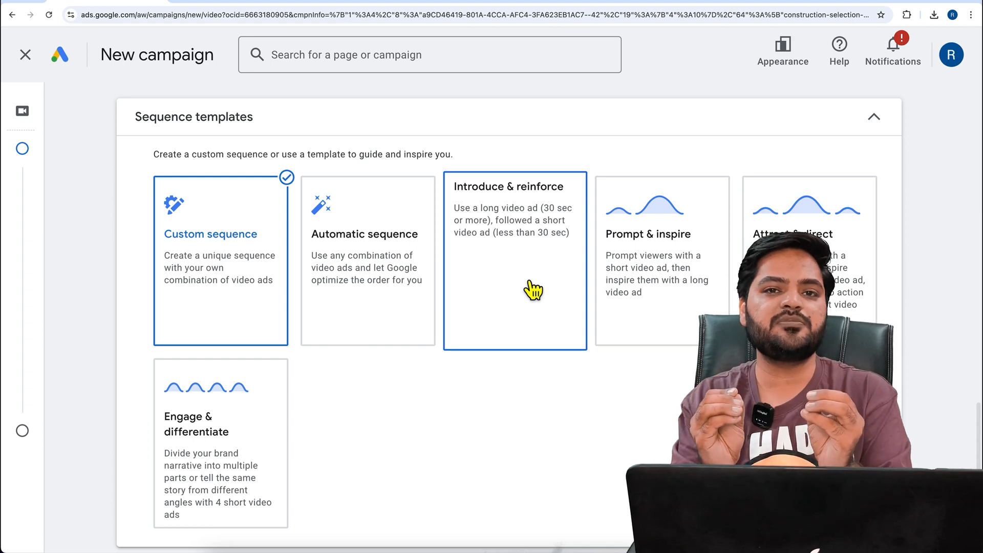
{"action": "left_click", "coordinate": [533, 290]}
{"action": "scroll", "coordinate": [522, 285], "scroll_direction": "down", "scroll_amount": 6}
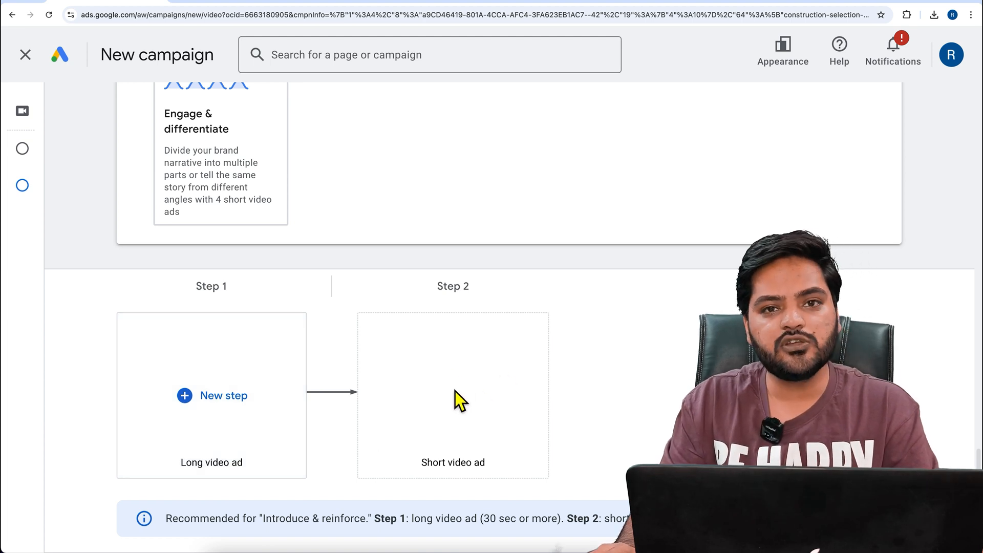
{"action": "scroll", "coordinate": [455, 391], "scroll_direction": "up", "scroll_amount": 8}
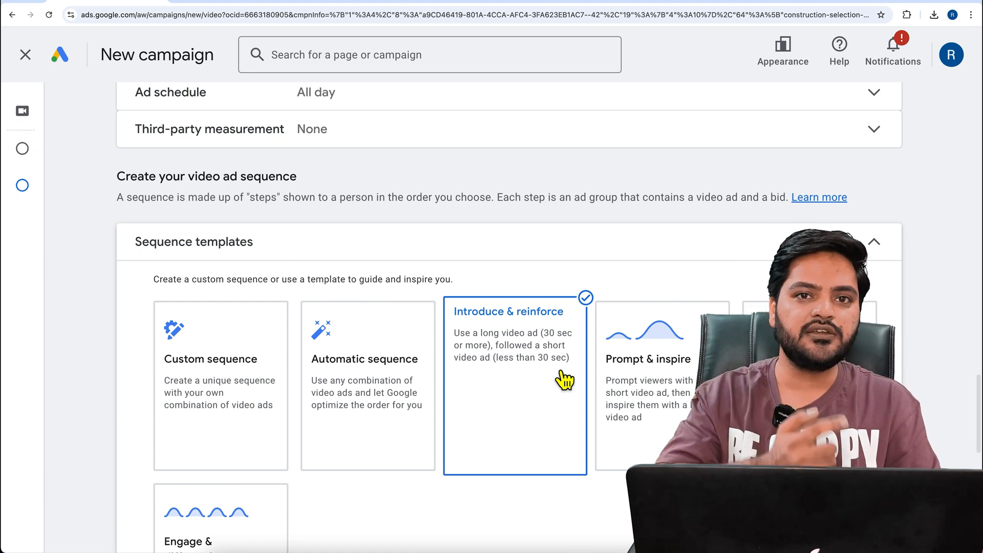
Try the Prompt & inspire sequence template, followed by the Attract & direct template
{"action": "left_click", "coordinate": [617, 376]}
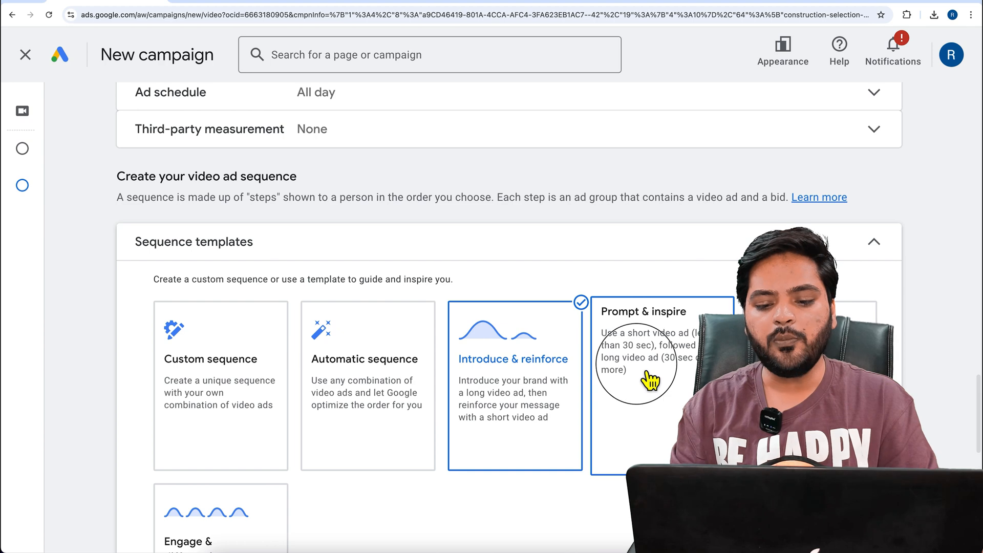
{"action": "scroll", "coordinate": [651, 380], "scroll_direction": "down", "scroll_amount": 1}
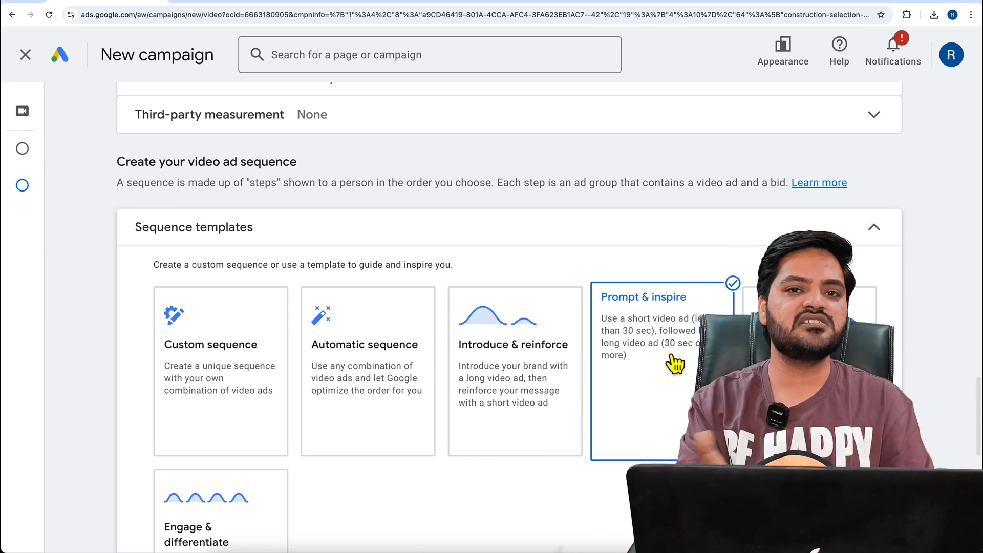
{"action": "left_click", "coordinate": [743, 385]}
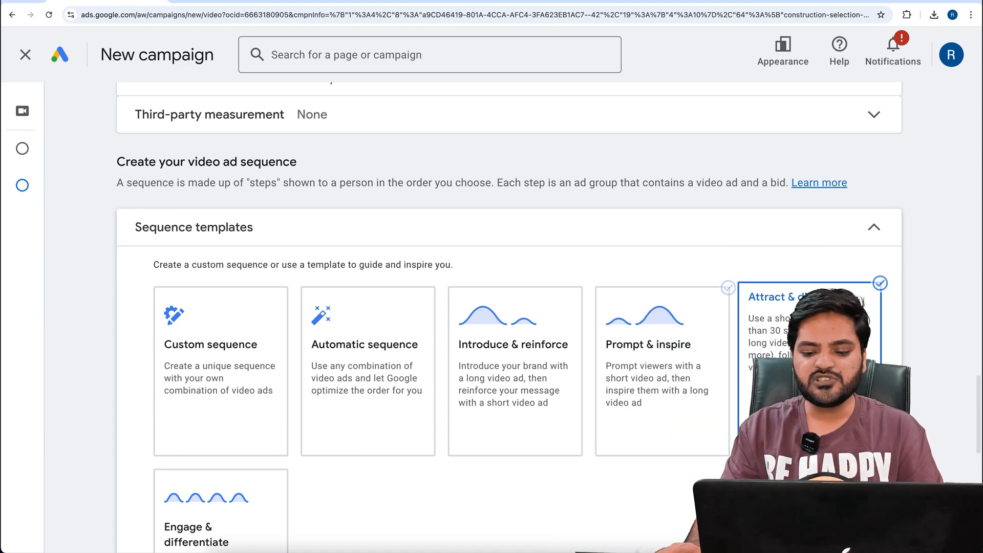
{"action": "scroll", "coordinate": [738, 382], "scroll_direction": "down", "scroll_amount": 2}
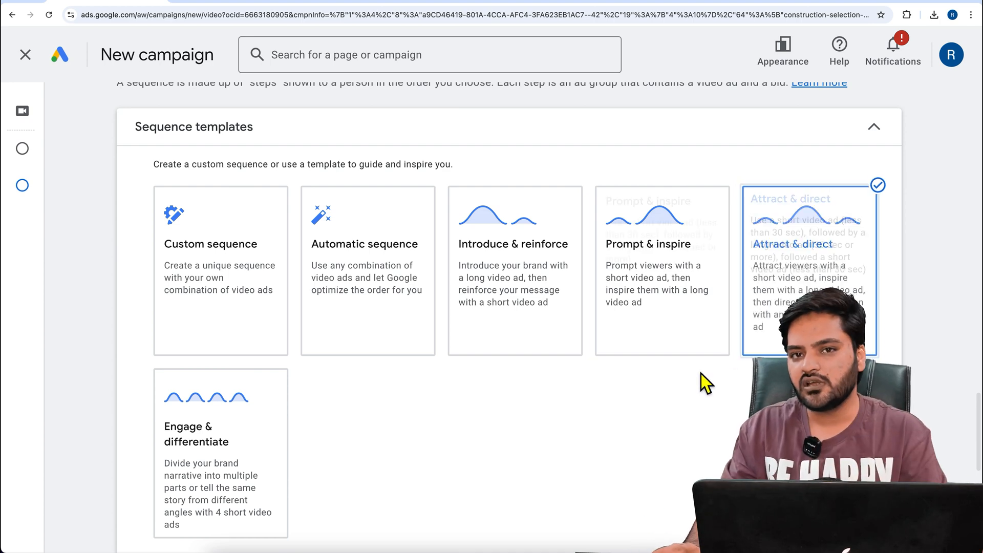
{"action": "scroll", "coordinate": [702, 379], "scroll_direction": "down", "scroll_amount": 2}
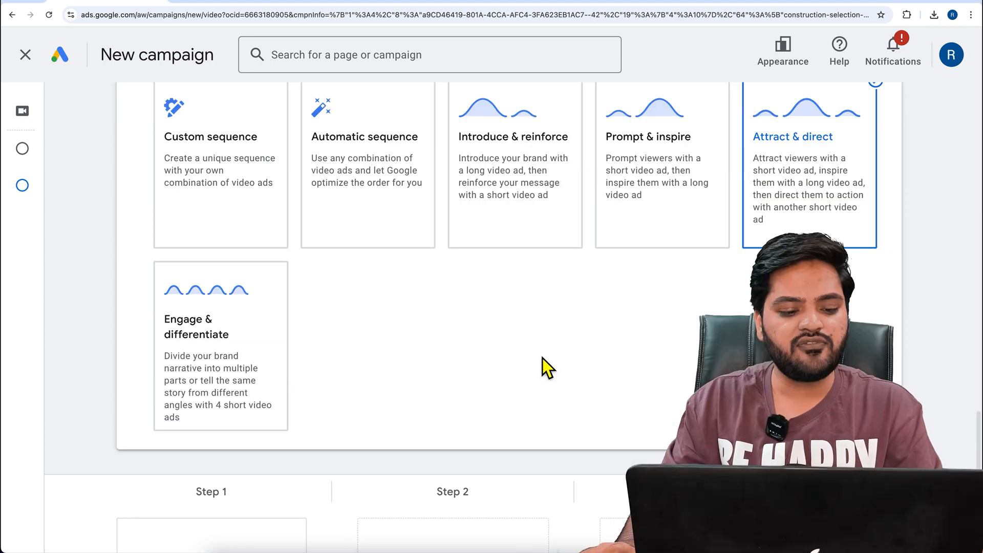
Try the Engage & differentiate sequence template and examine its short video ad steps
{"action": "left_click", "coordinate": [277, 365]}
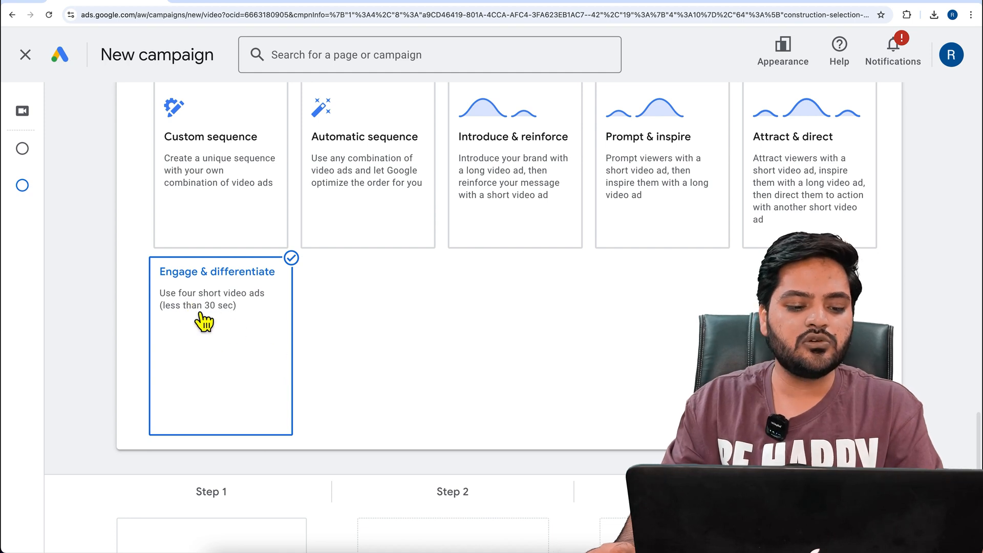
{"action": "scroll", "coordinate": [409, 345], "scroll_direction": "down", "scroll_amount": 4}
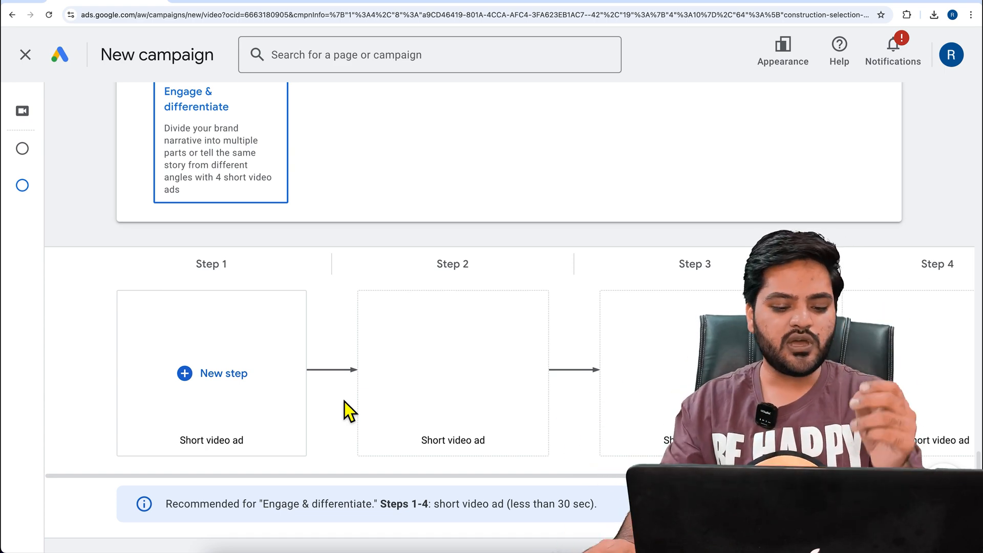
{"action": "scroll", "coordinate": [346, 401], "scroll_direction": "up", "scroll_amount": 5}
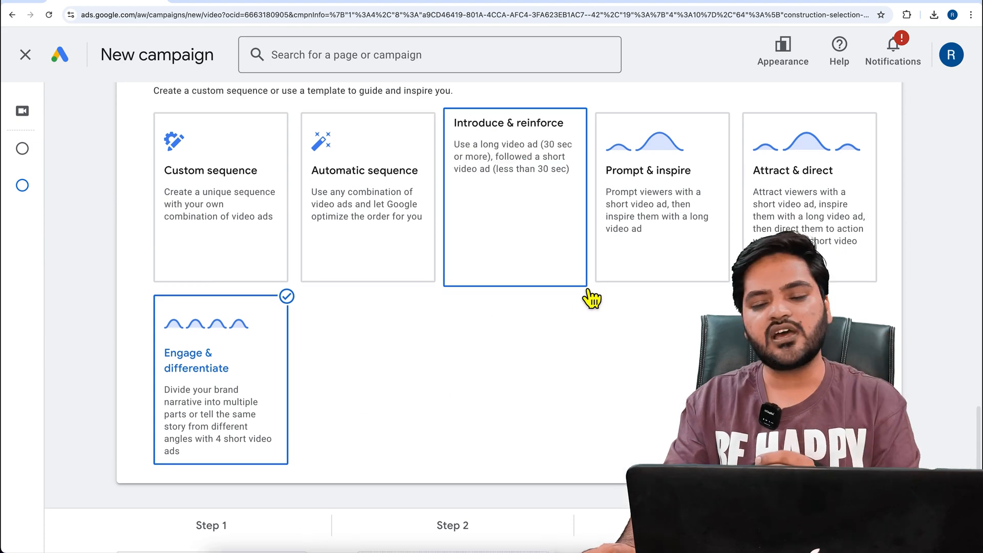
Choose the Automatic sequence template and check its recommendation for video ads
{"action": "left_click", "coordinate": [377, 279]}
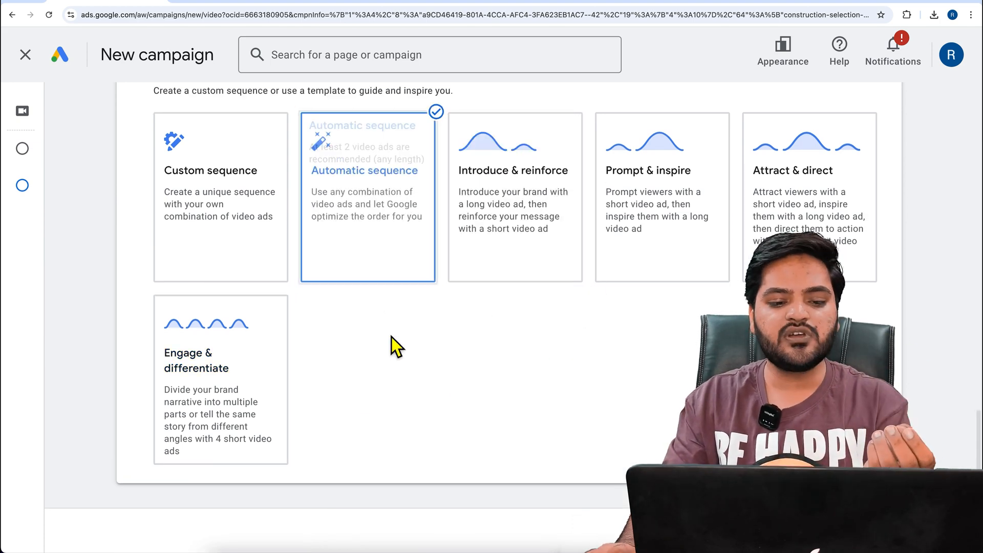
{"action": "scroll", "coordinate": [384, 338], "scroll_direction": "down", "scroll_amount": 5}
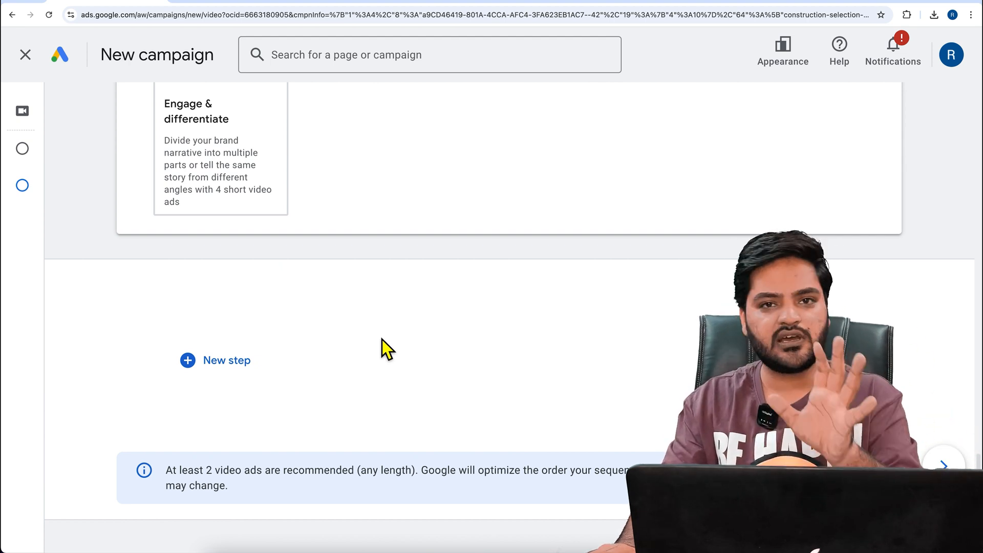
{"action": "scroll", "coordinate": [382, 340], "scroll_direction": "up", "scroll_amount": 5}
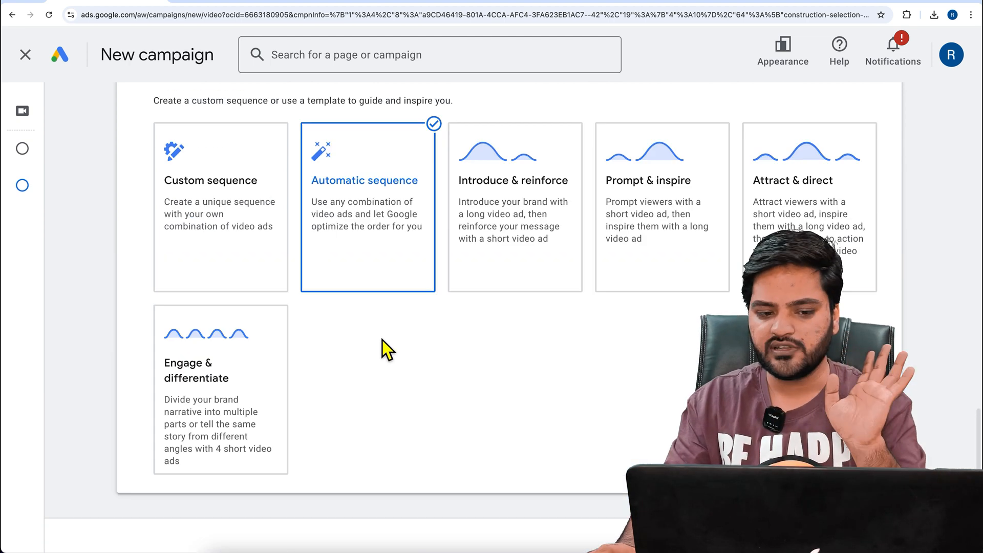
Choose the Custom sequence template and start its first step, dismissing the introduction
{"action": "left_click", "coordinate": [268, 282]}
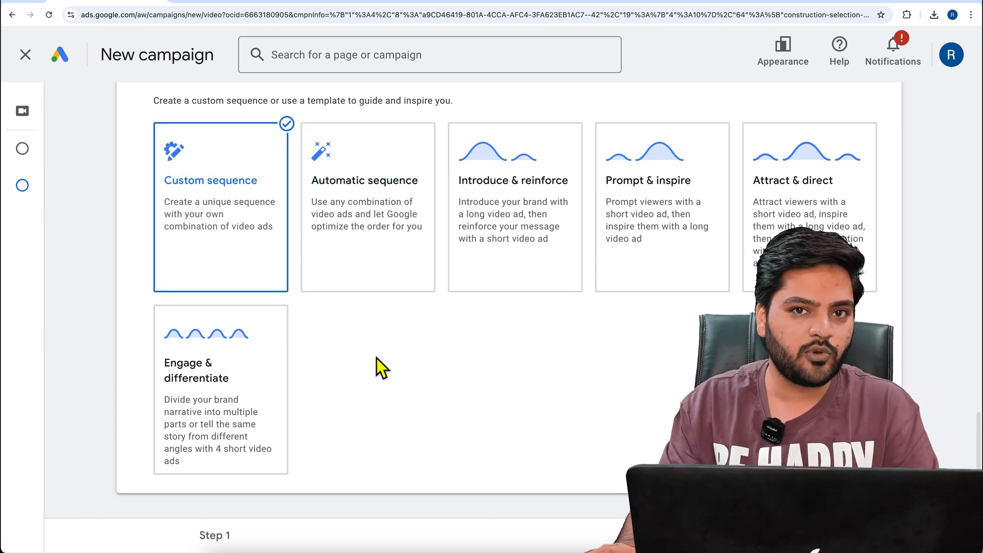
{"action": "scroll", "coordinate": [376, 358], "scroll_direction": "down", "scroll_amount": 6}
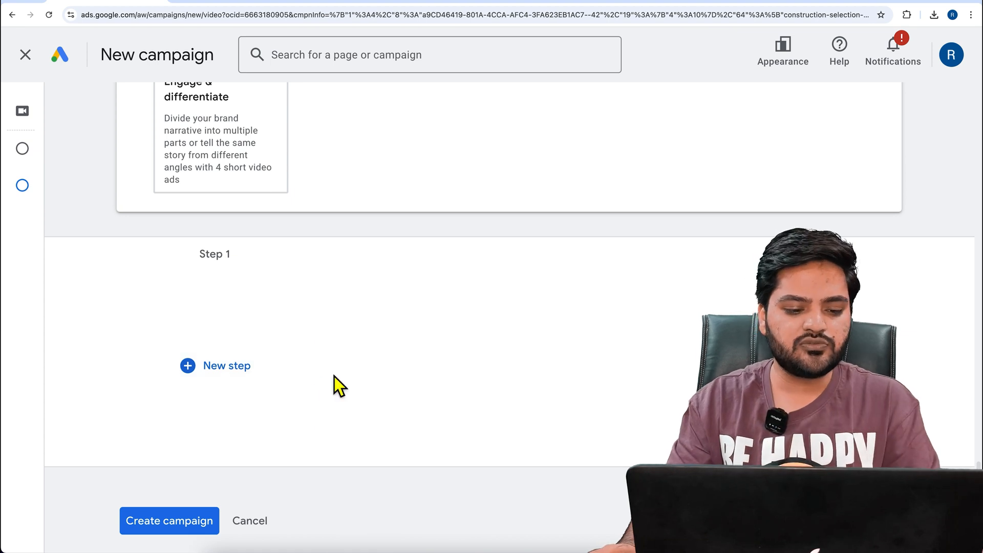
{"action": "left_click", "coordinate": [230, 378]}
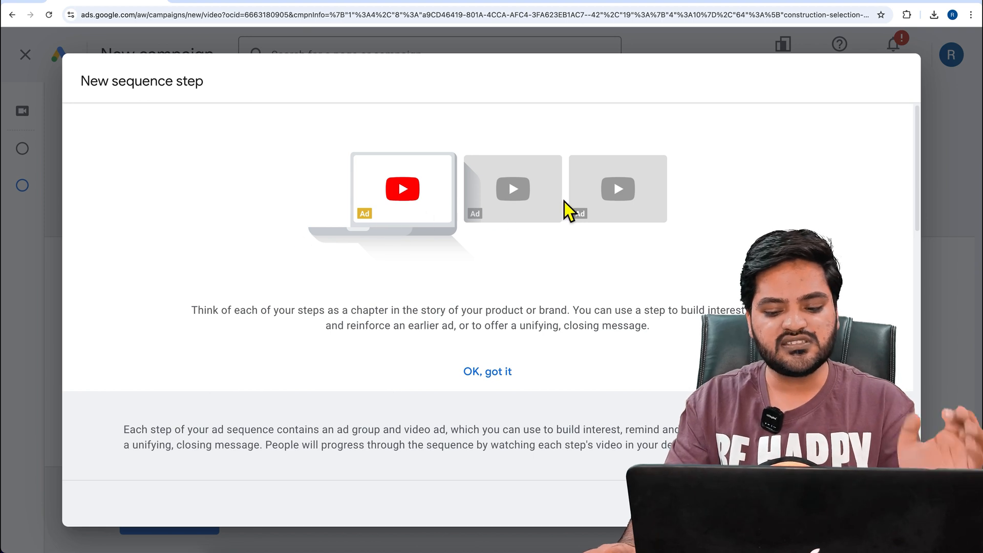
{"action": "left_click", "coordinate": [503, 378]}
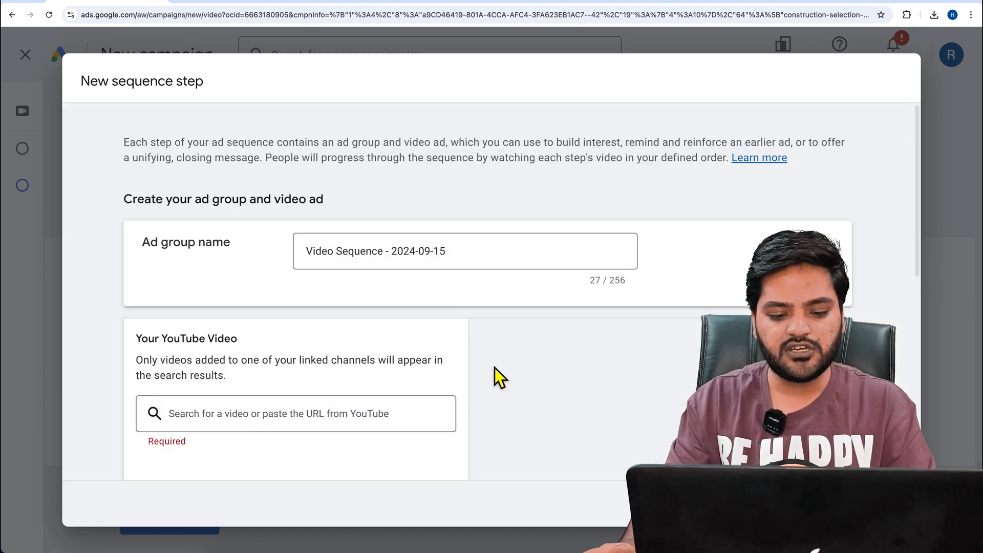
Name the new sequence step's ad group LongVideo
{"action": "left_click_drag", "start_coordinate": [144, 244], "coordinate": [238, 255]}
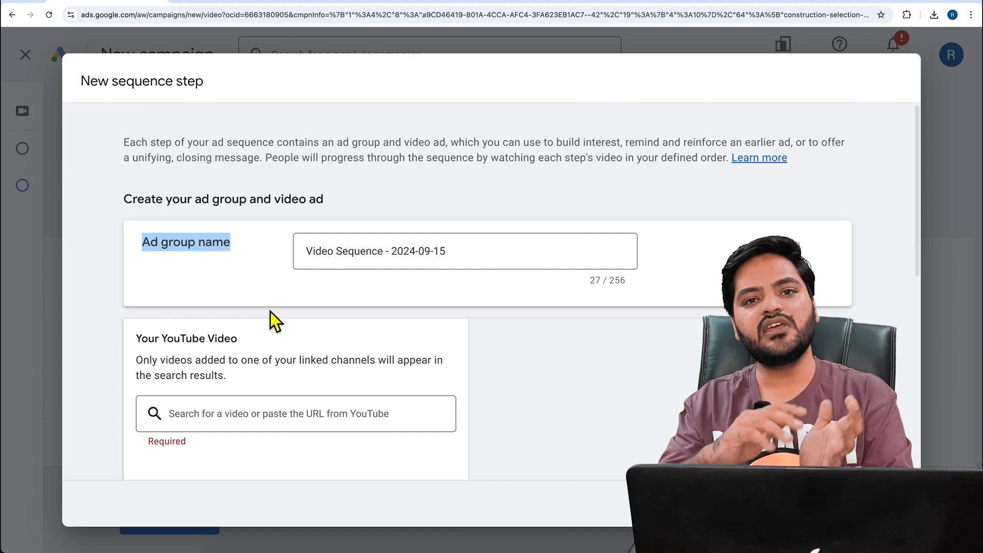
{"action": "left_click_drag", "start_coordinate": [478, 263], "coordinate": [290, 252]}
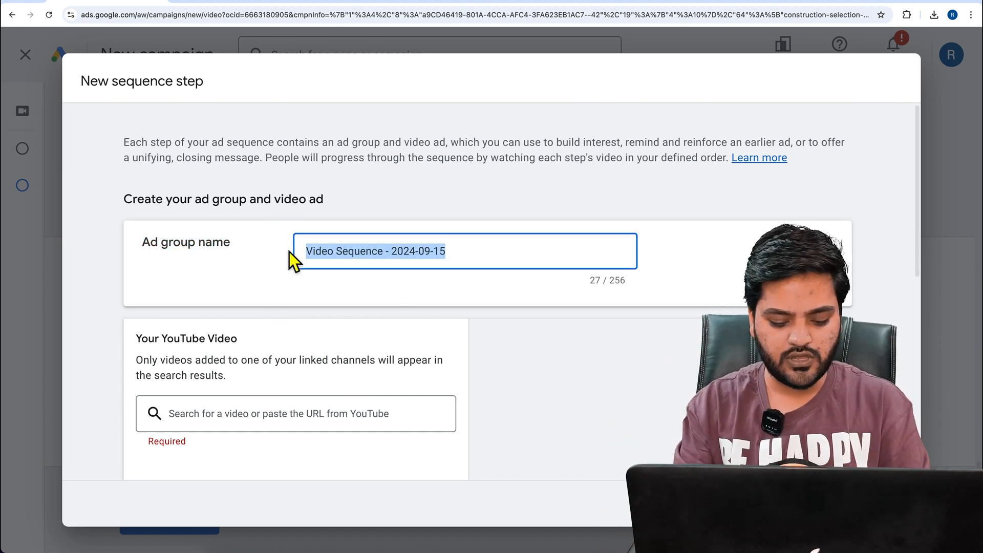
{"action": "type", "text": "LongVideo"}
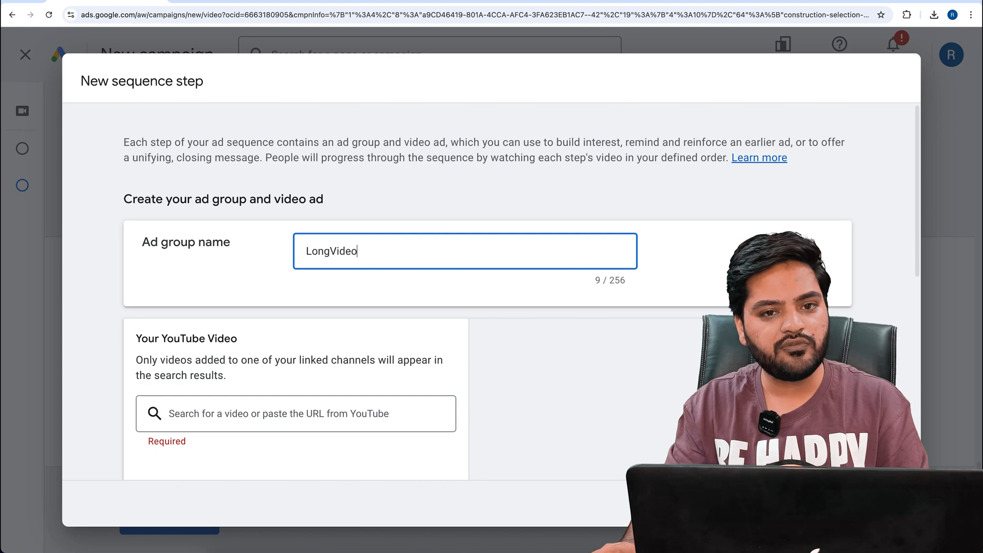
Add the YouTube video "my online master" to the ad by pasting its link
{"action": "scroll", "coordinate": [281, 279], "scroll_direction": "down", "scroll_amount": 3}
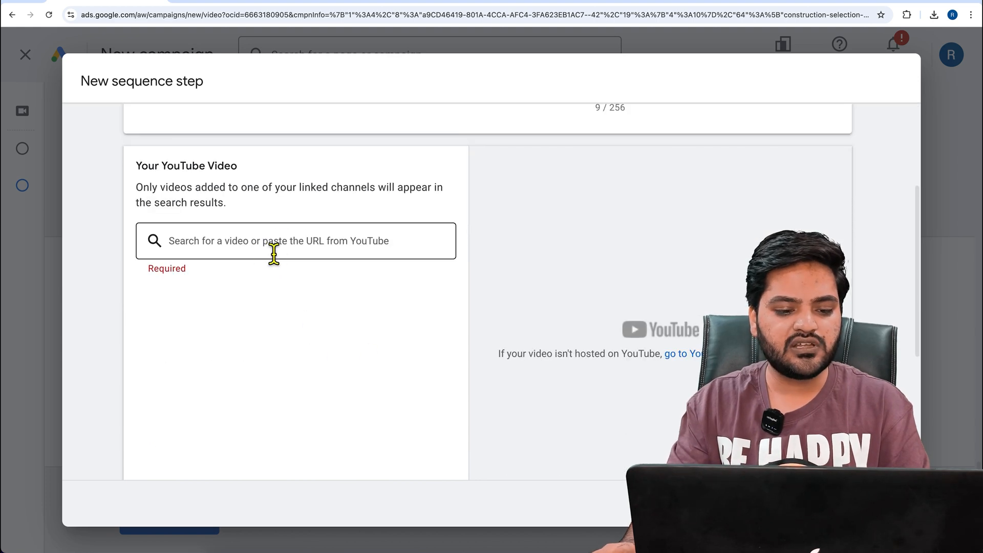
{"action": "left_click", "coordinate": [266, 245]}
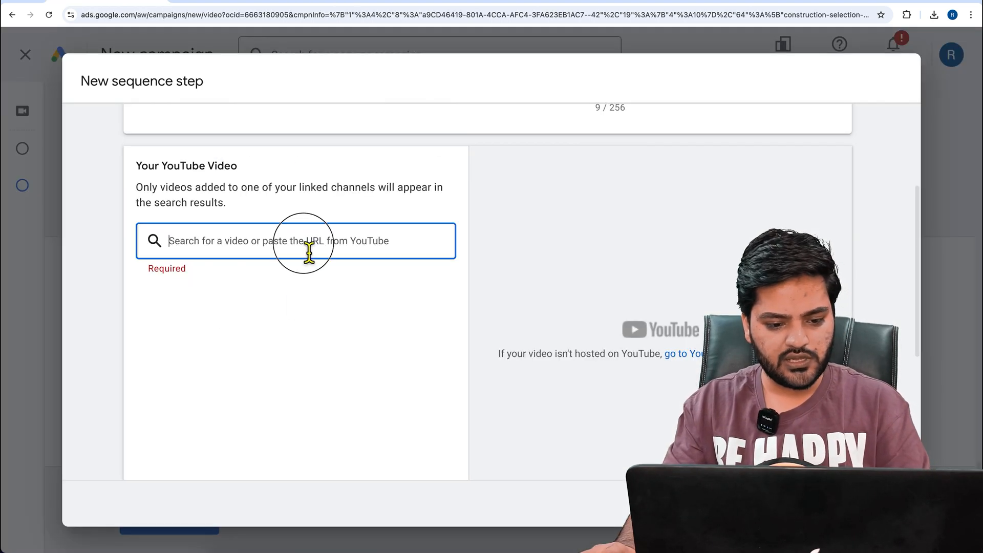
{"action": "type", "text": "https://youtu.be/vfjChW3WAp4"}
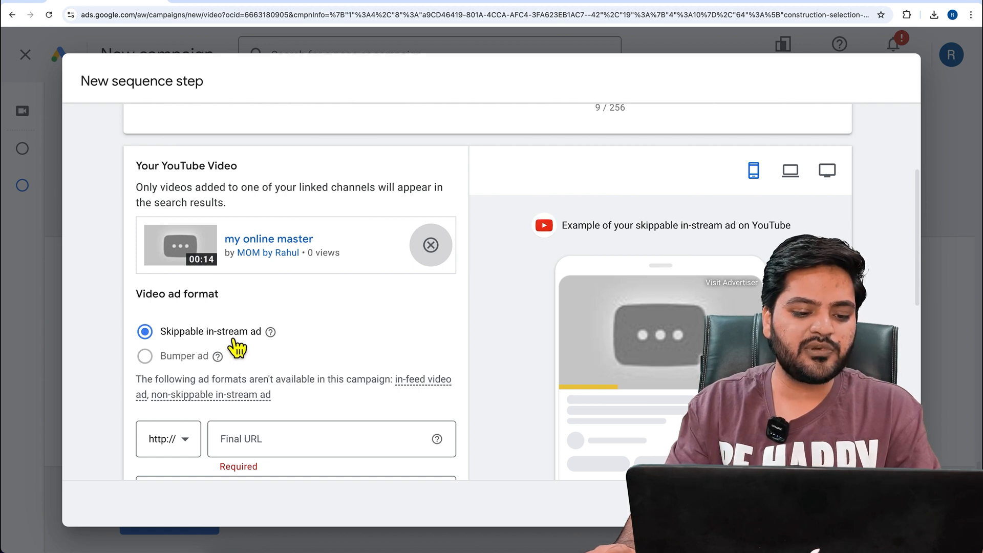
Set the skippable in-stream ad's final URL to wpexpert.in
{"action": "scroll", "coordinate": [342, 343], "scroll_direction": "down", "scroll_amount": 1}
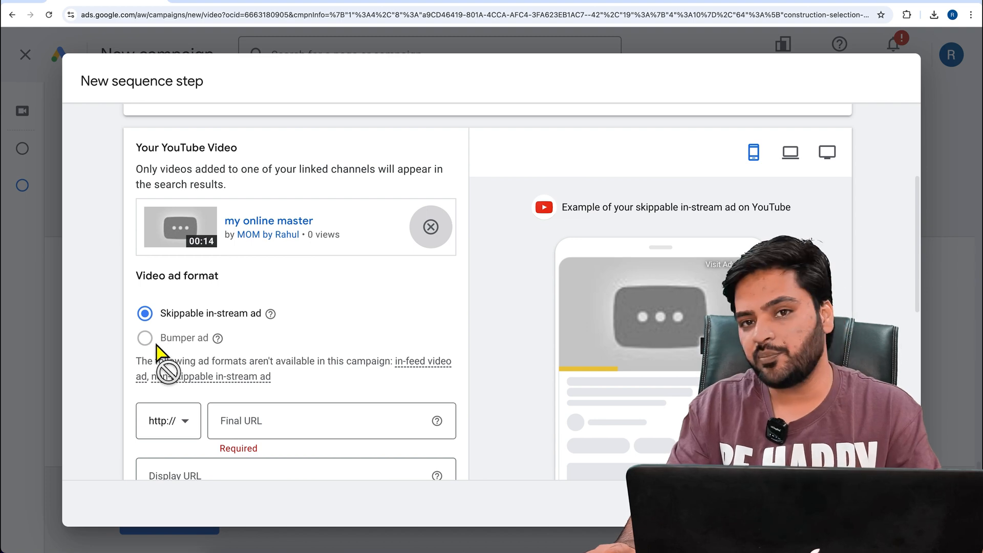
{"action": "scroll", "coordinate": [322, 297], "scroll_direction": "down", "scroll_amount": 5}
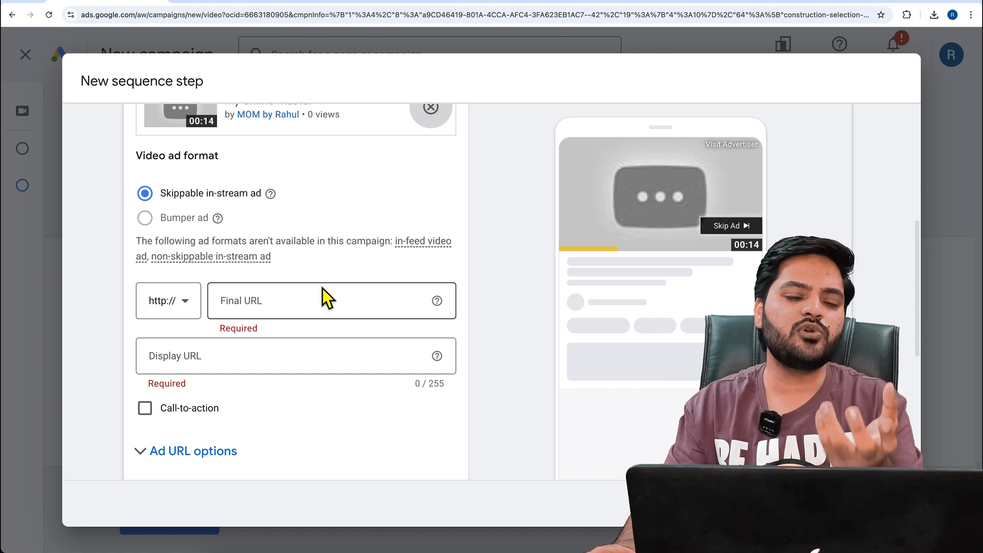
{"action": "left_click", "coordinate": [314, 306]}
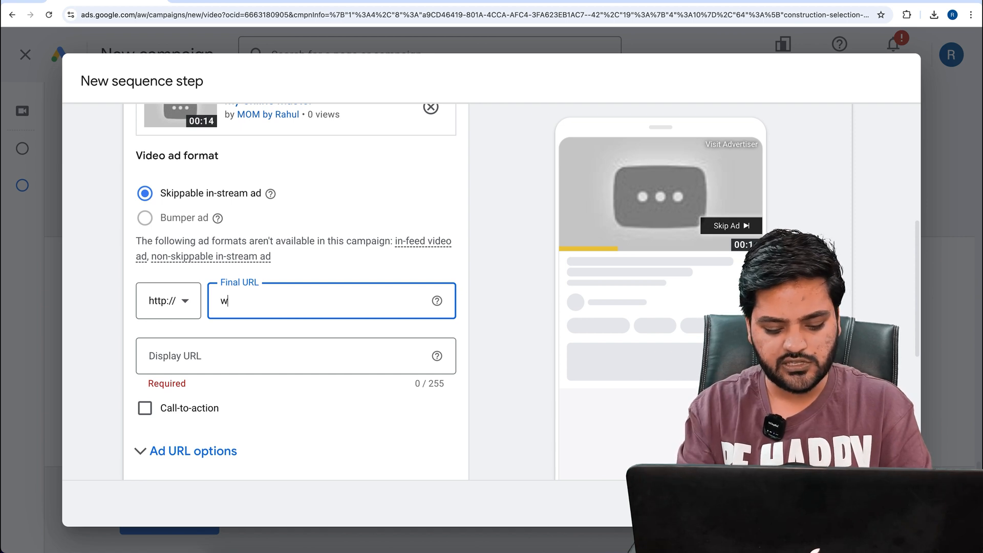
{"action": "type", "text": "wpexpert.in"}
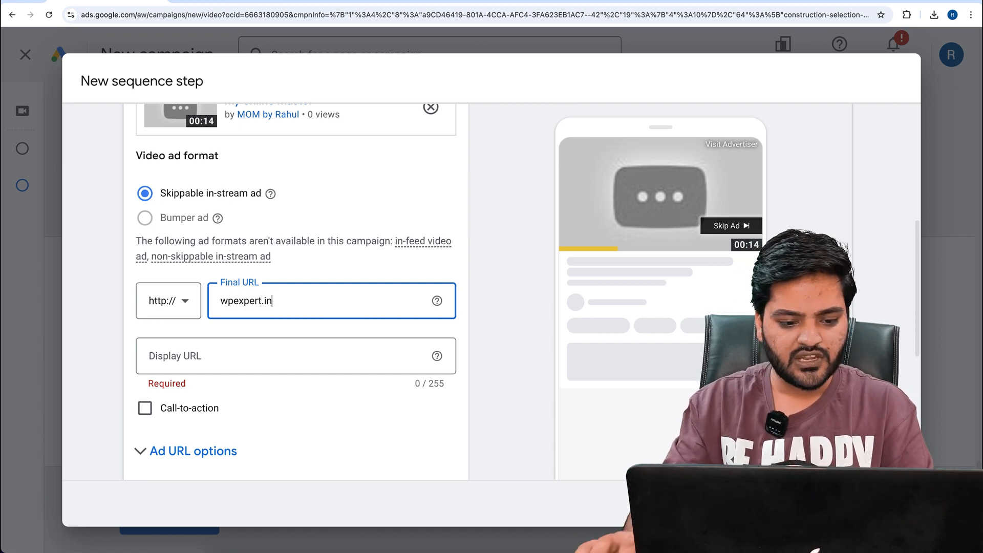
Set the ad's display URL to wpexpert.in/2-3bhk-flats, reusing the domain from the final URL
{"action": "left_click", "coordinate": [279, 364]}
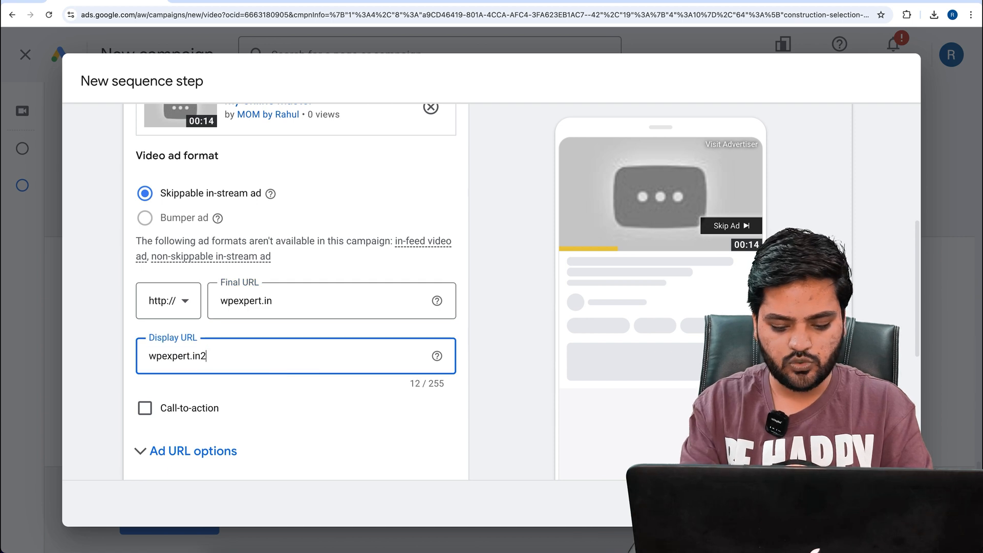
{"action": "type", "text": "2&3bh"}
{"action": "key", "text": "ctrl+a"}
{"action": "key", "text": "BackSpace"}
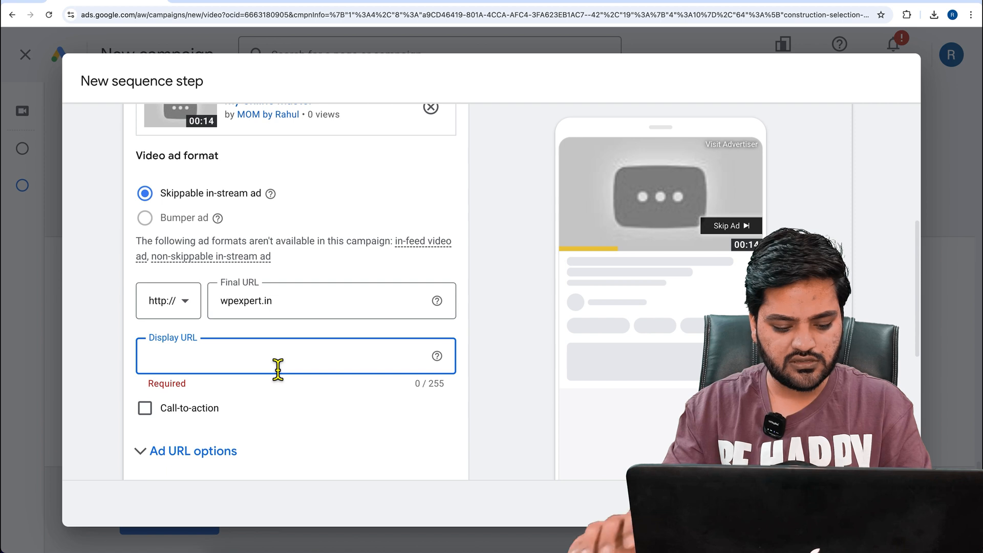
{"action": "type", "text": "2-3"}
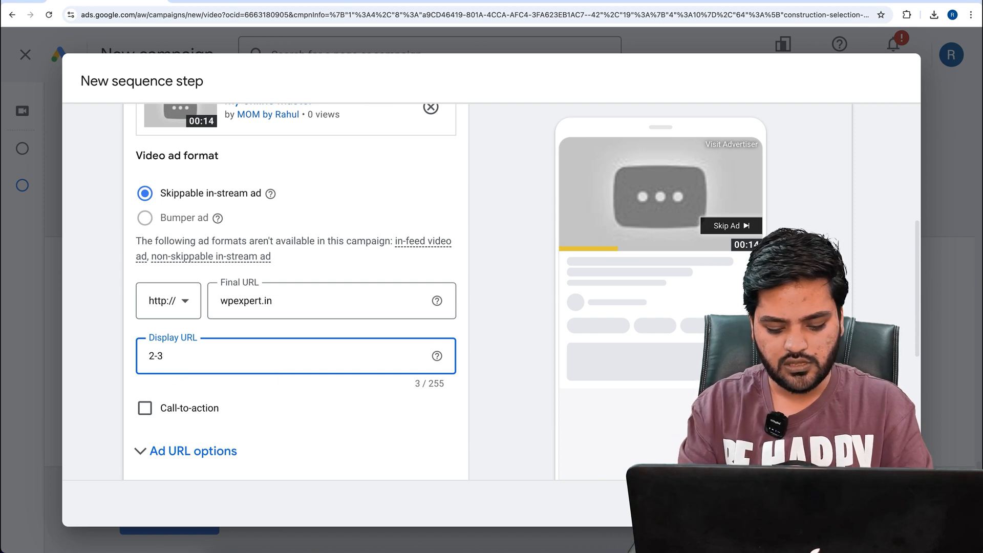
{"action": "type", "text": "bhk-flats"}
{"action": "left_click_drag", "start_coordinate": [318, 314], "coordinate": [180, 316]}
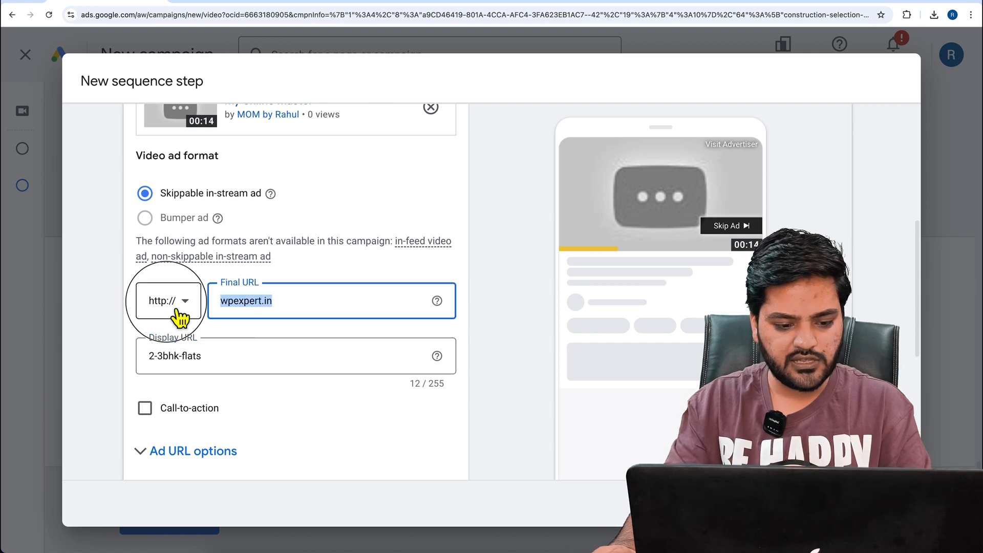
{"action": "key", "text": "ctrl+c"}
{"action": "left_click", "coordinate": [150, 357]}
{"action": "key", "text": "ctrl+v"}
{"action": "type", "text": "/"}
Enable the ad's call-to-action and set it to Book now
{"action": "left_click", "coordinate": [145, 408]}
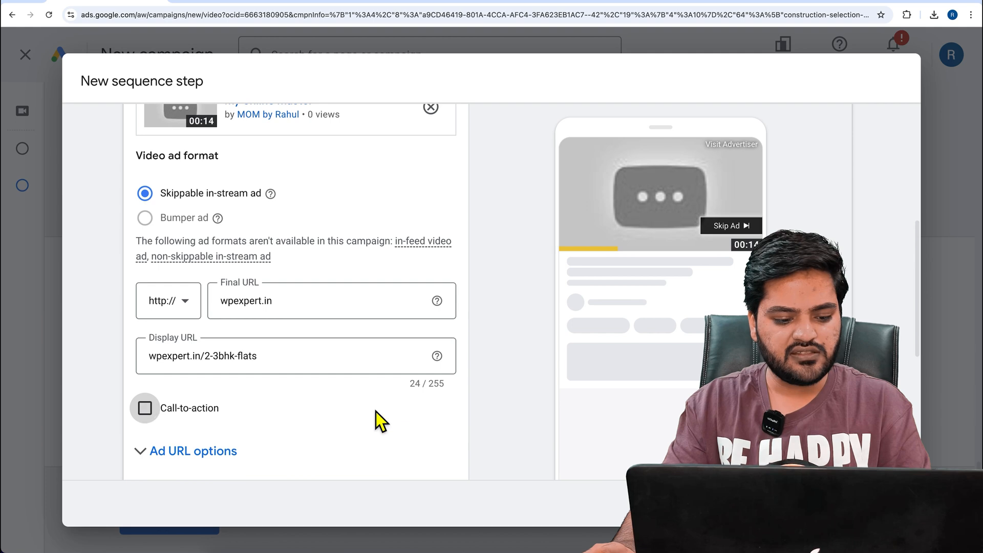
{"action": "scroll", "coordinate": [373, 411], "scroll_direction": "down", "scroll_amount": 4}
{"action": "left_click", "coordinate": [239, 234]}
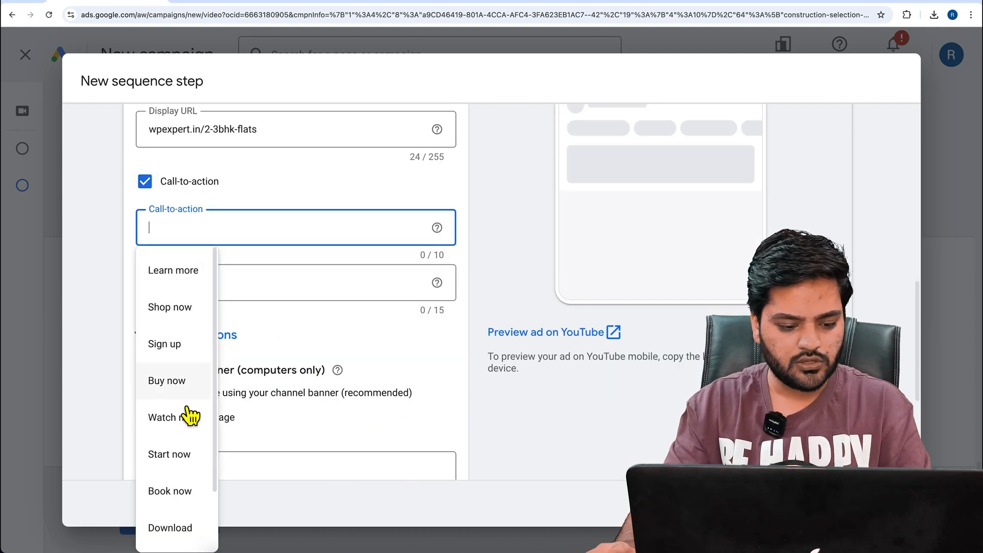
{"action": "left_click", "coordinate": [187, 491]}
Enter the call-to-action headline "2 &3 BHK Flats", shortened to fit the 15-character limit
{"action": "left_click", "coordinate": [249, 293]}
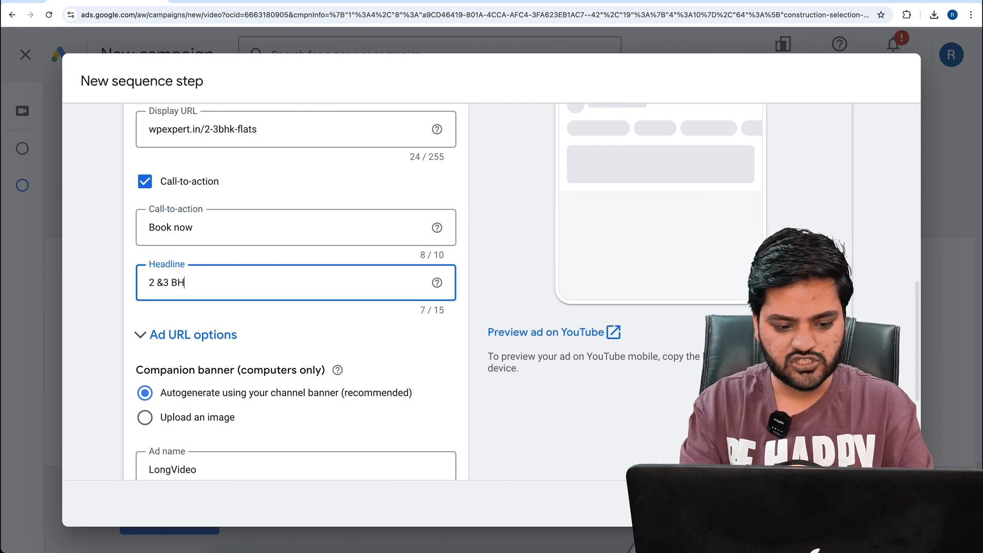
{"action": "type", "text": "2 &3 BHK Flats in Dekhi"}
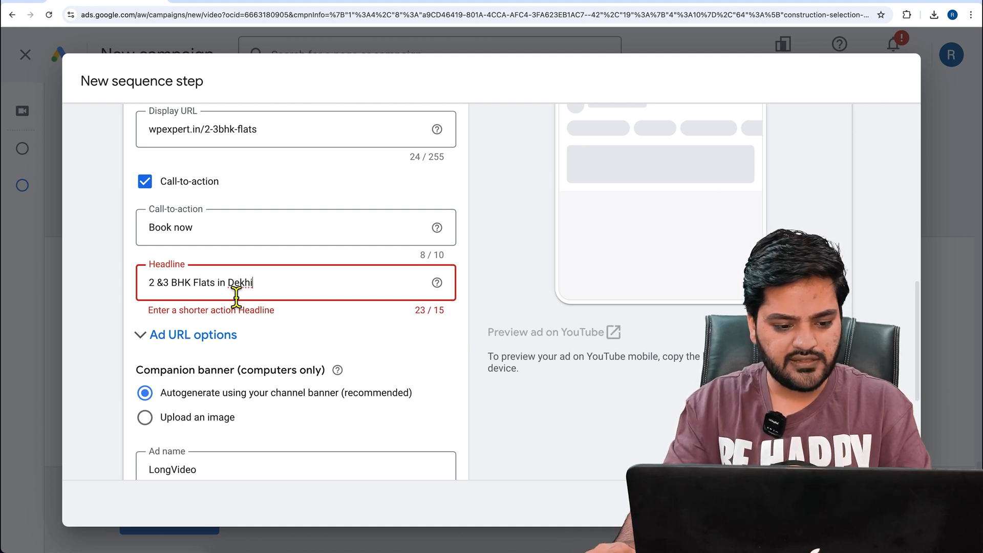
{"action": "left_click_drag", "start_coordinate": [200, 296], "coordinate": [288, 298]}
{"action": "key", "text": "BackSpace"}
{"action": "key", "text": "BackSpace"}
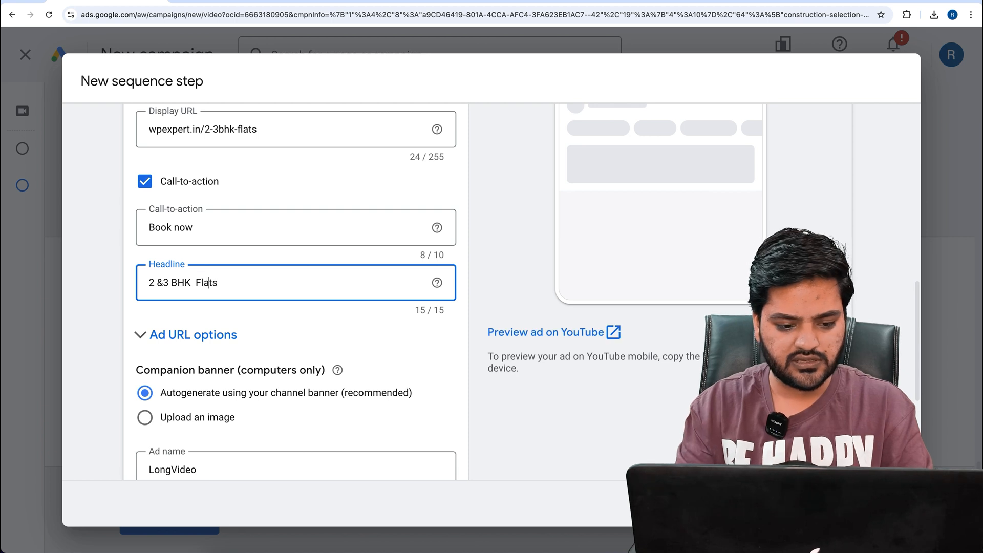
Expand the ad URL options, set the maximum CPV bid to ₹1.00 and save the sequence step
{"action": "left_click", "coordinate": [228, 337]}
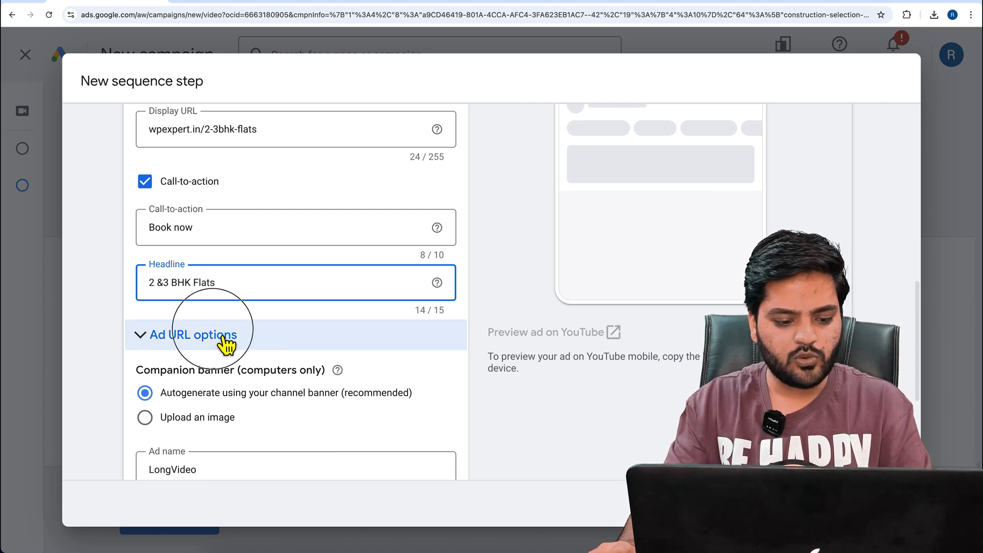
{"action": "scroll", "coordinate": [300, 358], "scroll_direction": "down", "scroll_amount": 5}
{"action": "scroll", "coordinate": [295, 384], "scroll_direction": "down", "scroll_amount": 5}
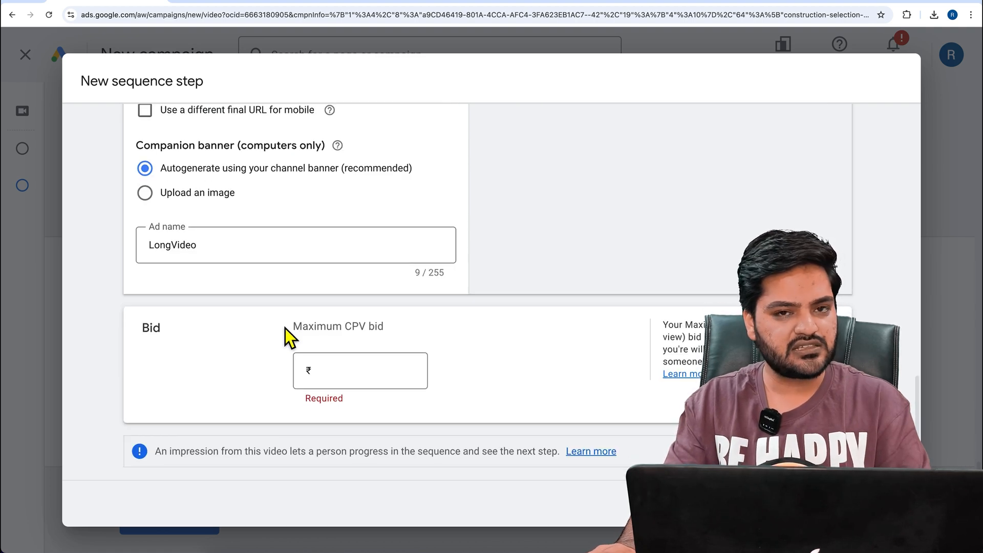
{"action": "left_click", "coordinate": [353, 376]}
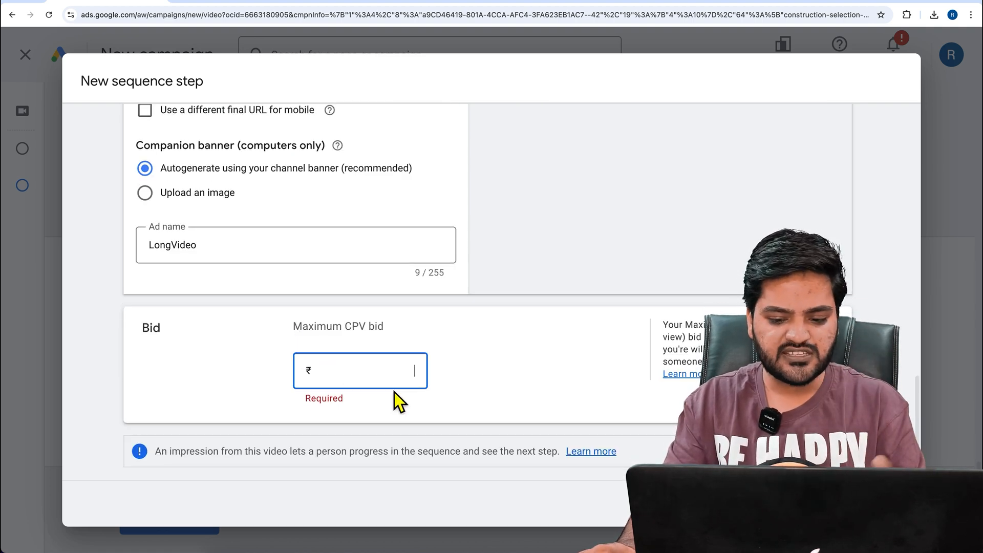
{"action": "type", "text": "1.00"}
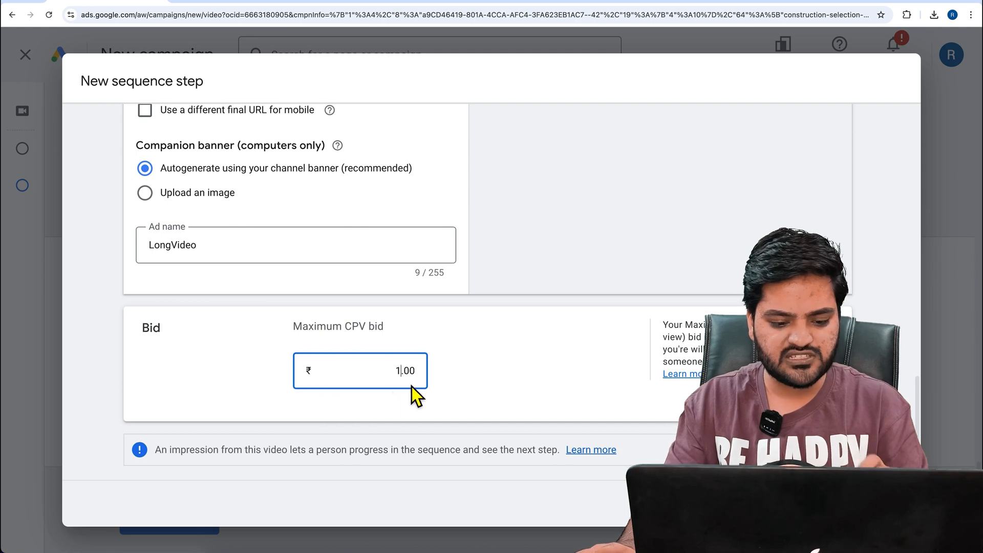
{"action": "left_click", "coordinate": [549, 377]}
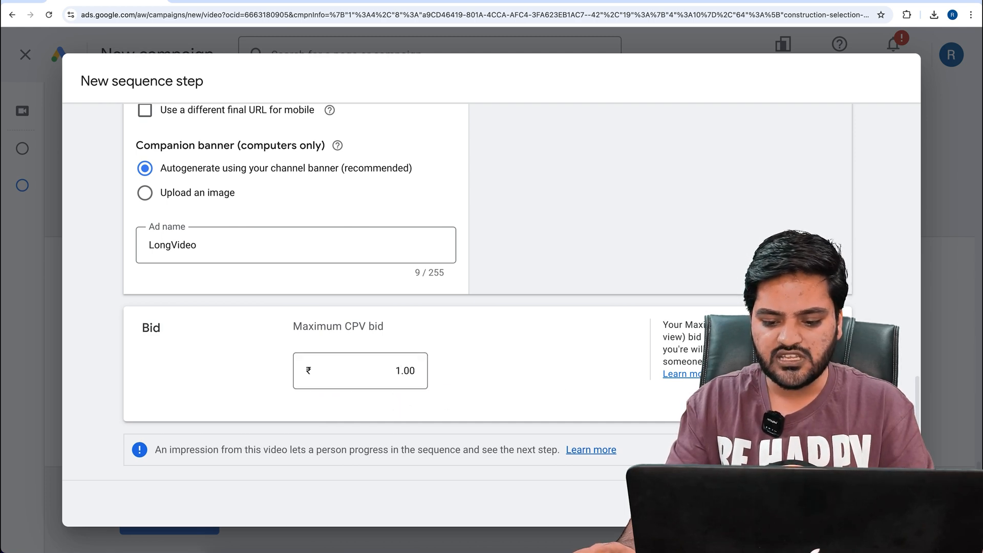
{"action": "left_click", "coordinate": [874, 504]}
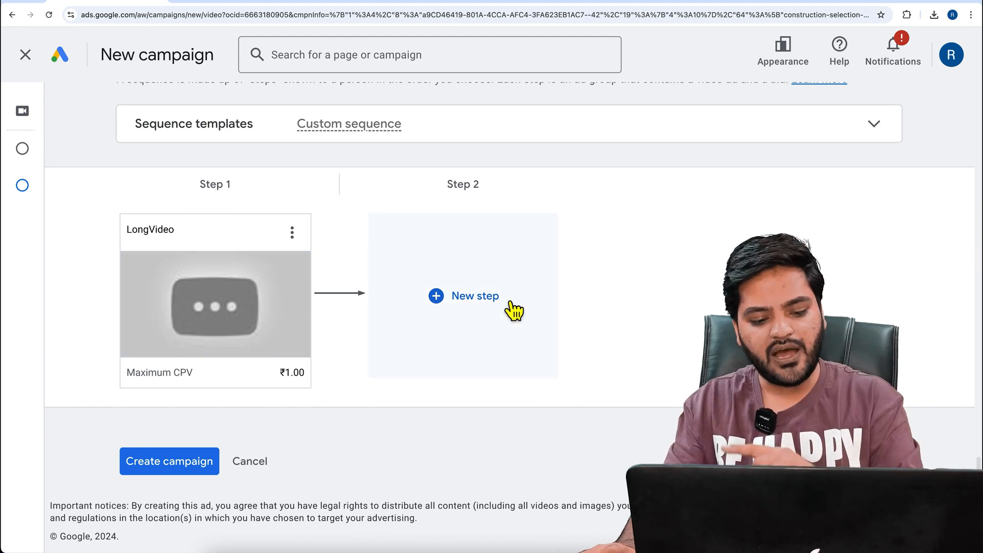
Reopen the LongVideo step, check the note on how viewers progress to the next step, and close it
{"action": "left_click", "coordinate": [490, 309]}
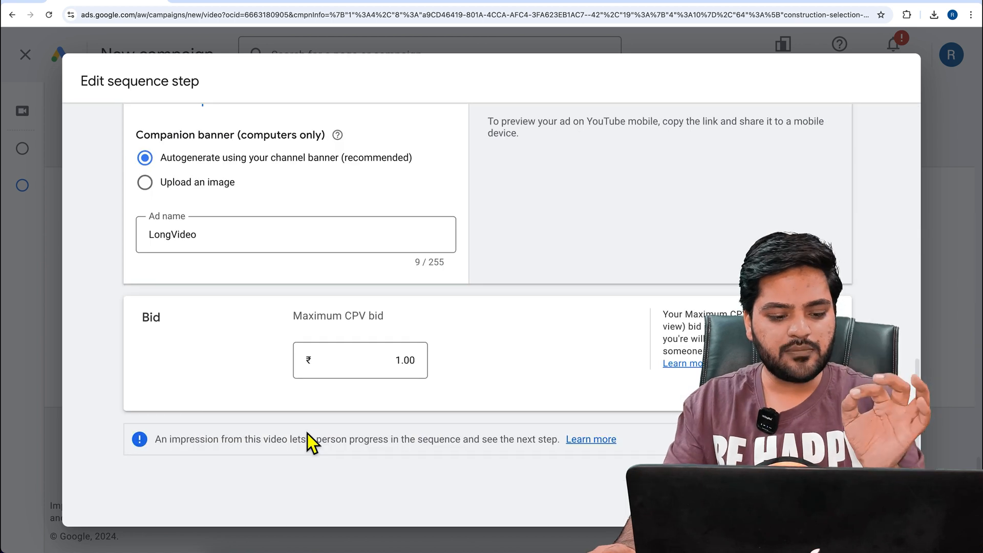
{"action": "left_click_drag", "start_coordinate": [161, 448], "coordinate": [558, 449]}
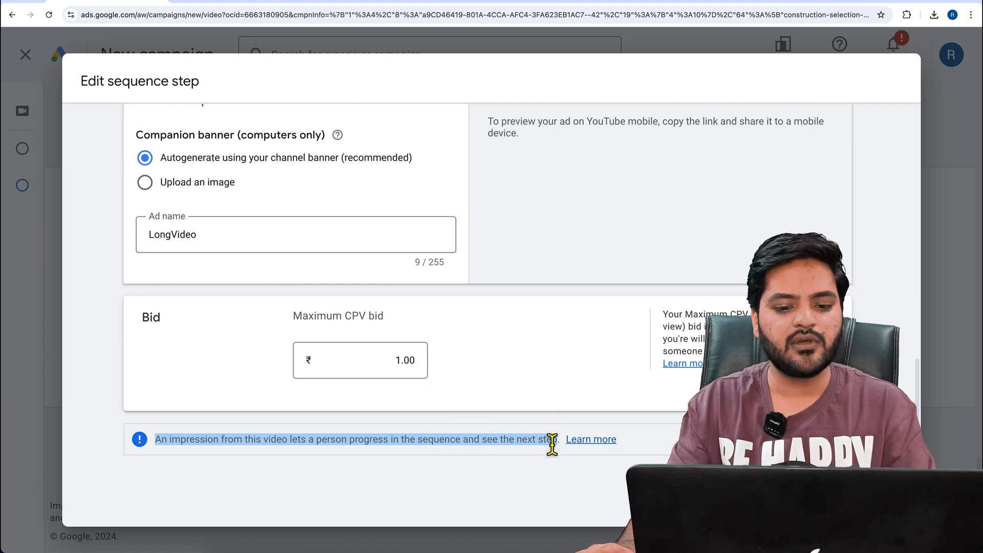
{"action": "left_click", "coordinate": [551, 446]}
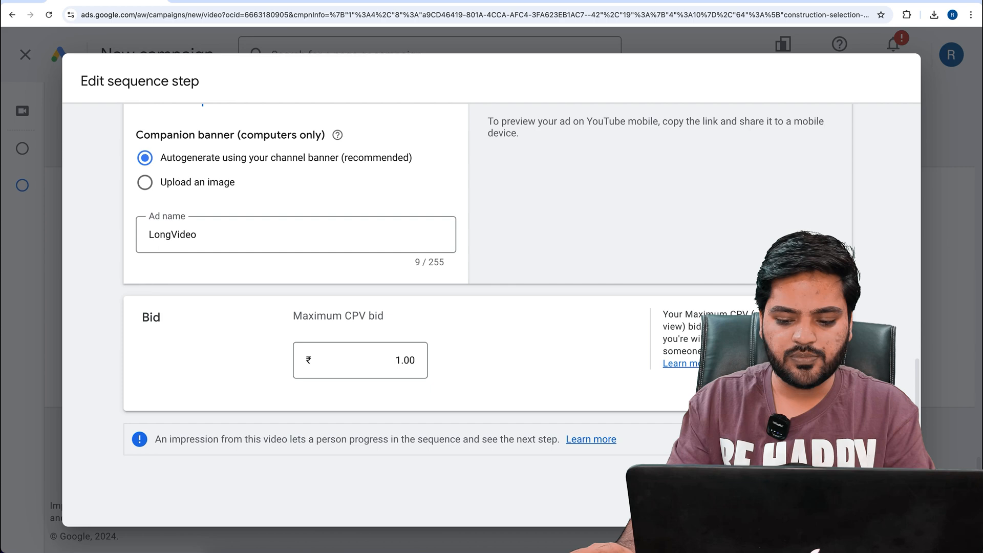
{"action": "left_click", "coordinate": [831, 495]}
Start the second sequence step, then switch to YouTube Studio and copy the link of the video "my online master 1"
{"action": "left_click", "coordinate": [465, 313]}
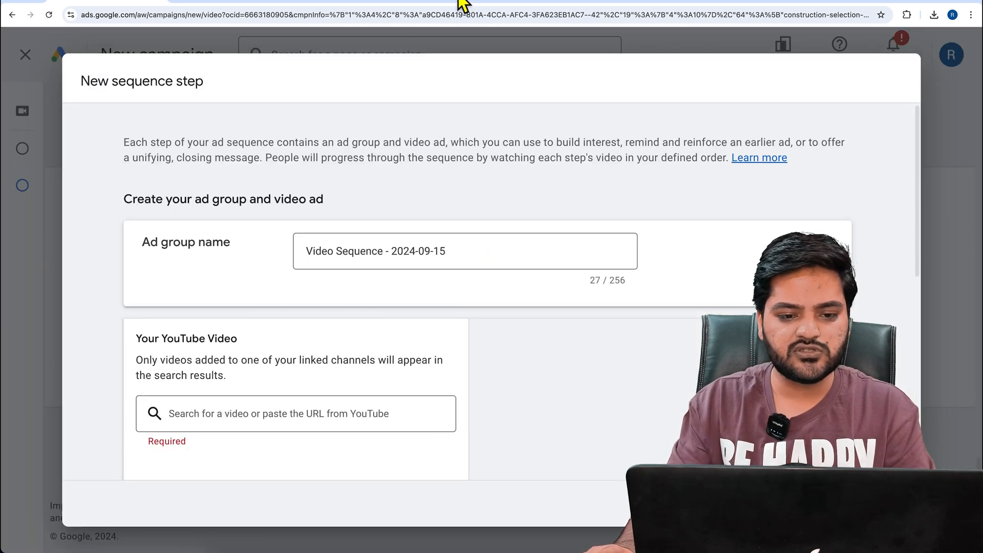
{"action": "left_click", "coordinate": [417, 5]}
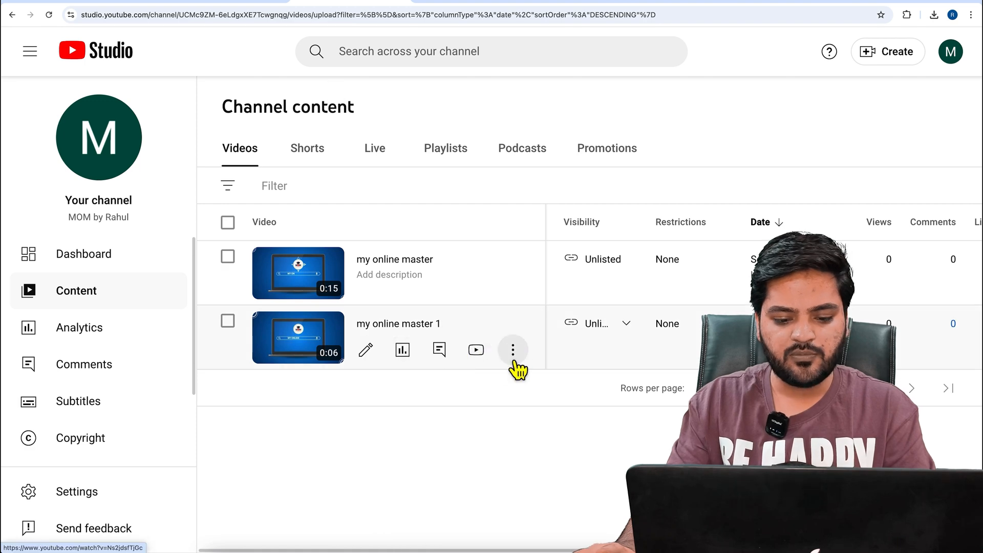
{"action": "left_click", "coordinate": [446, 377]}
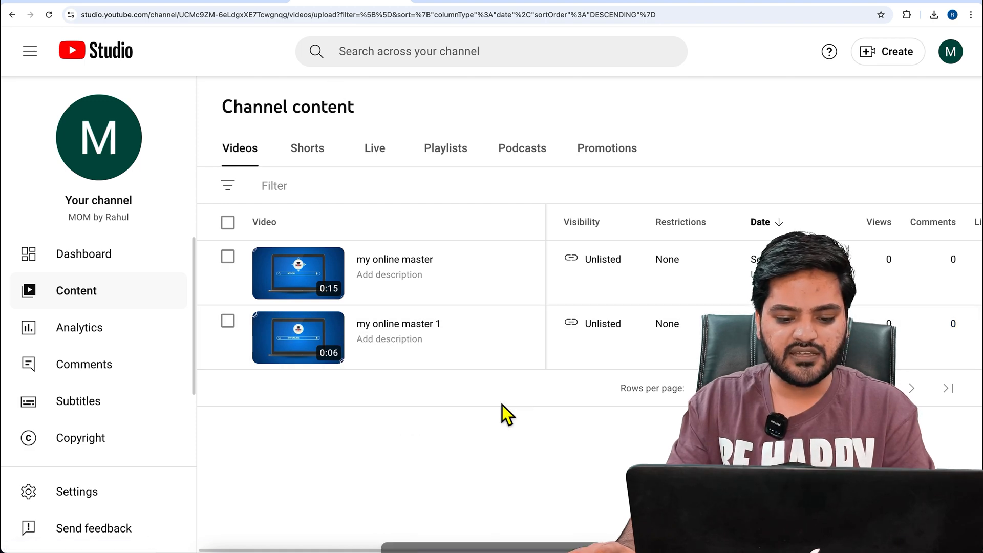
Return to Google Ads, add the copied video to the new sequence step and check why the Bumper ad format is unavailable
{"action": "left_click", "coordinate": [120, 4]}
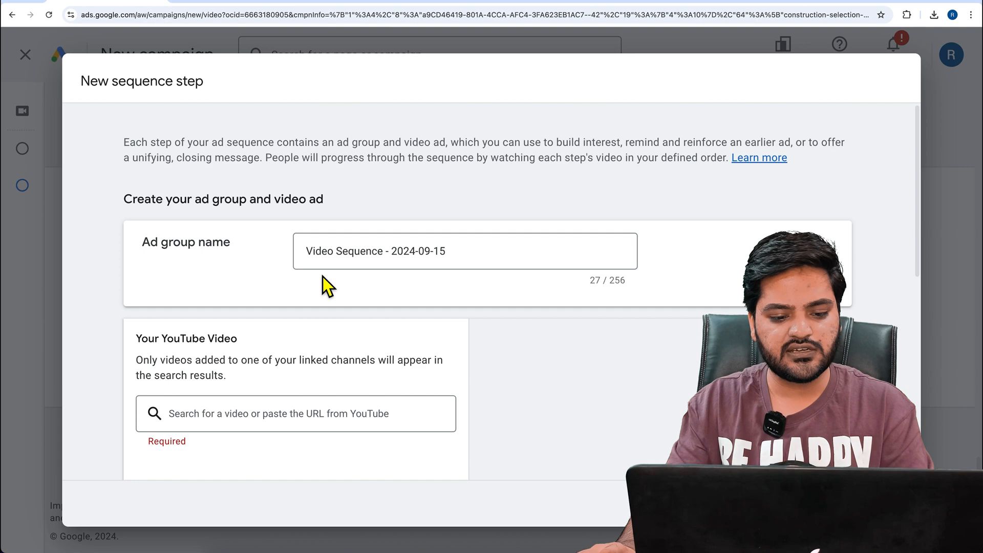
{"action": "left_click", "coordinate": [302, 413]}
{"action": "key", "text": "ctrl+v"}
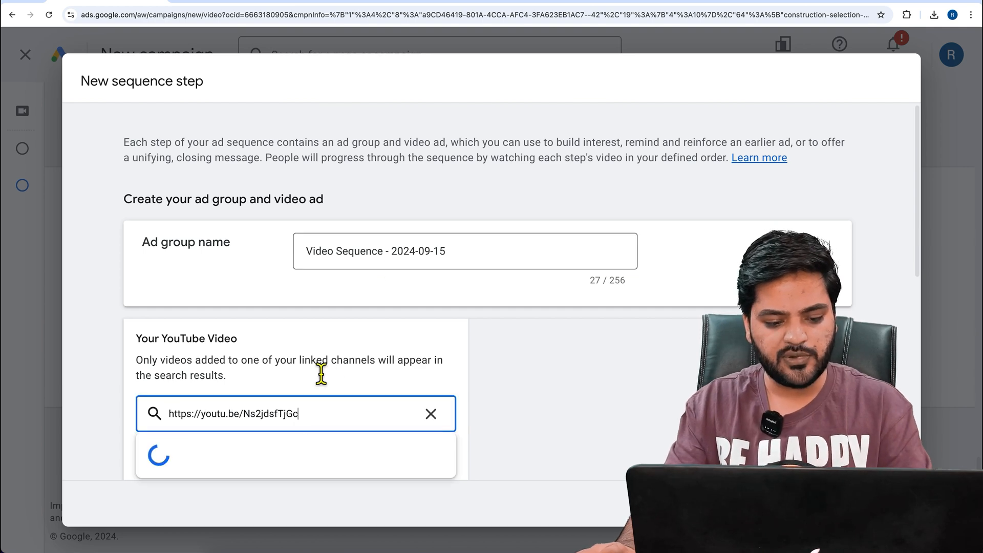
{"action": "scroll", "coordinate": [321, 373], "scroll_direction": "down", "scroll_amount": 5}
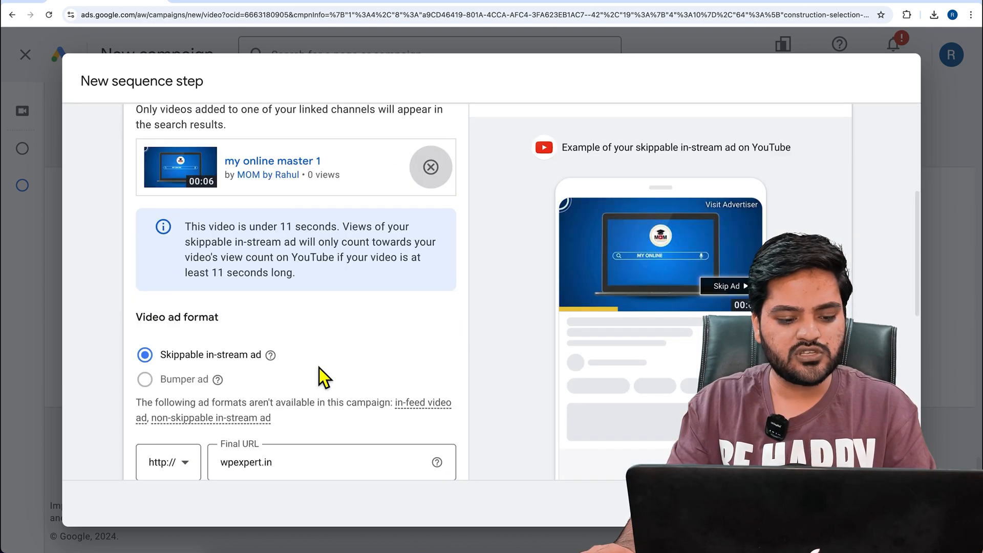
{"action": "mouse_move", "coordinate": [182, 394]}
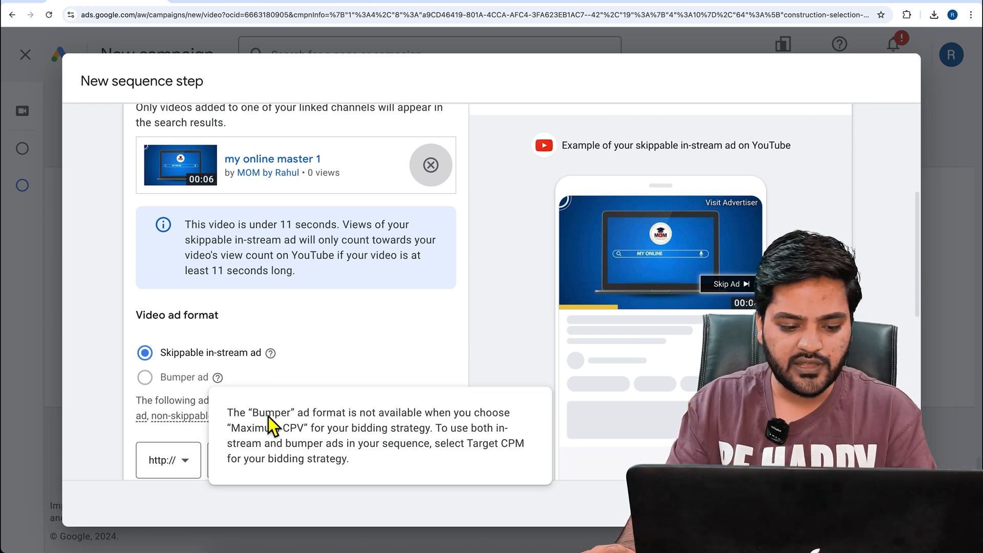
{"action": "scroll", "coordinate": [346, 342], "scroll_direction": "down", "scroll_amount": 1}
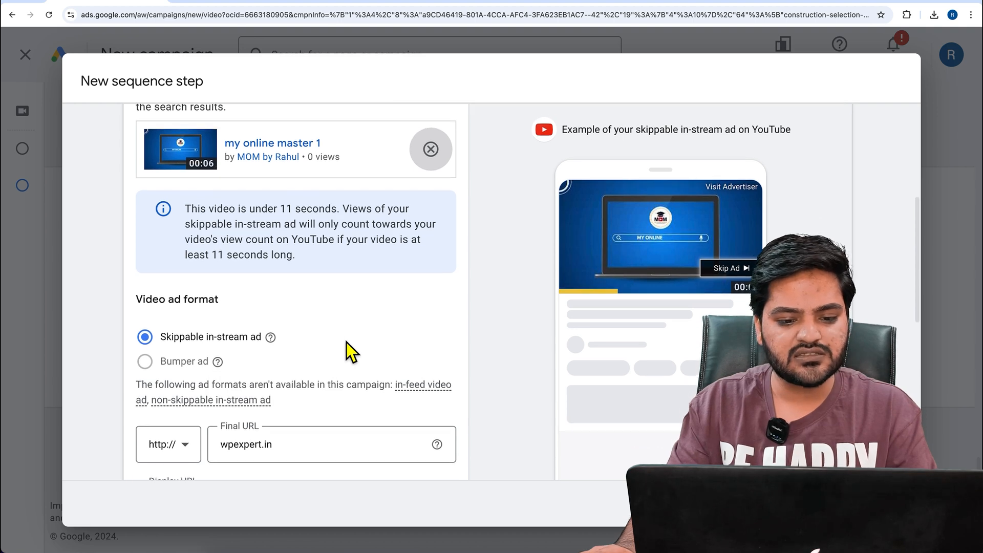
Discard the changes to the new sequence step
{"action": "scroll", "coordinate": [346, 342], "scroll_direction": "down", "scroll_amount": 2}
{"action": "key", "text": "Escape"}
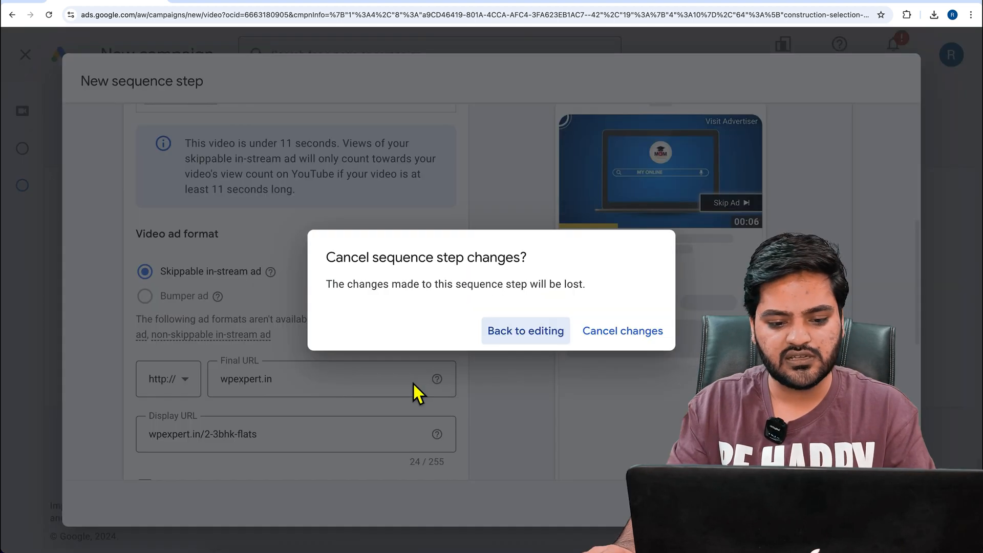
{"action": "left_click", "coordinate": [526, 348]}
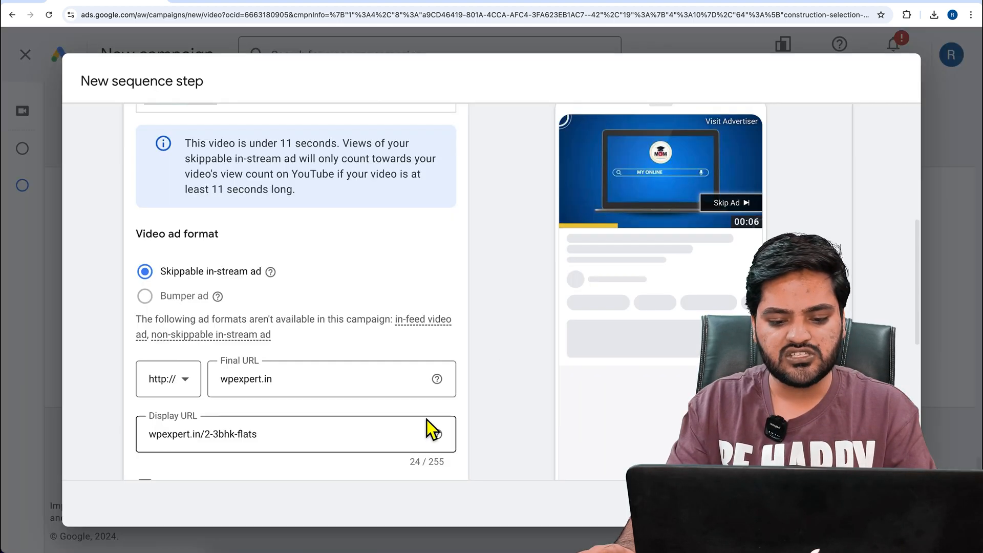
{"action": "key", "text": "Escape"}
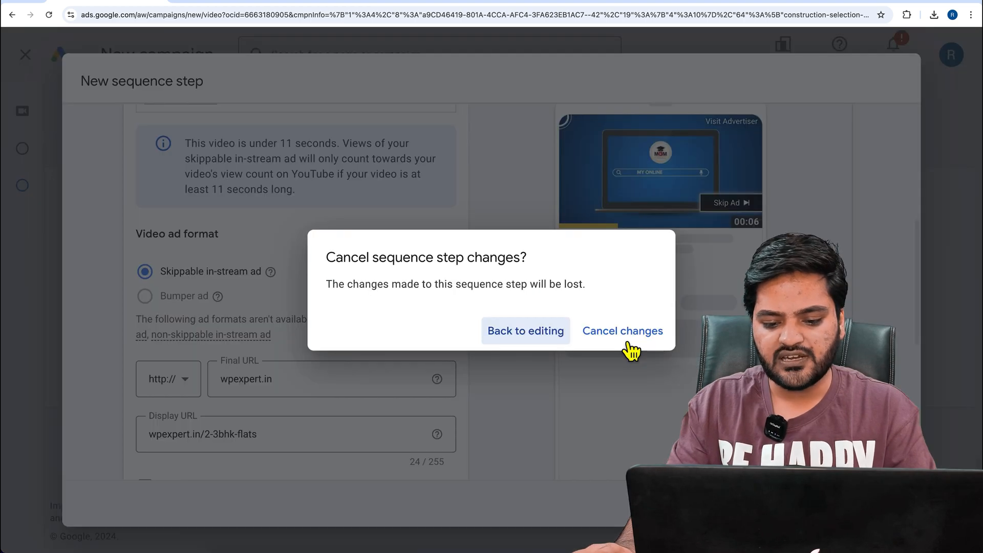
{"action": "left_click", "coordinate": [625, 332]}
Change the campaign's bid strategy to Target CPM and agree to remove the existing sequence steps
{"action": "scroll", "coordinate": [417, 400], "scroll_direction": "up", "scroll_amount": 15}
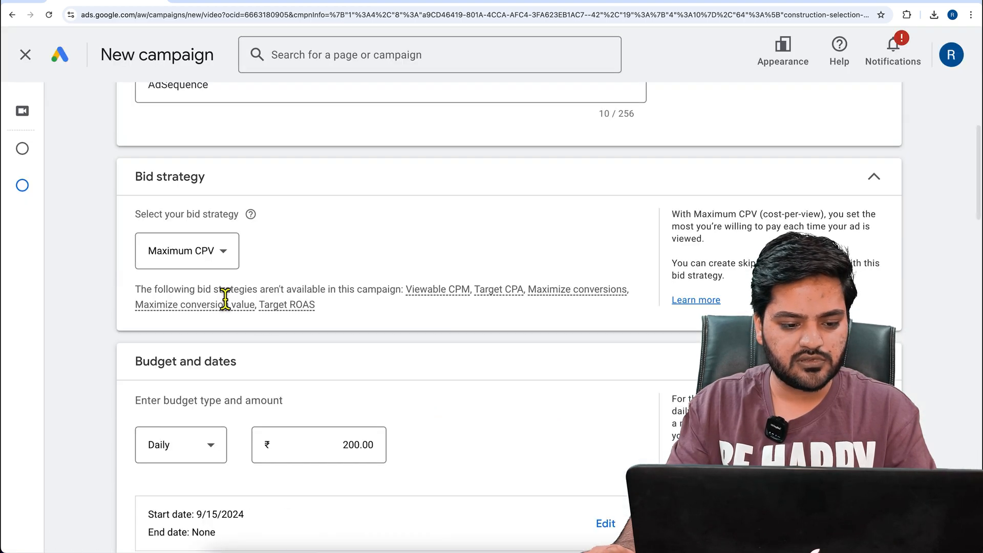
{"action": "left_click", "coordinate": [210, 258]}
{"action": "left_click", "coordinate": [213, 299]}
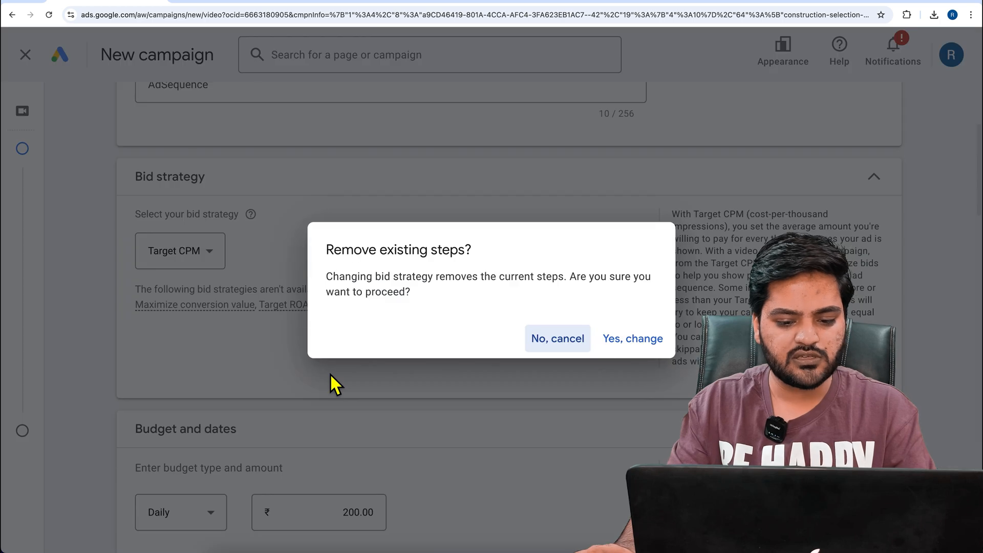
{"action": "left_click", "coordinate": [648, 350]}
Look over the sequence templates, keep Custom sequence and start its first step
{"action": "scroll", "coordinate": [426, 391], "scroll_direction": "down", "scroll_amount": 15}
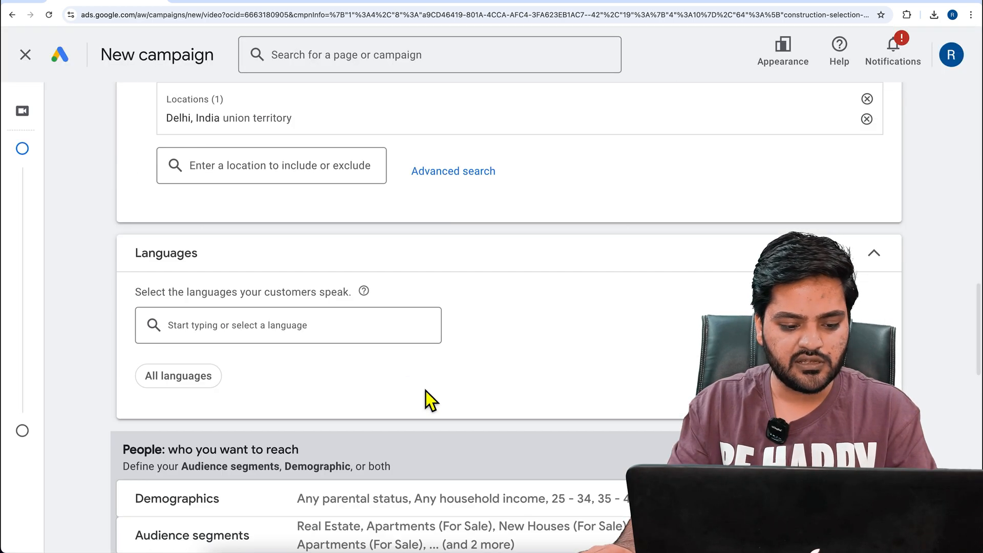
{"action": "scroll", "coordinate": [425, 391], "scroll_direction": "down", "scroll_amount": 20}
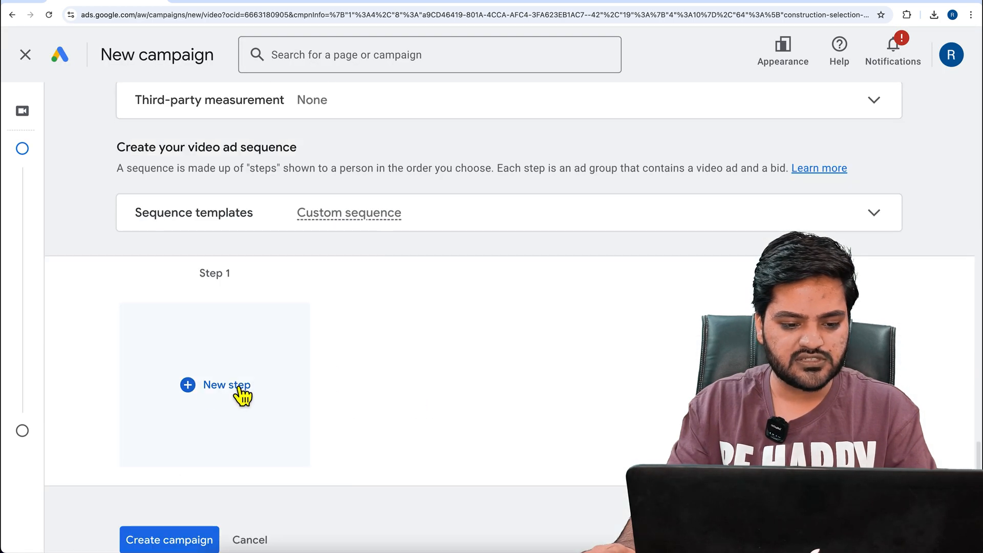
{"action": "left_click", "coordinate": [244, 392]}
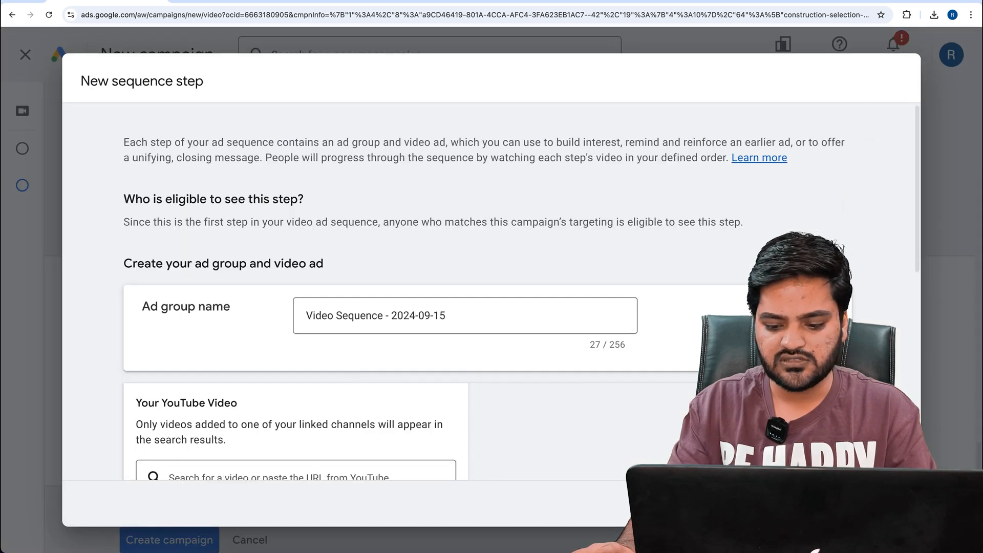
{"action": "key", "text": "Escape"}
{"action": "left_click", "coordinate": [876, 217]}
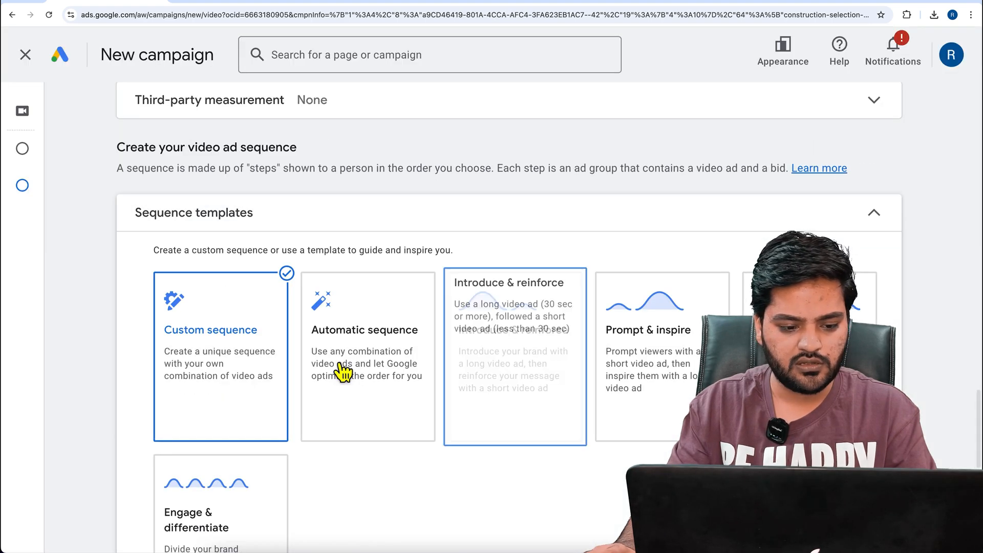
{"action": "scroll", "coordinate": [428, 262], "scroll_direction": "down", "scroll_amount": 8}
{"action": "left_click", "coordinate": [220, 328]}
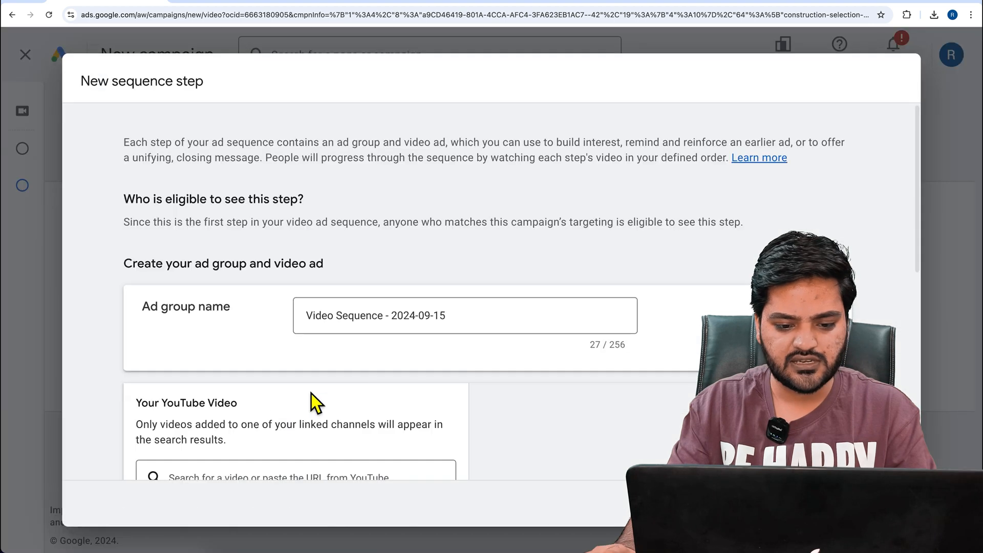
Copy the link of the video "my online master" in YouTube Studio and add it as the step's video in Google Ads
{"action": "left_click", "coordinate": [384, 5]}
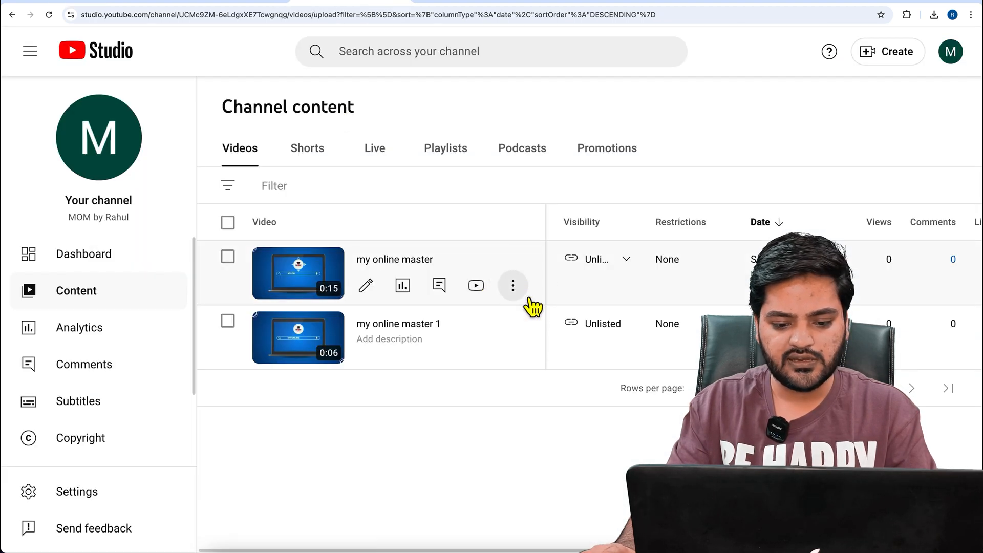
{"action": "left_click", "coordinate": [512, 285]}
{"action": "left_click", "coordinate": [440, 315]}
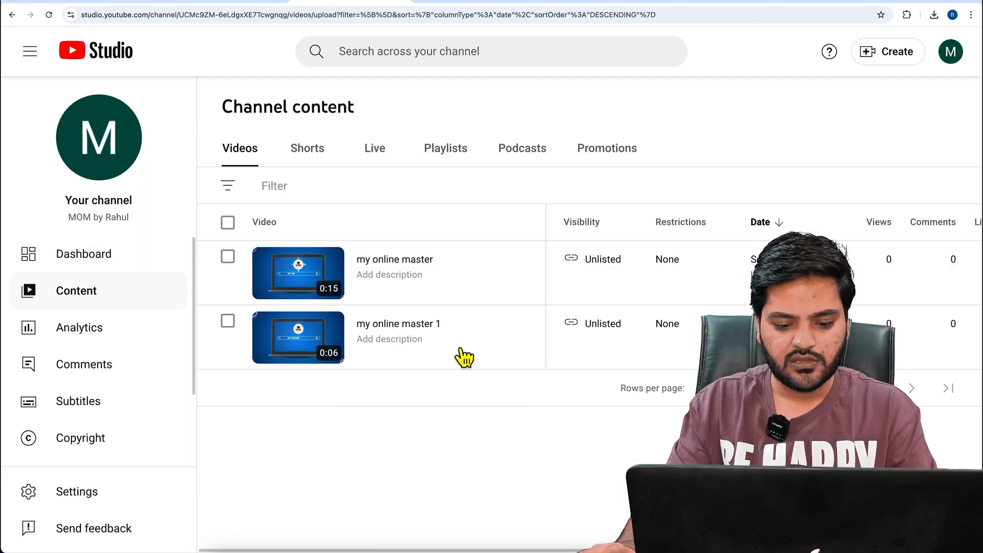
{"action": "left_click", "coordinate": [115, 5]}
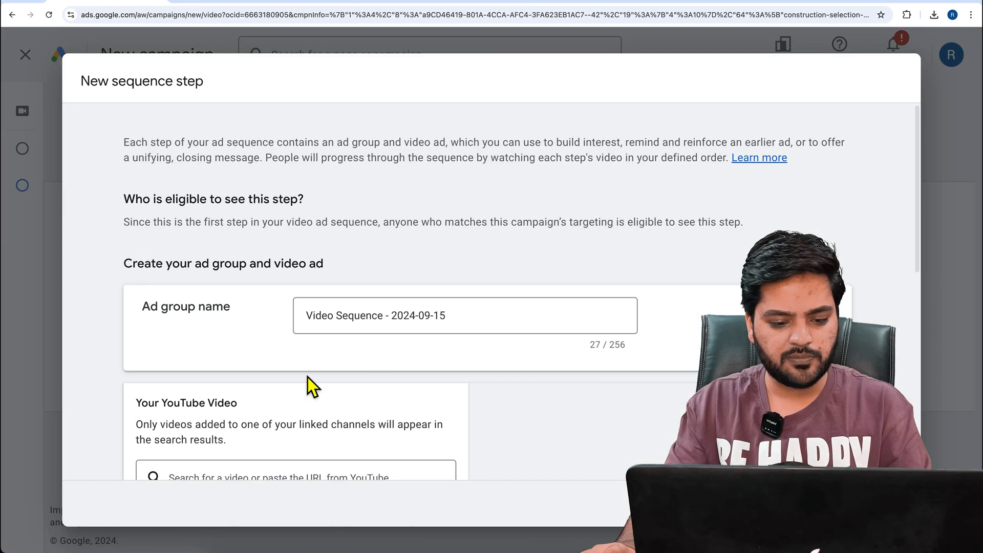
{"action": "scroll", "coordinate": [351, 413], "scroll_direction": "down", "scroll_amount": 3}
{"action": "left_click", "coordinate": [397, 386]}
{"action": "key", "text": "ctrl+v"}
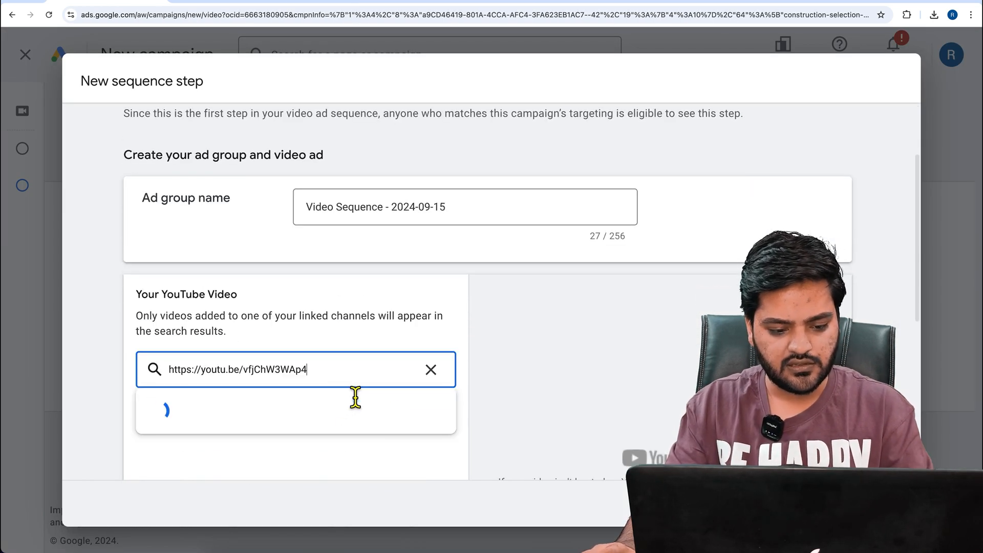
{"action": "left_click", "coordinate": [396, 408]}
Set the skippable in-stream ad's final URL to wpexpert.in and its display URL to wpexpert.in/2bhk
{"action": "scroll", "coordinate": [390, 348], "scroll_direction": "down", "scroll_amount": 2}
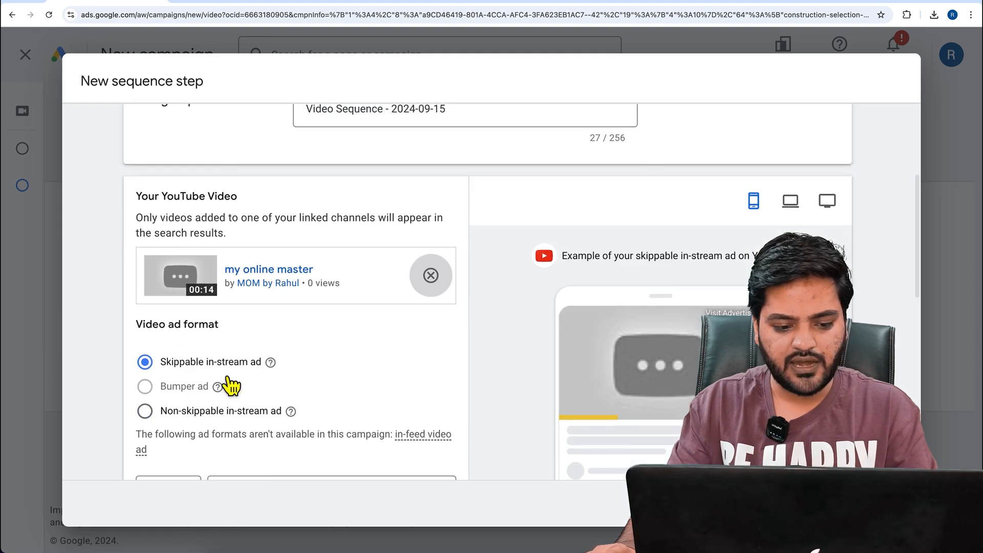
{"action": "scroll", "coordinate": [327, 373], "scroll_direction": "down", "scroll_amount": 5}
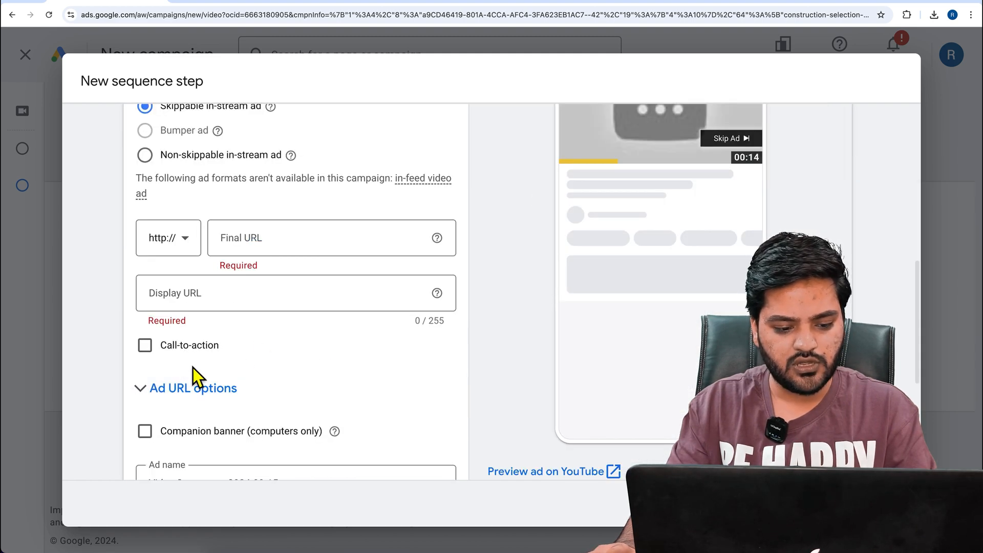
{"action": "left_click", "coordinate": [308, 250]}
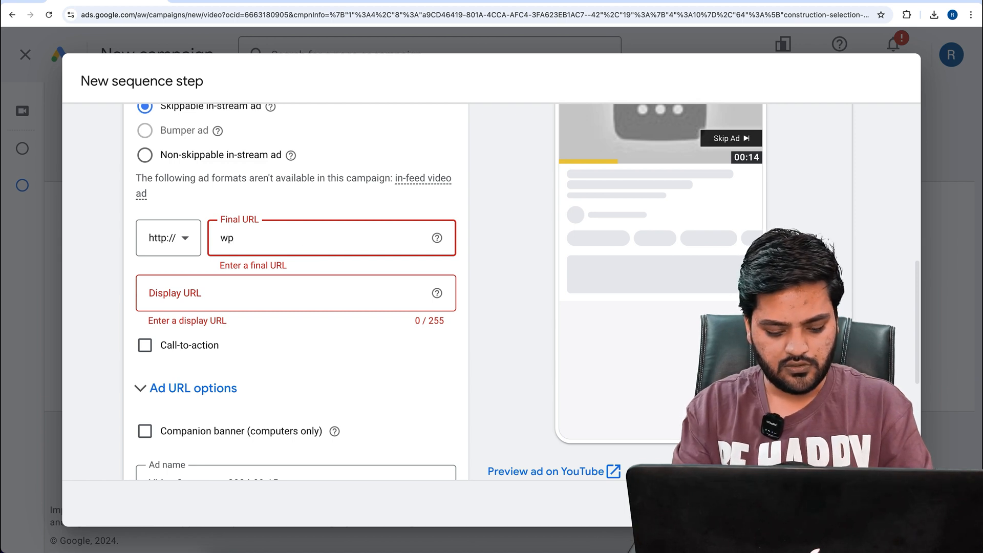
{"action": "type", "text": "wpexpert.in"}
{"action": "left_click", "coordinate": [288, 296]}
{"action": "type", "text": "/"}
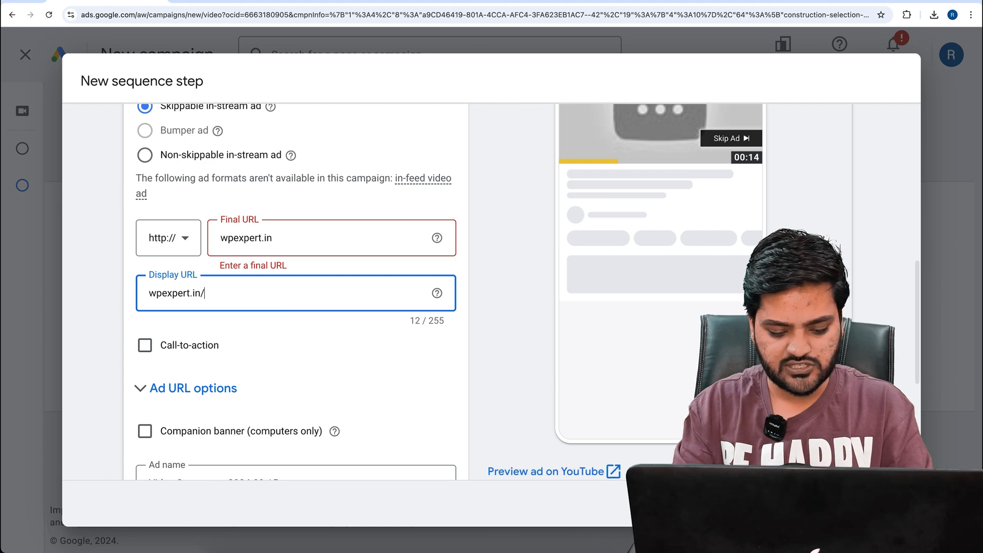
{"action": "type", "text": "2bhk"}
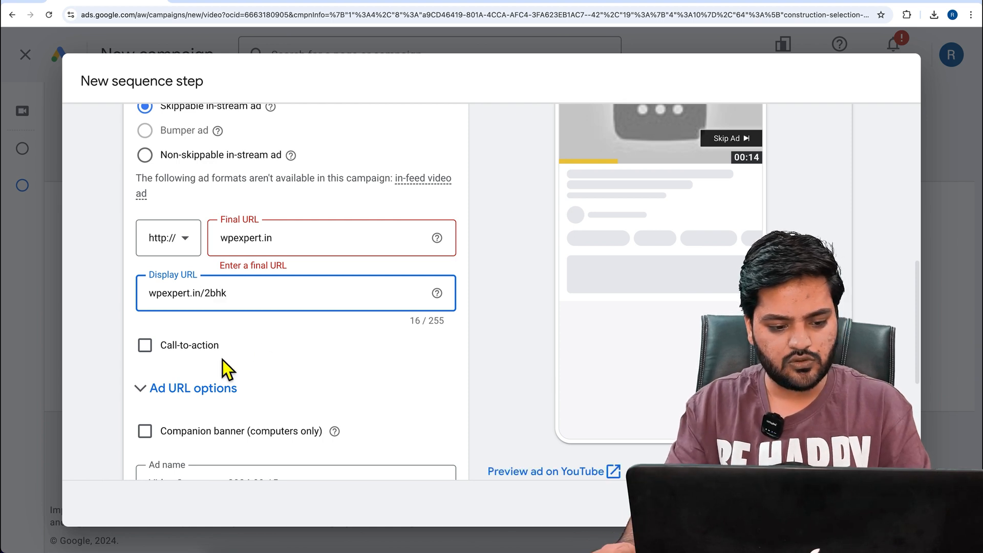
Enable the call-to-action, choose "Book now" and enter the headline "discount"
{"action": "left_click", "coordinate": [145, 345]}
{"action": "left_click", "coordinate": [220, 392]}
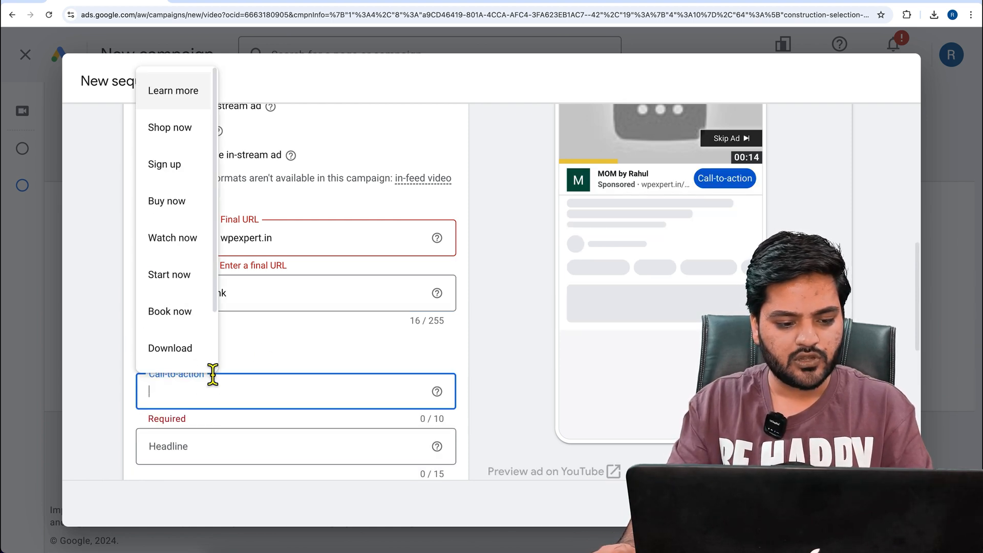
{"action": "left_click", "coordinate": [185, 323]}
{"action": "left_click", "coordinate": [235, 456]}
{"action": "type", "text": "discount"}
Set the Target CPM bid to ₹100.00 and save the sequence step
{"action": "left_click", "coordinate": [620, 490]}
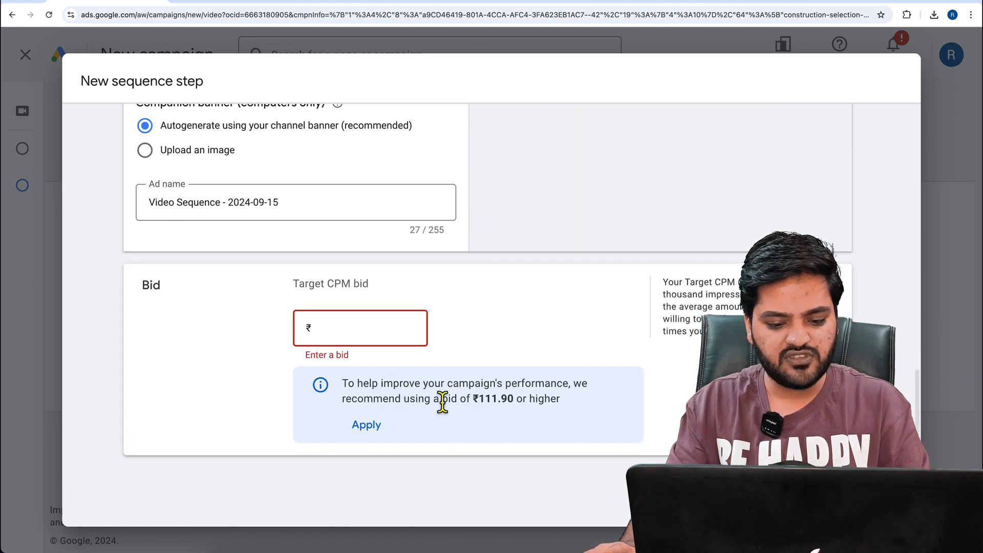
{"action": "type", "text": "100"}
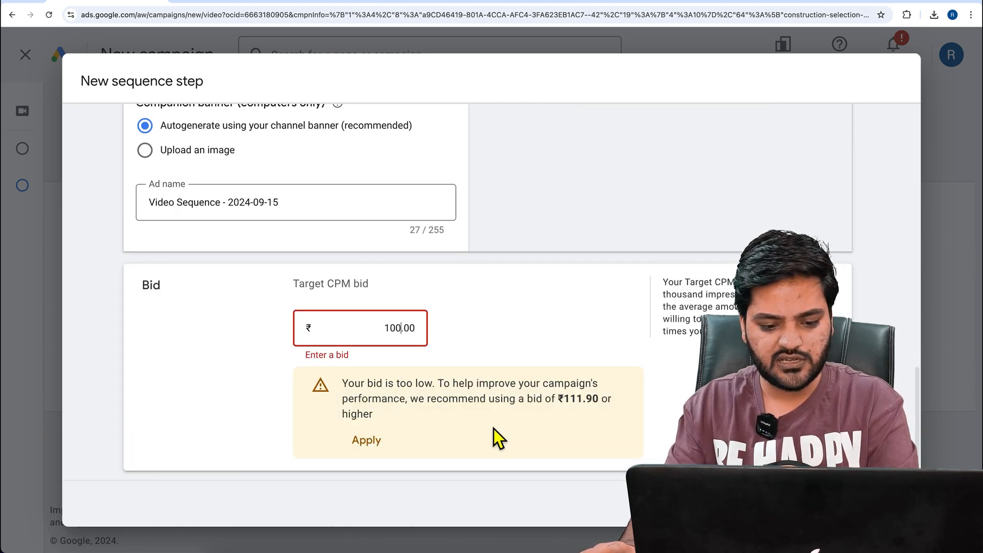
{"action": "scroll", "coordinate": [566, 402], "scroll_direction": "down", "scroll_amount": 1}
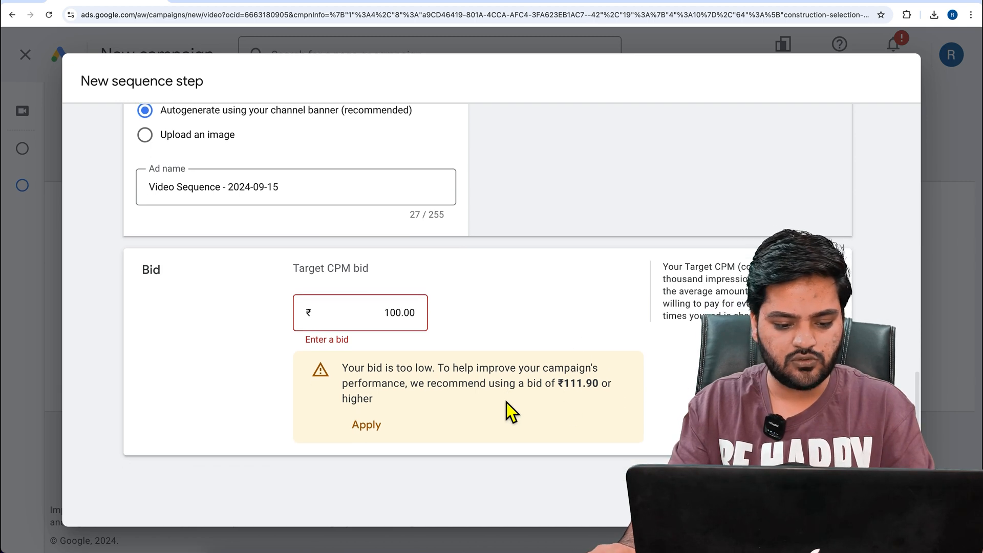
{"action": "left_click", "coordinate": [819, 496]}
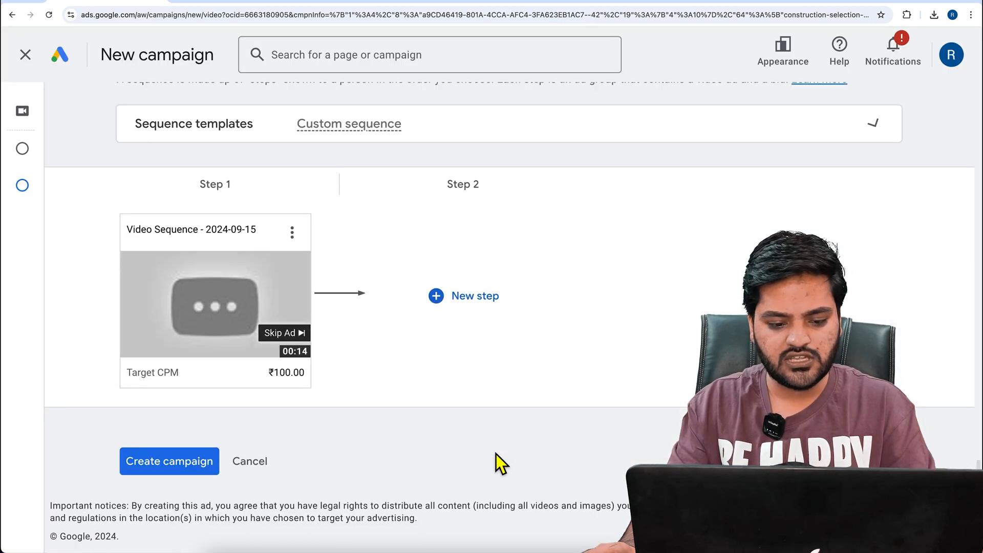
Start the second sequence step, try the Skip transition, and set the step transition to View
{"action": "left_click", "coordinate": [469, 297]}
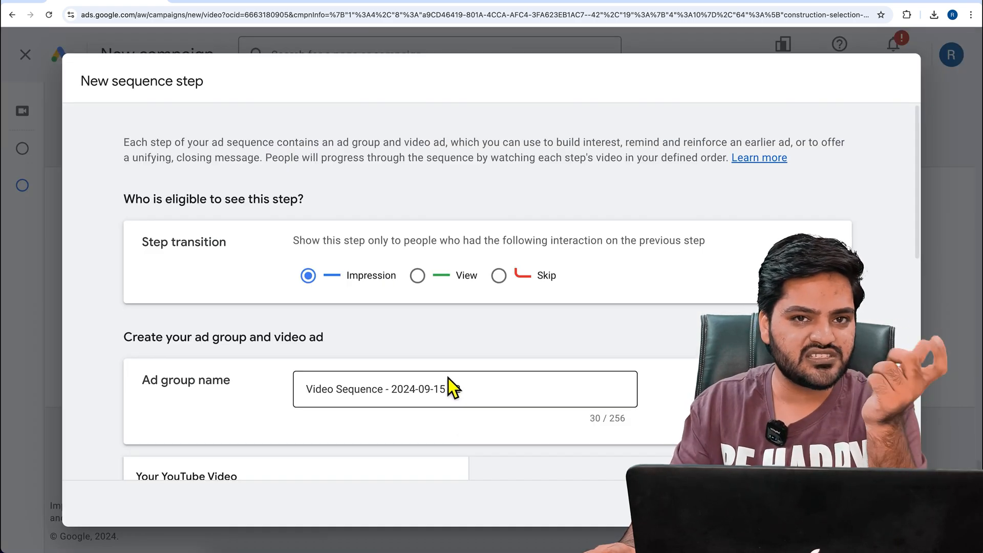
{"action": "left_click_drag", "start_coordinate": [142, 243], "coordinate": [194, 243]}
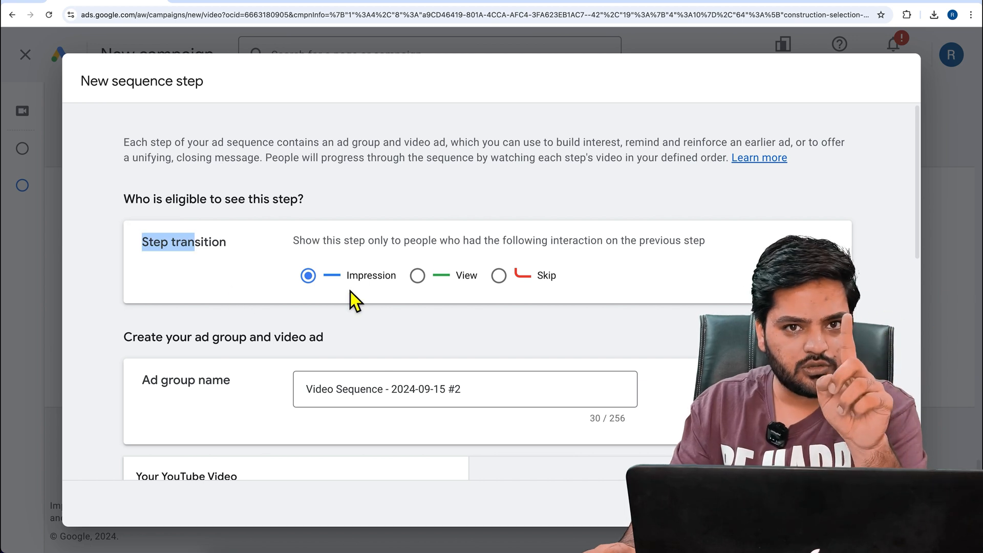
{"action": "left_click_drag", "start_coordinate": [294, 242], "coordinate": [717, 254]}
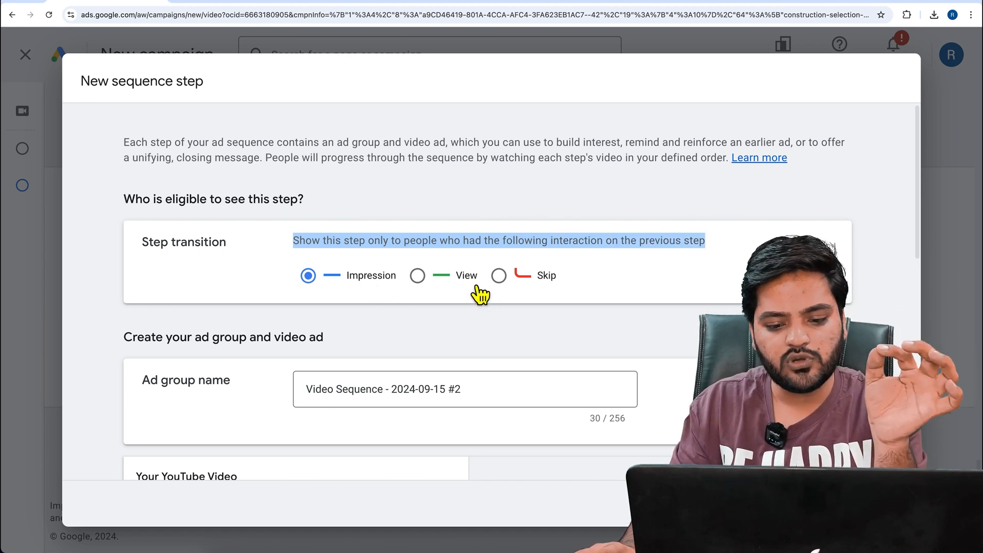
{"action": "left_click", "coordinate": [547, 279]}
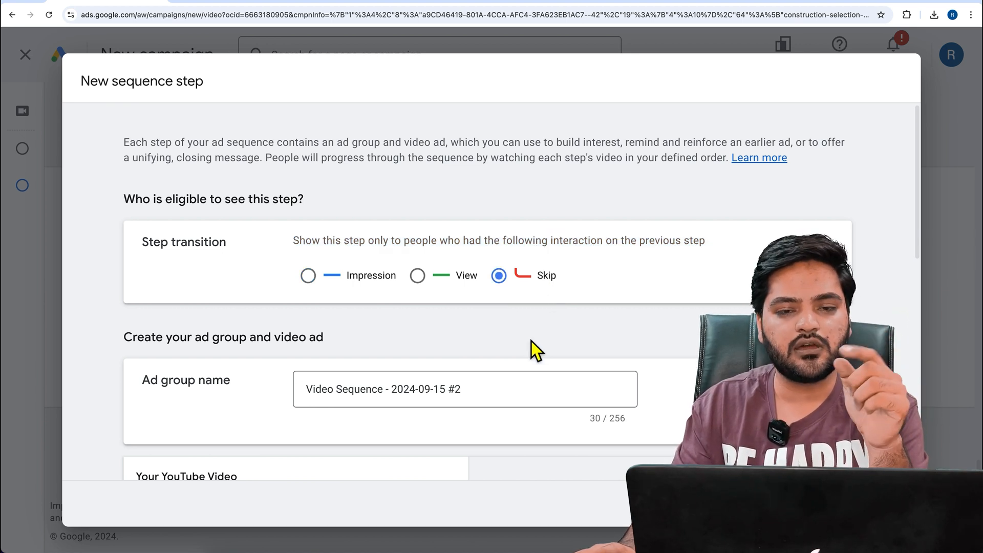
{"action": "left_click", "coordinate": [419, 277]}
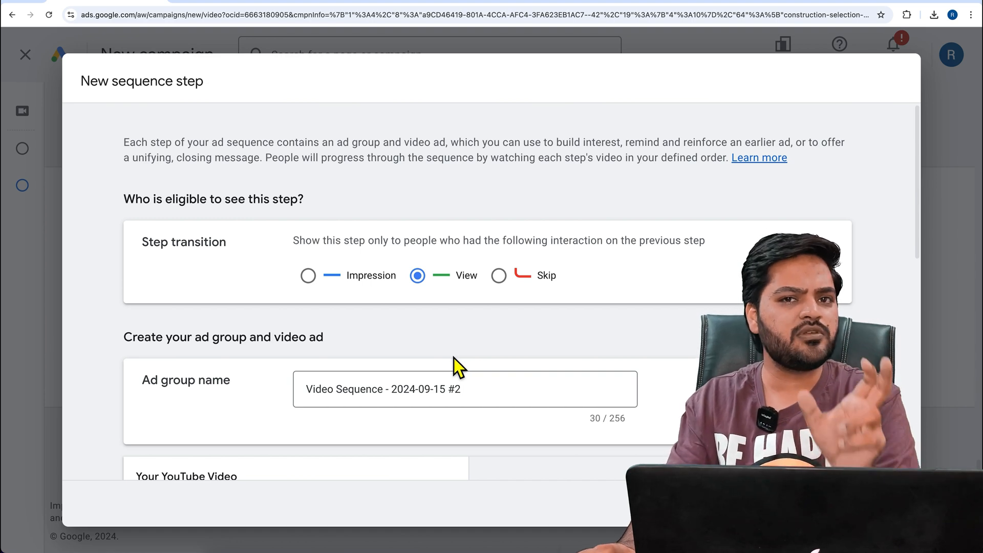
{"action": "scroll", "coordinate": [454, 358], "scroll_direction": "down", "scroll_amount": 5}
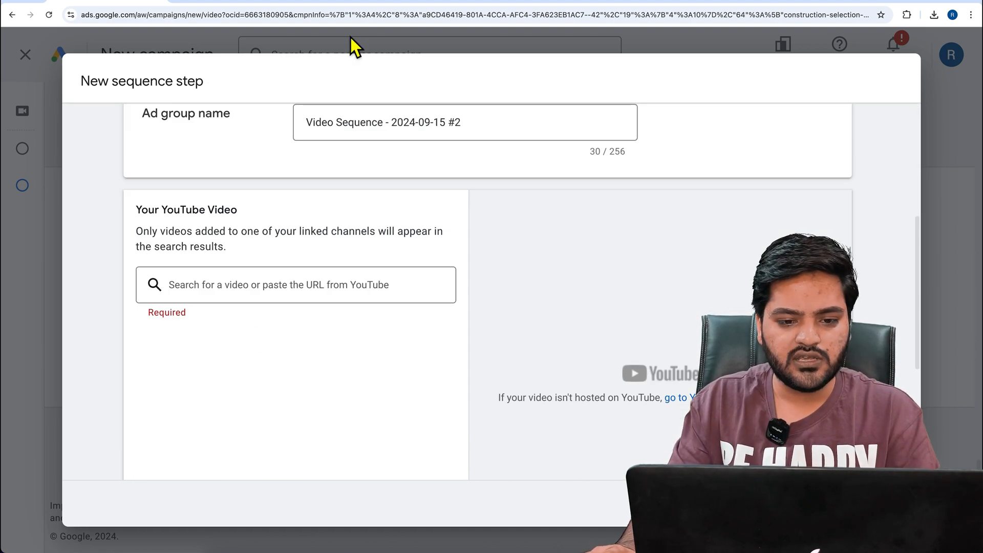
Switch to YouTube Studio and copy the link of the video "my online master 1"
{"action": "left_click", "coordinate": [405, 3]}
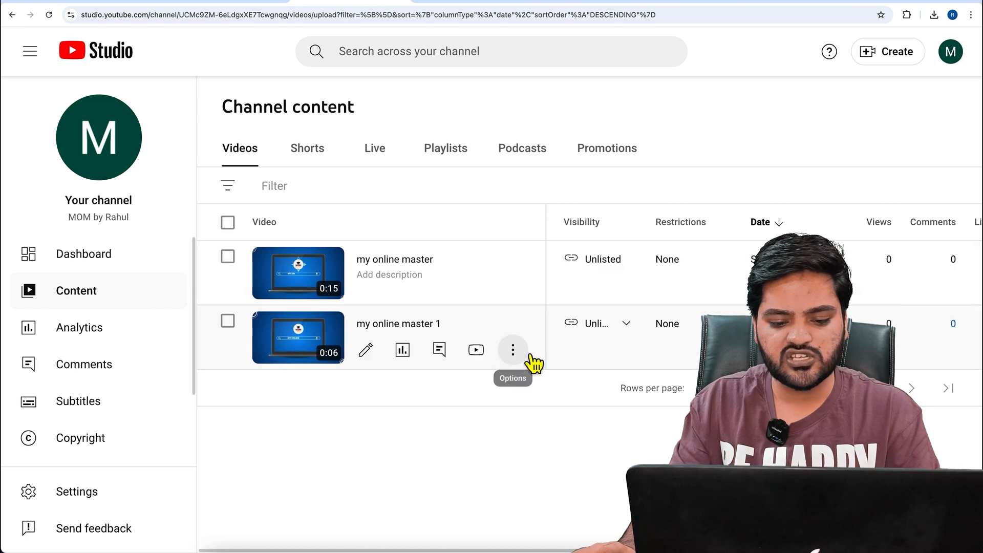
{"action": "left_click", "coordinate": [512, 350]}
{"action": "left_click", "coordinate": [453, 380]}
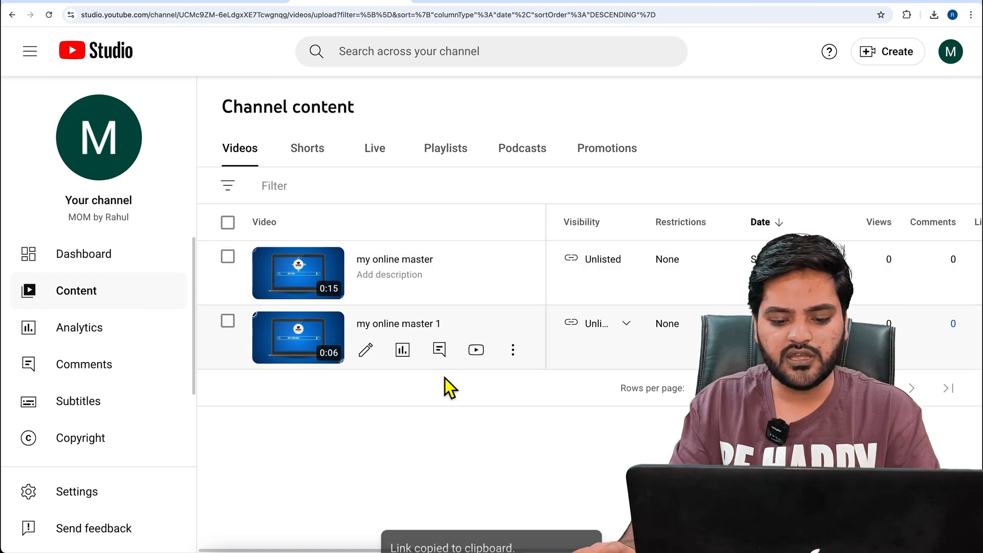
Return to Google Ads and add the copied "my online master 1" video to the second sequence step
{"action": "left_click", "coordinate": [136, 14]}
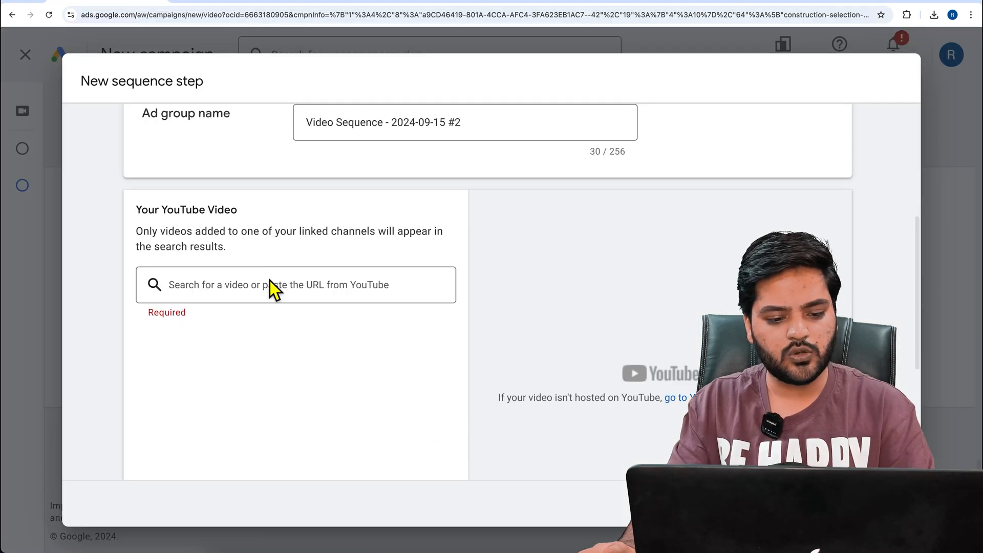
{"action": "left_click", "coordinate": [272, 290]}
{"action": "key", "text": "super+v"}
{"action": "left_click", "coordinate": [379, 309]}
Set the Target CPM bid of the View-branch step to ₹111.00 and save the sequence step
{"action": "scroll", "coordinate": [241, 377], "scroll_direction": "down", "scroll_amount": 2}
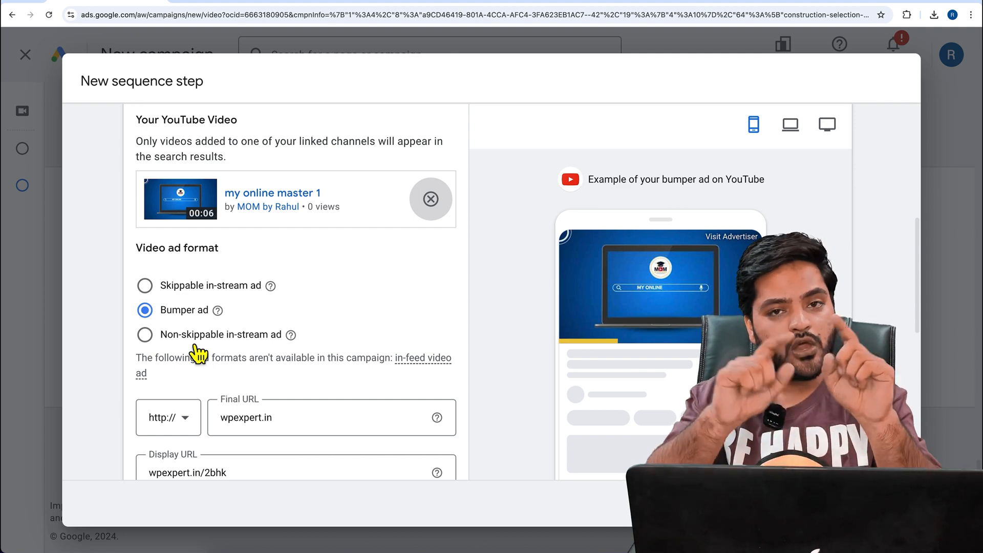
{"action": "scroll", "coordinate": [246, 338], "scroll_direction": "down", "scroll_amount": 6}
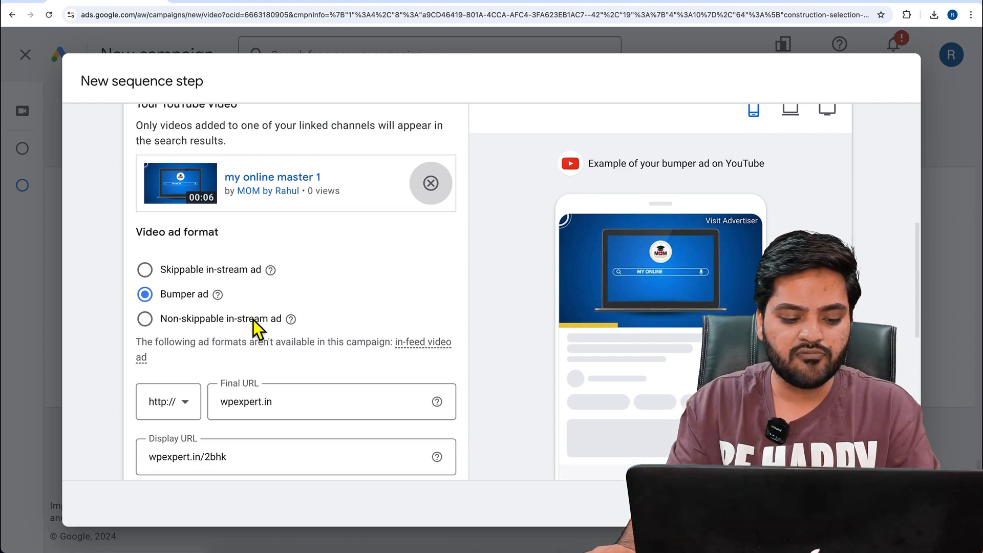
{"action": "scroll", "coordinate": [423, 448], "scroll_direction": "down", "scroll_amount": 3}
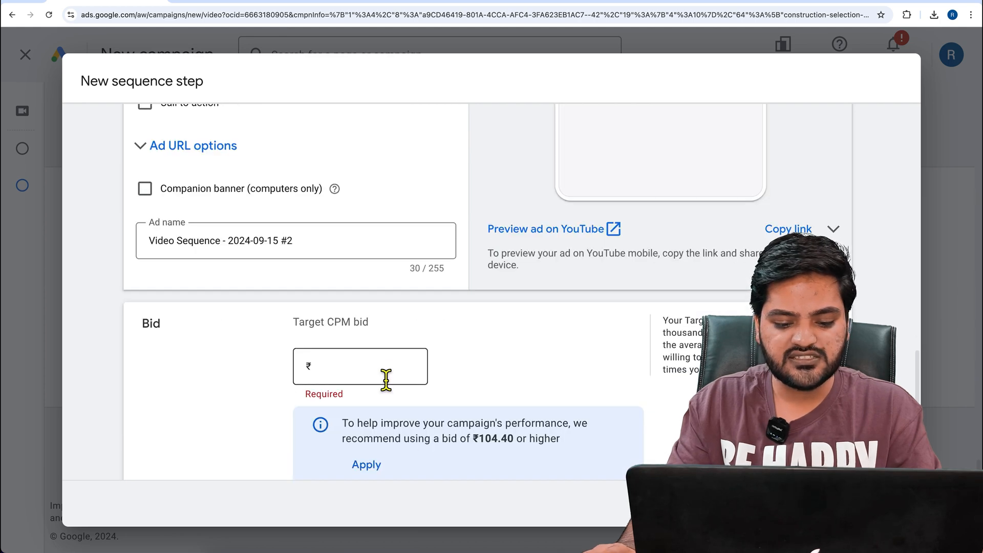
{"action": "left_click", "coordinate": [389, 369]}
{"action": "type", "text": "11"}
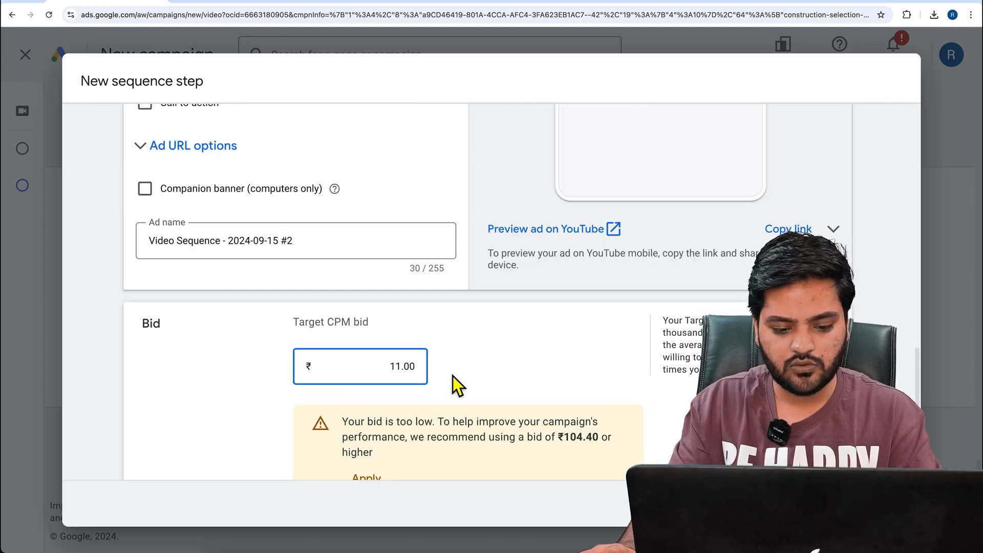
{"action": "type", "text": "1"}
{"action": "left_click", "coordinate": [871, 503]}
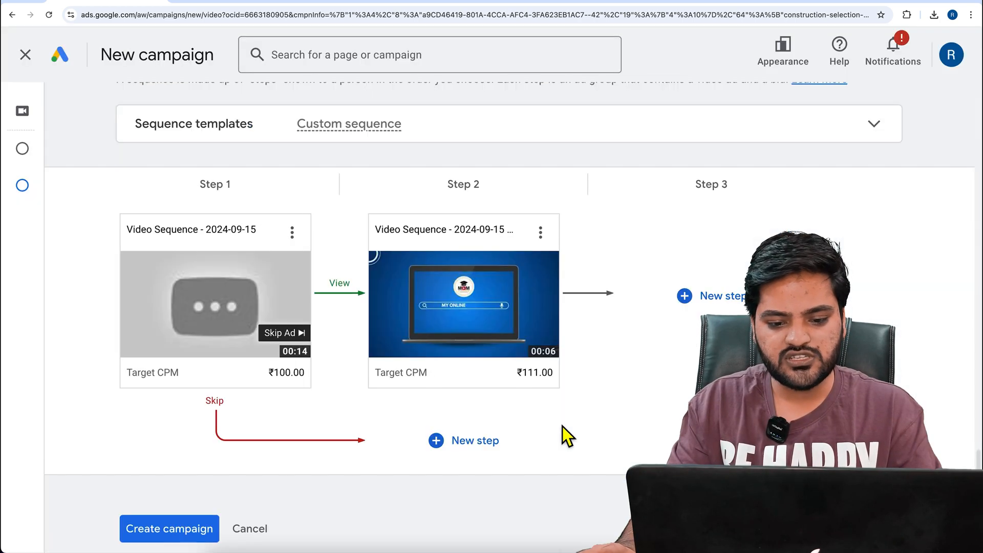
Start a new step on the Skip branch of Step 1 and add the "my online master 1" video from its copied link
{"action": "mouse_move", "coordinate": [246, 345]}
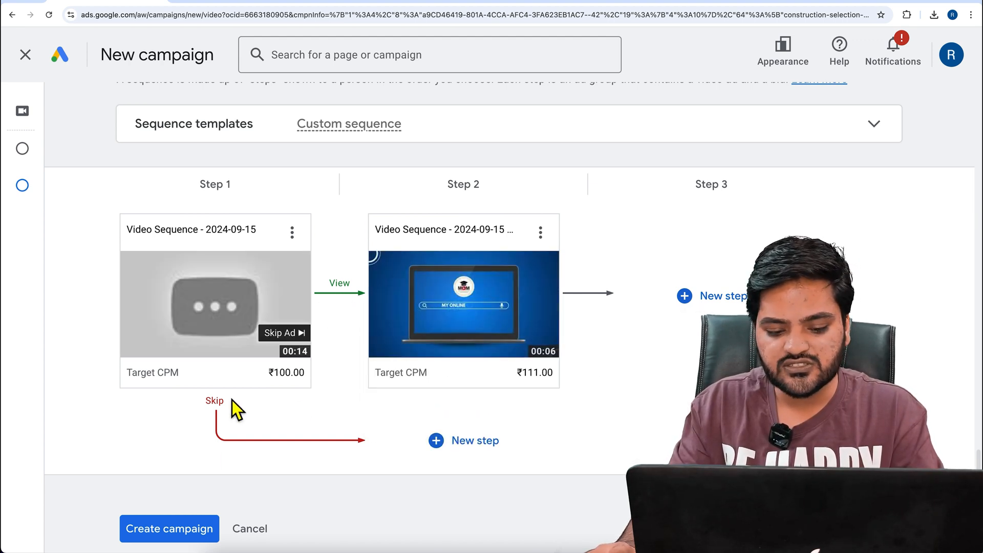
{"action": "left_click", "coordinate": [476, 448]}
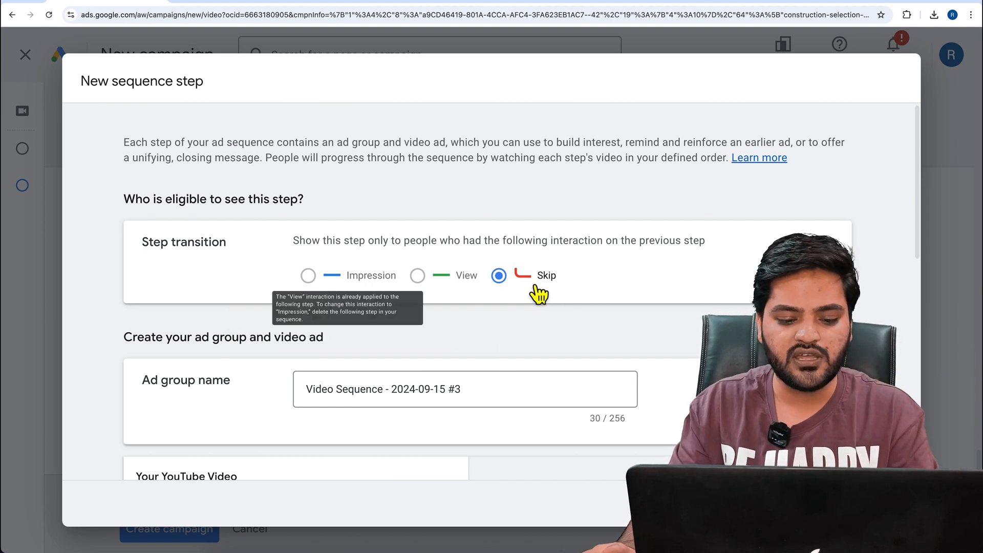
{"action": "scroll", "coordinate": [443, 402], "scroll_direction": "down", "scroll_amount": 5}
{"action": "left_click", "coordinate": [327, 316]}
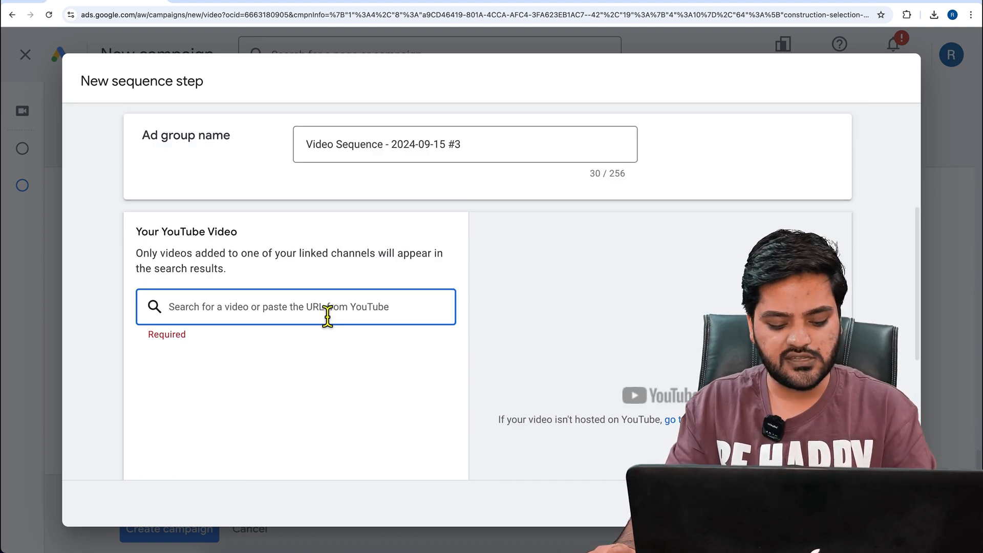
{"action": "type", "text": "https://youtu.be/Ne2p9xf7jSQ"}
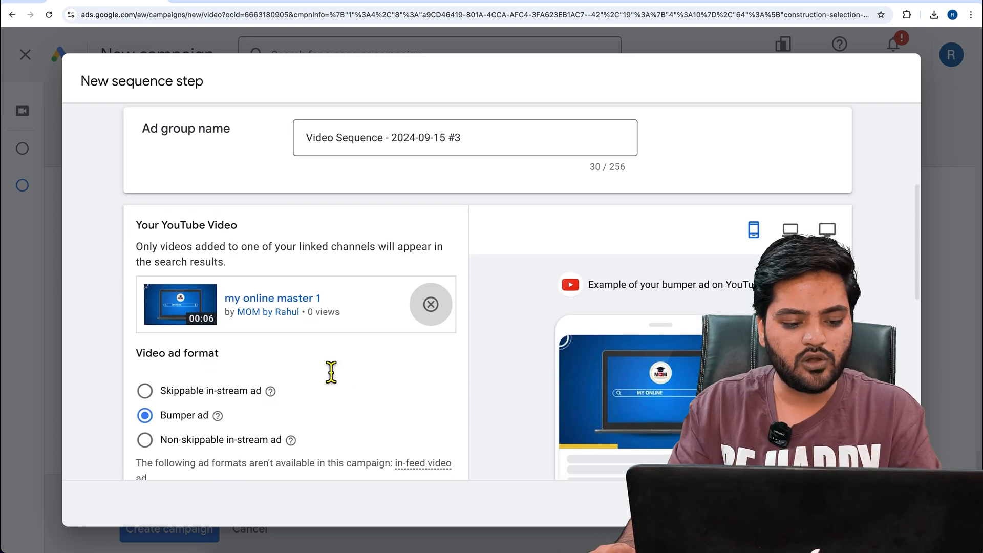
Set the Skip-branch step's Target CPM bid to ₹111.00 and save it
{"action": "scroll", "coordinate": [331, 373], "scroll_direction": "down", "scroll_amount": 2}
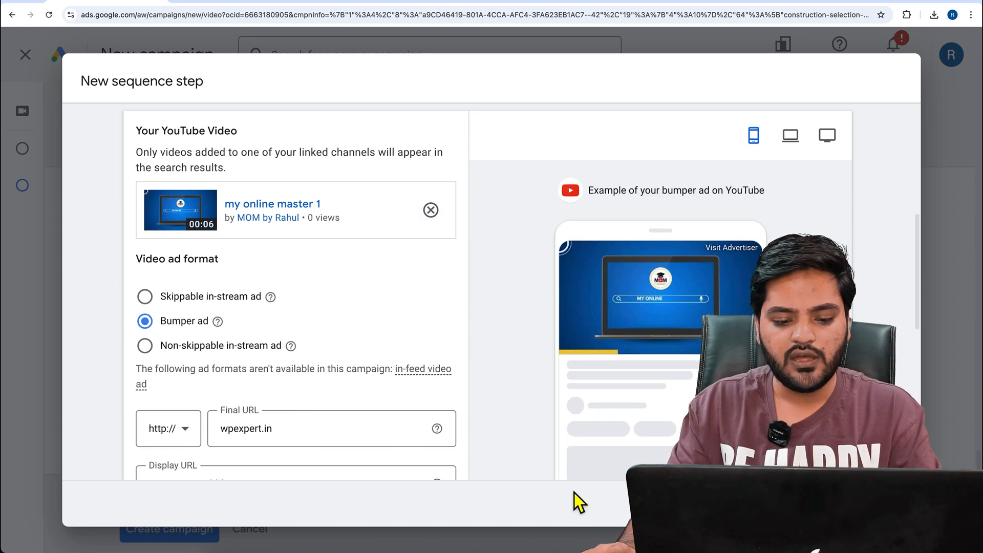
{"action": "scroll", "coordinate": [425, 366], "scroll_direction": "down", "scroll_amount": 8}
{"action": "type", "text": "111"}
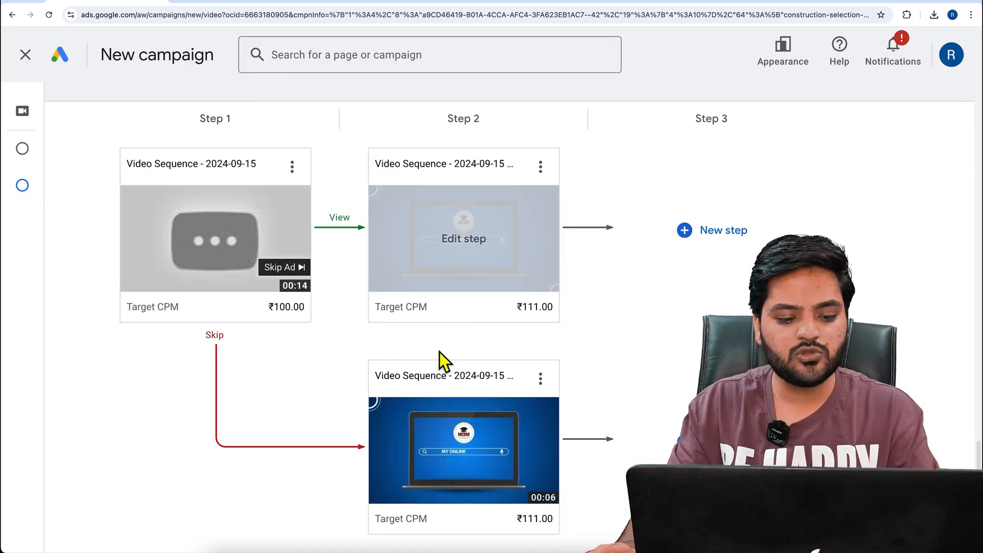
Start Step 3 following the View-branch step, use the Impression transition and paste the copied link of "my online master 1" as its video
{"action": "mouse_move", "coordinate": [250, 252]}
{"action": "mouse_move", "coordinate": [447, 248]}
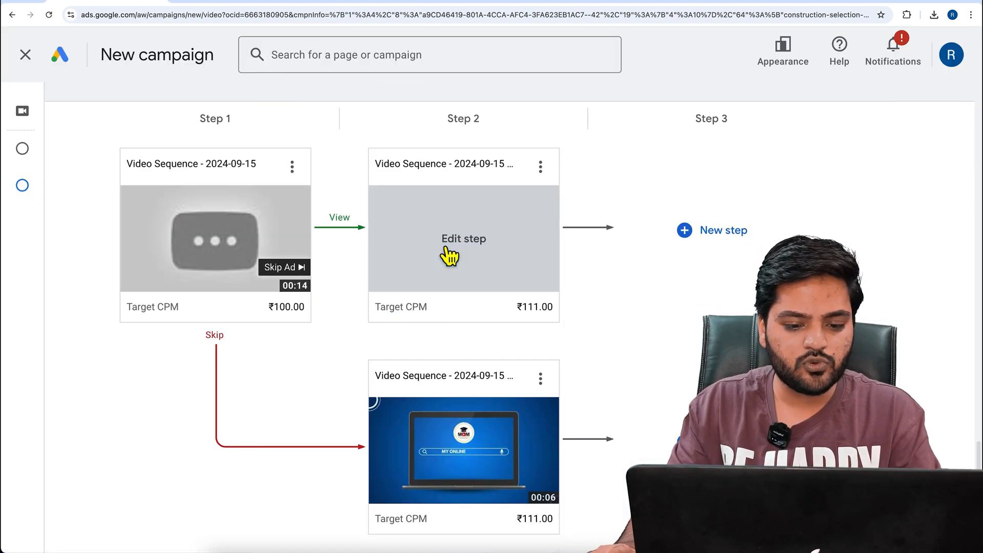
{"action": "mouse_move", "coordinate": [496, 466]}
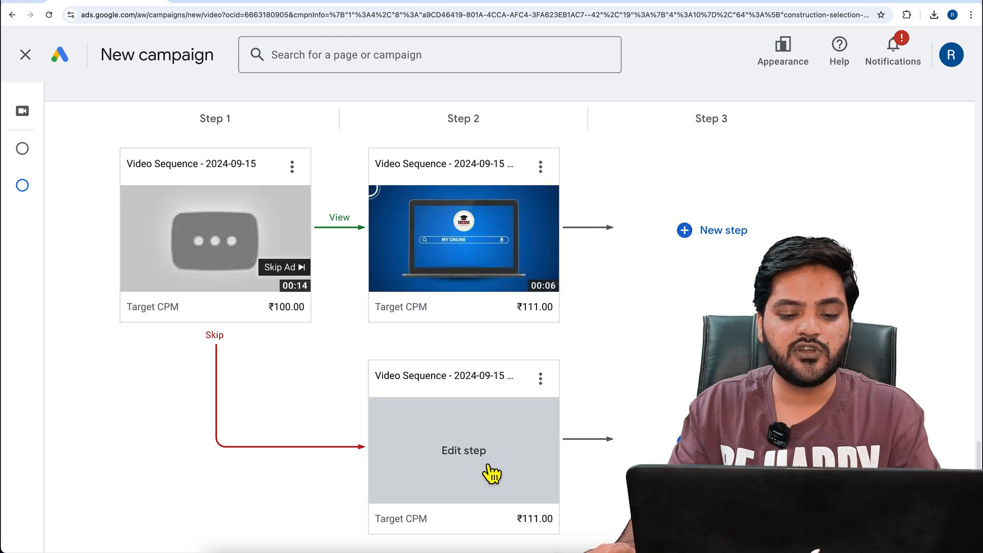
{"action": "mouse_move", "coordinate": [501, 238]}
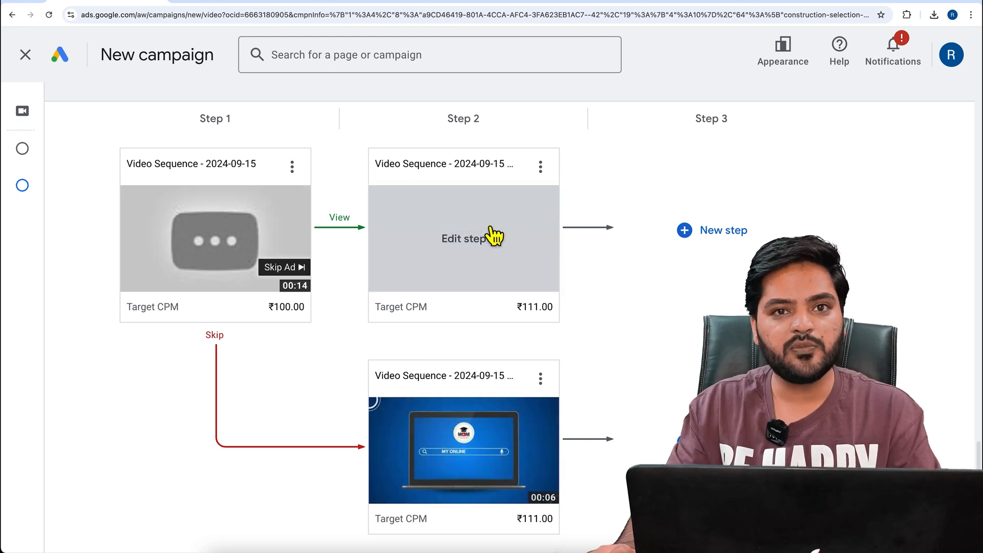
{"action": "left_click", "coordinate": [712, 241]}
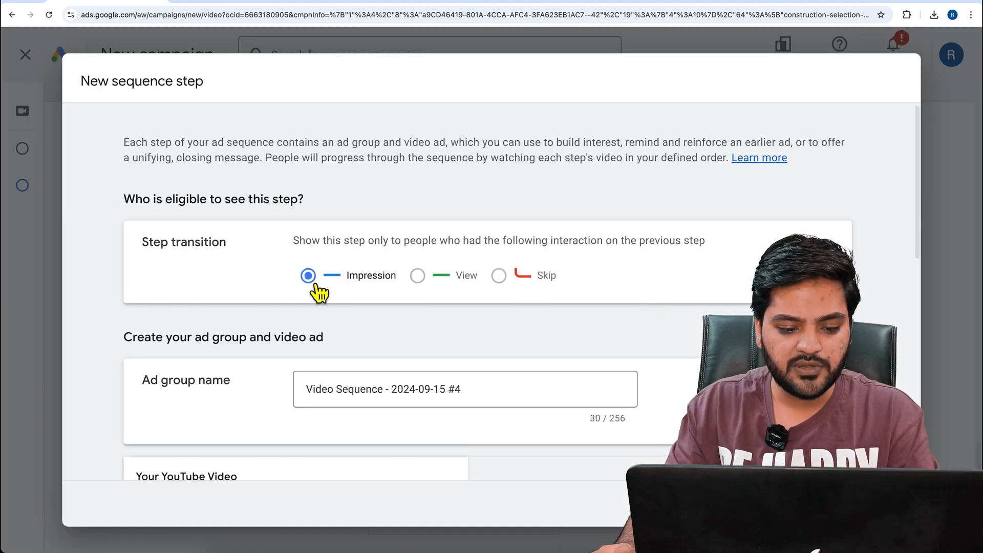
{"action": "left_click", "coordinate": [427, 280]}
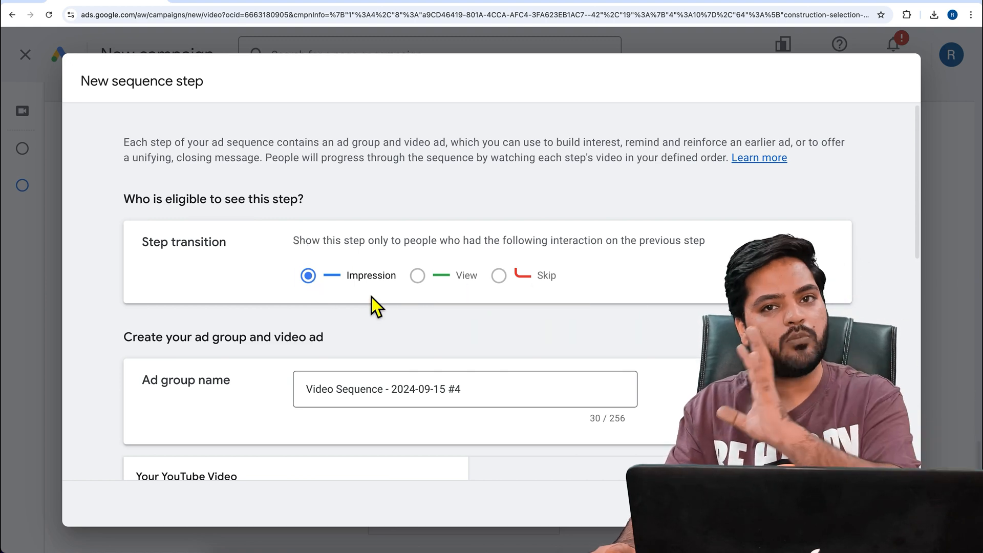
{"action": "scroll", "coordinate": [371, 297], "scroll_direction": "down", "scroll_amount": 1}
{"action": "scroll", "coordinate": [370, 297], "scroll_direction": "down", "scroll_amount": 5}
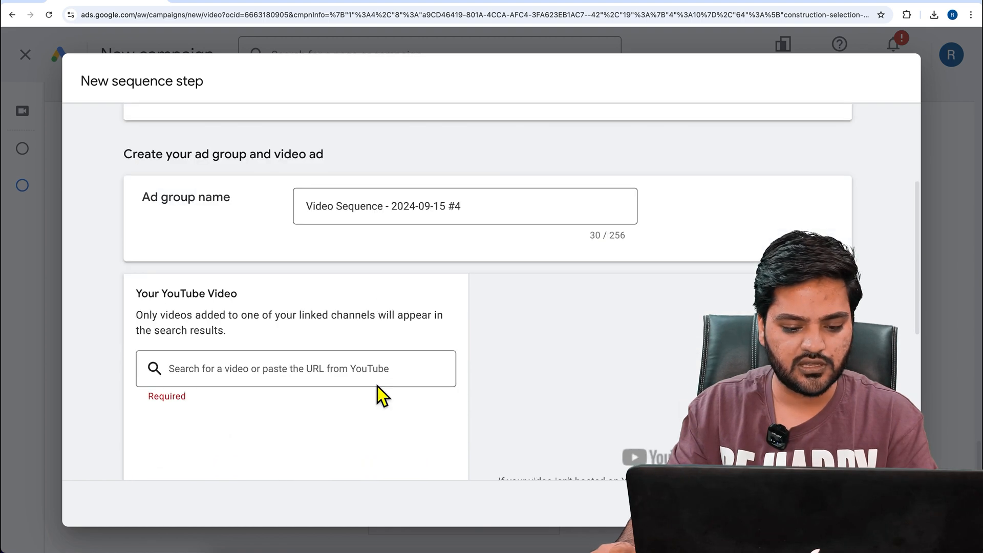
{"action": "left_click", "coordinate": [355, 338]}
{"action": "type", "text": "https://youtu.be/Ns2jdsfTjGc"}
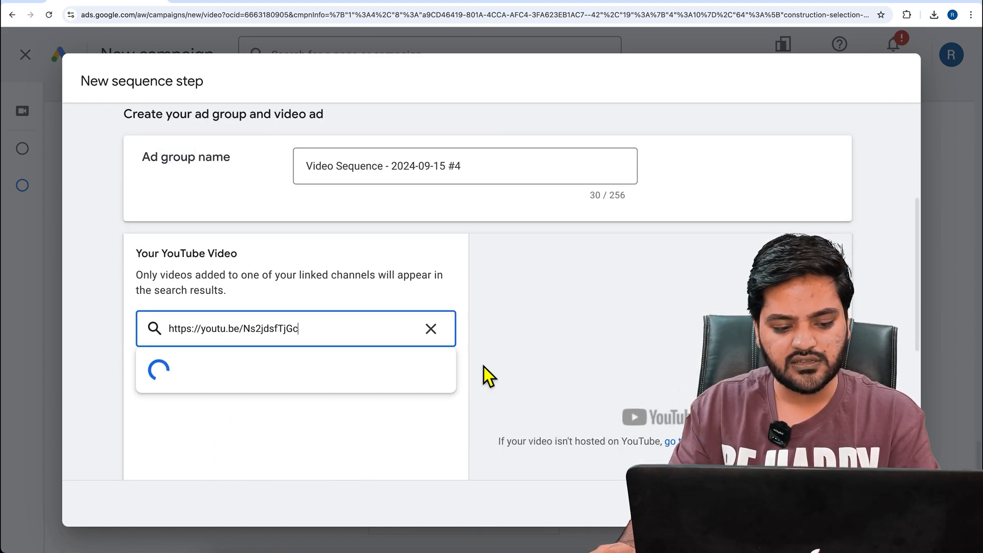
Set the Target CPM bid of Step 3 to ₹111.00 and save the sequence step
{"action": "scroll", "coordinate": [526, 361], "scroll_direction": "down", "scroll_amount": 13}
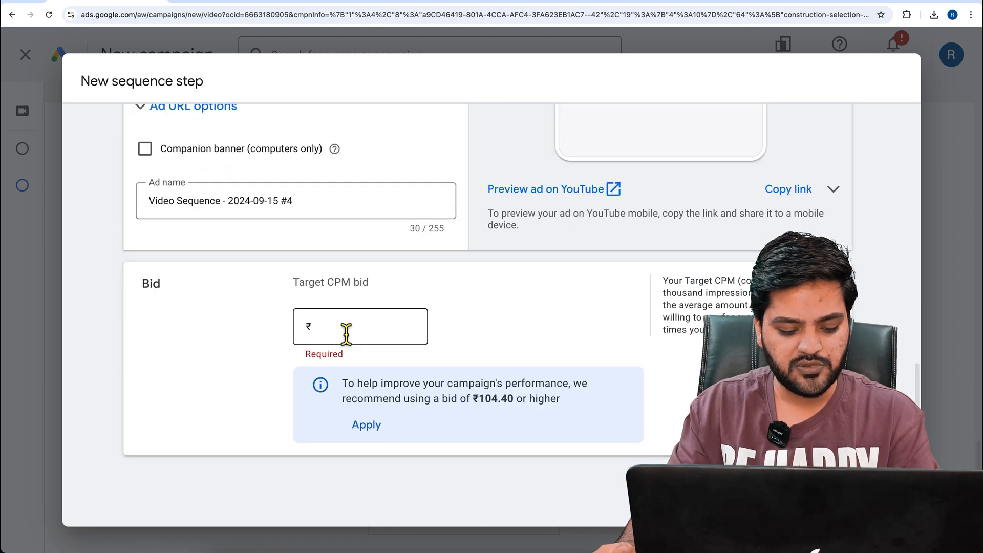
{"action": "left_click", "coordinate": [346, 333]}
{"action": "type", "text": "111"}
{"action": "left_click", "coordinate": [614, 439]}
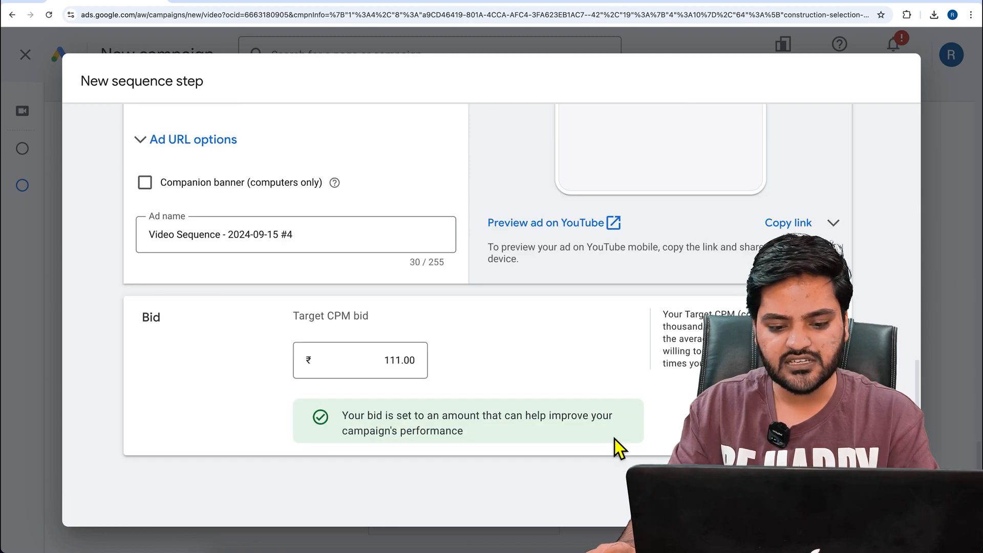
{"action": "scroll", "coordinate": [614, 439], "scroll_direction": "right", "scroll_amount": 3}
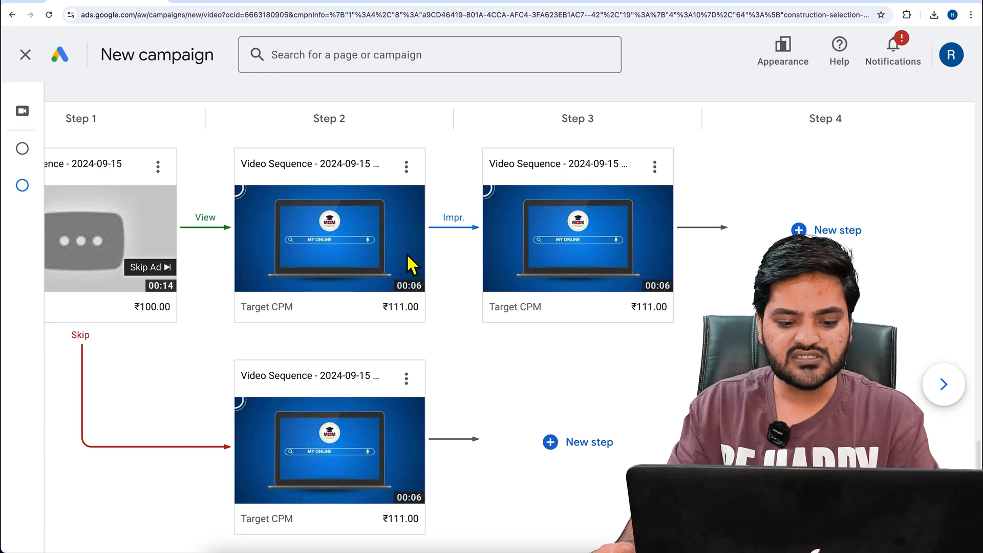
Open the View-branch Step 2, check its video ad format and step transition, and close it without changes
{"action": "mouse_move", "coordinate": [370, 263]}
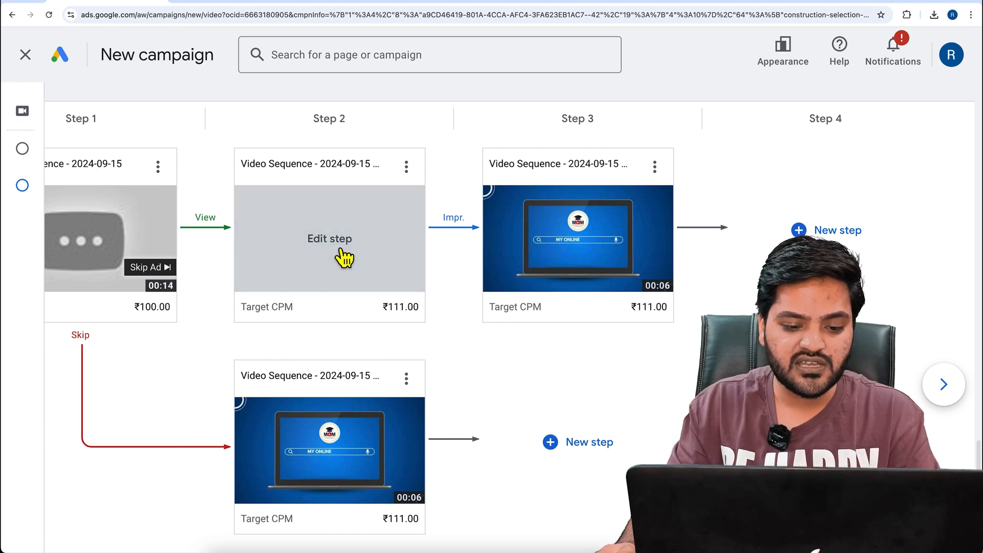
{"action": "left_click", "coordinate": [343, 258]}
{"action": "scroll", "coordinate": [272, 340], "scroll_direction": "down", "scroll_amount": 5}
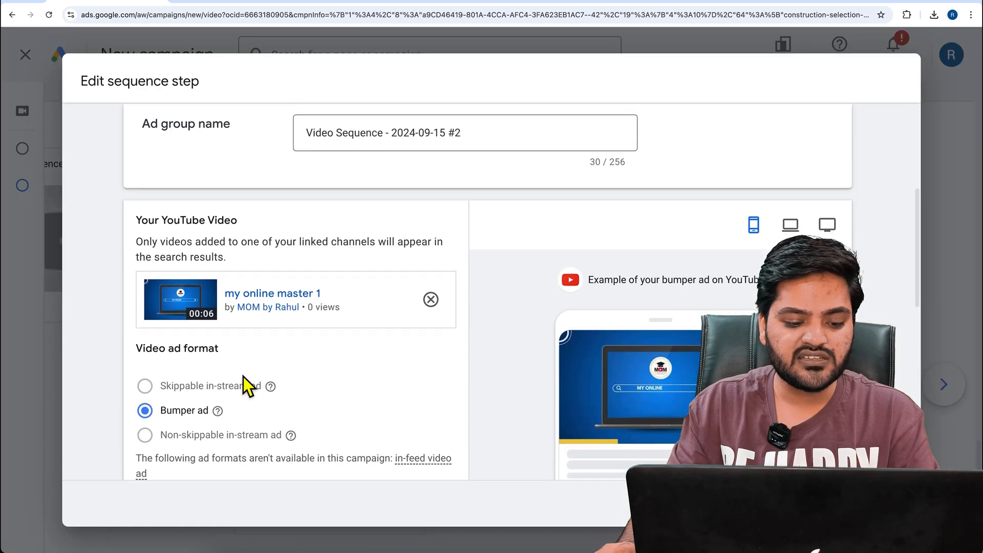
{"action": "scroll", "coordinate": [186, 401], "scroll_direction": "up", "scroll_amount": 5}
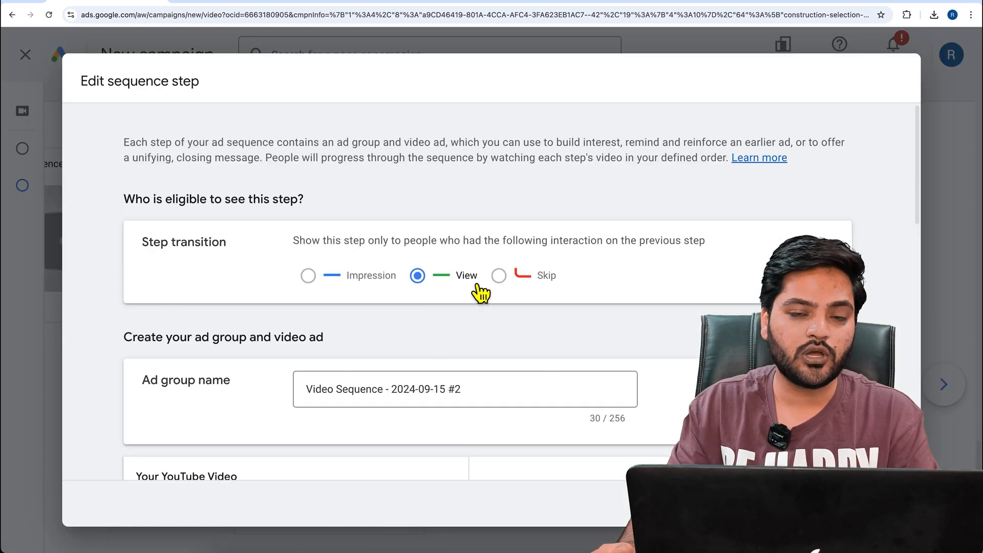
{"action": "left_click", "coordinate": [819, 504]}
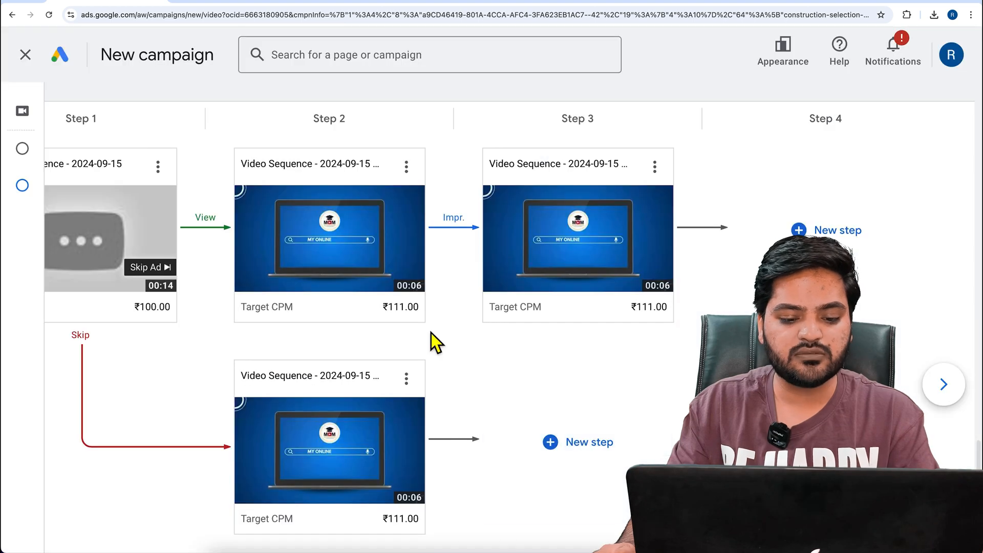
Review the finished custom sequence, including its View, Impression and Skip branches
{"action": "scroll", "coordinate": [346, 284], "scroll_direction": "down", "scroll_amount": 2}
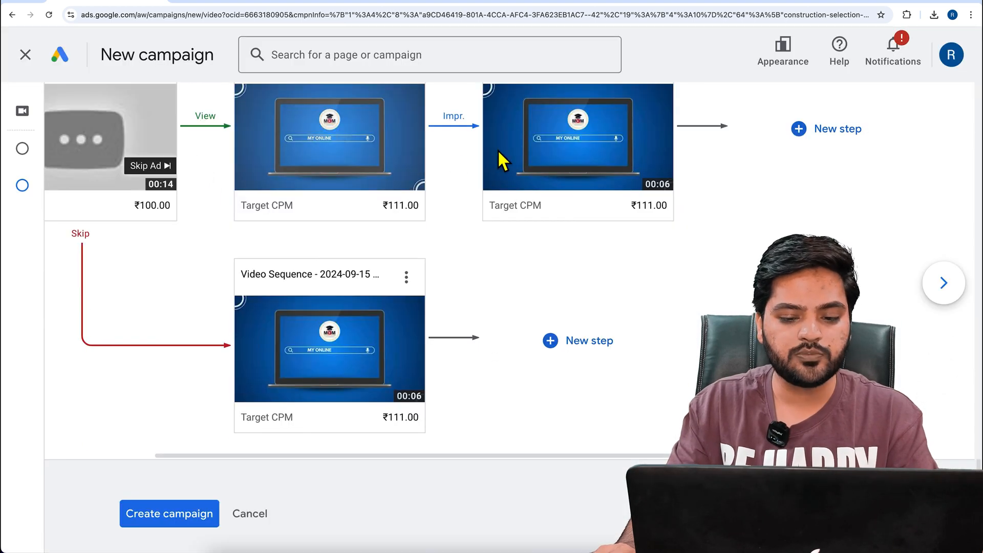
{"action": "scroll", "coordinate": [262, 202], "scroll_direction": "up", "scroll_amount": 5}
{"action": "scroll", "coordinate": [584, 340], "scroll_direction": "down", "scroll_amount": 2}
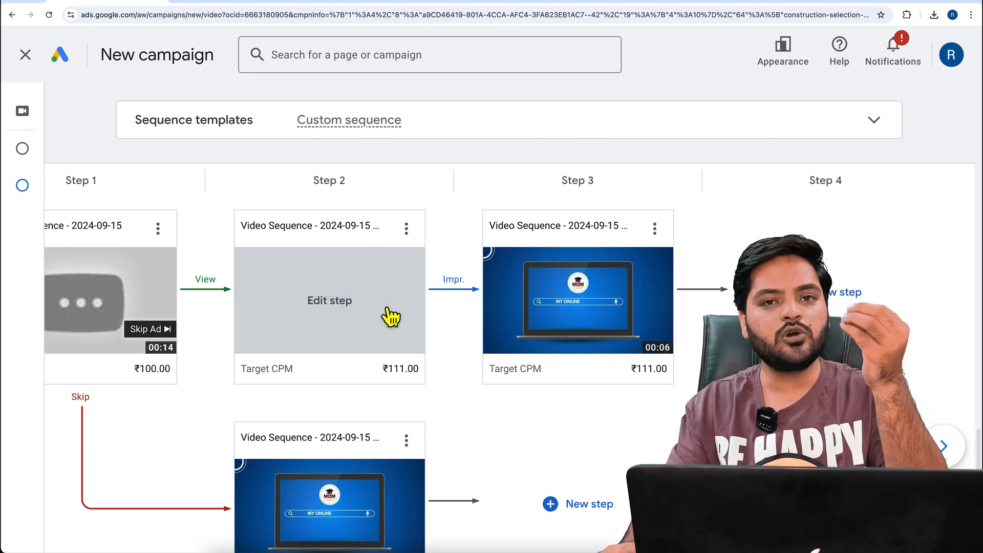
{"action": "scroll", "coordinate": [378, 413], "scroll_direction": "down", "scroll_amount": 3}
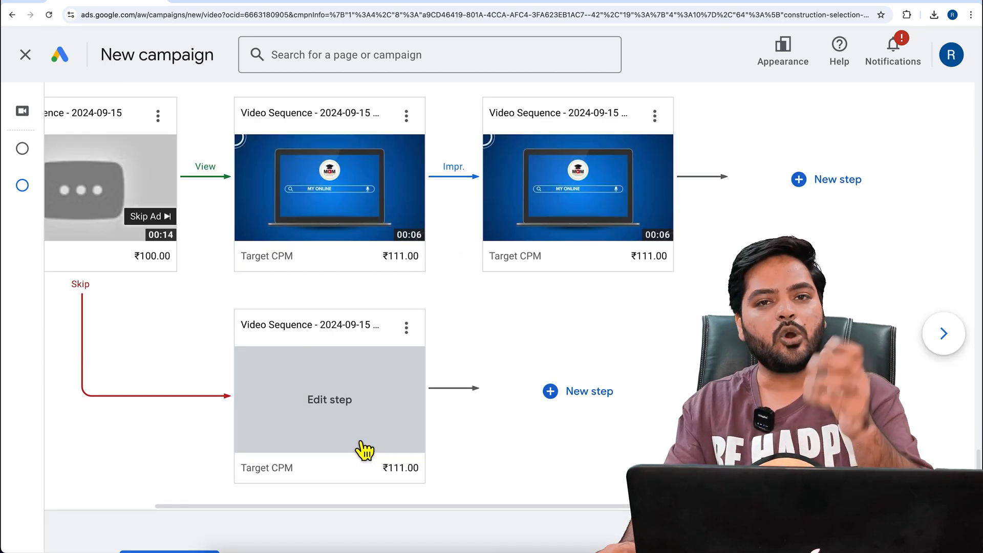
{"action": "scroll", "coordinate": [365, 451], "scroll_direction": "up", "scroll_amount": 3}
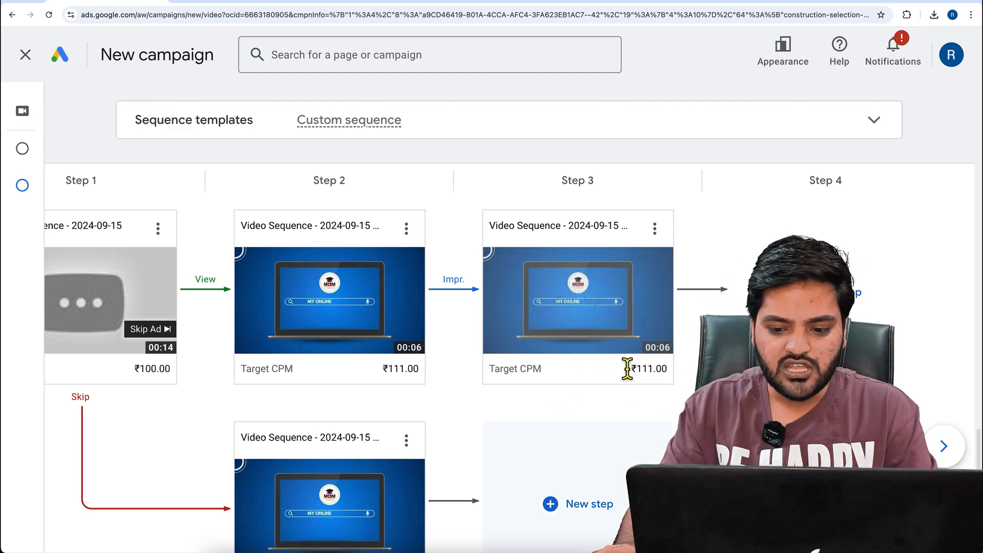
{"action": "scroll", "coordinate": [652, 393], "scroll_direction": "down", "scroll_amount": 1}
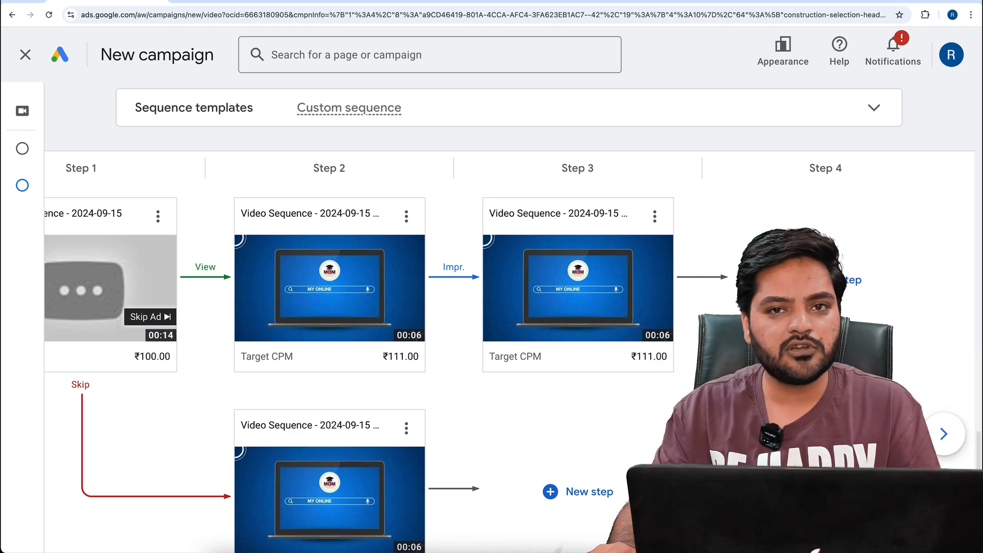
{"action": "scroll", "coordinate": [359, 308], "scroll_direction": "down", "scroll_amount": 4}
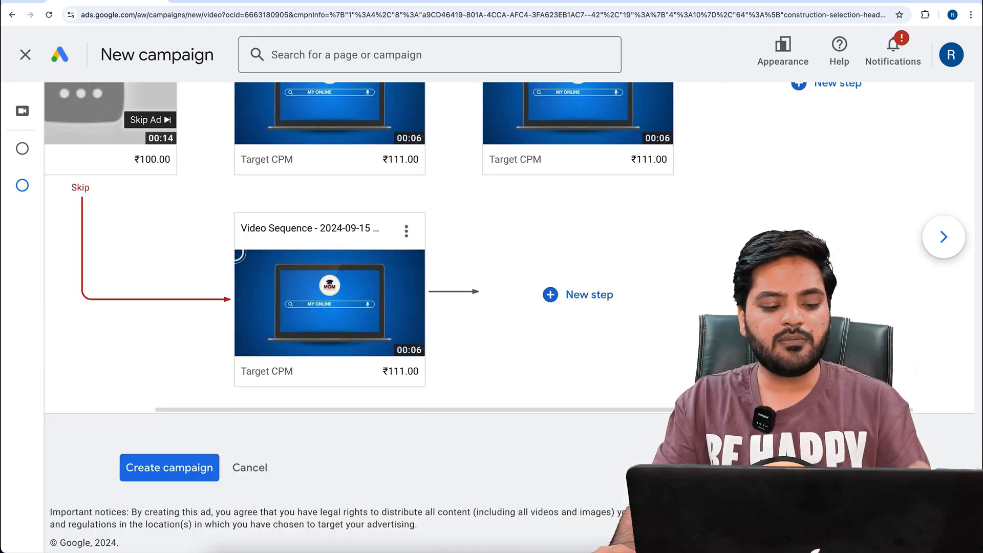
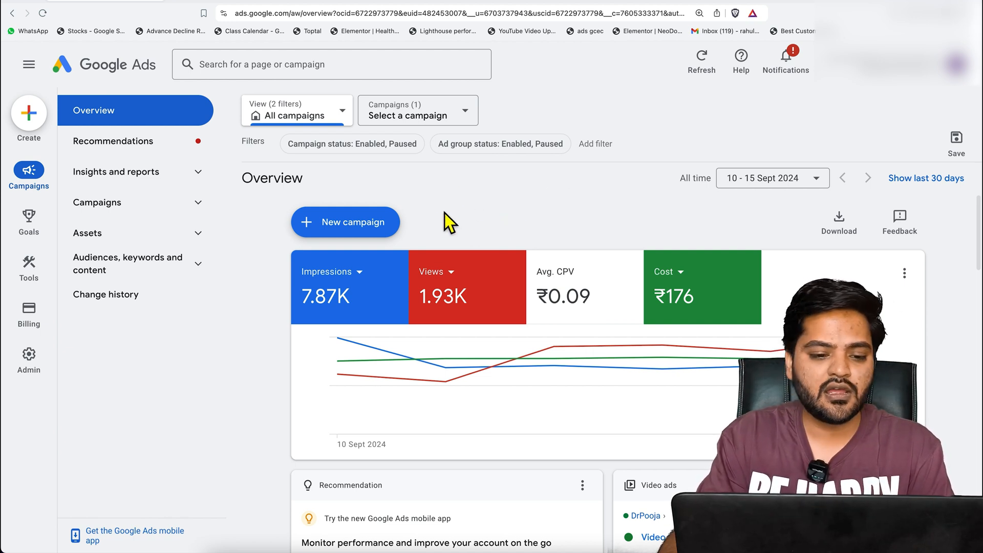
Open the Ads list for all campaigns and switch its table to the Custom column set
{"action": "left_click", "coordinate": [207, 213]}
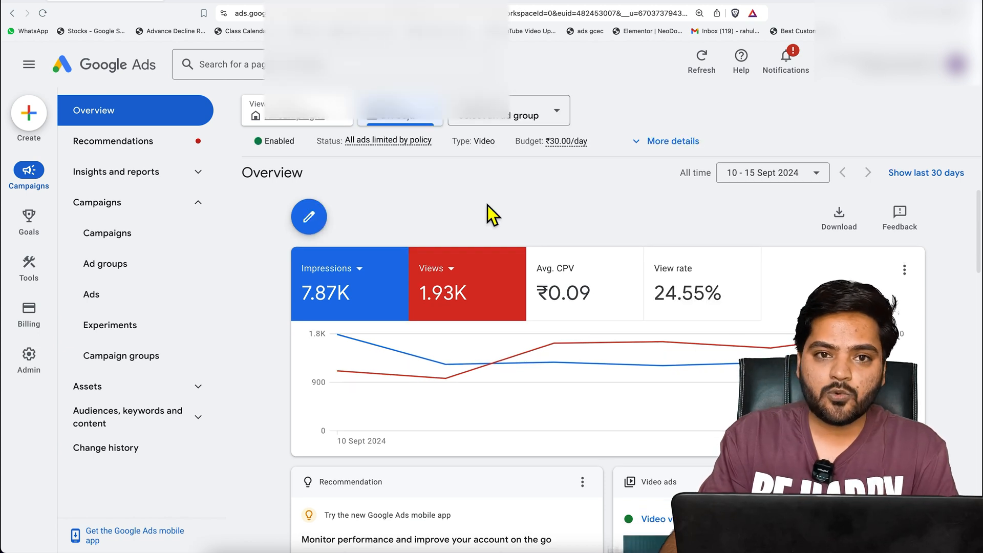
{"action": "left_click", "coordinate": [129, 307]}
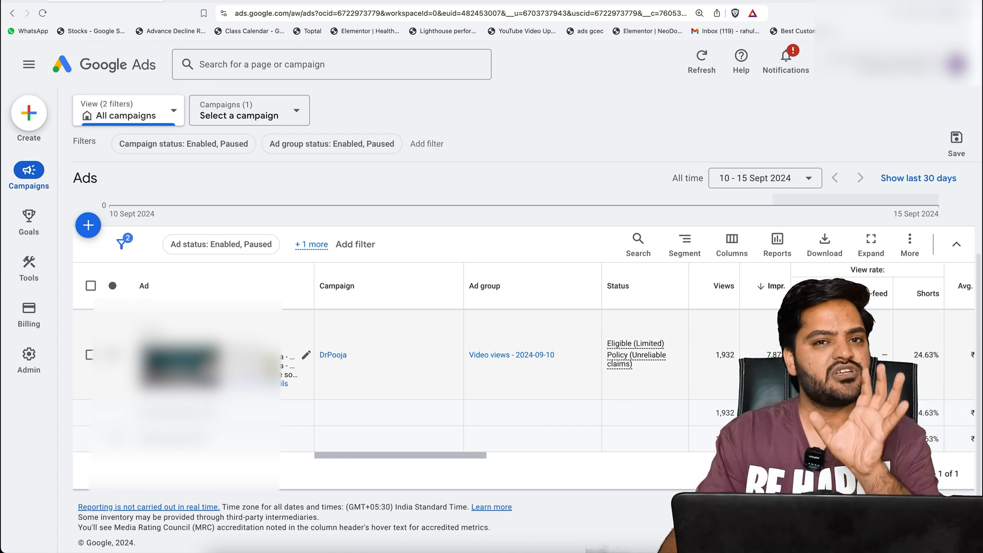
{"action": "left_click_drag", "start_coordinate": [424, 461], "coordinate": [499, 458]}
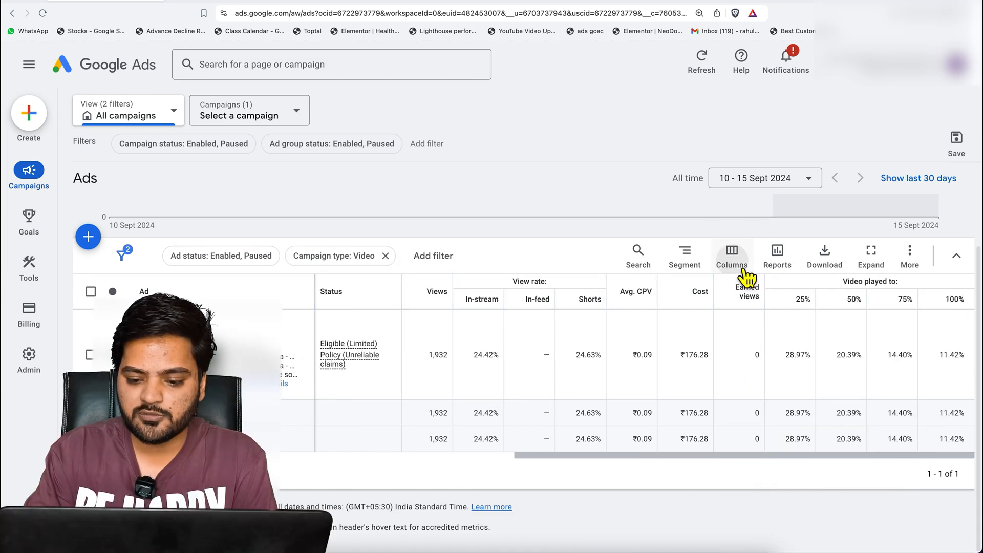
{"action": "left_click", "coordinate": [737, 264]}
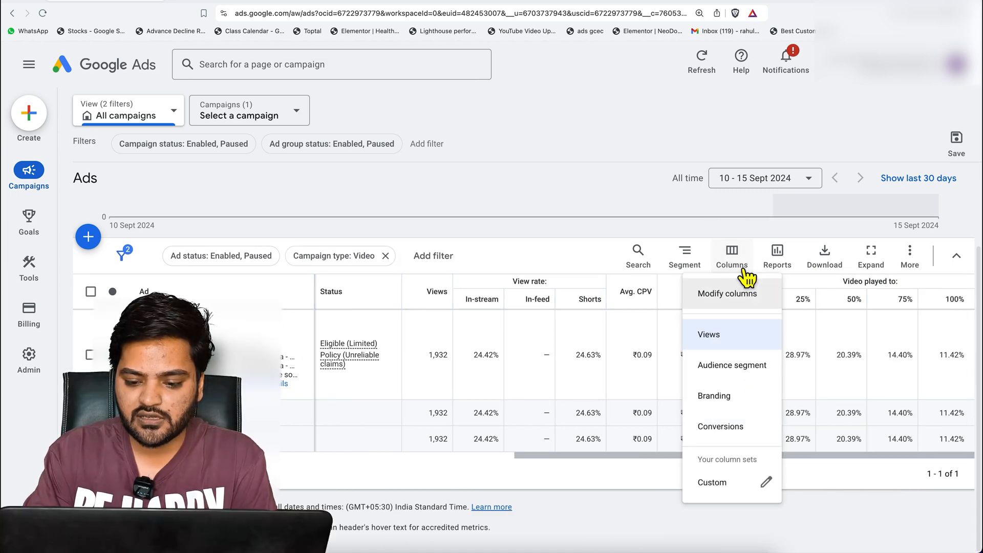
{"action": "left_click", "coordinate": [738, 484]}
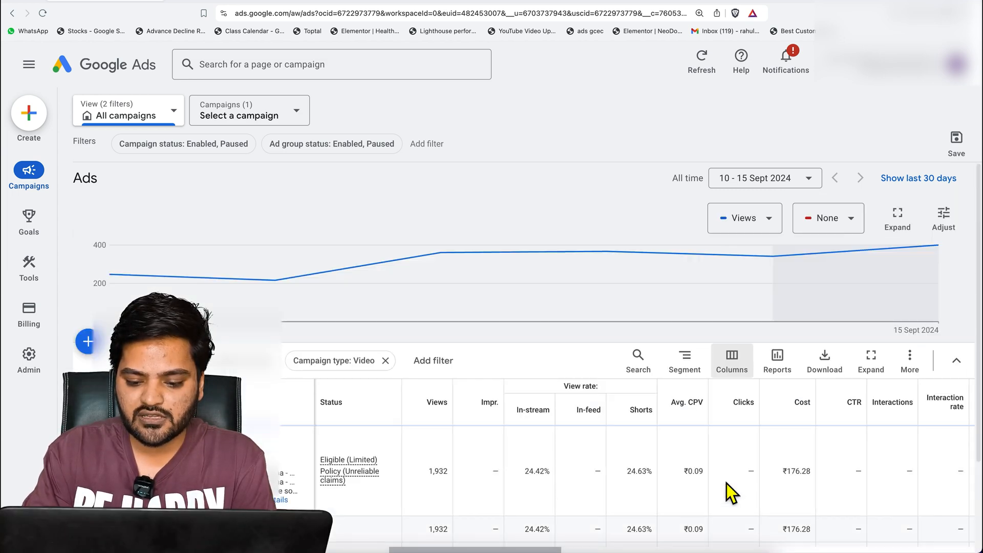
Open the Custom column set for editing and review the Performance metrics among all columns
{"action": "left_click", "coordinate": [732, 240]}
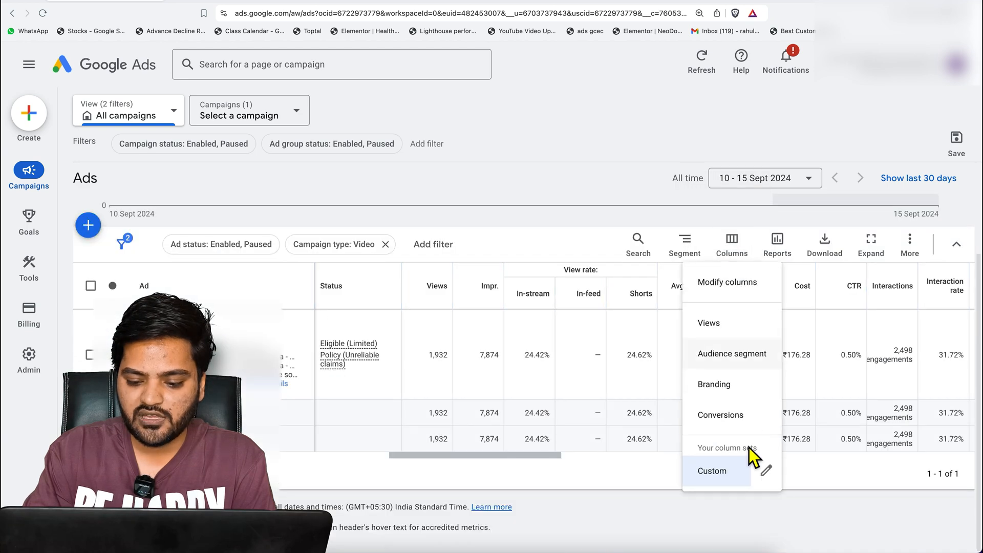
{"action": "left_click", "coordinate": [767, 470]}
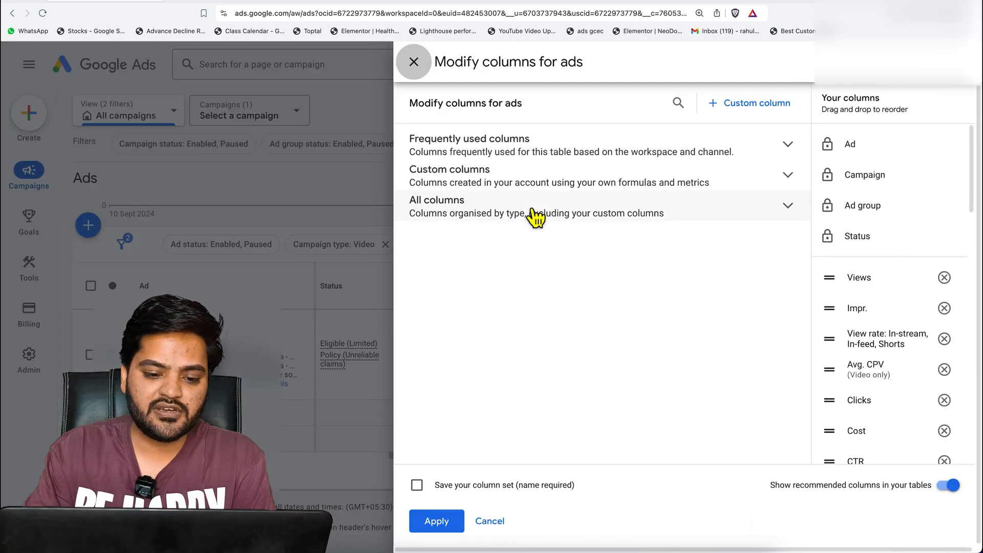
{"action": "left_click", "coordinate": [789, 206]}
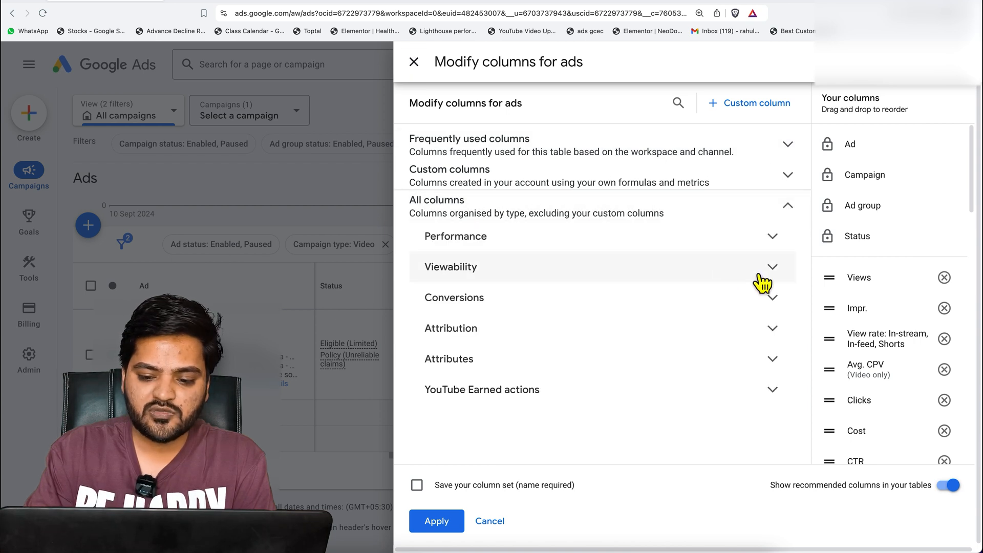
{"action": "left_click", "coordinate": [772, 246]}
{"action": "mouse_move", "coordinate": [637, 381]}
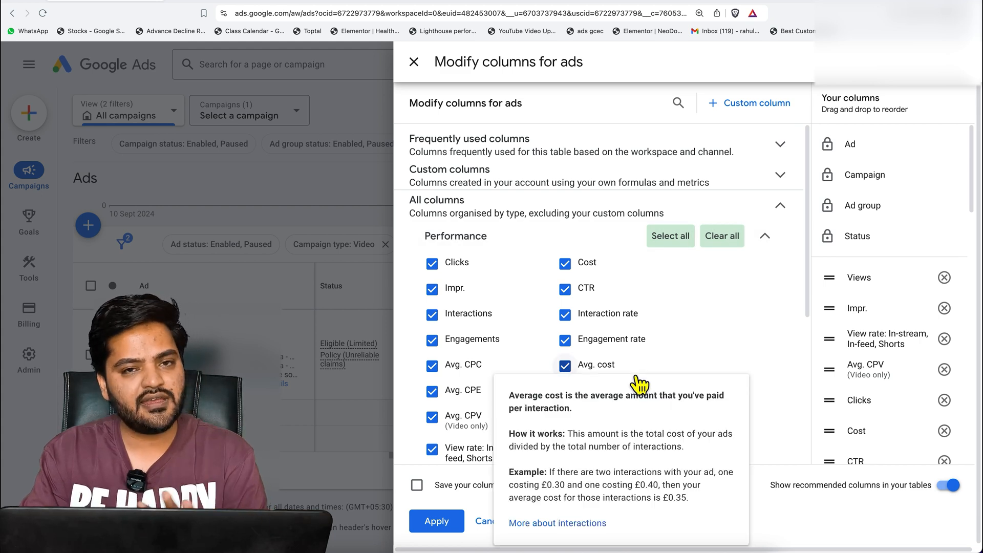
{"action": "scroll", "coordinate": [638, 382], "scroll_direction": "down", "scroll_amount": 2}
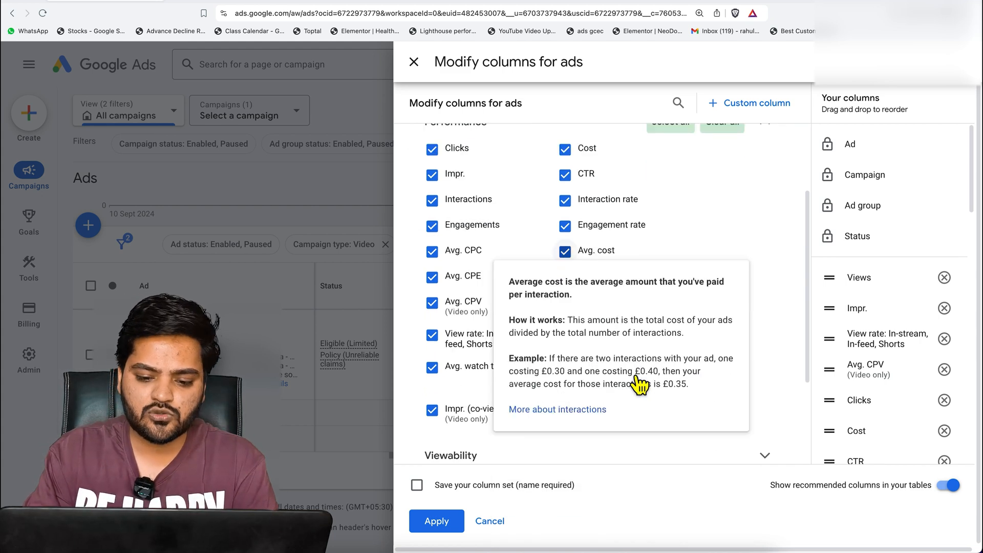
Review the Viewability, Conversions and Attribution metrics available for the ads table
{"action": "left_click", "coordinate": [765, 455]}
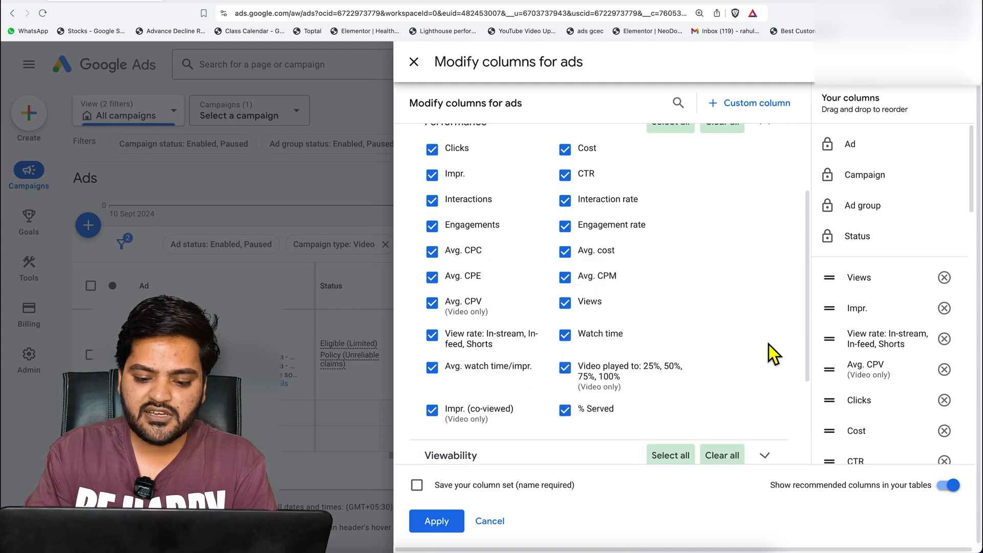
{"action": "scroll", "coordinate": [769, 351], "scroll_direction": "down", "scroll_amount": 1}
{"action": "scroll", "coordinate": [769, 342], "scroll_direction": "down", "scroll_amount": 4}
{"action": "mouse_move", "coordinate": [674, 277]}
{"action": "left_click", "coordinate": [771, 355]}
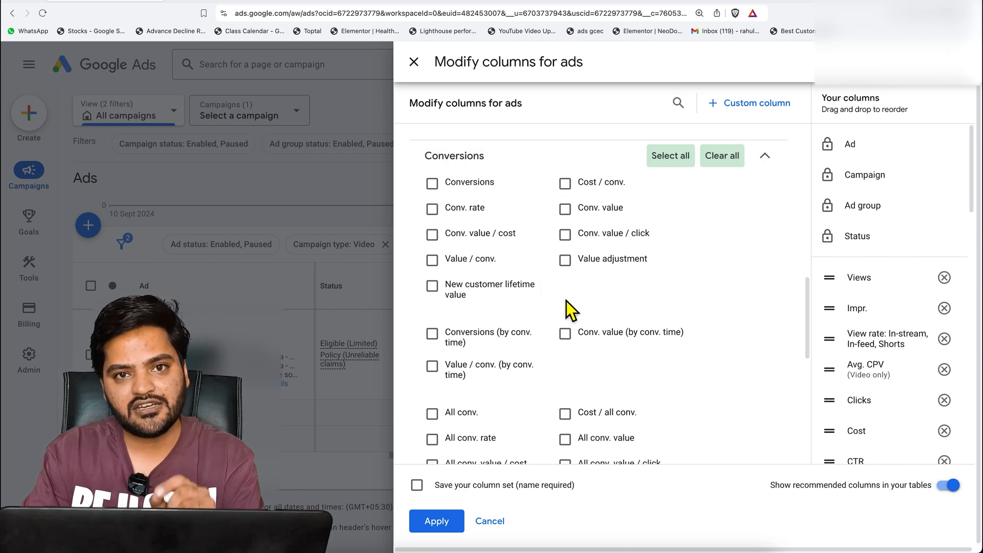
{"action": "scroll", "coordinate": [628, 356], "scroll_direction": "down", "scroll_amount": 4}
{"action": "scroll", "coordinate": [632, 360], "scroll_direction": "down", "scroll_amount": 4}
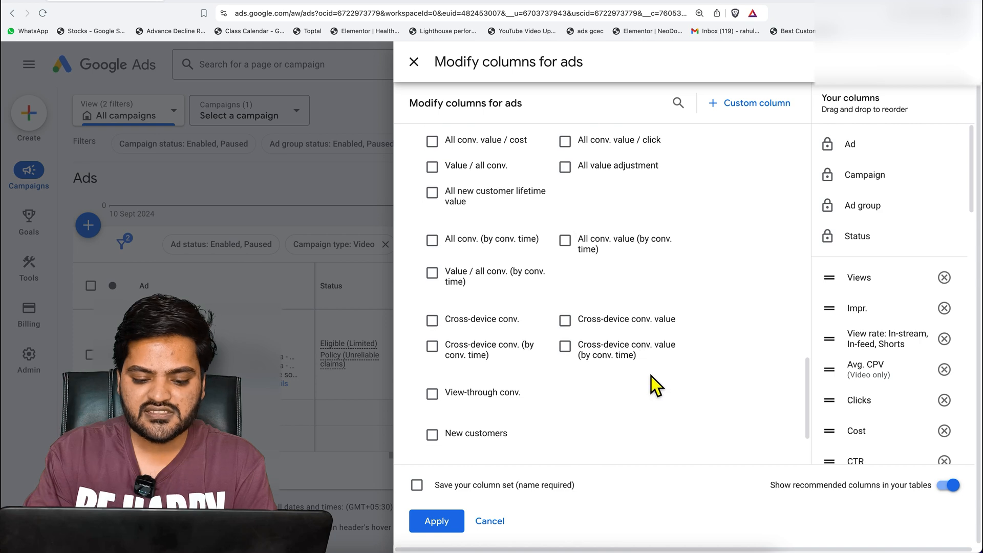
{"action": "scroll", "coordinate": [643, 354], "scroll_direction": "down", "scroll_amount": 3}
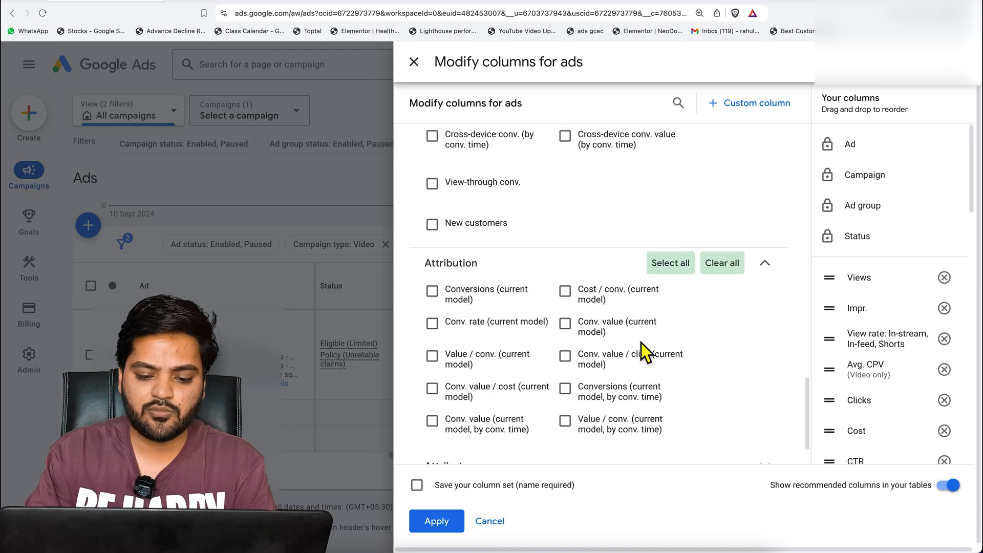
Review the Attributes and YouTube Earned actions columns, and apply the column set to the ads table
{"action": "left_click", "coordinate": [681, 407]}
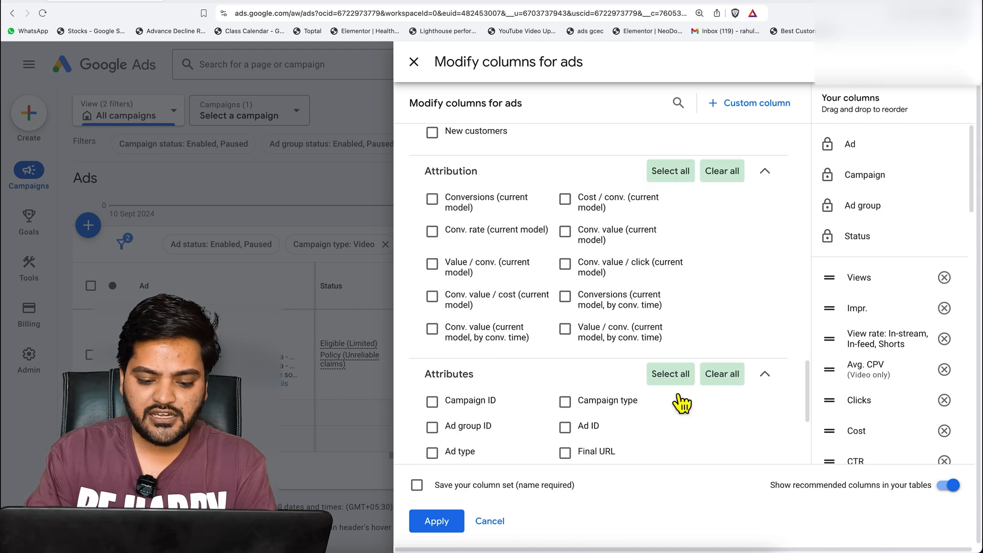
{"action": "scroll", "coordinate": [574, 382], "scroll_direction": "down", "scroll_amount": 4}
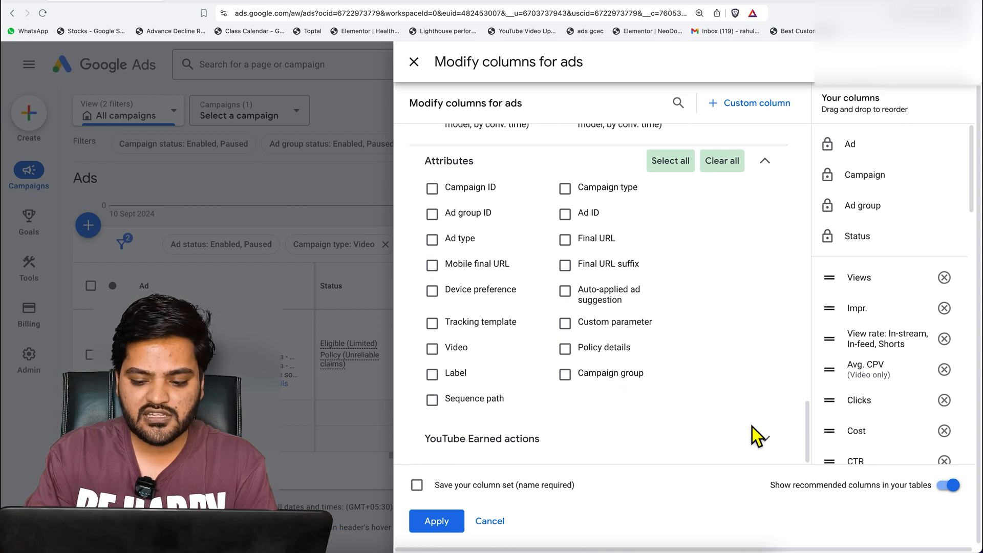
{"action": "left_click", "coordinate": [763, 441]}
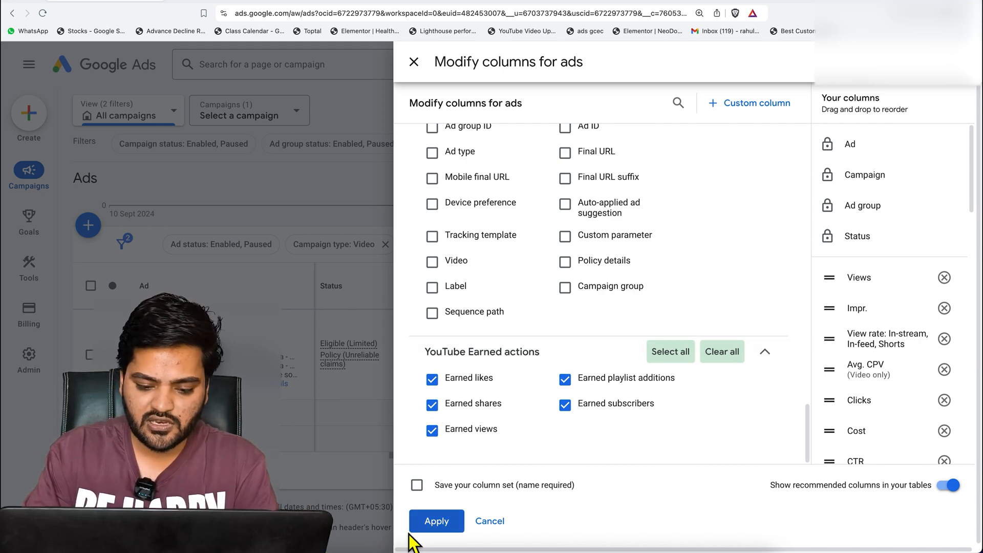
{"action": "left_click", "coordinate": [437, 522]}
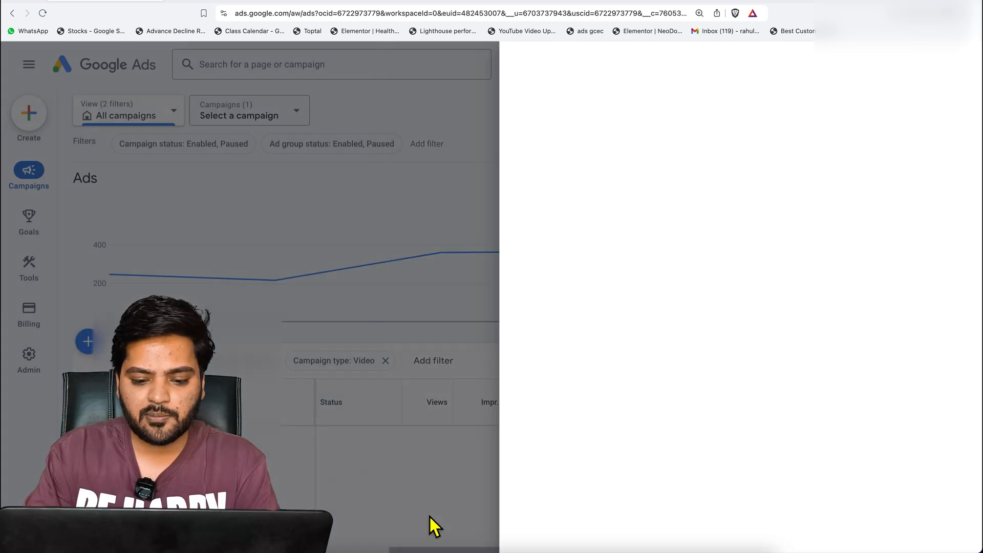
Examine the video ad's views, impressions, view rate, average CPV, clicks and cost in the ads table
{"action": "scroll", "coordinate": [487, 477], "scroll_direction": "down", "scroll_amount": 3}
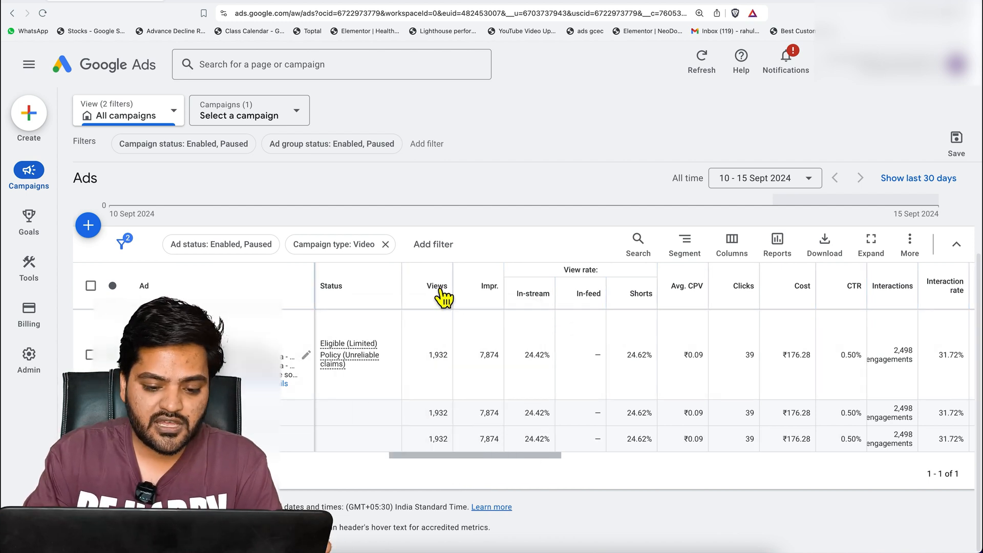
{"action": "mouse_move", "coordinate": [440, 287]}
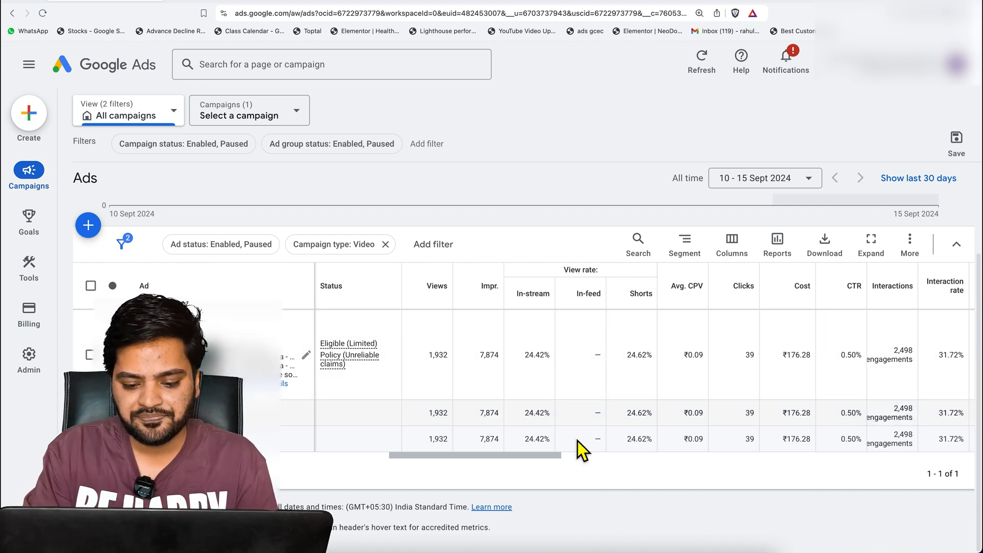
{"action": "left_click_drag", "start_coordinate": [566, 457], "coordinate": [584, 458]}
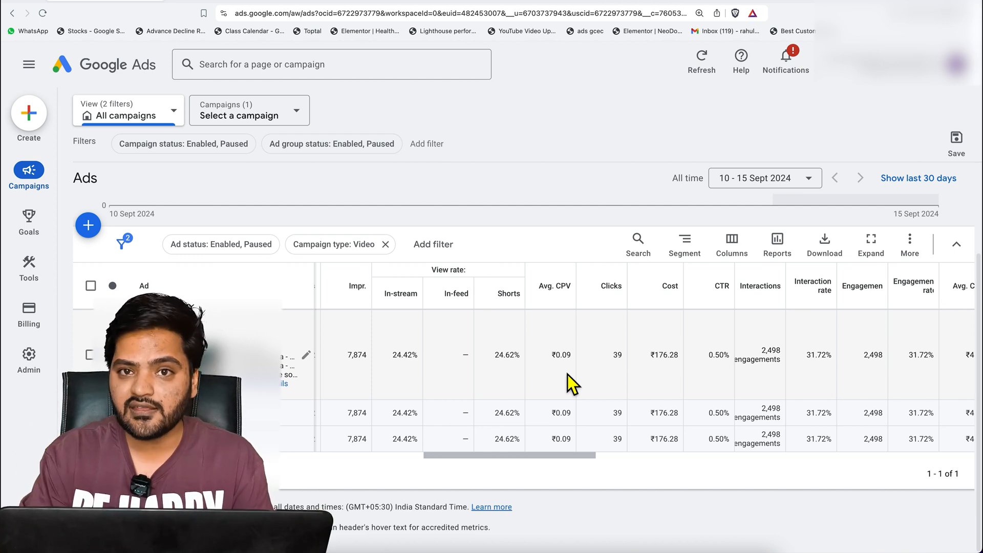
{"action": "left_click", "coordinate": [579, 456]}
{"action": "left_click_drag", "start_coordinate": [581, 459], "coordinate": [603, 464]}
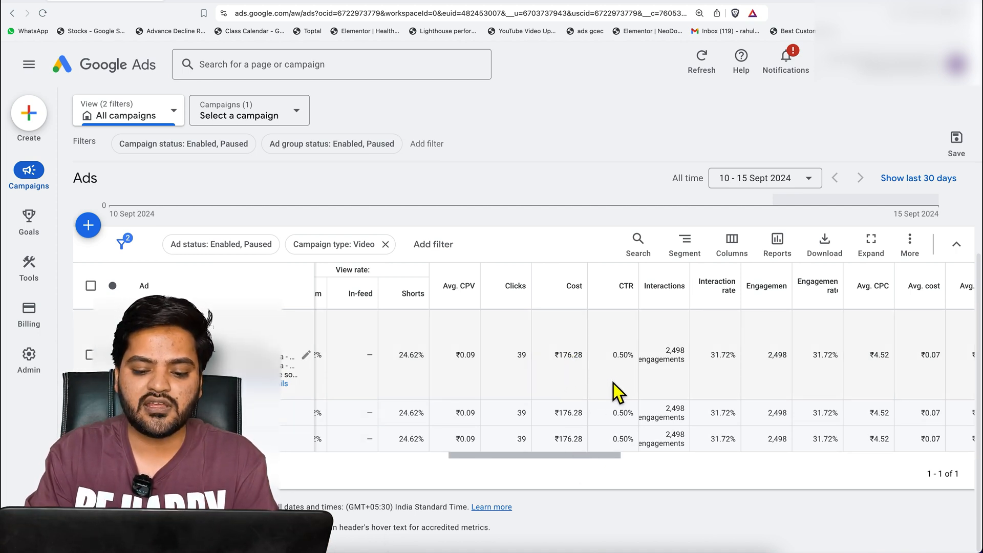
{"action": "left_click", "coordinate": [592, 457]}
{"action": "left_click_drag", "start_coordinate": [591, 457], "coordinate": [488, 458]}
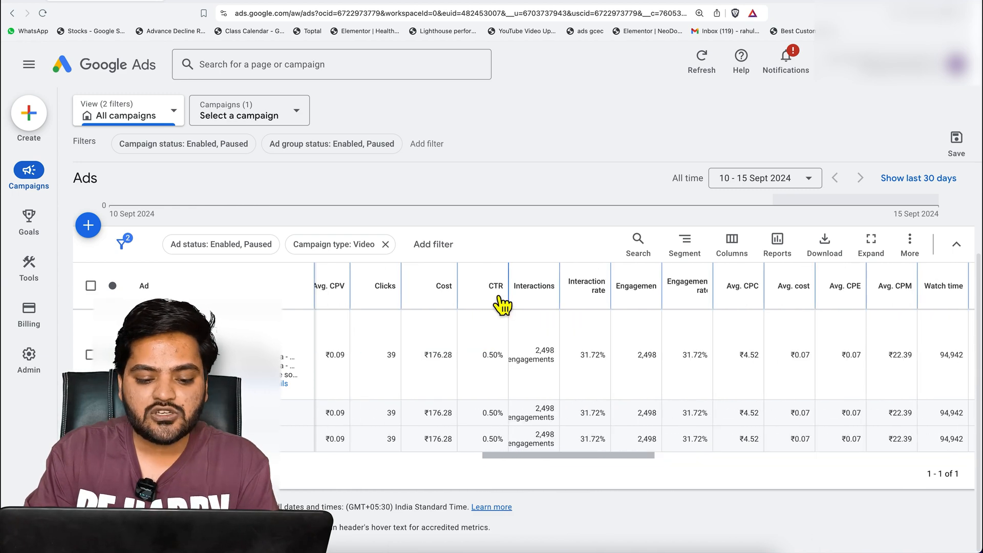
Examine the video ad's CTR, interactions and interaction rate, reading the CTR and Interactions definitions
{"action": "mouse_move", "coordinate": [499, 297]}
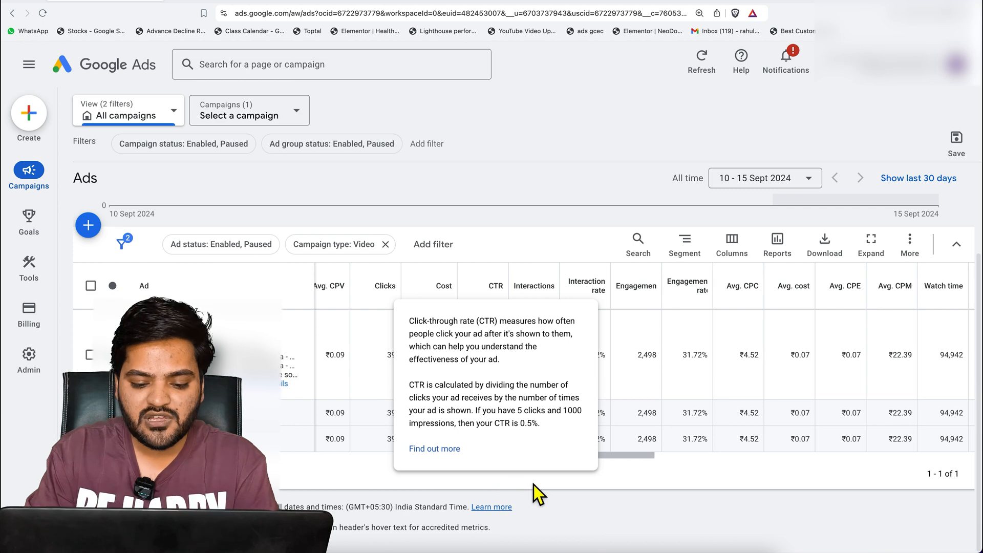
{"action": "mouse_move", "coordinate": [521, 463]}
{"action": "left_mouse_down"}
{"action": "mouse_move", "coordinate": [401, 465]}
{"action": "mouse_move", "coordinate": [503, 464]}
{"action": "left_mouse_up"}
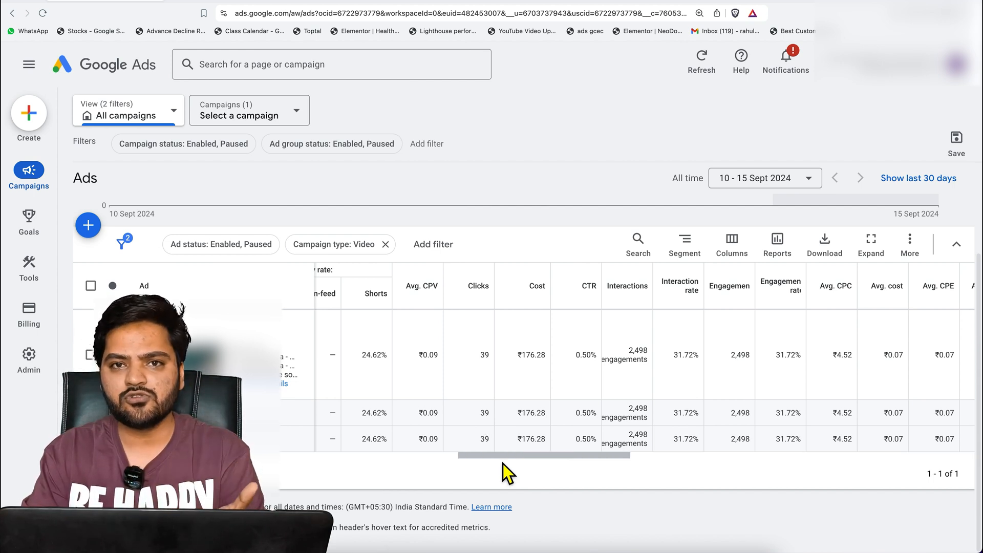
{"action": "left_click_drag", "start_coordinate": [502, 463], "coordinate": [526, 462]}
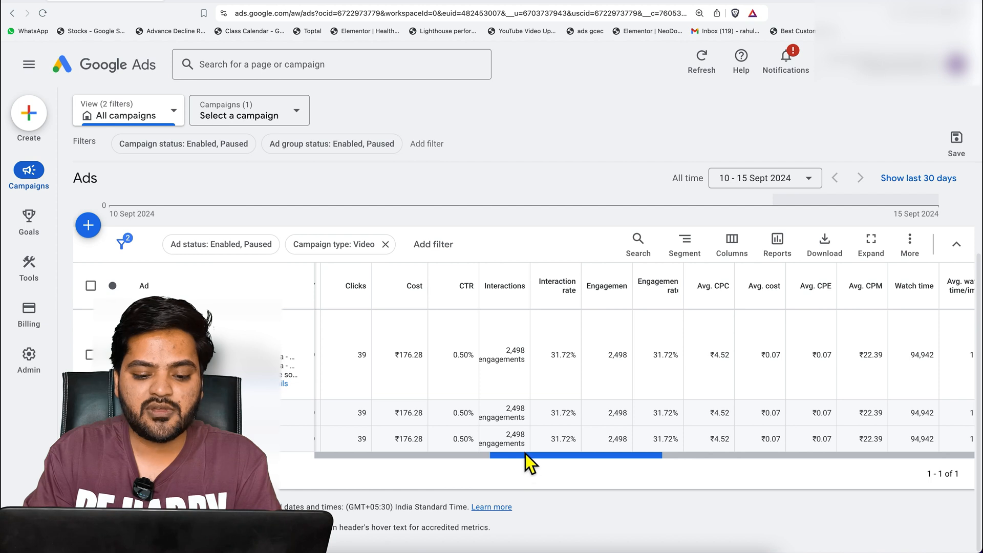
{"action": "mouse_move", "coordinate": [519, 301]}
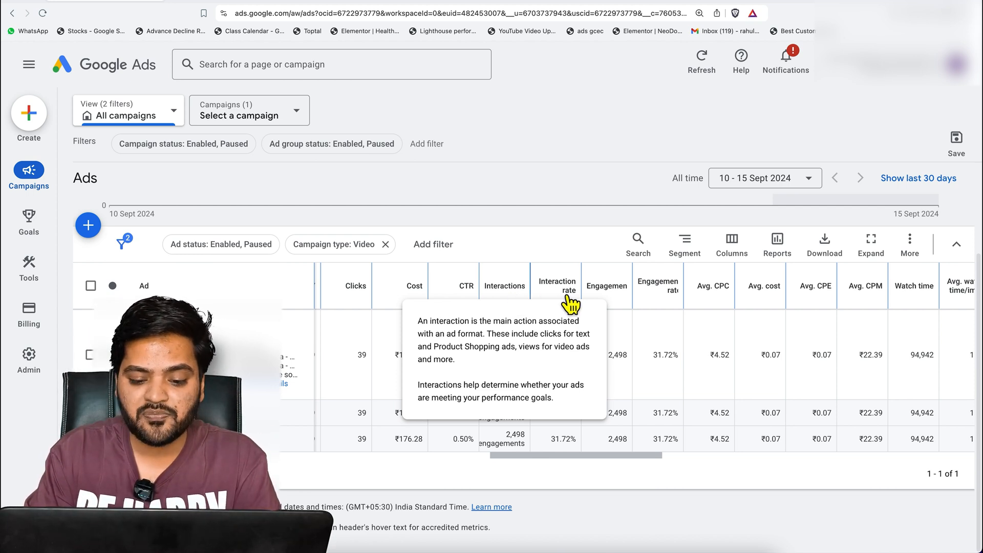
{"action": "mouse_move", "coordinate": [570, 305]}
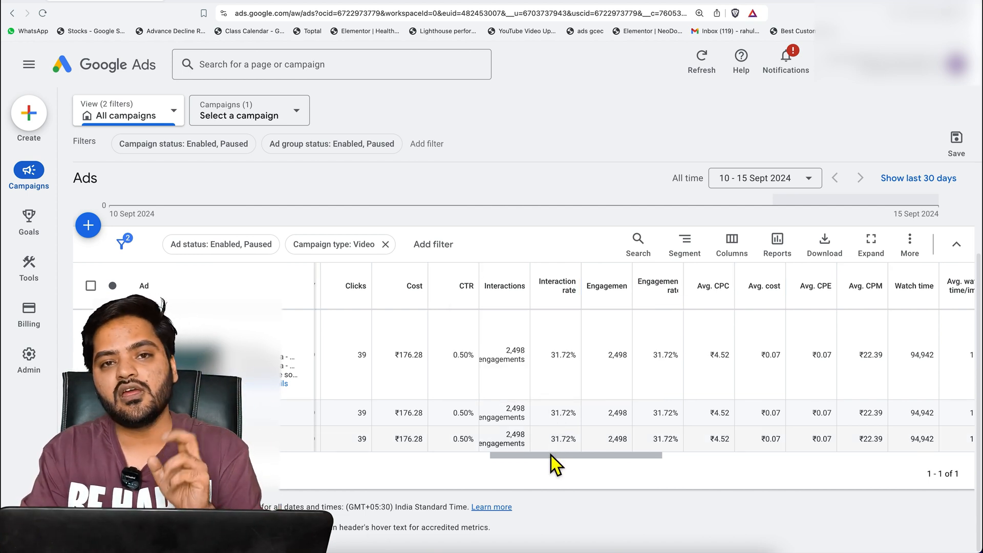
Examine the video ad's average CPC, cost, CPE and CPM, its watch time, and the video played percentages
{"action": "left_click_drag", "start_coordinate": [551, 455], "coordinate": [604, 469]}
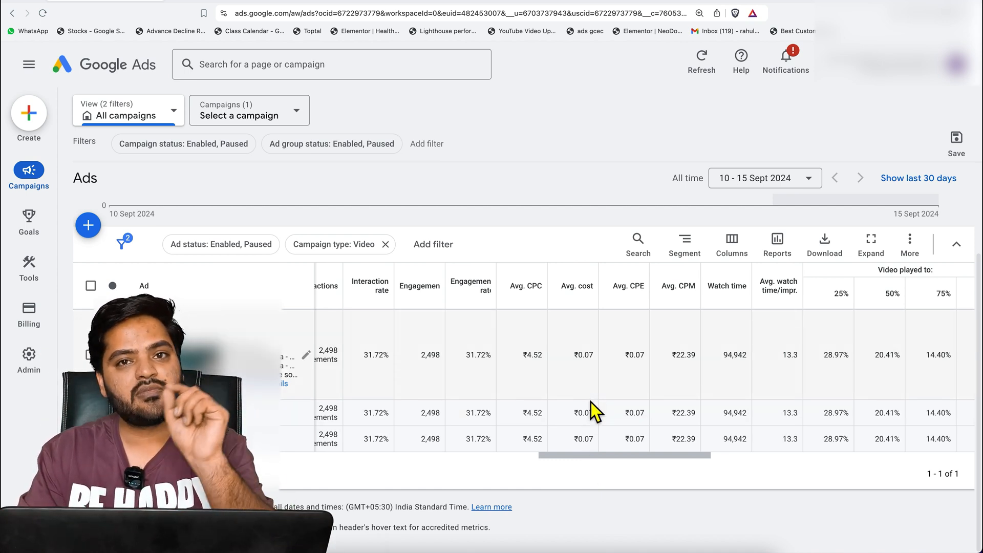
{"action": "mouse_move", "coordinate": [586, 456]}
{"action": "left_mouse_down"}
{"action": "mouse_move", "coordinate": [611, 458]}
{"action": "mouse_move", "coordinate": [599, 456]}
{"action": "left_mouse_up"}
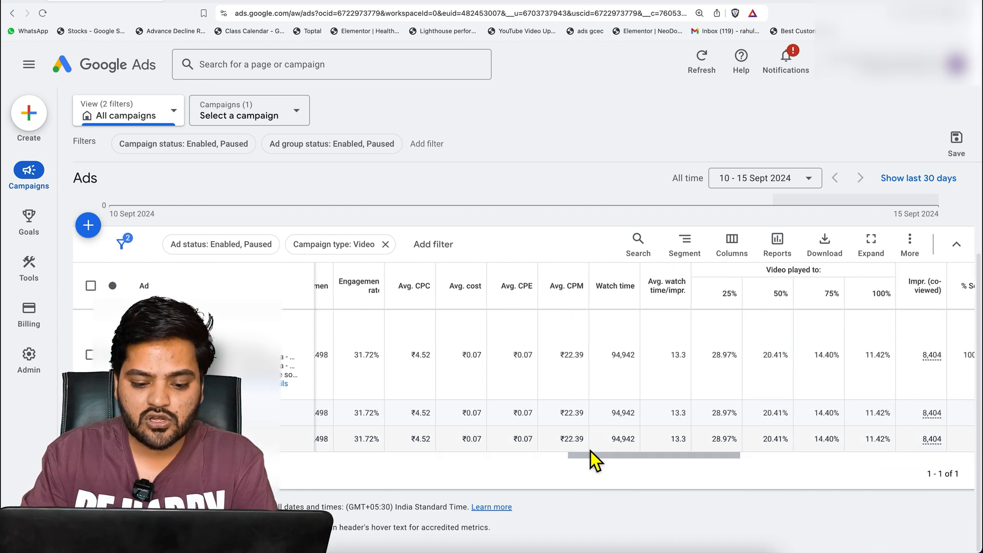
{"action": "mouse_move", "coordinate": [467, 293]}
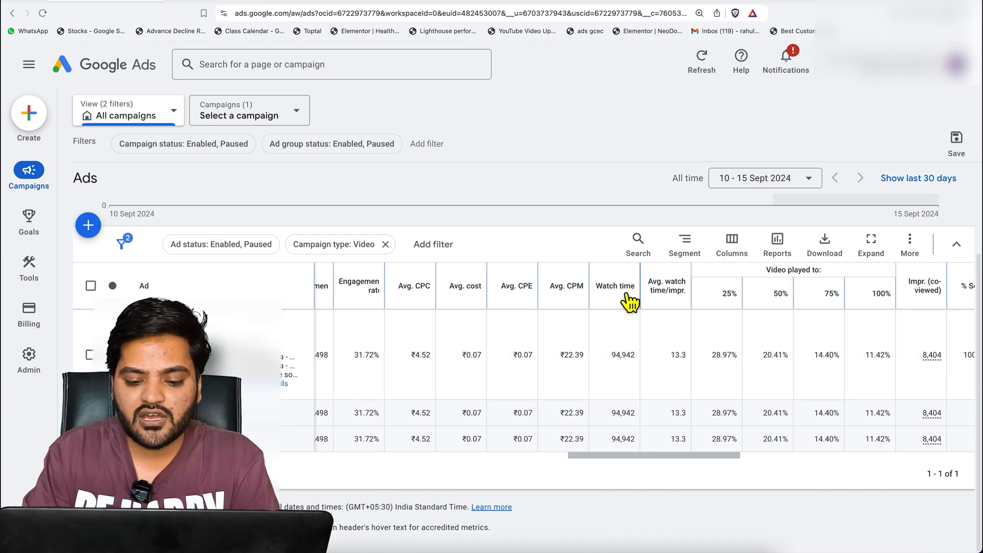
{"action": "mouse_move", "coordinate": [630, 307]}
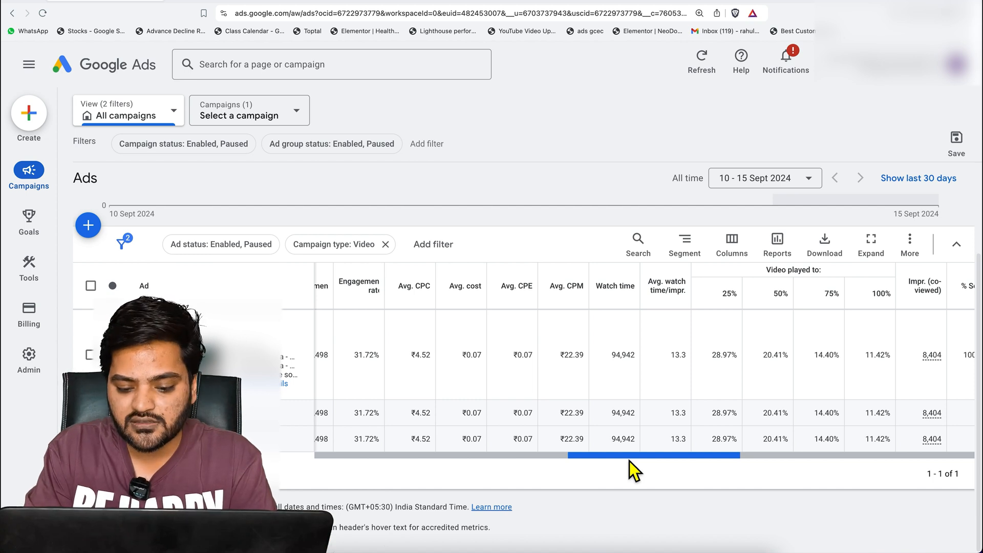
{"action": "scroll", "coordinate": [628, 462], "scroll_direction": "right", "scroll_amount": 3}
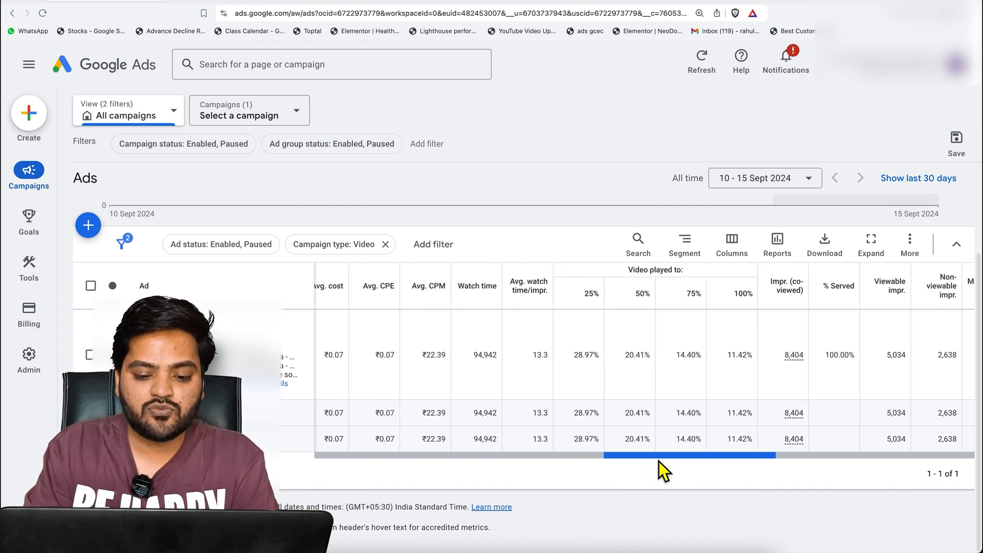
{"action": "mouse_move", "coordinate": [542, 304]}
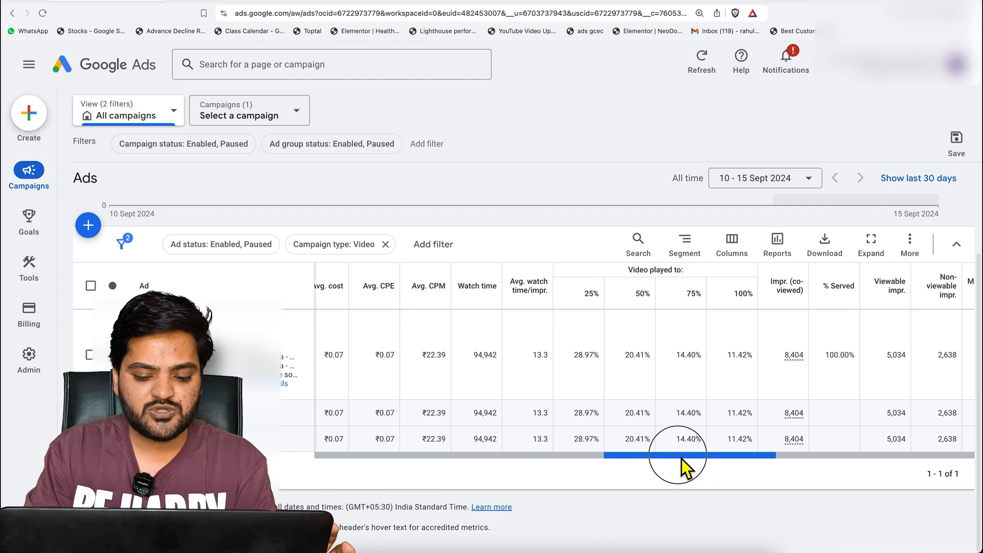
{"action": "left_click_drag", "start_coordinate": [681, 459], "coordinate": [688, 459]}
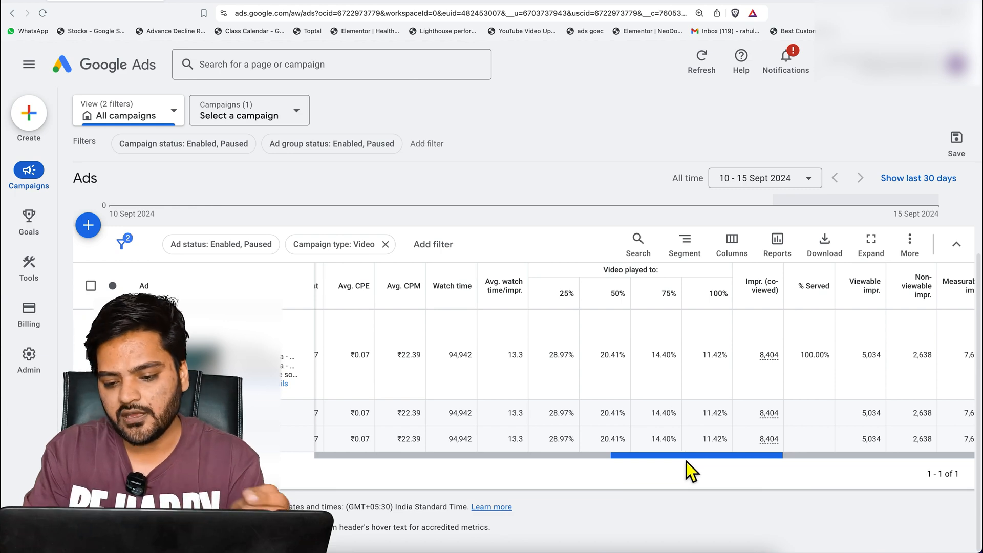
Examine the video ad's co-viewed impressions, percentage served, and viewable and non-viewable impressions in the ads table
{"action": "scroll", "coordinate": [686, 456], "scroll_direction": "right", "scroll_amount": 5}
{"action": "mouse_move", "coordinate": [613, 306]}
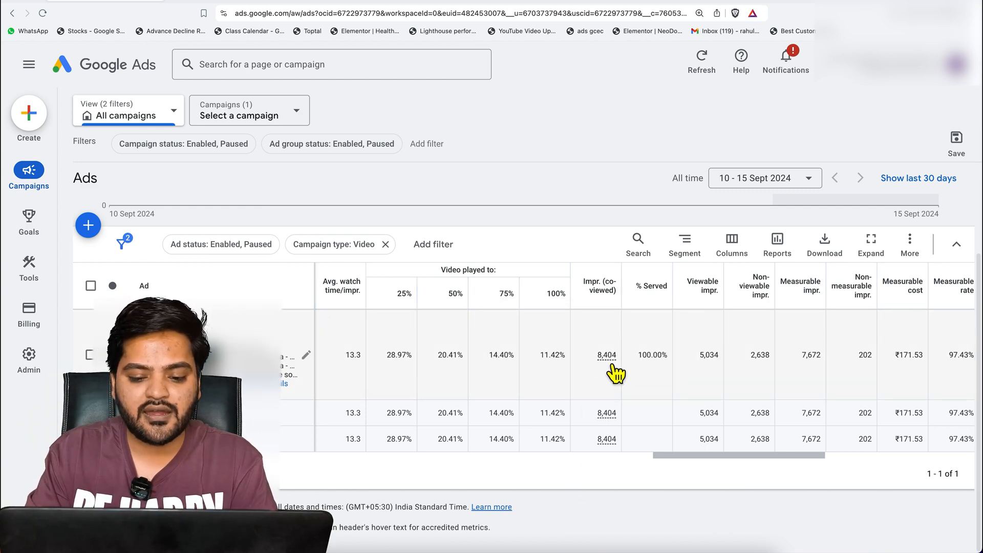
{"action": "mouse_move", "coordinate": [612, 368]}
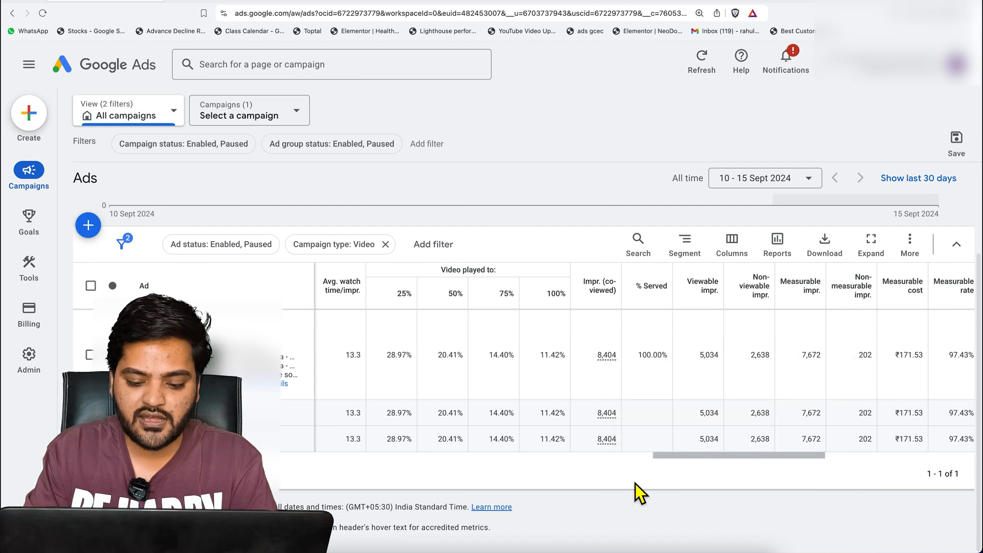
{"action": "mouse_move", "coordinate": [688, 463]}
{"action": "left_click_drag", "start_coordinate": [684, 457], "coordinate": [702, 459]}
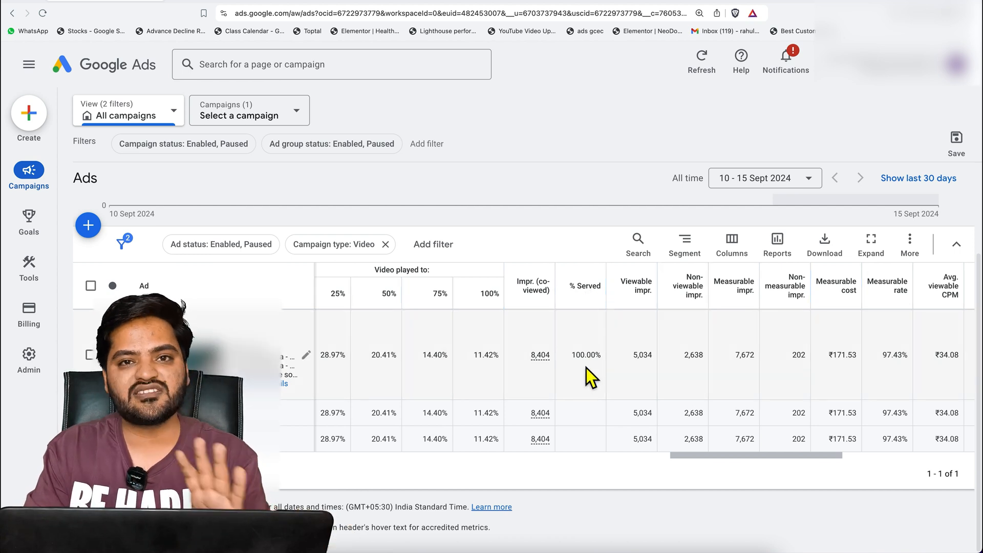
{"action": "left_click_drag", "start_coordinate": [709, 461], "coordinate": [731, 466]}
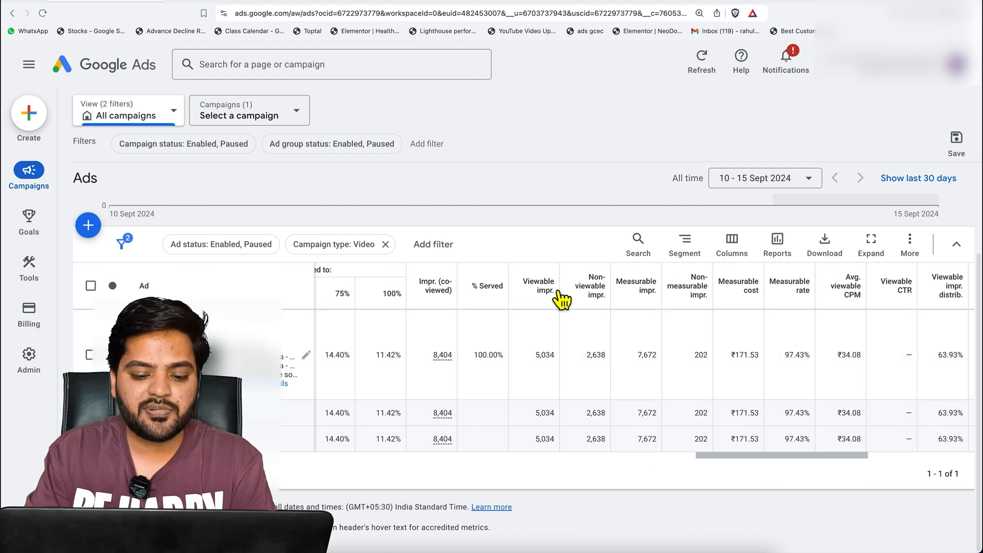
{"action": "mouse_move", "coordinate": [559, 303]}
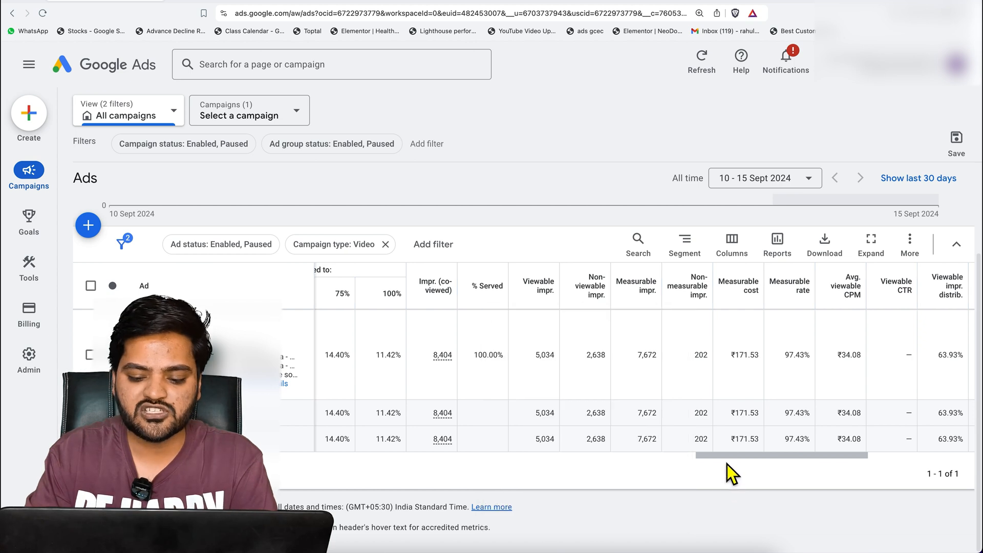
Examine the video ad's measurable impressions, cost and rate, average viewable CPM, impression distribution, viewable rate and earned actions
{"action": "left_click_drag", "start_coordinate": [727, 456], "coordinate": [765, 455]}
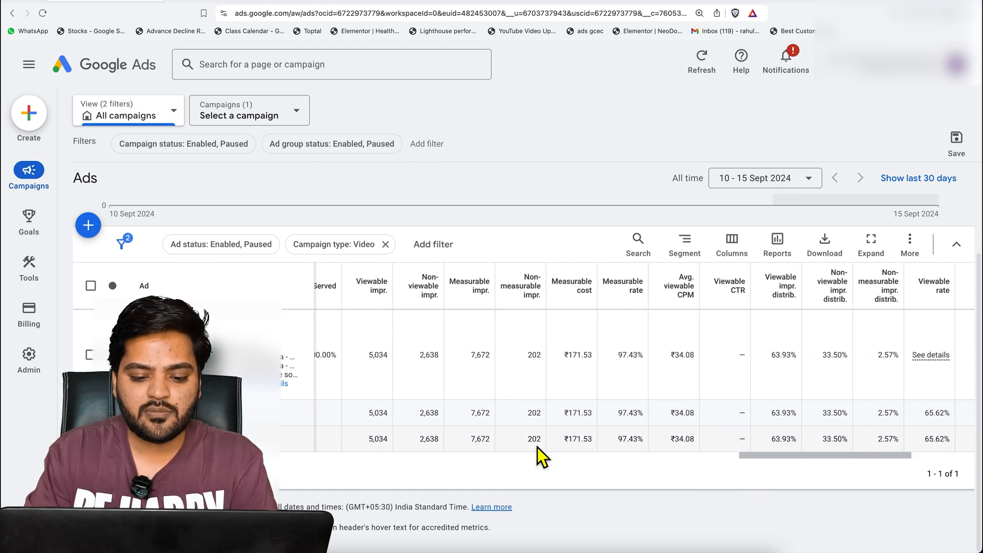
{"action": "mouse_move", "coordinate": [490, 303]}
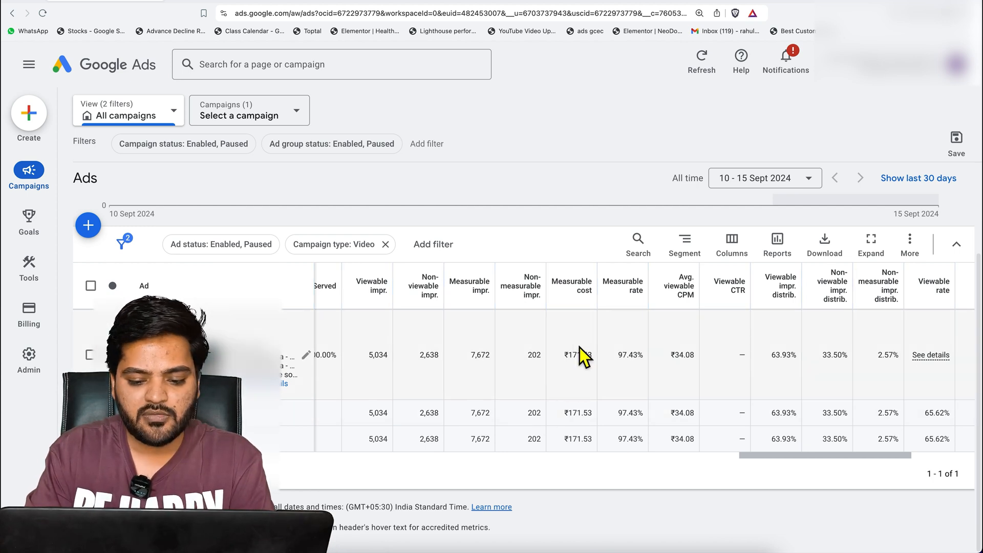
{"action": "left_click_drag", "start_coordinate": [781, 466], "coordinate": [854, 462]}
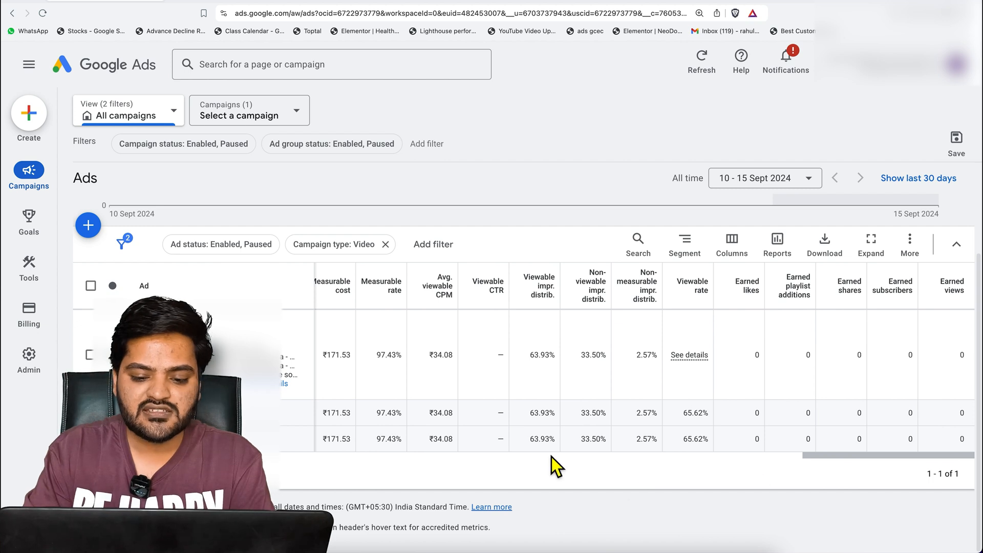
{"action": "mouse_move", "coordinate": [708, 302]}
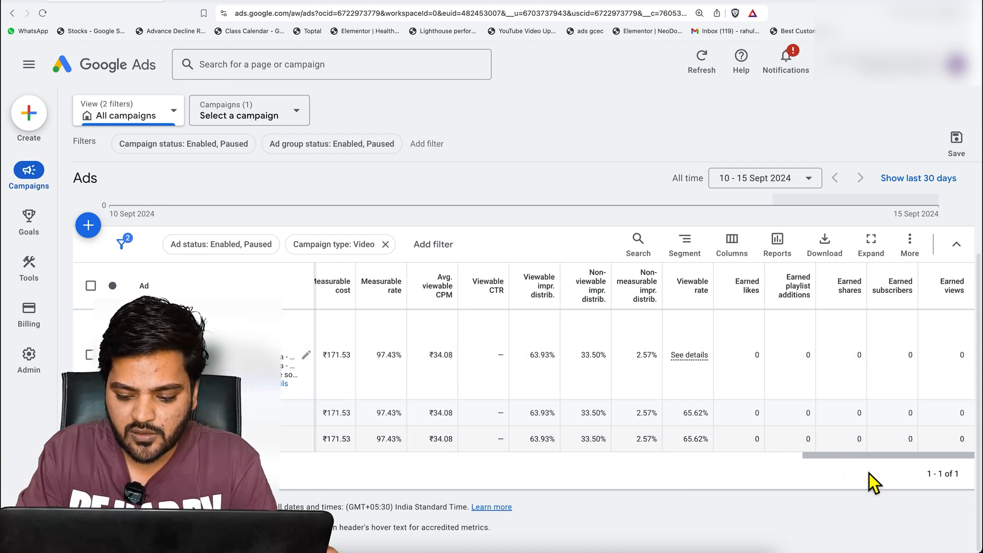
{"action": "left_click_drag", "start_coordinate": [863, 457], "coordinate": [874, 457]}
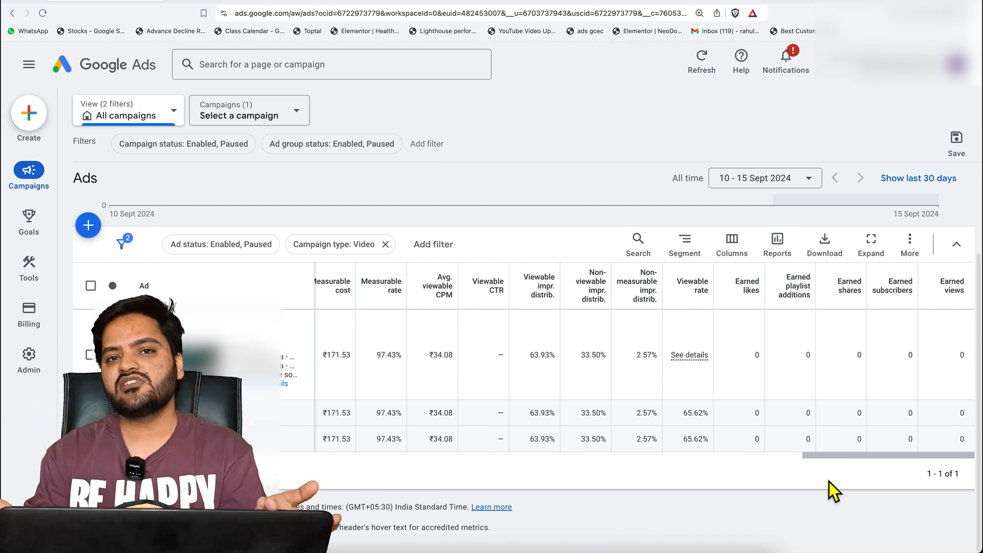
Review the column categories under All columns in the ads table's column editor, and close it without applying changes
{"action": "left_click_drag", "start_coordinate": [823, 456], "coordinate": [654, 456]}
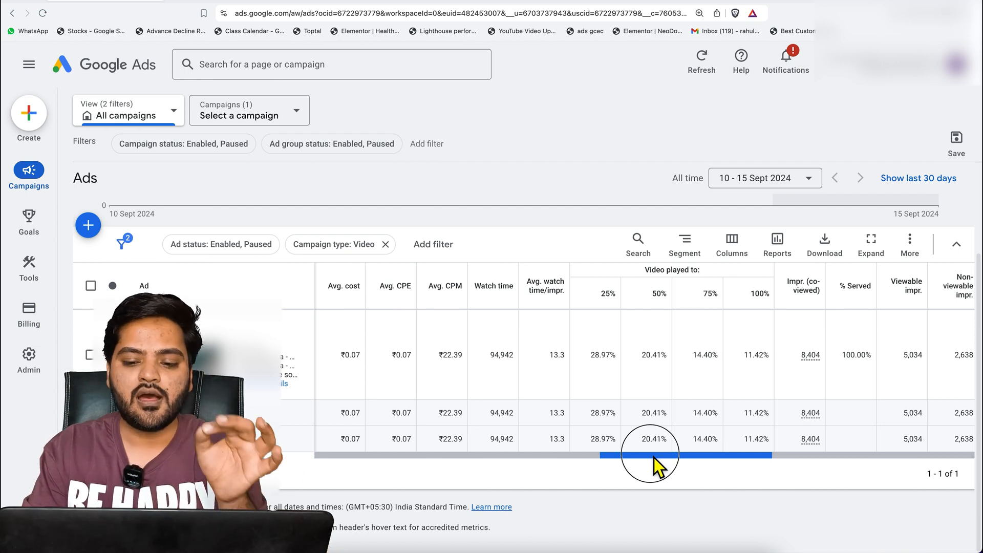
{"action": "left_click", "coordinate": [737, 257]}
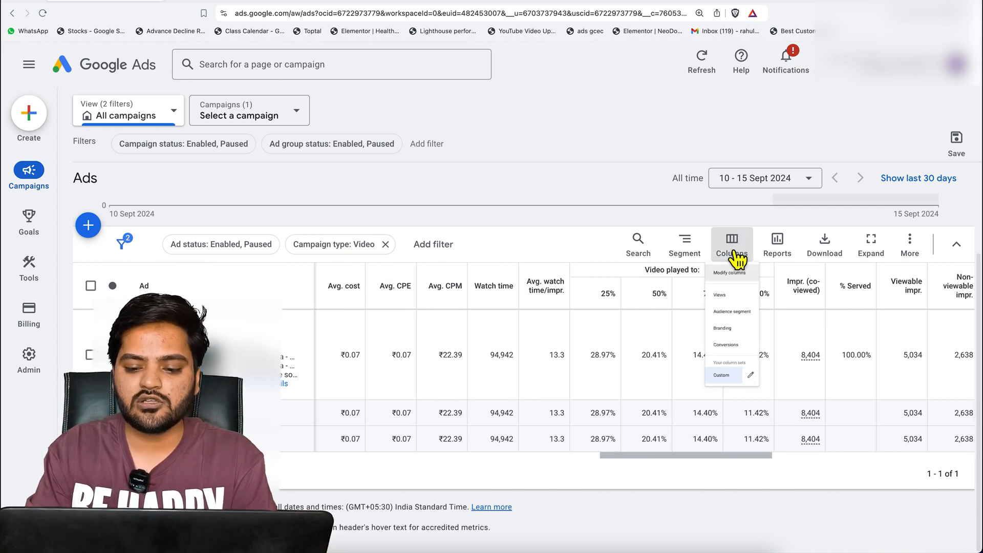
{"action": "left_click", "coordinate": [767, 472]}
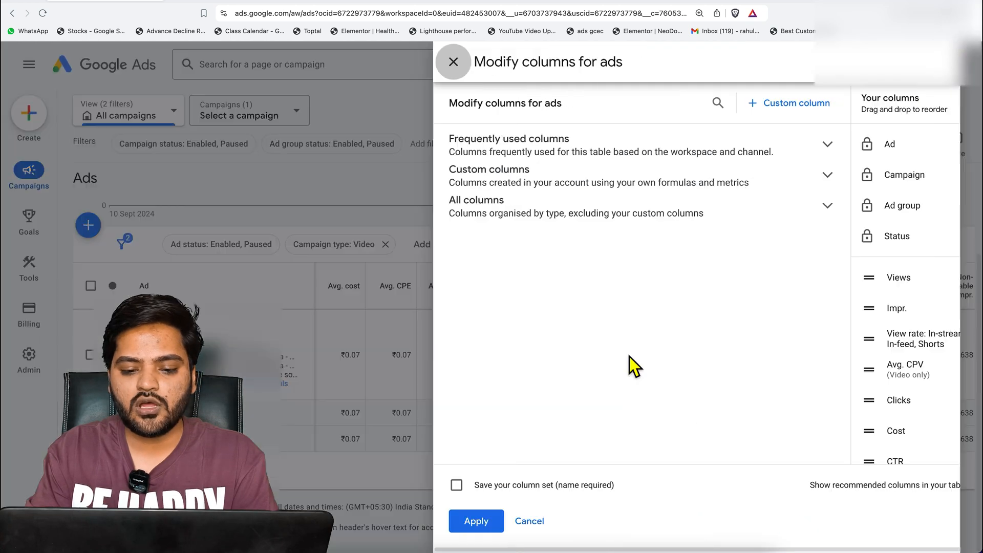
{"action": "left_click", "coordinate": [789, 216]}
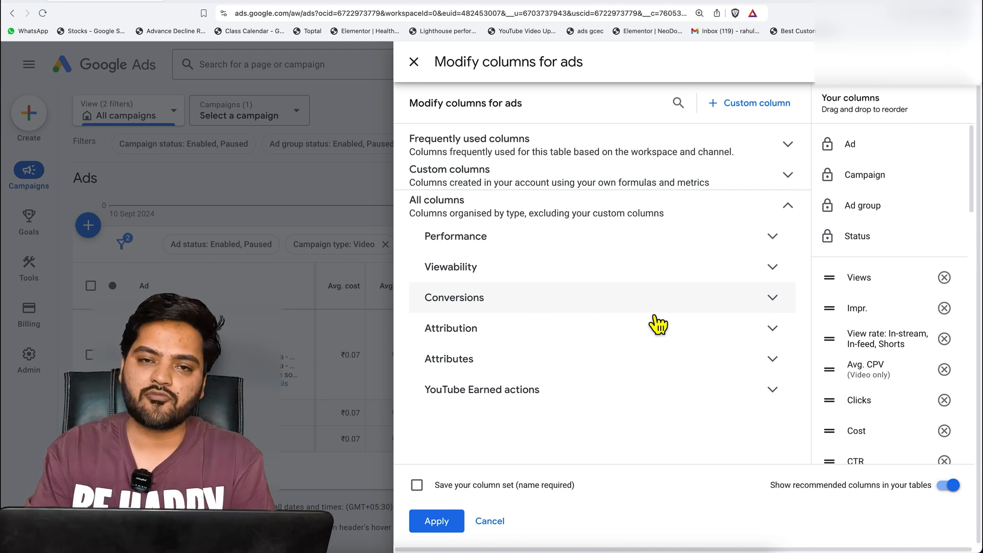
{"action": "left_click", "coordinate": [414, 63]}
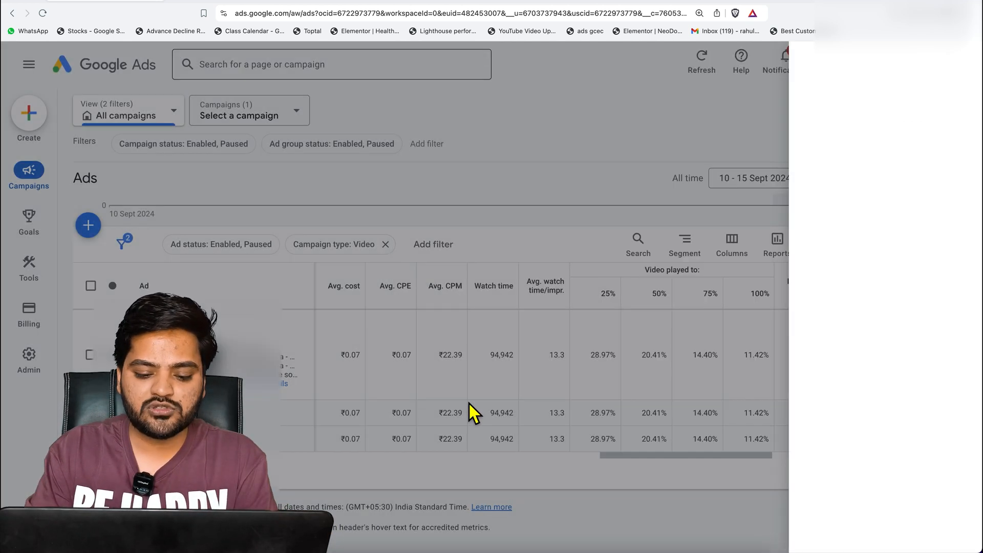
Re-examine the video ad's metrics from impressions, view rate and average CPV through interactions to the video played percentages
{"action": "left_click_drag", "start_coordinate": [650, 457], "coordinate": [492, 457]}
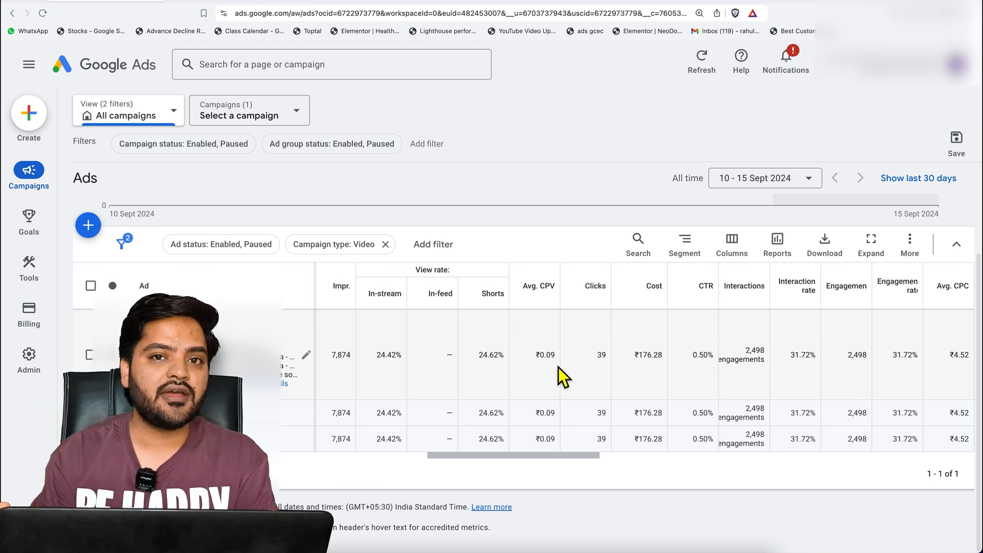
{"action": "left_click_drag", "start_coordinate": [550, 460], "coordinate": [597, 470]}
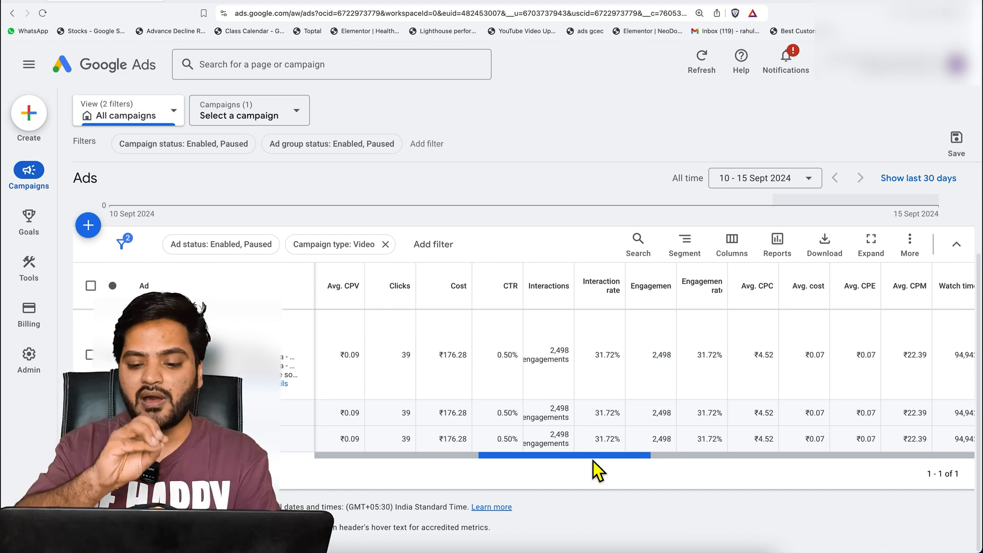
{"action": "left_click_drag", "start_coordinate": [588, 457], "coordinate": [682, 471]}
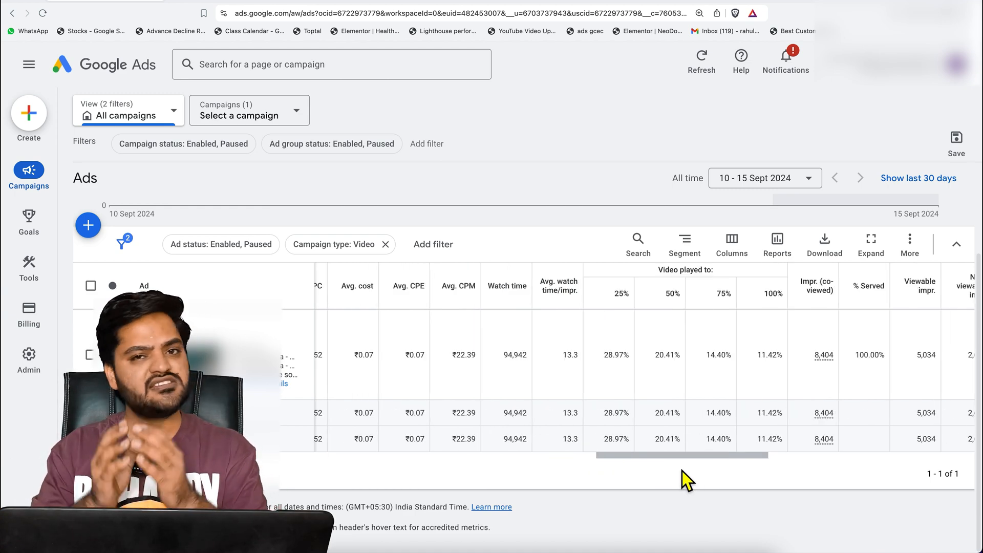